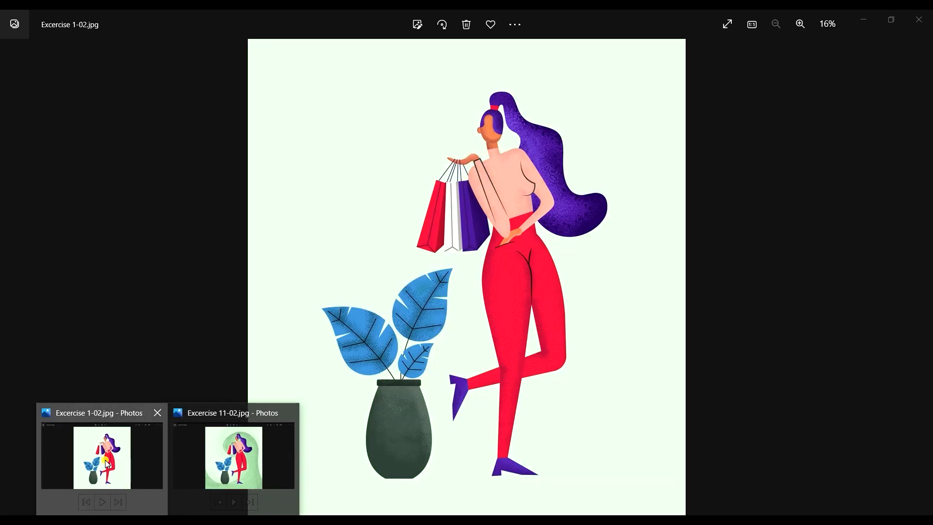
# Step: Bring up Excercise 11-02.jpg in Photos and examine the grain texture around the woman and the green background
pyautogui.click(105, 460)
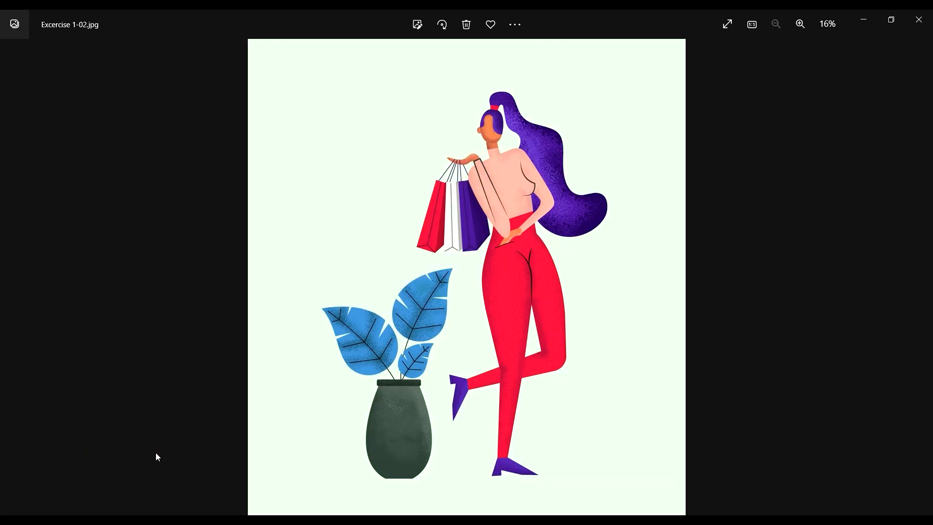
pyautogui.moveTo(287, 464)
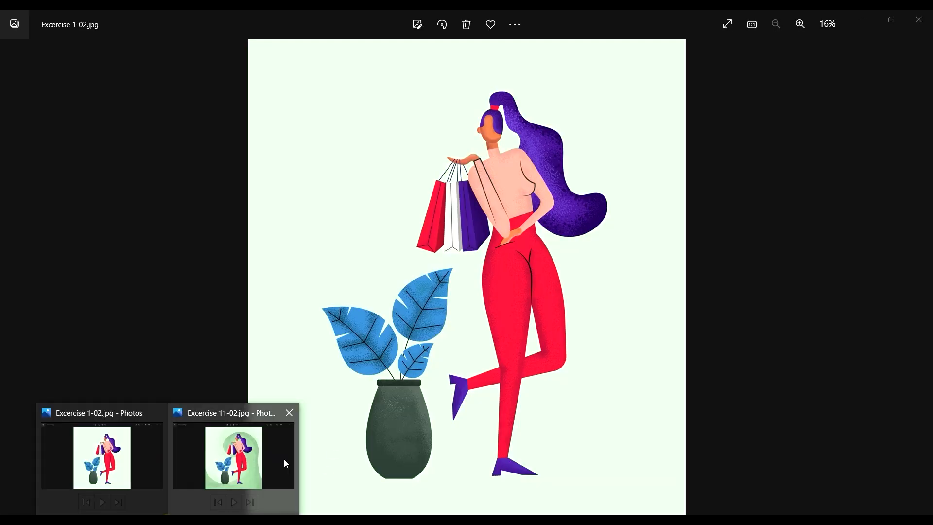
pyautogui.click(246, 450)
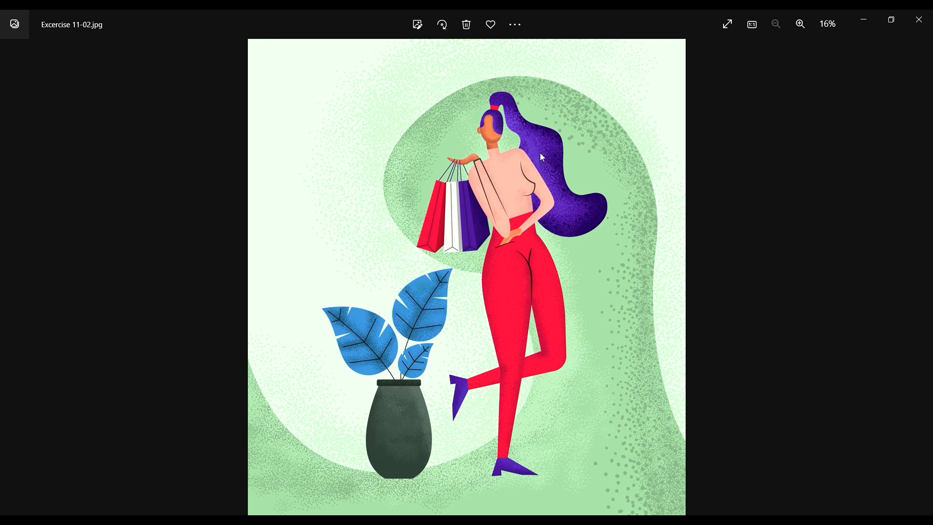
pyautogui.scroll(5, 516, 208)
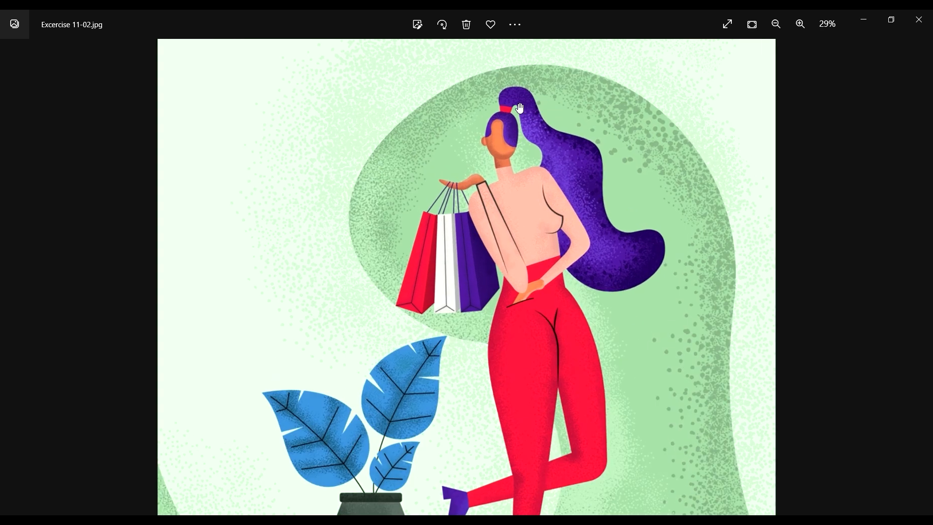
pyautogui.scroll(-2, 611, 249)
pyautogui.moveTo(638, 295); pyautogui.dragTo(581, 219)
pyautogui.moveTo(583, 297); pyautogui.dragTo(588, 238)
pyautogui.scroll(-2, 588, 235)
pyautogui.scroll(-2, 588, 236)
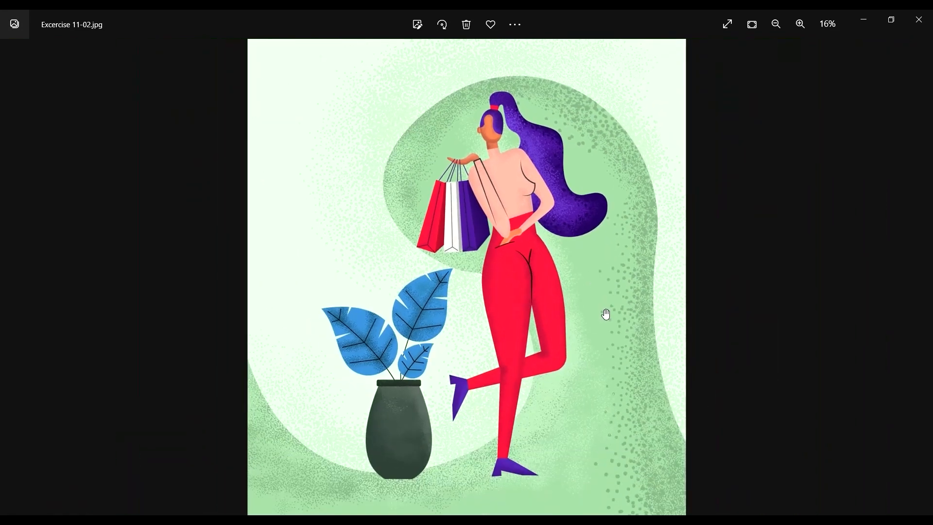
pyautogui.click(604, 310)
# Step: Examine the noise shading on the plant, vase and legs, and on the ponytail and background circle
pyautogui.scroll(2, 508, 386)
pyautogui.moveTo(502, 390); pyautogui.dragTo(513, 288)
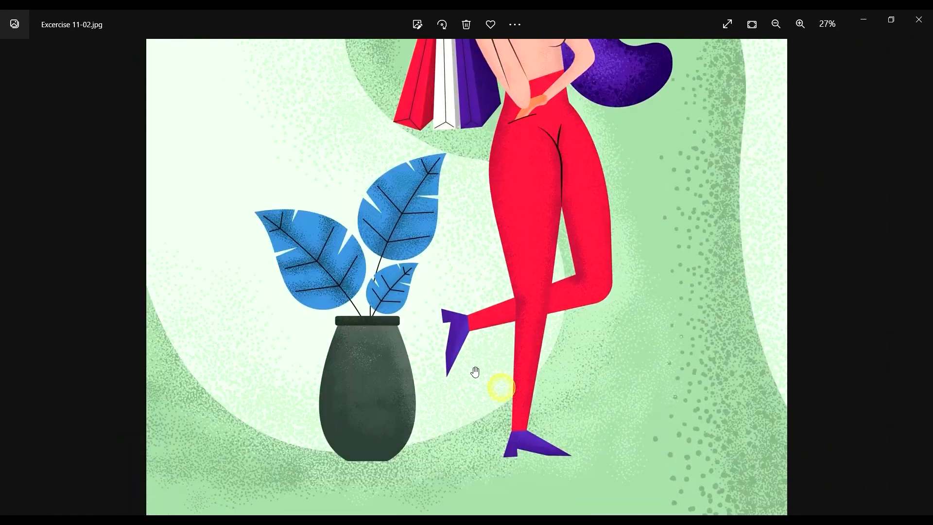
pyautogui.scroll(3, 460, 381)
pyautogui.scroll(-2, 436, 306)
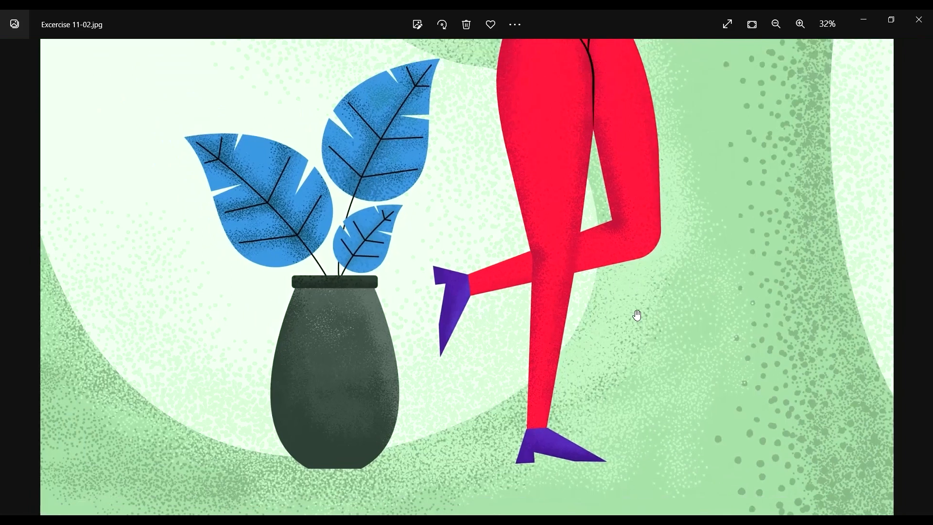
pyautogui.scroll(-3, 666, 277)
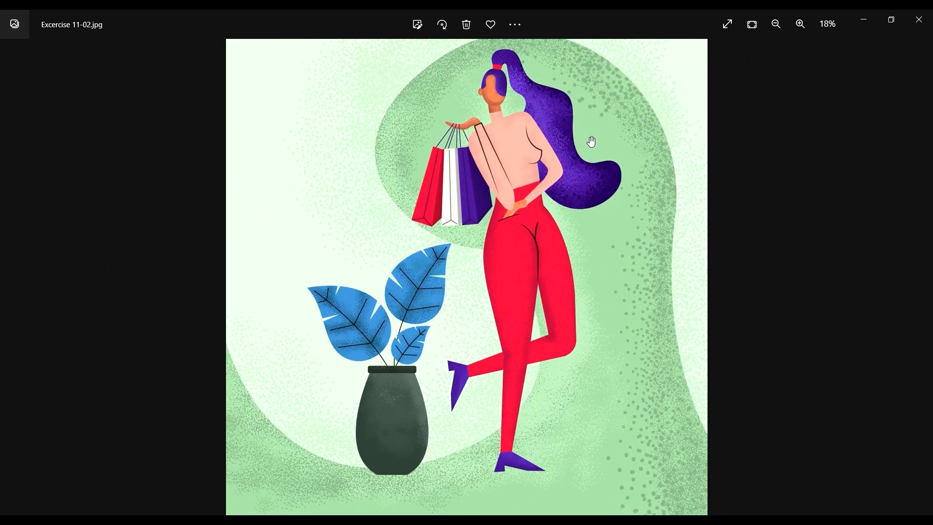
pyautogui.scroll(3, 591, 139)
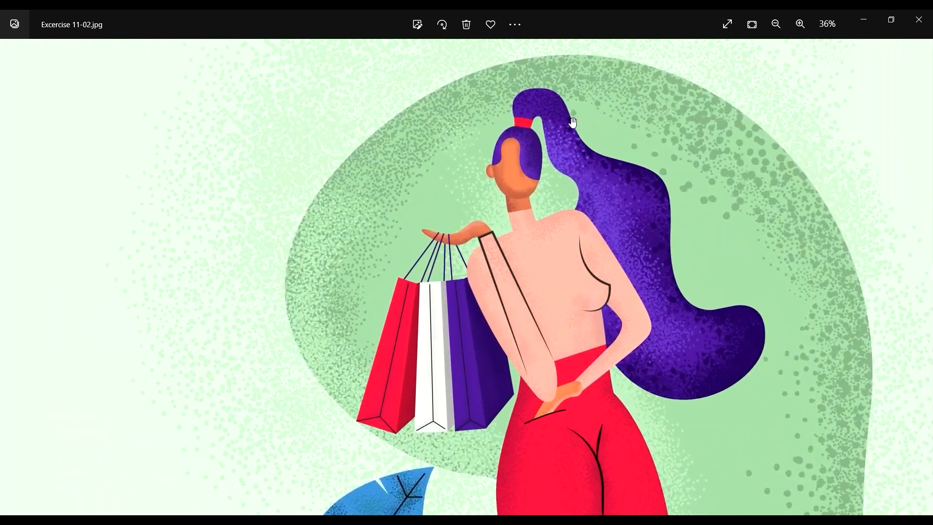
pyautogui.moveTo(574, 123); pyautogui.dragTo(571, 203)
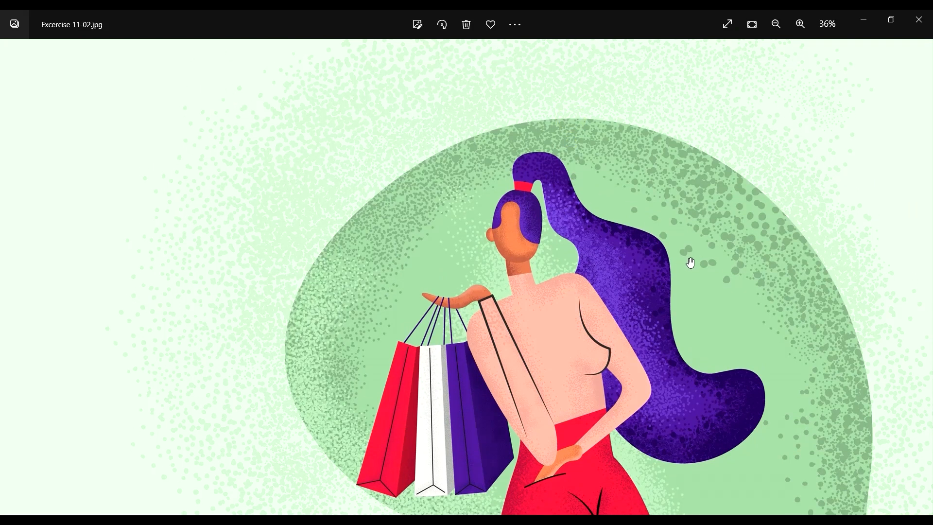
pyautogui.scroll(-3, 609, 312)
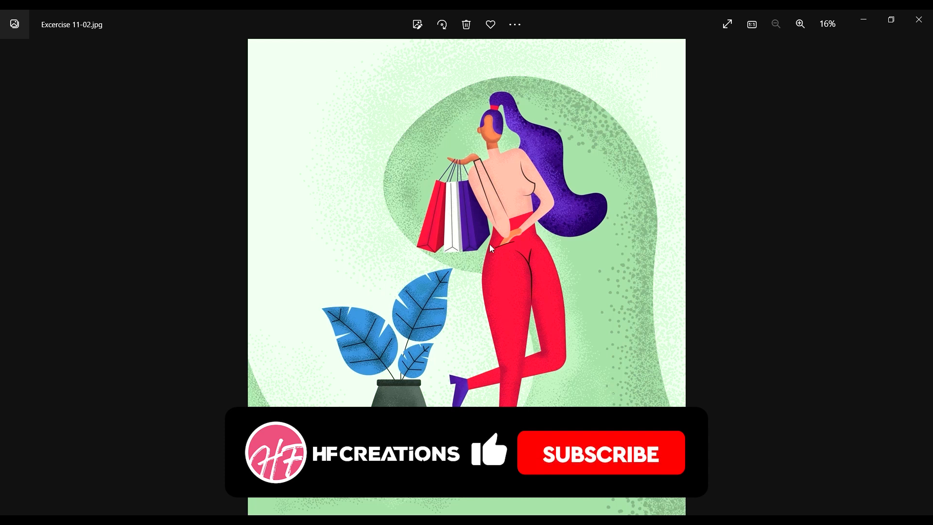
# Step: Inspect the grain detail on the woman's face, neck and hair up close, and return to the whole illustration
pyautogui.scroll(3, 494, 168)
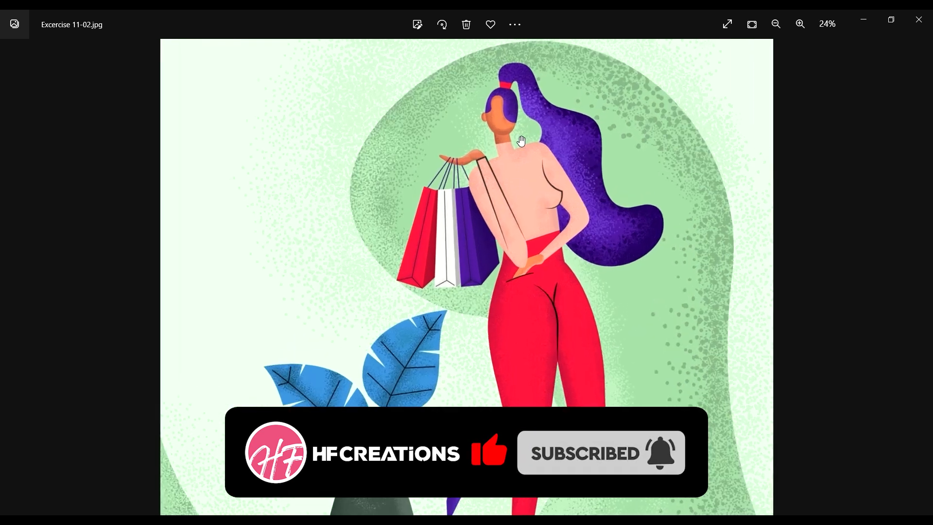
pyautogui.scroll(2, 524, 145)
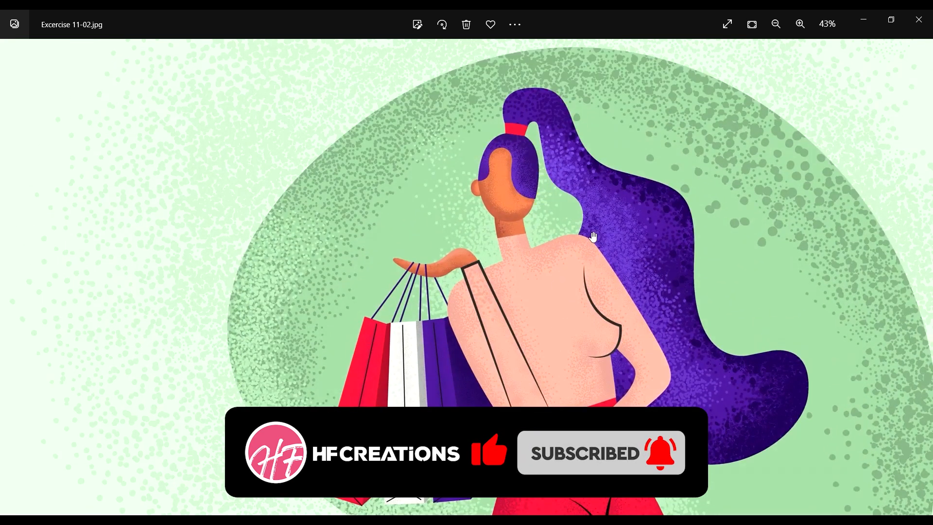
pyautogui.scroll(3, 535, 170)
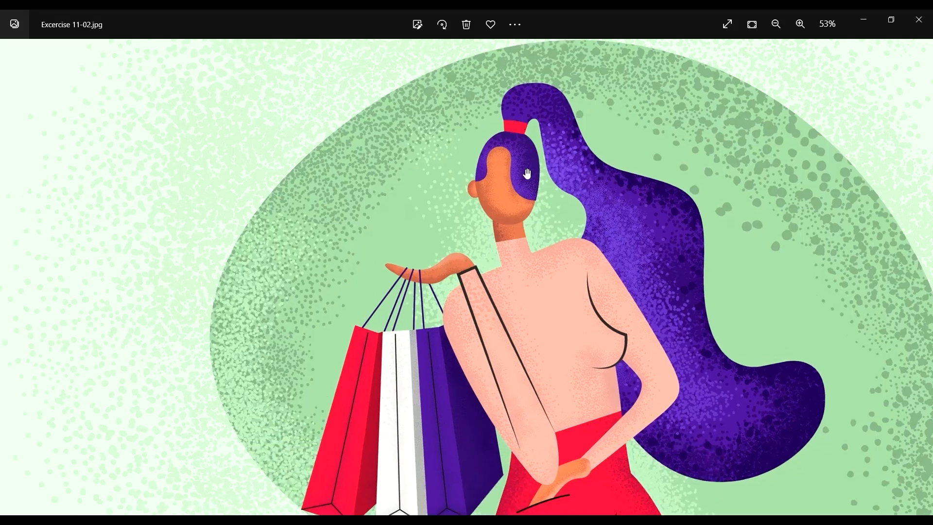
pyautogui.scroll(3, 535, 169)
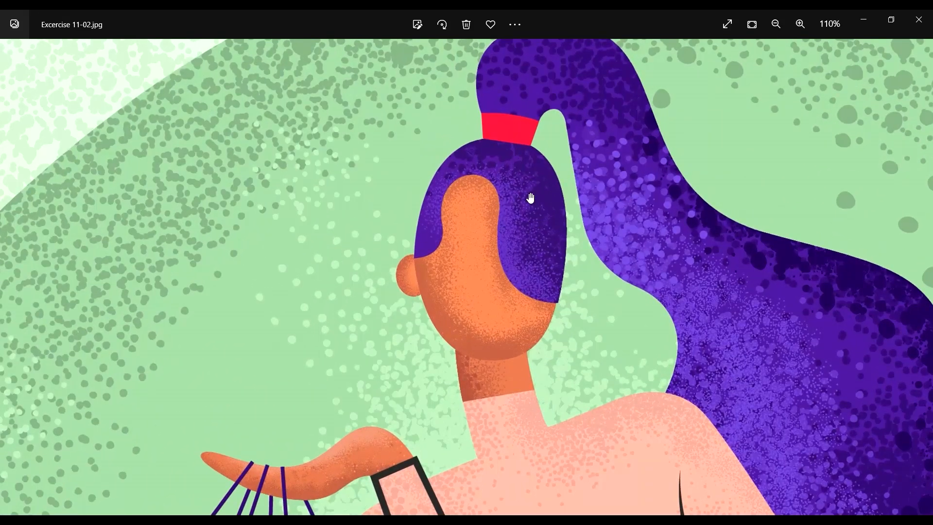
pyautogui.scroll(3, 455, 246)
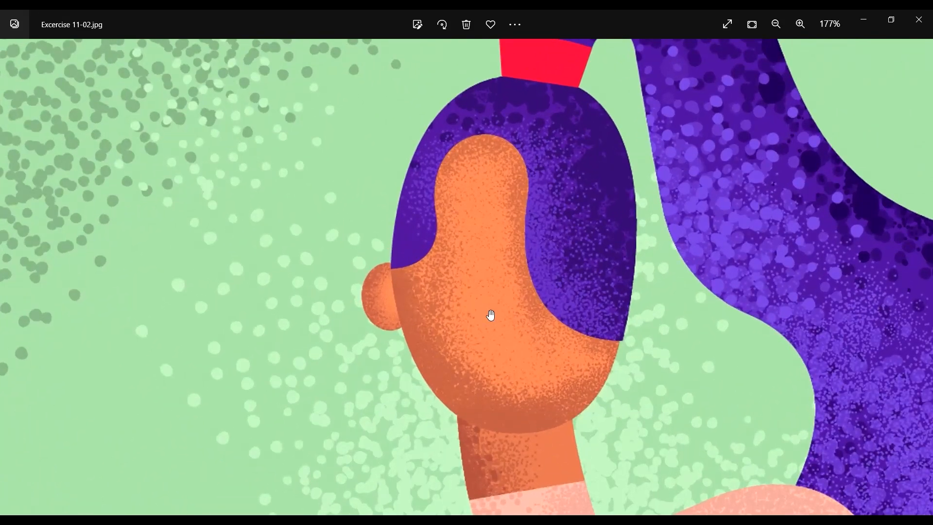
pyautogui.scroll(-6, 492, 316)
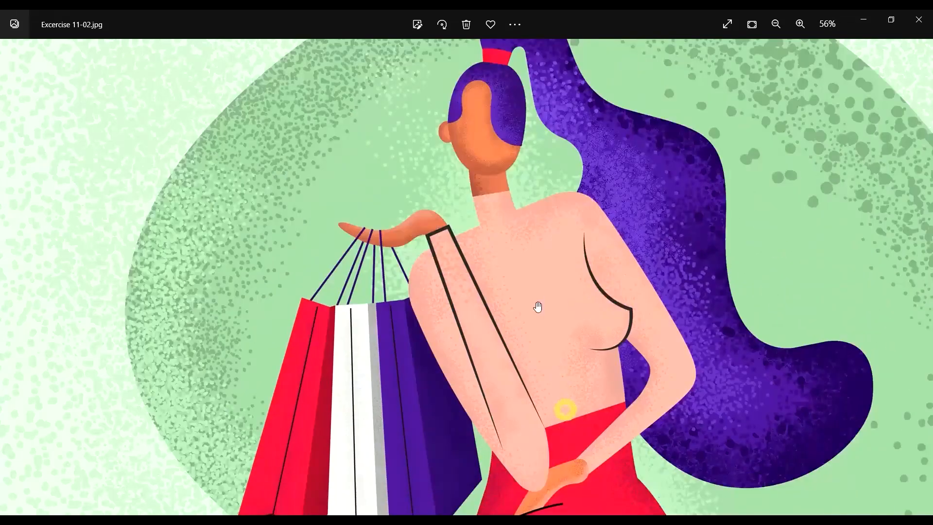
pyautogui.scroll(-5, 538, 306)
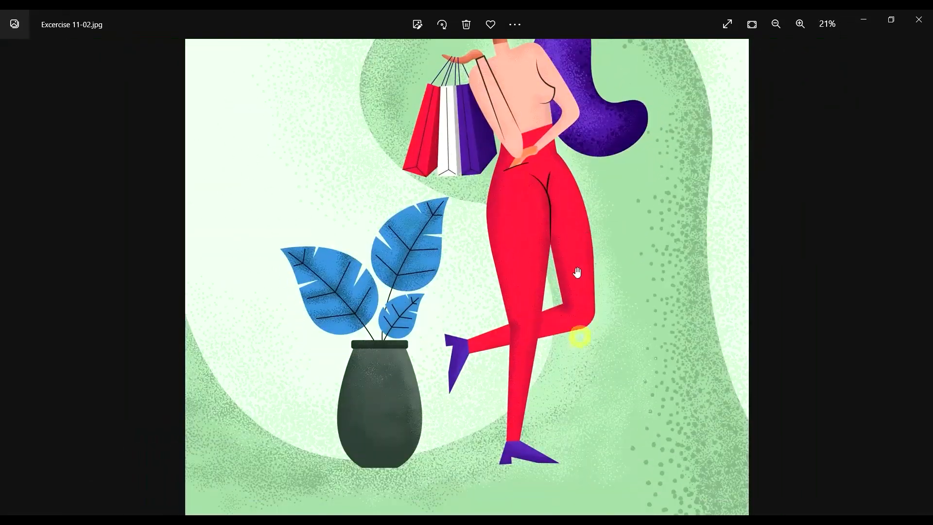
pyautogui.scroll(-1, 559, 282)
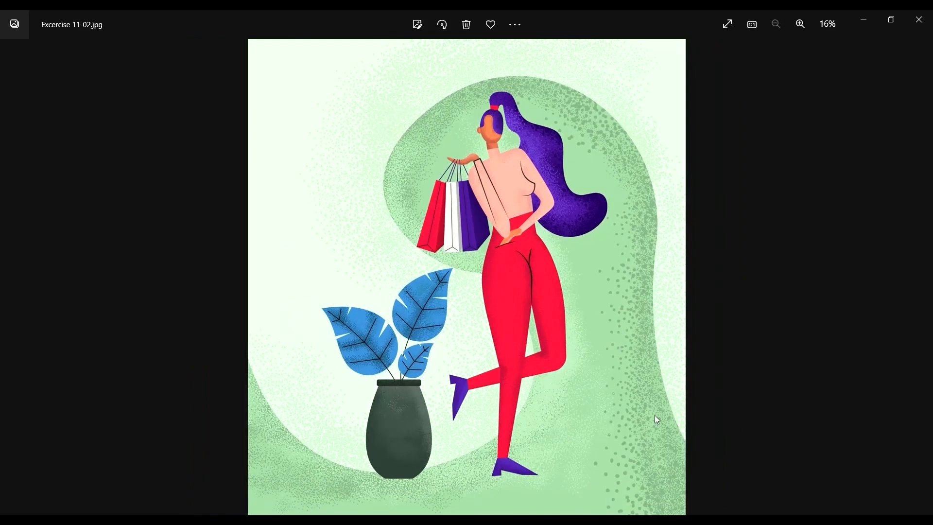
# Step: Bring up Excercise 1-02.jpg, the version with the plain background, and examine the shading on the woman's upper body
pyautogui.moveTo(174, 514)
pyautogui.click(138, 479)
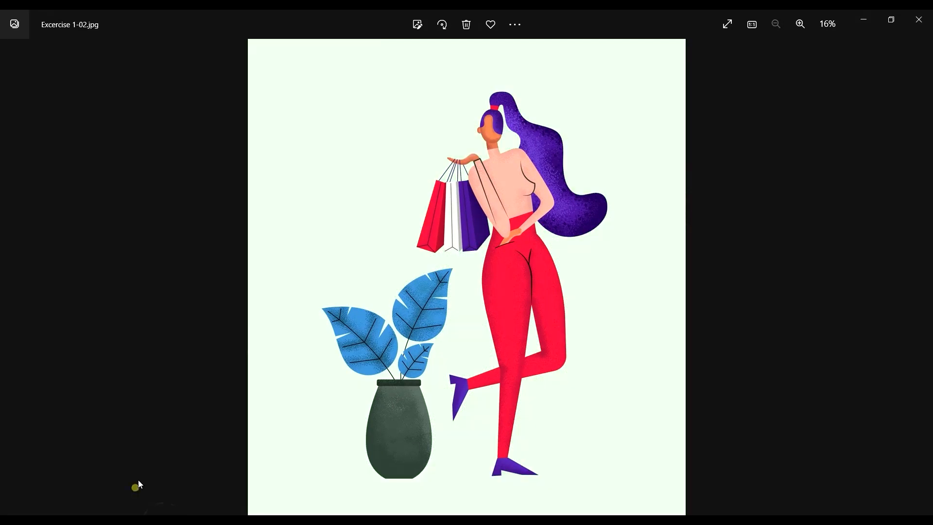
pyautogui.scroll(3, 528, 122)
pyautogui.scroll(2, 501, 120)
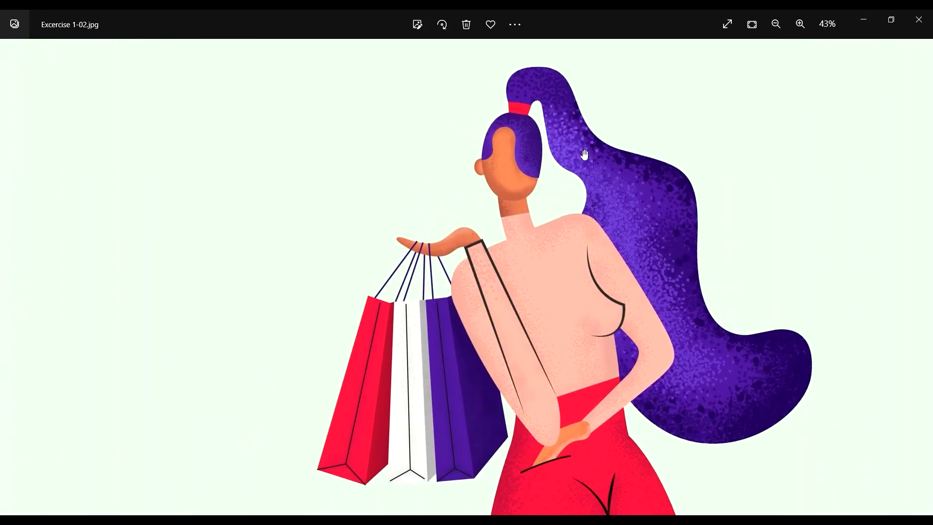
pyautogui.scroll(-4, 585, 155)
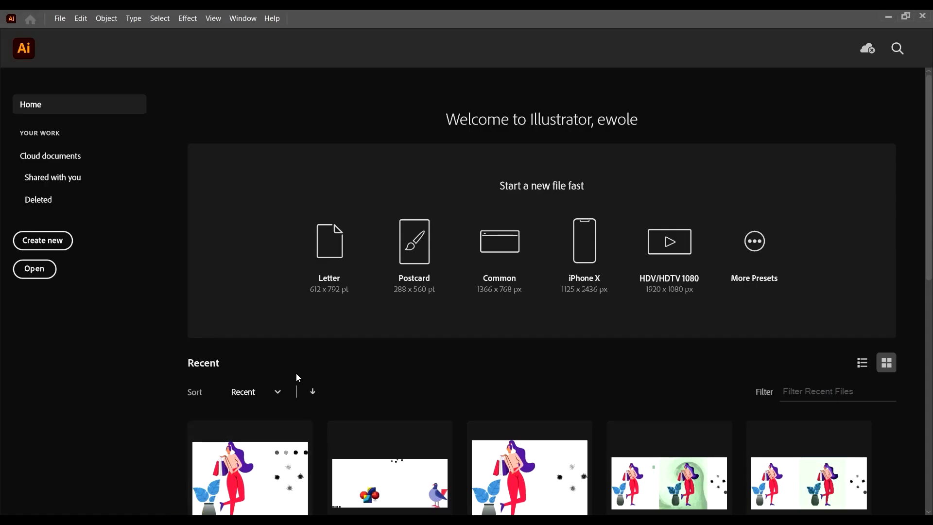
# Step: Switch to Illustrator and open the Excercise 1 AI file from the 3 BRUSHES AND TEXTURES folder
pyautogui.scroll(-6, 296, 374)
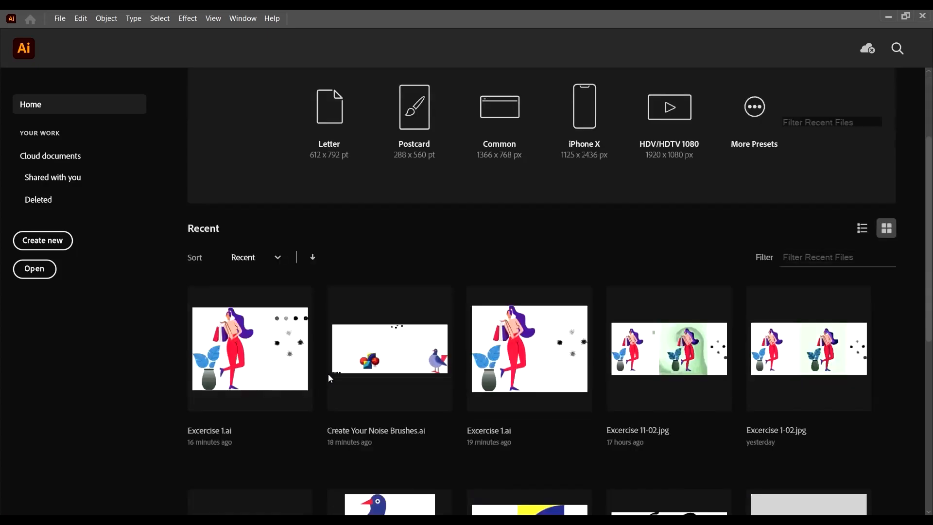
pyautogui.scroll(6, 409, 340)
pyautogui.scroll(-3, 410, 342)
pyautogui.scroll(3, 410, 341)
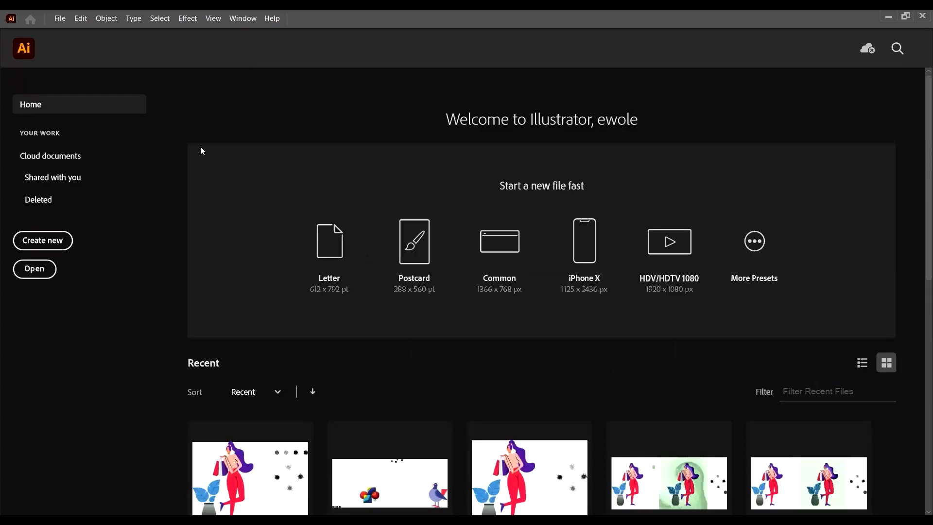
pyautogui.click(49, 267)
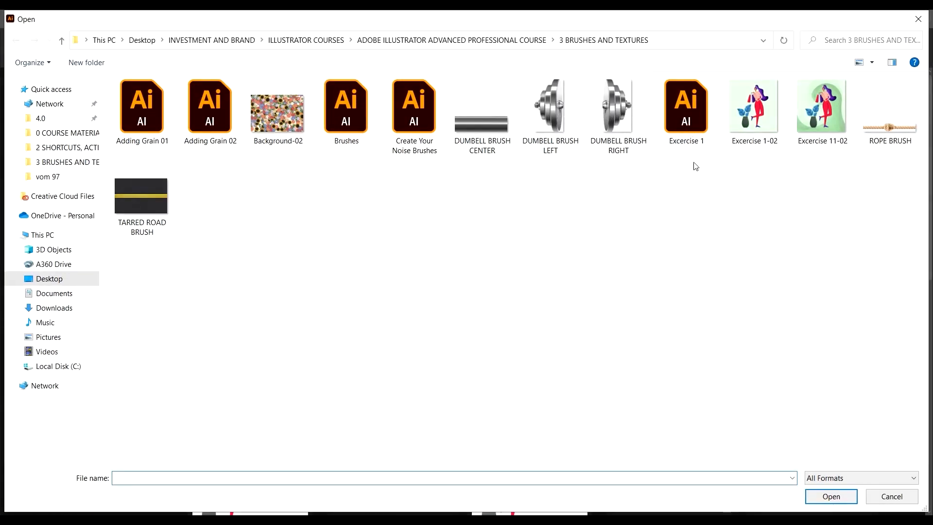
pyautogui.click(689, 107)
pyautogui.click(831, 496)
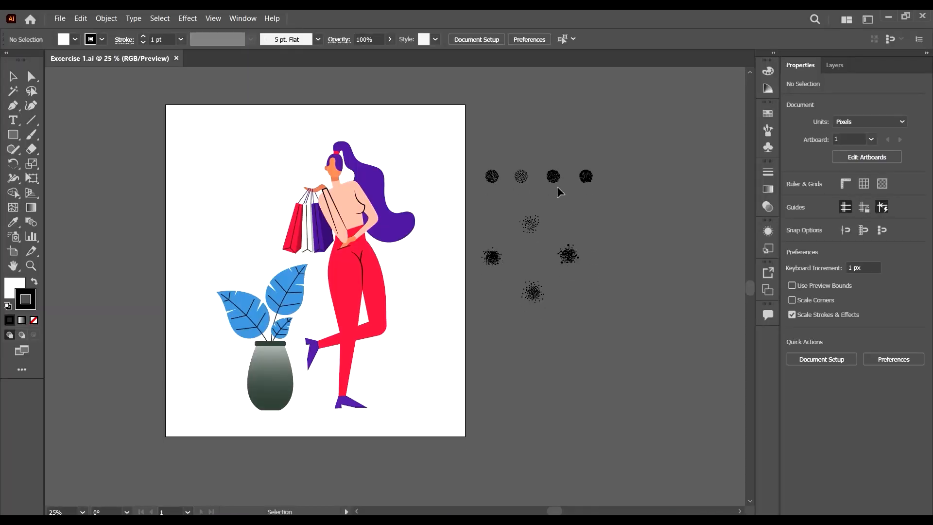
# Step: Examine the flat illustration in Excercise 1.ai and compare it with the textured reference Excercise 1-02.jpg in Photos
pyautogui.scroll(3, 481, 190)
pyautogui.scroll(5, 356, 243)
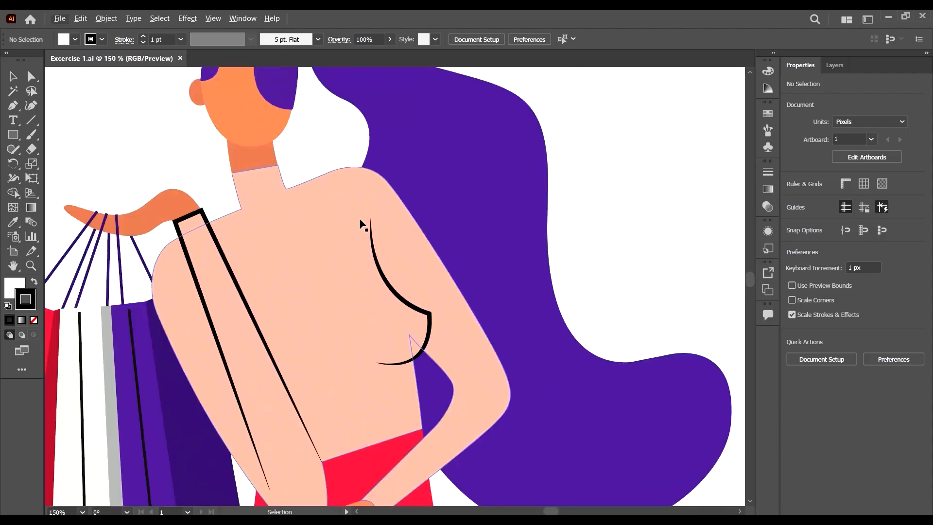
pyautogui.scroll(-5, 361, 219)
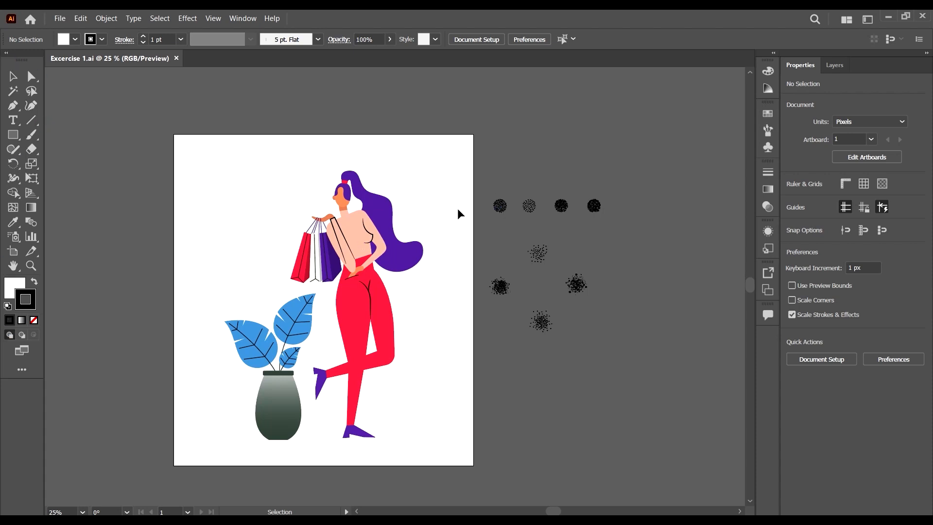
pyautogui.scroll(-1, 479, 209)
pyautogui.scroll(1, 485, 201)
pyautogui.moveTo(172, 520)
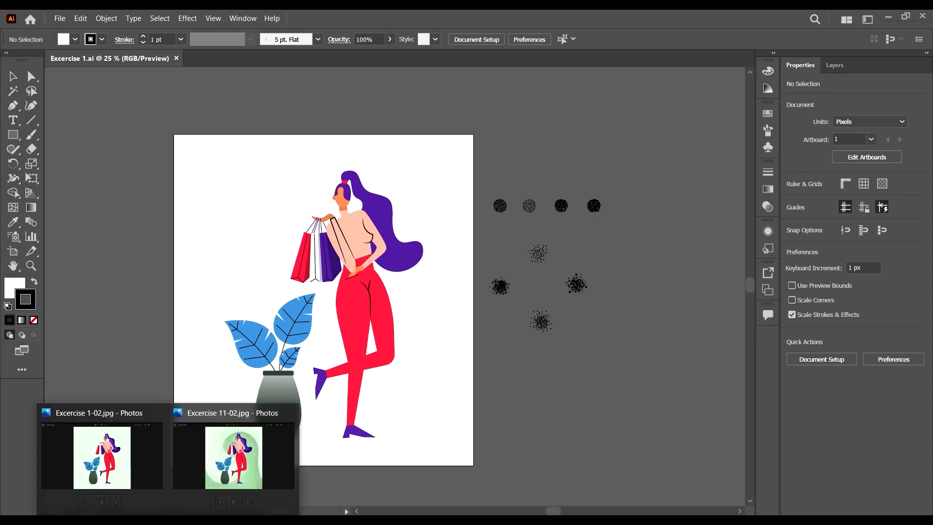
pyautogui.click(122, 464)
pyautogui.scroll(3, 528, 229)
pyautogui.scroll(-3, 210, 437)
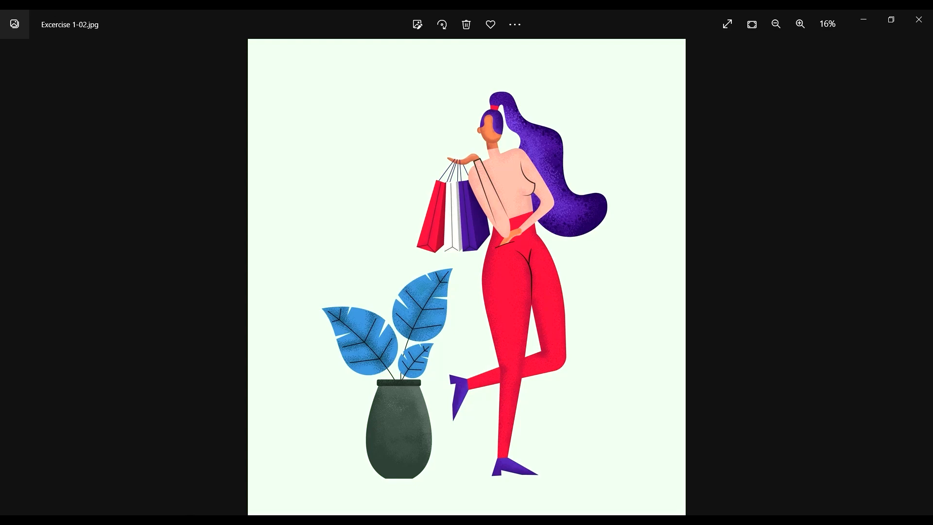
# Step: Switch back to Illustrator and select the first dotted circle in the row of noise shapes beside the artboard
pyautogui.click(191, 520)
pyautogui.scroll(4, 561, 217)
pyautogui.scroll(-3, 310, 202)
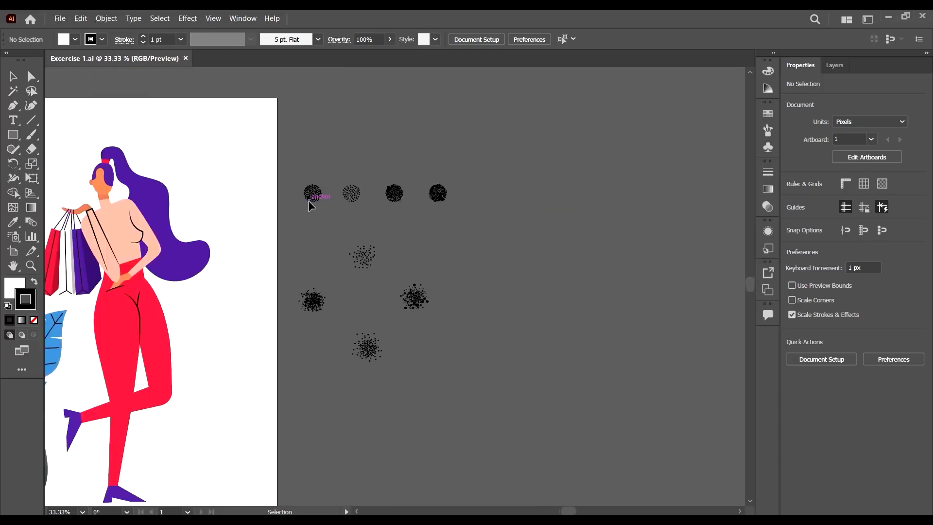
pyautogui.scroll(2, 313, 197)
pyautogui.scroll(-3, 331, 209)
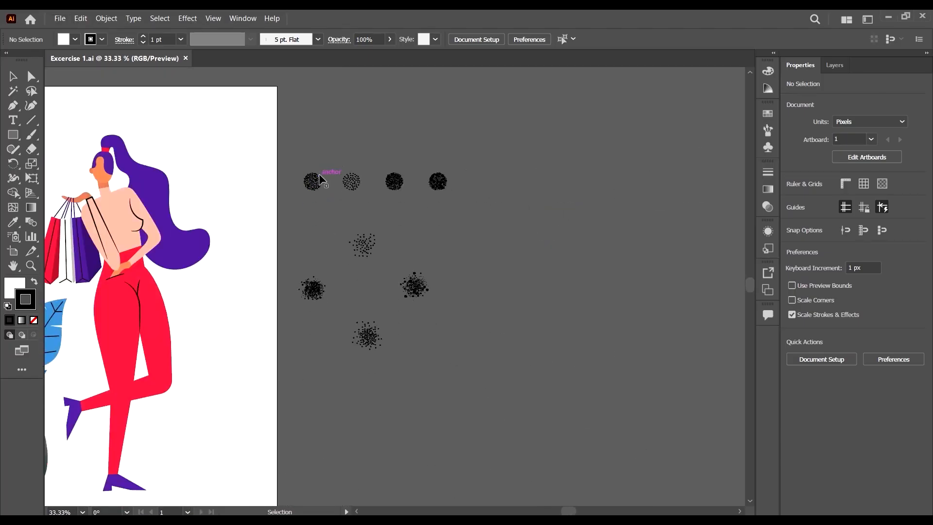
pyautogui.hscroll(-3, 320, 181)
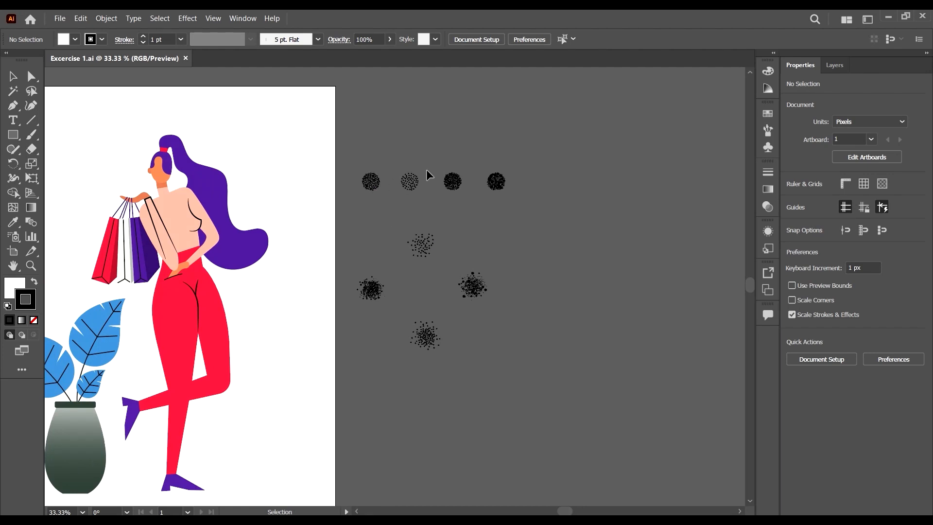
pyautogui.scroll(3, 461, 168)
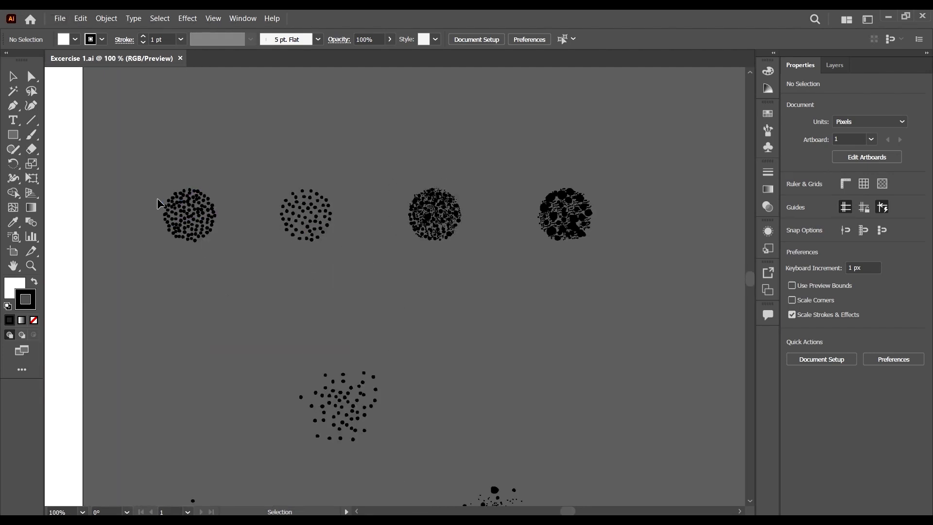
pyautogui.scroll(3, 160, 202)
pyautogui.moveTo(155, 157); pyautogui.dragTo(290, 323)
pyautogui.scroll(-4, 263, 301)
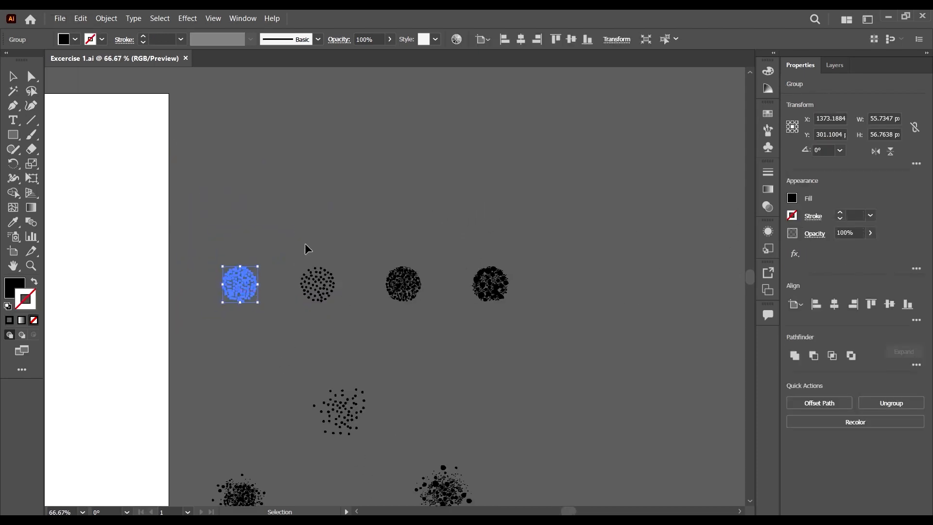
# Step: Inspect the second, third and fourth noise circles in the row, selecting each in turn, and clear the selection
pyautogui.scroll(2, 326, 276)
pyautogui.moveTo(267, 227); pyautogui.dragTo(330, 311)
pyautogui.moveTo(468, 242); pyautogui.dragTo(517, 311)
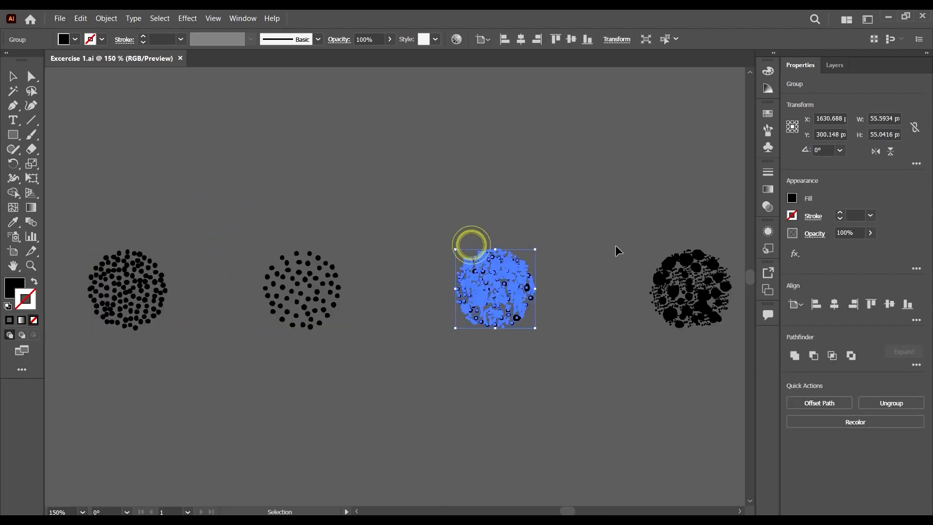
pyautogui.moveTo(617, 234); pyautogui.dragTo(684, 321)
pyautogui.scroll(-3, 542, 289)
pyautogui.scroll(-2, 583, 363)
pyautogui.scroll(-4, 579, 331)
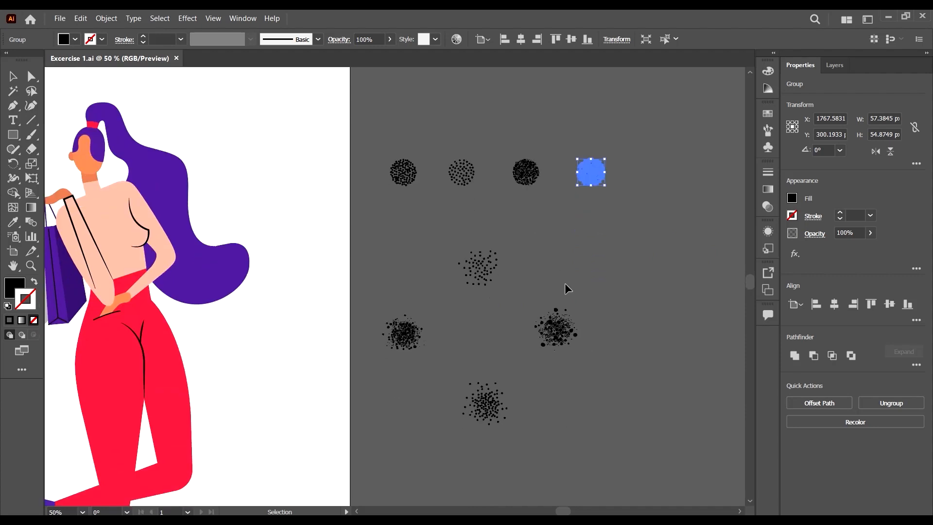
pyautogui.click(623, 198)
# Step: Examine the four scattered noise clusters below the row up close and compare them with the compact circles
pyautogui.scroll(3, 598, 277)
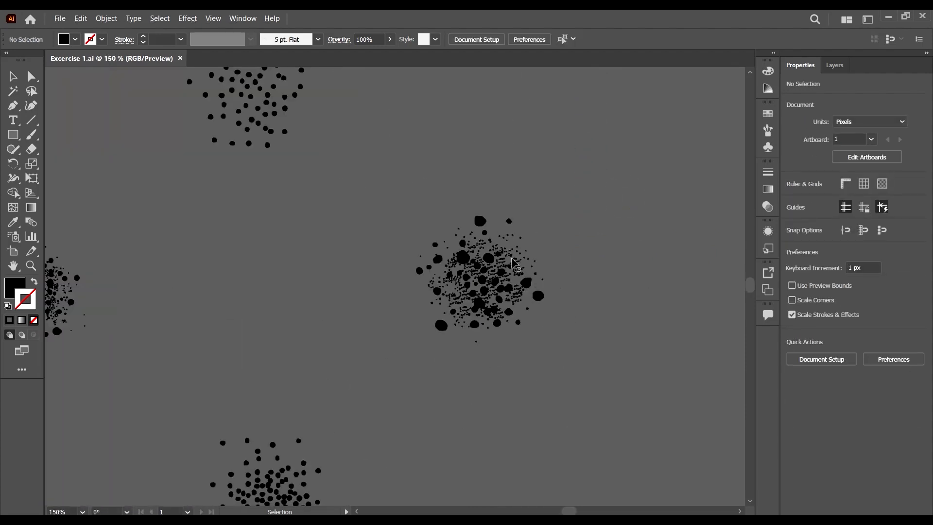
pyautogui.scroll(-4, 518, 267)
pyautogui.scroll(-2, 488, 344)
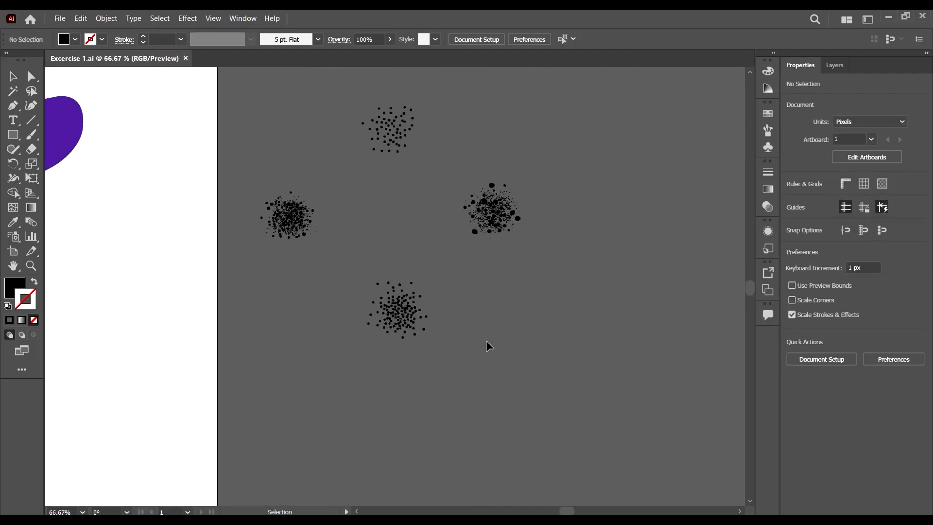
pyautogui.scroll(4, 483, 271)
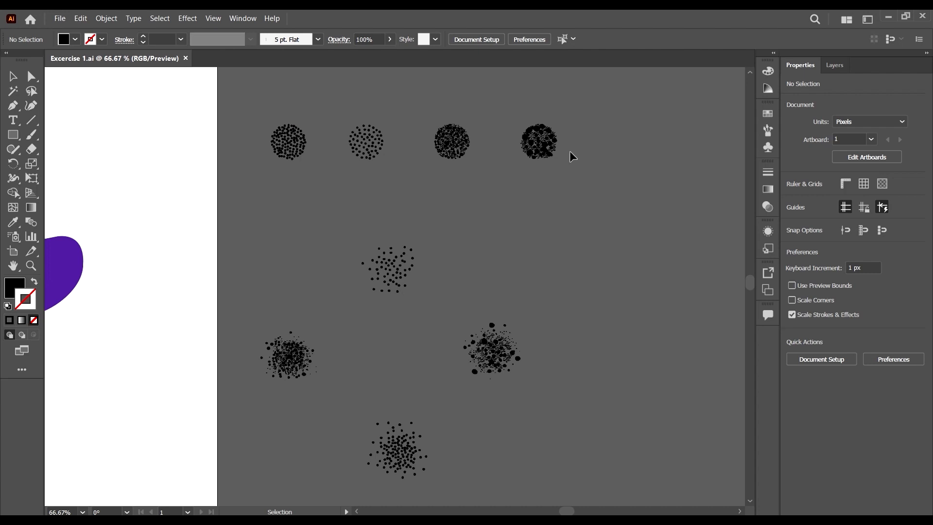
pyautogui.scroll(1, 444, 222)
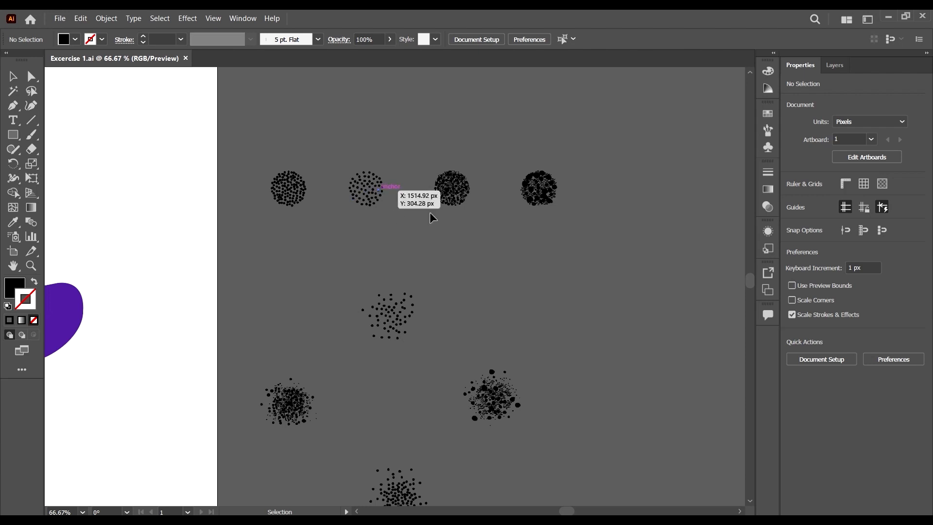
pyautogui.scroll(-2, 462, 240)
pyautogui.scroll(-1, 481, 272)
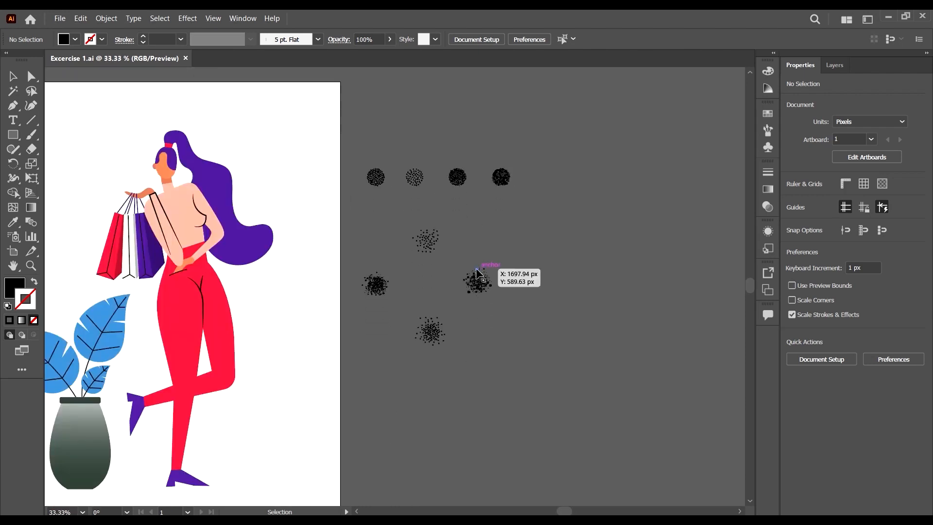
pyautogui.scroll(1, 484, 286)
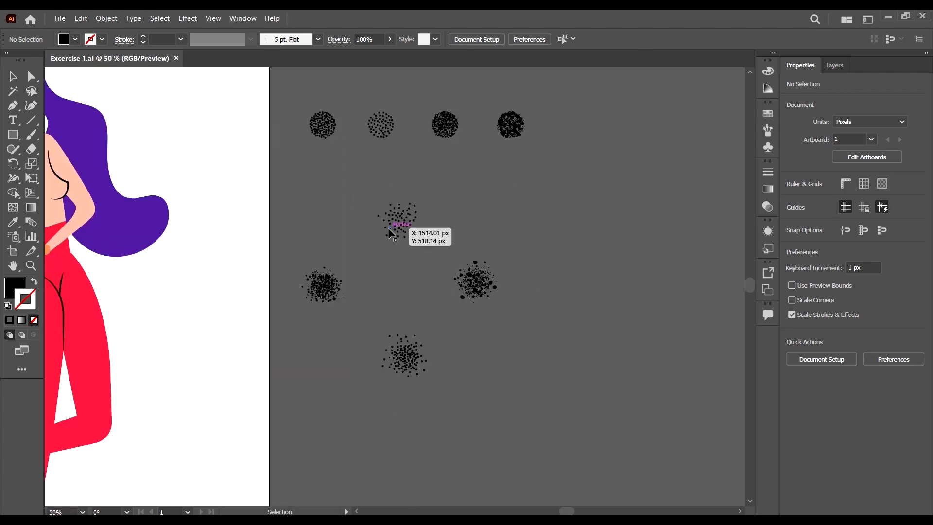
pyautogui.scroll(1, 427, 245)
pyautogui.scroll(1, 430, 267)
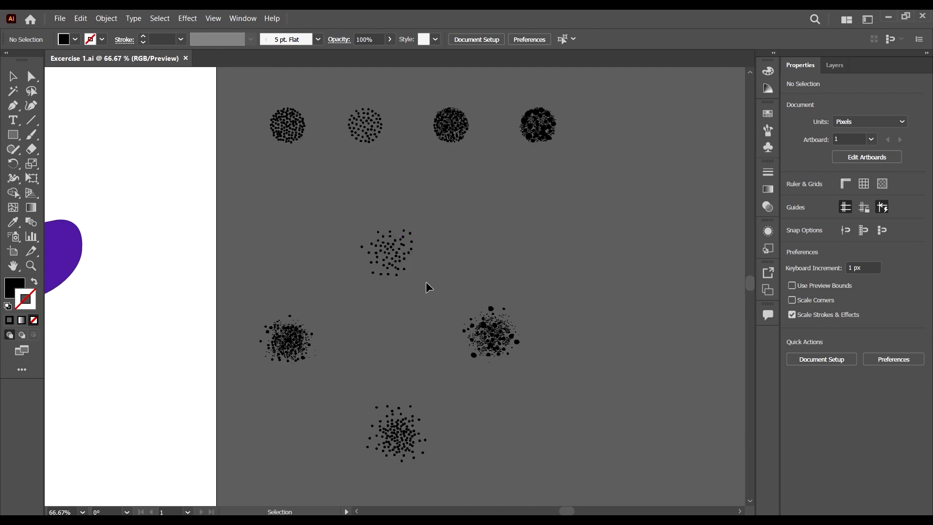
# Step: Compare the scattered clusters with their matching compact circles, selecting a cluster and its source circle in turn
pyautogui.moveTo(429, 296); pyautogui.dragTo(373, 240)
pyautogui.moveTo(396, 153); pyautogui.dragTo(338, 88)
pyautogui.click(272, 321)
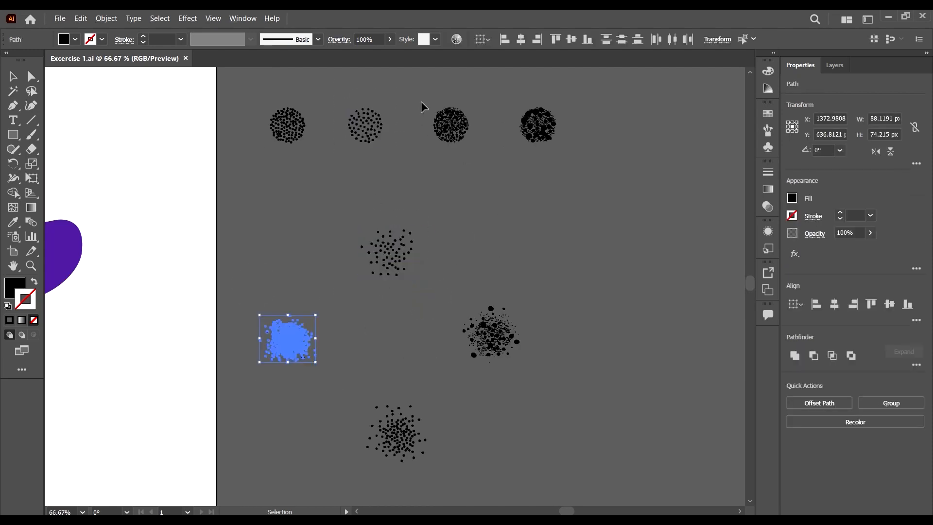
pyautogui.moveTo(423, 103); pyautogui.dragTo(440, 116)
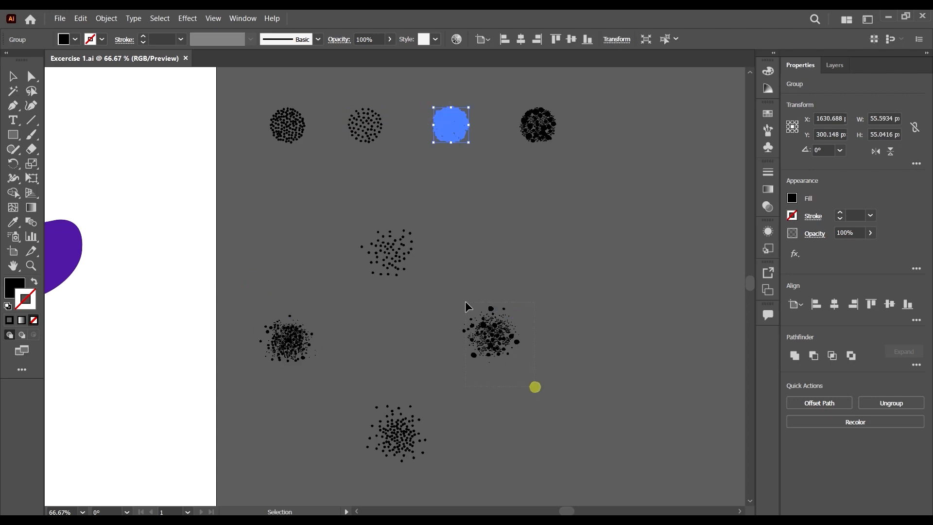
pyautogui.moveTo(535, 387); pyautogui.dragTo(515, 359)
pyautogui.moveTo(565, 184); pyautogui.dragTo(551, 138)
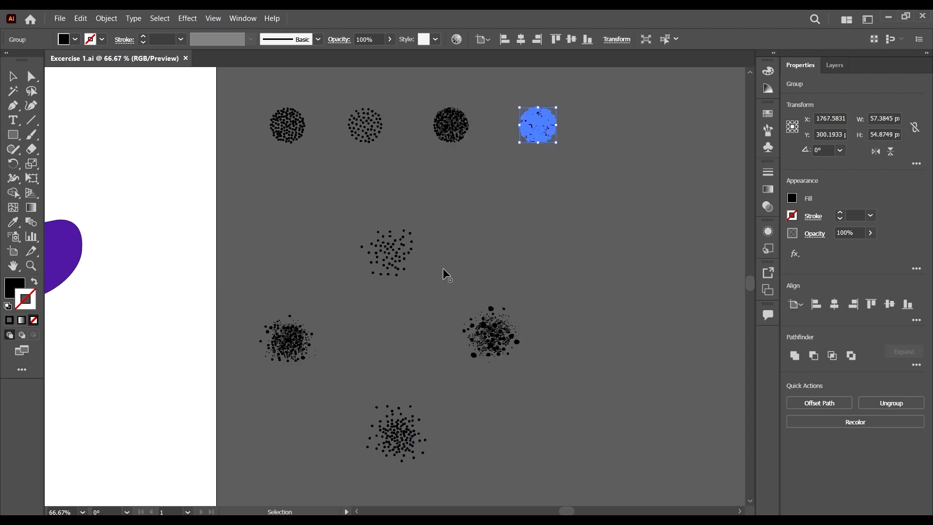
# Step: Duplicate the second, sparse dotted circle straight upward, about 174 px above the original
pyautogui.scroll(2, 445, 191)
pyautogui.scroll(1, 371, 244)
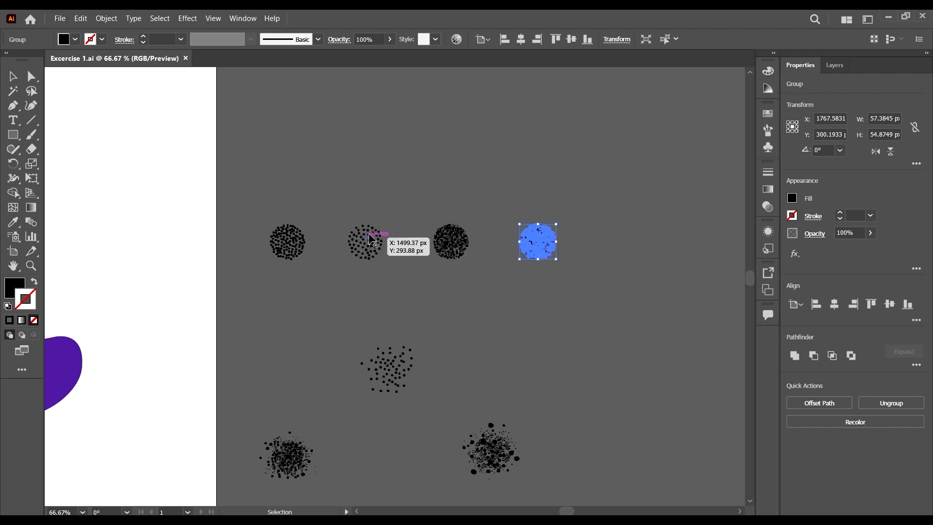
pyautogui.scroll(3, 297, 235)
pyautogui.scroll(-3, 483, 254)
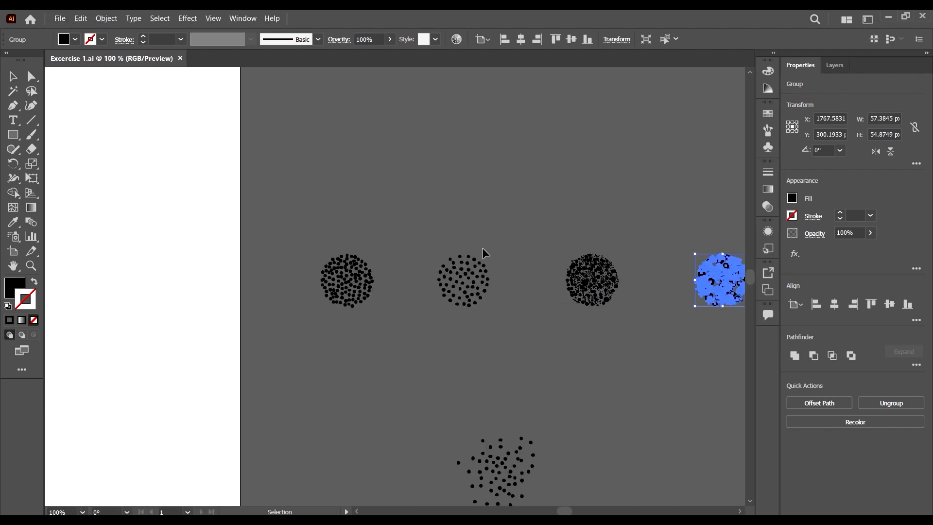
pyautogui.scroll(2, 508, 333)
pyautogui.moveTo(389, 238); pyautogui.dragTo(481, 308)
pyautogui.scroll(-1, 481, 307)
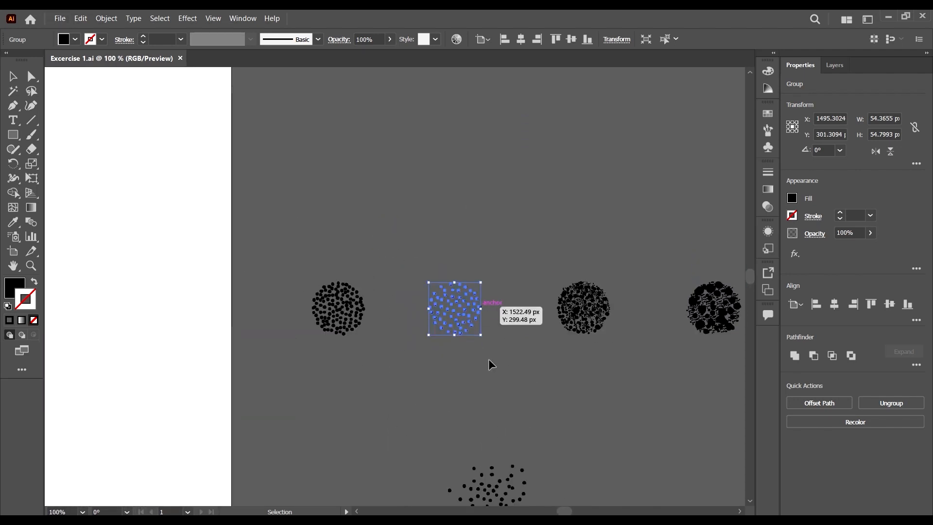
pyautogui.click(506, 352)
pyautogui.click(479, 300)
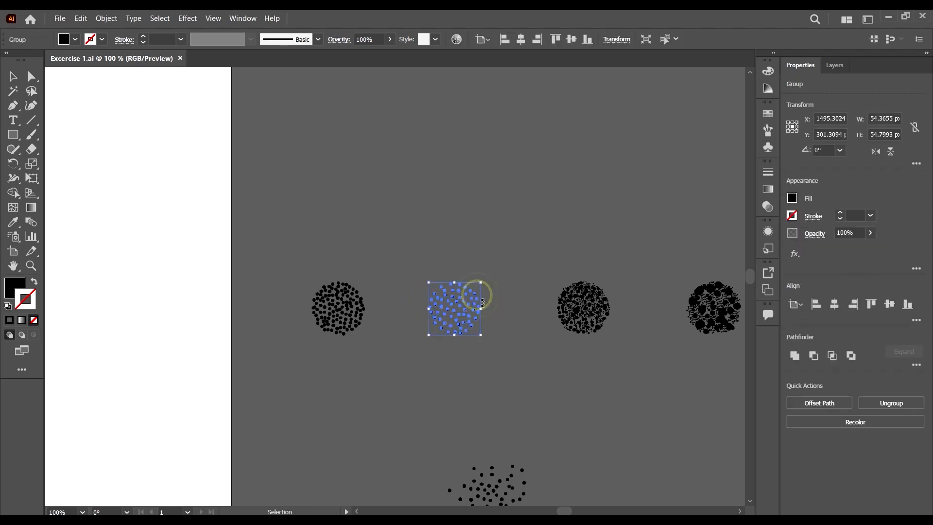
pyautogui.scroll(1, 498, 326)
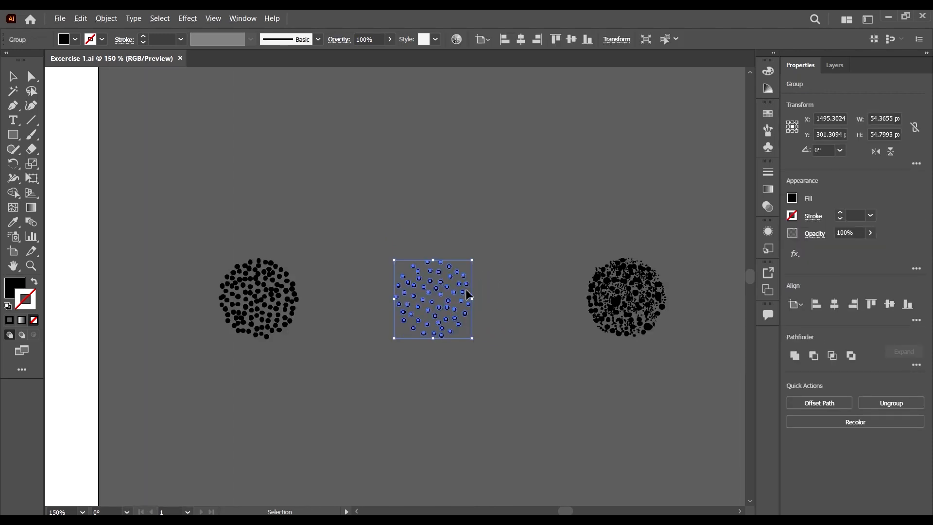
pyautogui.scroll(3, 466, 311)
pyautogui.moveTo(464, 397); pyautogui.dragTo(464, 144)
# Step: Ungroup the duplicated dotted circle into individual dots and clear the selection
pyautogui.scroll(-2, 451, 243)
pyautogui.scroll(1, 459, 265)
pyautogui.scroll(2, 460, 265)
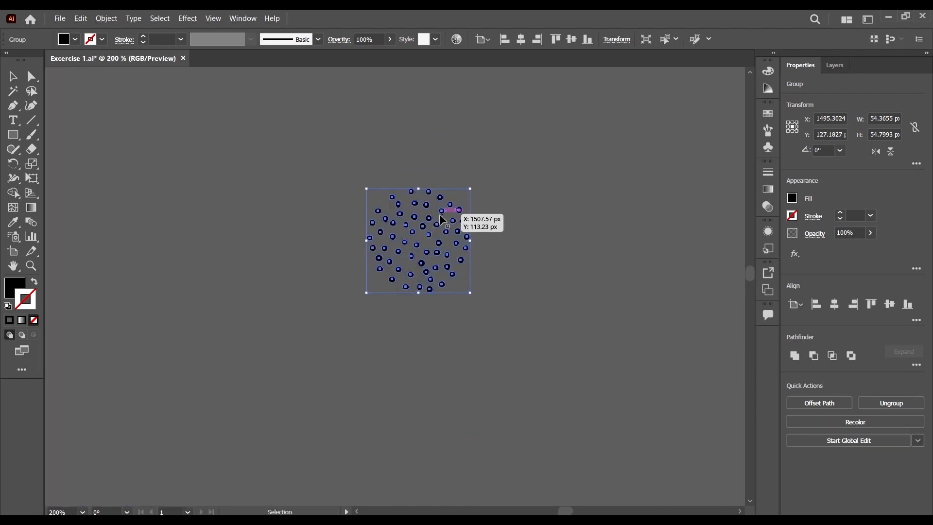
pyautogui.scroll(1, 454, 243)
pyautogui.rightClick(457, 269)
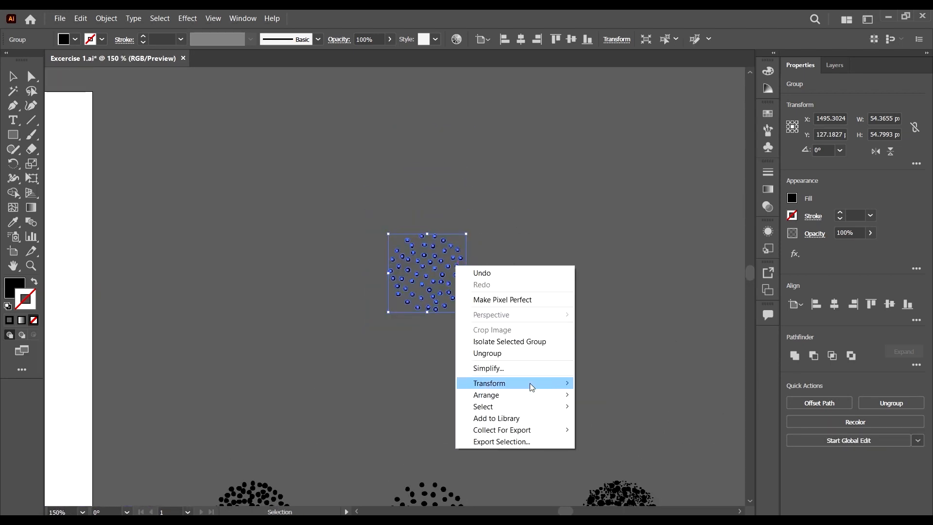
pyautogui.click(531, 354)
pyautogui.click(538, 328)
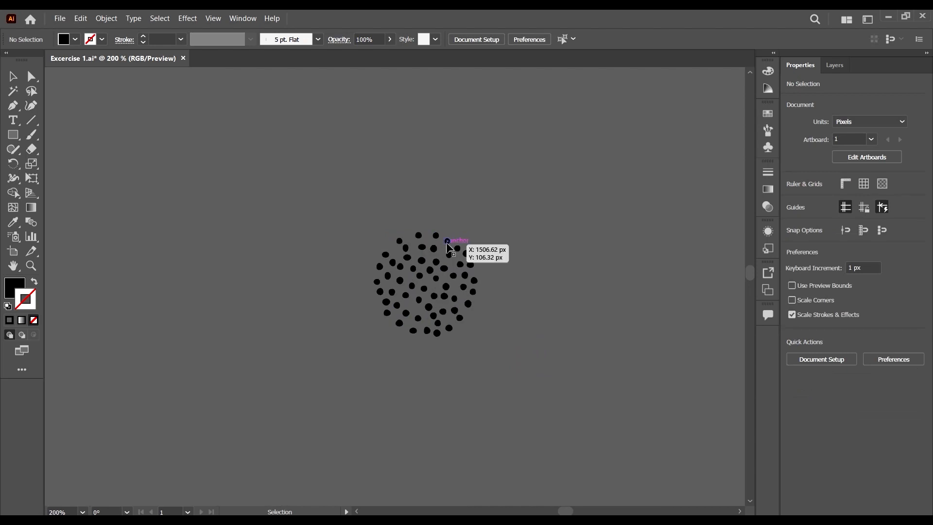
# Step: Move several dots from the duplicate's upper edge outward to break up the circular outline
pyautogui.moveTo(438, 236); pyautogui.dragTo(435, 202)
pyautogui.scroll(2, 437, 245)
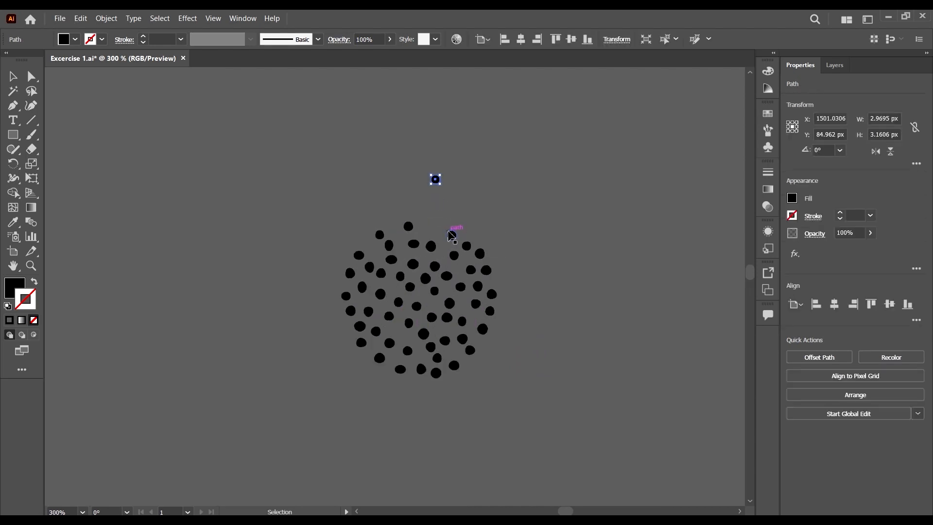
pyautogui.moveTo(453, 233); pyautogui.dragTo(496, 203)
pyautogui.moveTo(432, 245); pyautogui.dragTo(408, 202)
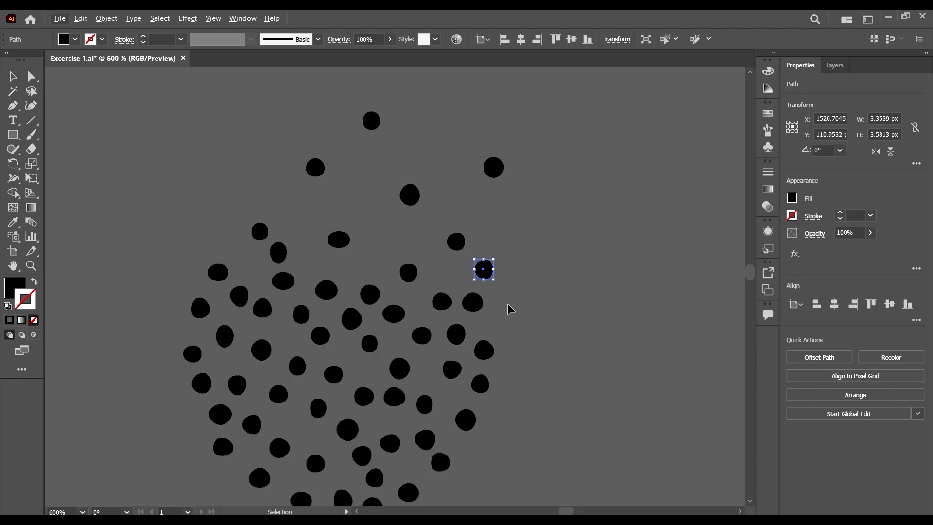
# Step: Move two dots on the duplicate's upper-right edge farther outward, away from the circle
pyautogui.scroll(-1, 491, 314)
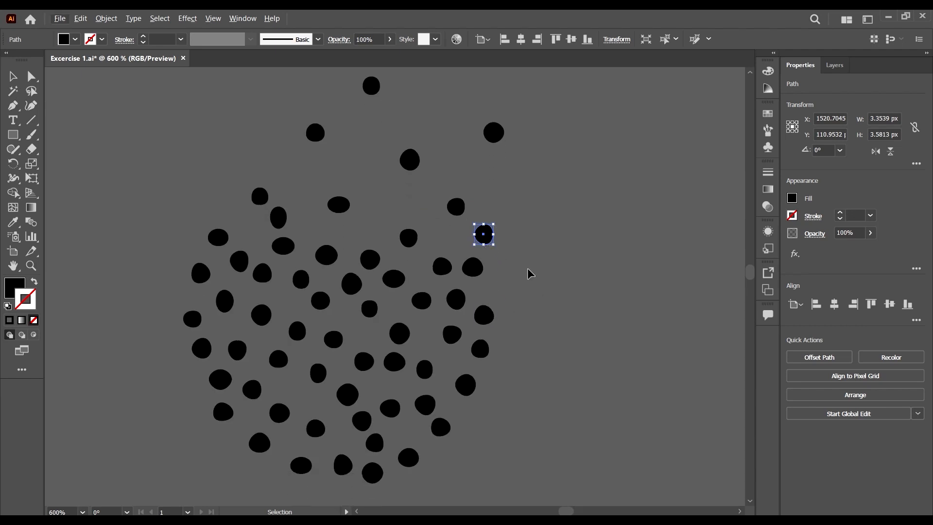
pyautogui.scroll(3, 487, 224)
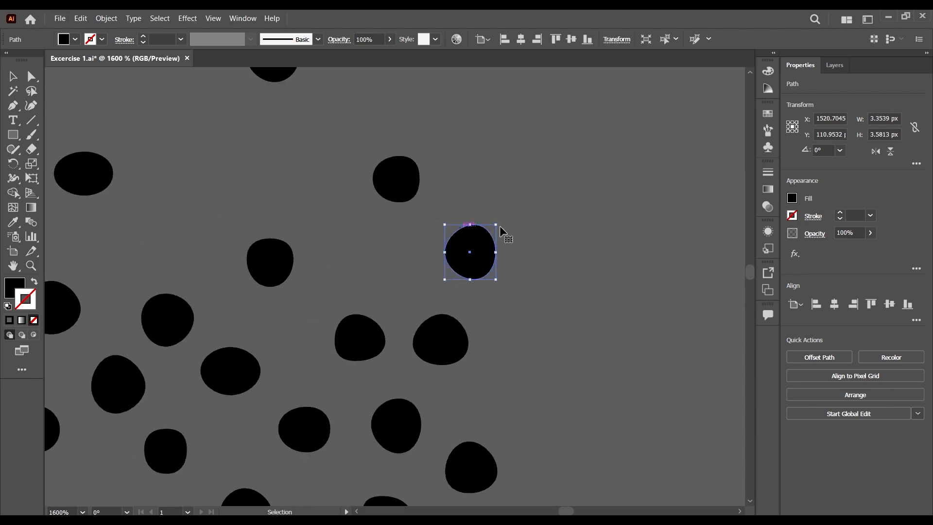
pyautogui.scroll(-3, 549, 253)
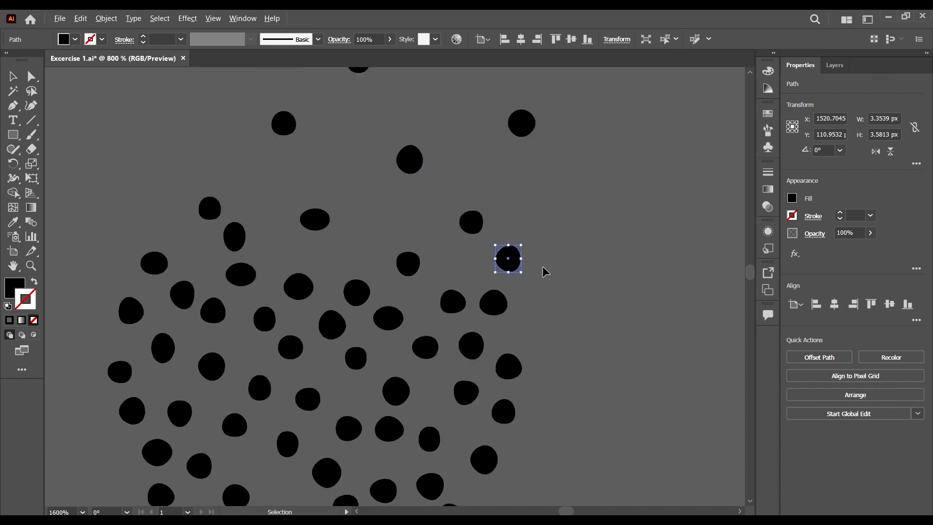
pyautogui.scroll(-1, 546, 292)
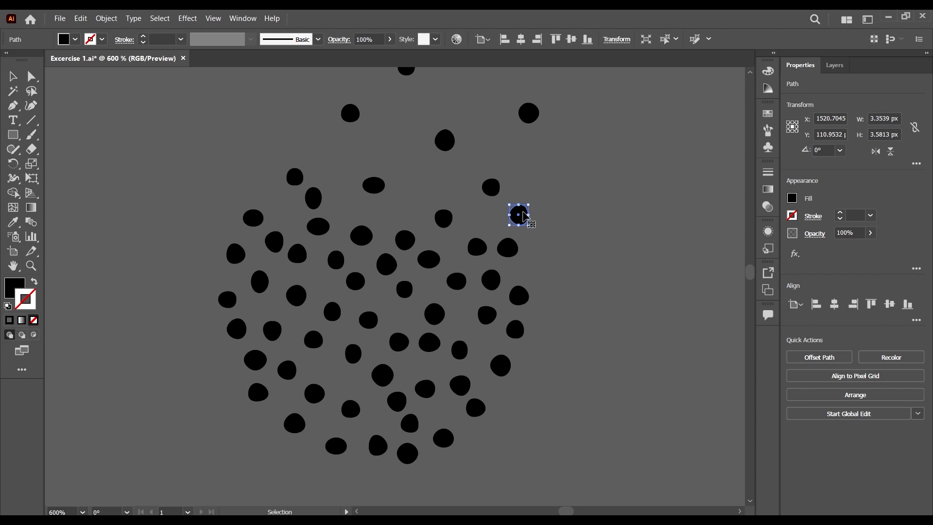
pyautogui.moveTo(524, 216); pyautogui.dragTo(556, 219)
pyautogui.moveTo(516, 246); pyautogui.dragTo(552, 246)
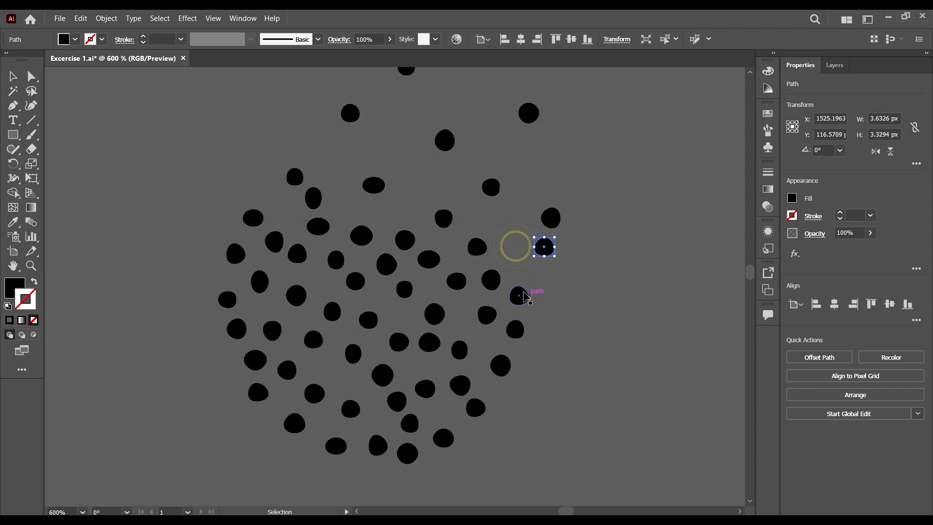
pyautogui.click(523, 295)
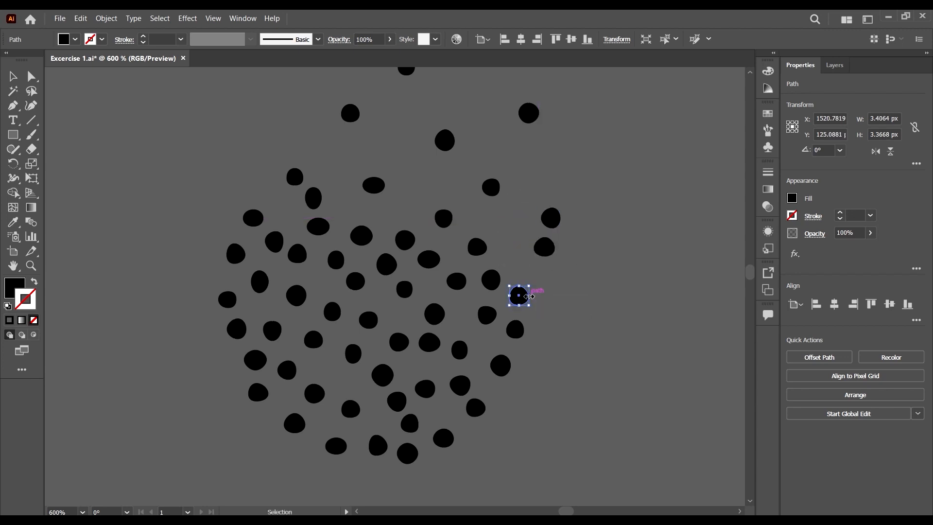
pyautogui.moveTo(530, 297); pyautogui.dragTo(634, 298)
pyautogui.press('a')
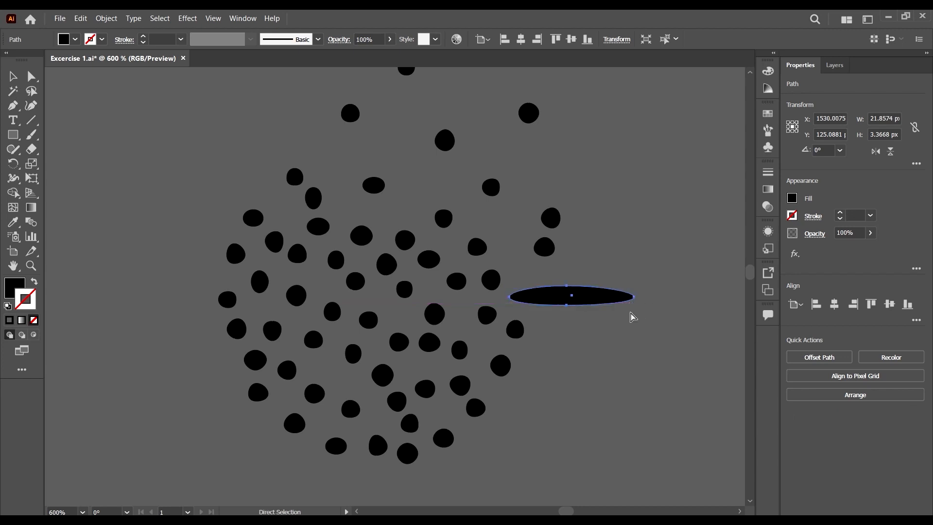
pyautogui.hotkey('ctrl', 'z')
pyautogui.hotkey('ctrl', 'z')
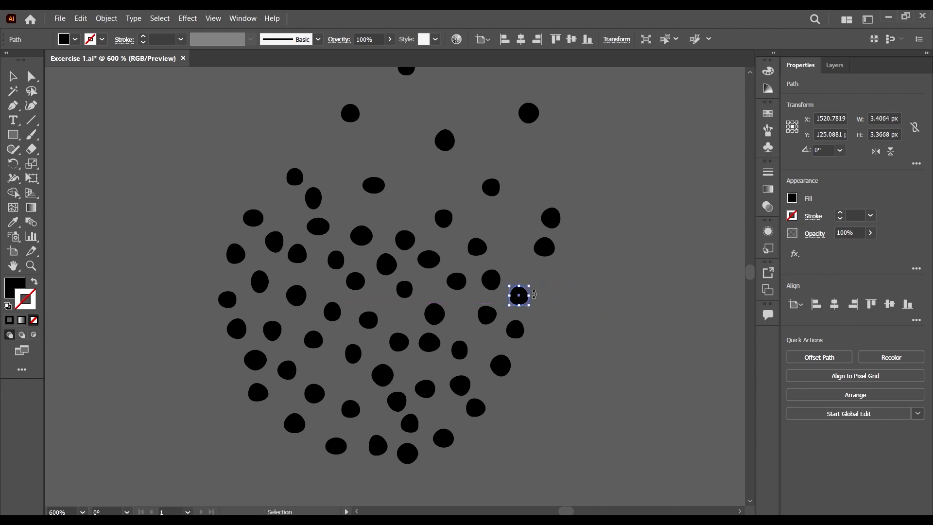
# Step: Examine up close how large and small overlapping dots make up the third noise circle in the row
pyautogui.hotkey('ctrl', '1')
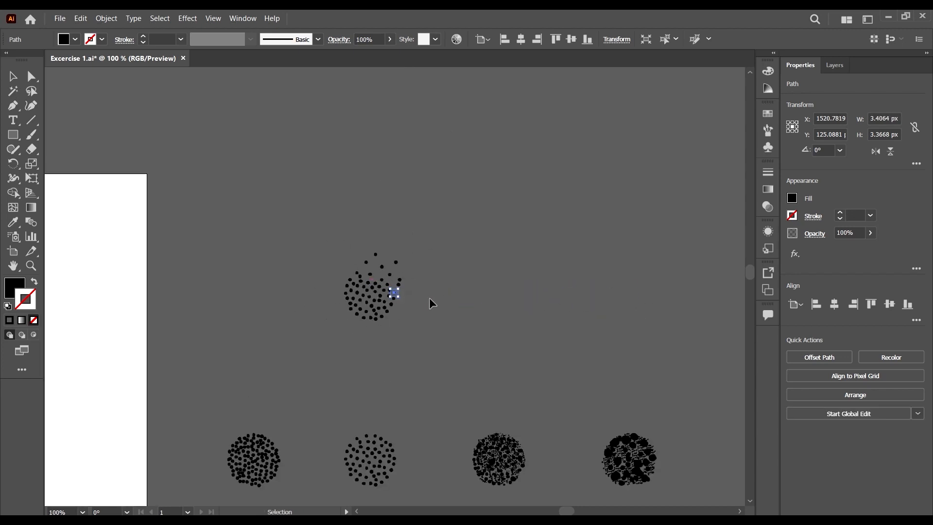
pyautogui.scroll(-2, 431, 301)
pyautogui.scroll(-2, 402, 222)
pyautogui.scroll(9, 500, 353)
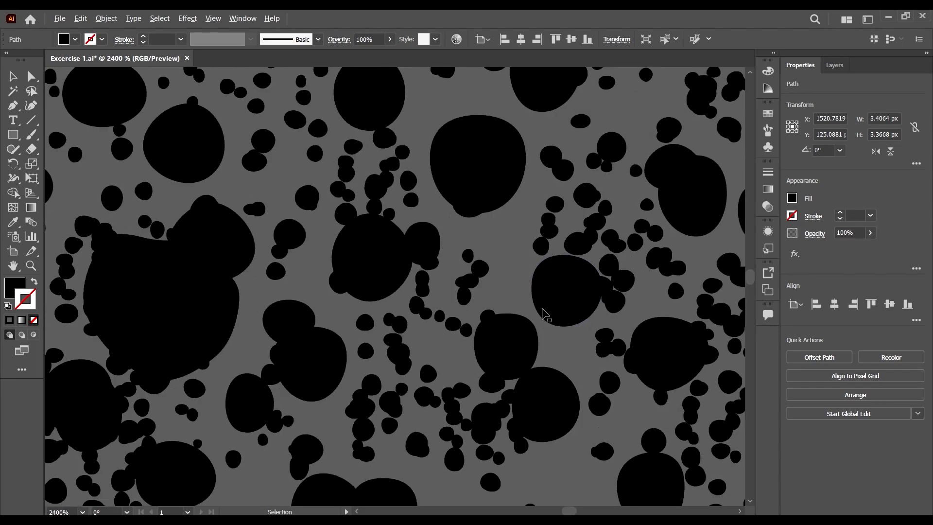
pyautogui.click(477, 270)
pyautogui.scroll(-5, 477, 271)
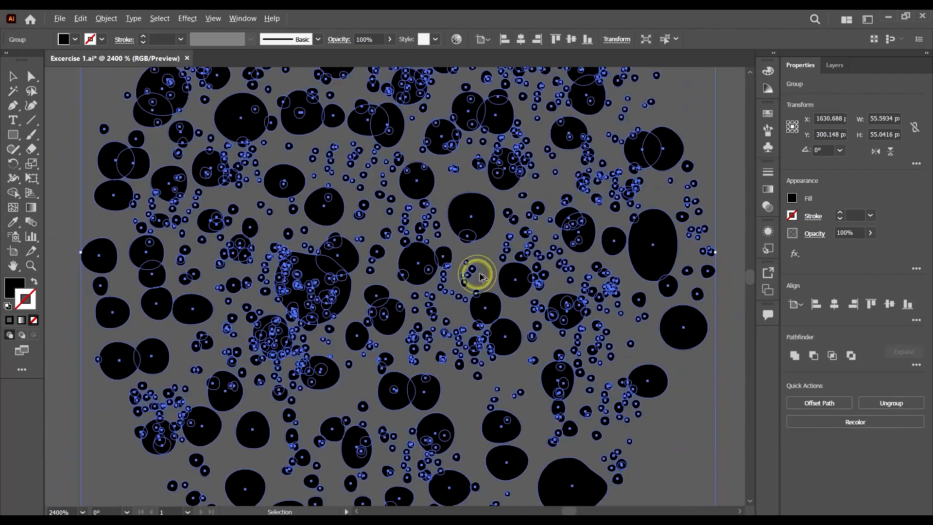
pyautogui.click(636, 332)
pyautogui.scroll(3, 559, 224)
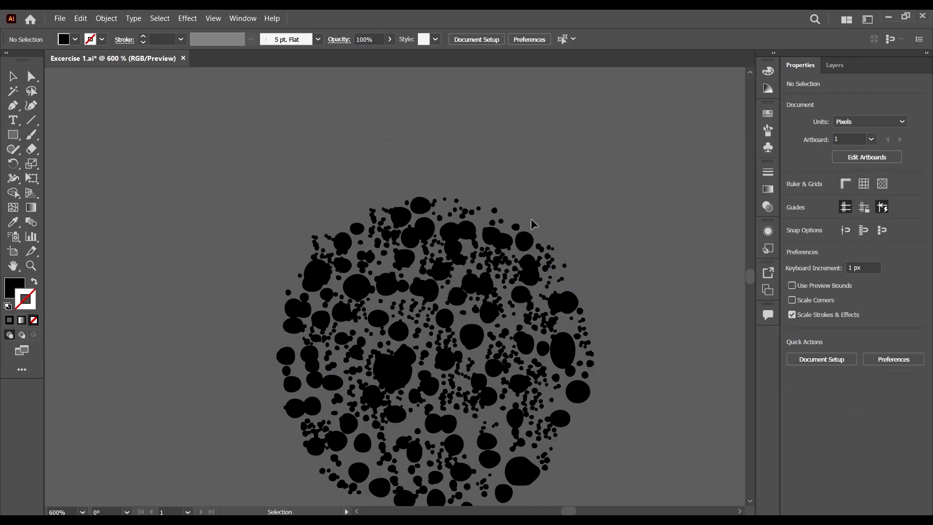
pyautogui.scroll(-4, 516, 287)
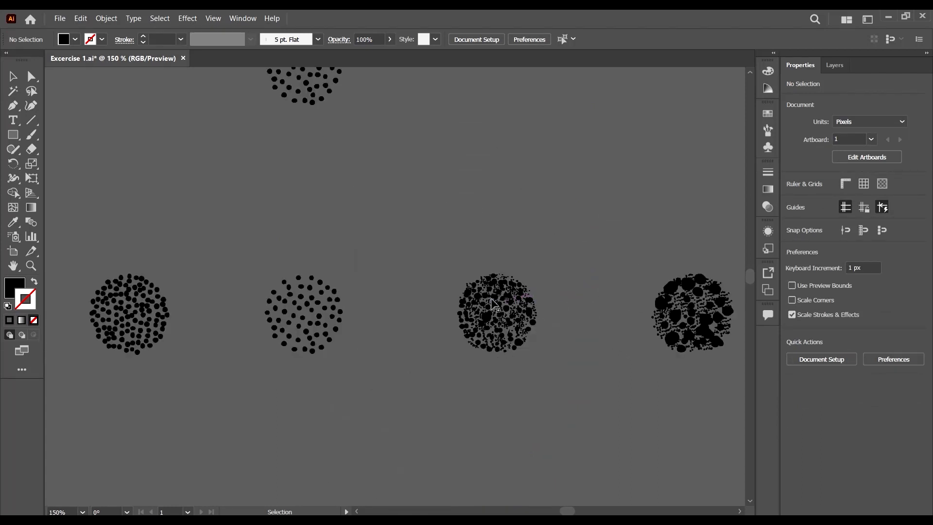
# Step: Move four dots from the duplicated circle's lower edge outward to break up its round outline
pyautogui.scroll(2, 373, 225)
pyautogui.scroll(2, 313, 166)
pyautogui.scroll(2, 340, 334)
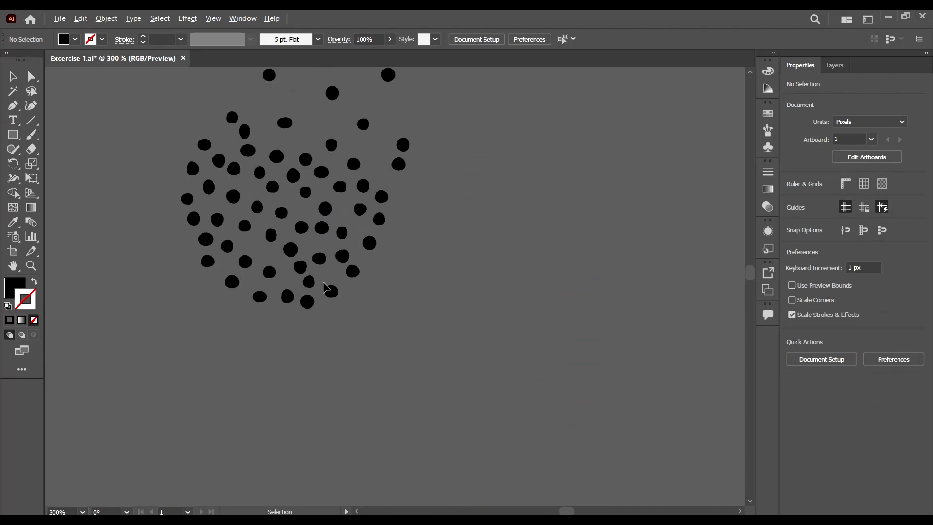
pyautogui.moveTo(340, 297); pyautogui.dragTo(378, 348)
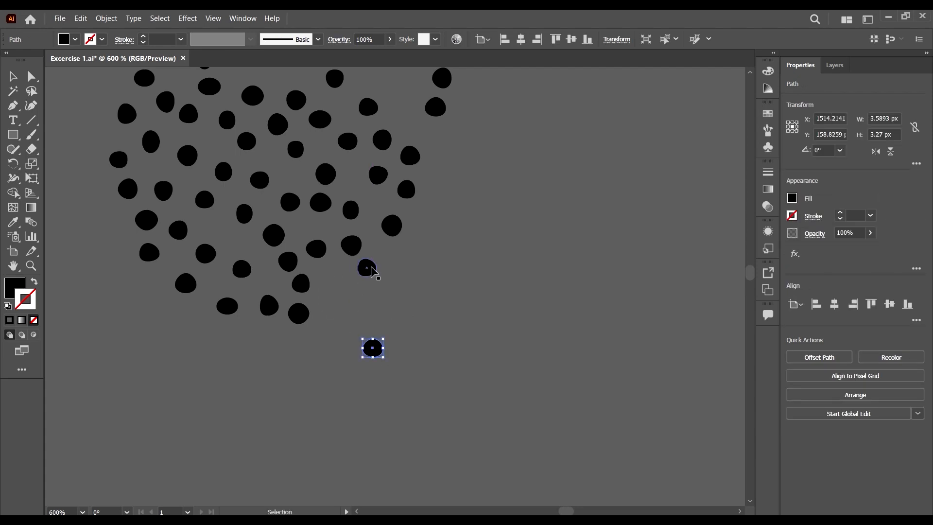
pyautogui.moveTo(368, 267); pyautogui.dragTo(443, 294)
pyautogui.moveTo(271, 306); pyautogui.dragTo(234, 349)
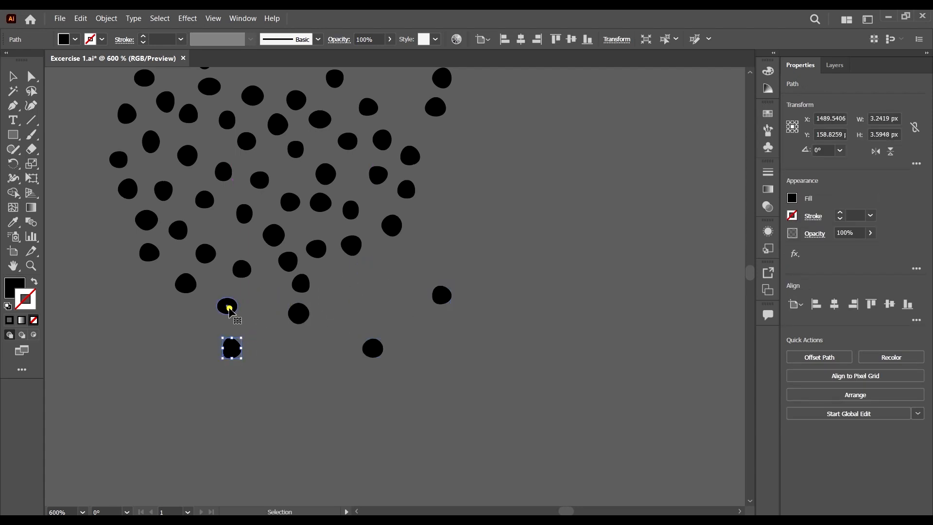
pyautogui.moveTo(229, 309); pyautogui.dragTo(194, 337)
pyautogui.scroll(2, 234, 311)
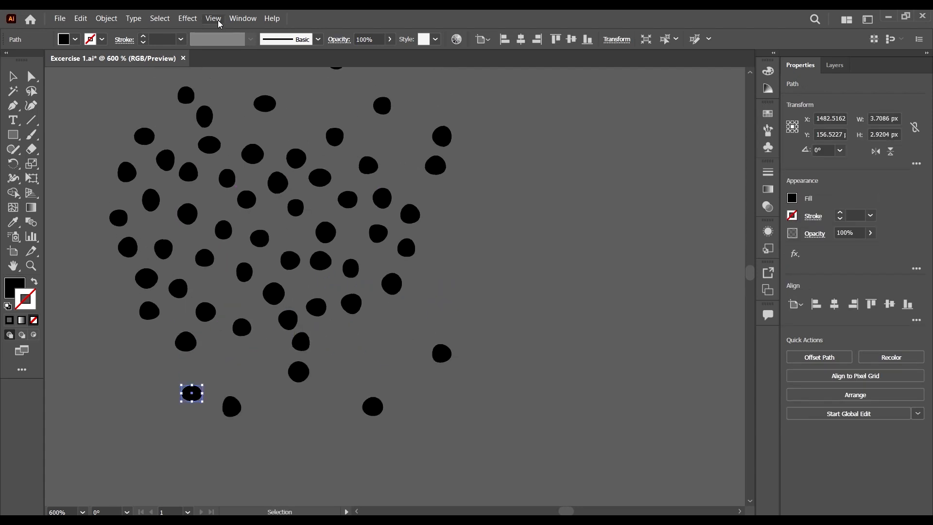
# Step: Hide the bounding box around selected objects and clear the selection
pyautogui.click(213, 18)
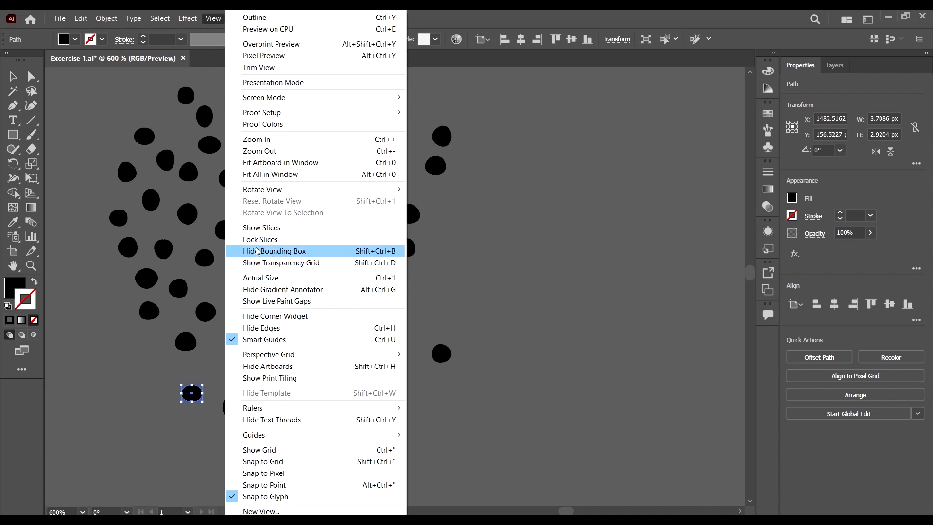
pyautogui.click(274, 251)
pyautogui.scroll(-3, 371, 425)
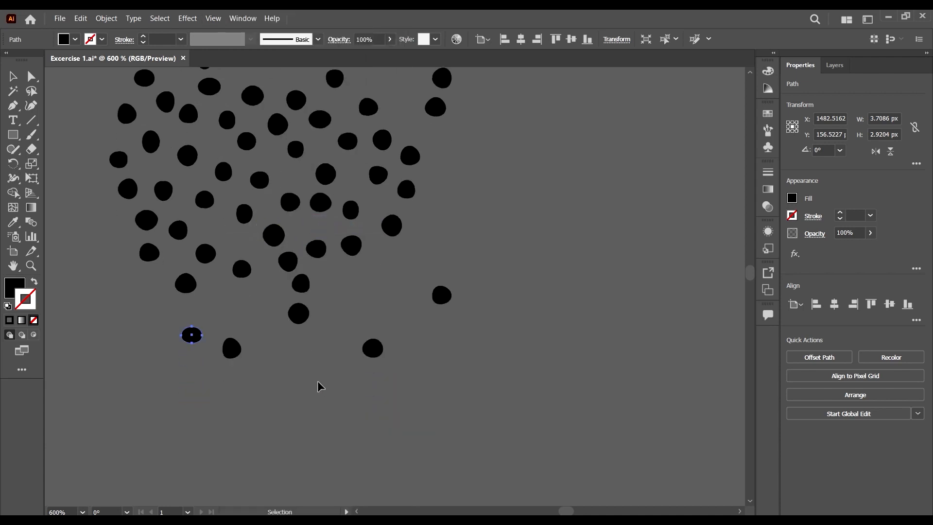
pyautogui.click(210, 365)
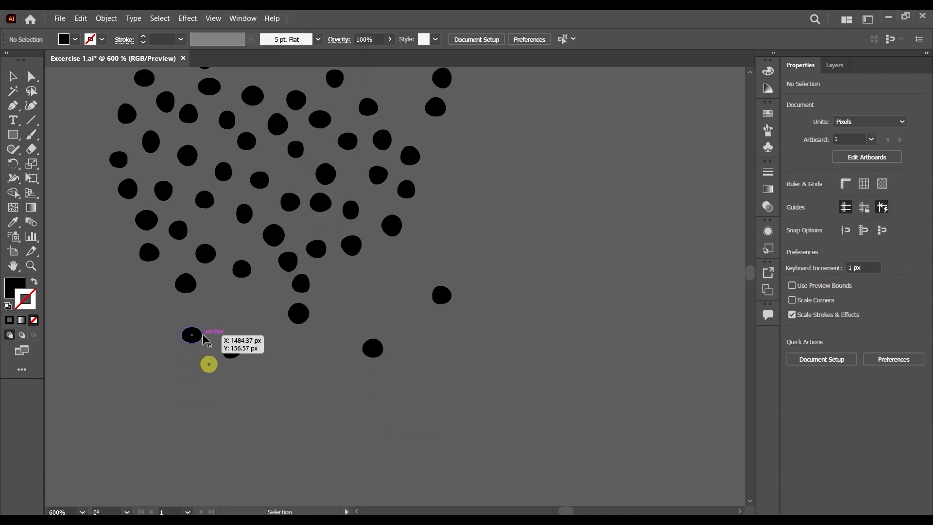
# Step: Shift two dots at the duplicate's lower-left edge slightly farther out and deselect them
pyautogui.moveTo(197, 334); pyautogui.dragTo(202, 351)
pyautogui.moveTo(186, 285); pyautogui.dragTo(177, 301)
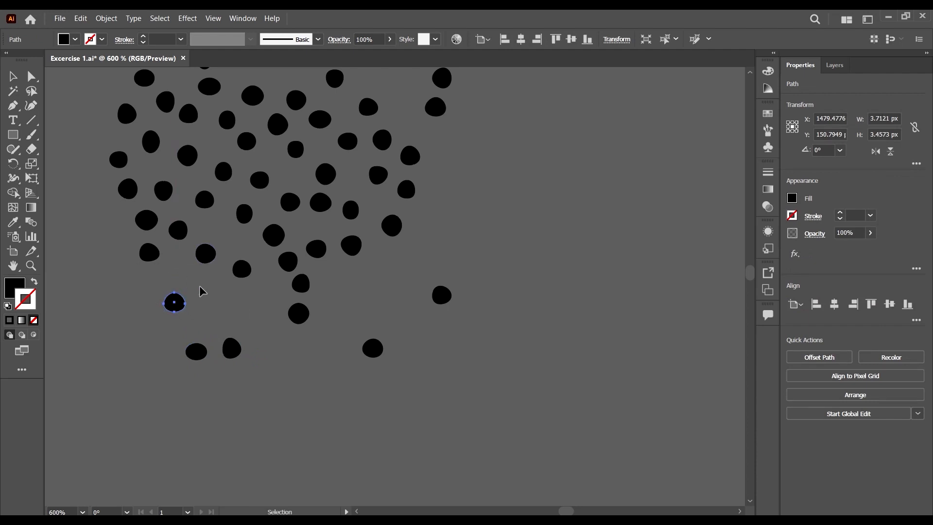
pyautogui.scroll(1, 239, 317)
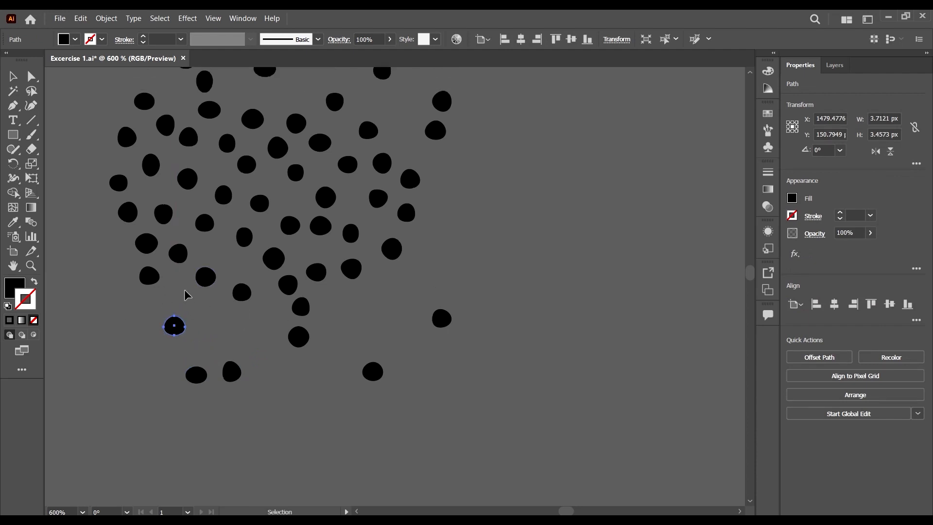
pyautogui.click(235, 320)
pyautogui.scroll(2, 204, 340)
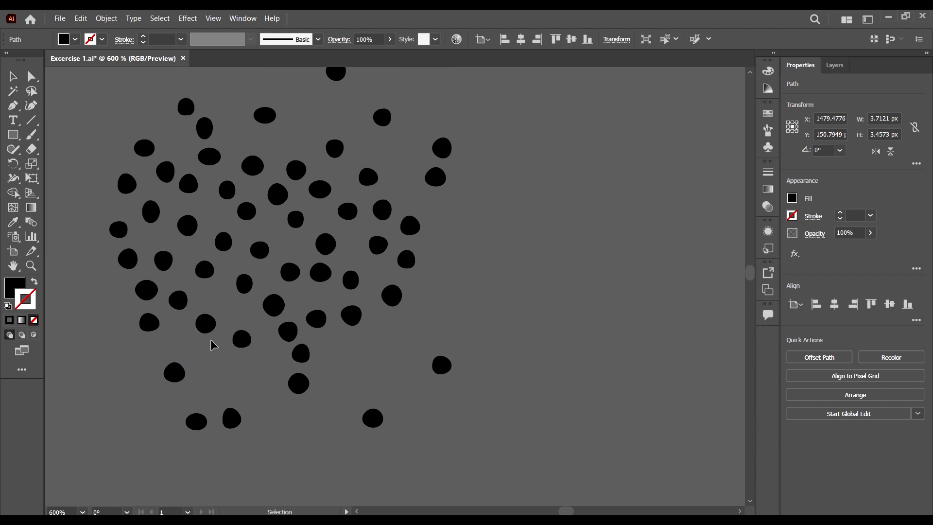
# Step: Scatter the dots along the duplicate's left edge outward, from its lower-left side to its upper-left side
pyautogui.scroll(-1, 212, 341)
pyautogui.moveTo(173, 329); pyautogui.dragTo(114, 327)
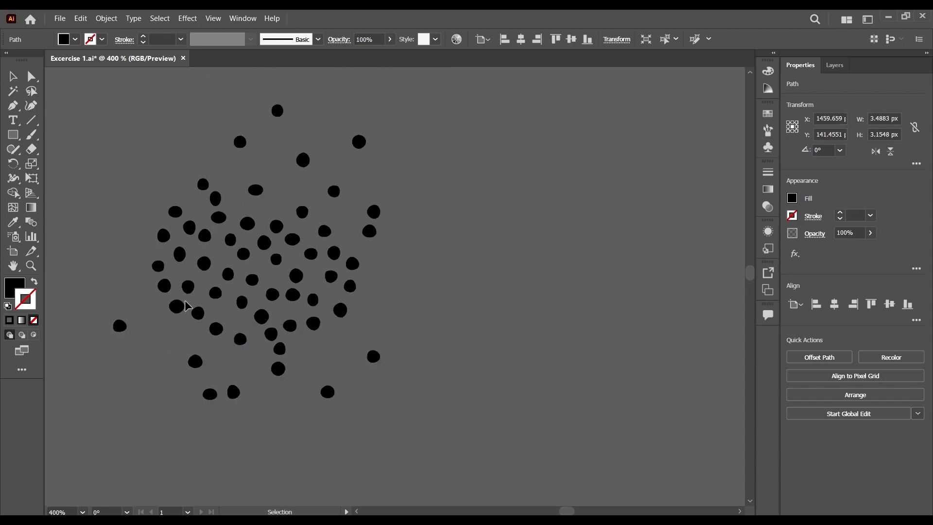
pyautogui.moveTo(181, 306); pyautogui.dragTo(169, 327)
pyautogui.moveTo(167, 288); pyautogui.dragTo(122, 268)
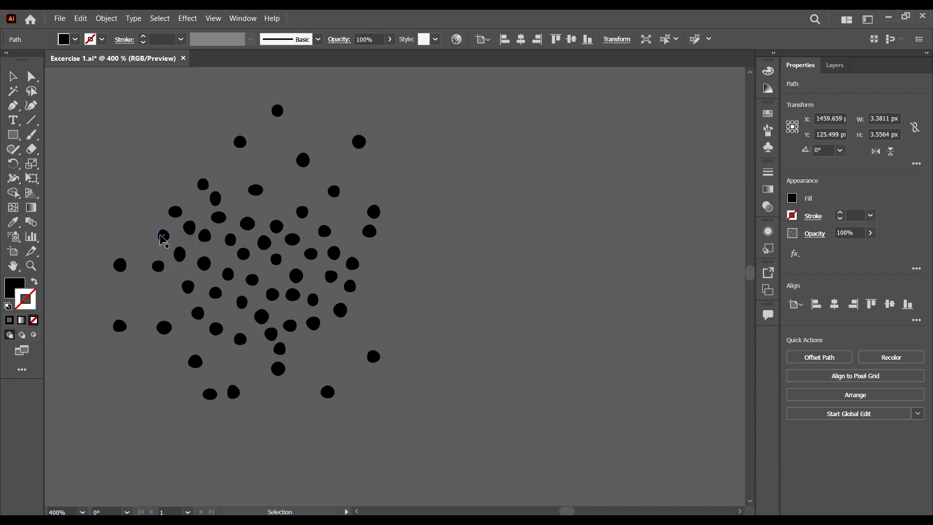
pyautogui.moveTo(163, 237); pyautogui.dragTo(170, 172)
pyautogui.moveTo(157, 265); pyautogui.dragTo(153, 265)
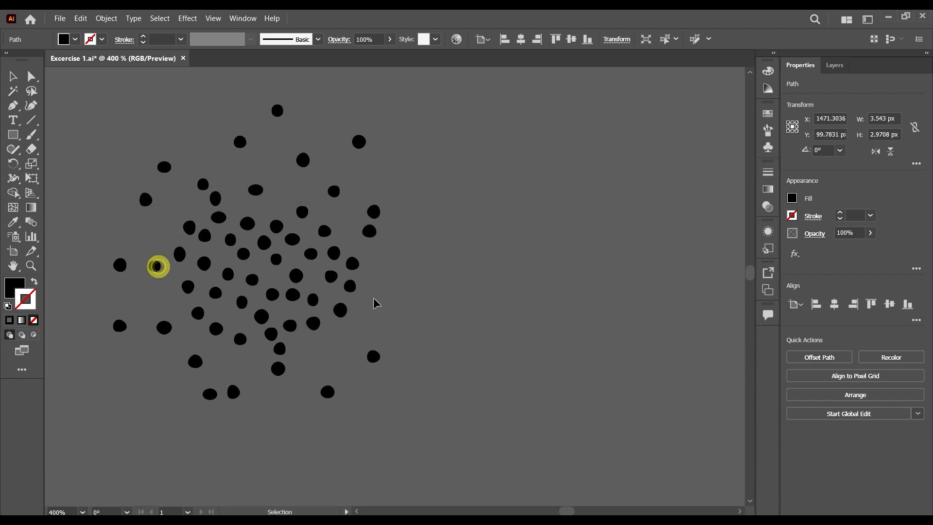
# Step: Move dots from the duplicate's right edge and underside outward to loosen that part of the outline
pyautogui.moveTo(351, 287); pyautogui.dragTo(397, 308)
pyautogui.moveTo(342, 314); pyautogui.dragTo(355, 346)
pyautogui.moveTo(354, 263); pyautogui.dragTo(381, 311)
pyautogui.moveTo(290, 328); pyautogui.dragTo(250, 352)
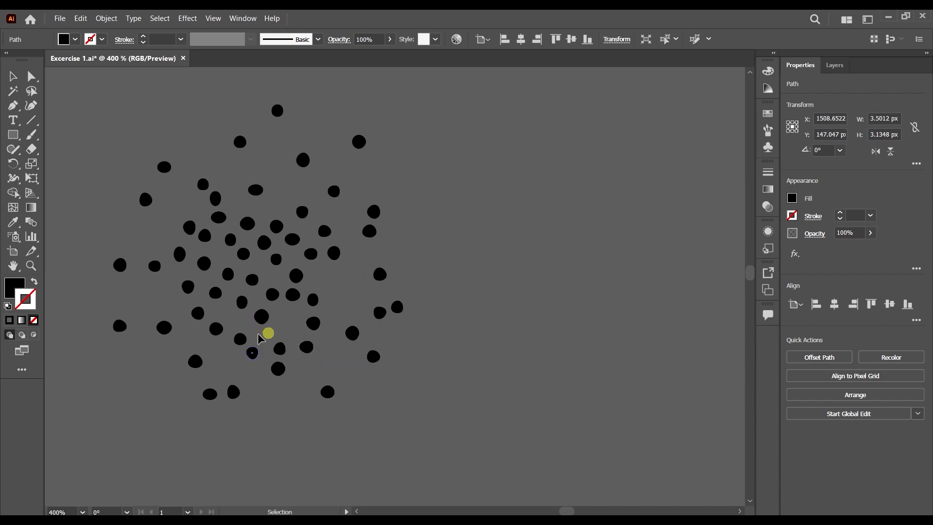
# Step: Spread several inner dots of the duplicate apart and shift dots on its left side outward
pyautogui.moveTo(261, 316); pyautogui.dragTo(279, 329)
pyautogui.moveTo(301, 277); pyautogui.dragTo(331, 282)
pyautogui.moveTo(182, 254); pyautogui.dragTo(166, 242)
pyautogui.click(188, 287)
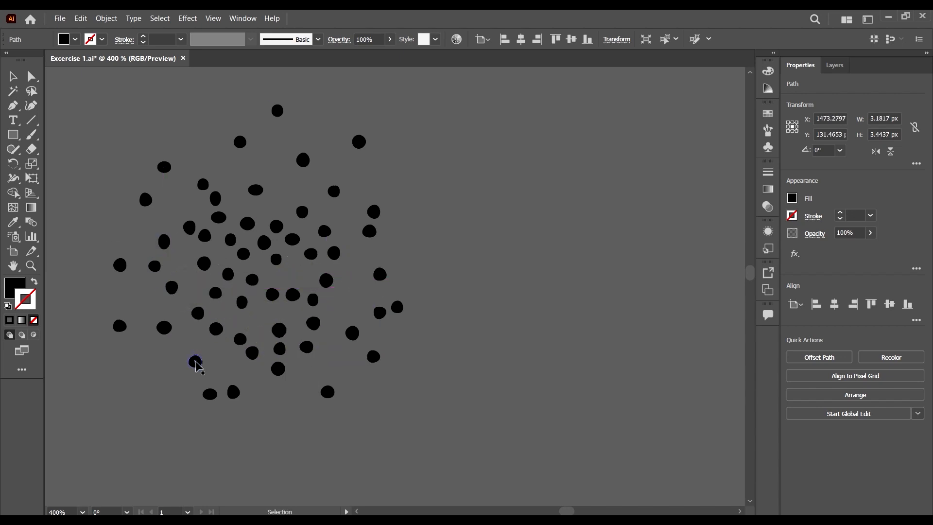
pyautogui.click(193, 362)
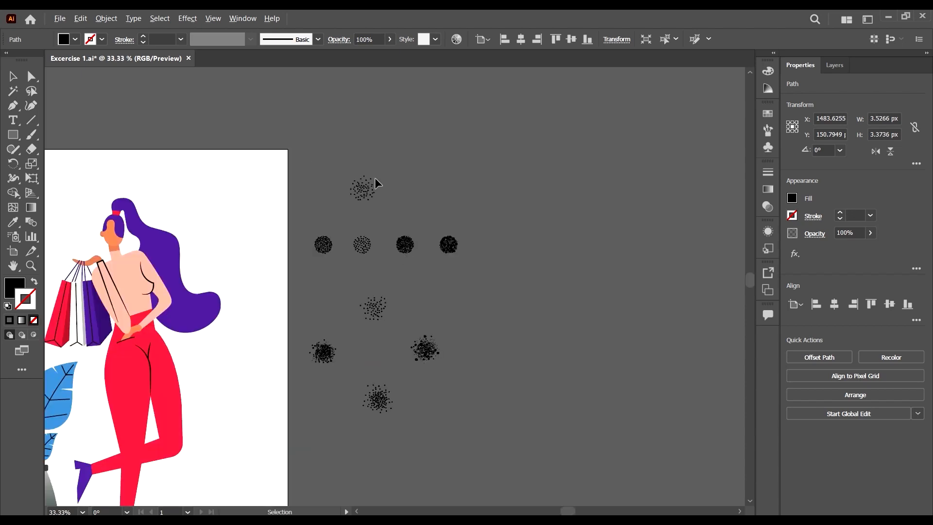
# Step: Compare the scattered noise shapes with the row of compact circles beside the illustration
pyautogui.scroll(1, 375, 177)
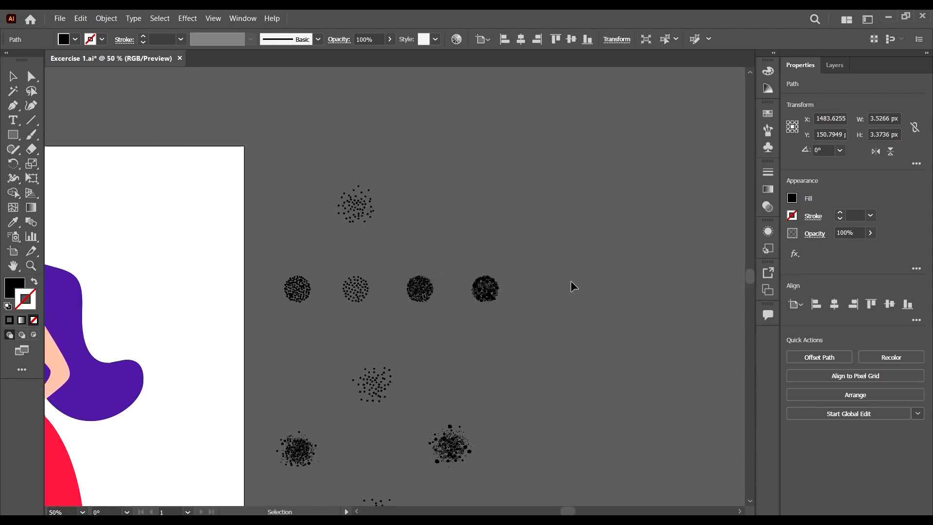
pyautogui.scroll(-1, 391, 270)
pyautogui.scroll(1, 509, 367)
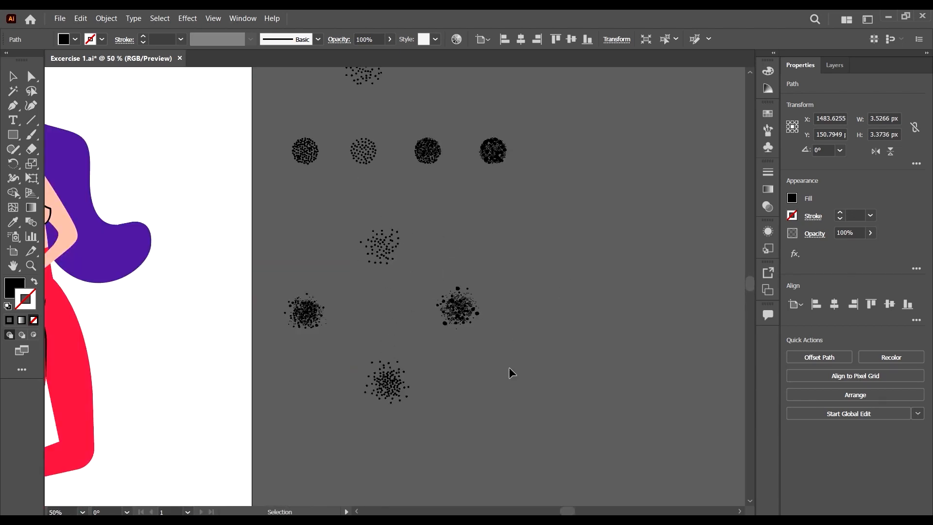
pyautogui.scroll(1, 454, 308)
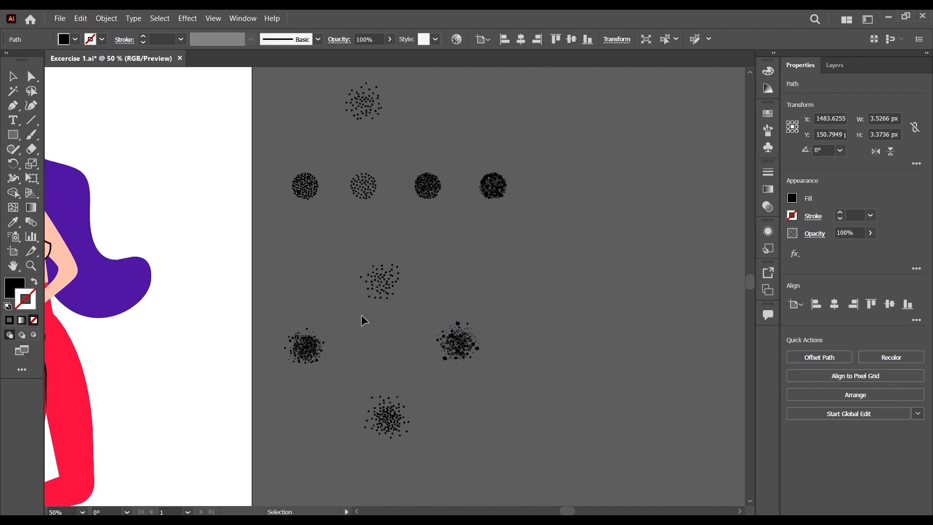
pyautogui.scroll(-2, 404, 314)
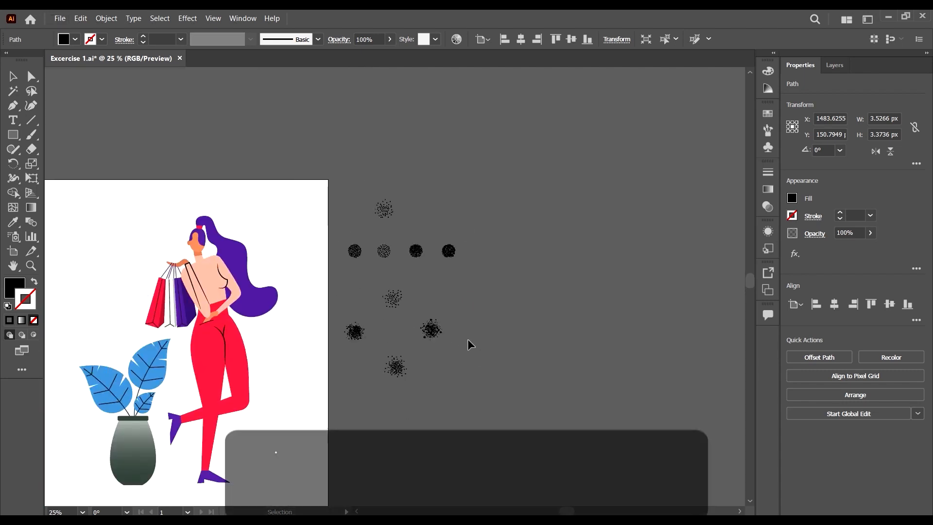
pyautogui.scroll(-1, 468, 340)
pyautogui.hscroll(-1, 467, 340)
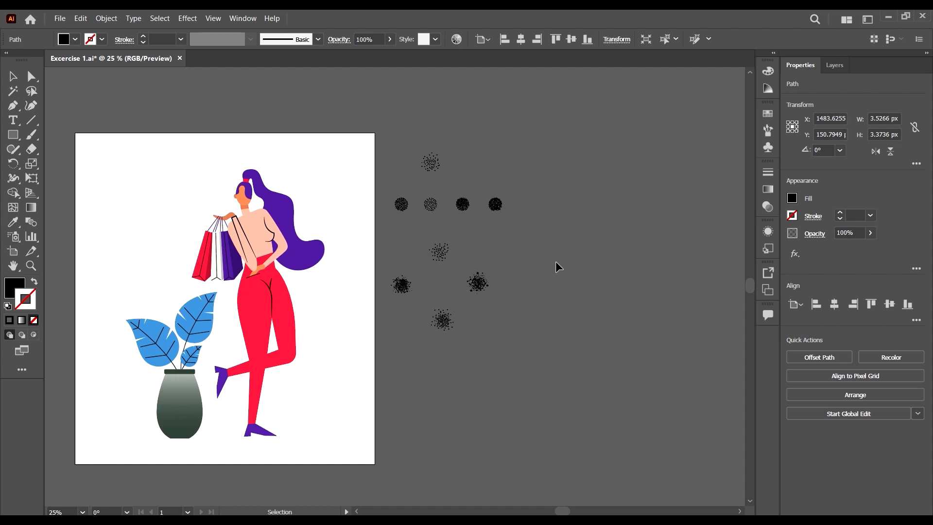
# Step: Select the four scattered noise shapes below the row of compact circles
pyautogui.moveTo(518, 357); pyautogui.dragTo(381, 239)
pyautogui.moveTo(407, 285); pyautogui.dragTo(408, 284)
pyautogui.moveTo(398, 246); pyautogui.dragTo(398, 246)
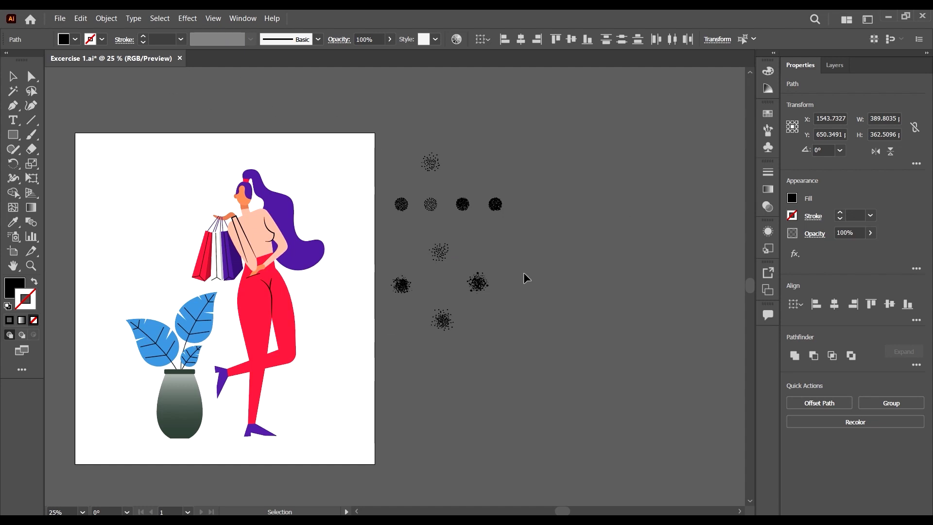
pyautogui.scroll(-2, 528, 275)
pyautogui.scroll(1, 528, 274)
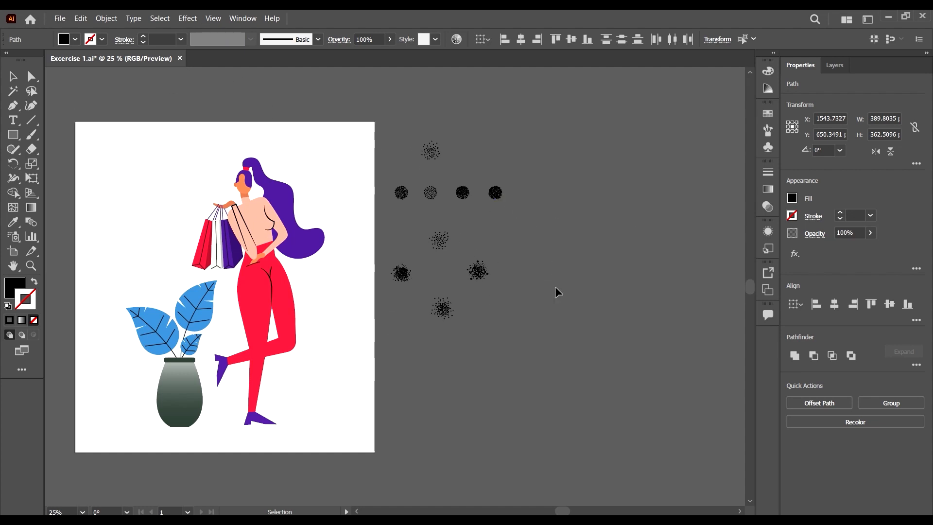
pyautogui.moveTo(383, 235); pyautogui.dragTo(383, 235)
# Step: Show the bounding box and the selection edges again
pyautogui.click(214, 18)
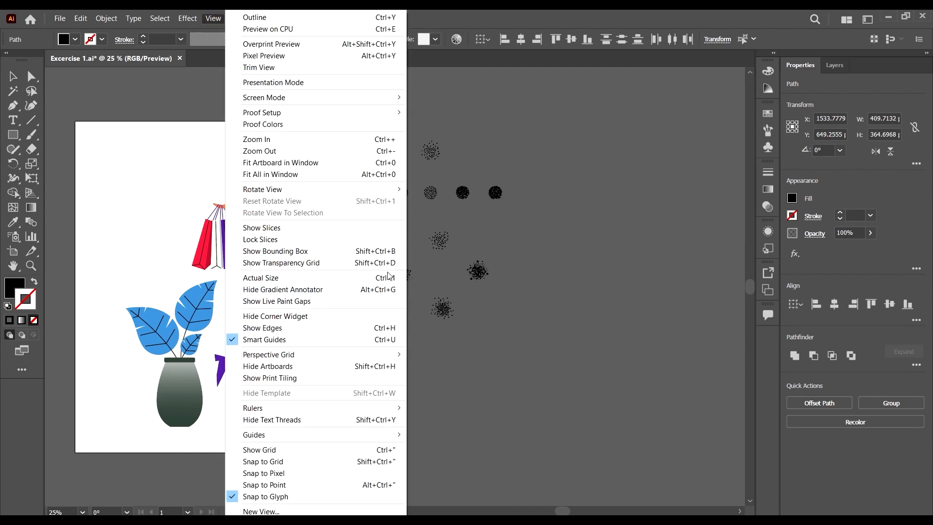
pyautogui.click(258, 256)
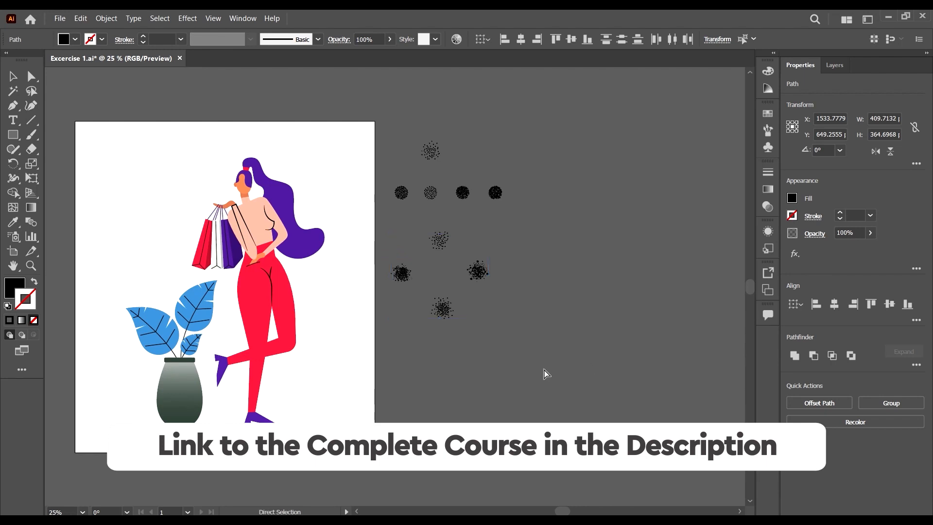
pyautogui.hotkey('ctrl', 'h')
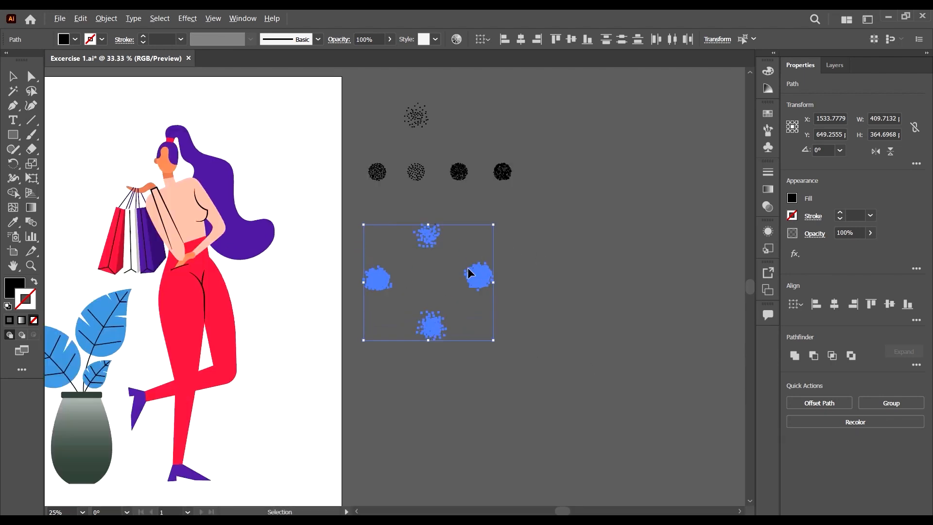
# Step: Reselect all four scattered noise shapes, including their outermost dots
pyautogui.scroll(2, 468, 267)
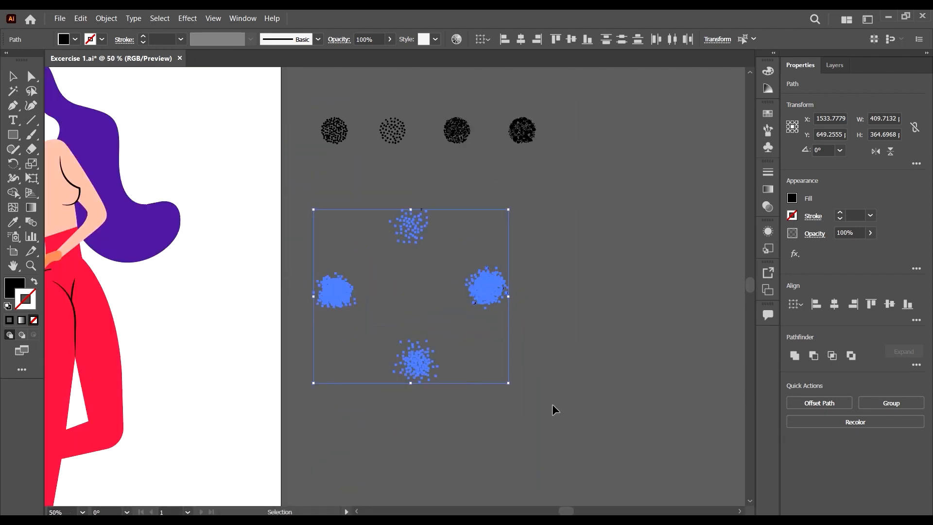
pyautogui.moveTo(552, 410); pyautogui.dragTo(296, 197)
pyautogui.press('a')
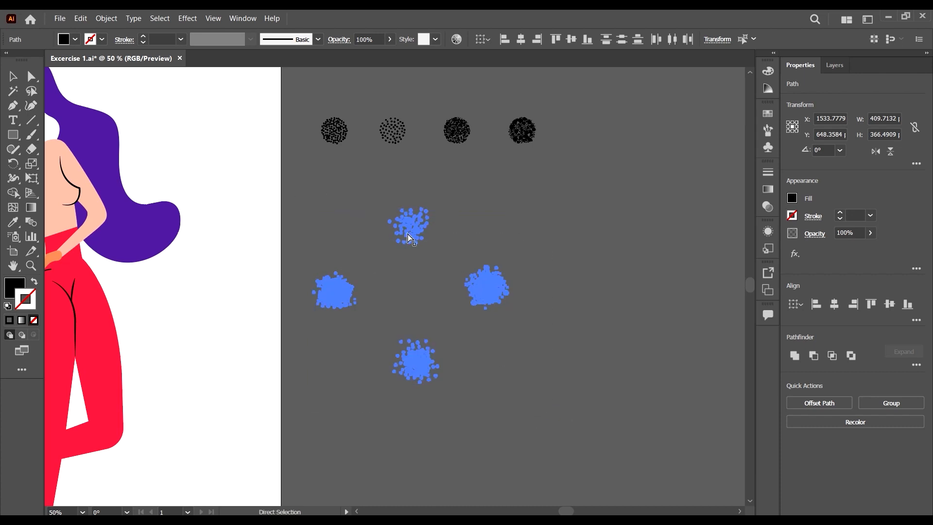
# Step: Create a new 9 x 9 in document from the custom preset with RGB colour and High (300 ppi) raster effects
pyautogui.click(59, 18)
pyautogui.press('Escape')
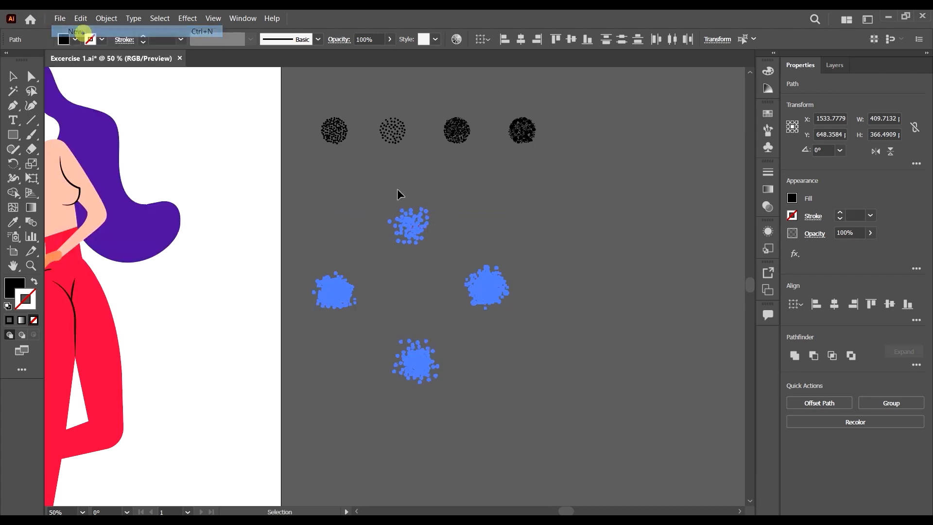
pyautogui.press('v')
pyautogui.hotkey('ctrl', 'n')
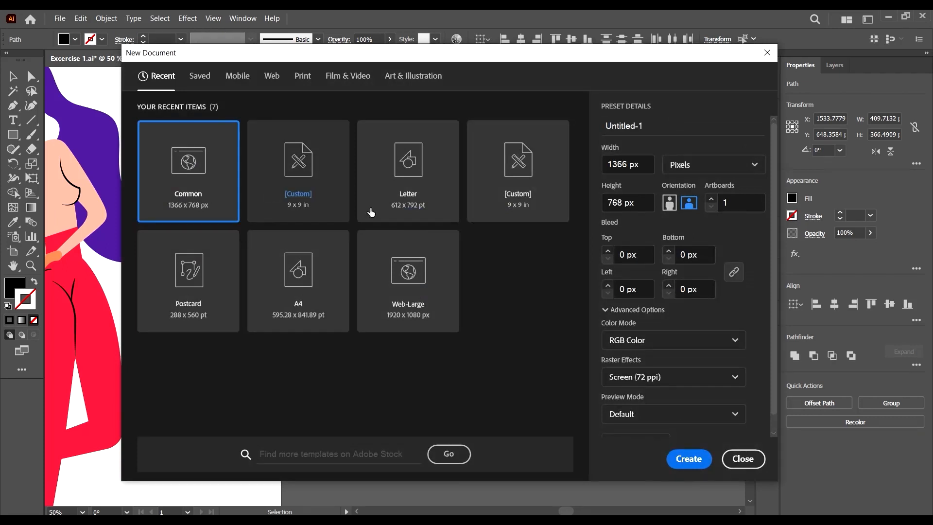
pyautogui.click(525, 162)
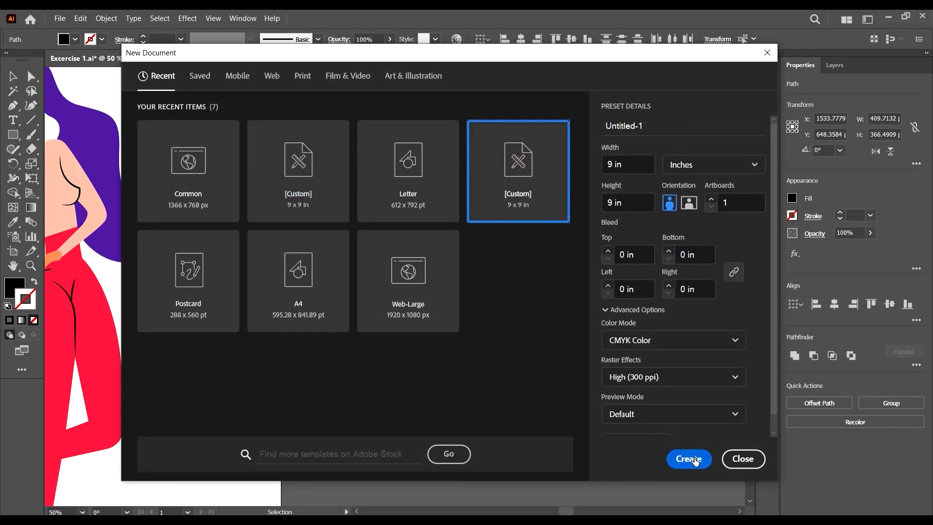
pyautogui.click(305, 175)
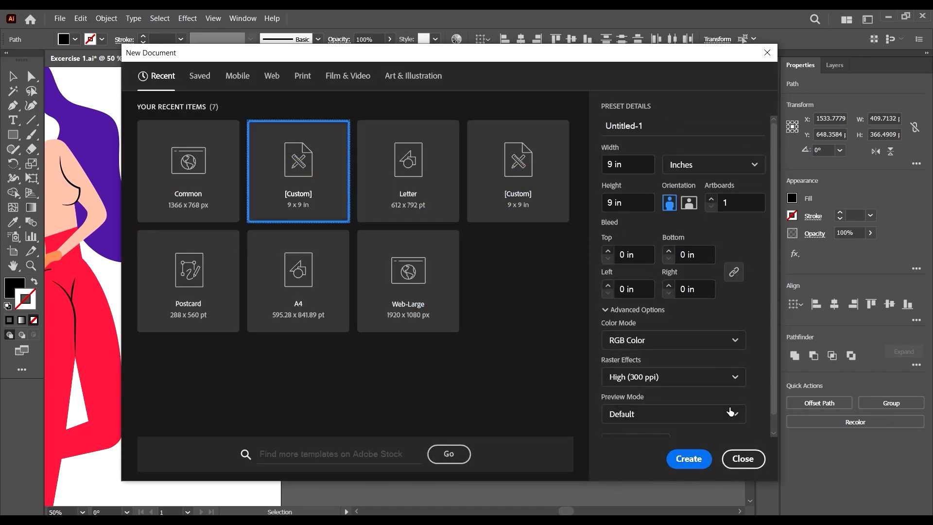
pyautogui.click(687, 459)
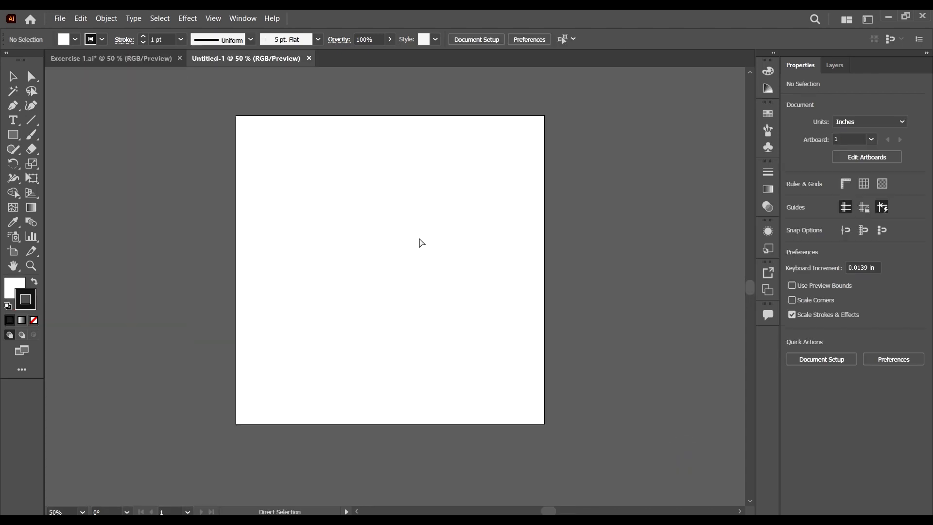
# Step: Paste the four scattered noise shapes onto the new document's artboard and deselect them
pyautogui.hotkey('ctrl', 'v')
pyautogui.hotkey('ctrl', '-')
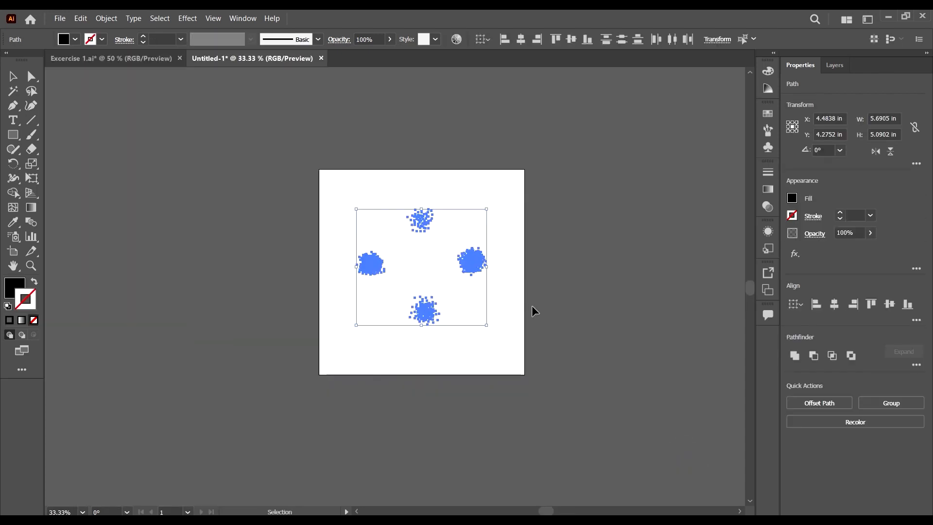
pyautogui.click(534, 294)
pyautogui.hotkey('ctrl', '+')
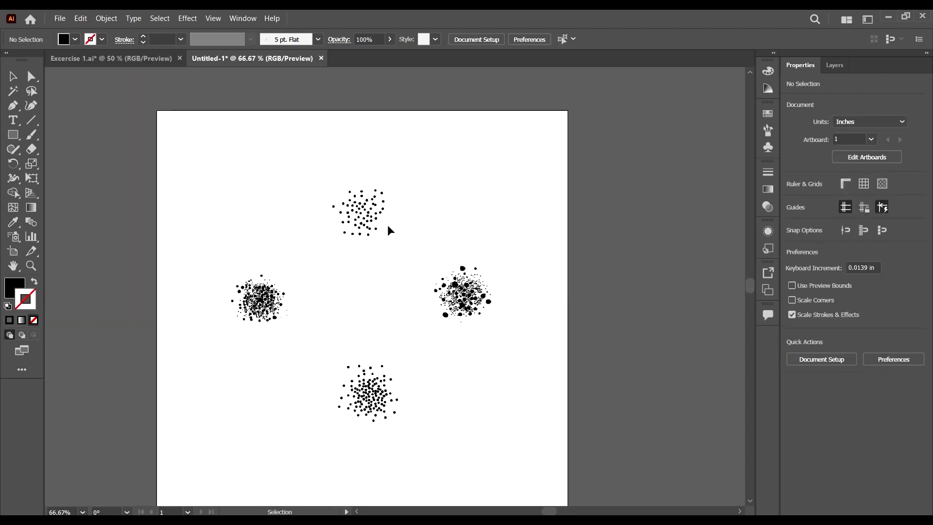
# Step: Create a scatter brush named Noise Brush1 from the sparse dot shape at the top of the artboard
pyautogui.scroll(-3, 387, 225)
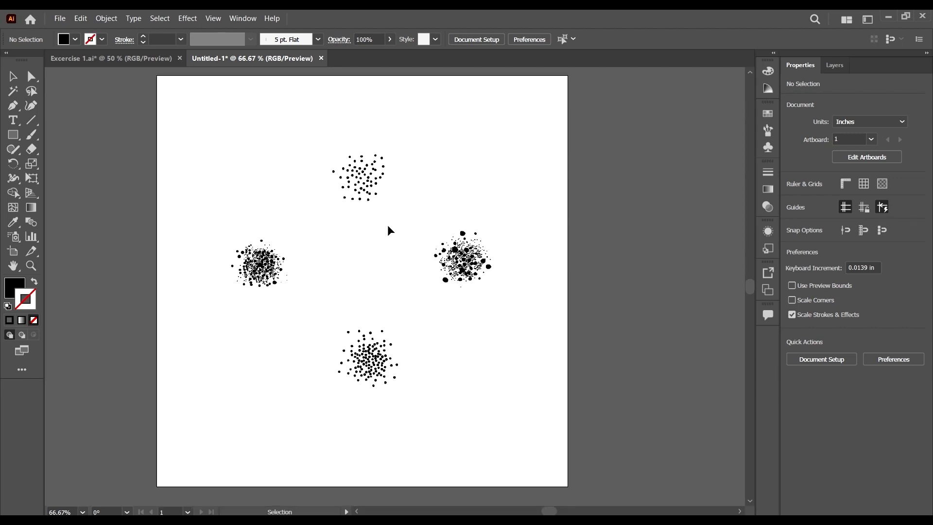
pyautogui.scroll(2, 389, 223)
pyautogui.moveTo(395, 238); pyautogui.dragTo(330, 132)
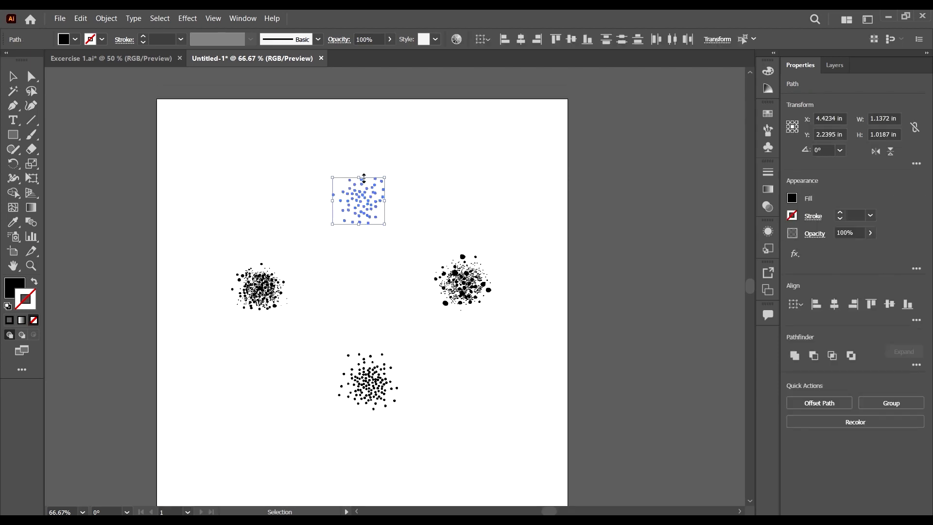
pyautogui.click(768, 130)
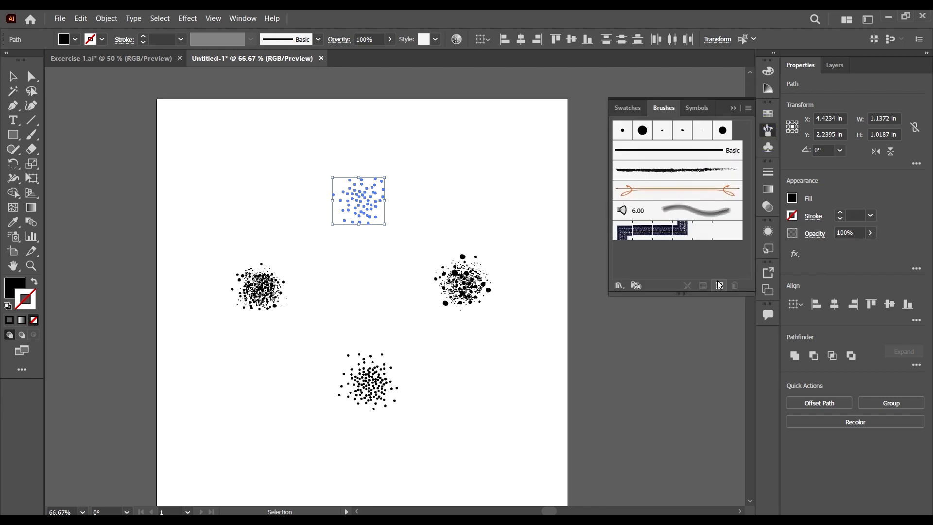
pyautogui.click(718, 285)
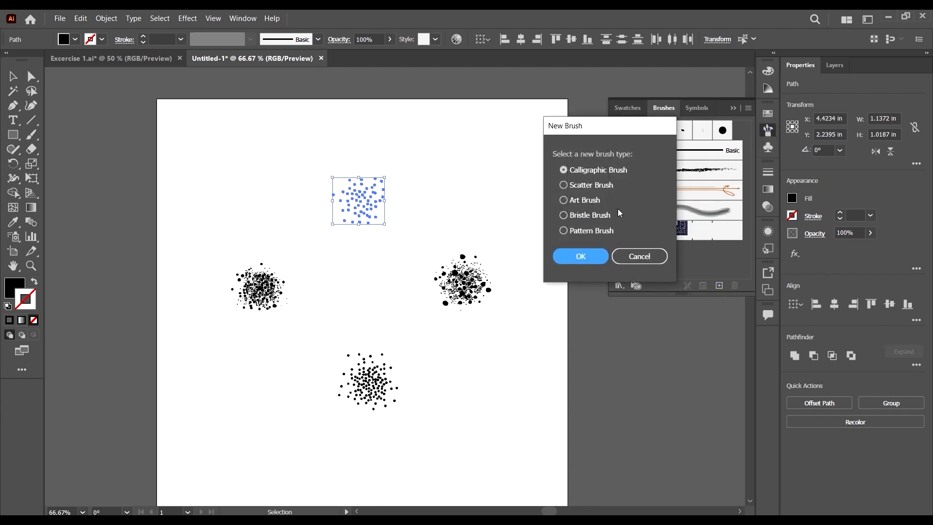
pyautogui.click(577, 185)
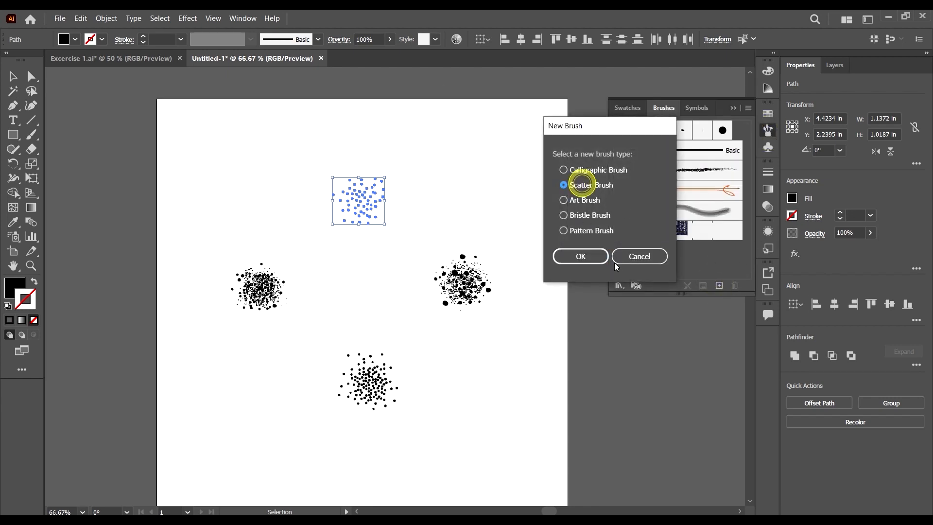
pyautogui.click(581, 255)
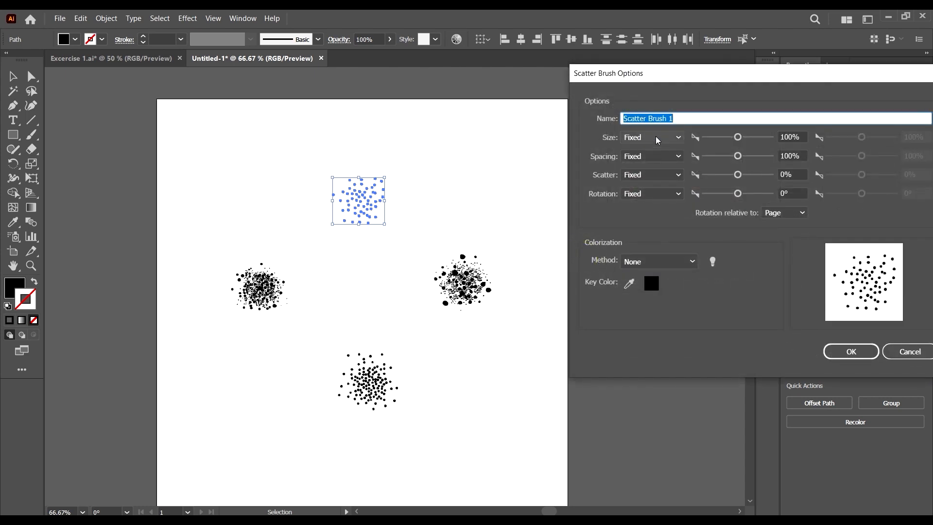
pyautogui.write('Nois')
pyautogui.click(851, 354)
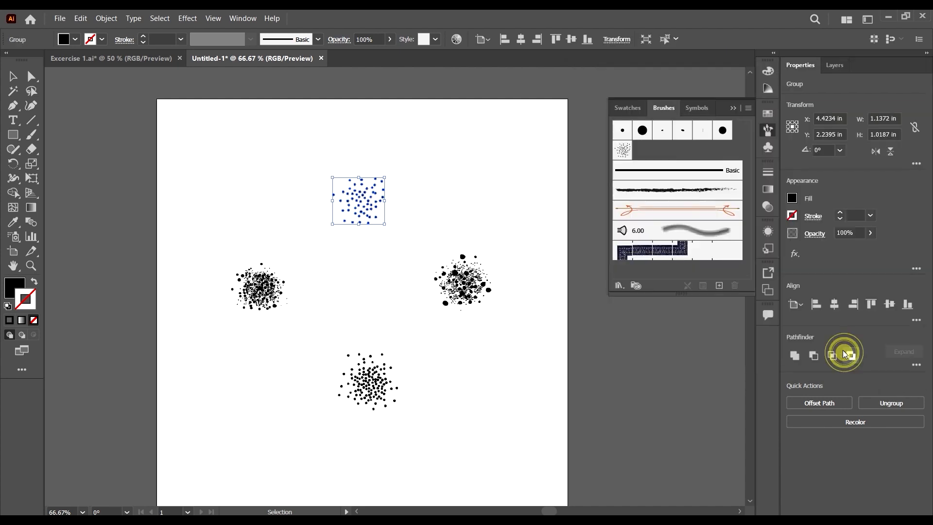
# Step: Paint a winding test stroke with Noise Brush1 across the artboard's upper right edge
pyautogui.click(31, 134)
pyautogui.hscroll(5, 142, 167)
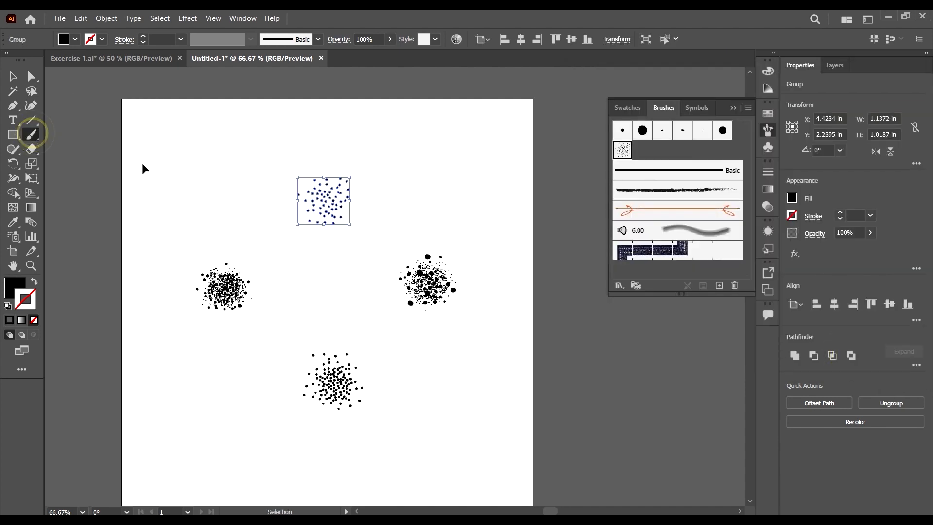
pyautogui.moveTo(349, 174)
pyautogui.mouseDown()
pyautogui.moveTo(389, 154)
pyautogui.moveTo(524, 223)
pyautogui.mouseUp()
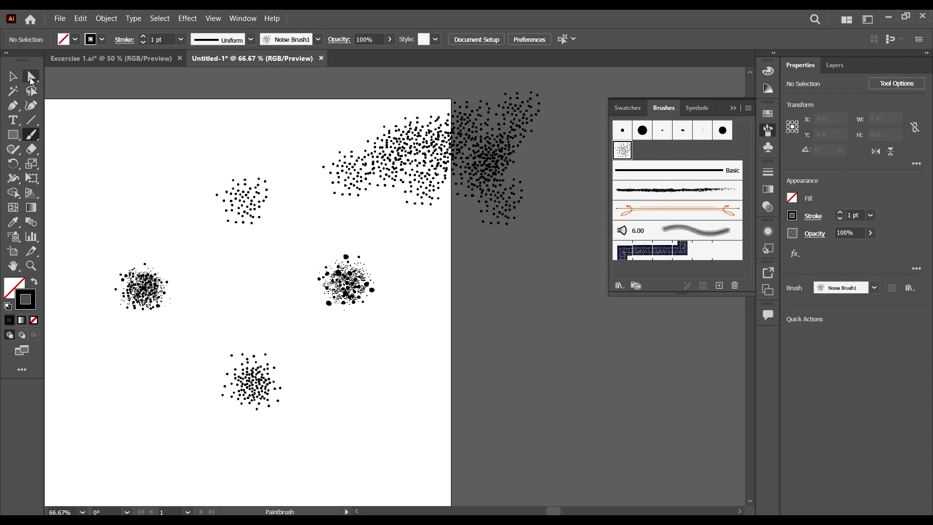
# Step: Select the test stroke and set Noise Brush1's size, spacing, scatter and rotation variation to Random
pyautogui.click(13, 76)
pyautogui.click(453, 167)
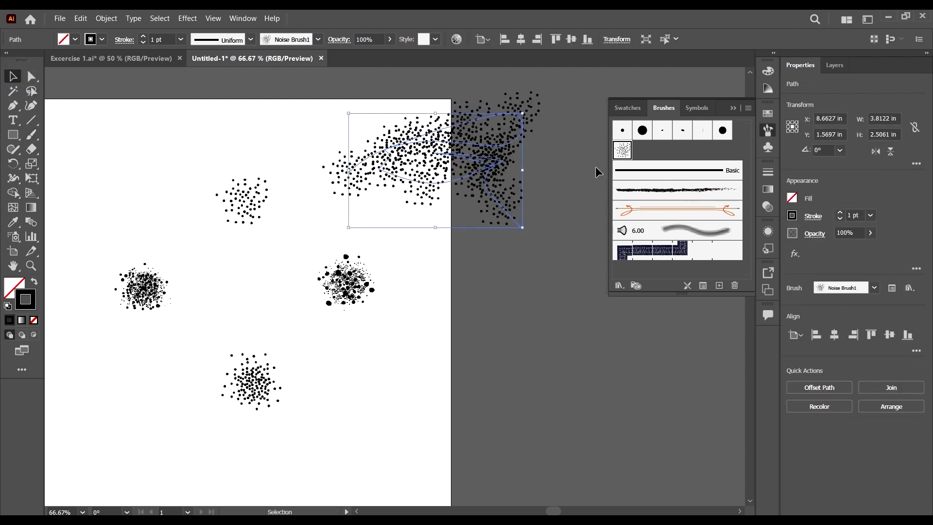
pyautogui.doubleClick(622, 152)
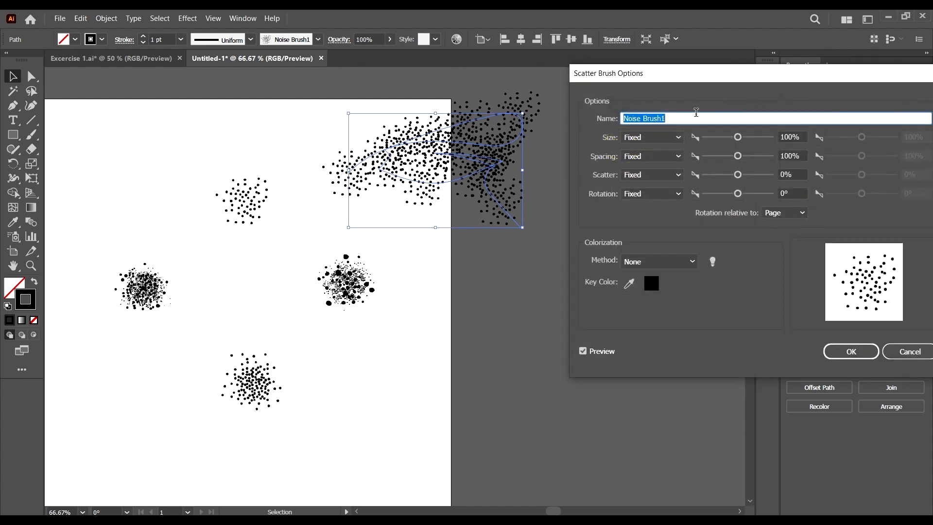
pyautogui.click(671, 137)
pyautogui.click(658, 161)
pyautogui.click(658, 156)
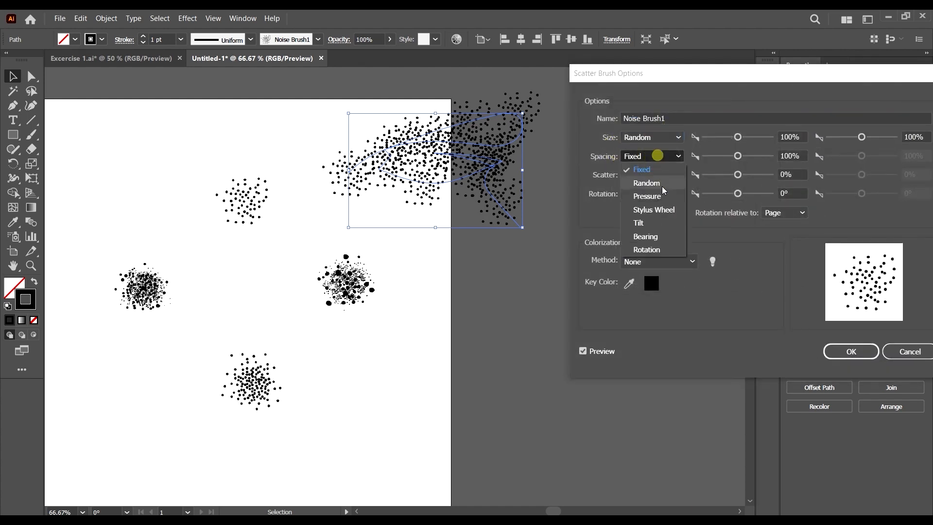
pyautogui.click(664, 191)
pyautogui.click(656, 175)
pyautogui.click(656, 203)
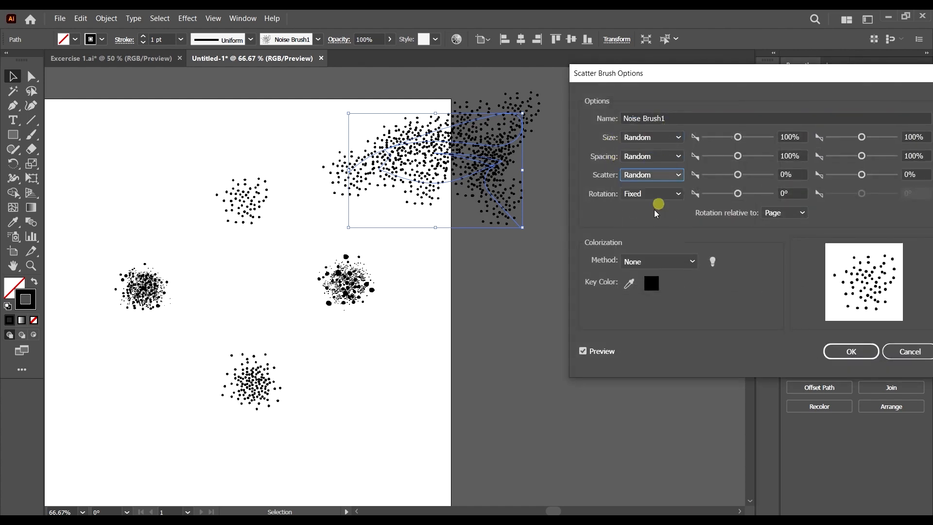
pyautogui.click(656, 194)
pyautogui.click(663, 223)
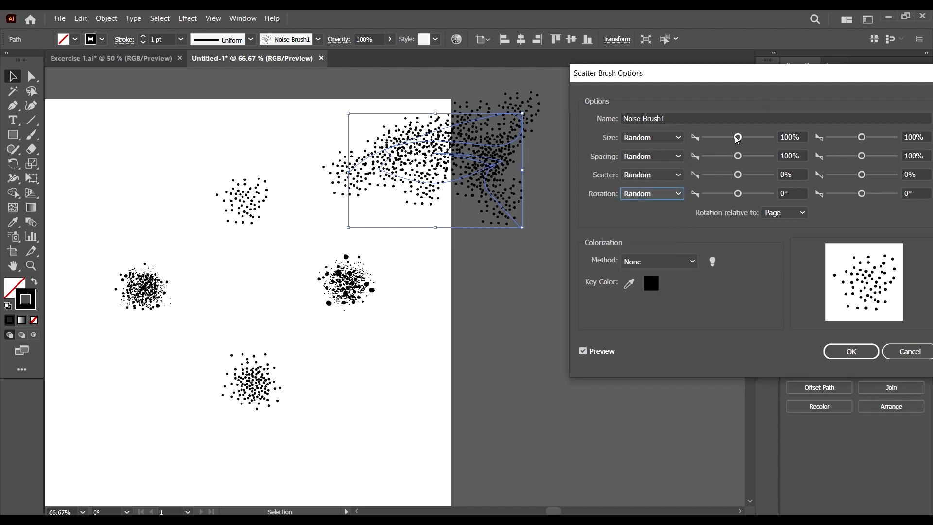
# Step: Set Noise Brush1's first size value to 99%, spacing to 39% and 77%, first scatter value to -4%, and rotation to 133° and -91°
pyautogui.moveTo(738, 137); pyautogui.dragTo(723, 160)
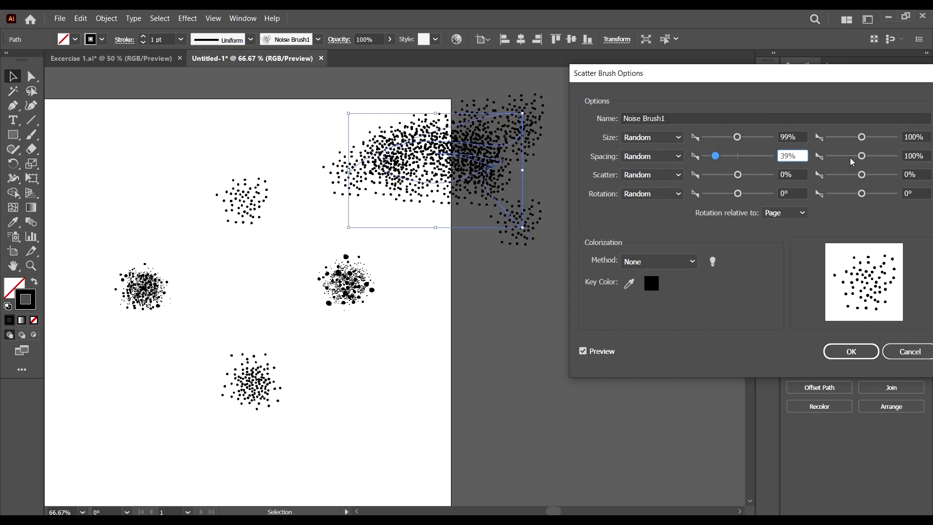
pyautogui.moveTo(853, 159)
pyautogui.mouseDown()
pyautogui.moveTo(829, 156)
pyautogui.moveTo(853, 156)
pyautogui.mouseUp()
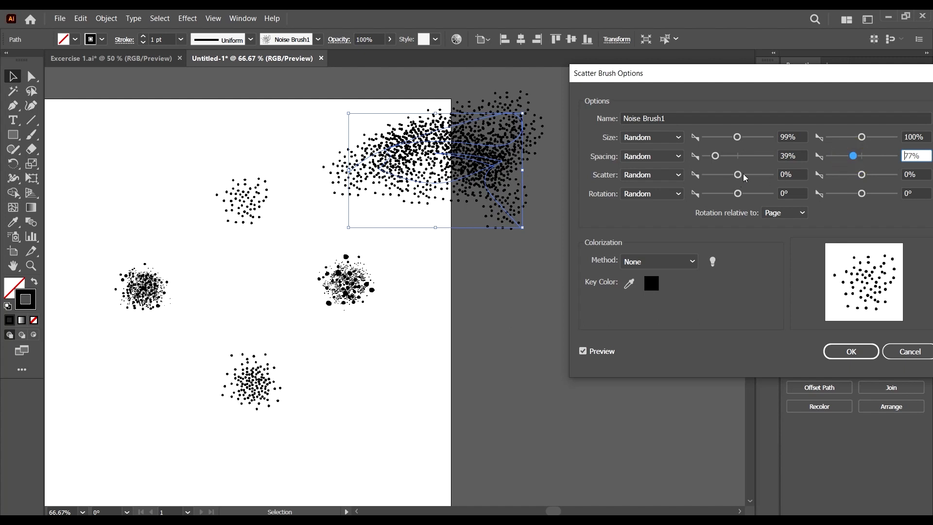
pyautogui.moveTo(745, 176)
pyautogui.mouseDown()
pyautogui.moveTo(729, 175)
pyautogui.moveTo(762, 198)
pyautogui.mouseUp()
pyautogui.moveTo(848, 197); pyautogui.dragTo(845, 199)
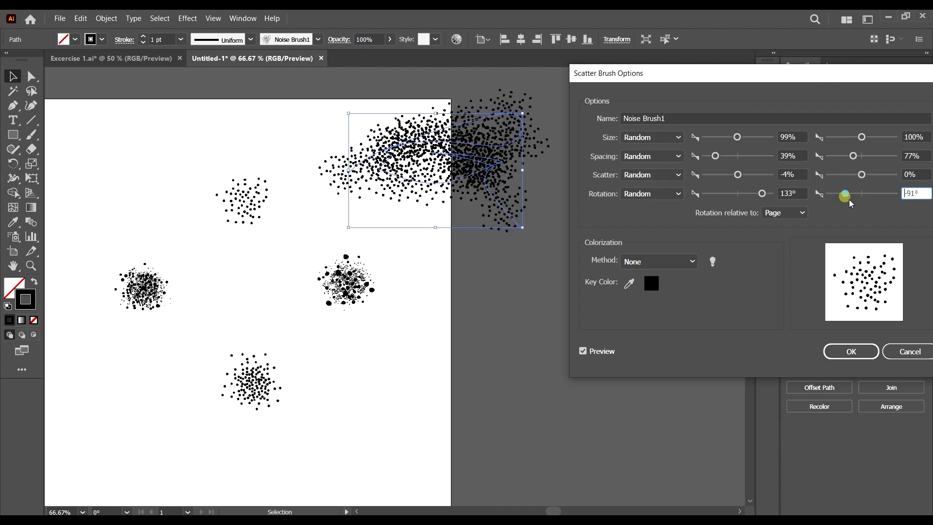
# Step: Set Noise Brush1's colorization method to Tints and apply the brush changes to existing strokes
pyautogui.click(649, 261)
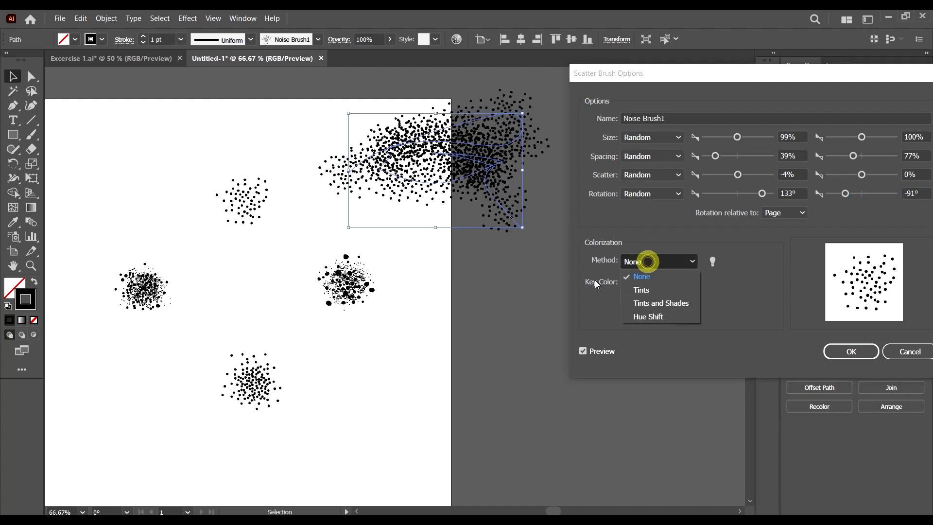
pyautogui.click(637, 292)
pyautogui.click(857, 351)
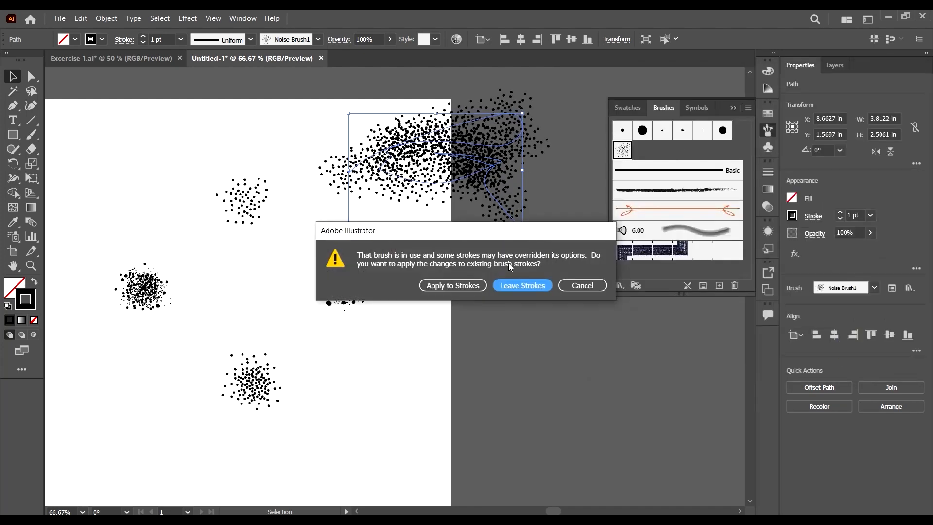
pyautogui.click(455, 285)
# Step: Delete the Noise Brush1 test stroke from the artboard's upper right edge
pyautogui.scroll(-1, 459, 178)
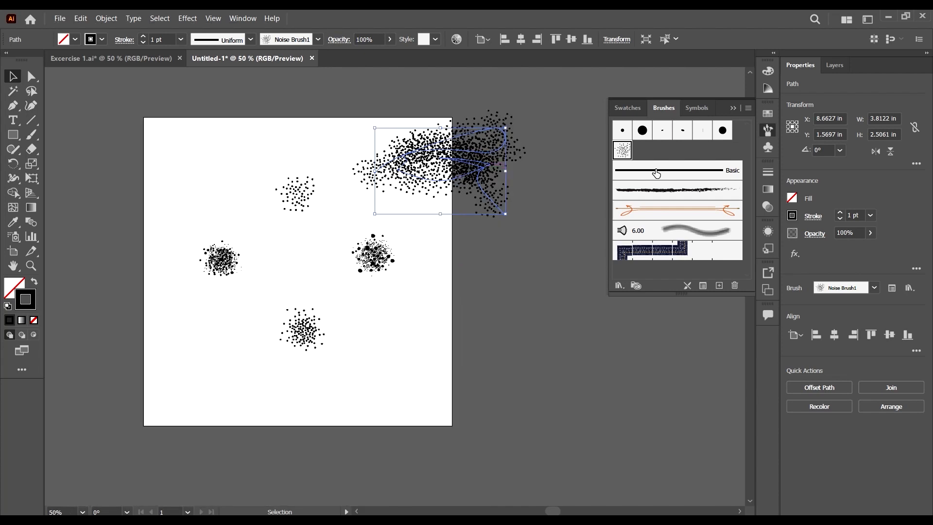
pyautogui.moveTo(483, 169); pyautogui.dragTo(525, 126)
pyautogui.press('Delete')
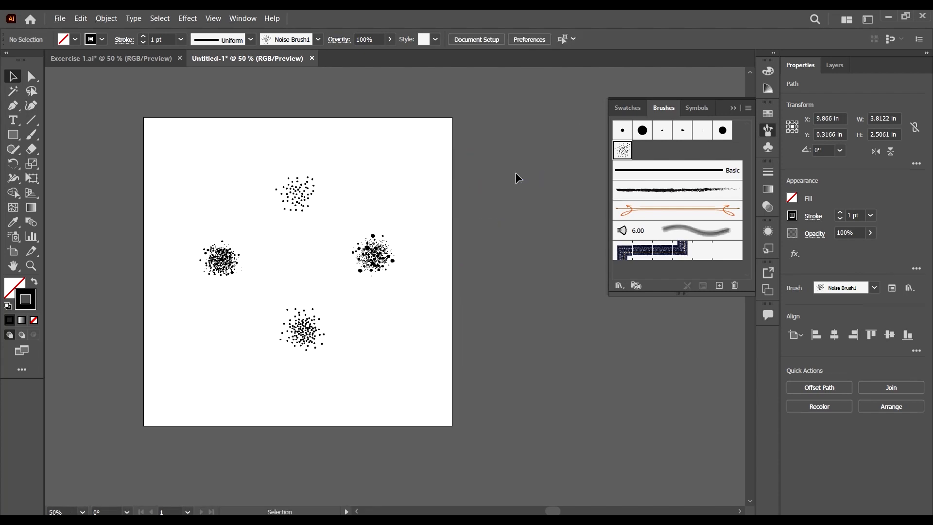
# Step: Create a scatter brush named Noise Brush 2 from the left dense dot shape, with the Tints colorization method
pyautogui.moveTo(183, 226); pyautogui.dragTo(249, 294)
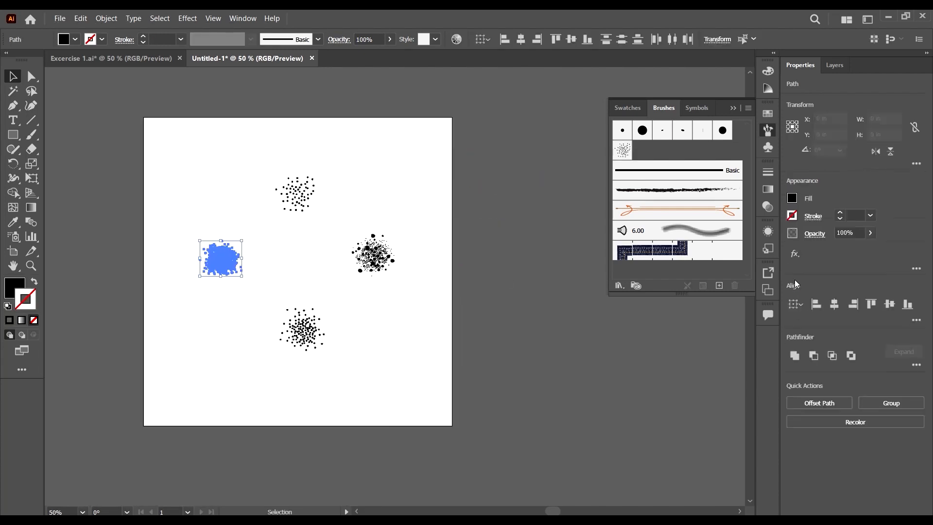
pyautogui.click(719, 285)
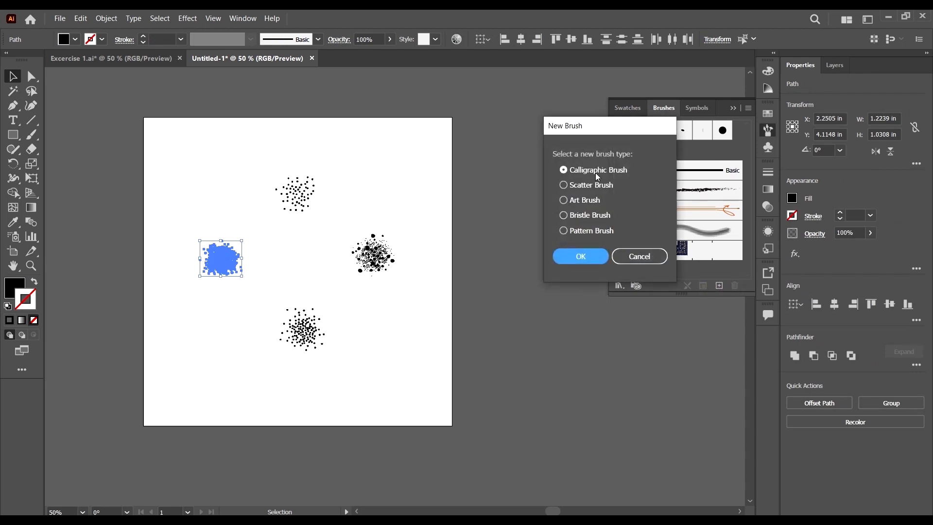
pyautogui.click(592, 185)
pyautogui.click(594, 250)
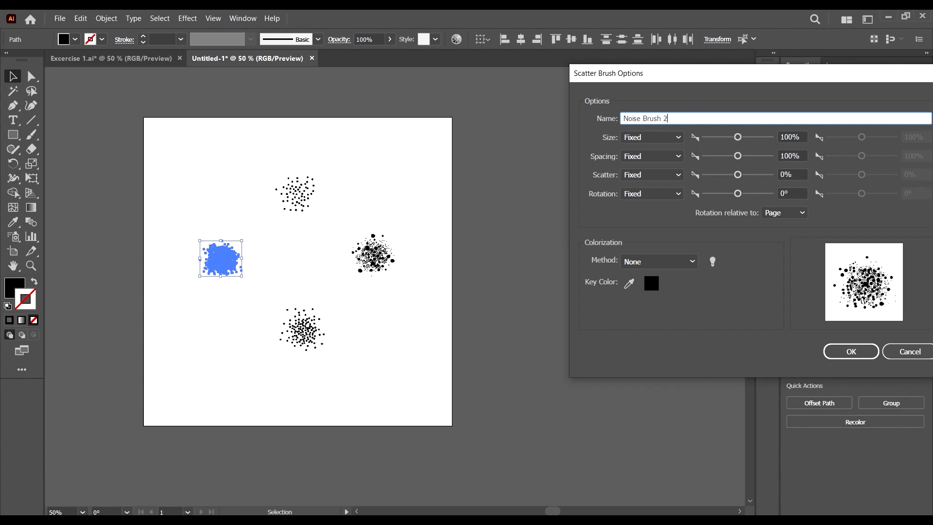
pyautogui.click(660, 262)
pyautogui.click(656, 291)
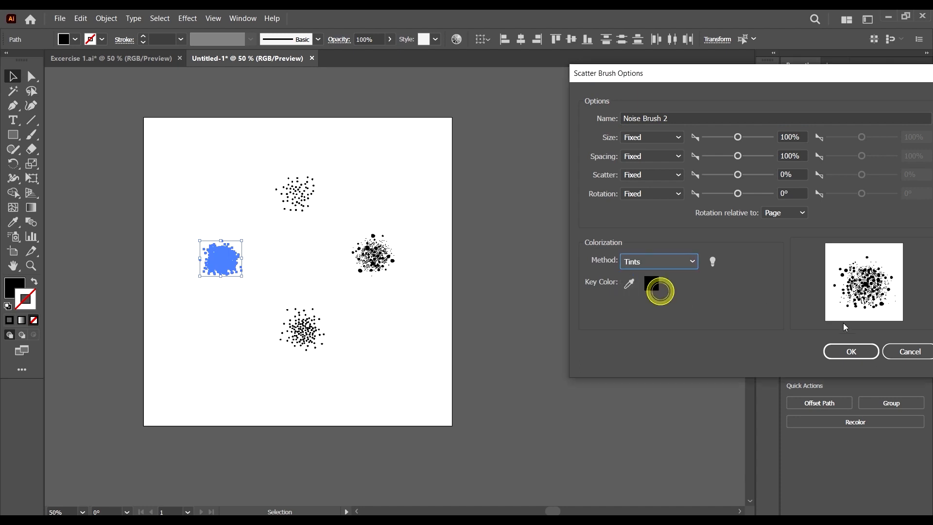
pyautogui.click(838, 344)
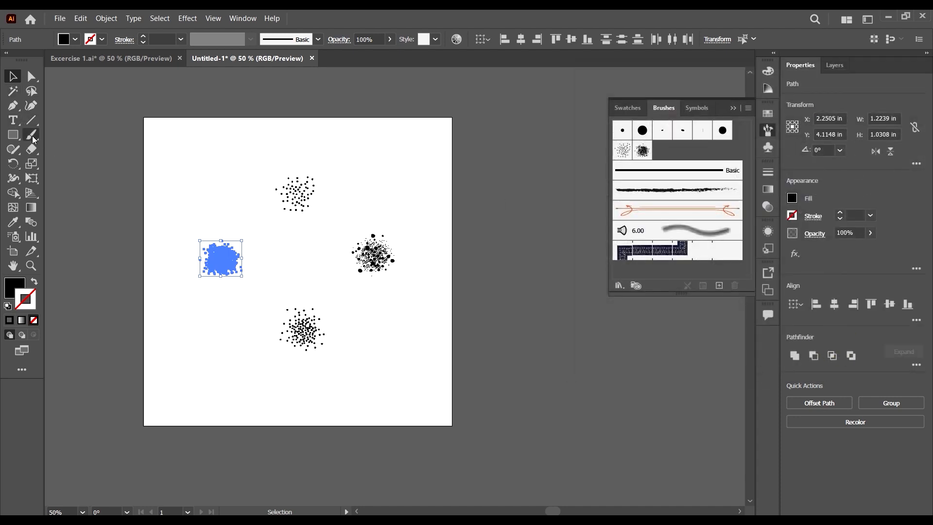
# Step: Paint a zigzag test stroke with Noise Brush 2 across the artboard's upper right edge, undoing the first attempts
pyautogui.click(31, 134)
pyautogui.click(389, 183)
pyautogui.moveTo(460, 179); pyautogui.dragTo(533, 196)
pyautogui.hotkey('ctrl', 'z')
pyautogui.hotkey('ctrl', 'z')
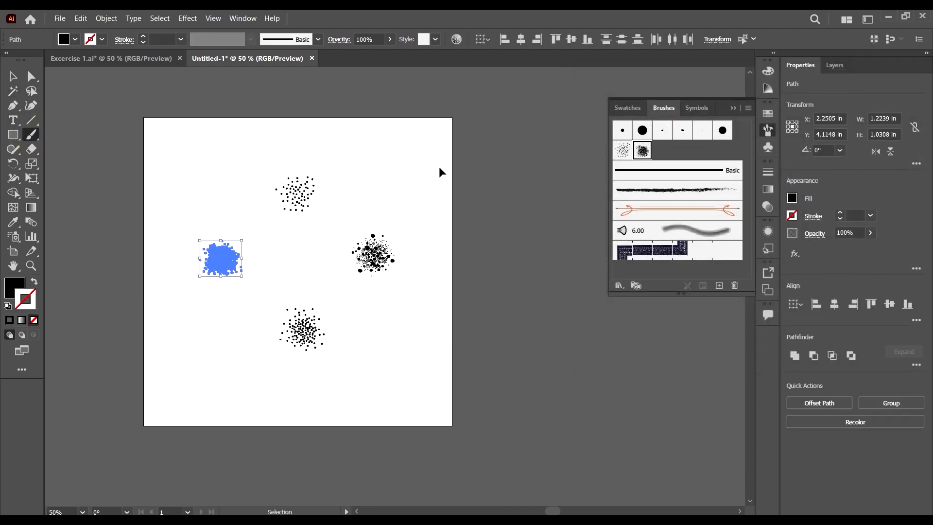
pyautogui.moveTo(401, 184)
pyautogui.mouseDown()
pyautogui.moveTo(407, 161)
pyautogui.moveTo(521, 185)
pyautogui.mouseUp()
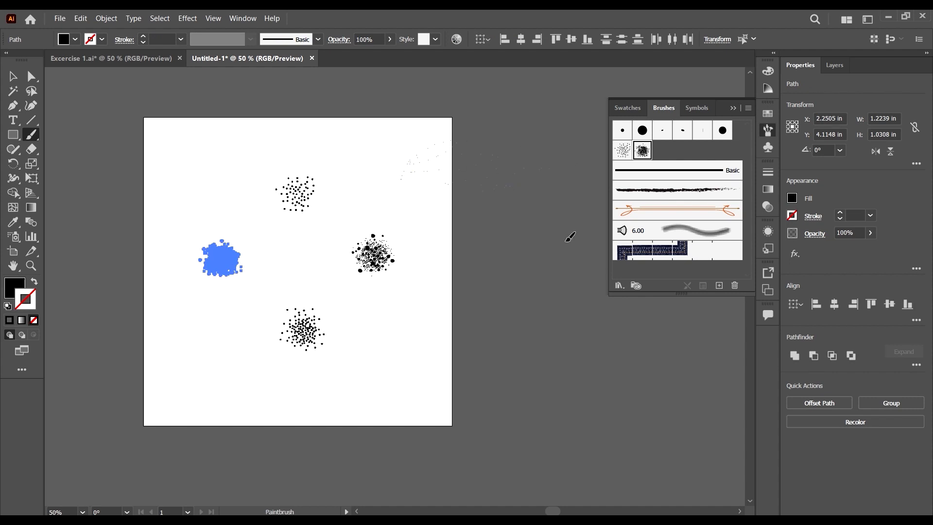
pyautogui.moveTo(570, 237); pyautogui.dragTo(559, 170)
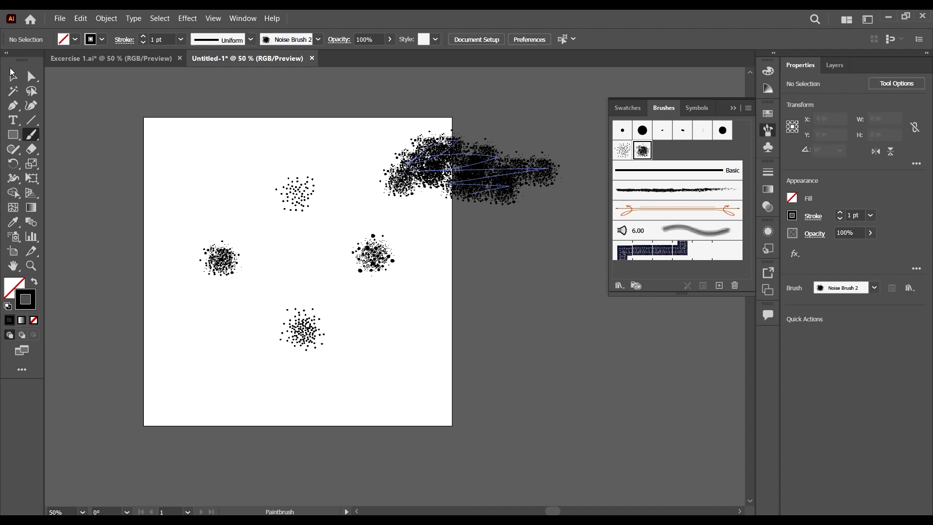
# Step: Set the size, spacing, scatter and rotation variation of Noise Brush 2 to Random
pyautogui.click(12, 74)
pyautogui.scroll(-1, 509, 171)
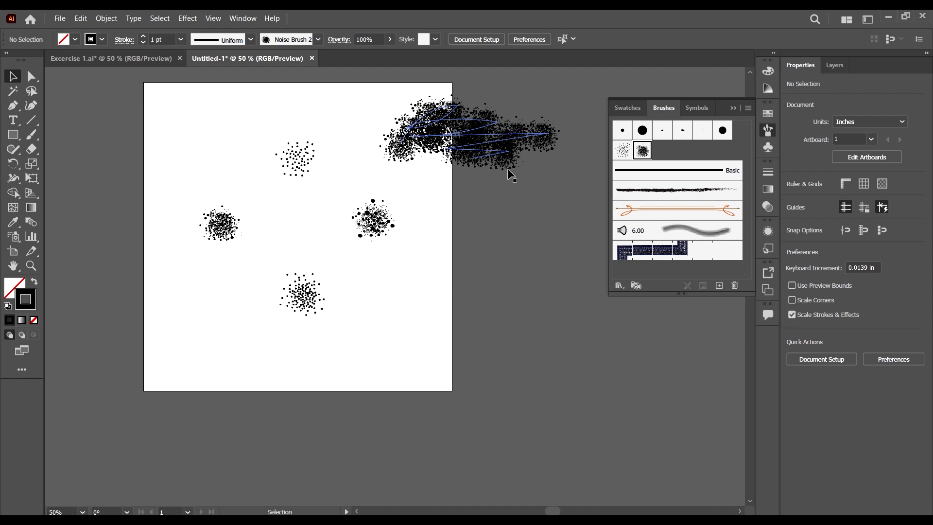
pyautogui.scroll(2, 515, 165)
pyautogui.hscroll(2, 521, 180)
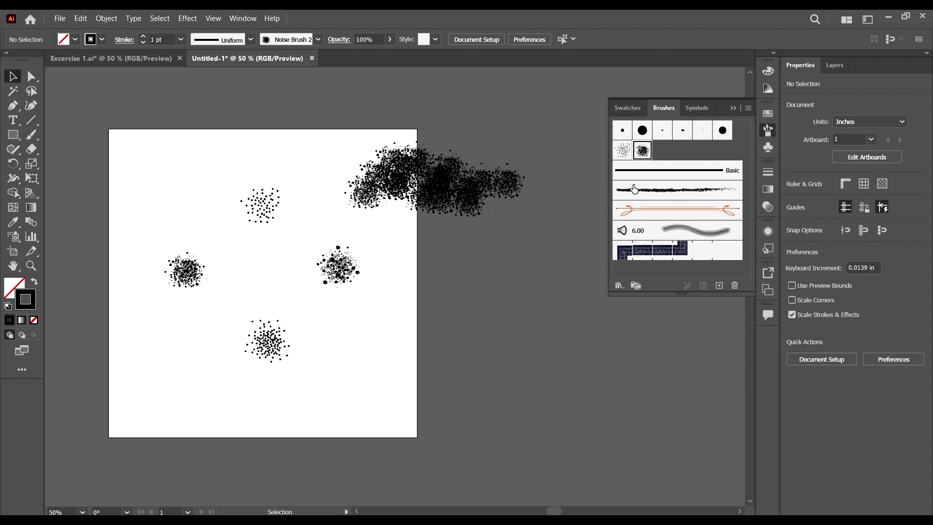
pyautogui.doubleClick(643, 151)
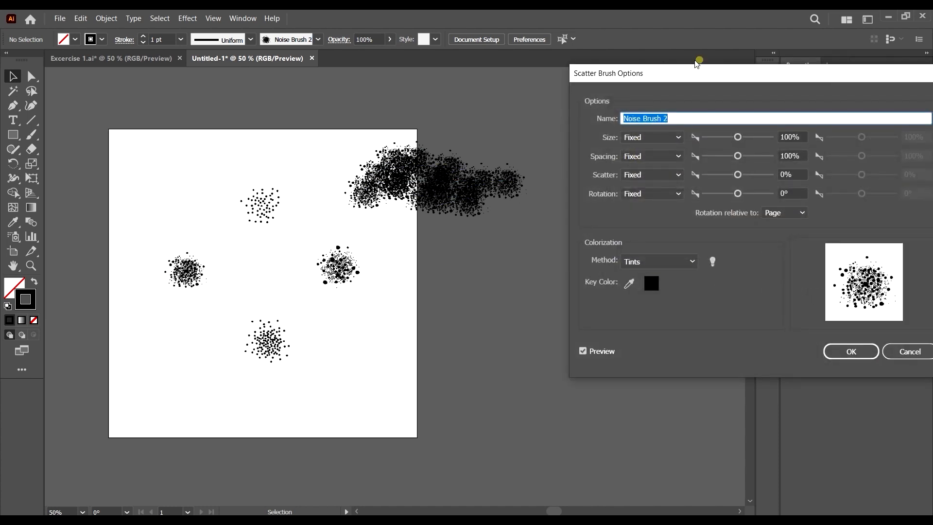
pyautogui.click(656, 137)
pyautogui.click(656, 155)
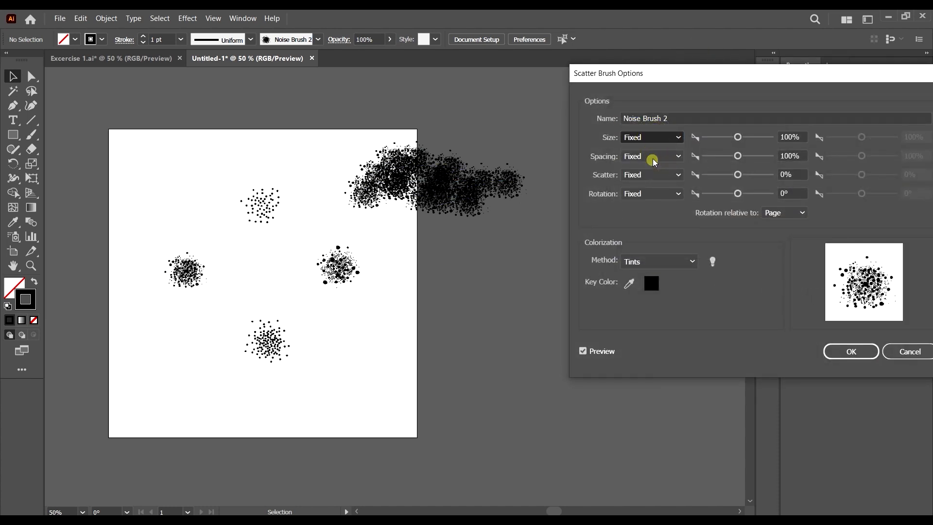
pyautogui.click(659, 156)
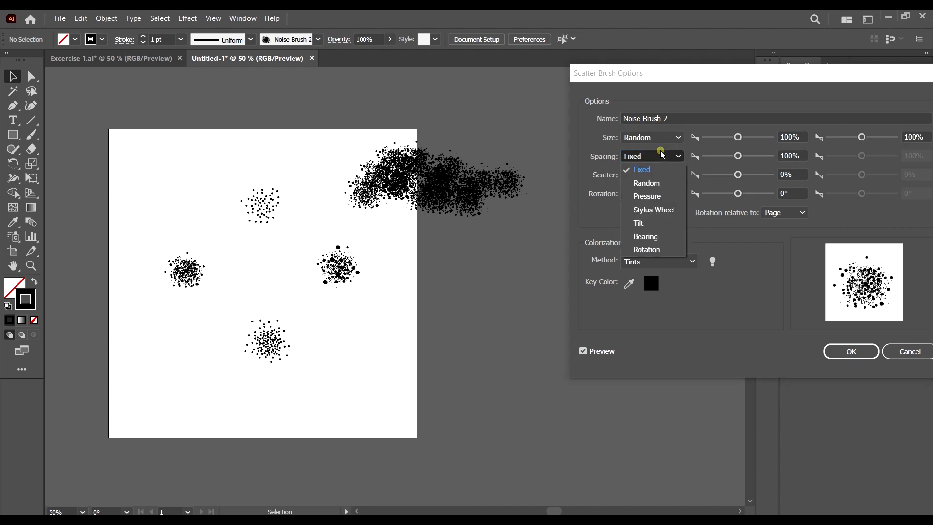
pyautogui.click(660, 187)
pyautogui.click(660, 176)
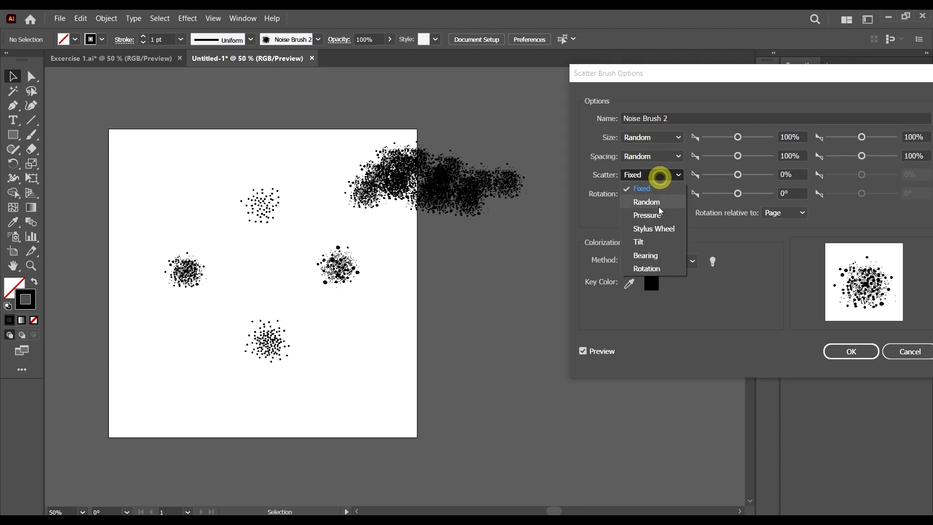
pyautogui.click(659, 202)
pyautogui.click(658, 193)
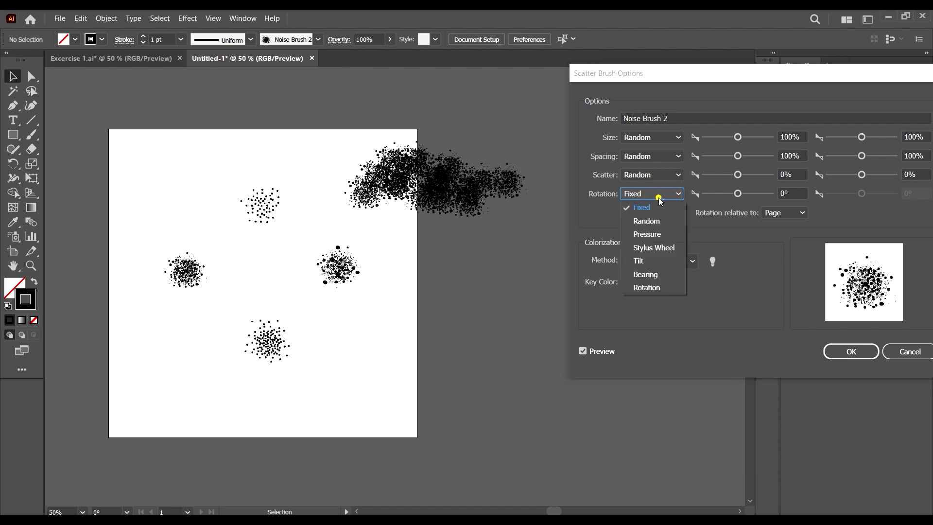
pyautogui.click(647, 221)
# Step: Set Noise Brush 2's spacing range to 65% and 57%, minimum scatter to -4% and minimum rotation to 53°, and apply the changes to existing strokes
pyautogui.moveTo(737, 156); pyautogui.dragTo(725, 156)
pyautogui.moveTo(775, 75)
pyautogui.mouseDown()
pyautogui.moveTo(756, 101)
pyautogui.moveTo(745, 86)
pyautogui.mouseUp()
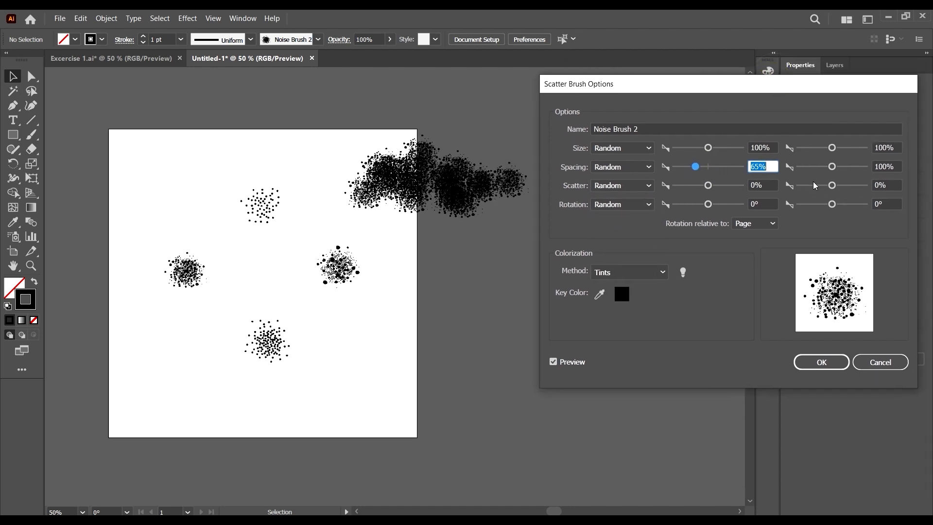
pyautogui.moveTo(713, 189); pyautogui.dragTo(714, 190)
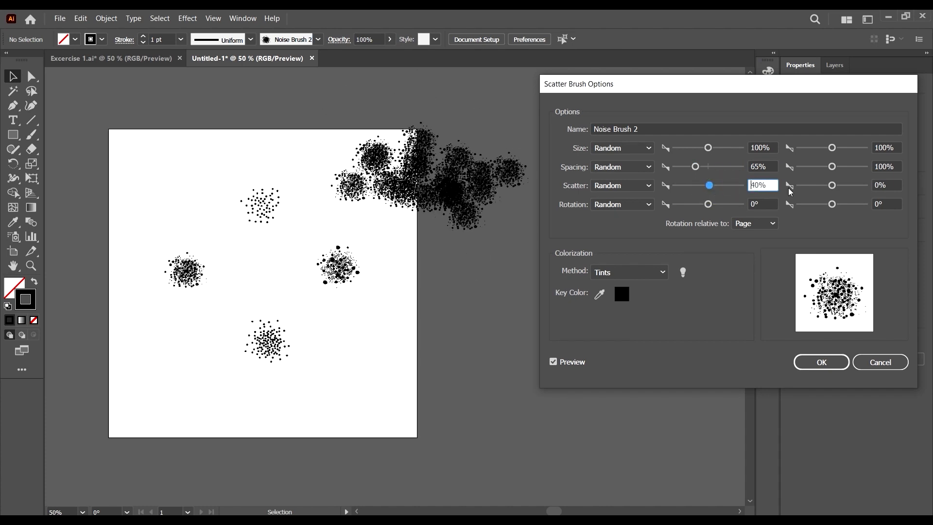
pyautogui.moveTo(713, 188); pyautogui.dragTo(710, 188)
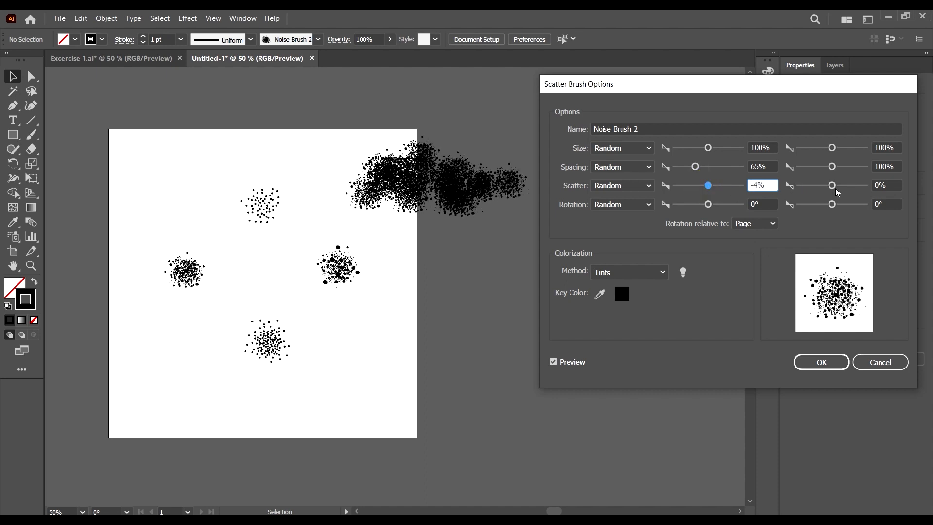
pyautogui.moveTo(832, 169); pyautogui.dragTo(819, 167)
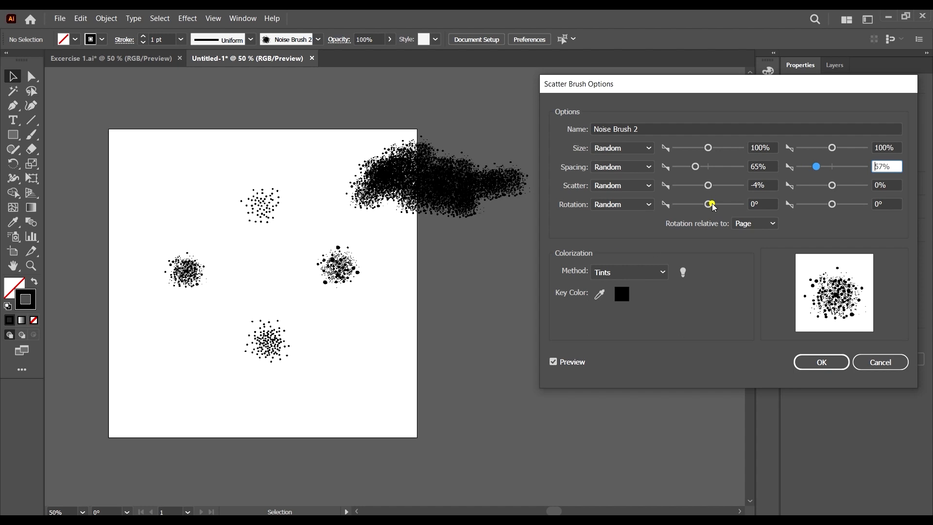
pyautogui.moveTo(715, 208); pyautogui.dragTo(721, 208)
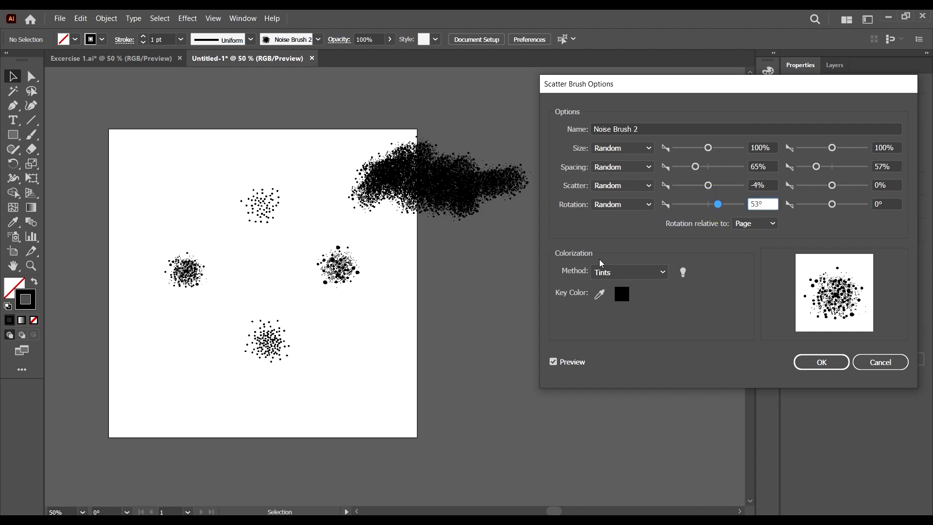
pyautogui.click(637, 273)
pyautogui.click(636, 272)
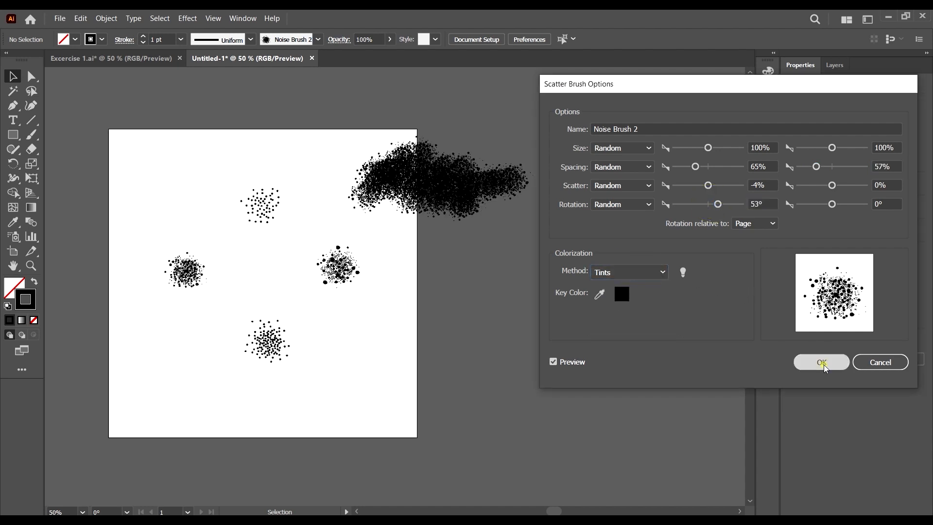
pyautogui.click(822, 362)
pyautogui.click(478, 285)
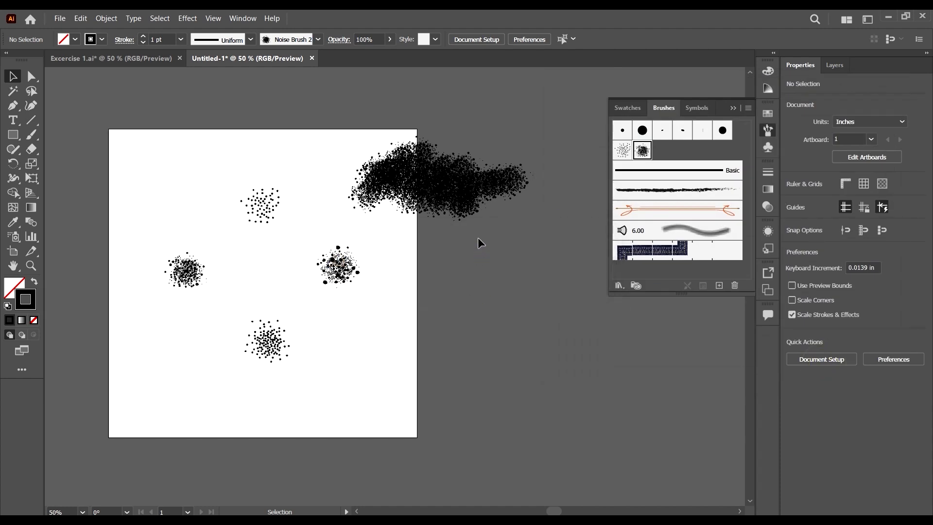
# Step: Delete the Noise Brush 2 test stroke across the artboard's upper right edge
pyautogui.scroll(-1, 481, 214)
pyautogui.scroll(2, 483, 183)
pyautogui.click(483, 190)
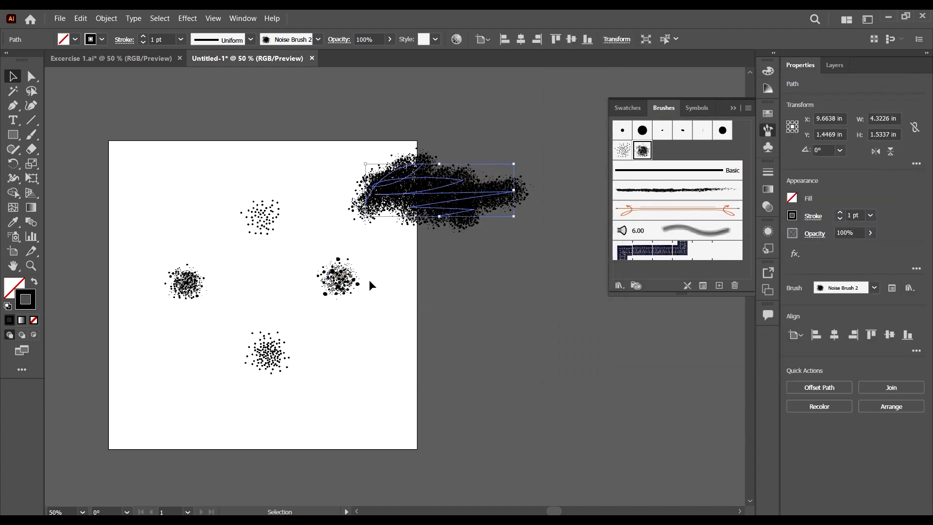
pyautogui.press('Delete')
# Step: Create a scatter brush named Noise Brush 3 from the right splatter dot shape on the artboard
pyautogui.moveTo(295, 246); pyautogui.dragTo(422, 331)
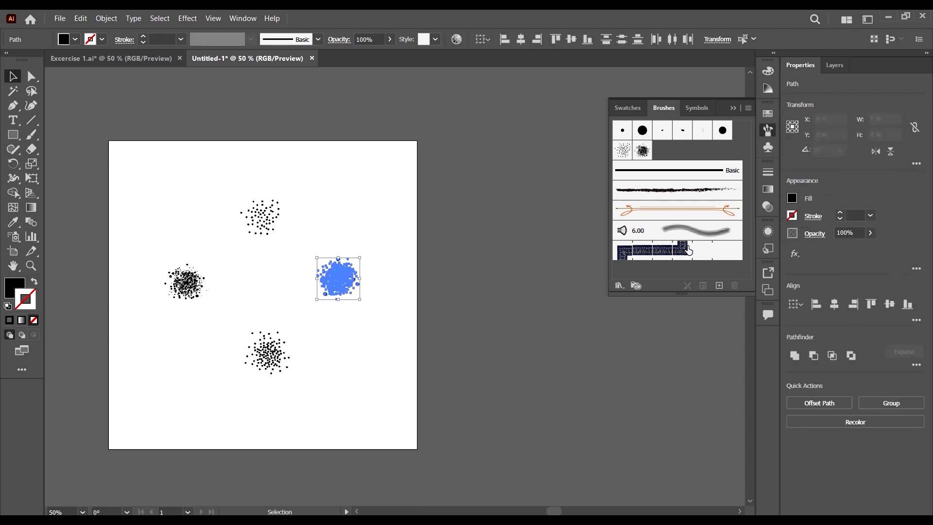
pyautogui.click(719, 285)
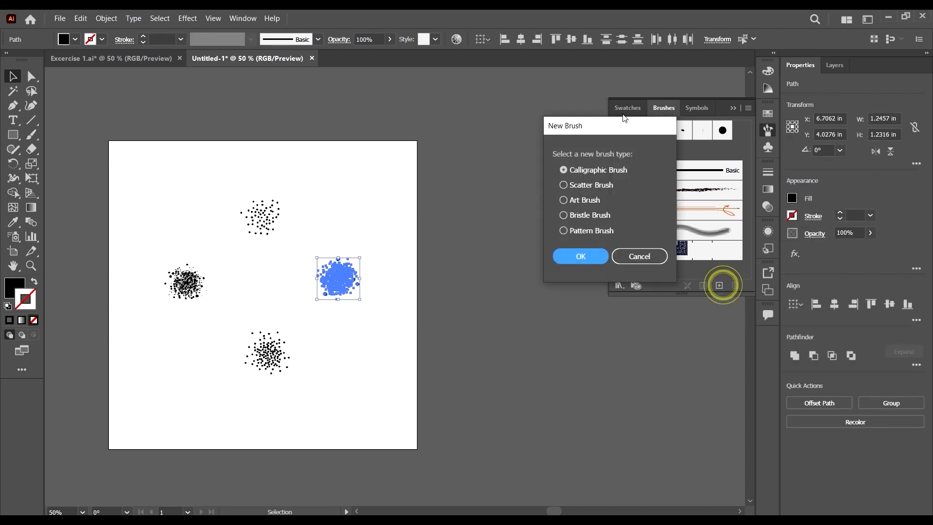
pyautogui.click(579, 185)
pyautogui.click(583, 254)
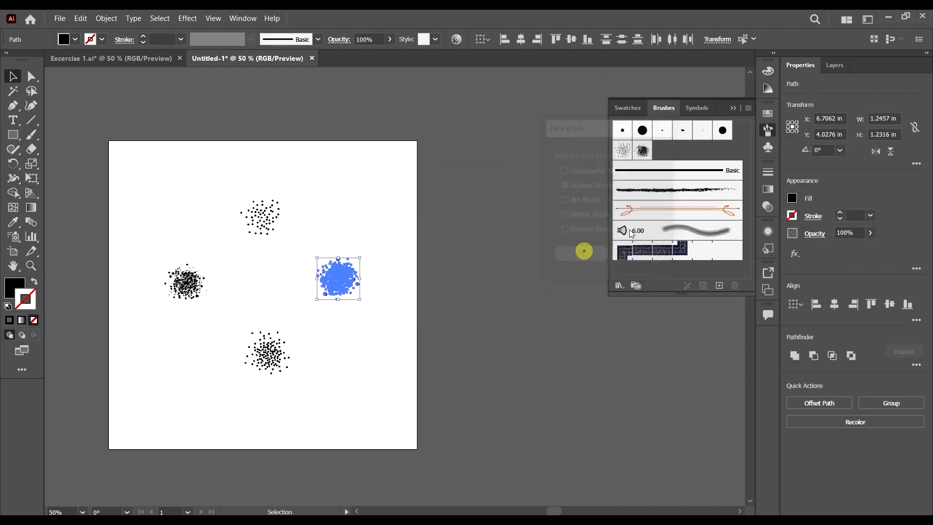
pyautogui.write('Noise Brush 3')
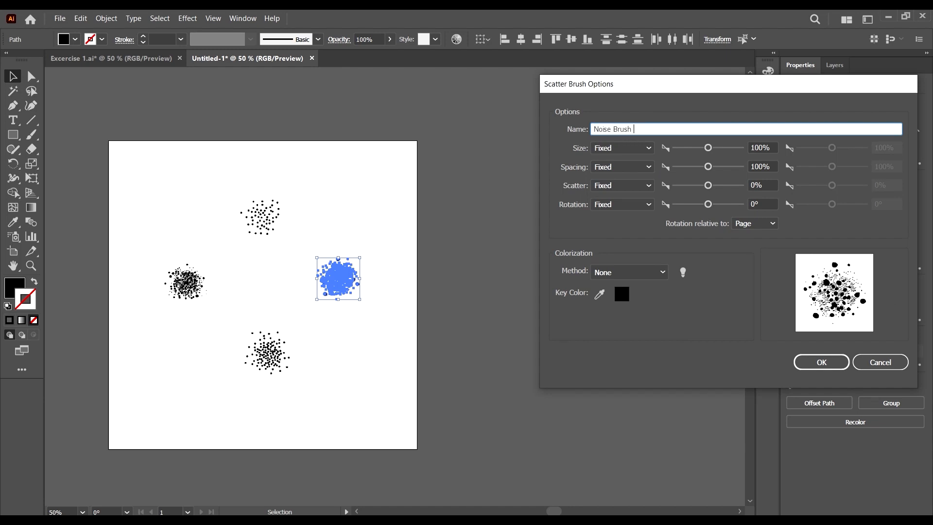
pyautogui.click(821, 362)
# Step: Paint a zigzag test stroke with Noise Brush 3 beside the artboard's upper right edge, undoing the first attempts
pyautogui.click(30, 135)
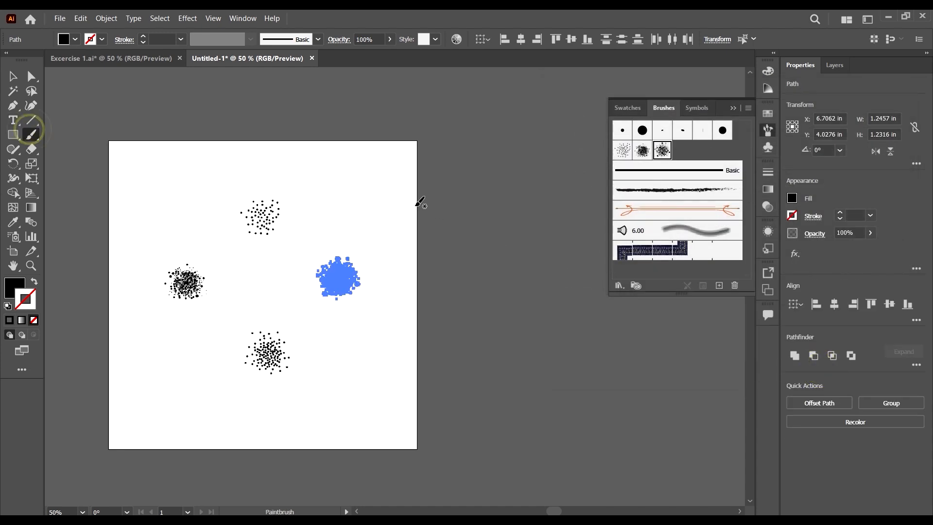
pyautogui.moveTo(417, 202)
pyautogui.mouseDown()
pyautogui.moveTo(535, 194)
pyautogui.moveTo(533, 284)
pyautogui.mouseUp()
pyautogui.moveTo(554, 331); pyautogui.dragTo(555, 336)
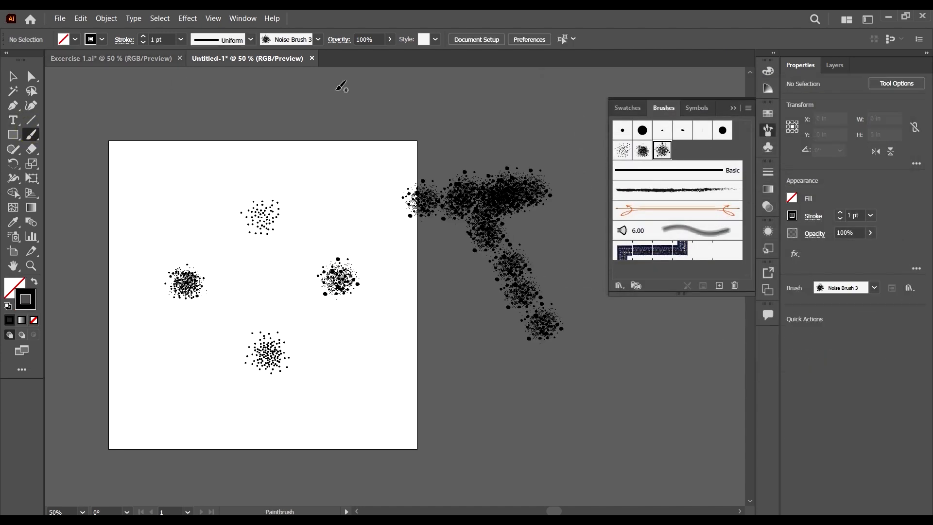
pyautogui.hotkey('ctrl', 'z')
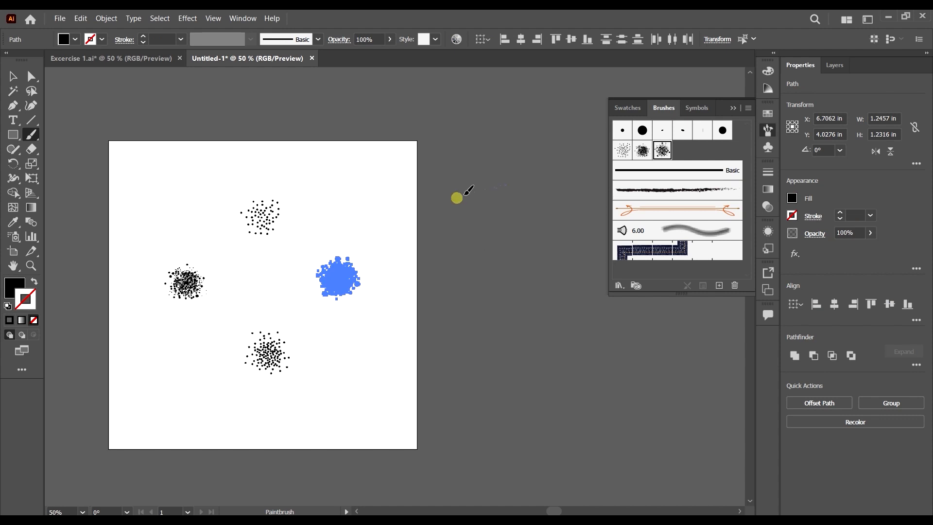
pyautogui.moveTo(468, 190)
pyautogui.mouseDown()
pyautogui.moveTo(510, 202)
pyautogui.moveTo(576, 243)
pyautogui.mouseUp()
pyautogui.hotkey('ctrl', 'z')
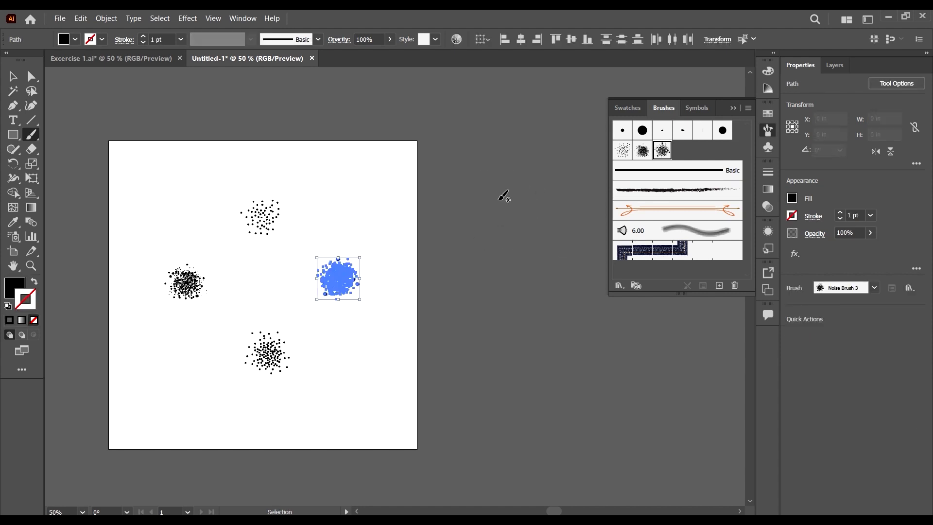
pyautogui.moveTo(504, 196)
pyautogui.mouseDown()
pyautogui.moveTo(445, 204)
pyautogui.moveTo(526, 218)
pyautogui.moveTo(506, 235)
pyautogui.mouseUp()
pyautogui.moveTo(613, 241); pyautogui.dragTo(610, 242)
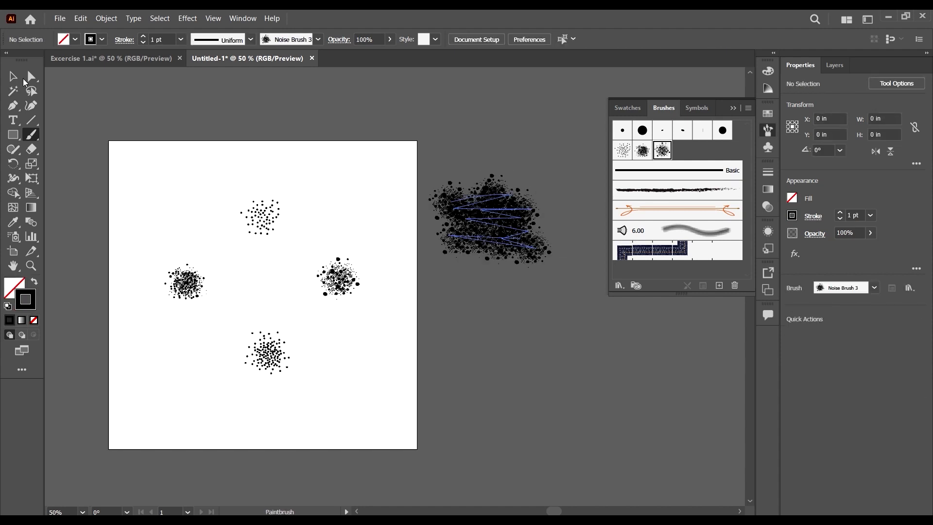
# Step: Set Noise Brush 3's size, spacing, scatter and rotation variation to Random and its colorization method to Tints
pyautogui.click(13, 76)
pyautogui.click(530, 209)
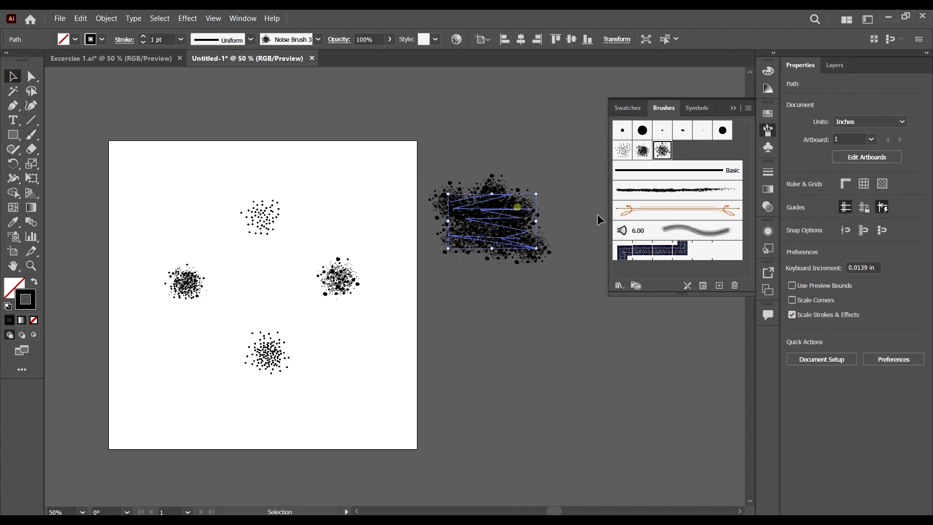
pyautogui.doubleClick(662, 151)
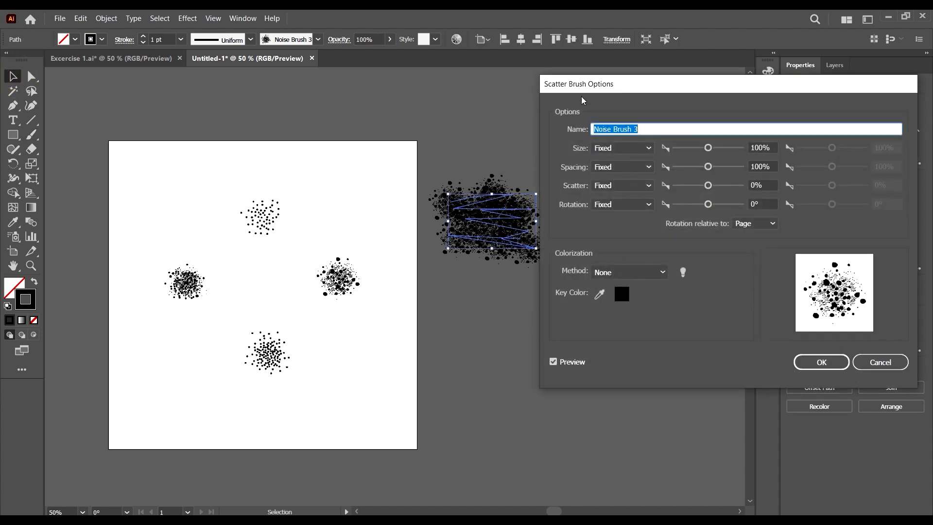
pyautogui.click(634, 147)
pyautogui.click(642, 173)
pyautogui.click(635, 168)
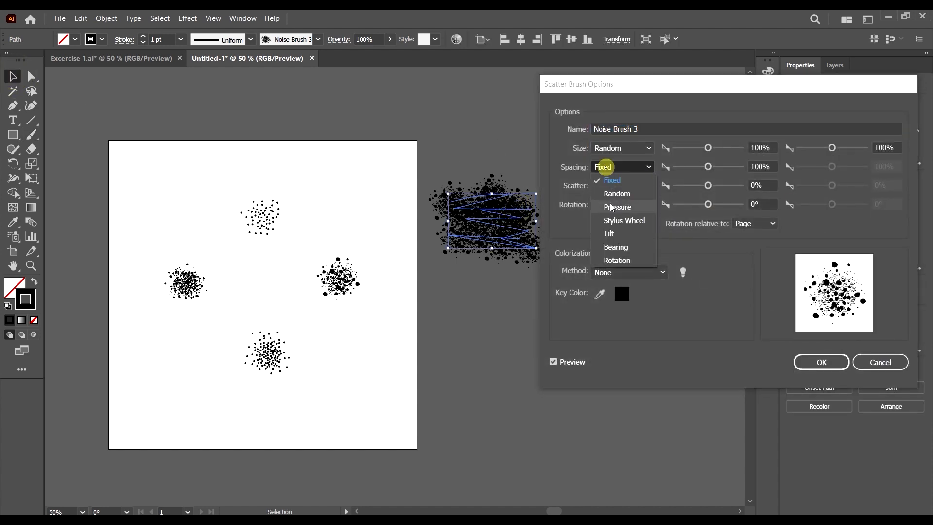
pyautogui.click(616, 194)
pyautogui.click(615, 187)
pyautogui.click(617, 212)
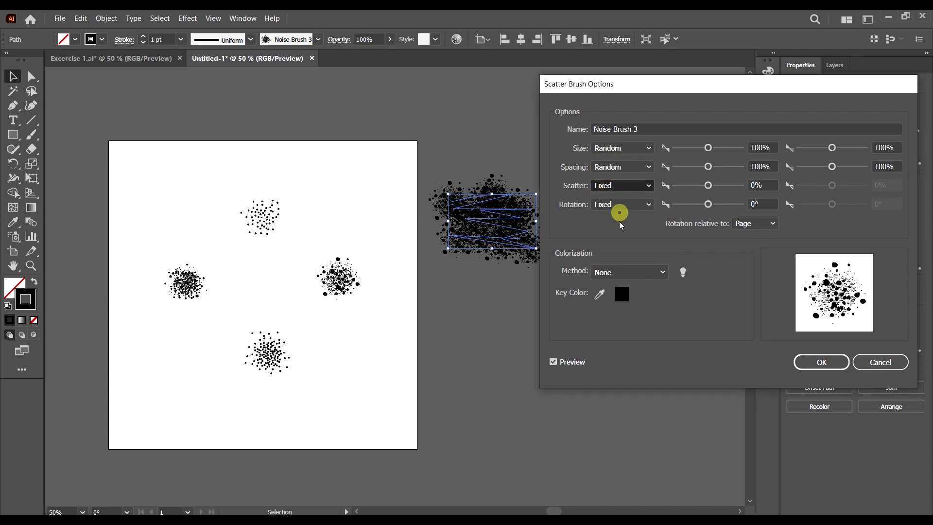
pyautogui.click(620, 204)
pyautogui.click(619, 218)
pyautogui.click(636, 272)
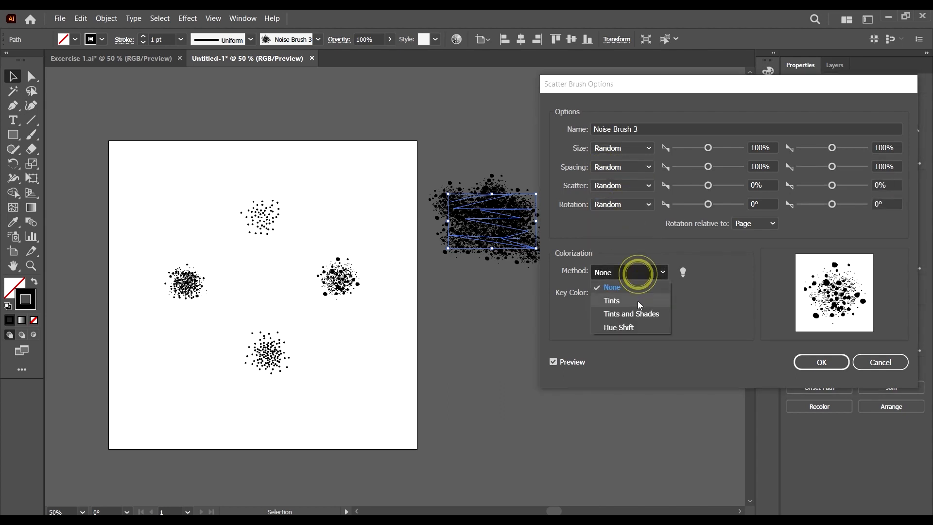
pyautogui.click(635, 298)
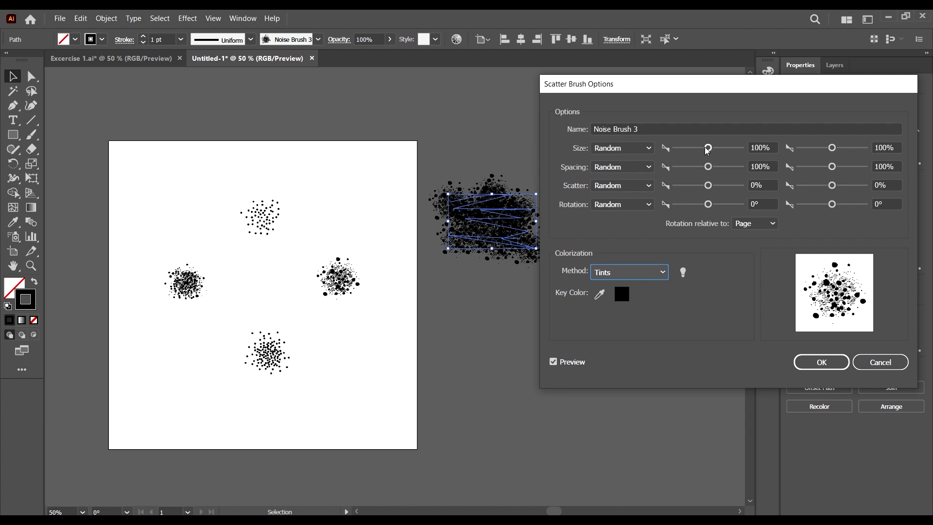
# Step: Set Noise Brush 3's spacing to 95% and 36%, first scatter value to 44% and first rotation to -67°, apply to strokes, and delete the test stroke
pyautogui.moveTo(708, 167); pyautogui.dragTo(706, 167)
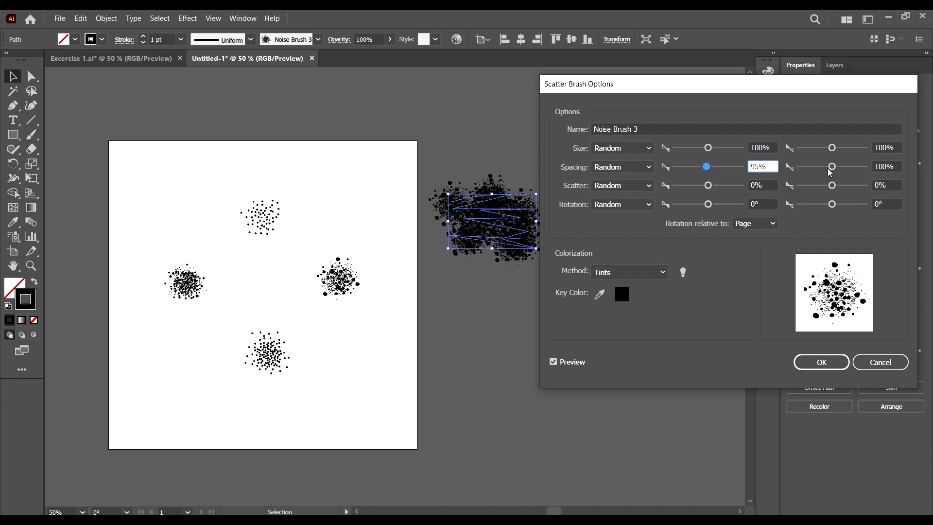
pyautogui.moveTo(832, 166); pyautogui.dragTo(809, 166)
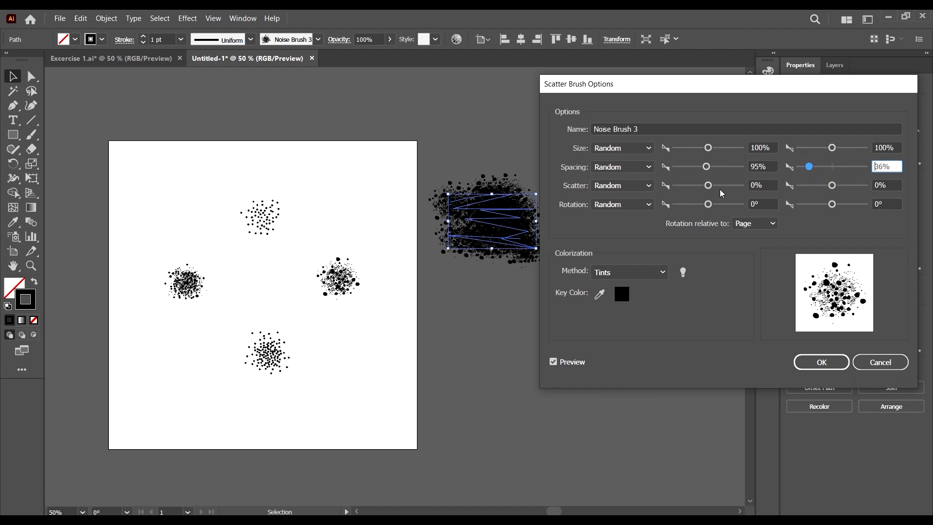
pyautogui.moveTo(708, 186); pyautogui.dragTo(711, 185)
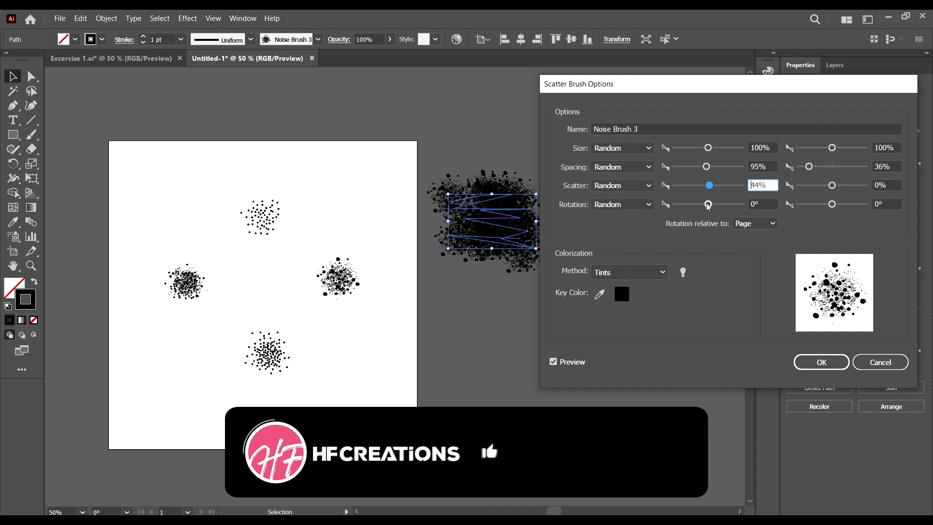
pyautogui.moveTo(708, 205); pyautogui.dragTo(699, 206)
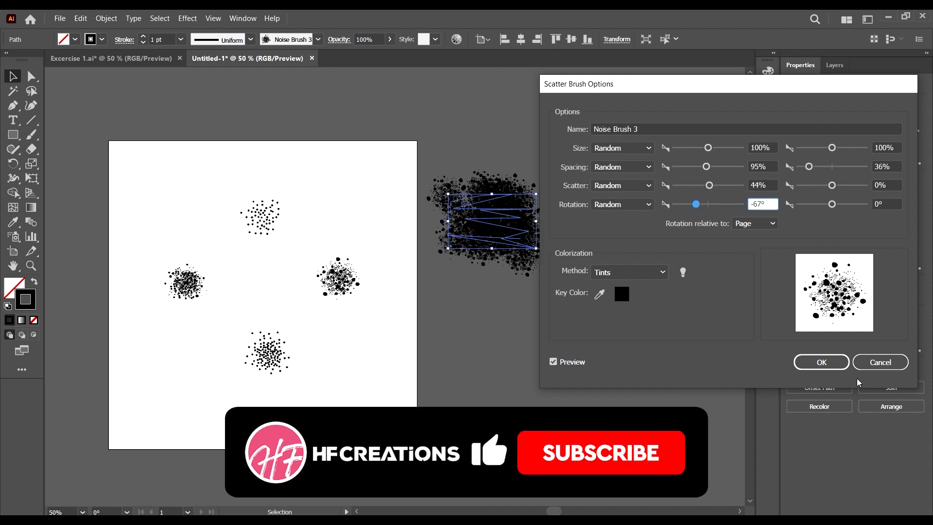
pyautogui.click(821, 362)
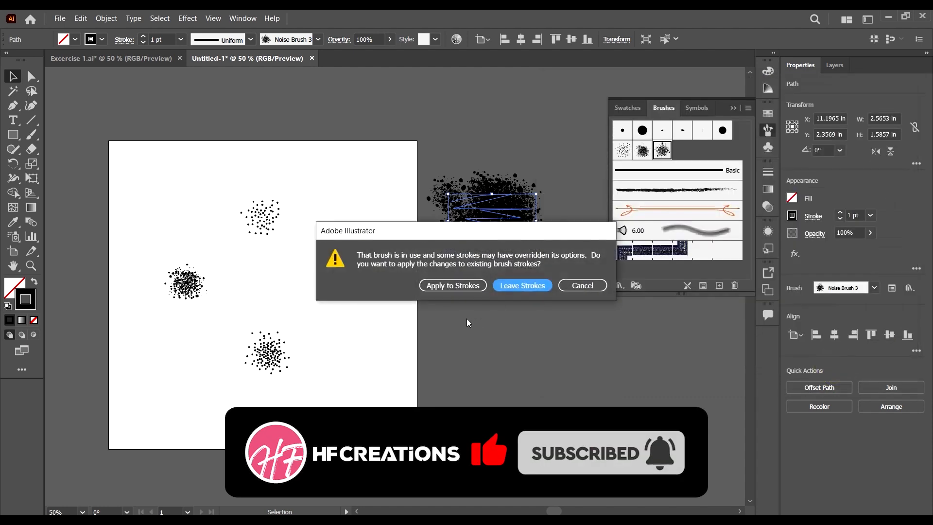
pyautogui.click(443, 287)
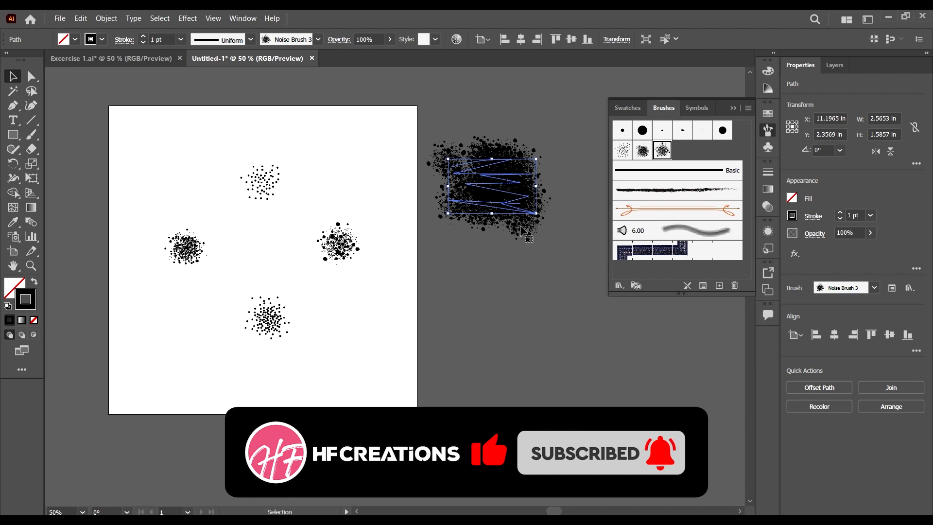
pyautogui.press('Delete')
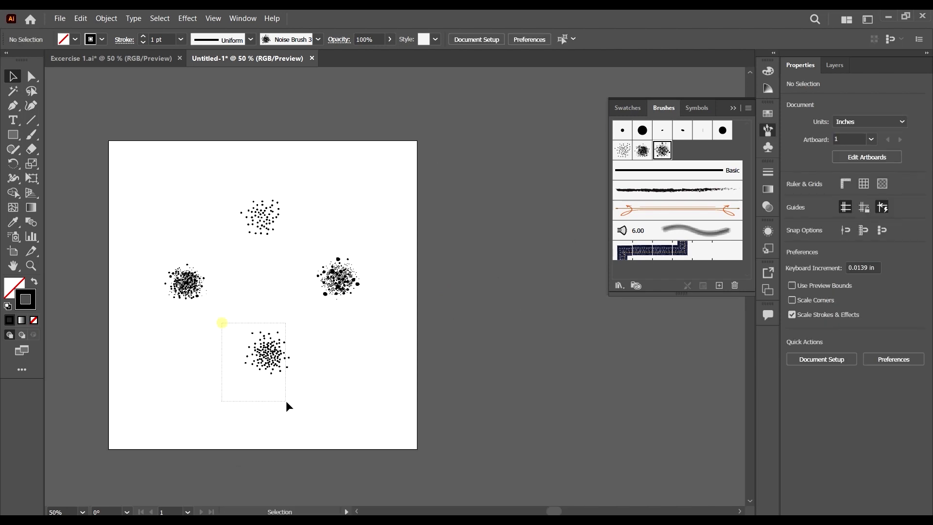
# Step: Create a scatter brush named Noise Brush 4 from the lowest dot shape on the artboard
pyautogui.moveTo(306, 407); pyautogui.dragTo(309, 411)
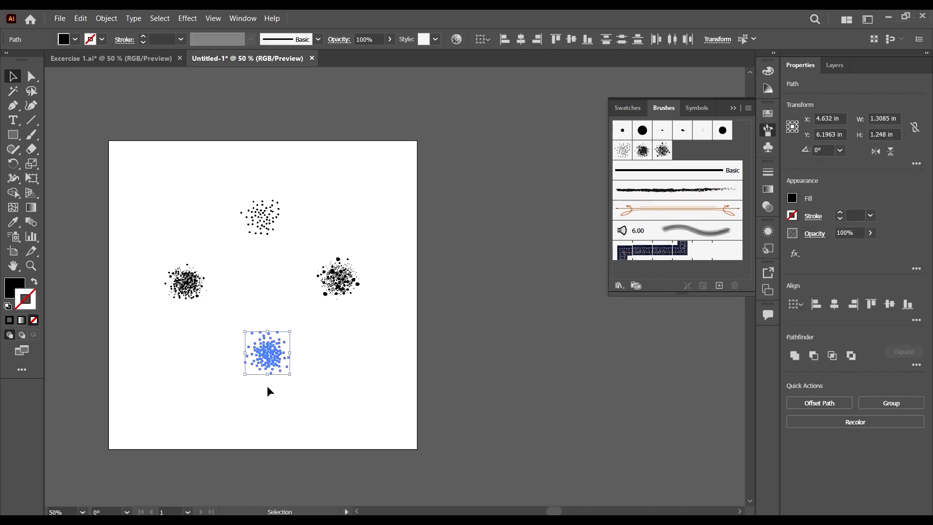
pyautogui.click(719, 286)
pyautogui.click(585, 184)
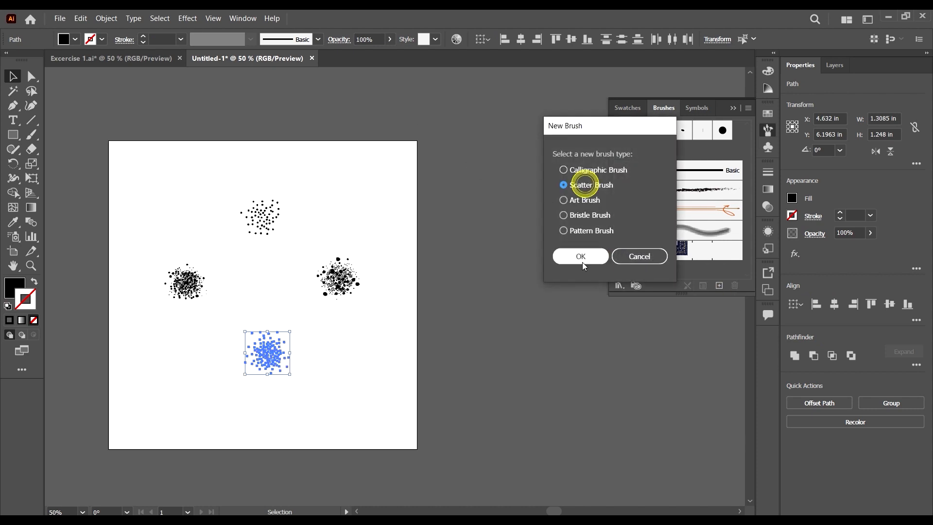
pyautogui.click(580, 257)
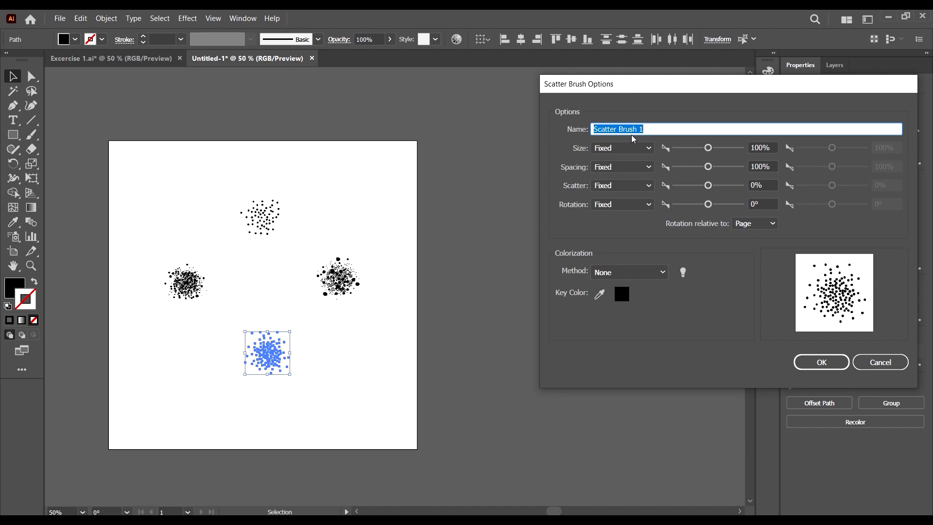
pyautogui.write('Nois')
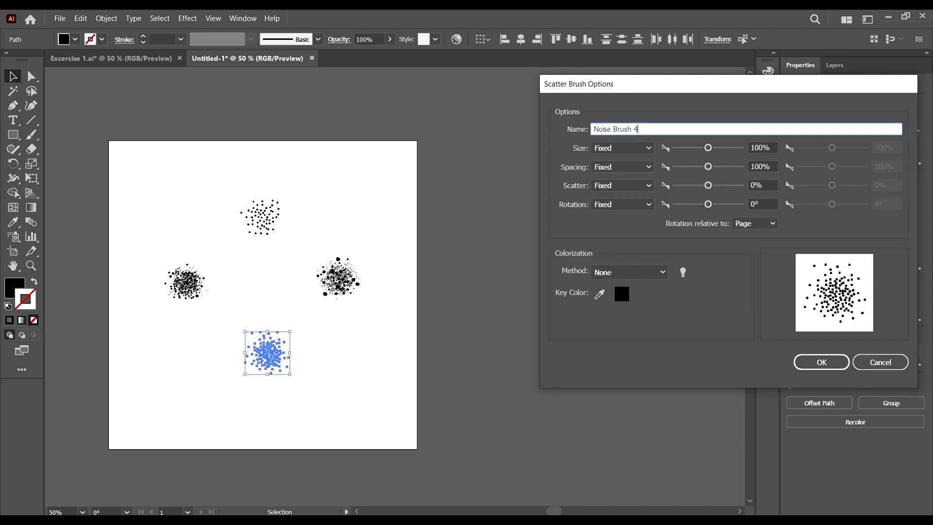
pyautogui.click(821, 362)
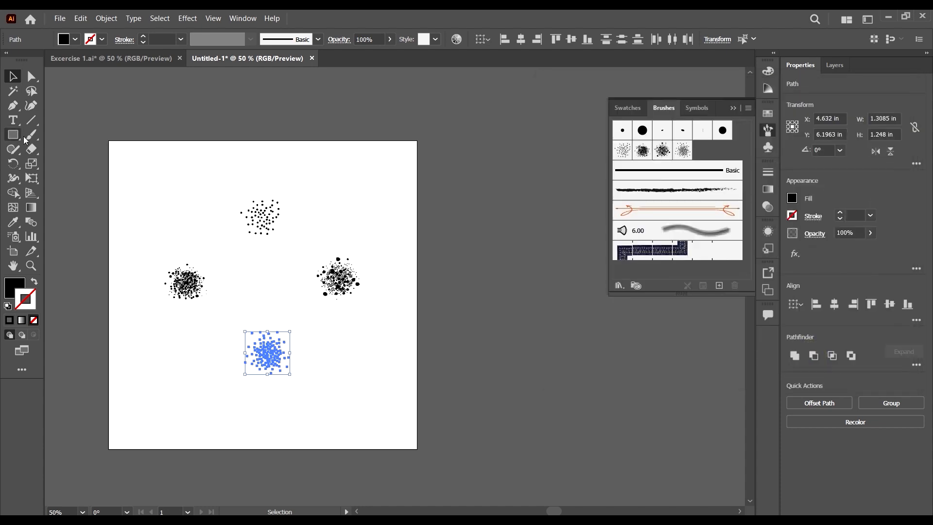
# Step: Paint a zigzag test stroke about 5.1 in wide with Noise Brush 4 across the artboard's lower right edge and select it
pyautogui.click(30, 134)
pyautogui.moveTo(378, 349)
pyautogui.mouseDown()
pyautogui.moveTo(529, 377)
pyautogui.moveTo(478, 322)
pyautogui.moveTo(467, 336)
pyautogui.mouseUp()
pyautogui.click(13, 76)
pyautogui.click(454, 369)
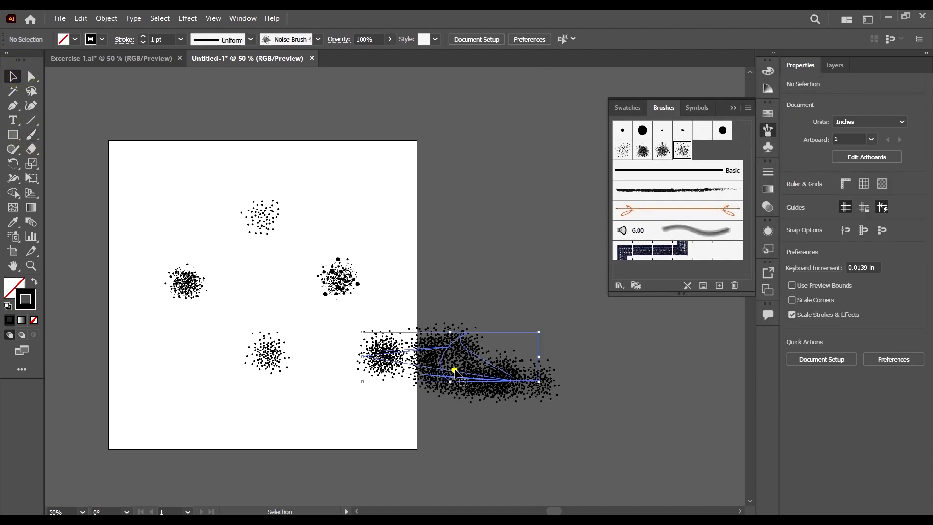
# Step: Set Noise Brush 4's size, spacing, scatter and rotation variation to Random and its colorization method to Tints
pyautogui.doubleClick(684, 150)
pyautogui.moveTo(689, 82); pyautogui.dragTo(715, 58)
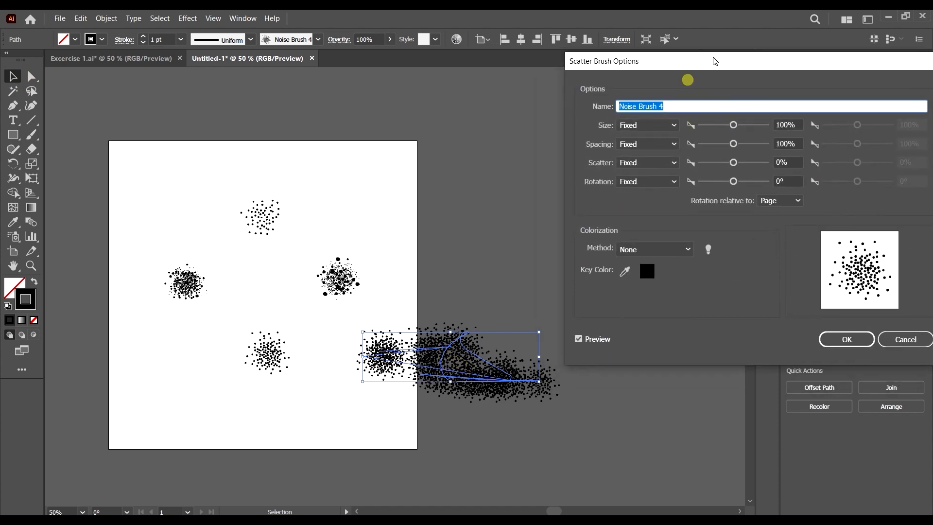
pyautogui.click(669, 126)
pyautogui.click(654, 147)
pyautogui.click(648, 144)
pyautogui.click(647, 172)
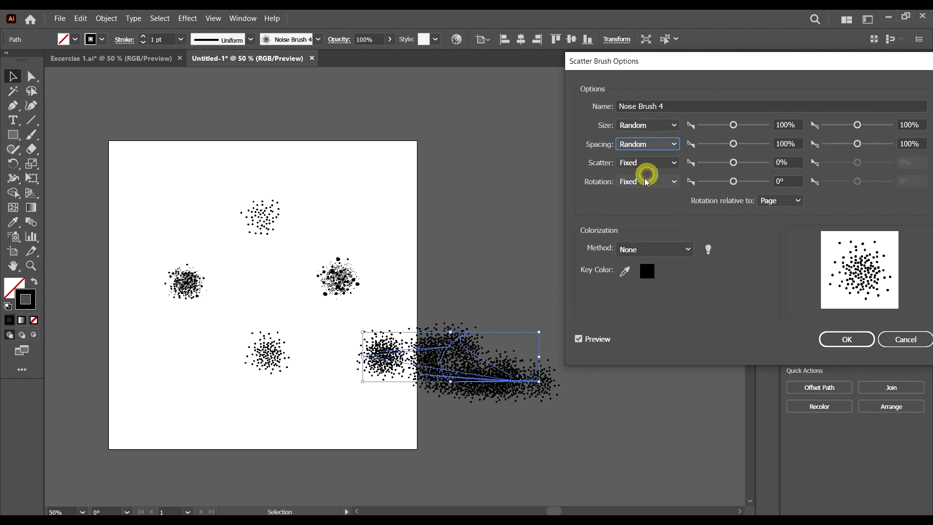
pyautogui.click(646, 163)
pyautogui.click(644, 190)
pyautogui.click(649, 182)
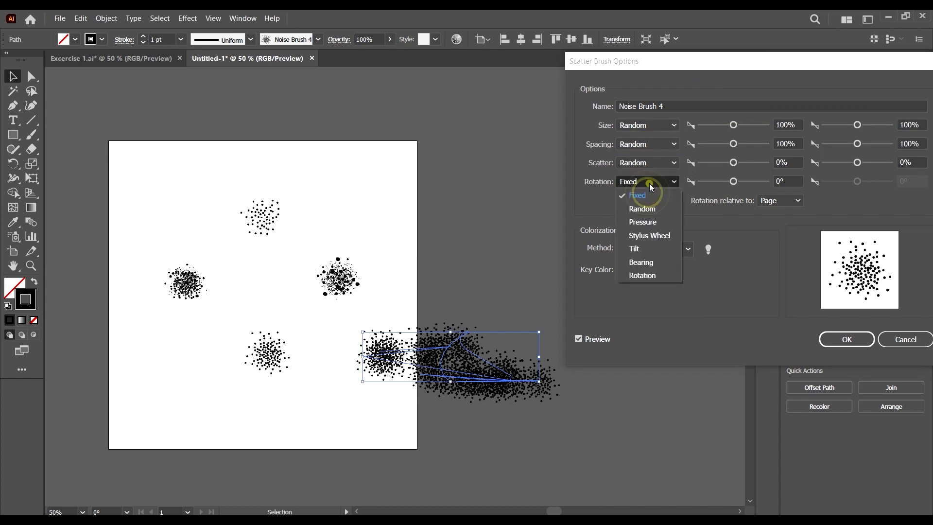
pyautogui.click(661, 214)
pyautogui.click(641, 251)
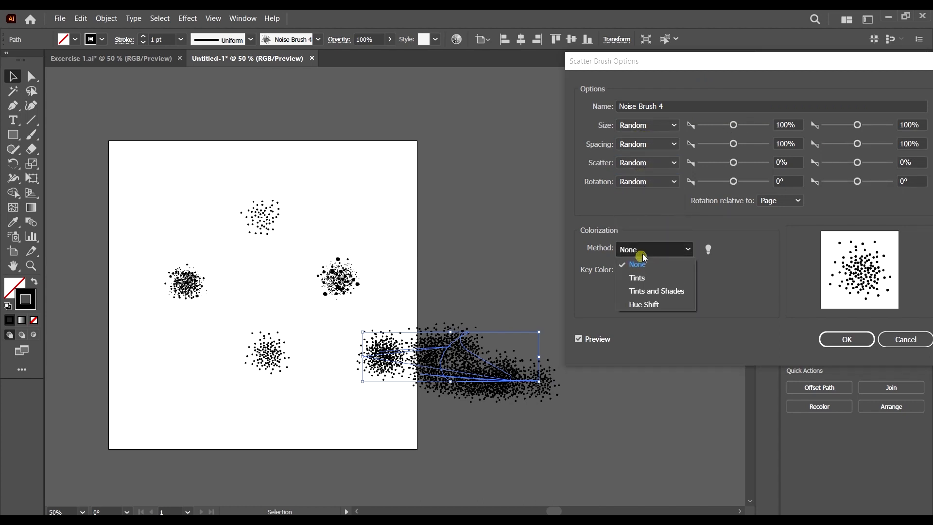
pyautogui.click(644, 278)
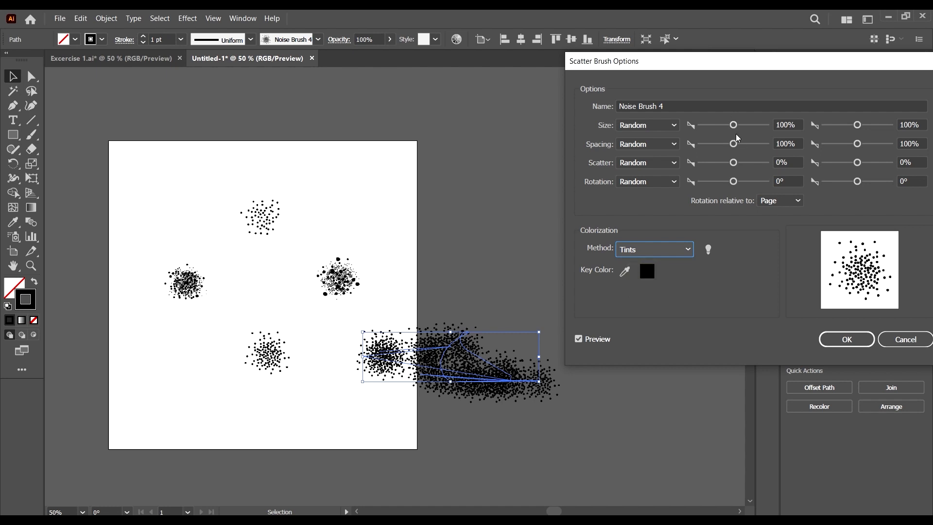
# Step: Set Noise Brush 4's spacing to 53% and 64%, first scatter value to 26% and rotation to -75° and -40°, applying the changes to existing strokes
pyautogui.click(856, 143)
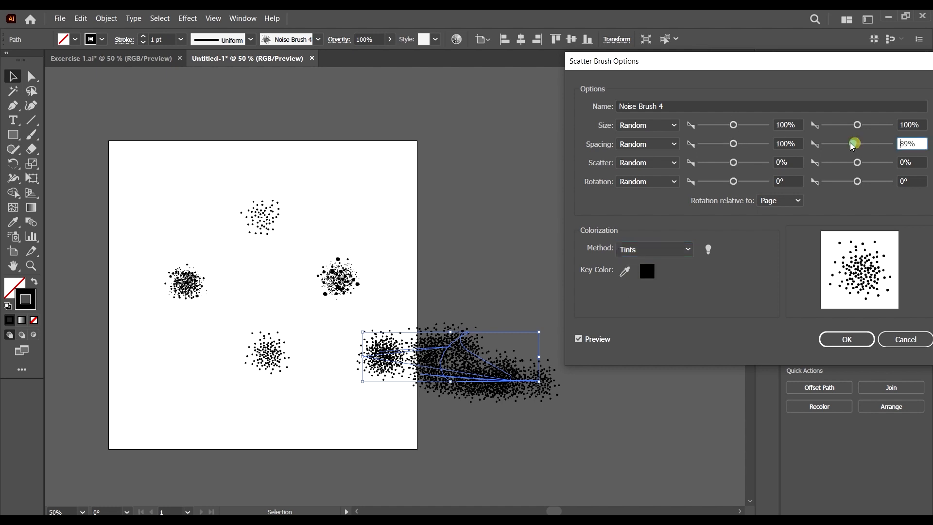
pyautogui.moveTo(849, 143); pyautogui.dragTo(846, 143)
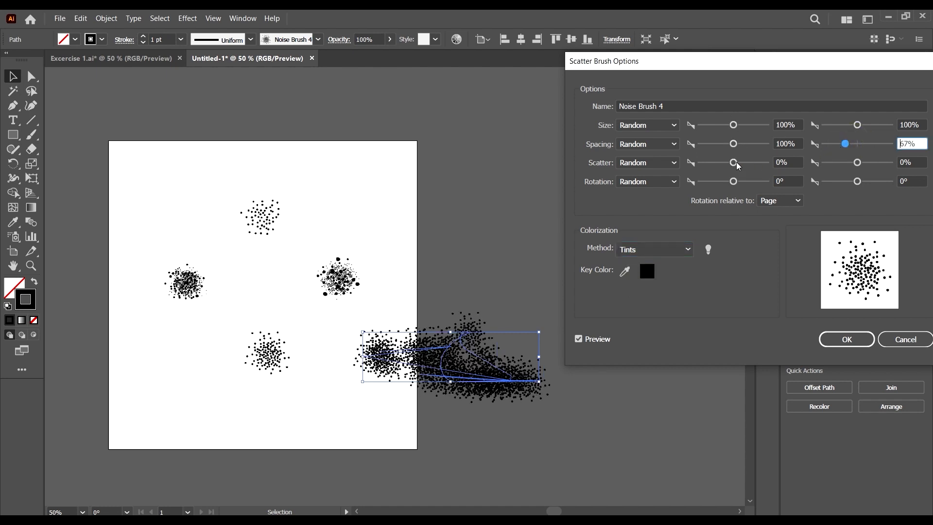
pyautogui.moveTo(733, 147)
pyautogui.mouseDown()
pyautogui.moveTo(719, 142)
pyautogui.moveTo(726, 165)
pyautogui.moveTo(740, 168)
pyautogui.moveTo(728, 188)
pyautogui.moveTo(720, 184)
pyautogui.mouseUp()
pyautogui.moveTo(857, 182); pyautogui.dragTo(850, 184)
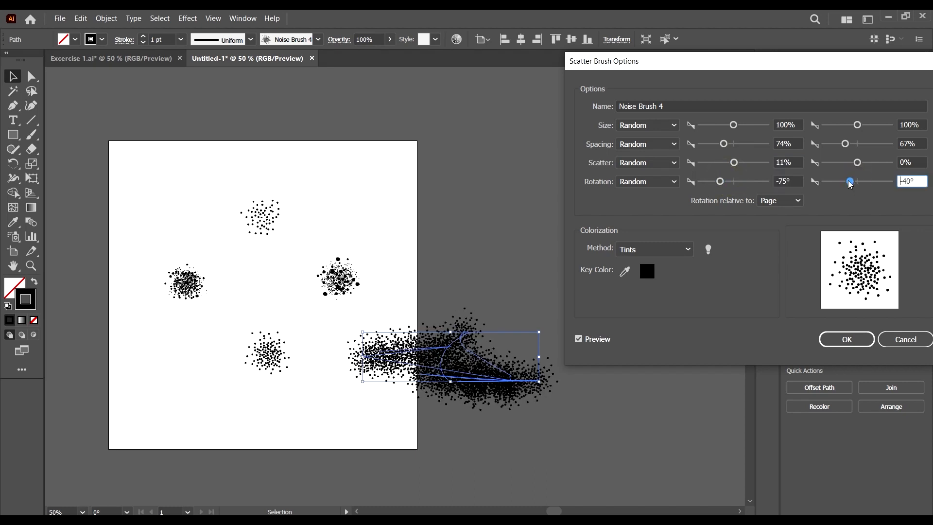
pyautogui.moveTo(738, 167); pyautogui.dragTo(736, 166)
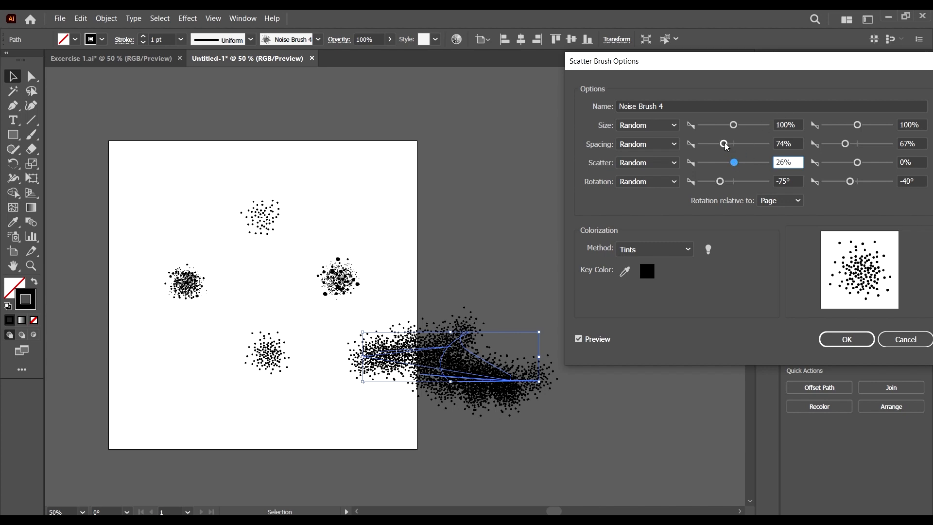
pyautogui.moveTo(726, 147); pyautogui.dragTo(717, 145)
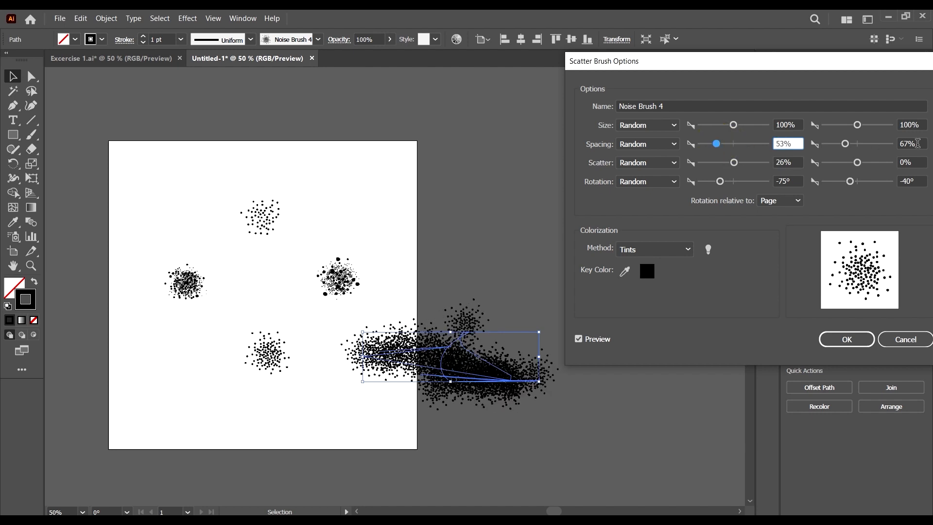
pyautogui.moveTo(846, 144); pyautogui.dragTo(844, 143)
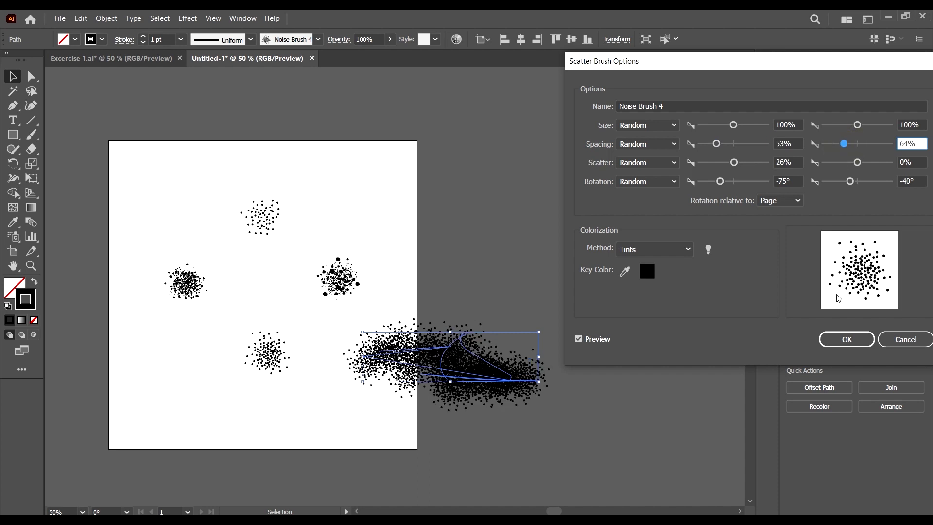
pyautogui.moveTo(661, 80); pyautogui.dragTo(582, 83)
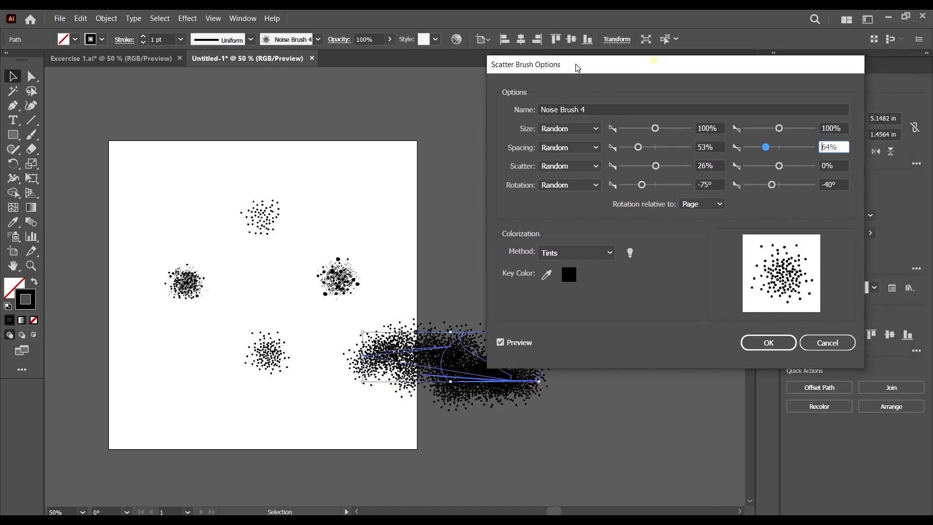
pyautogui.click(767, 342)
pyautogui.click(453, 286)
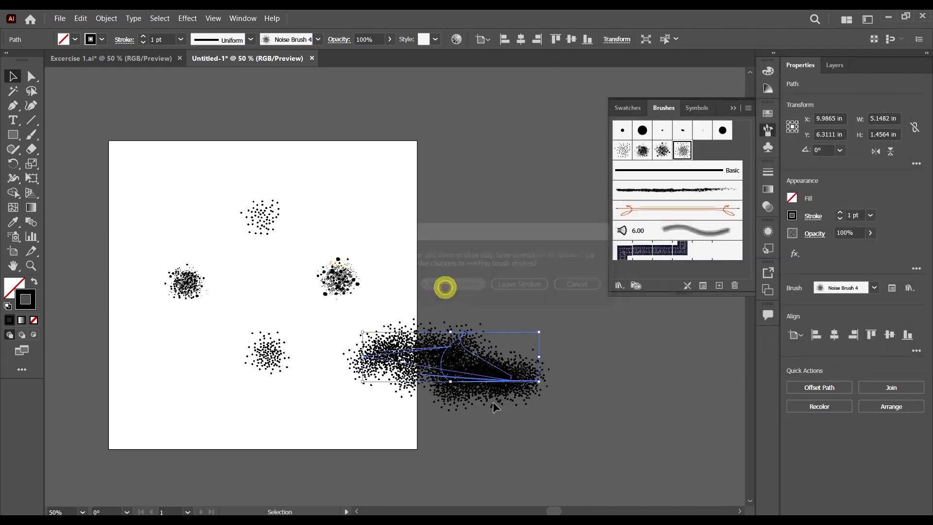
# Step: Delete the Noise Brush 4 test stroke and all four source dot shapes, leaving the artboard empty
pyautogui.click(534, 430)
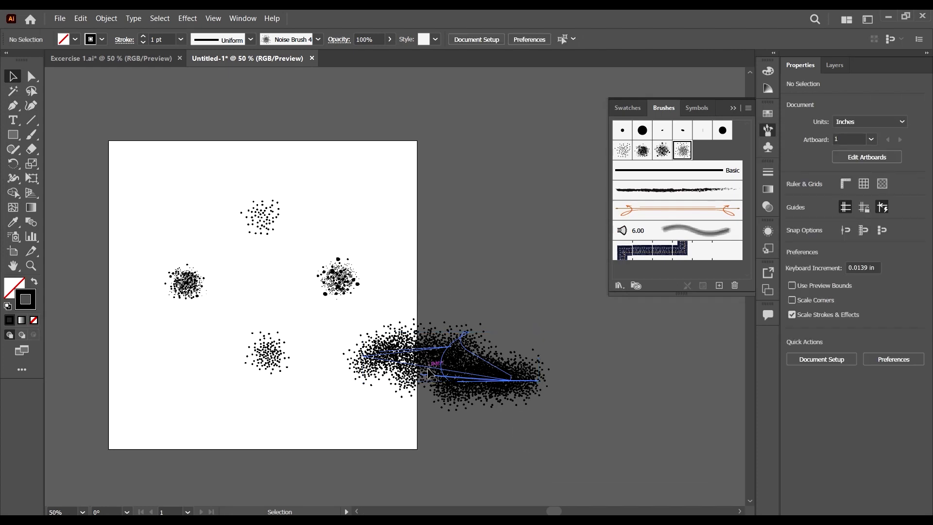
pyautogui.click(474, 382)
pyautogui.press('Delete')
pyautogui.moveTo(415, 401); pyautogui.dragTo(250, 100)
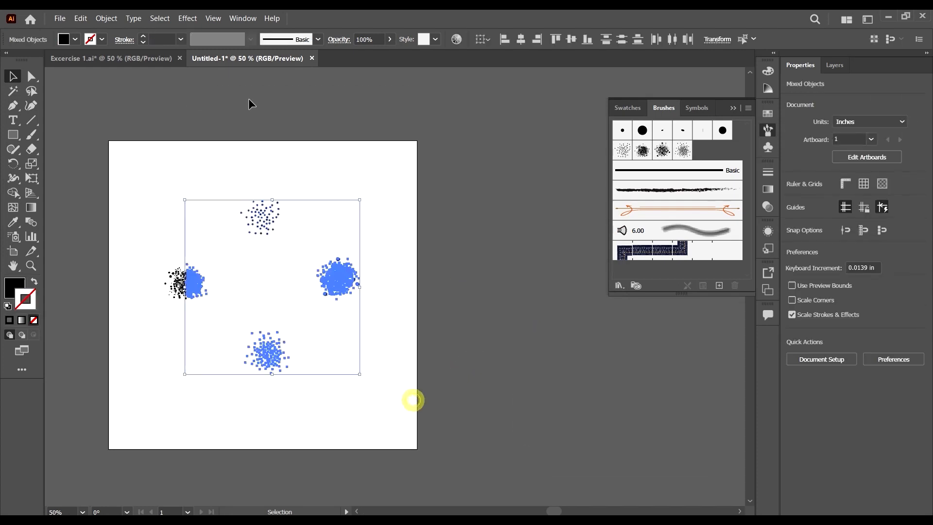
pyautogui.moveTo(452, 397); pyautogui.dragTo(152, 102)
pyautogui.press('Delete')
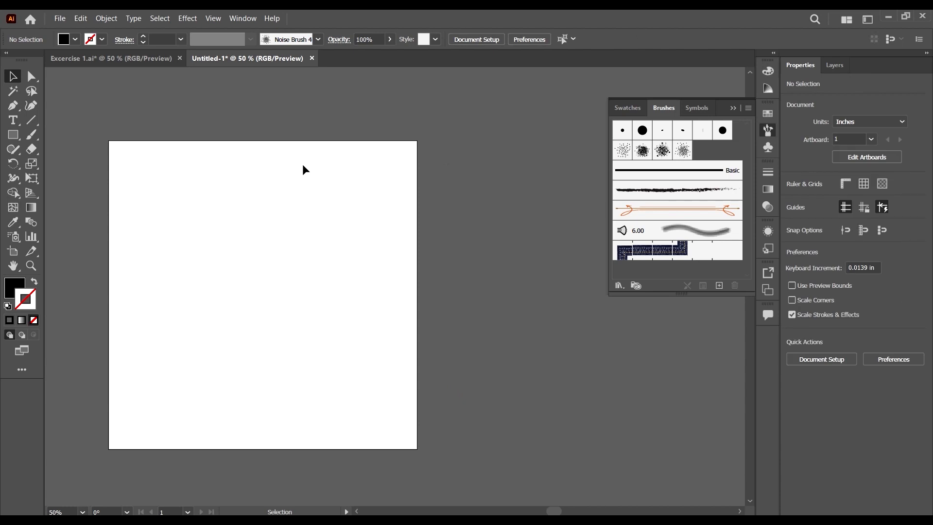
# Step: Delete the dark blue border pattern brush and the orange ornamental line brush from the document's brushes
pyautogui.scroll(1, 451, 177)
pyautogui.scroll(-2, 458, 177)
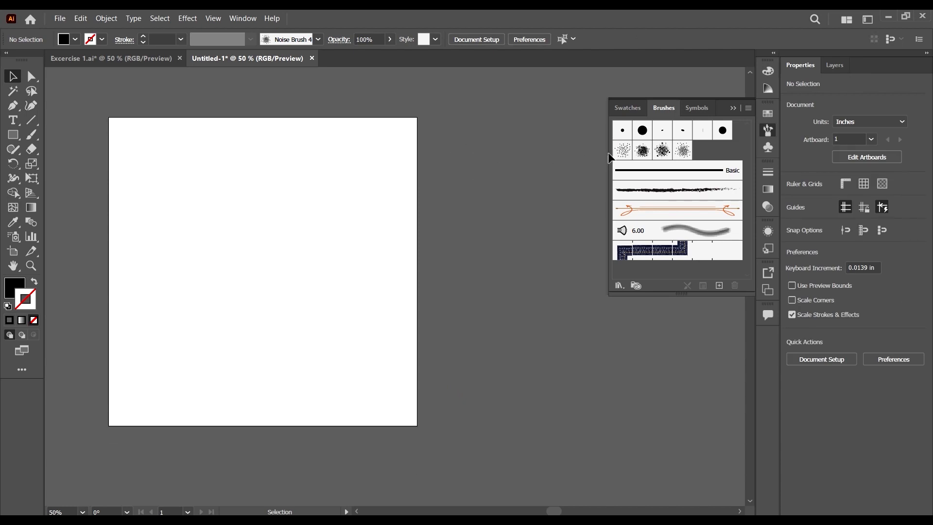
pyautogui.moveTo(700, 295); pyautogui.dragTo(702, 367)
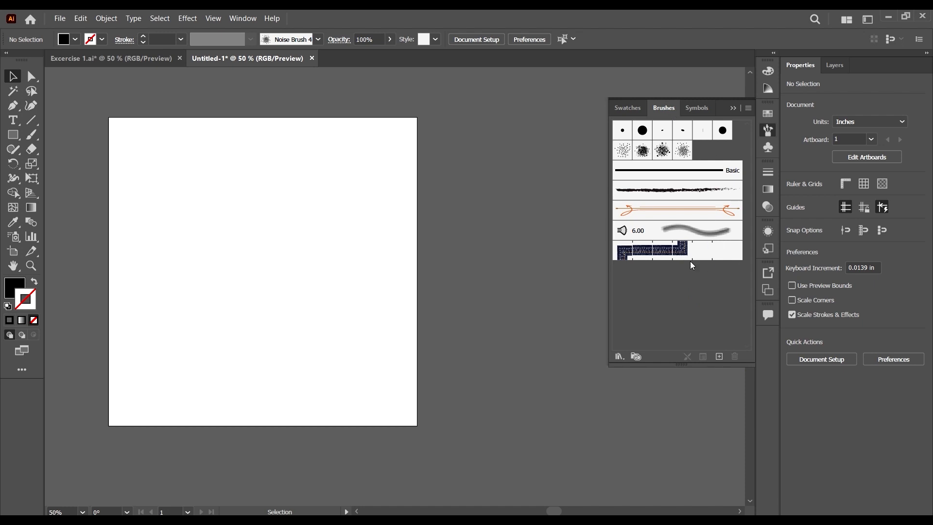
pyautogui.click(717, 257)
pyautogui.click(735, 357)
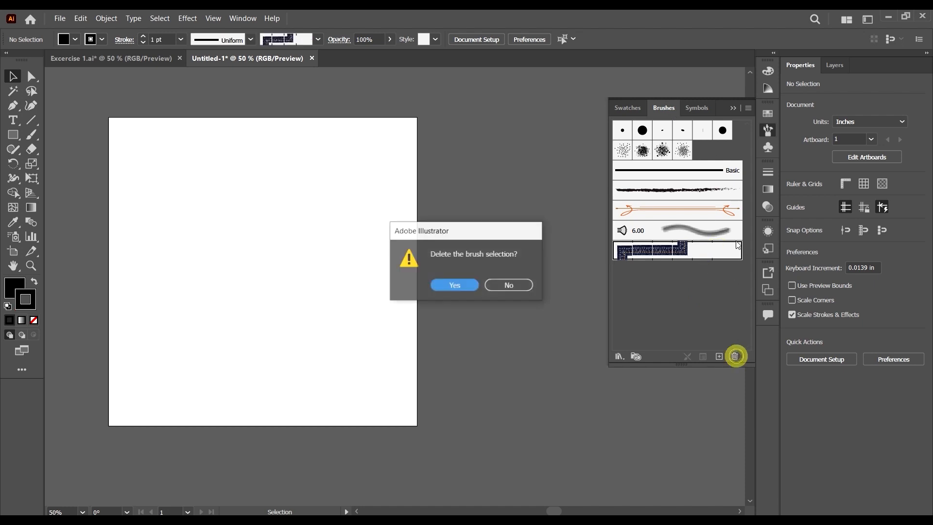
pyautogui.click(454, 285)
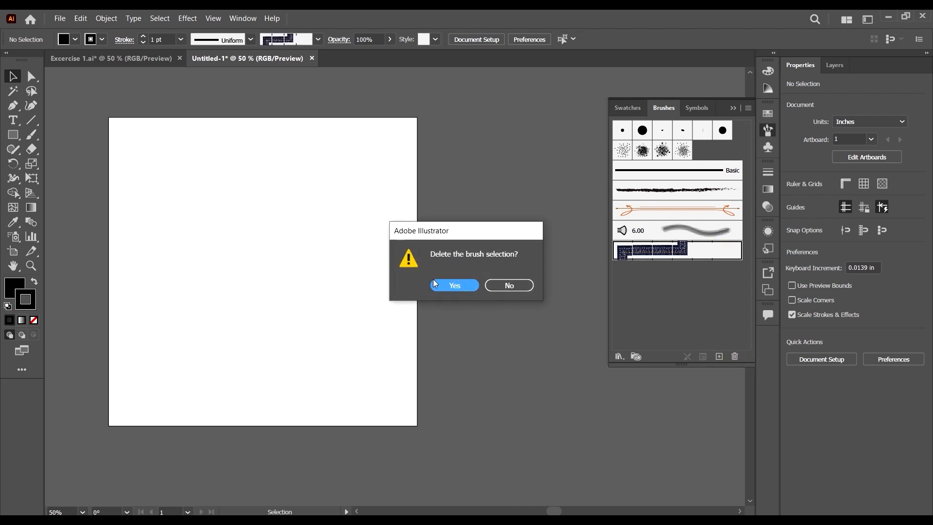
pyautogui.click(692, 219)
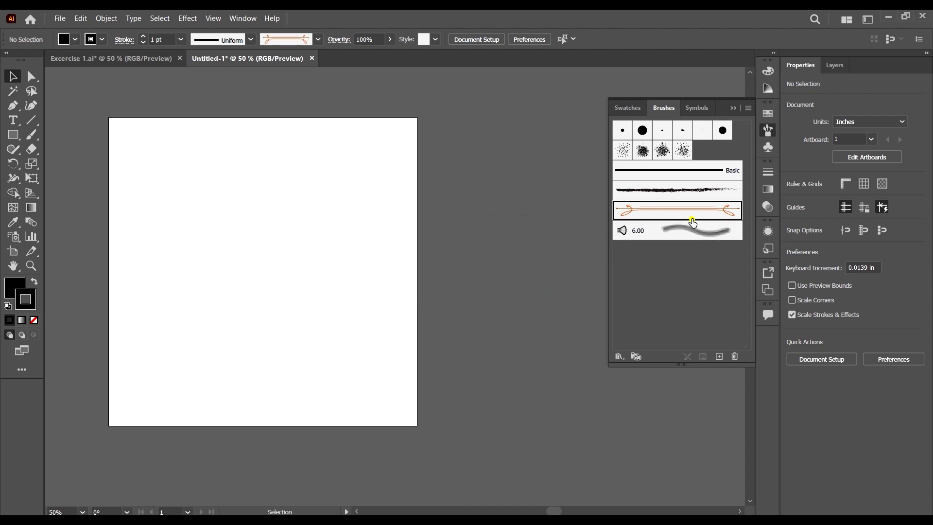
pyautogui.click(735, 356)
pyautogui.click(456, 286)
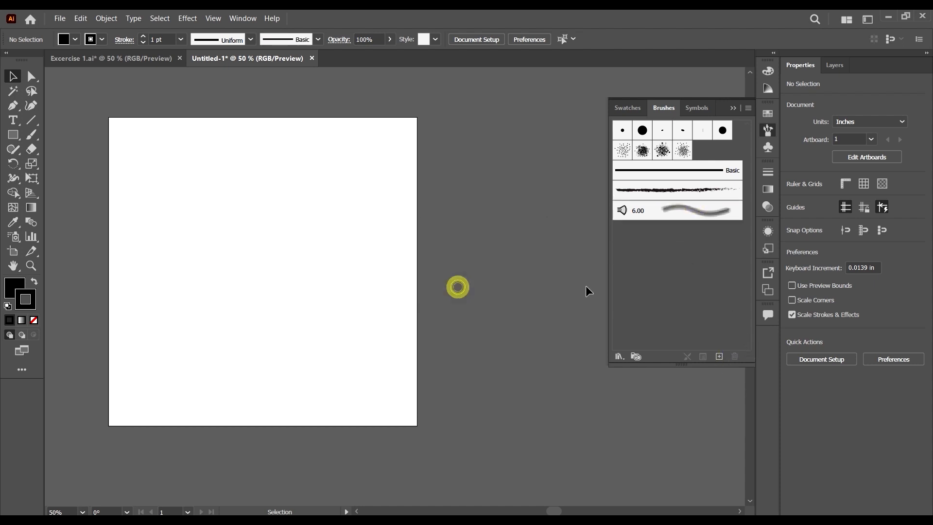
# Step: Delete the 6.00 bristle brush and the rough charcoal-style art brush from the document's brushes
pyautogui.click(692, 219)
pyautogui.click(735, 356)
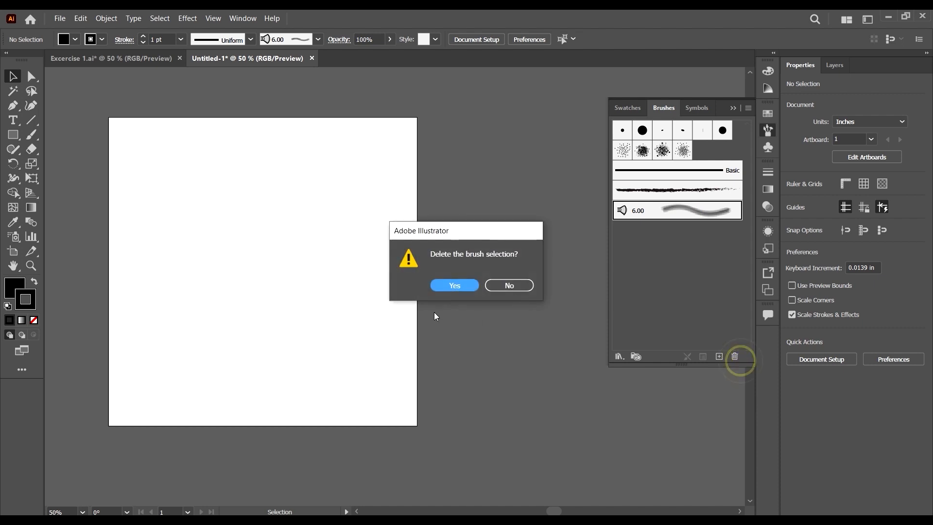
pyautogui.click(454, 286)
pyautogui.click(676, 198)
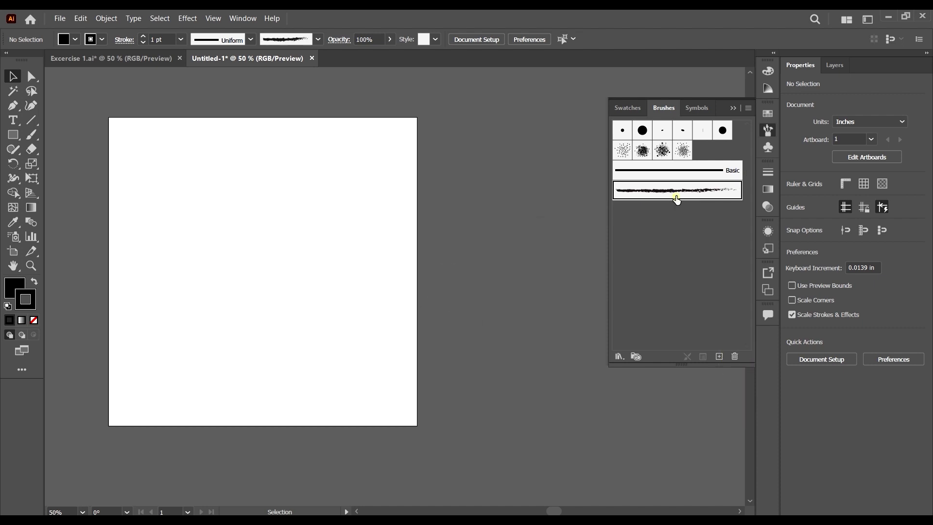
pyautogui.click(735, 357)
pyautogui.click(454, 285)
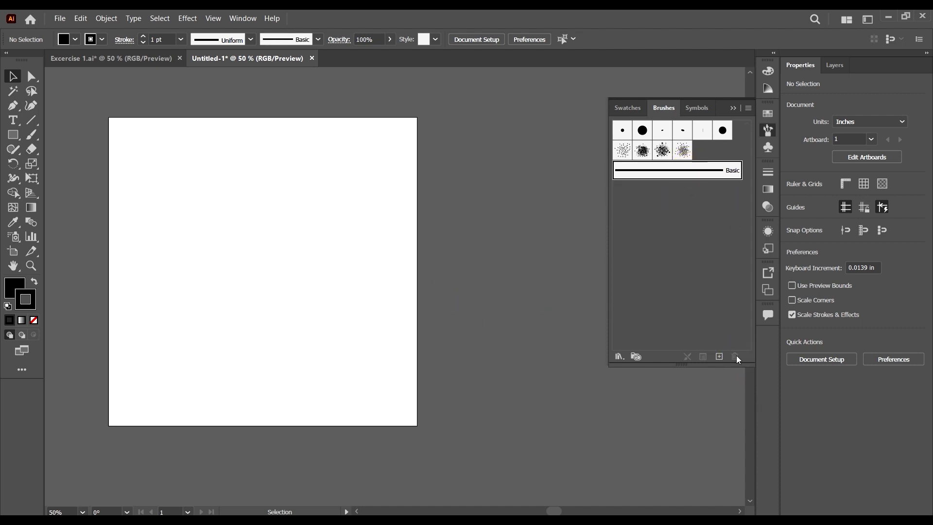
# Step: Delete the 5 pt. Flat and 5 pt. Oval calligraphic brushes from the document's brushes
pyautogui.click(713, 170)
pyautogui.click(723, 133)
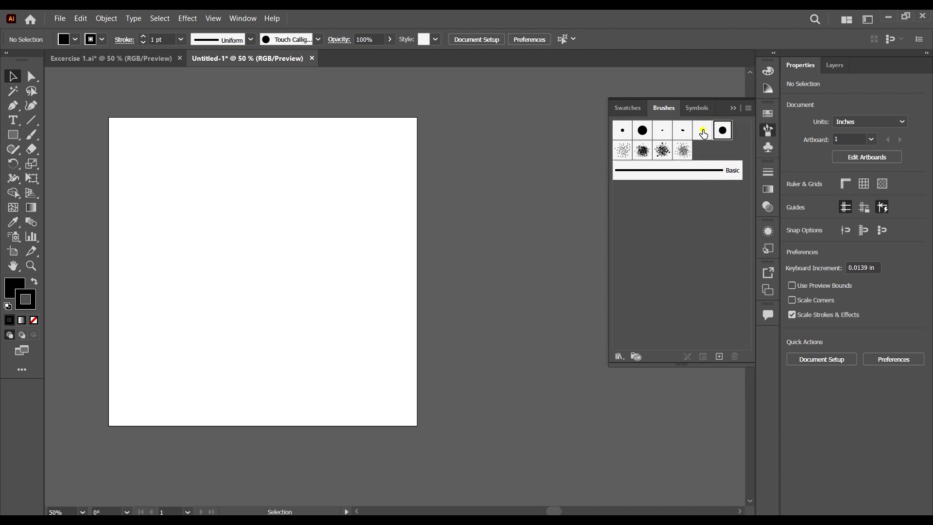
pyautogui.click(703, 132)
pyautogui.click(735, 357)
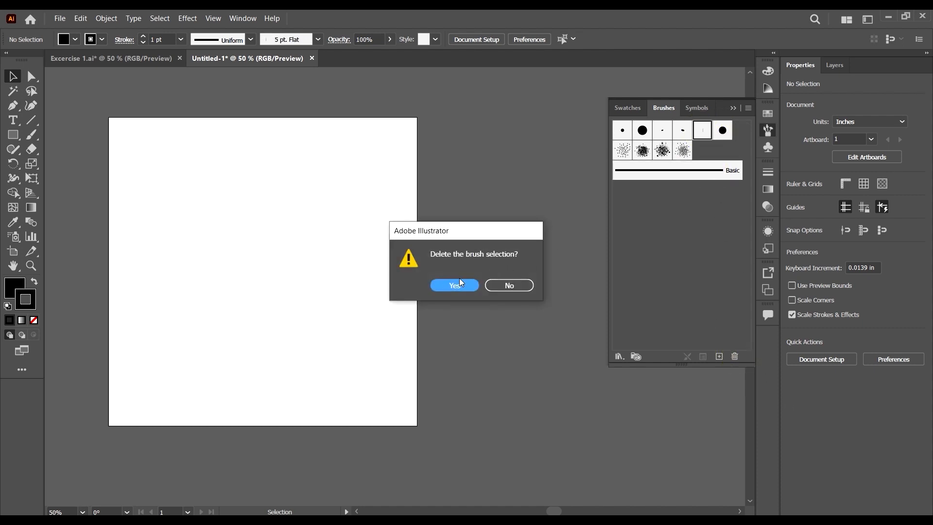
pyautogui.click(461, 283)
pyautogui.click(684, 130)
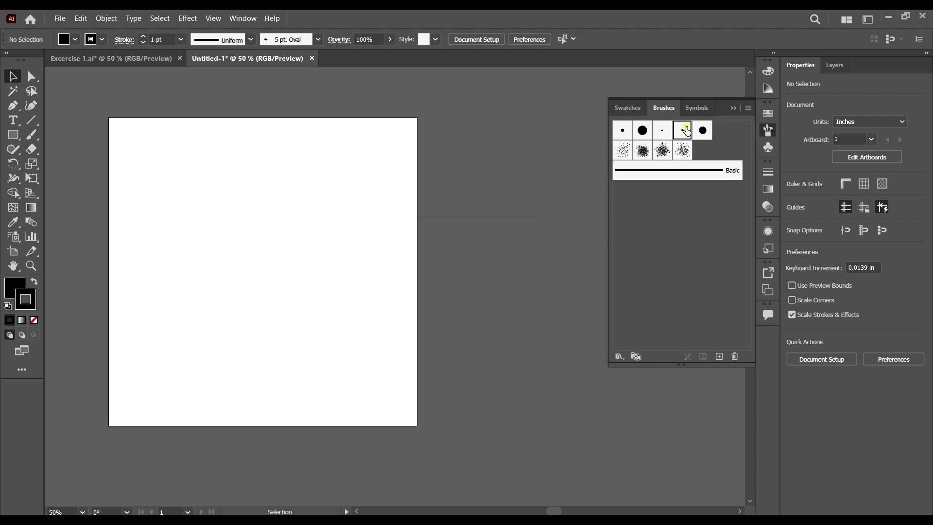
pyautogui.click(736, 357)
pyautogui.click(457, 284)
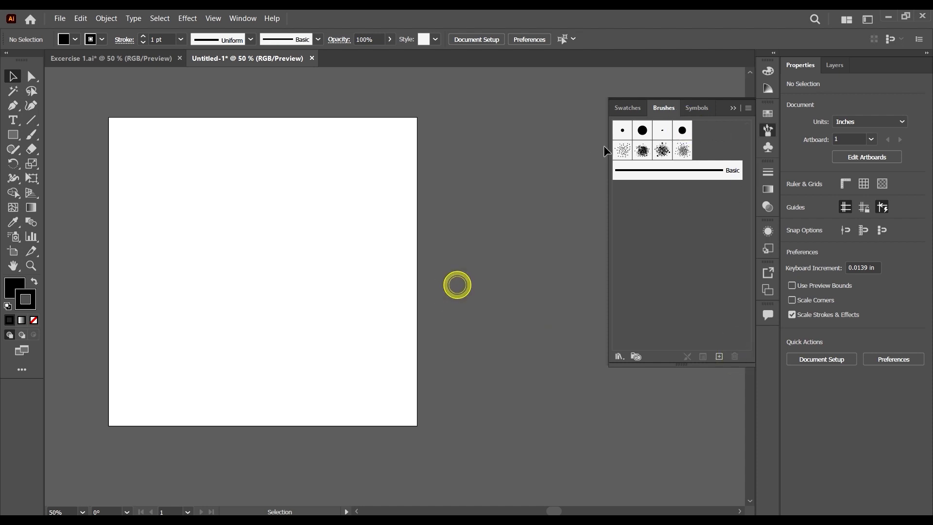
# Step: Delete the 3 pt. Oval, 15 pt. Round and 5 pt. Round calligraphic brushes from the document's brushes
pyautogui.click(663, 130)
pyautogui.click(735, 355)
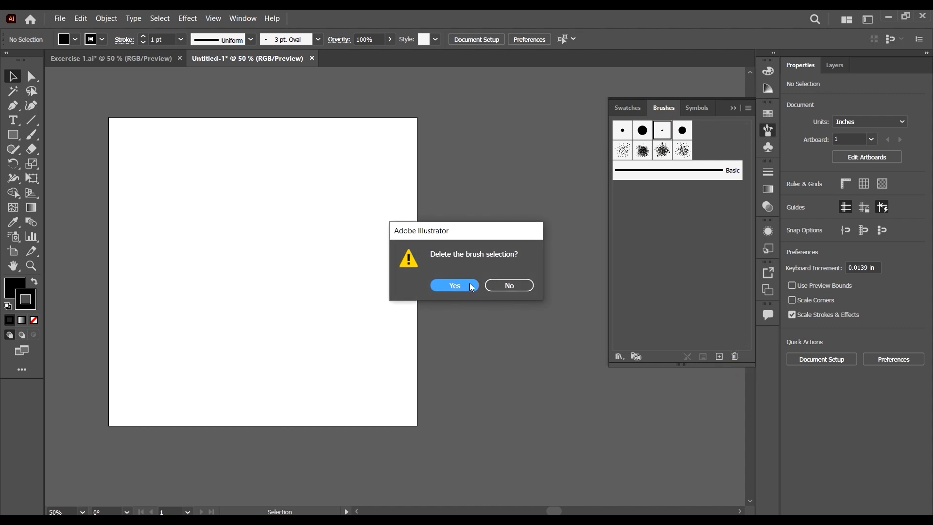
pyautogui.click(455, 285)
pyautogui.click(664, 130)
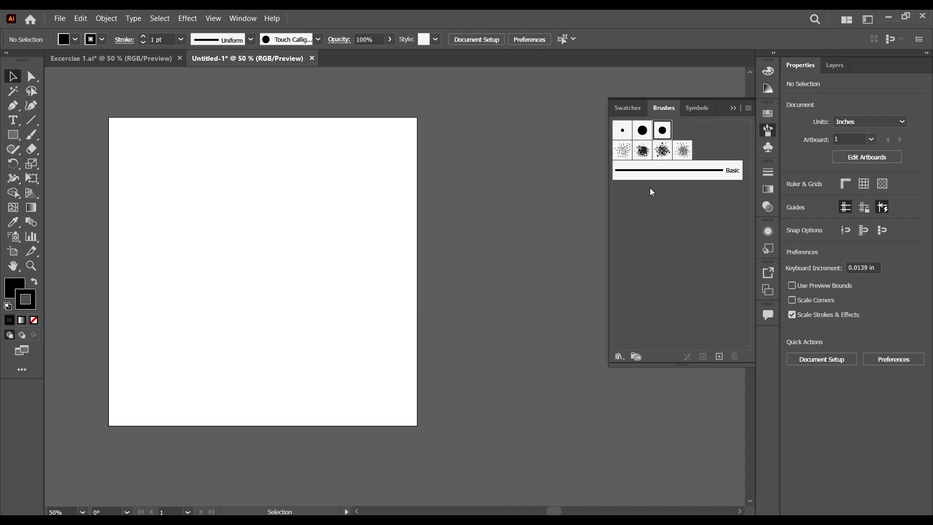
pyautogui.click(644, 133)
pyautogui.click(736, 357)
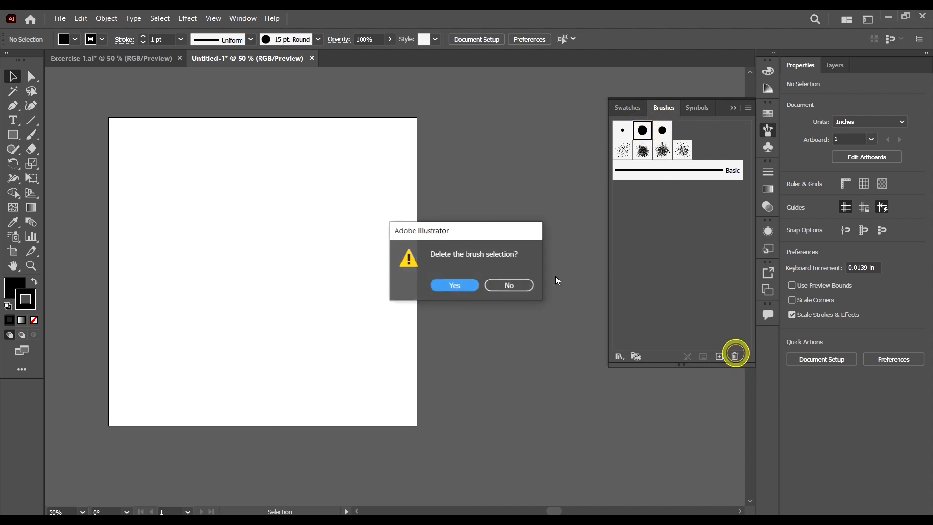
pyautogui.click(458, 285)
pyautogui.click(622, 130)
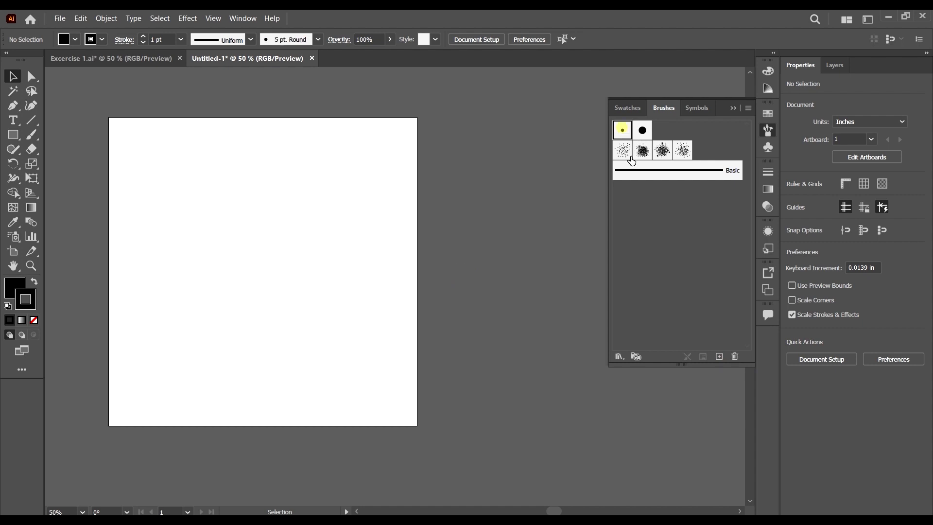
pyautogui.click(733, 355)
pyautogui.click(451, 287)
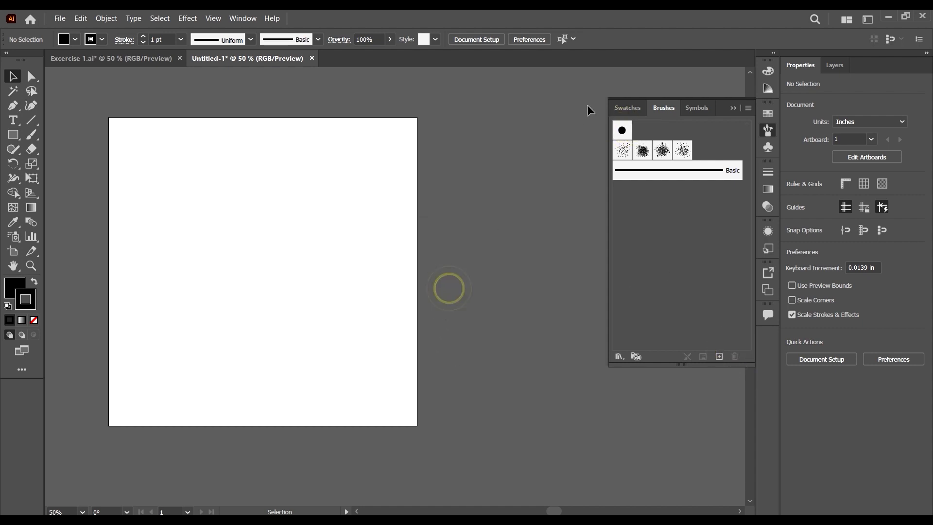
# Step: Check the remaining touch calligraphic brush and the four noise brushes one by one, leaving none of them selected
pyautogui.click(618, 129)
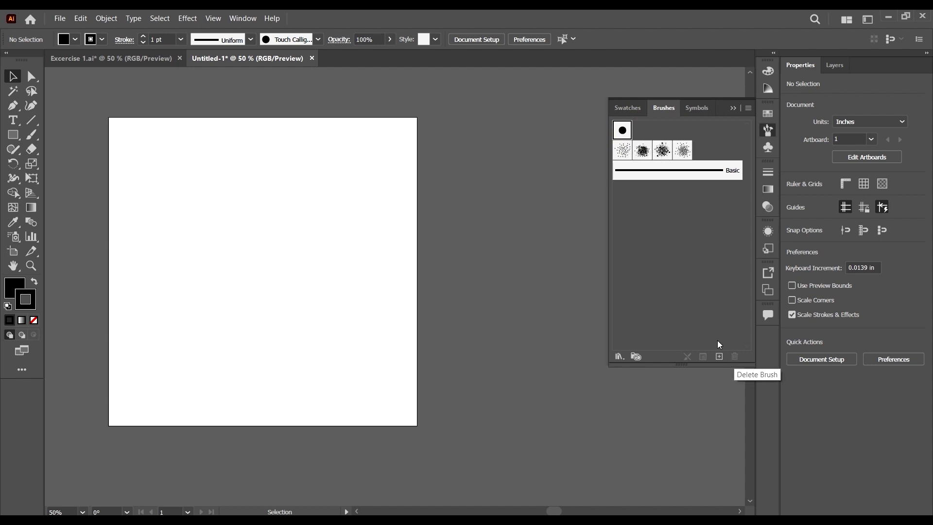
pyautogui.click(622, 150)
pyautogui.click(642, 150)
pyautogui.click(662, 151)
pyautogui.click(683, 151)
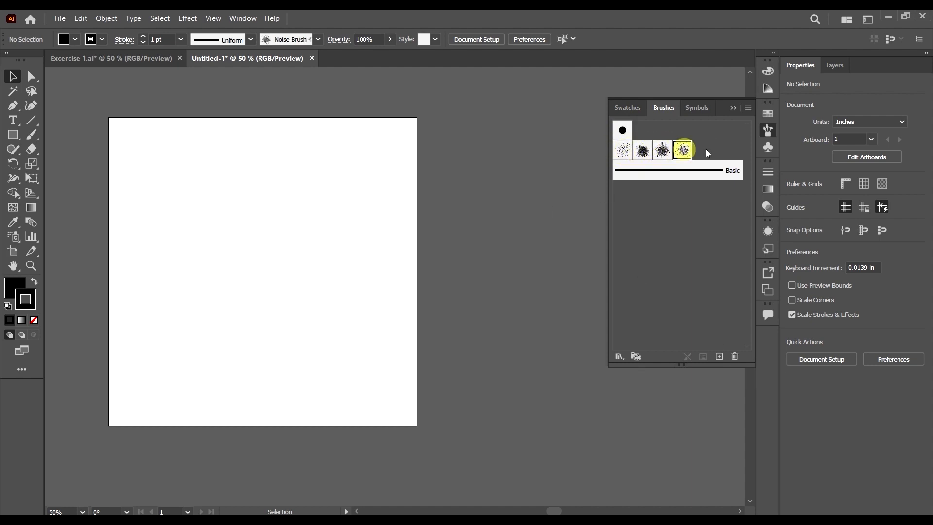
pyautogui.click(708, 148)
pyautogui.click(712, 181)
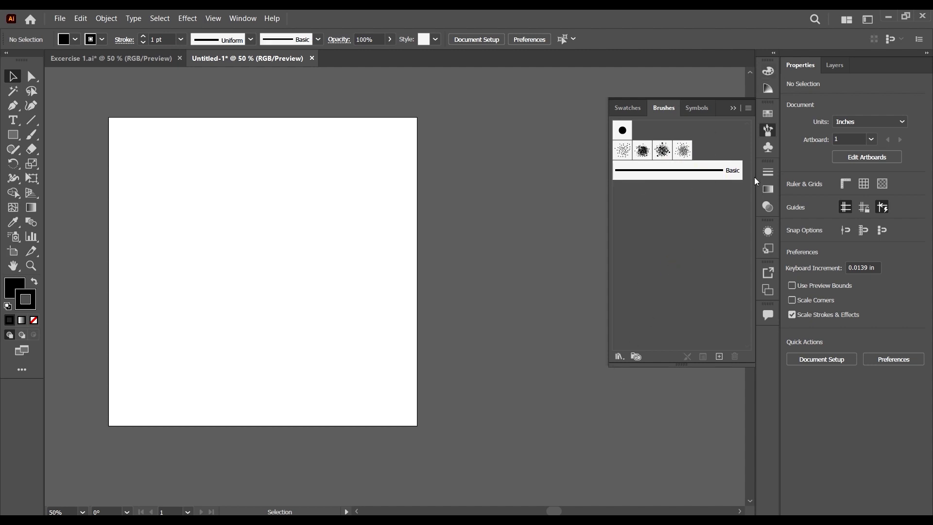
# Step: Start saving the document's brushes as a library, choosing the 3 BRUSHES AND TEXTURES folder as the location
pyautogui.click(625, 358)
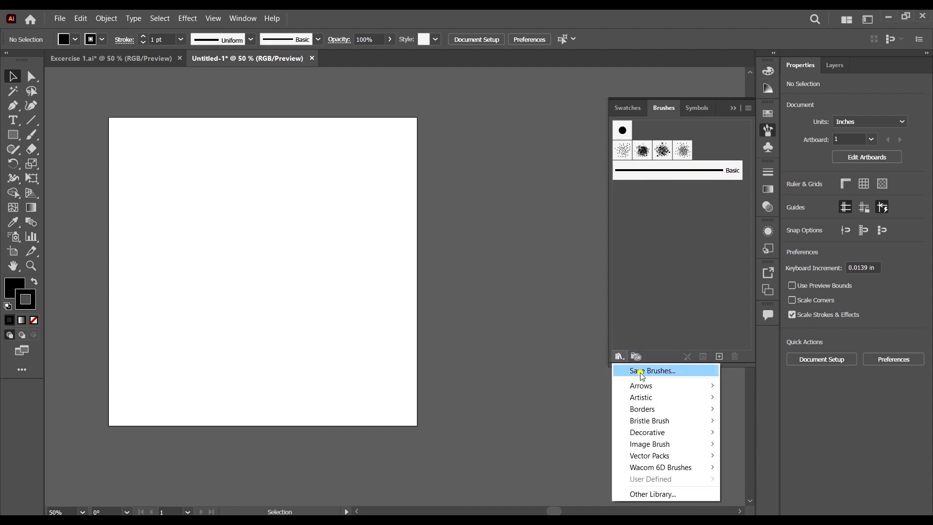
pyautogui.click(642, 373)
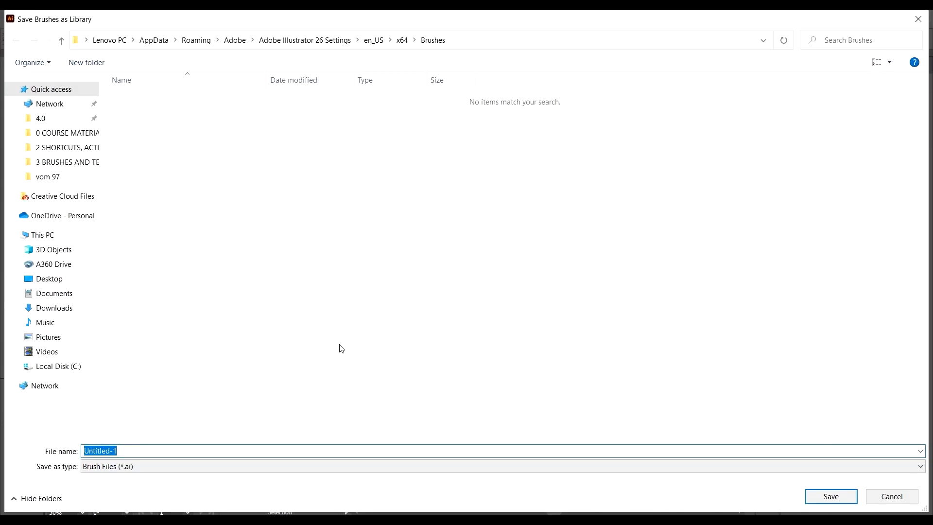
pyautogui.click(68, 162)
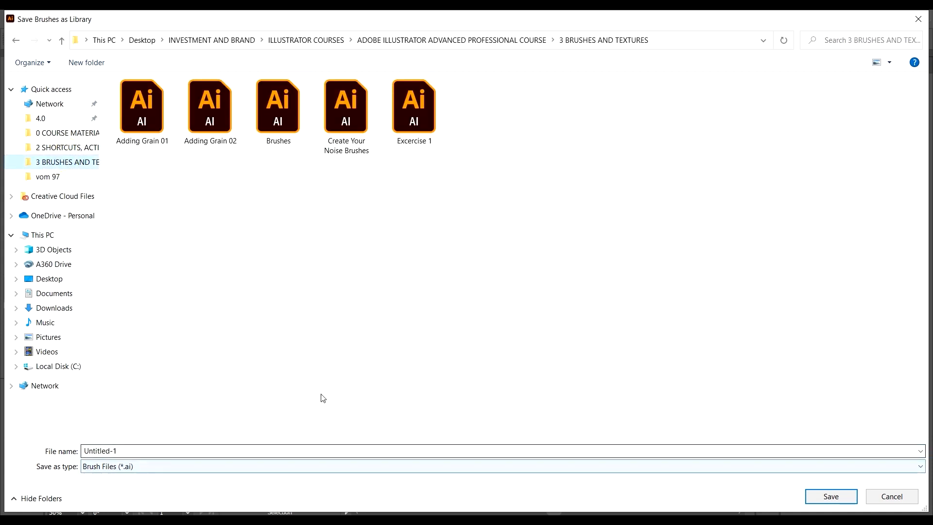
# Step: Create a new folder named Our Custom Made Brush Library inside 3 BRUSHES AND TEXTURES and open it
pyautogui.rightClick(389, 358)
pyautogui.moveTo(419, 399)
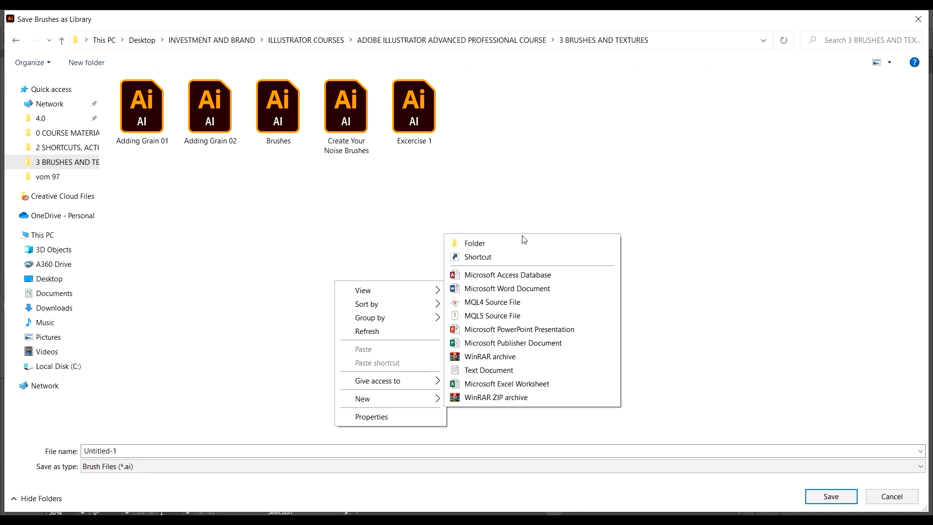
pyautogui.click(494, 246)
pyautogui.write('C')
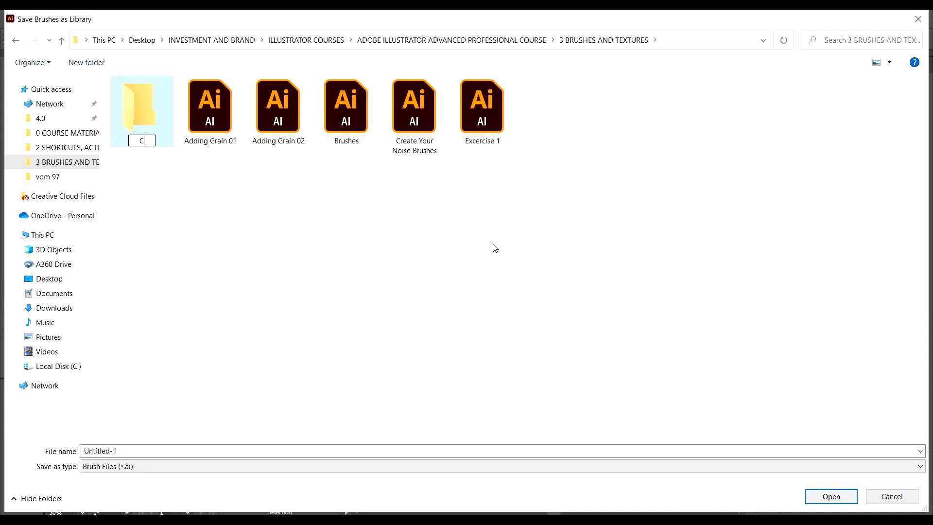
pyautogui.write('ustom Ma')
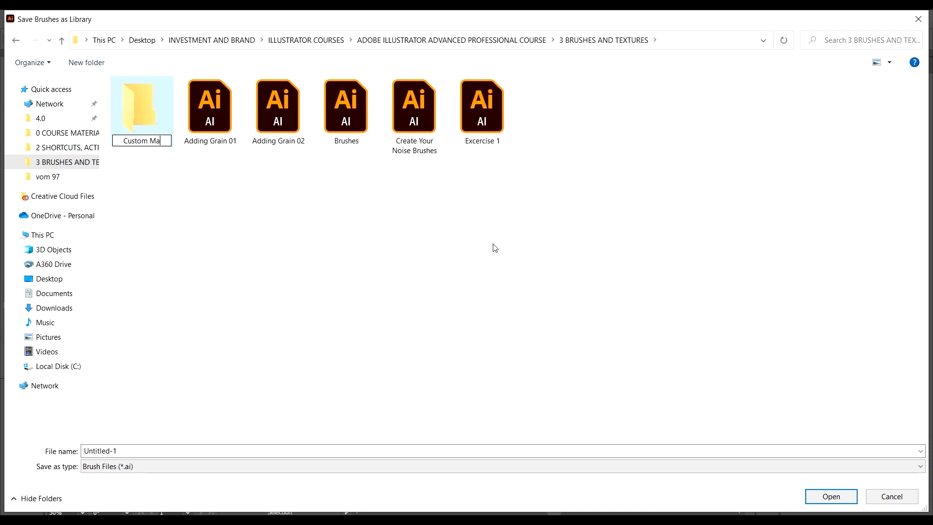
pyautogui.write('de Brush Library')
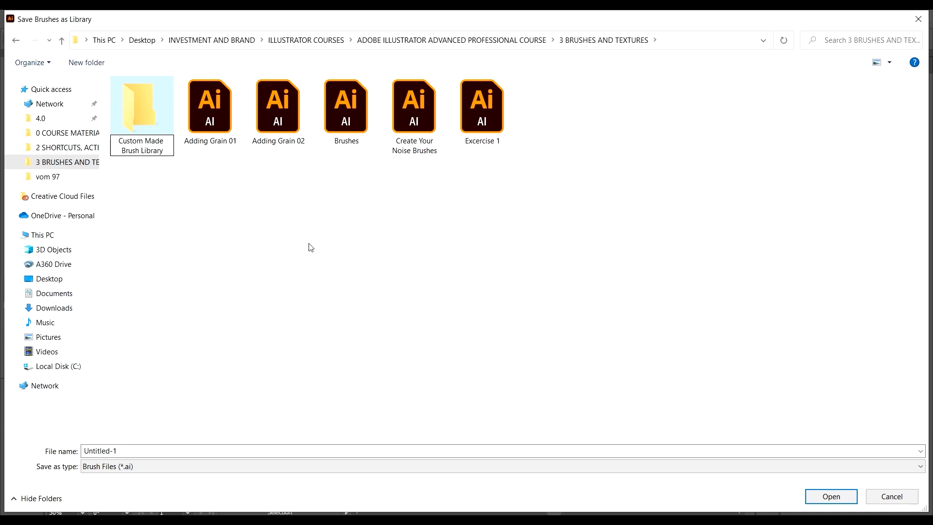
pyautogui.click(121, 142)
pyautogui.write('Our')
pyautogui.click(131, 107)
pyautogui.doubleClick(131, 107)
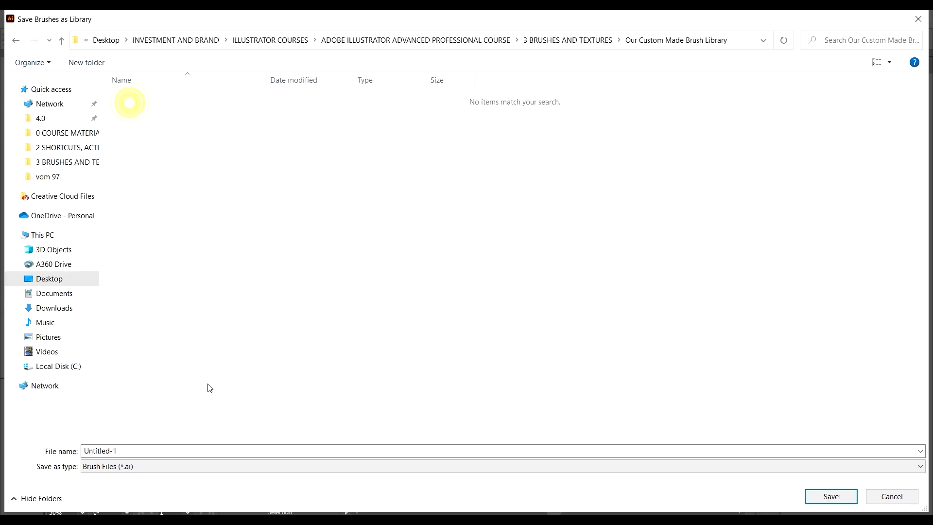
# Step: Name the brush library file Noise Brushes and save it in the Our Custom Made Brush Library folder
pyautogui.click(206, 451)
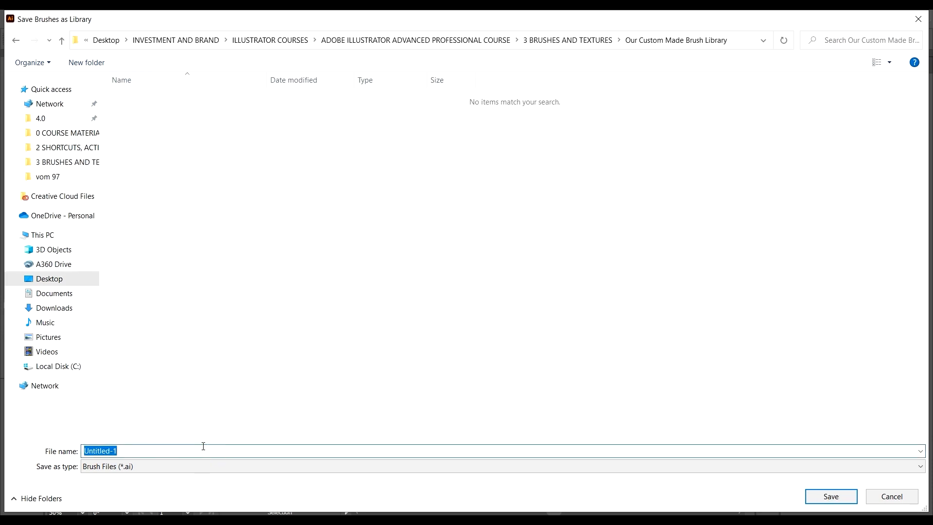
pyautogui.write('Noise Brushes')
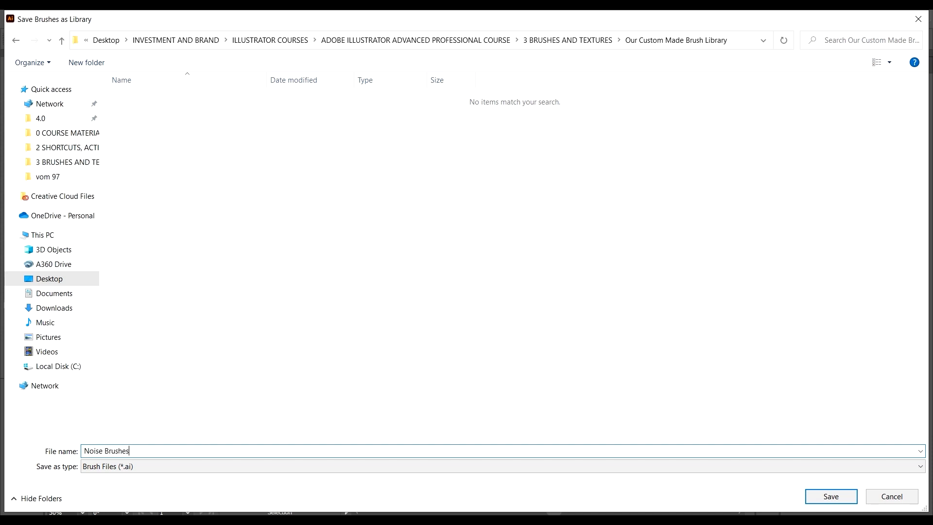
pyautogui.click(831, 496)
pyautogui.scroll(-2, 367, 80)
pyautogui.scroll(3, 367, 81)
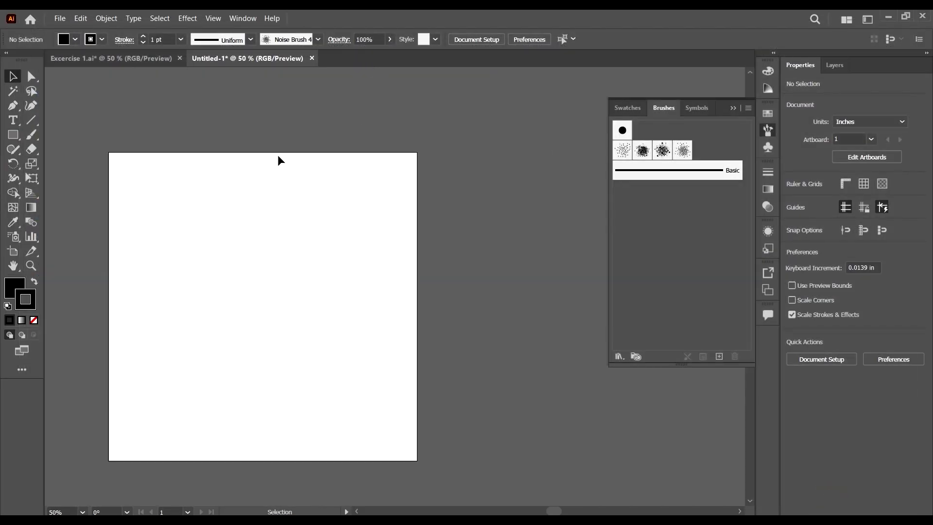
pyautogui.hscroll(-4, 279, 158)
pyautogui.scroll(1, 363, 225)
pyautogui.scroll(-1, 374, 239)
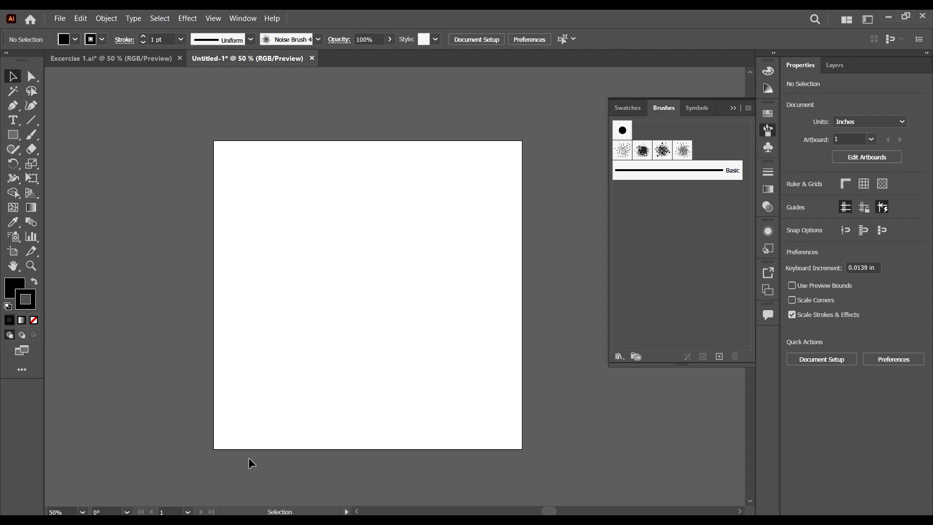
# Step: Switch to File Explorer and check the Noise Brushes file in the Our Custom Made Brush Library folder, showing it as a large icon
pyautogui.hotkey('alt', 'Tab')
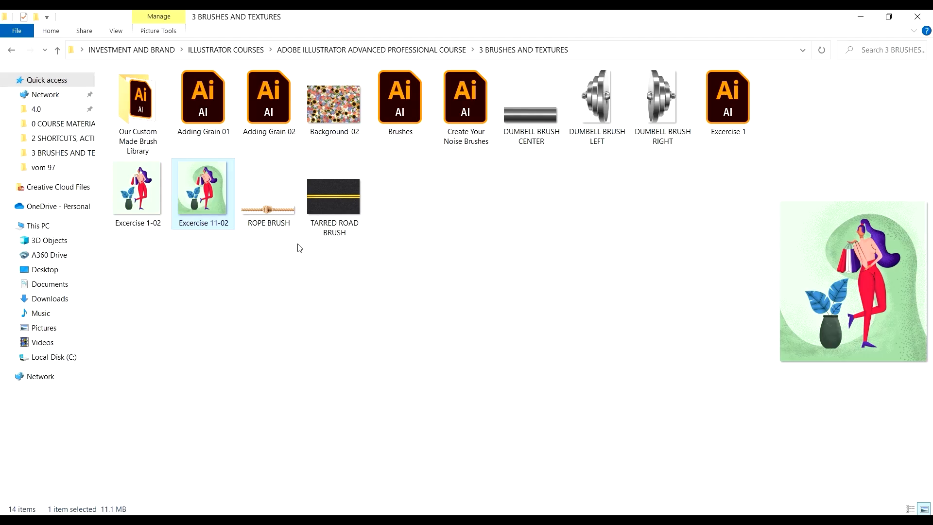
pyautogui.doubleClick(141, 112)
pyautogui.click(144, 90)
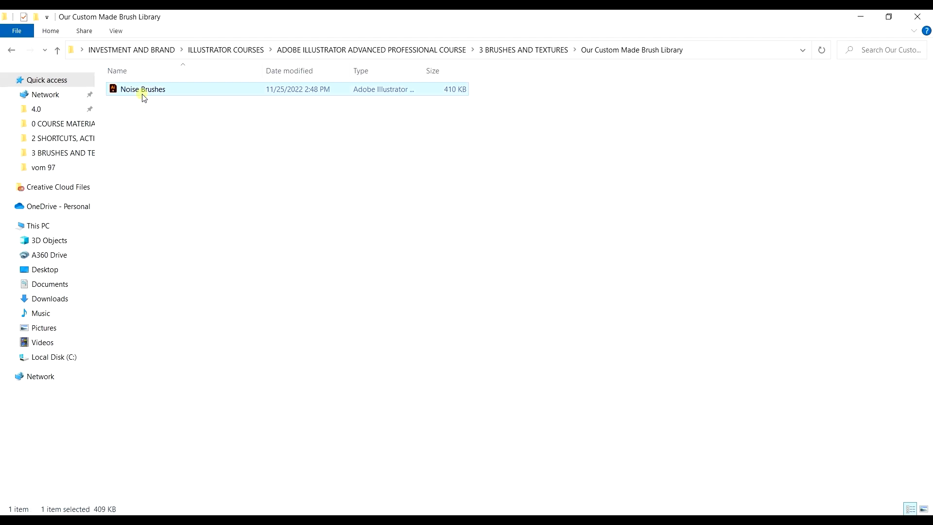
pyautogui.rightClick(295, 166)
pyautogui.moveTo(327, 175)
pyautogui.click(483, 186)
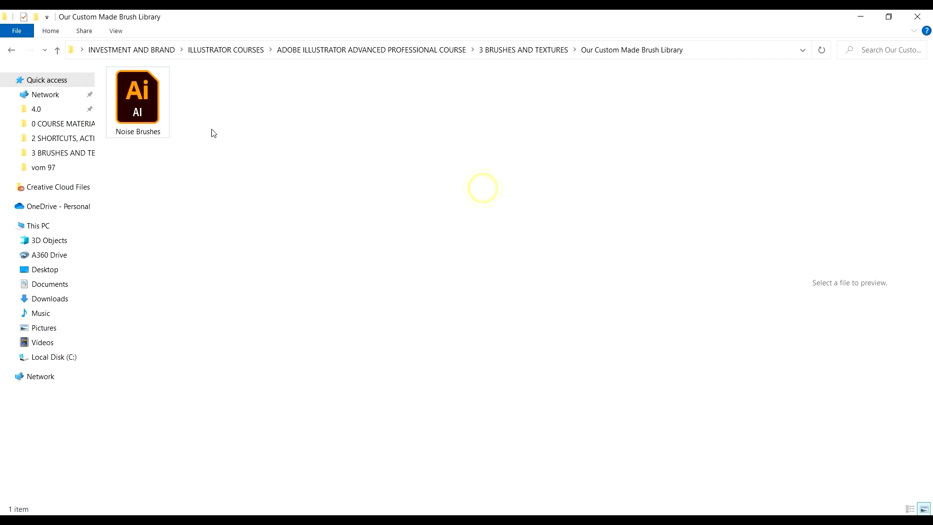
pyautogui.click(162, 112)
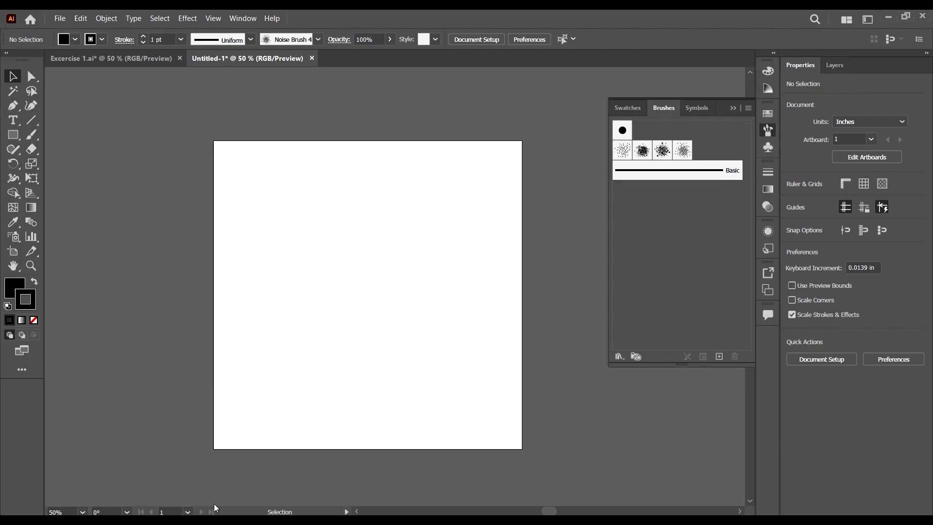
# Step: Close the Untitled-1 document in Illustrator without saving its changes
pyautogui.click(313, 58)
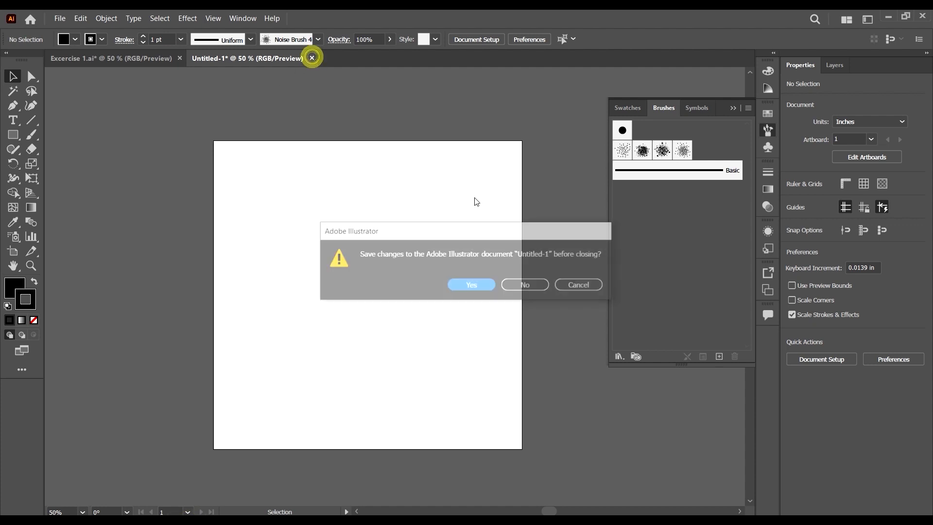
pyautogui.click(536, 285)
pyautogui.scroll(-2, 571, 223)
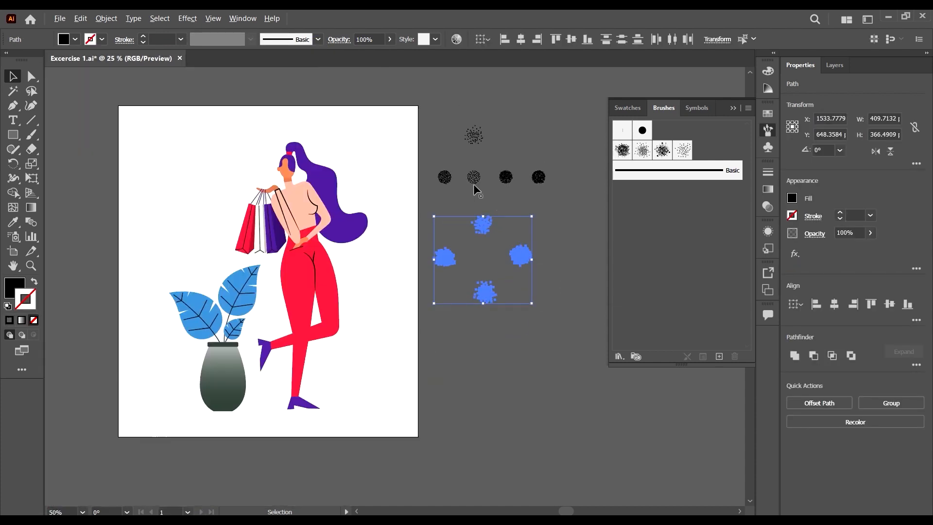
# Step: Create a new 9 x 9 in RGB document with one artboard and 300 ppi raster effects
pyautogui.click(60, 18)
pyautogui.click(68, 29)
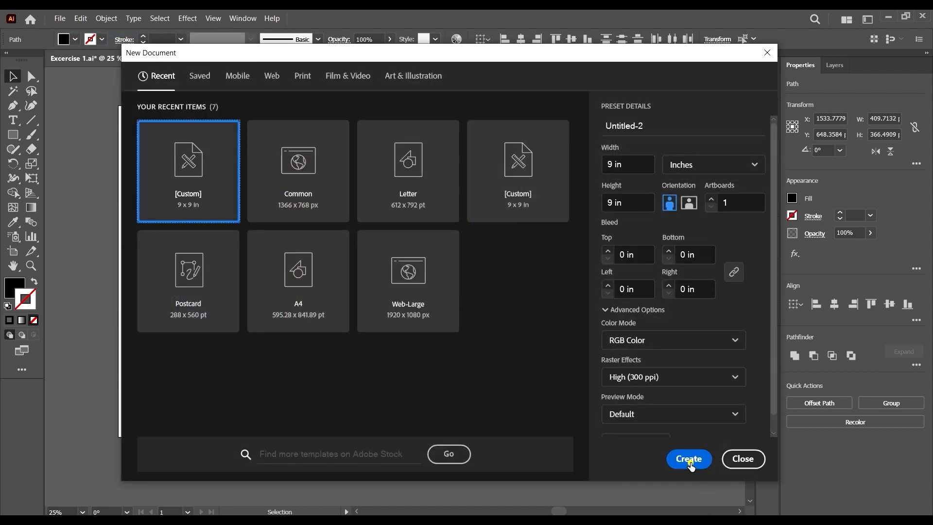
pyautogui.click(690, 462)
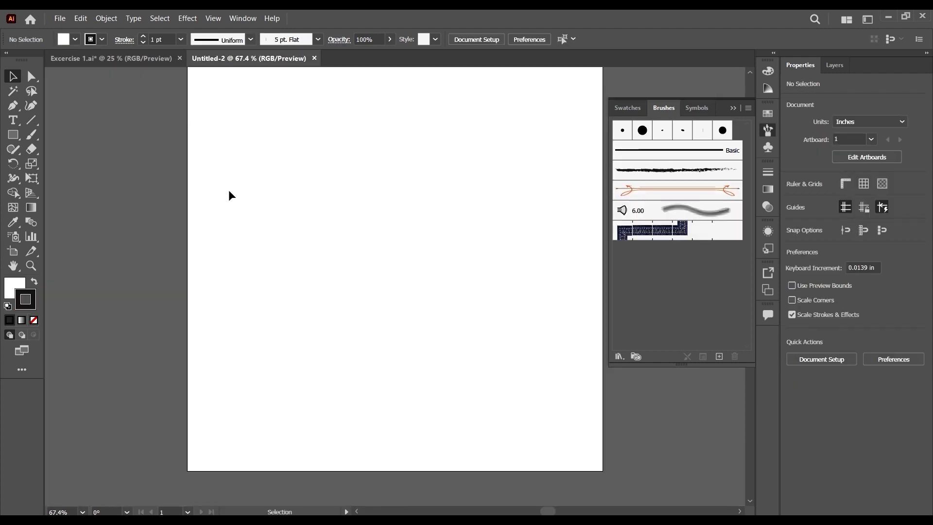
# Step: Draw a circle about 8.1 in across with the Ellipse tool and centre it horizontally on the artboard
pyautogui.moveTo(11, 135); pyautogui.dragTo(59, 162)
pyautogui.moveTo(229, 183); pyautogui.dragTo(414, 311)
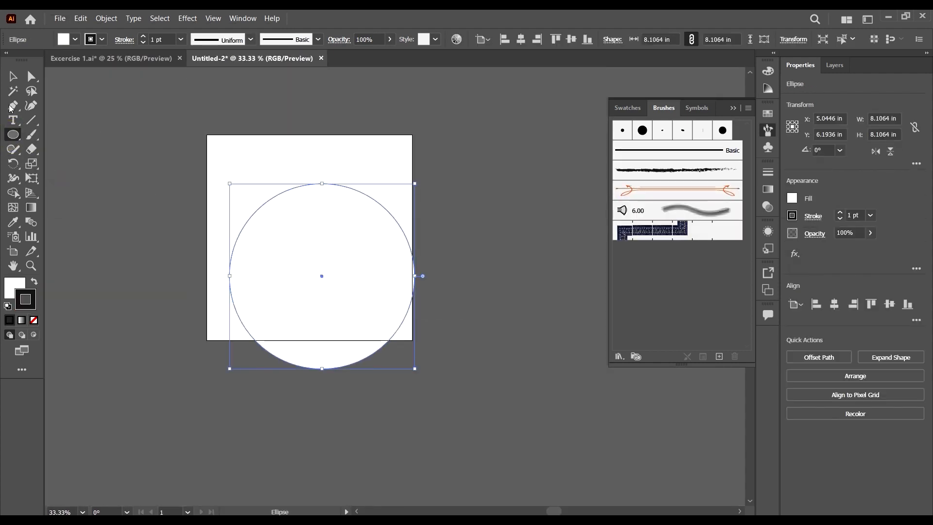
pyautogui.click(13, 76)
pyautogui.moveTo(352, 245); pyautogui.dragTo(339, 216)
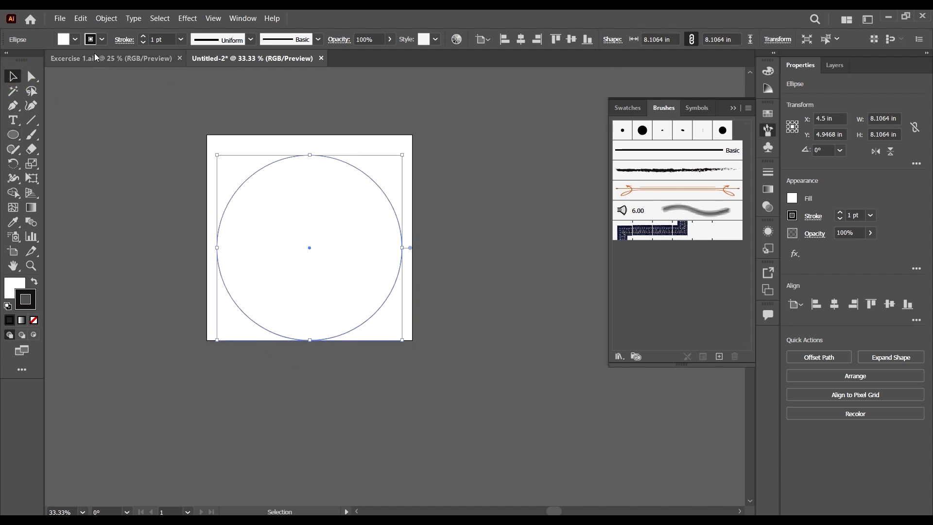
# Step: Remove the circle's stroke and give it a light blue fill
pyautogui.click(100, 38)
pyautogui.click(8, 60)
pyautogui.click(74, 39)
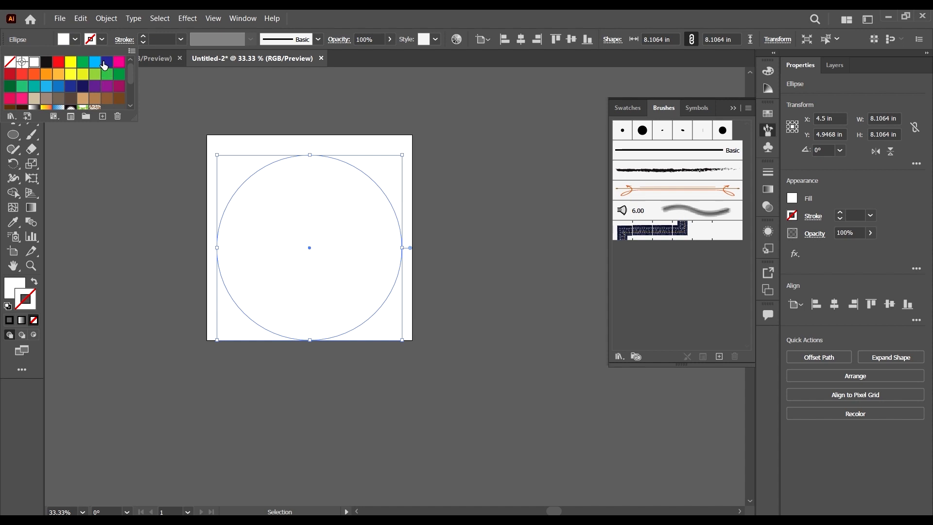
pyautogui.click(96, 63)
pyautogui.click(461, 320)
# Step: Shift the blue circle up and scale it down slightly so it sits fully inside the artboard, then deselect it
pyautogui.moveTo(384, 247); pyautogui.dragTo(386, 237)
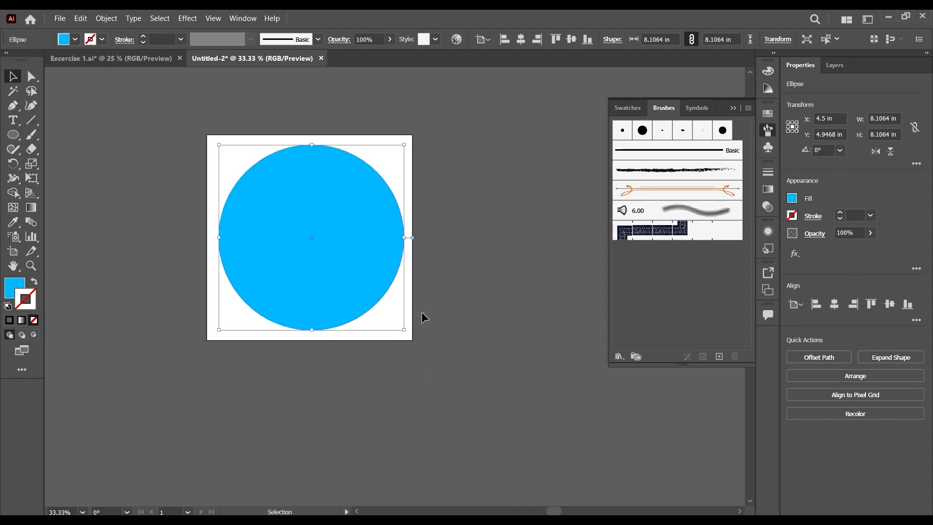
pyautogui.moveTo(404, 329); pyautogui.dragTo(397, 322)
pyautogui.click(444, 335)
pyautogui.moveTo(341, 260); pyautogui.dragTo(343, 261)
pyautogui.click(460, 323)
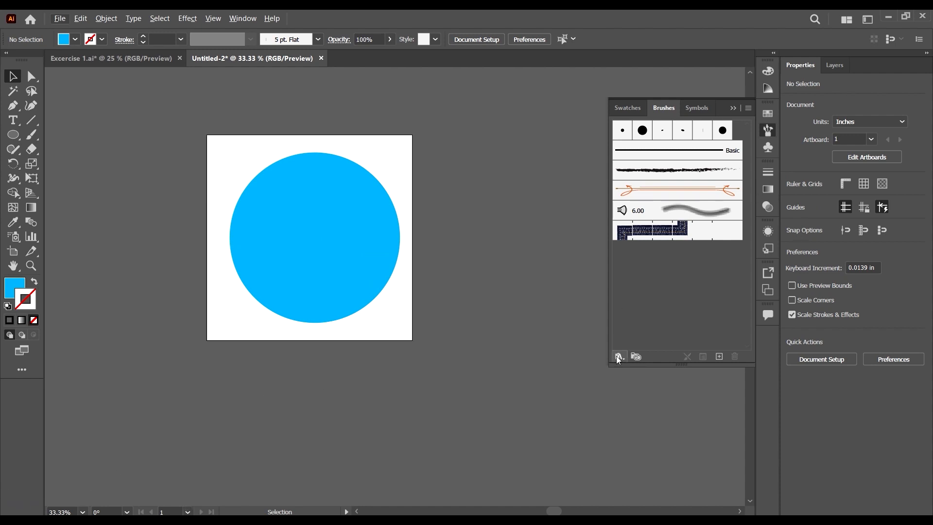
pyautogui.scroll(1, 433, 304)
pyautogui.scroll(-2, 219, 459)
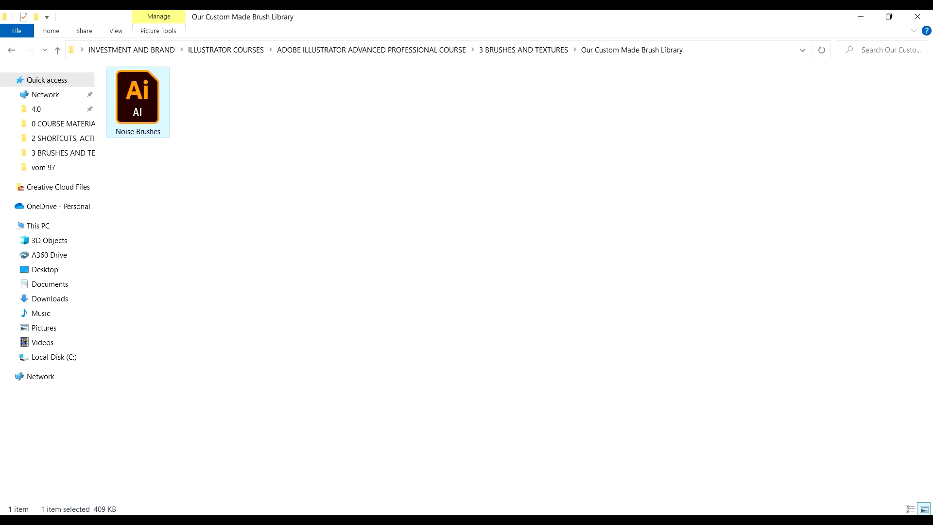
pyautogui.moveTo(139, 116)
pyautogui.mouseDown()
pyautogui.moveTo(325, 376)
pyautogui.moveTo(187, 514)
pyautogui.moveTo(543, 228)
pyautogui.moveTo(451, 248)
pyautogui.mouseUp()
pyautogui.press('Delete')
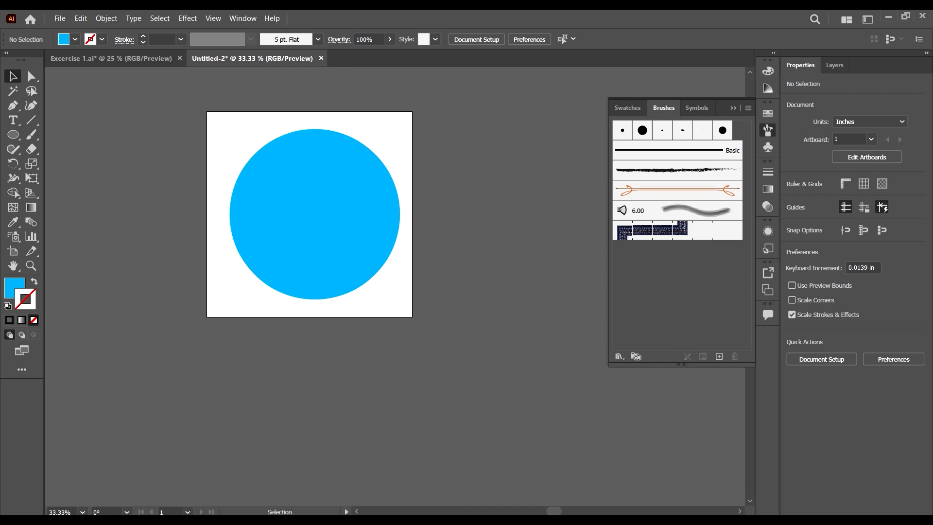
# Step: Open the Noise Brushes file from File Explorer as its own Illustrator document and select each of its four noise brushes in turn
pyautogui.click(889, 17)
pyautogui.moveTo(124, 106)
pyautogui.mouseDown()
pyautogui.moveTo(203, 511)
pyautogui.moveTo(192, 508)
pyautogui.moveTo(681, 325)
pyautogui.moveTo(701, 278)
pyautogui.moveTo(698, 287)
pyautogui.moveTo(707, 289)
pyautogui.mouseUp()
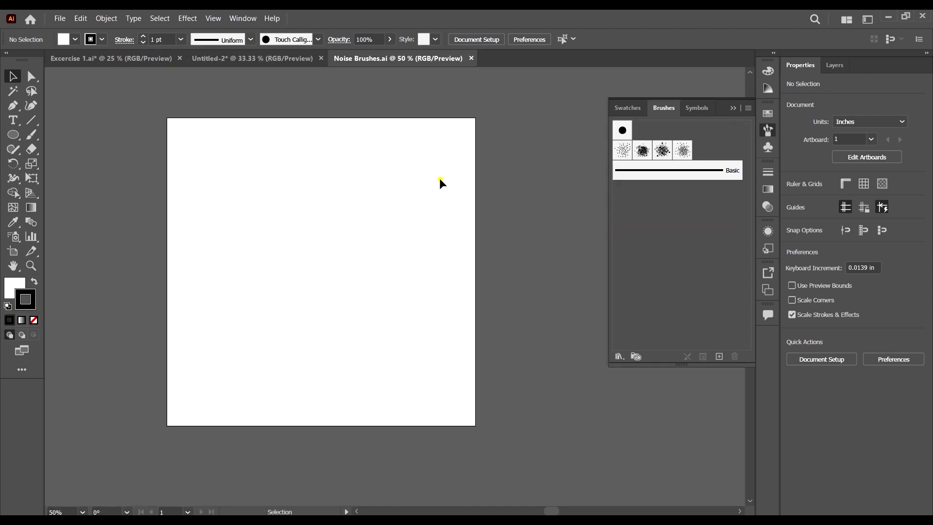
pyautogui.click(686, 155)
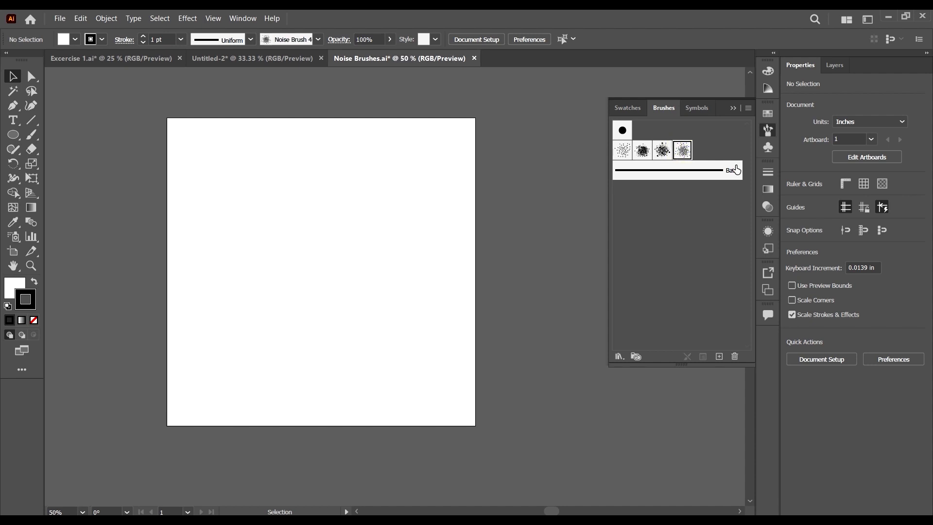
pyautogui.click(663, 150)
pyautogui.click(642, 151)
pyautogui.click(623, 151)
# Step: Draw a circle on the Noise Brushes artboard, move it up and scale it to about 6.09 in across
pyautogui.scroll(-2, 467, 248)
pyautogui.scroll(3, 500, 262)
pyautogui.scroll(-2, 501, 260)
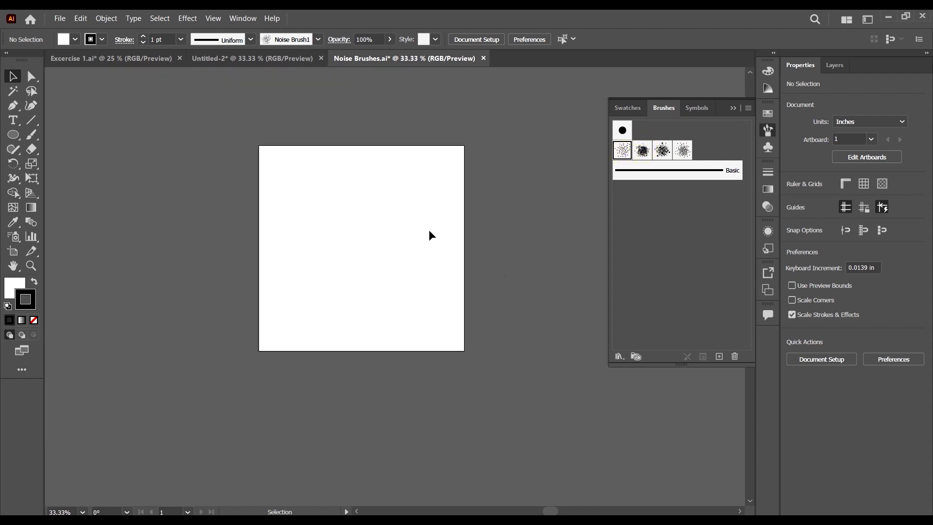
pyautogui.scroll(1, 500, 267)
pyautogui.scroll(2, 433, 250)
pyautogui.scroll(-2, 481, 281)
pyautogui.scroll(-1, 232, 241)
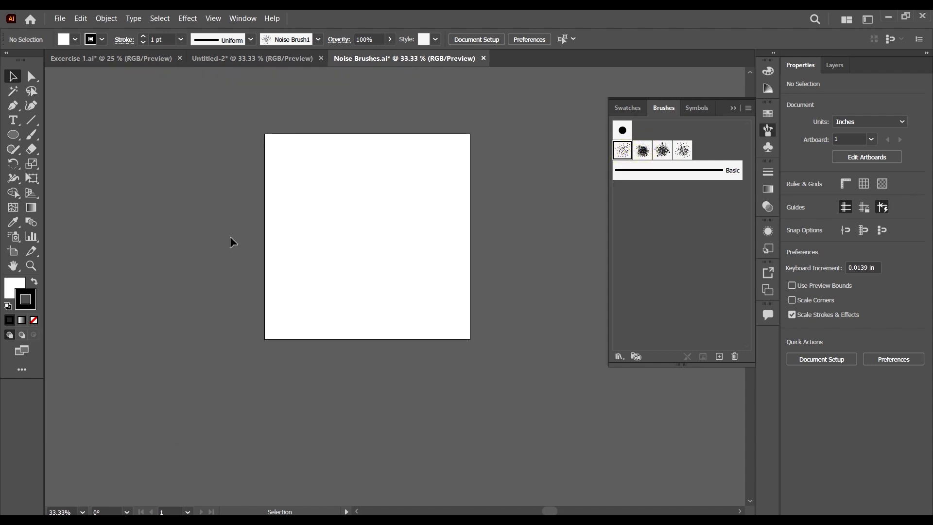
pyautogui.scroll(1, 339, 244)
pyautogui.click(14, 134)
pyautogui.moveTo(315, 216); pyautogui.dragTo(447, 348)
pyautogui.press('v')
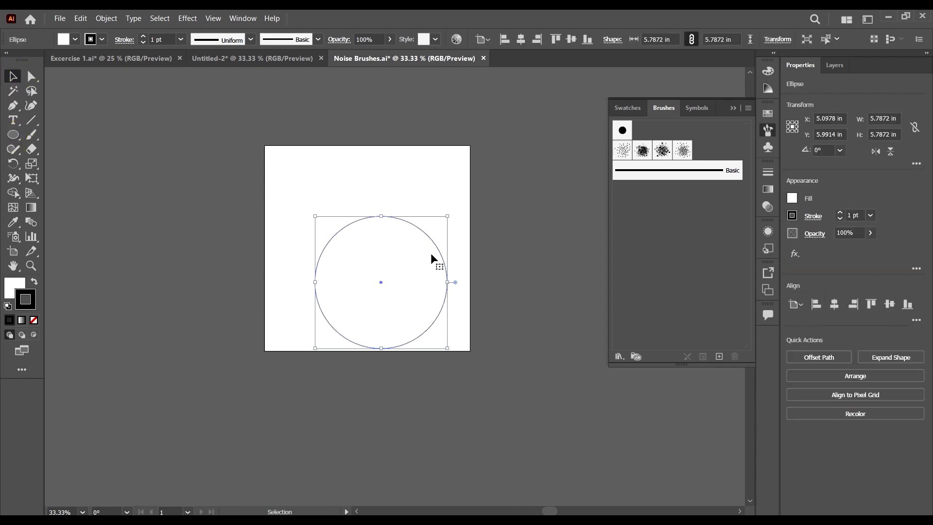
pyautogui.moveTo(430, 253); pyautogui.dragTo(431, 216)
pyautogui.moveTo(447, 179); pyautogui.dragTo(451, 175)
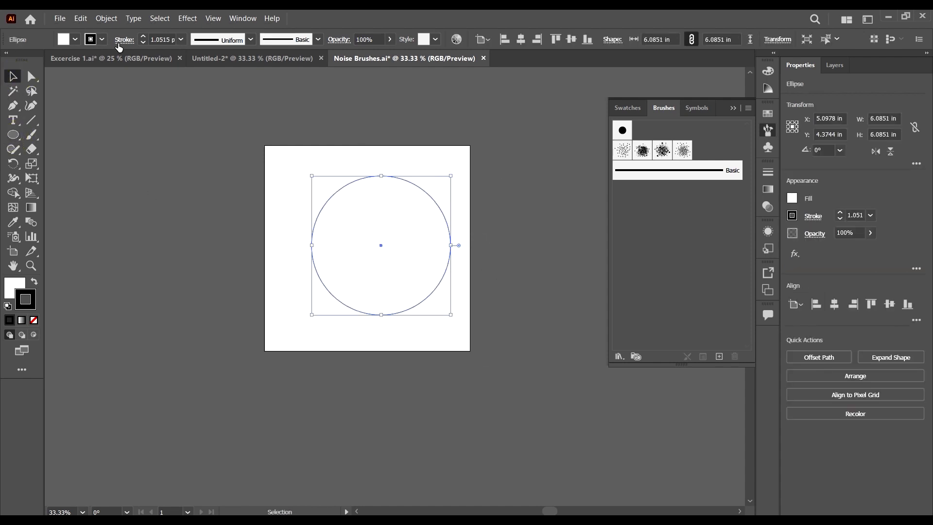
# Step: Fill the circle with the dark red colour 7F1414
pyautogui.click(76, 39)
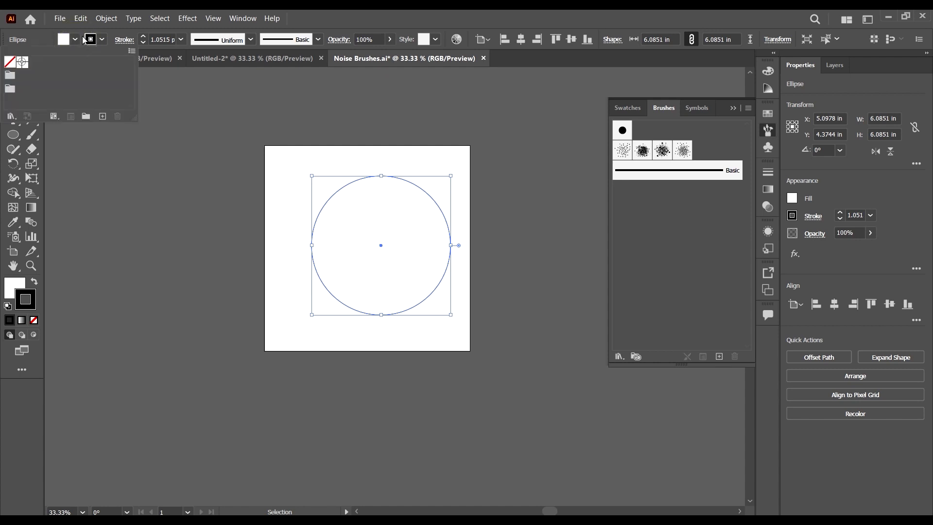
pyautogui.click(76, 39)
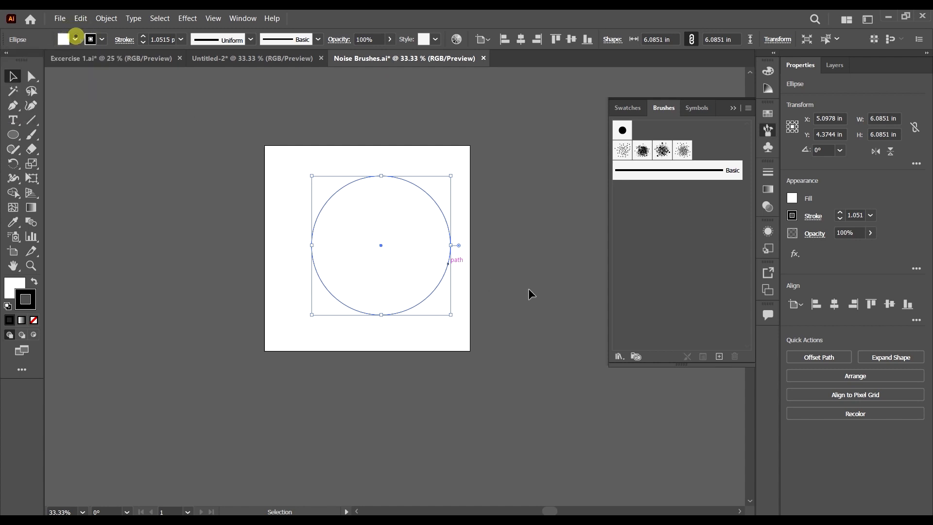
pyautogui.doubleClick(18, 286)
pyautogui.click(650, 302)
pyautogui.moveTo(650, 302); pyautogui.dragTo(669, 295)
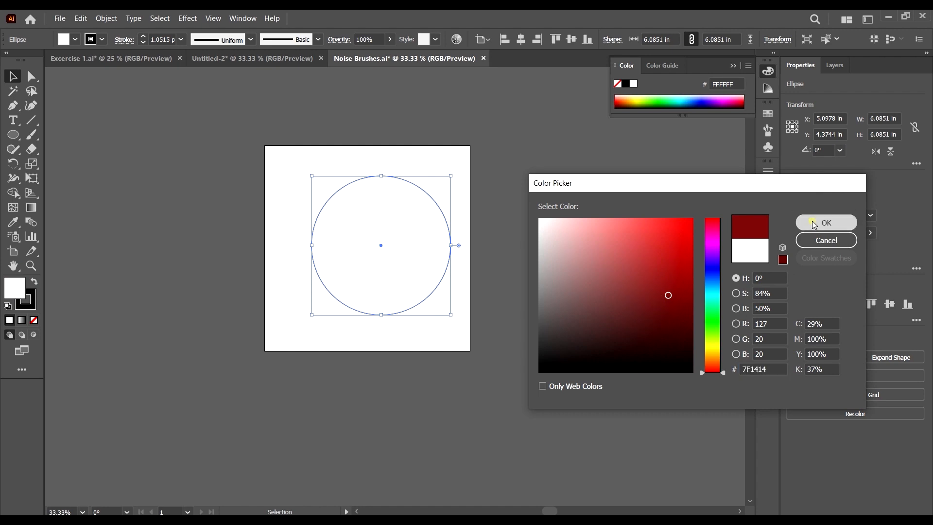
pyautogui.click(814, 223)
# Step: Turn on Draw Inside for the red circle and paint black noise shading along its lower-right side with Noise Brush 4
pyautogui.click(768, 129)
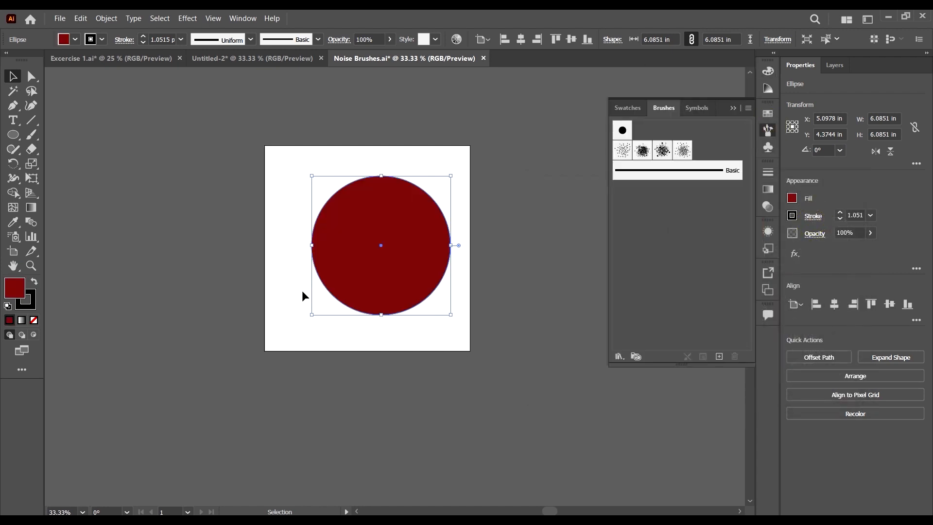
pyautogui.click(129, 314)
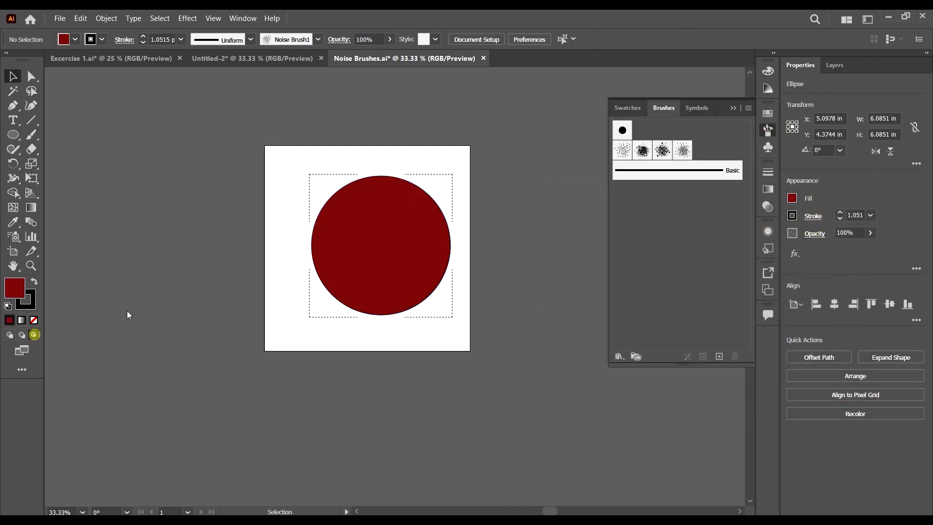
pyautogui.click(681, 150)
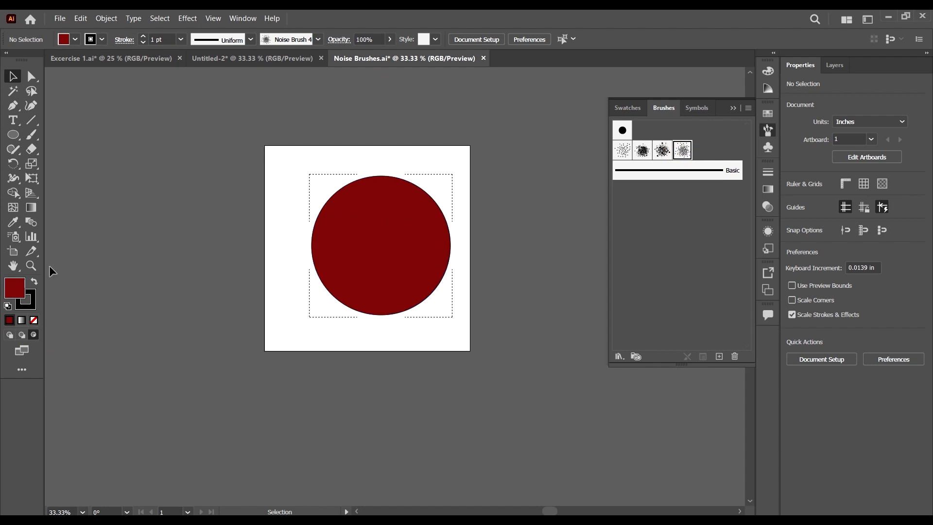
pyautogui.click(32, 135)
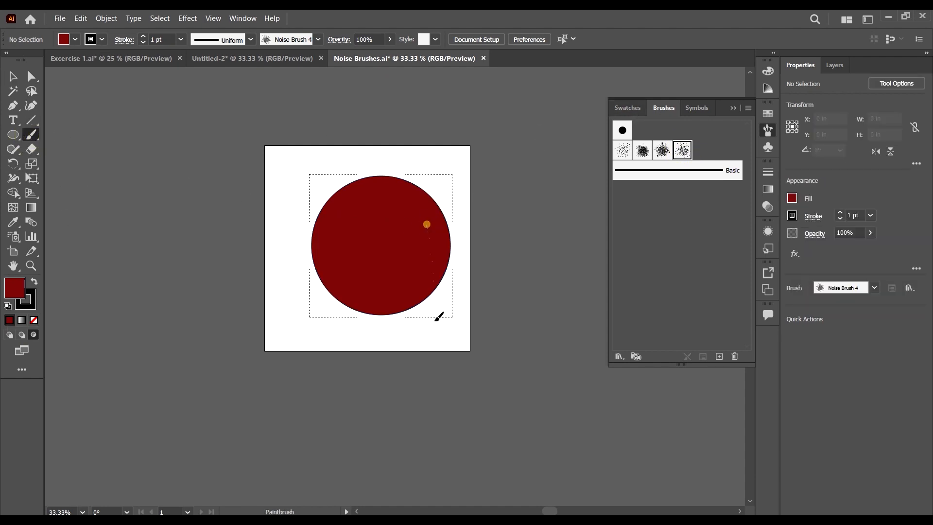
pyautogui.moveTo(436, 320)
pyautogui.mouseDown()
pyautogui.moveTo(437, 291)
pyautogui.moveTo(404, 312)
pyautogui.mouseUp()
pyautogui.moveTo(441, 216)
pyautogui.mouseDown()
pyautogui.moveTo(440, 246)
pyautogui.moveTo(376, 311)
pyautogui.mouseUp()
pyautogui.moveTo(426, 204)
pyautogui.mouseDown()
pyautogui.moveTo(433, 219)
pyautogui.moveTo(389, 311)
pyautogui.mouseUp()
pyautogui.moveTo(437, 275)
pyautogui.mouseDown()
pyautogui.moveTo(445, 239)
pyautogui.moveTo(422, 291)
pyautogui.moveTo(436, 274)
pyautogui.moveTo(428, 225)
pyautogui.mouseUp()
pyautogui.click(446, 246)
pyautogui.click(422, 292)
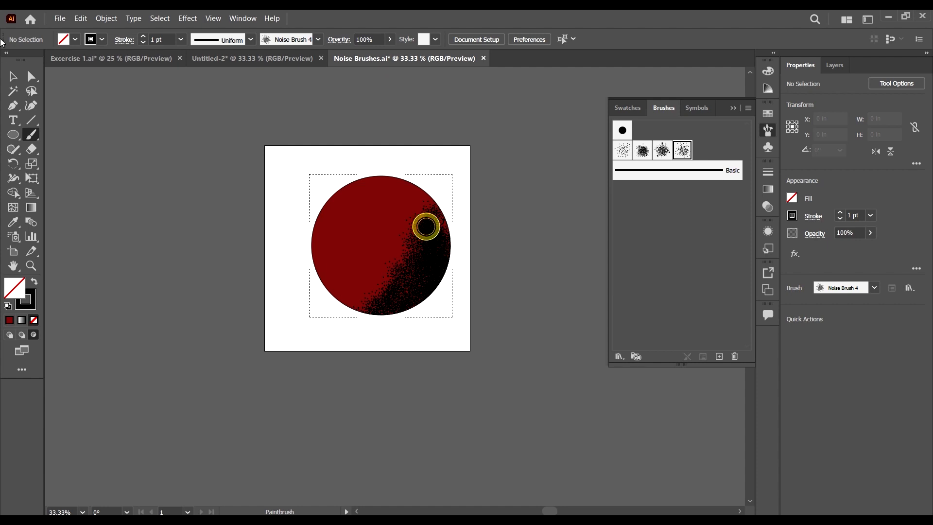
pyautogui.click(16, 75)
pyautogui.click(131, 122)
# Step: Close the Noise Brushes and Untitled-2 documents without saving their changes
pyautogui.scroll(2, 413, 239)
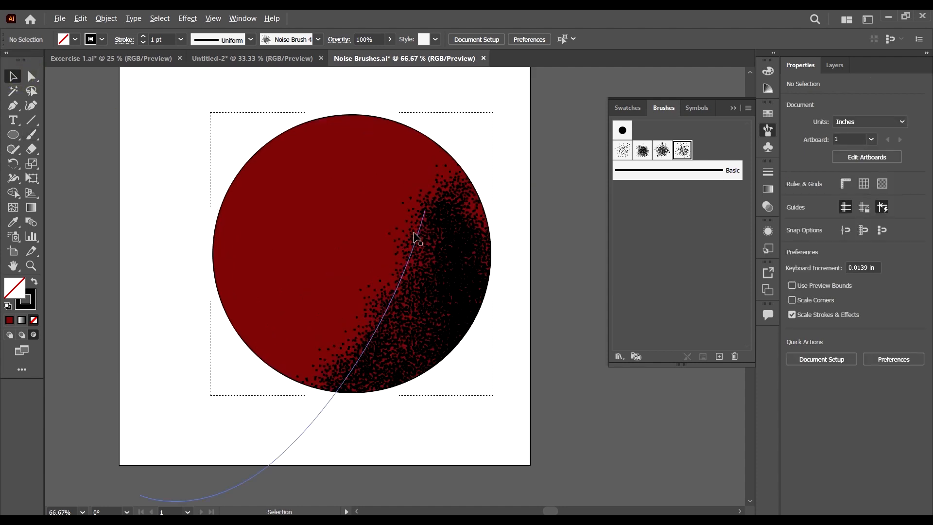
pyautogui.scroll(-1, 434, 208)
pyautogui.scroll(1, 496, 88)
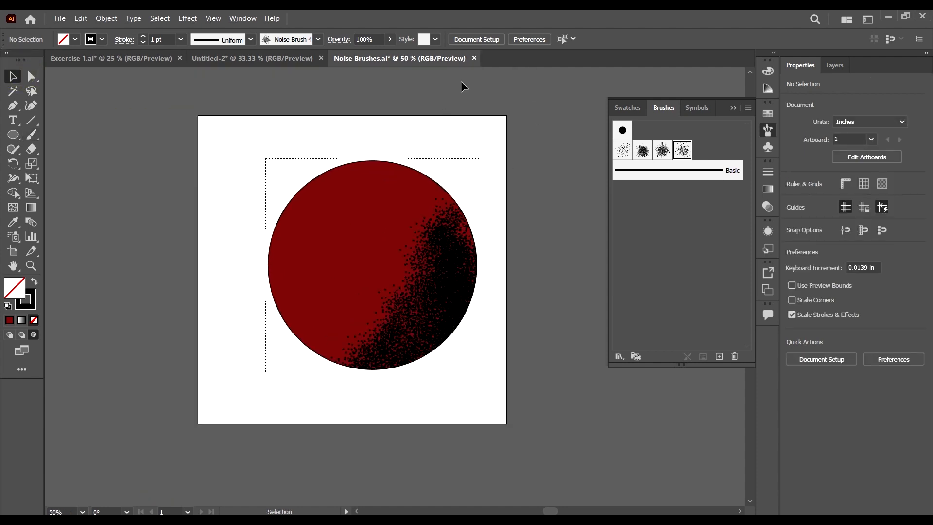
pyautogui.click(475, 59)
pyautogui.click(544, 283)
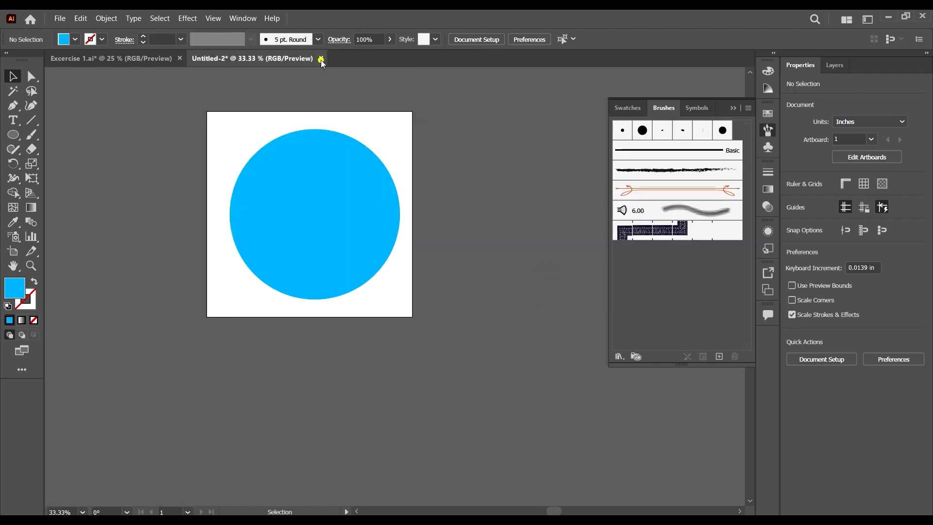
pyautogui.click(321, 58)
pyautogui.click(535, 285)
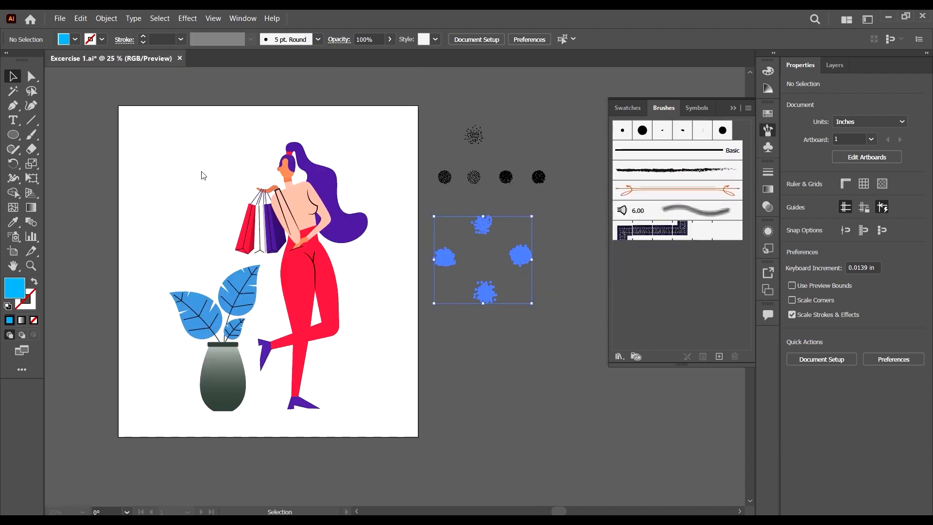
# Step: Deselect the four noise shapes beside the illustration in the Excercise 1 document
pyautogui.scroll(2, 414, 245)
pyautogui.hscroll(-3, 407, 238)
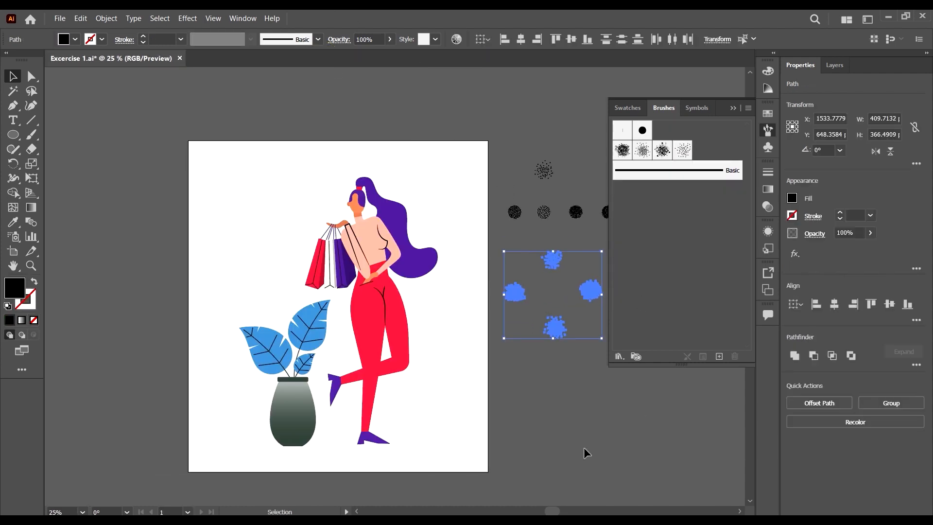
pyautogui.click(566, 427)
pyautogui.hscroll(2, 381, 337)
pyautogui.scroll(-1, 362, 263)
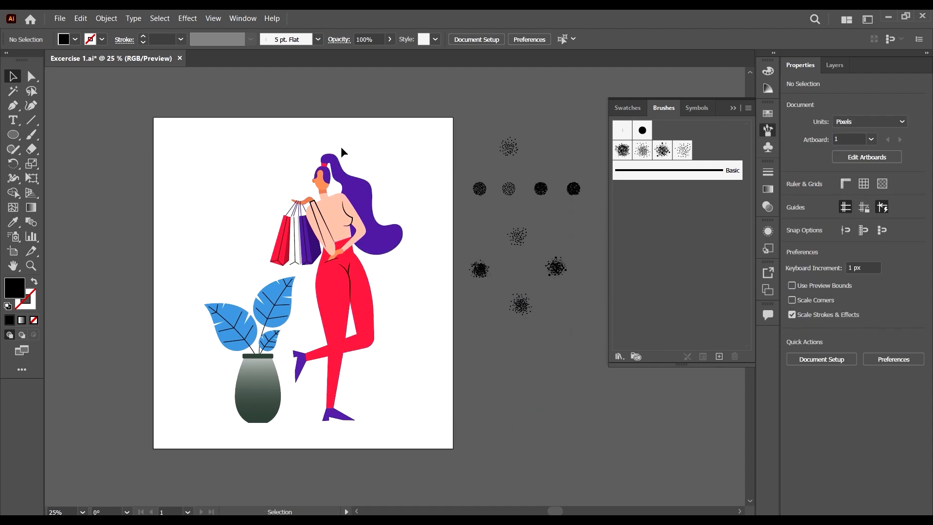
pyautogui.hscroll(5, 357, 279)
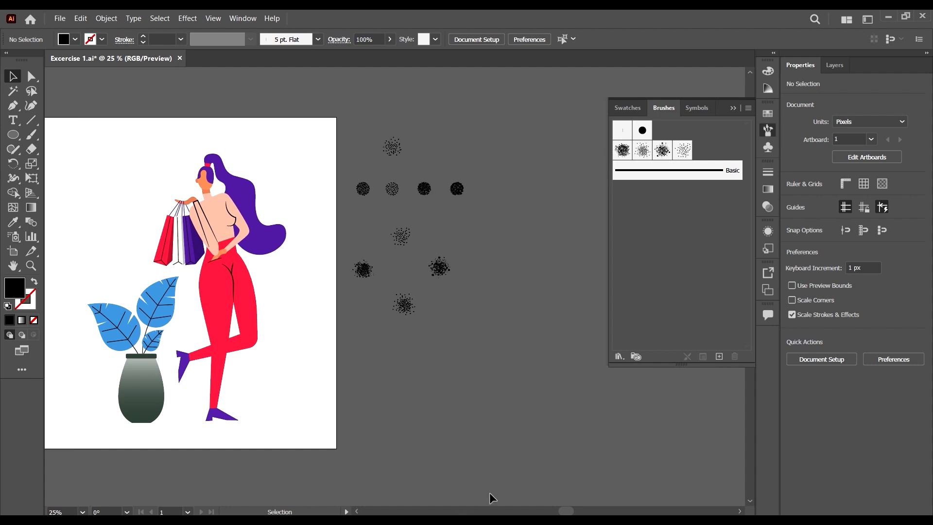
# Step: Switch to the image viewer and examine the noise shading in the finished reference Excercise 1-02.jpg, then return to Illustrator
pyautogui.click(102, 461)
pyautogui.scroll(5, 541, 128)
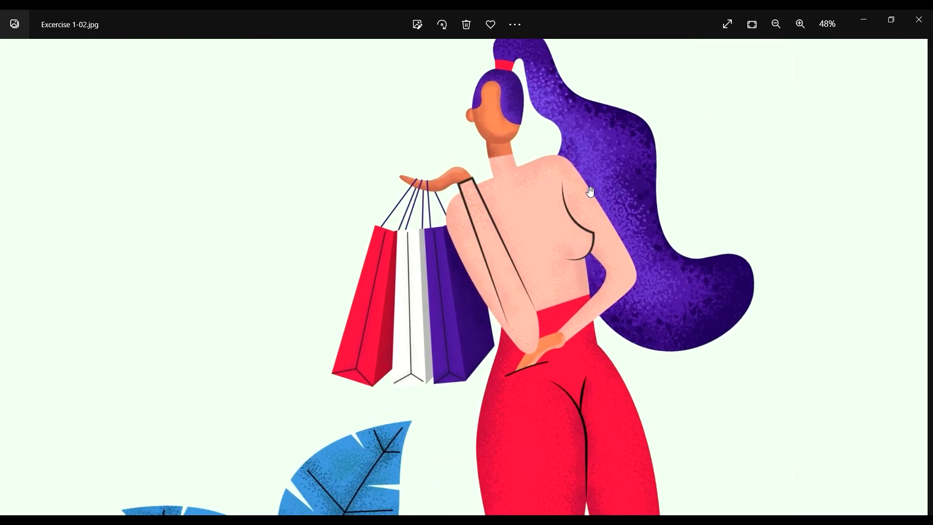
pyautogui.scroll(-5, 598, 223)
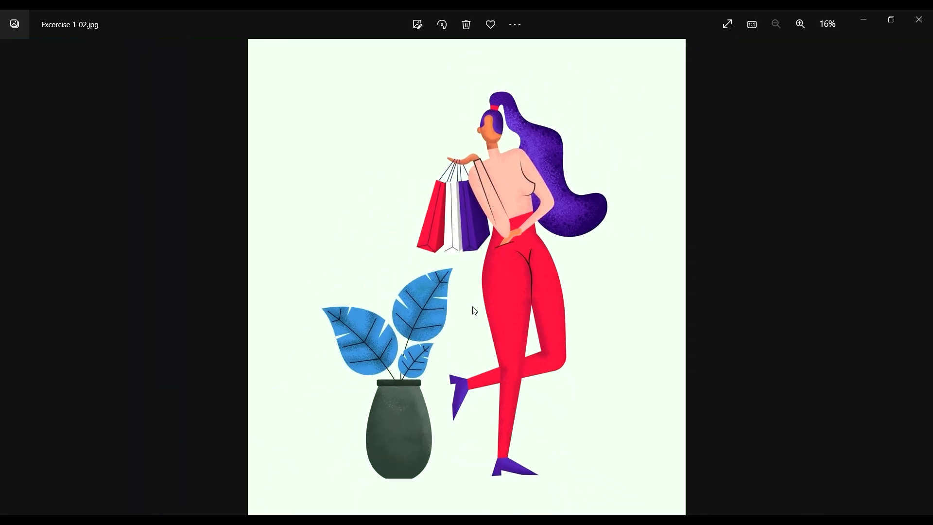
pyautogui.click(267, 514)
# Step: Duplicate Artboard 1 together with its woman-and-plant artwork, placing the copy on the far side of the loose noise shapes
pyautogui.hscroll(1, 322, 325)
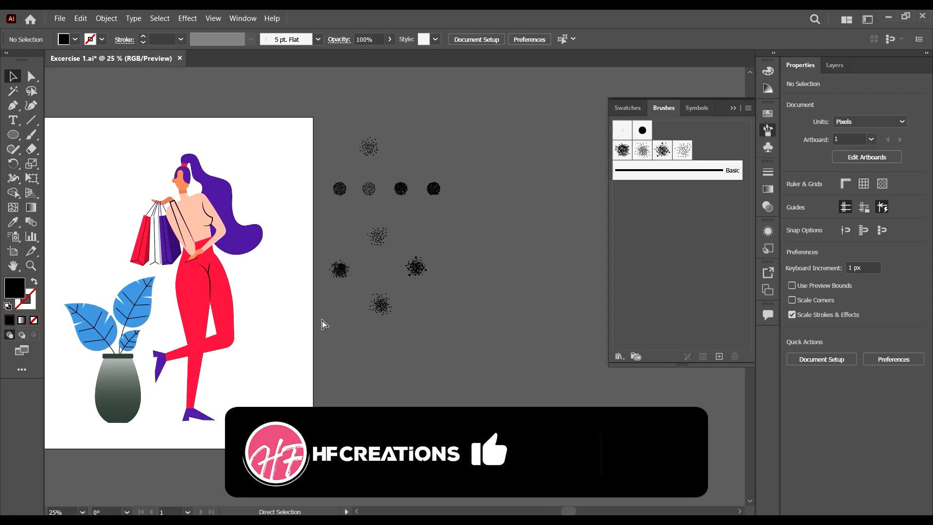
pyautogui.scroll(-1, 357, 308)
pyautogui.click(453, 362)
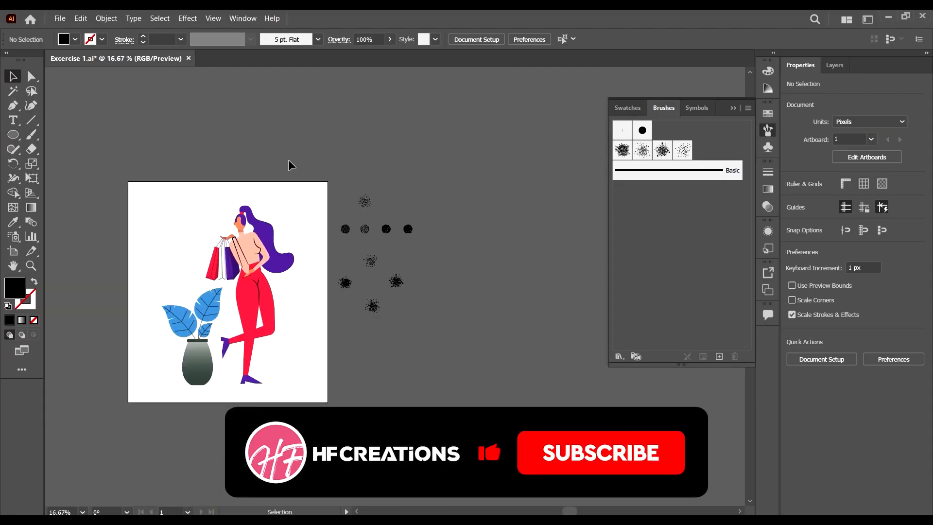
pyautogui.click(12, 251)
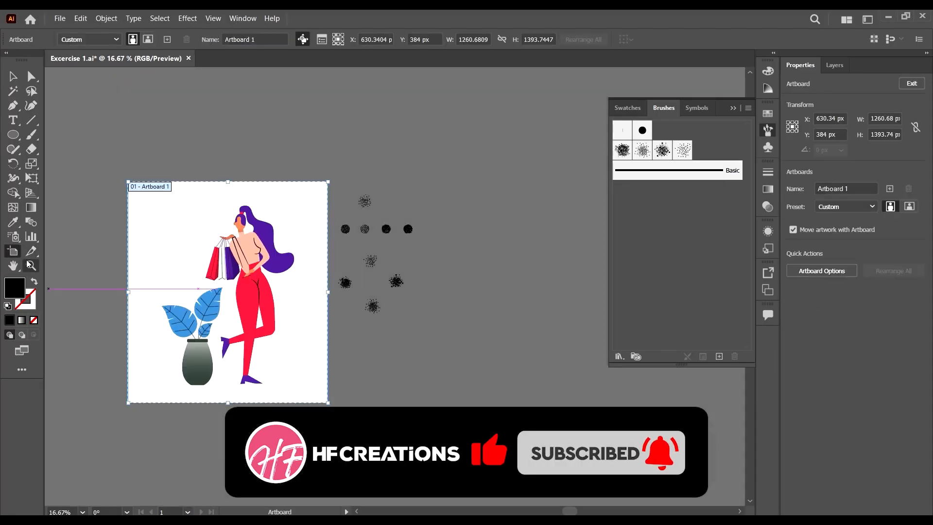
pyautogui.moveTo(155, 209); pyautogui.dragTo(435, 244)
pyautogui.click(10, 75)
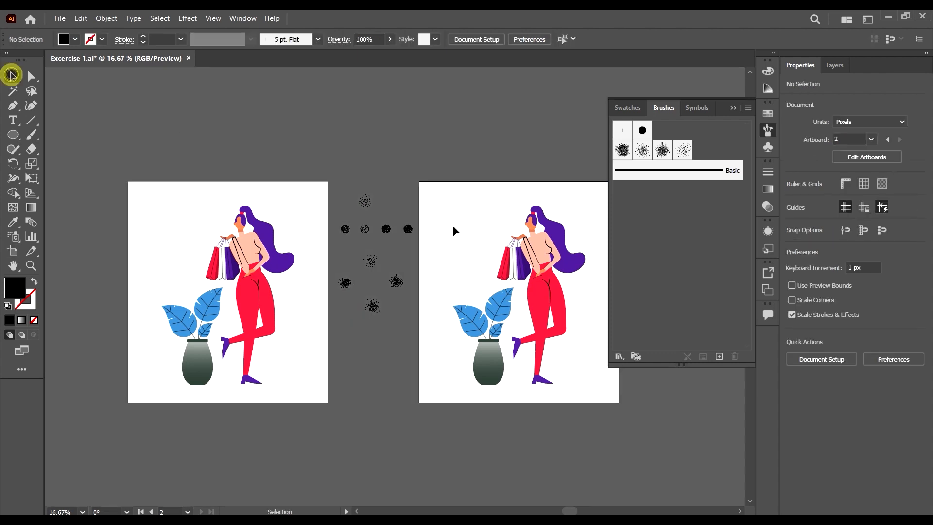
pyautogui.hscroll(3, 417, 248)
pyautogui.scroll(-2, 544, 267)
pyautogui.scroll(1, 375, 212)
pyautogui.scroll(2, 327, 295)
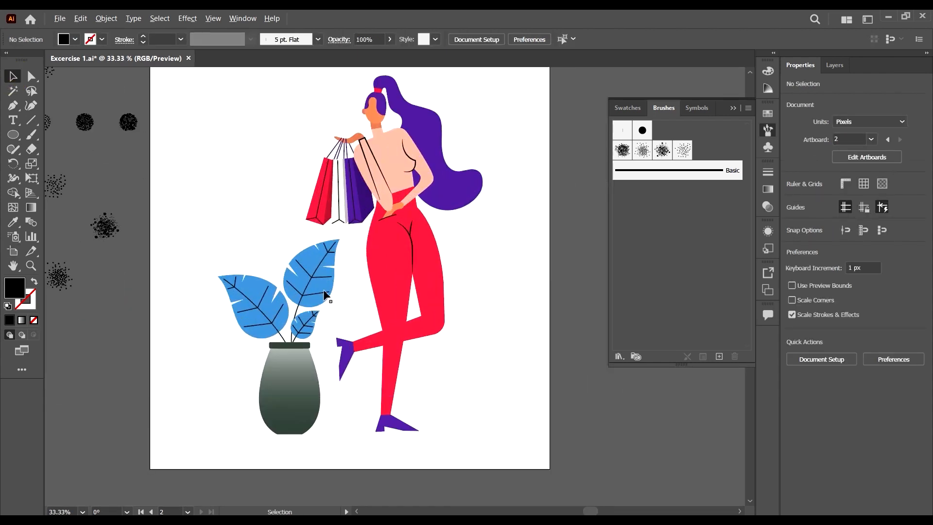
# Step: Delete the copied woman-and-plant artwork from the duplicate artboard, including the leftover shoe, leaving the artboard empty
pyautogui.scroll(-1, 441, 362)
pyautogui.moveTo(471, 389); pyautogui.dragTo(248, 107)
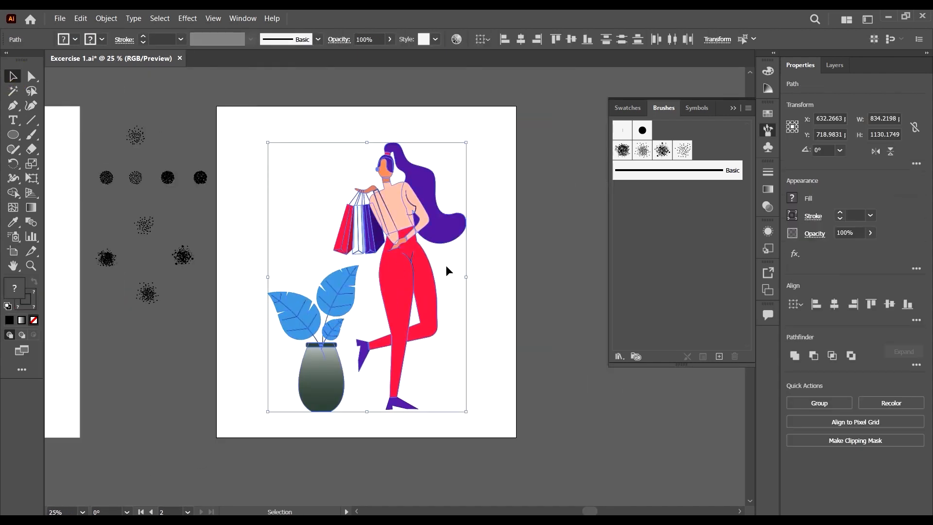
pyautogui.press('Delete')
pyautogui.click(408, 404)
pyautogui.press('Delete')
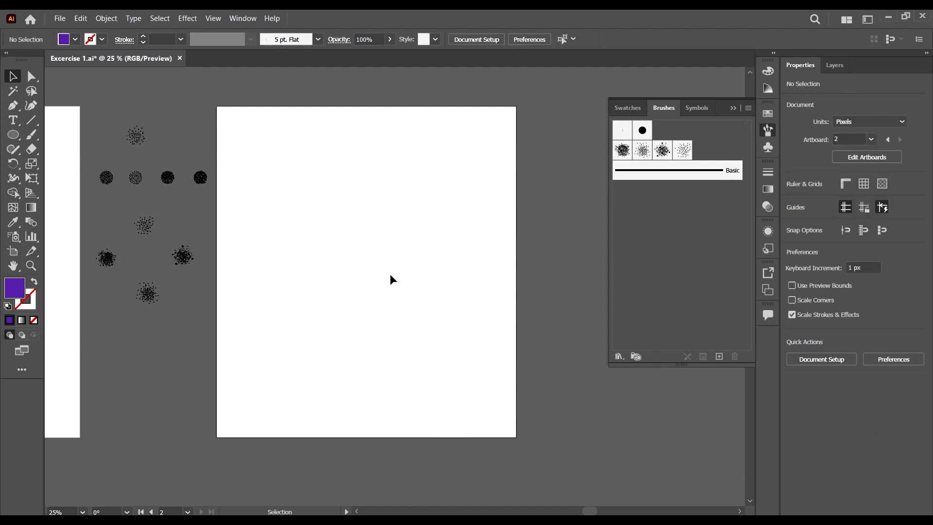
# Step: Place Excercise 1-02 as a linked image on the empty second artboard, scaled to the artboard's width from its upper corner
pyautogui.click(59, 18)
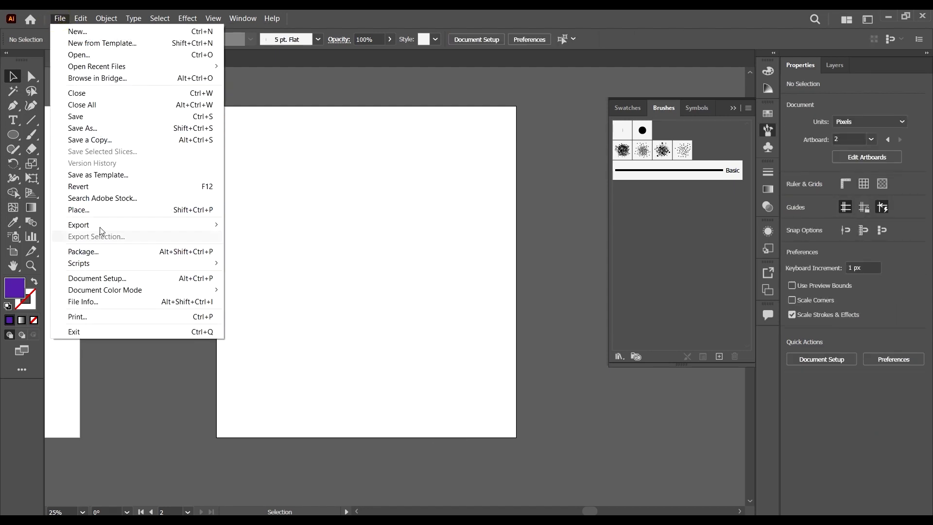
pyautogui.click(103, 210)
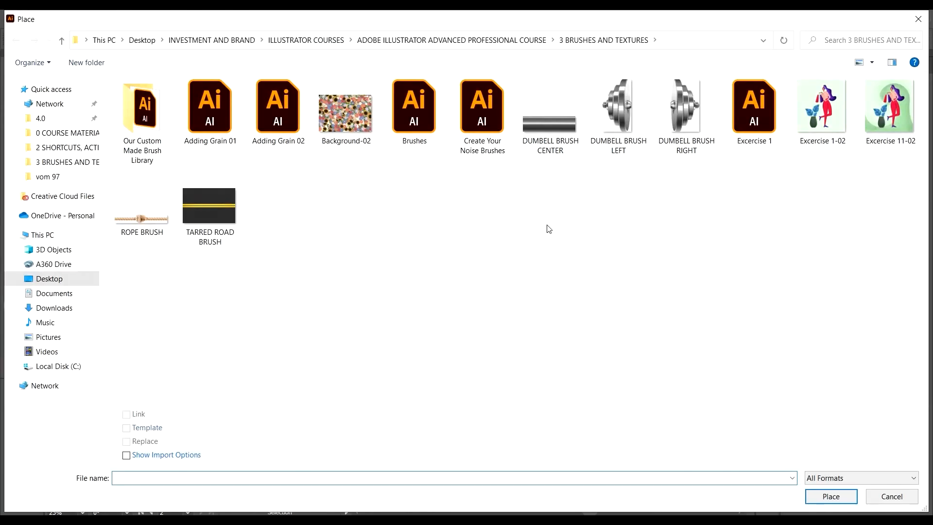
pyautogui.click(824, 100)
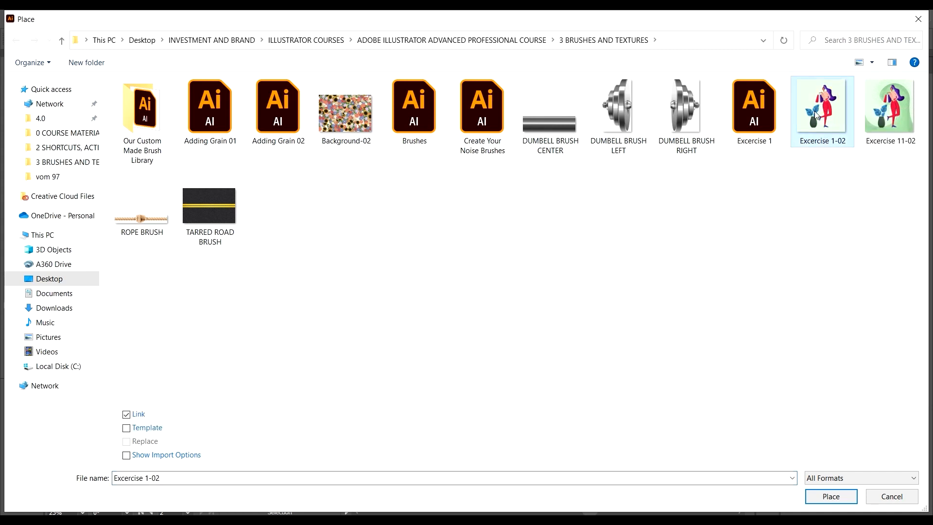
pyautogui.click(831, 496)
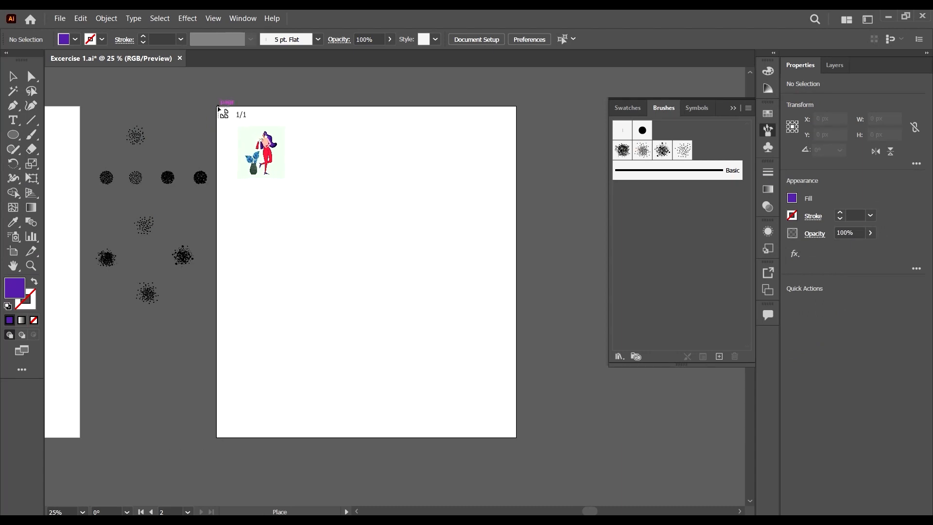
pyautogui.moveTo(218, 106); pyautogui.dragTo(521, 440)
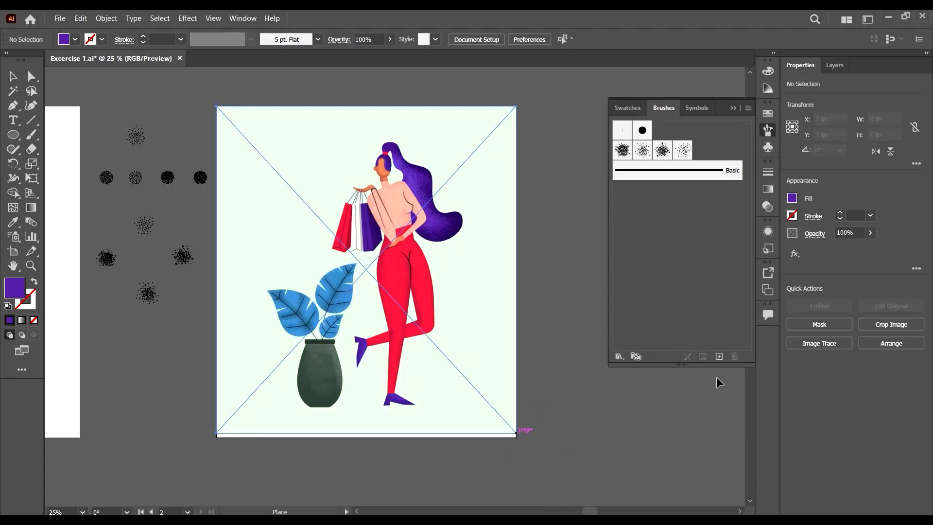
pyautogui.click(575, 459)
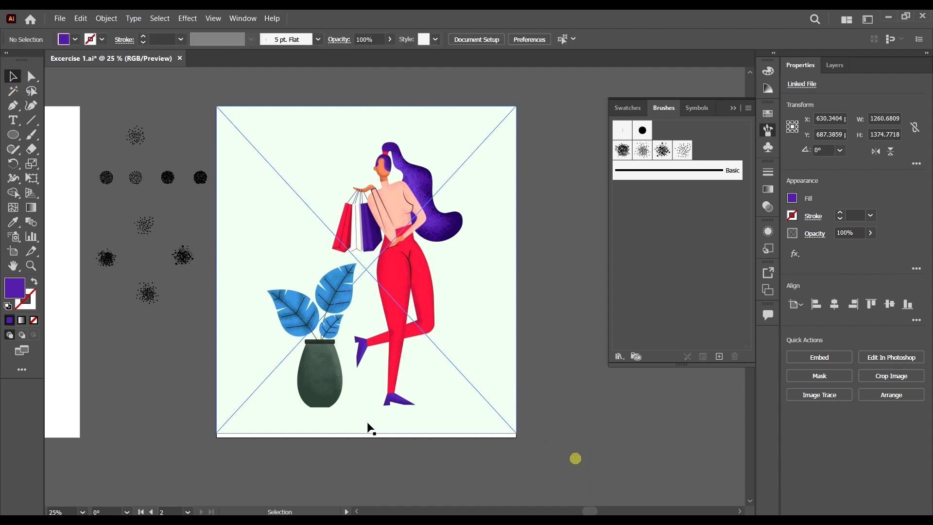
# Step: Examine the noise shading on the placed reference image, from the vase, leaves and legs up to the hair and shopping bags
pyautogui.scroll(2, 369, 426)
pyautogui.scroll(1, 429, 449)
pyautogui.moveTo(425, 436); pyautogui.dragTo(426, 441)
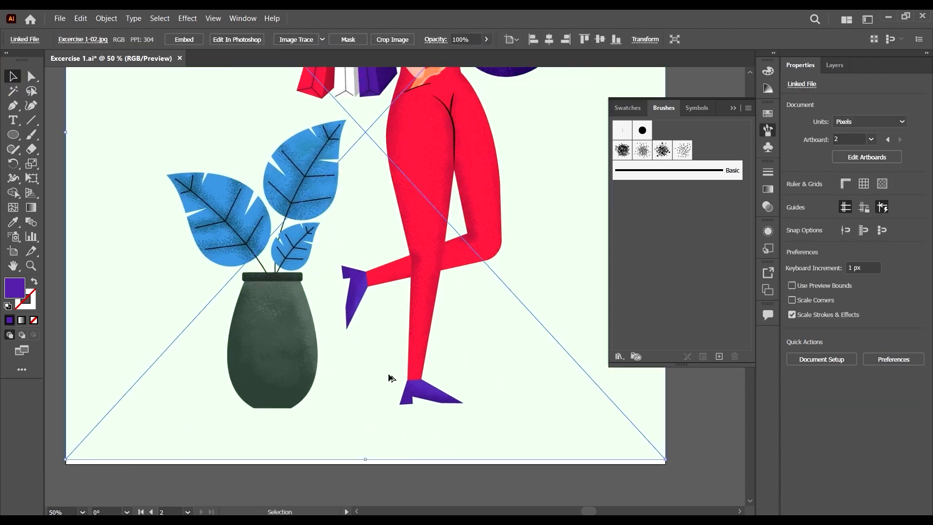
pyautogui.scroll(-1, 388, 374)
pyautogui.click(632, 435)
pyautogui.scroll(3, 456, 179)
pyautogui.scroll(1, 471, 182)
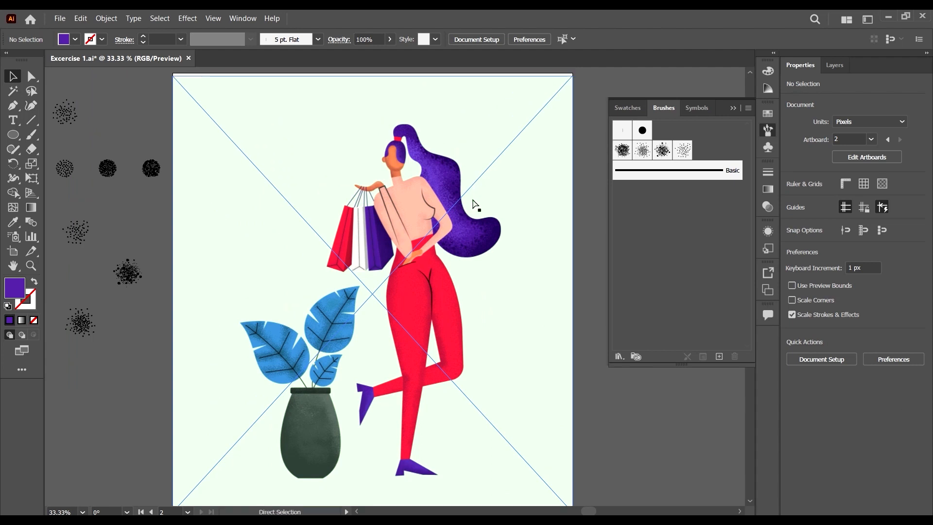
pyautogui.hscroll(1, 443, 178)
pyautogui.scroll(3, 387, 149)
pyautogui.scroll(-2, 284, 161)
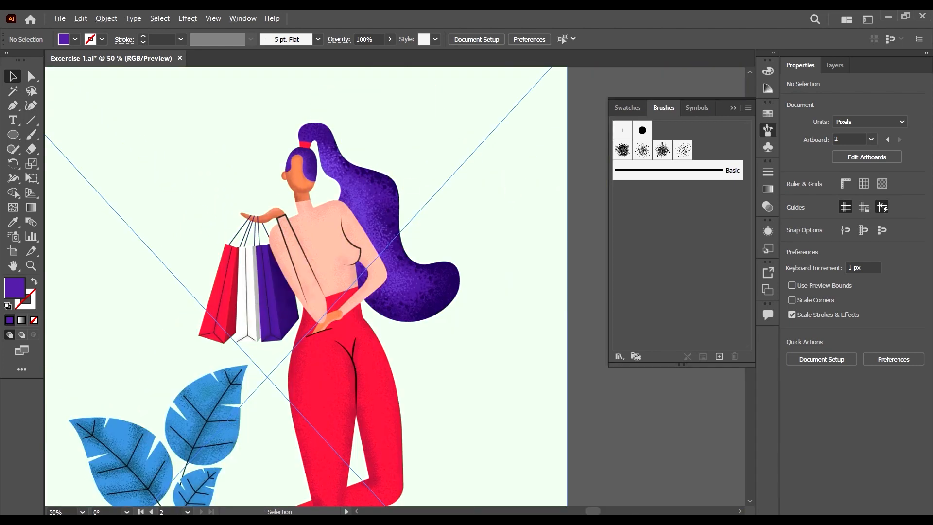
# Step: Create a new layer, Layer 2, above Layer 1
pyautogui.click(838, 65)
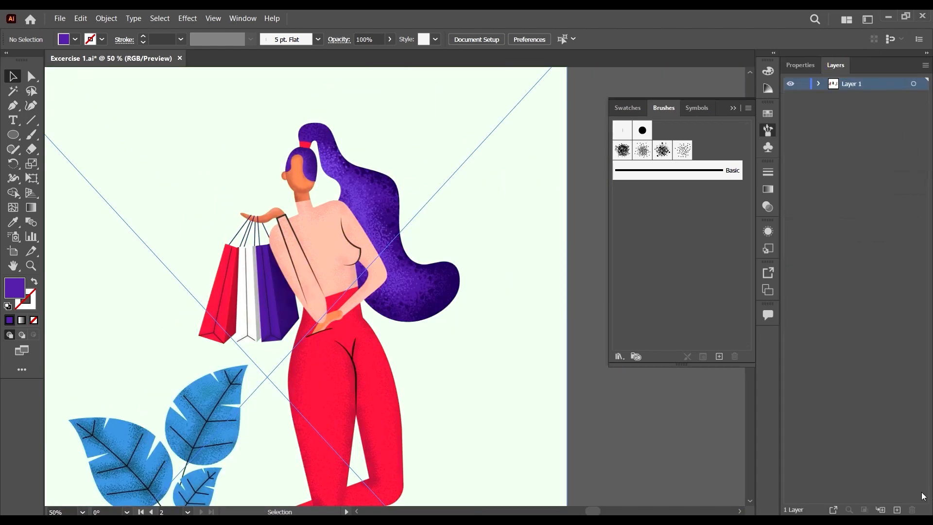
pyautogui.click(876, 96)
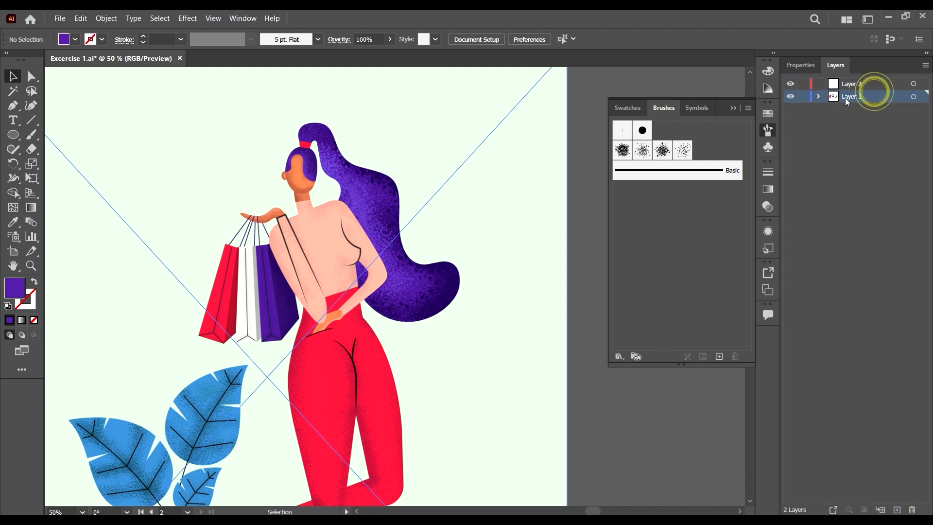
pyautogui.click(875, 85)
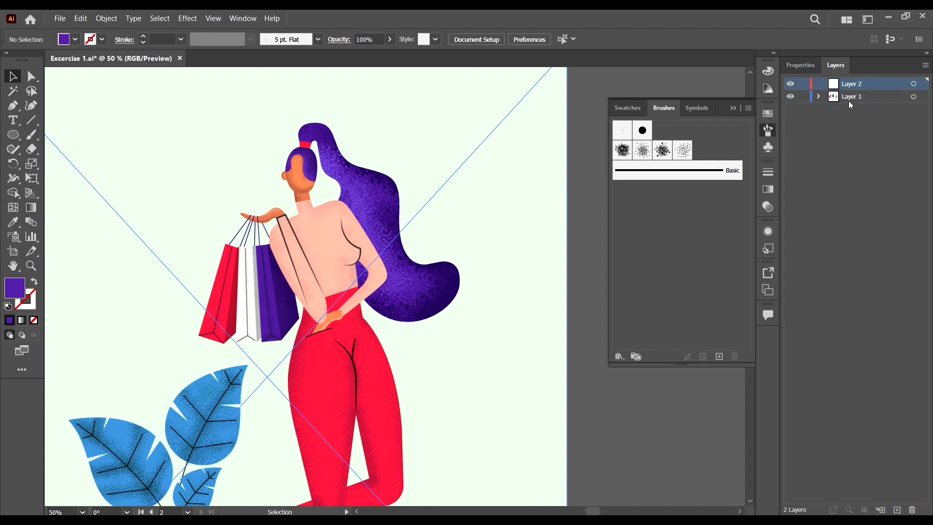
# Step: Fade the placed reference image on Layer 1 to 45% opacity and deselect it
pyautogui.click(861, 97)
pyautogui.click(377, 215)
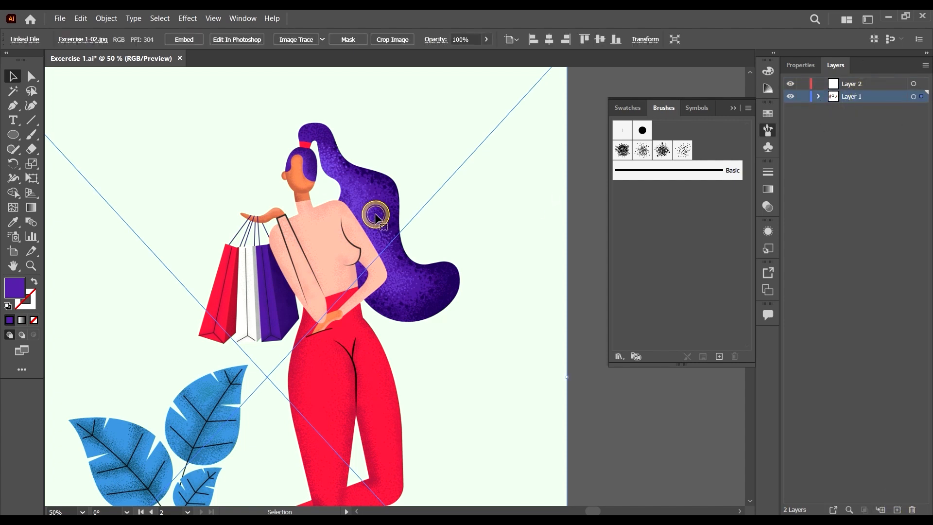
pyautogui.click(487, 39)
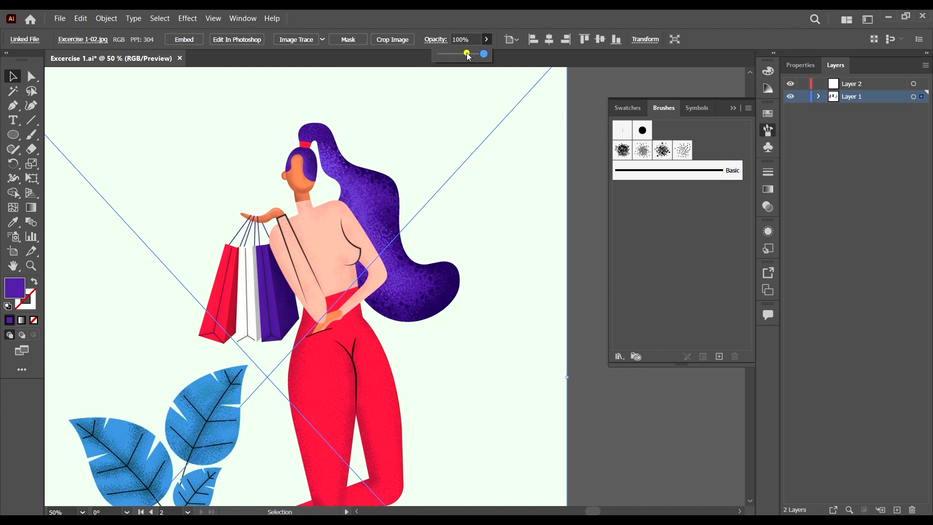
pyautogui.moveTo(469, 57); pyautogui.dragTo(458, 52)
pyautogui.hotkey('ctrl', '-')
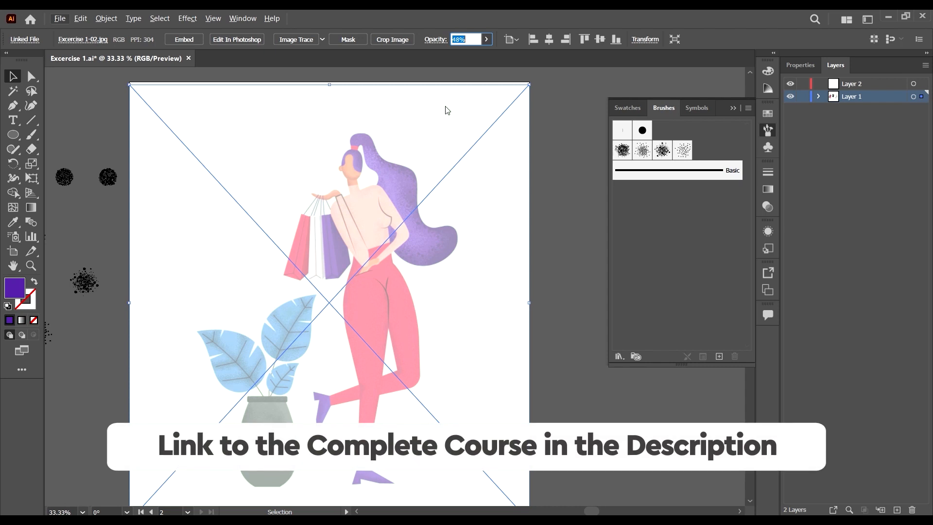
pyautogui.click(486, 39)
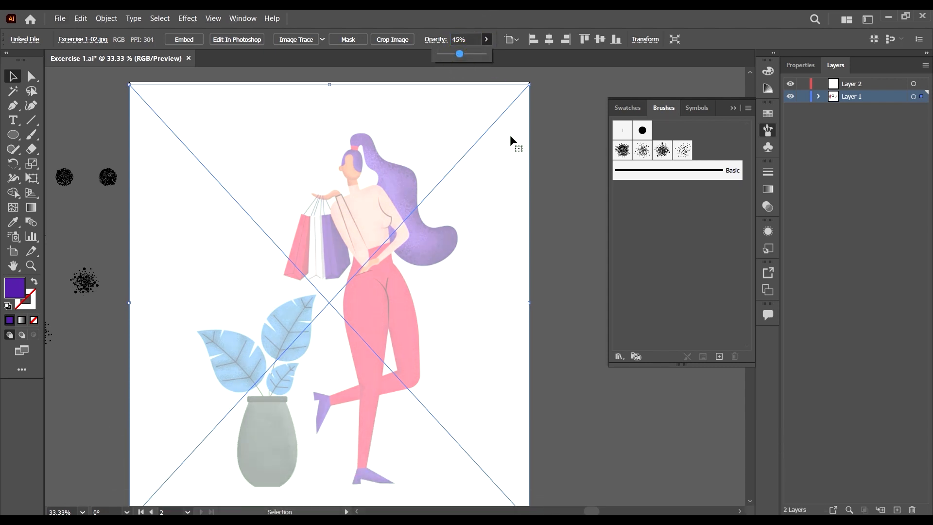
pyautogui.click(562, 166)
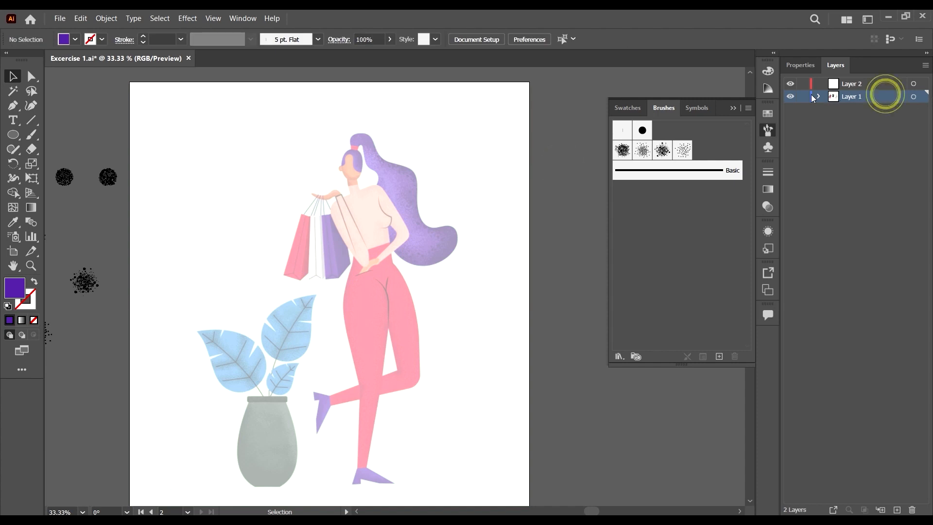
# Step: Lock Layer 1 and make Layer 2 the active layer for tracing
pyautogui.click(873, 84)
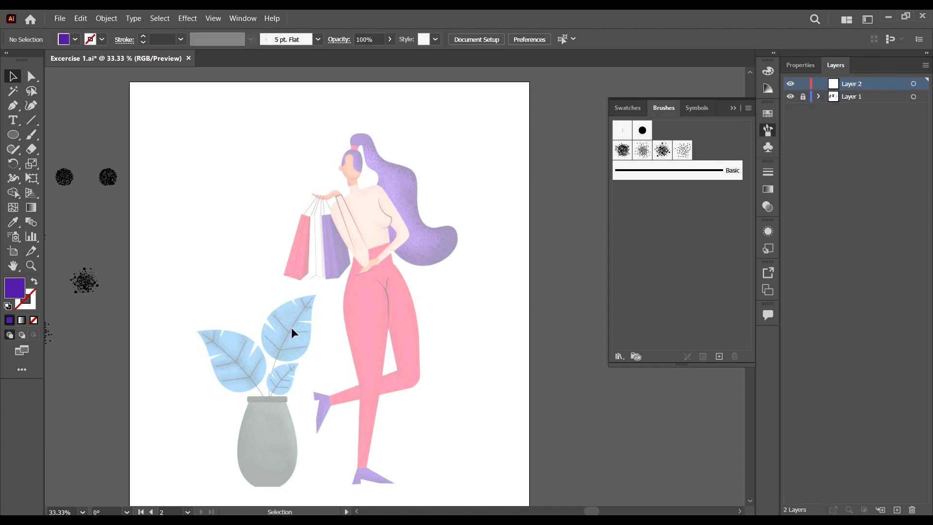
pyautogui.scroll(-1, 435, 270)
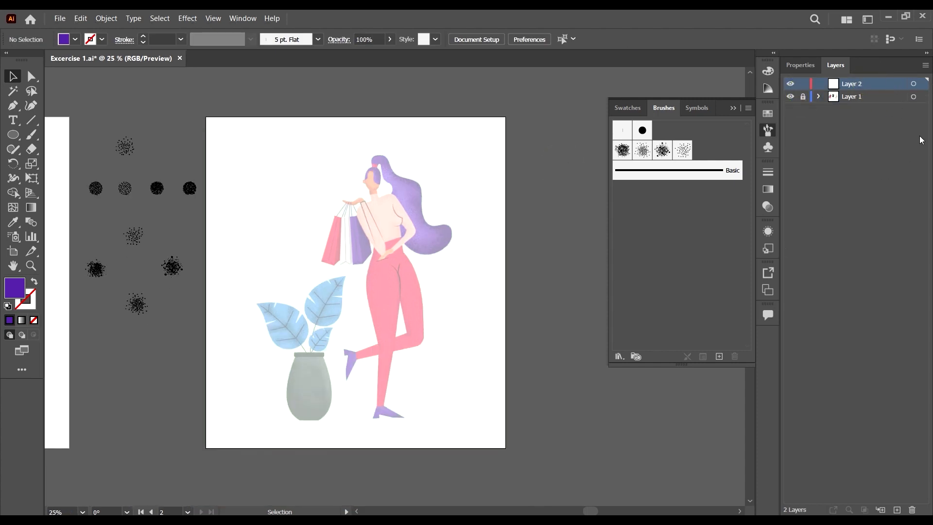
pyautogui.click(912, 84)
pyautogui.scroll(1, 368, 182)
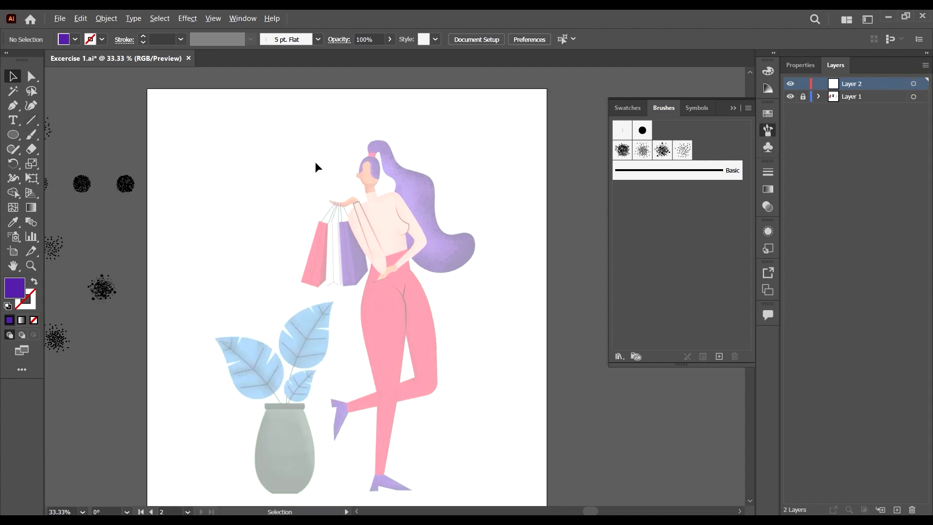
# Step: Trace the two sides and the straight lower edge of the woman's hair tie with the Pen tool, following the faded reference
pyautogui.scroll(5, 398, 171)
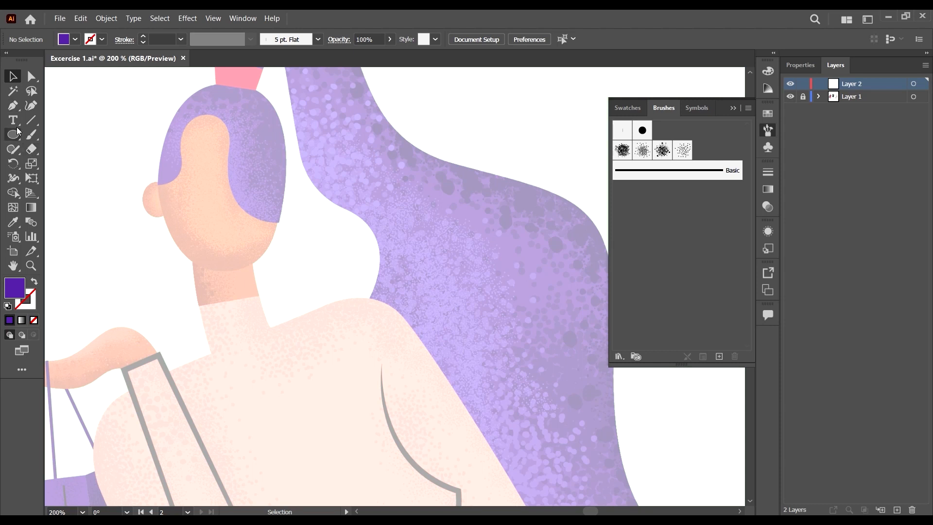
pyautogui.scroll(2, 345, 249)
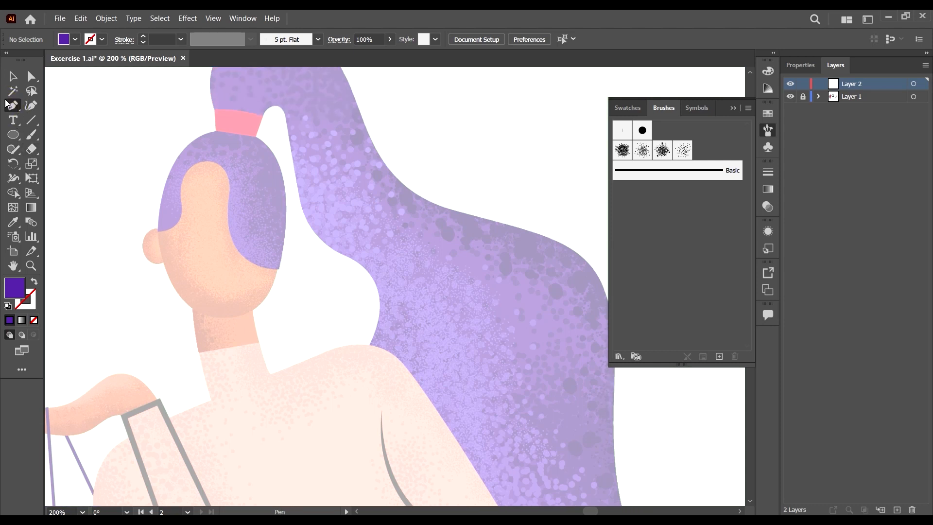
pyautogui.click(8, 109)
pyautogui.scroll(2, 191, 192)
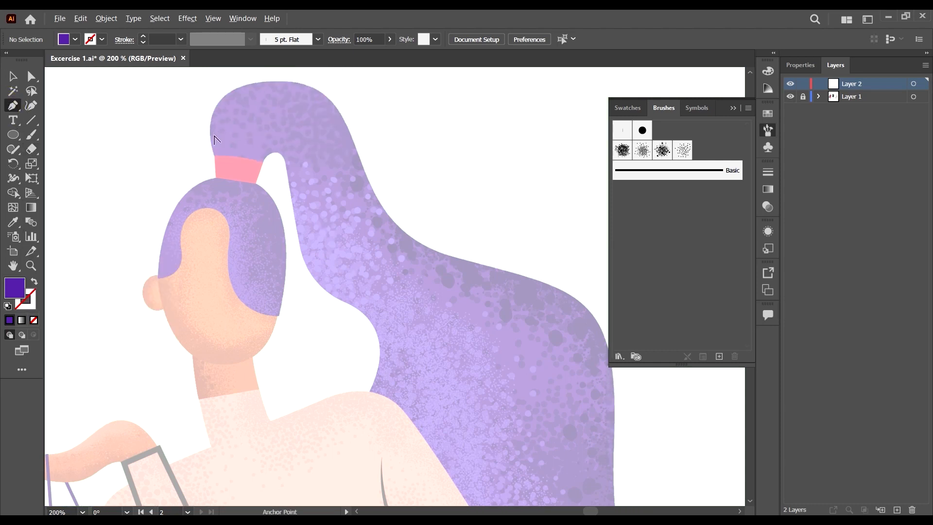
pyautogui.scroll(5, 214, 140)
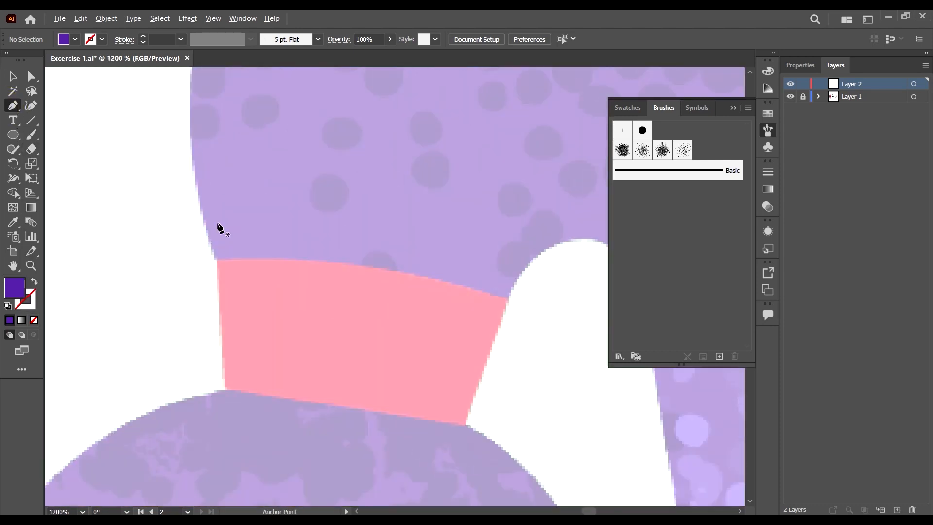
pyautogui.click(217, 260)
pyautogui.click(225, 392)
pyautogui.scroll(-2, 291, 393)
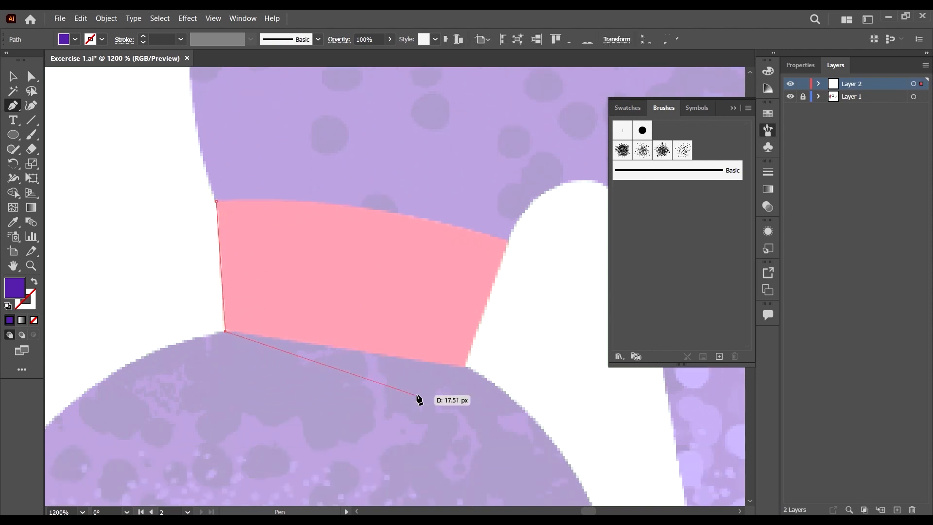
pyautogui.click(466, 365)
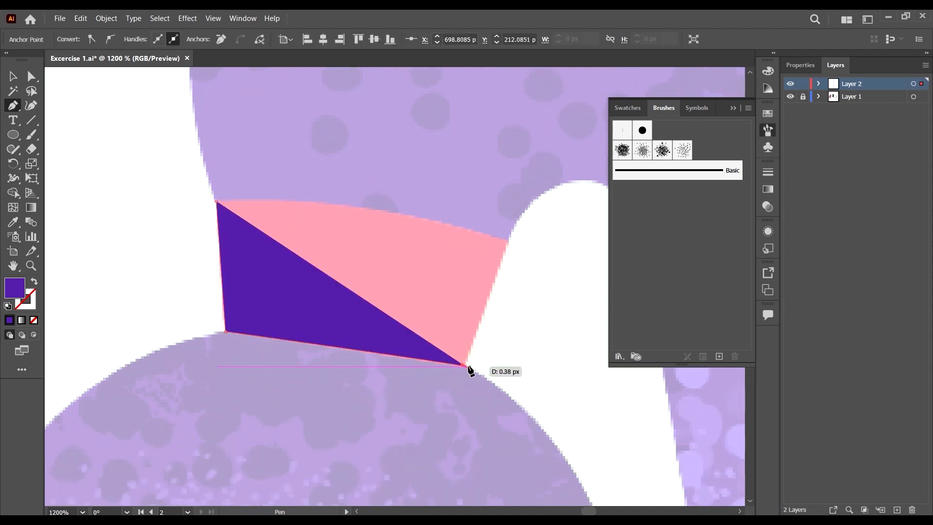
pyautogui.click(509, 239)
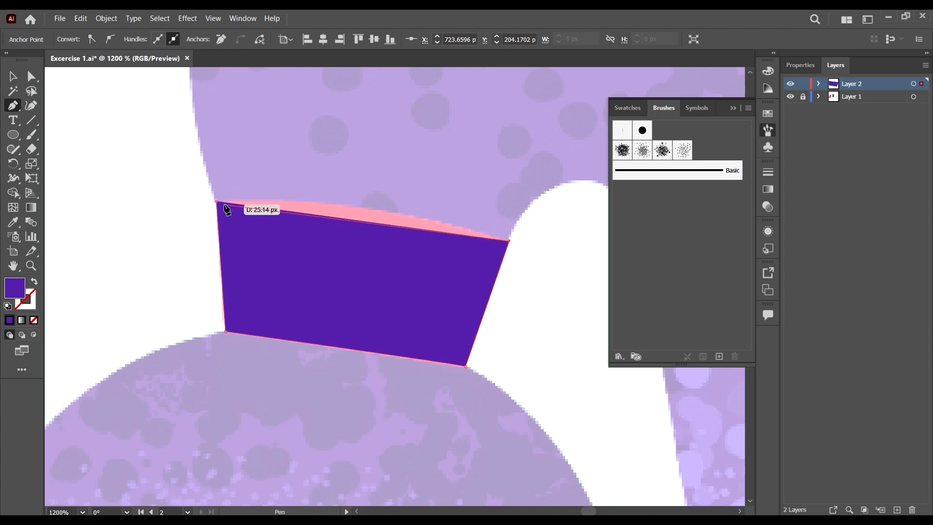
# Step: Close the hair tie path with a curved upper edge matching the reference, and deselect the finished shape
pyautogui.moveTo(216, 202); pyautogui.dragTo(87, 210)
pyautogui.hotkey('ctrl', '-')
pyautogui.hotkey('ctrl', '-')
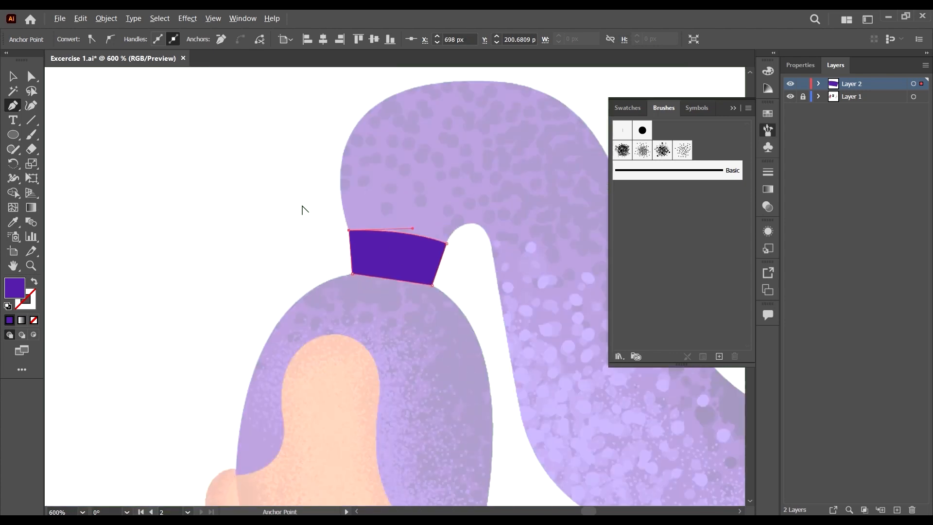
pyautogui.click(11, 76)
pyautogui.click(520, 273)
pyautogui.hotkey('ctrl', '1')
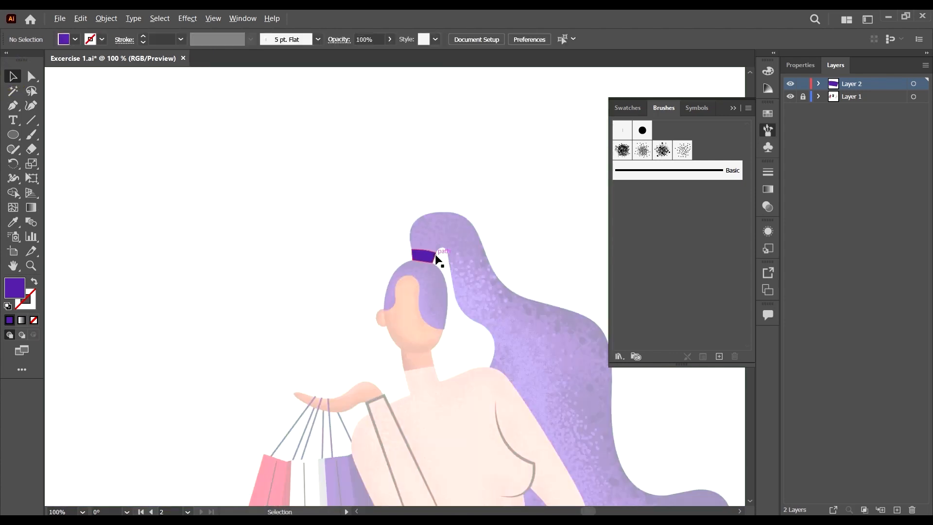
# Step: Recolor the traced hair tie with the red sampled from the finished illustration's hair tie on the first artboard, and deselect it
pyautogui.click(426, 259)
pyautogui.scroll(5, 437, 253)
pyautogui.click(395, 278)
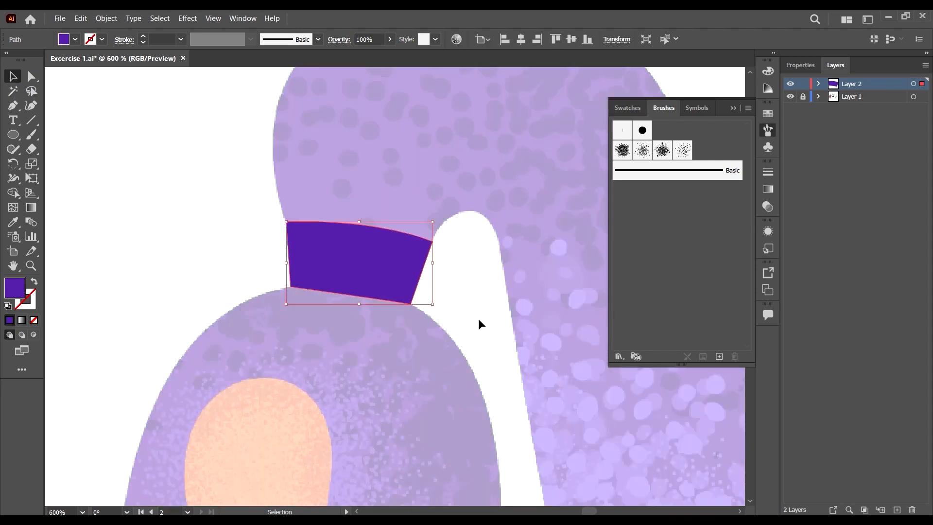
pyautogui.click(493, 302)
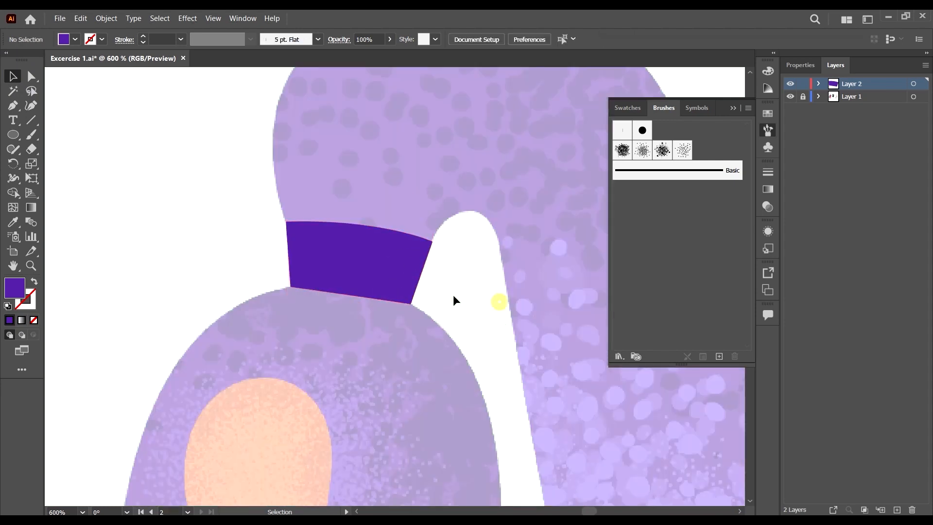
pyautogui.click(396, 266)
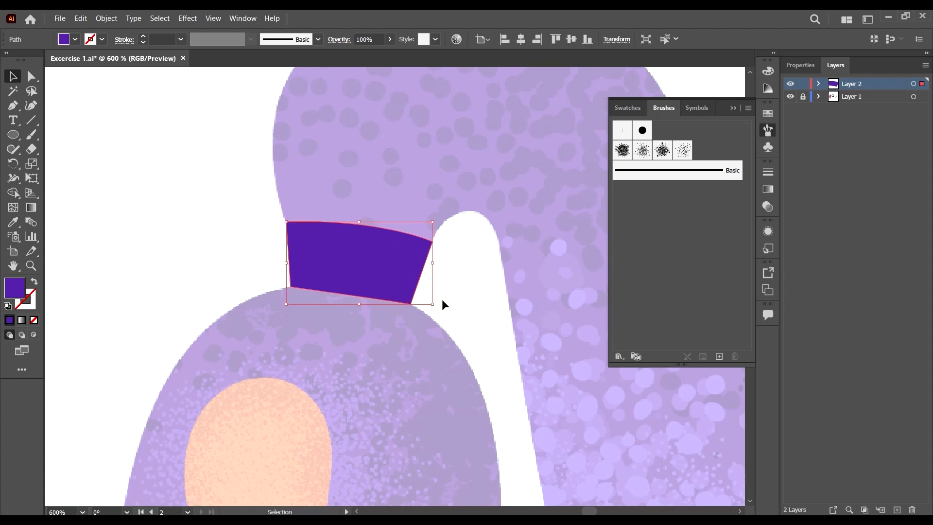
pyautogui.scroll(-5, 477, 304)
pyautogui.scroll(-4, 475, 301)
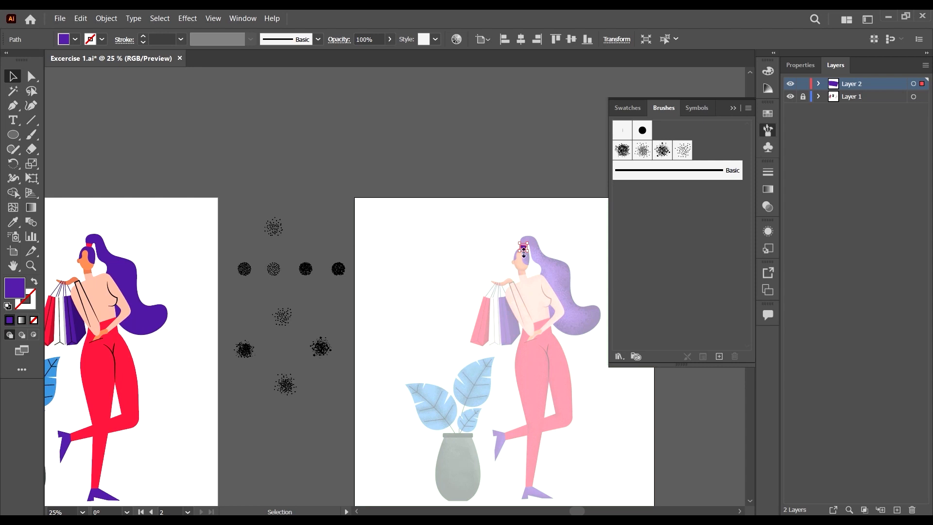
pyautogui.hscroll(-7, 238, 267)
pyautogui.scroll(4, 165, 241)
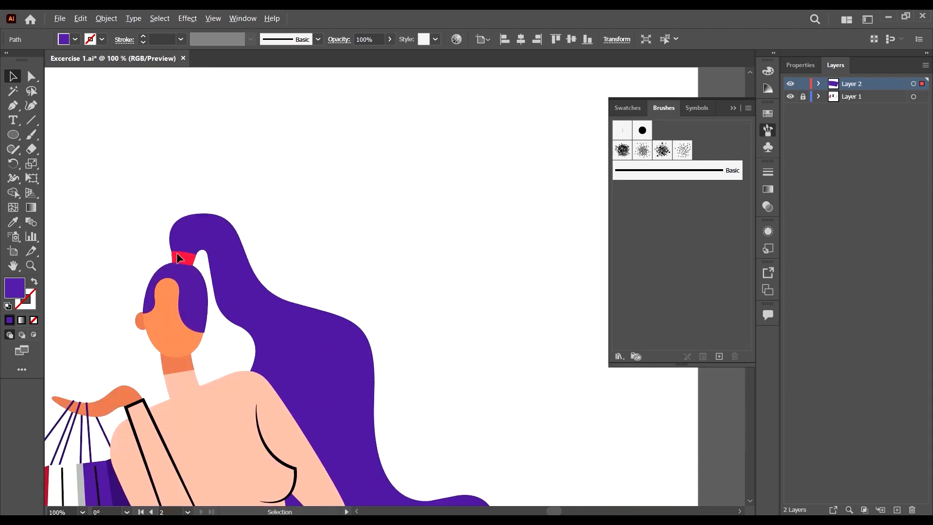
pyautogui.scroll(5, 177, 253)
pyautogui.scroll(-5, 250, 282)
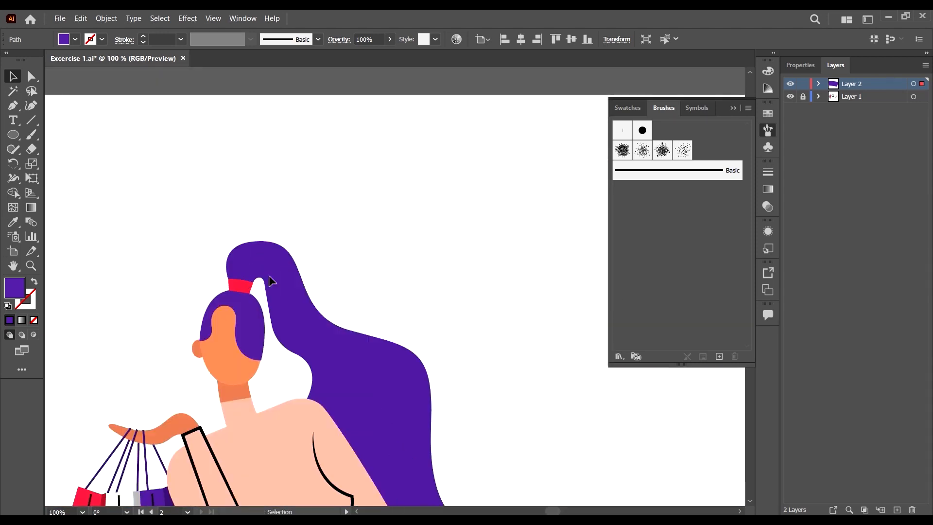
pyautogui.scroll(-4, 270, 281)
pyautogui.hscroll(5, 393, 278)
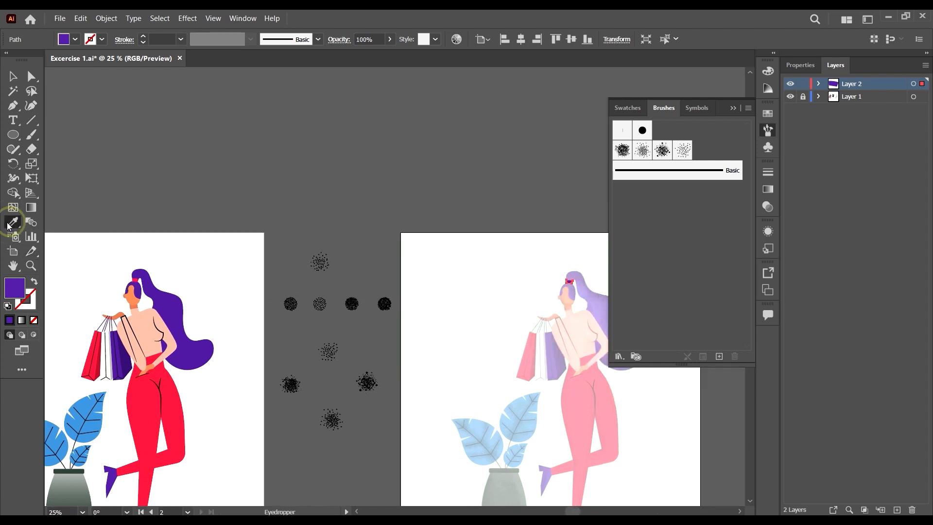
pyautogui.scroll(10, 132, 285)
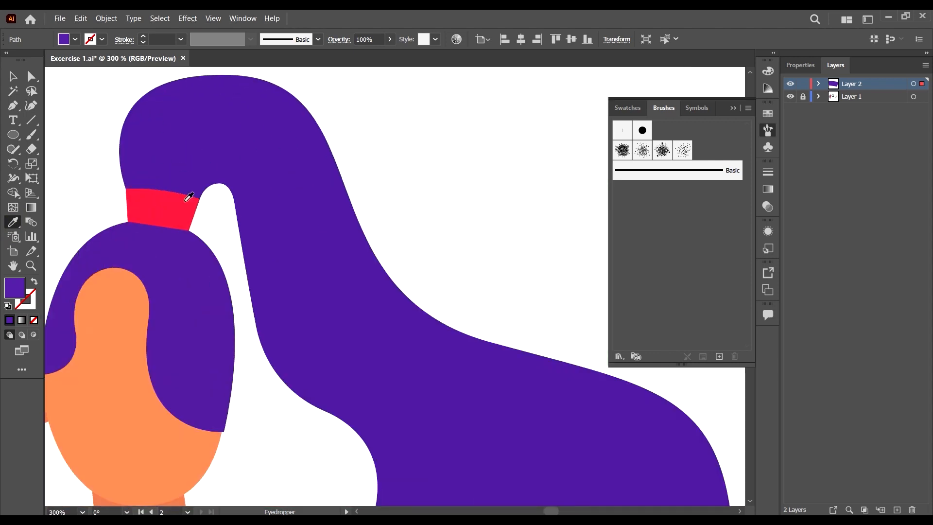
pyautogui.scroll(-8, 275, 274)
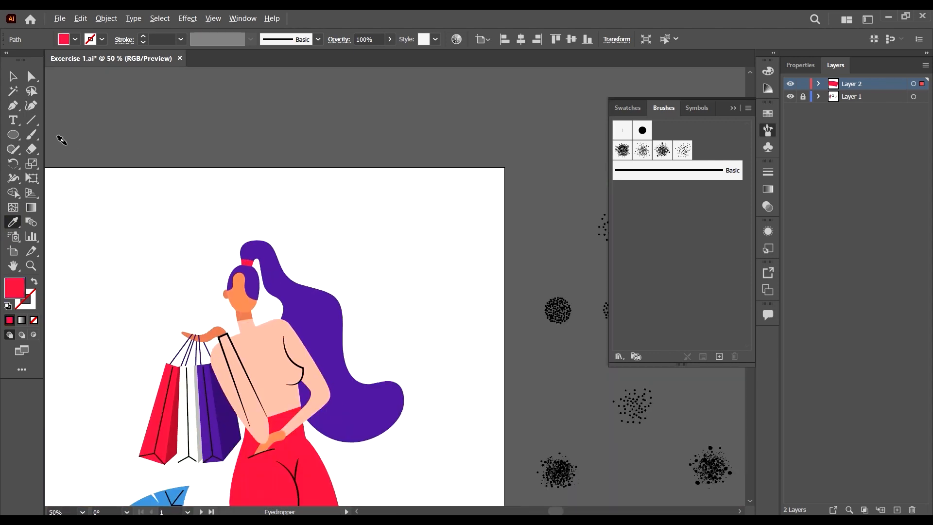
pyautogui.click(10, 74)
pyautogui.scroll(-3, 314, 280)
pyautogui.hscroll(1, 548, 331)
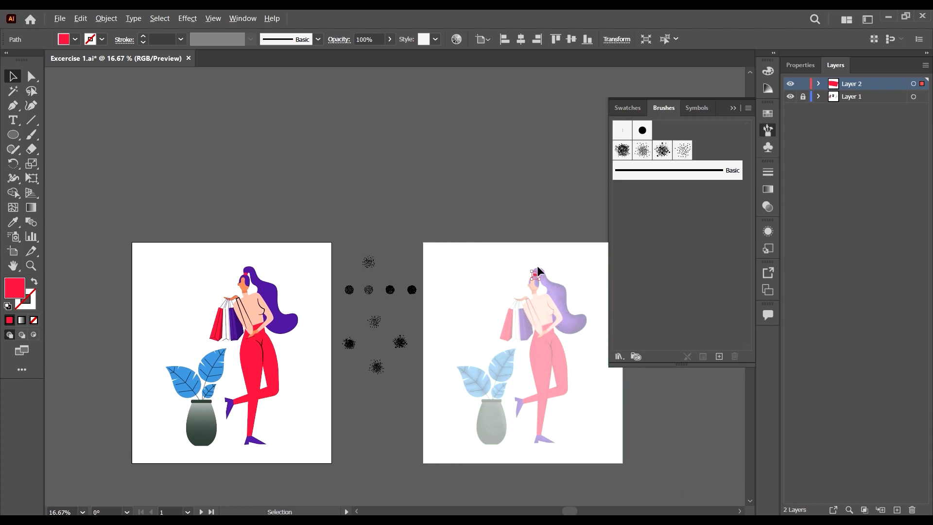
pyautogui.scroll(4, 538, 266)
pyautogui.scroll(3, 560, 304)
pyautogui.click(558, 309)
pyautogui.scroll(4, 481, 279)
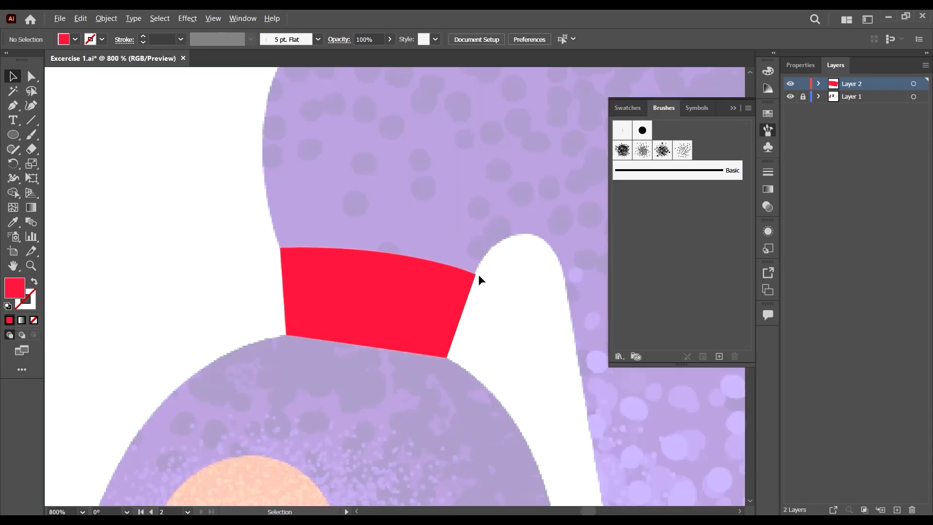
# Step: Swap the hair tie's fill and stroke so the shape has only a red outline, and deselect it
pyautogui.click(383, 283)
pyautogui.hotkey('shift', 'x')
pyautogui.click(532, 365)
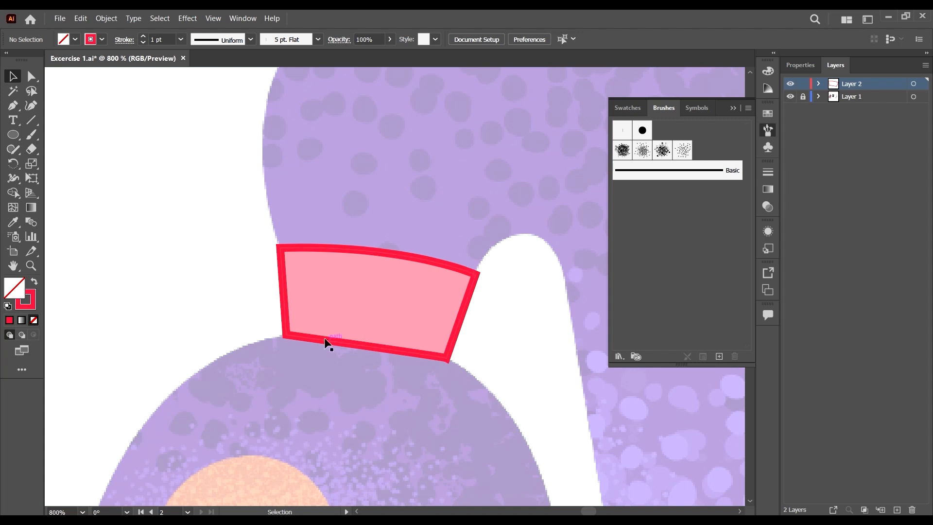
# Step: Start the ponytail outline at the hair tie's upper left corner with the Pen tool and curve it over the top of the hair
pyautogui.scroll(-1, 350, 344)
pyautogui.press('p')
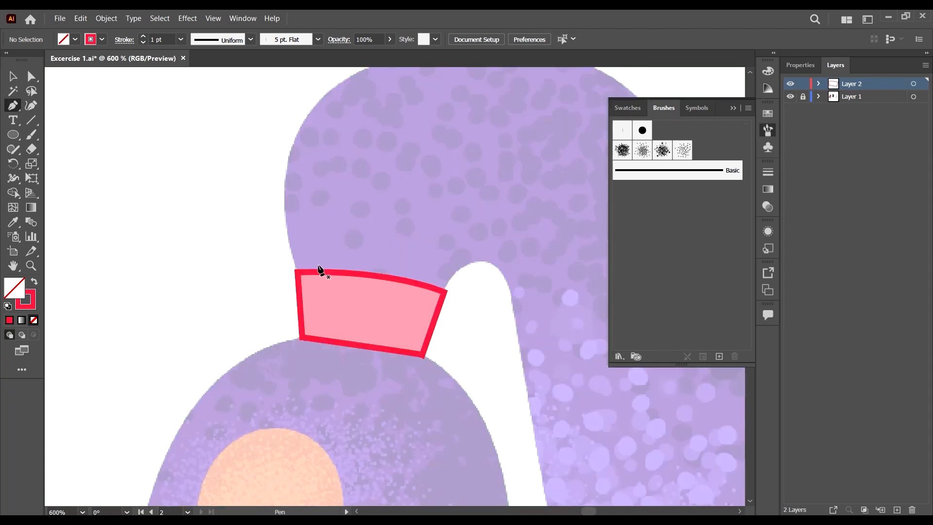
pyautogui.scroll(-1, 318, 269)
pyautogui.scroll(2, 316, 241)
pyautogui.click(302, 290)
pyautogui.scroll(3, 370, 165)
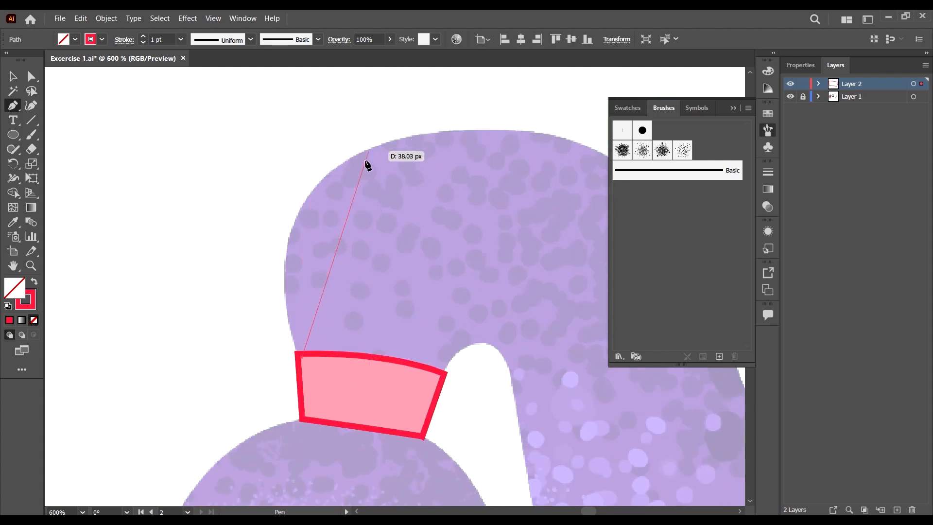
pyautogui.moveTo(360, 152)
pyautogui.mouseDown()
pyautogui.moveTo(504, 92)
pyautogui.moveTo(474, 83)
pyautogui.moveTo(485, 77)
pyautogui.mouseUp()
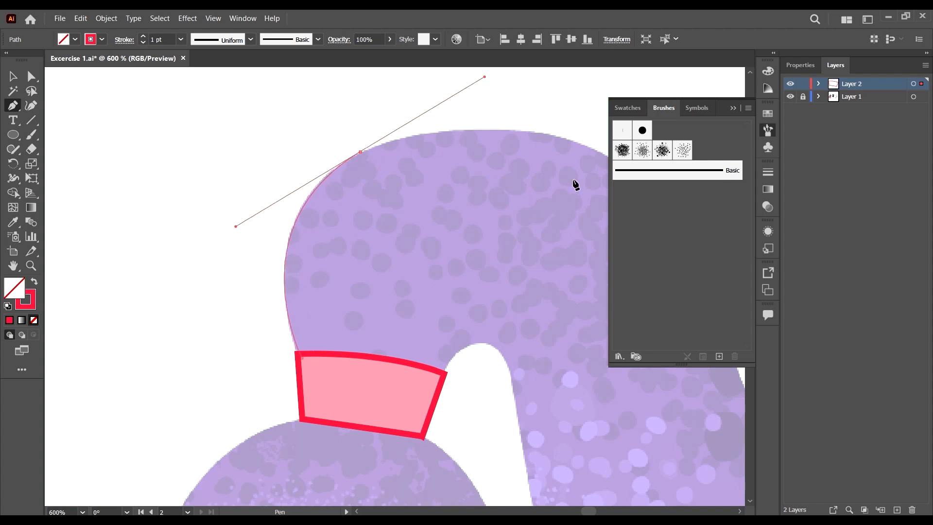
pyautogui.hscroll(5, 377, 241)
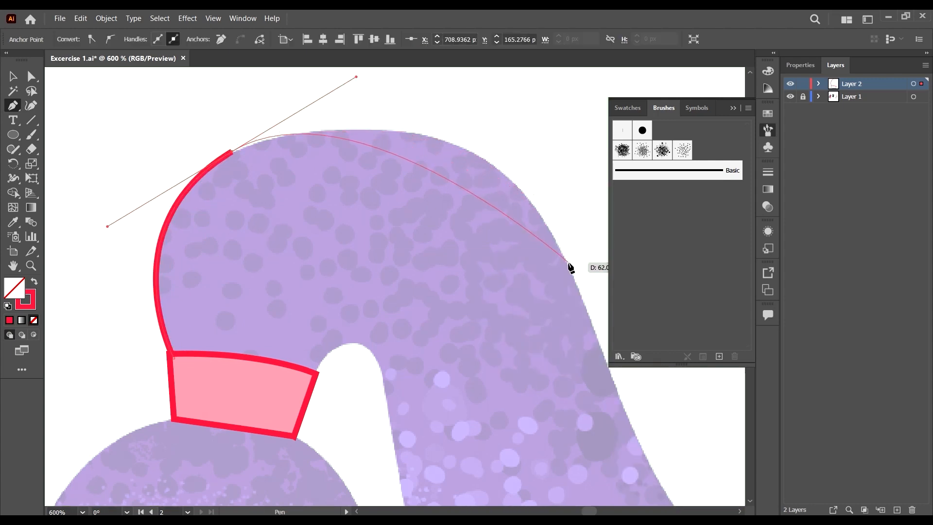
pyautogui.moveTo(577, 286); pyautogui.dragTo(646, 465)
# Step: Continue the ponytail path down its wavy outer edge to the start of the rounded lower end, following the reference
pyautogui.scroll(-6, 269, 267)
pyautogui.scroll(4, 352, 322)
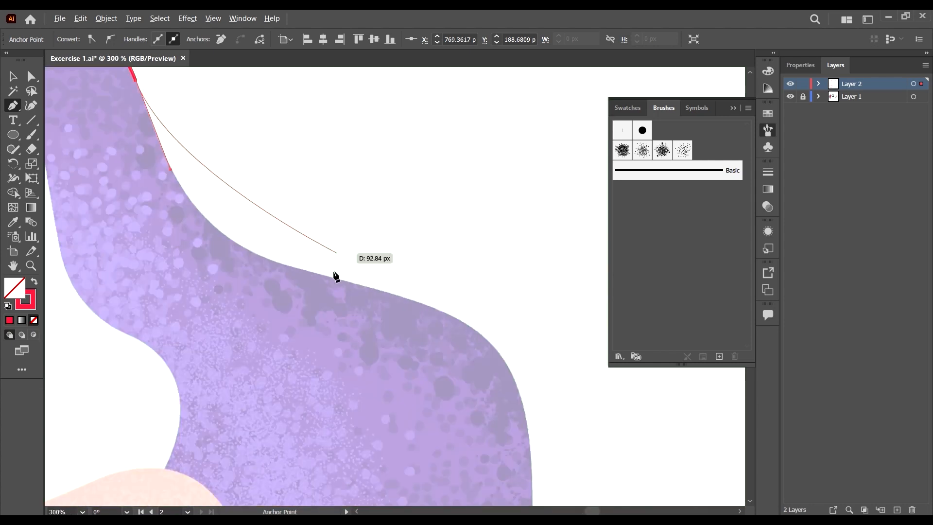
pyautogui.moveTo(331, 280); pyautogui.dragTo(537, 453)
pyautogui.scroll(-3, 532, 398)
pyautogui.scroll(-4, 516, 377)
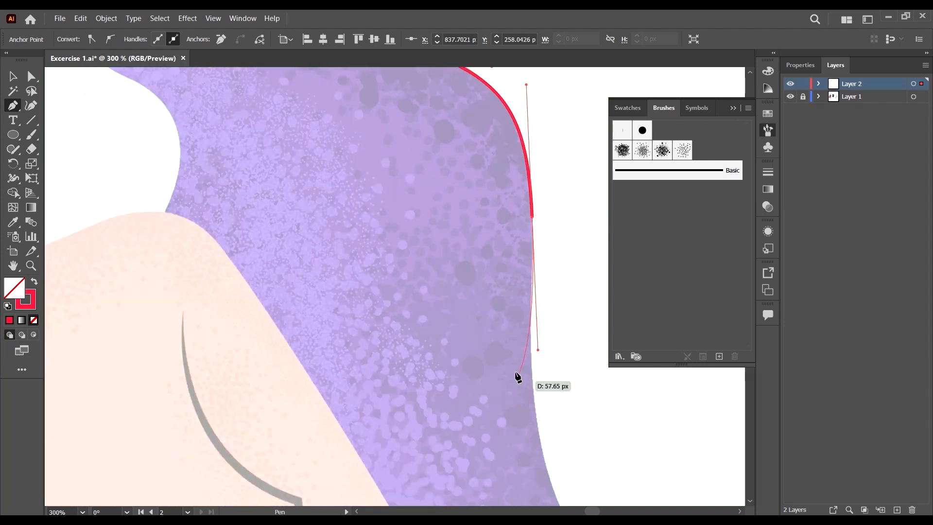
pyautogui.scroll(3, 489, 289)
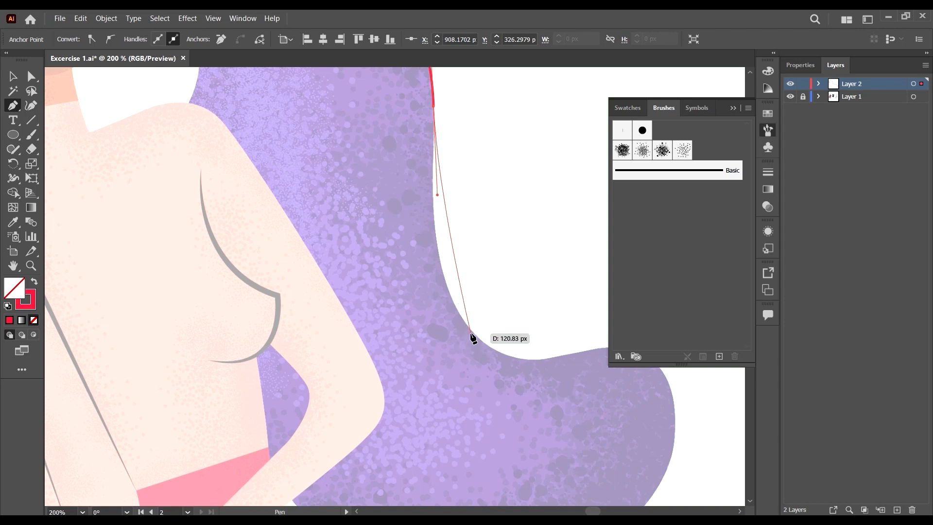
pyautogui.moveTo(470, 334); pyautogui.dragTo(522, 375)
pyautogui.hscroll(3, 530, 365)
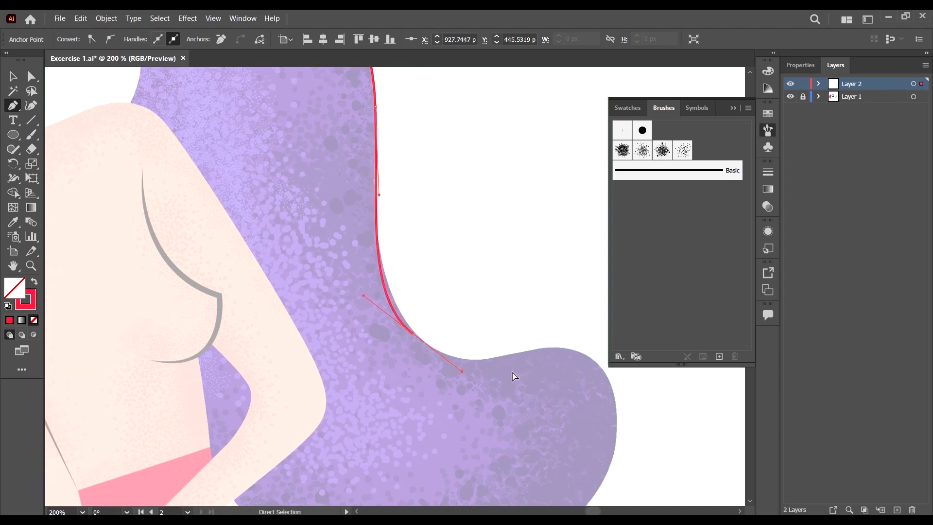
pyautogui.moveTo(472, 349); pyautogui.dragTo(525, 341)
# Step: Curve the ponytail path around the rounded lower end and bring it up behind the arm into the torso
pyautogui.scroll(-4, 606, 364)
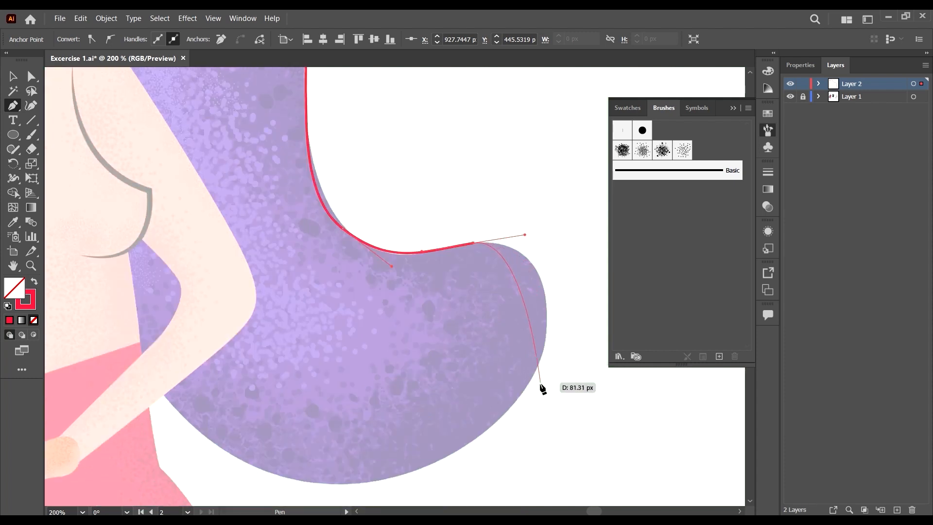
pyautogui.moveTo(535, 375); pyautogui.dragTo(497, 459)
pyautogui.scroll(-3, 504, 415)
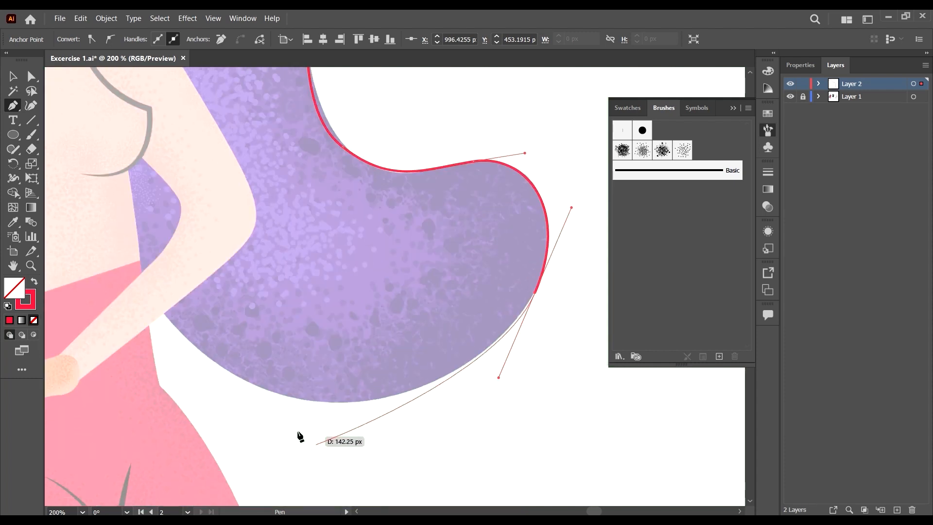
pyautogui.moveTo(290, 399); pyautogui.dragTo(219, 377)
pyautogui.scroll(3, 88, 272)
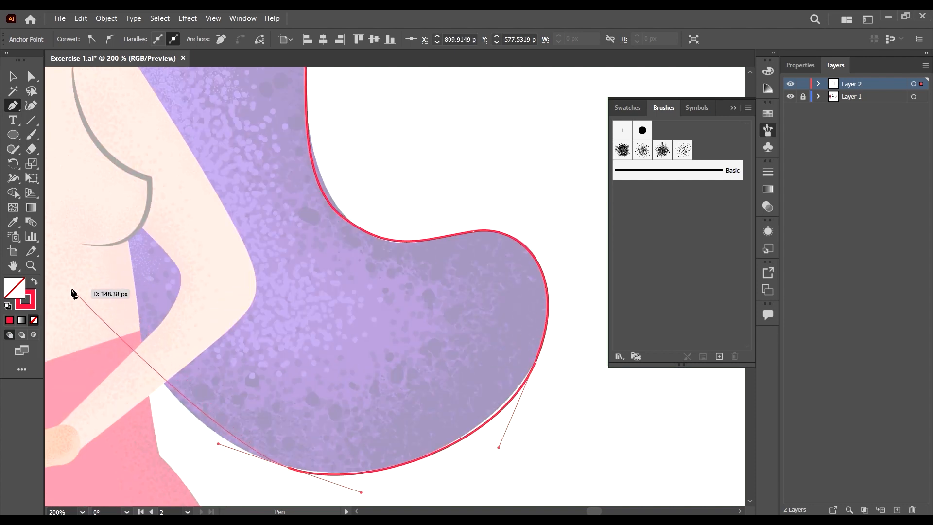
pyautogui.moveTo(86, 277); pyautogui.dragTo(58, 194)
# Step: Continue the ponytail path up through the torso to the shoulder and along the hair's curved inner edge beside the head
pyautogui.scroll(-4, 309, 332)
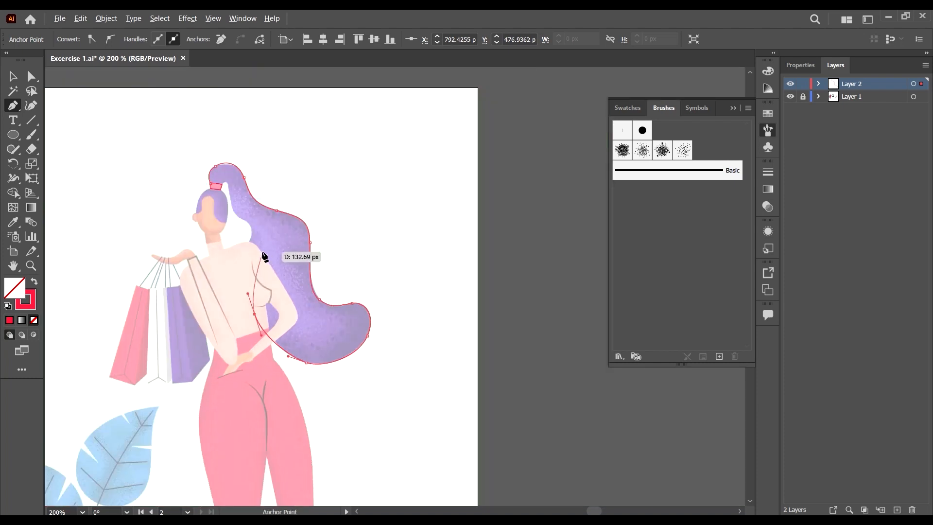
pyautogui.scroll(3, 249, 225)
pyautogui.scroll(2, 249, 226)
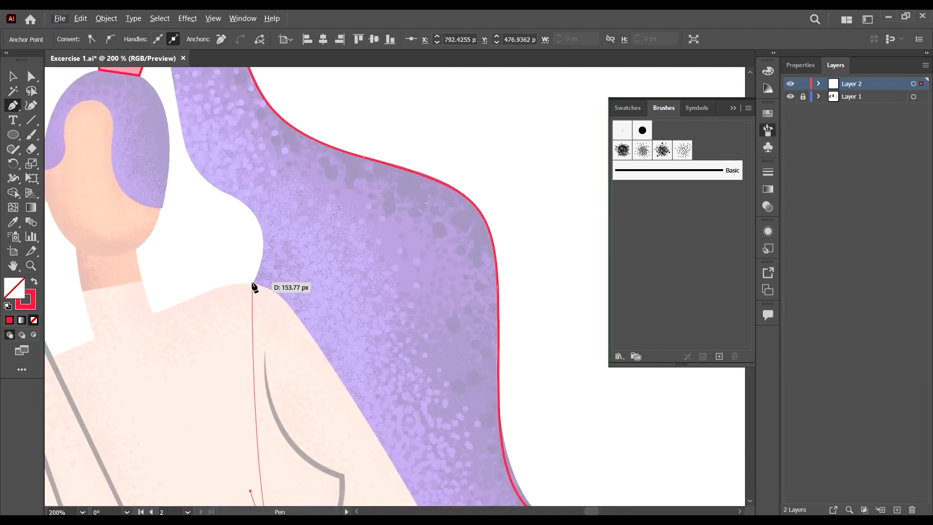
pyautogui.moveTo(253, 283); pyautogui.dragTo(284, 184)
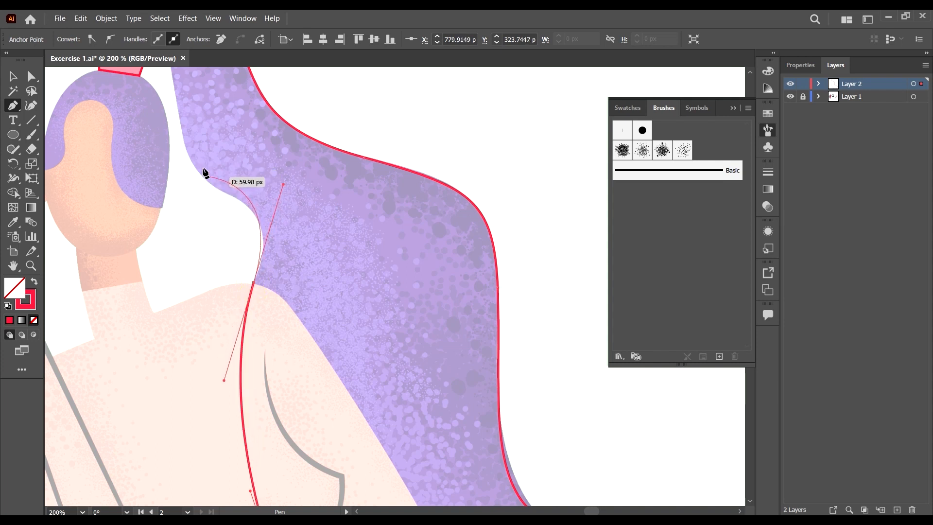
pyautogui.moveTo(183, 144); pyautogui.dragTo(171, 88)
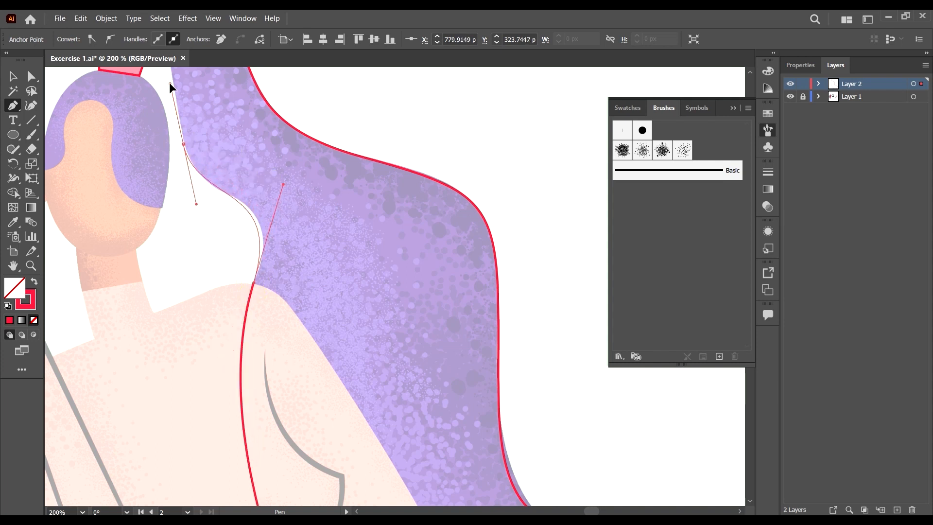
# Step: Trace the narrow arch beside the hair tie and close the ponytail path at its starting point inside the hair tie
pyautogui.scroll(3, 177, 93)
pyautogui.keyDown('alt'); pyautogui.scroll(3, 135, 137); pyautogui.keyUp('alt')
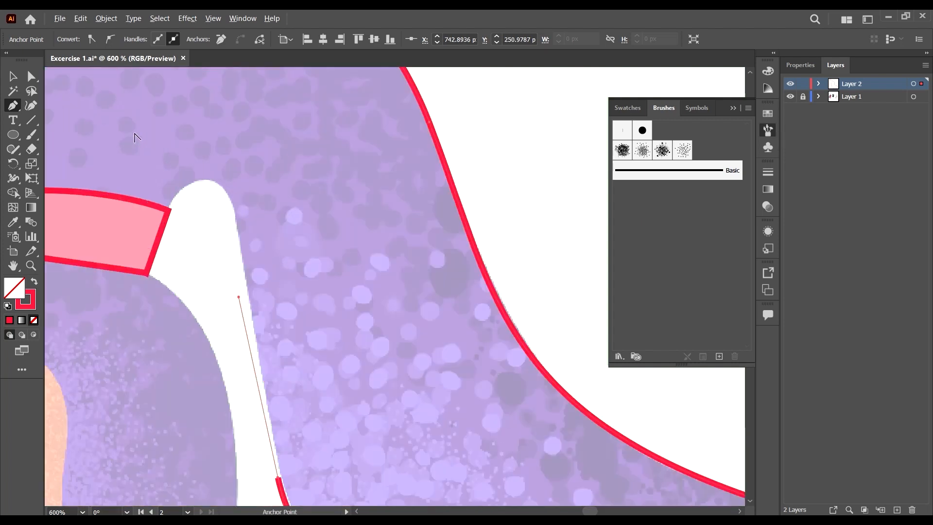
pyautogui.moveTo(203, 179); pyautogui.dragTo(153, 185)
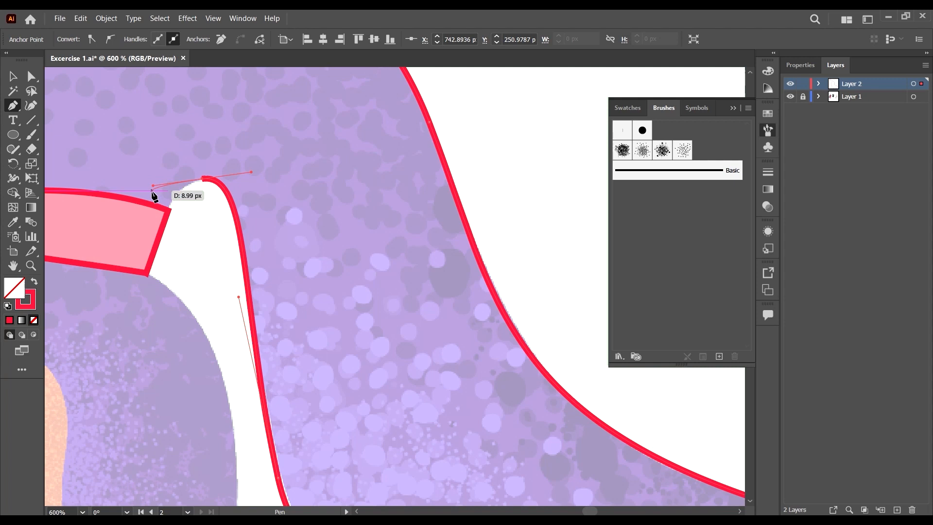
pyautogui.click(157, 223)
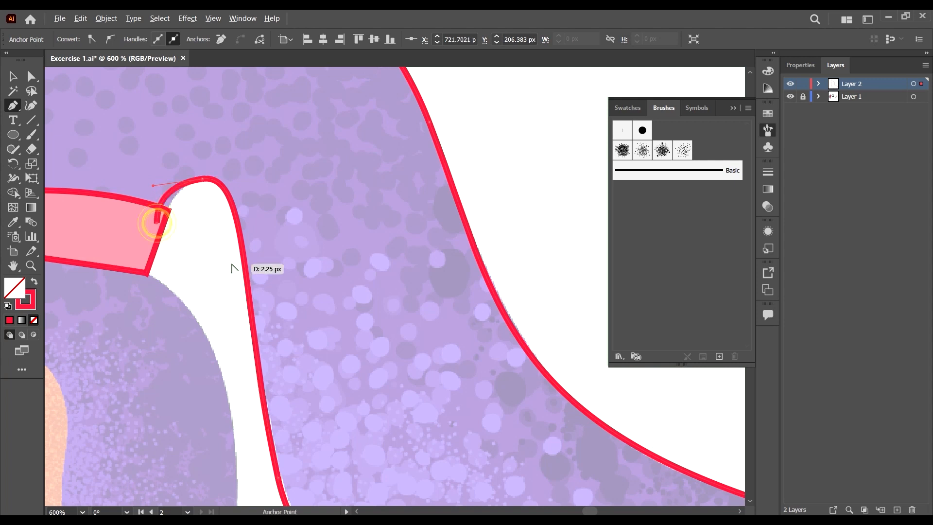
pyautogui.scroll(-3, 234, 264)
pyautogui.scroll(5, 168, 240)
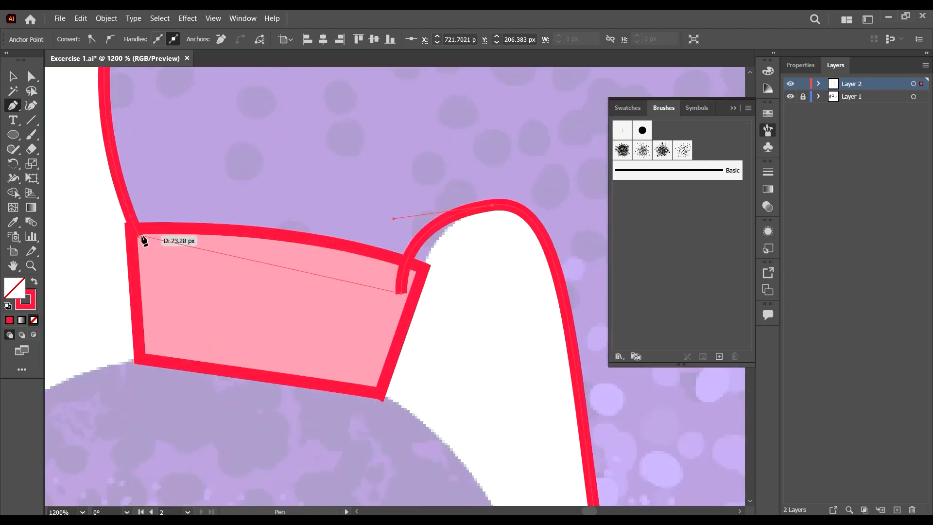
pyautogui.click(140, 235)
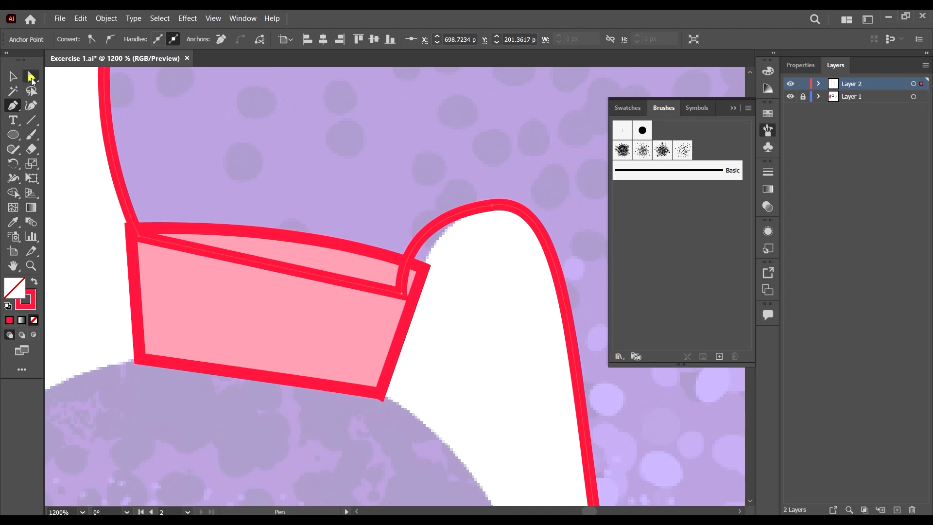
# Step: Refine the arch beside the hair tie by adjusting its top anchor's handles and moving the path's corner anchor inside the hair tie
pyautogui.click(31, 77)
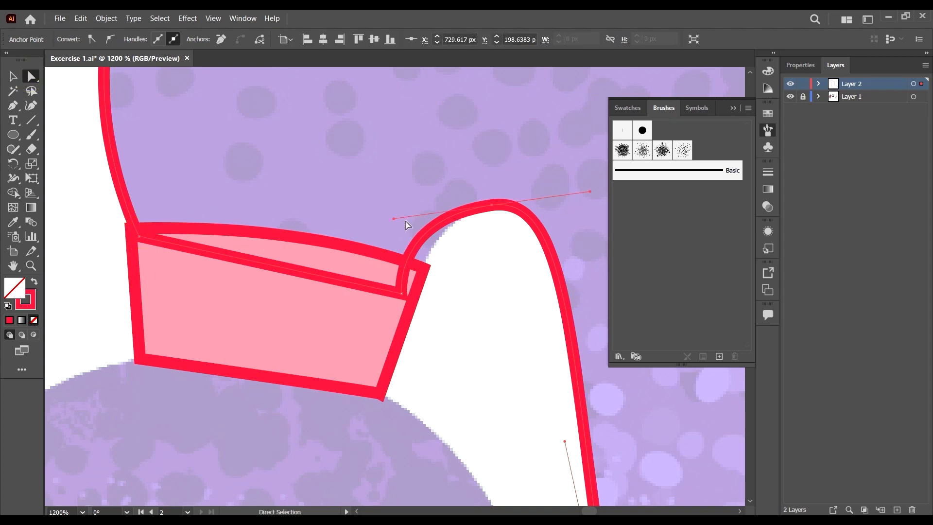
pyautogui.click(402, 294)
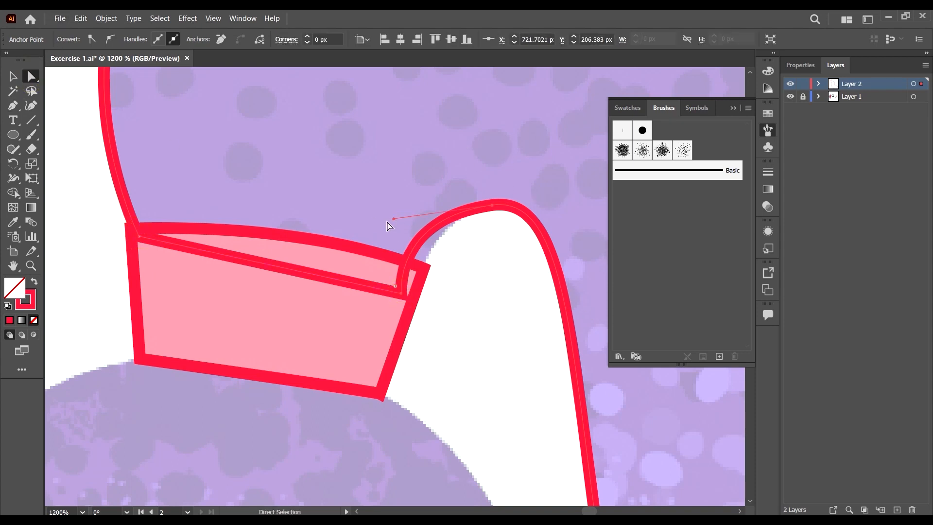
pyautogui.moveTo(394, 220); pyautogui.dragTo(418, 227)
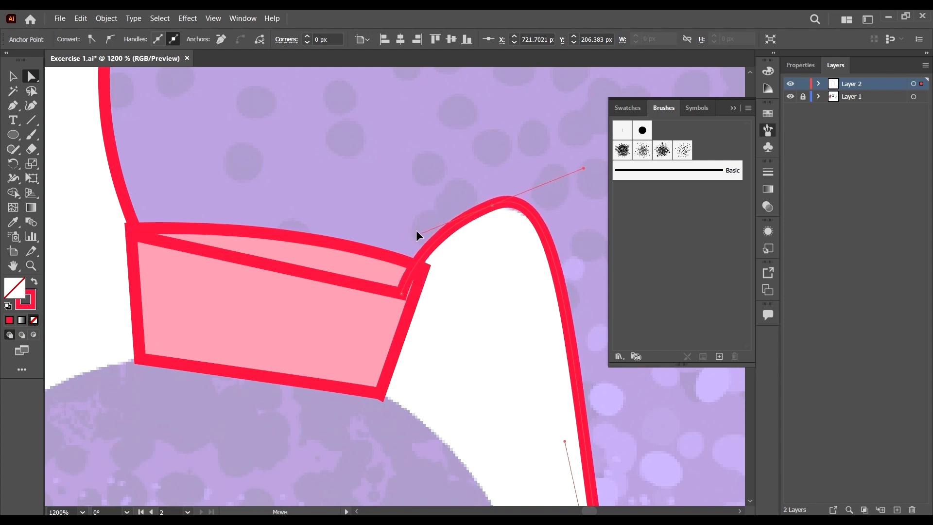
pyautogui.click(402, 294)
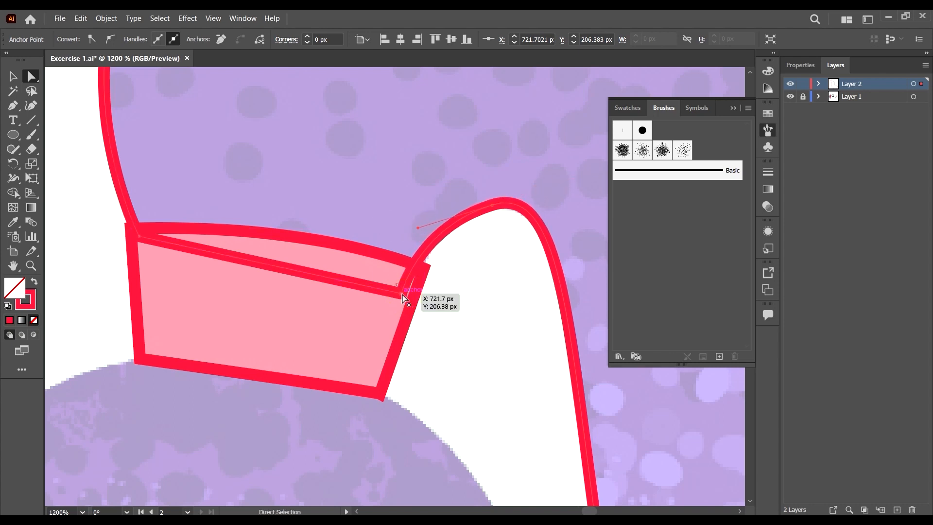
pyautogui.moveTo(403, 295); pyautogui.dragTo(409, 293)
pyautogui.click(510, 248)
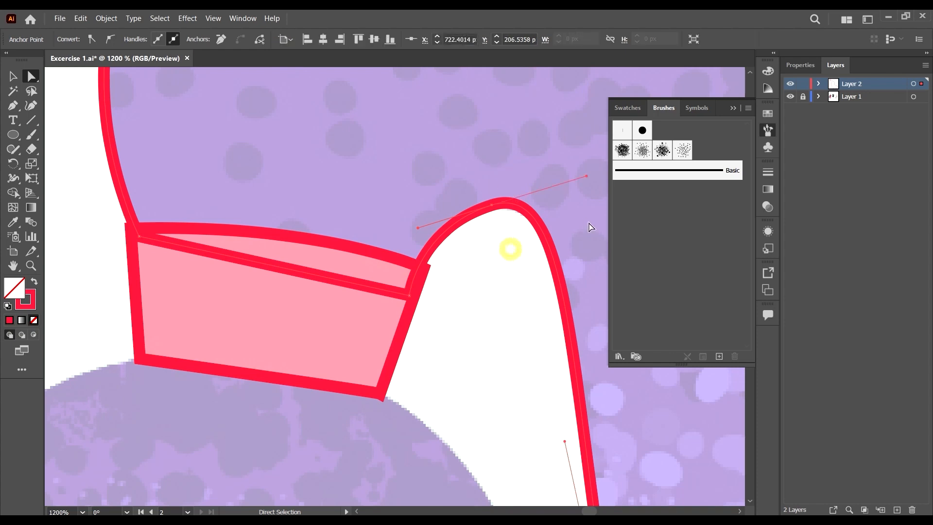
pyautogui.hscroll(5, 590, 227)
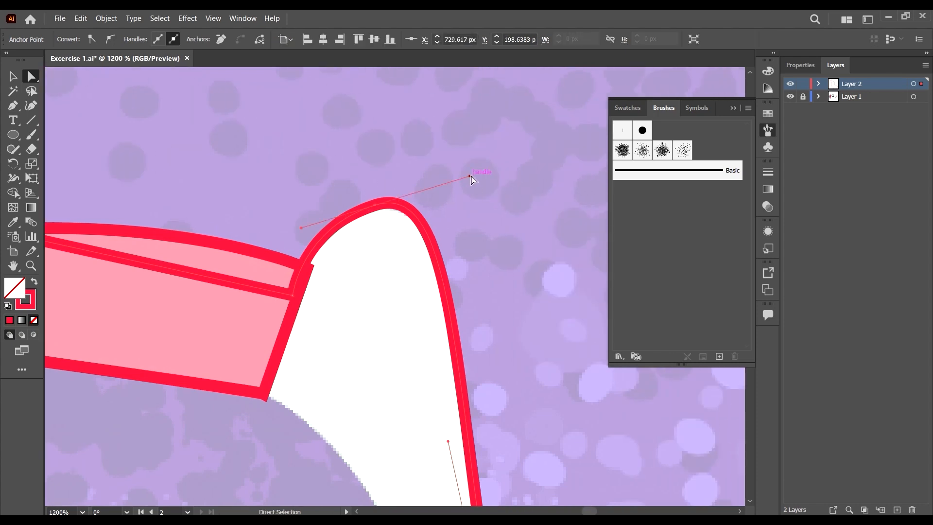
pyautogui.moveTo(470, 176); pyautogui.dragTo(485, 204)
# Step: Nudge the anchor on the ponytail's inner edge beside the head and lengthen the arch's outer curve handle
pyautogui.scroll(-3, 430, 203)
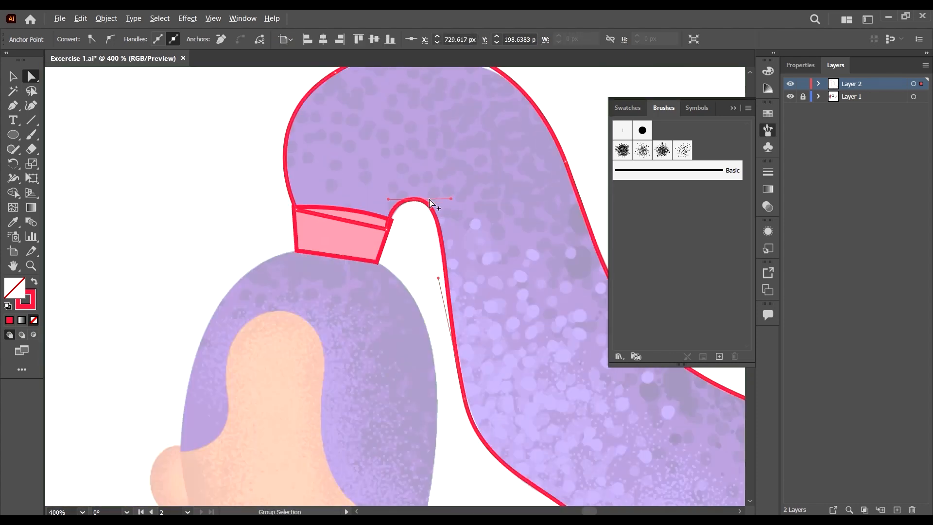
pyautogui.scroll(-1, 433, 209)
pyautogui.scroll(2, 458, 316)
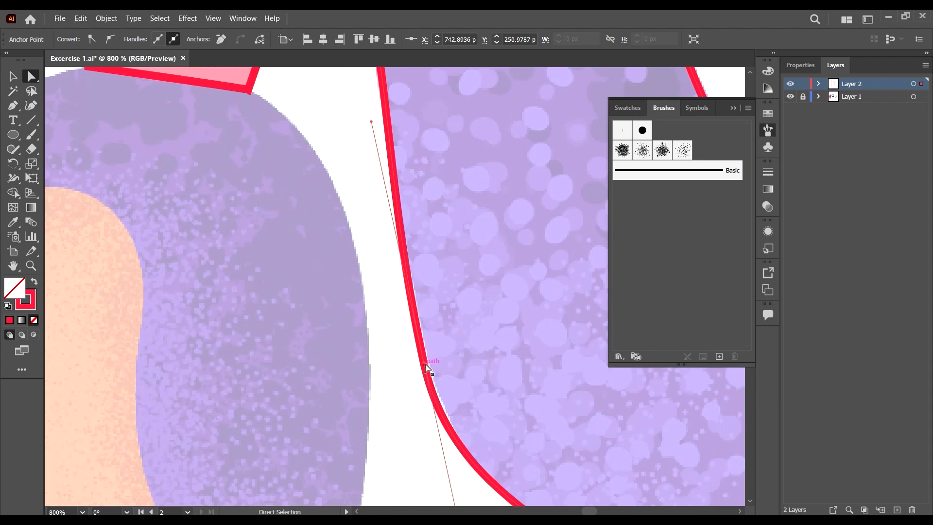
pyautogui.moveTo(427, 368); pyautogui.dragTo(424, 363)
pyautogui.scroll(3, 440, 204)
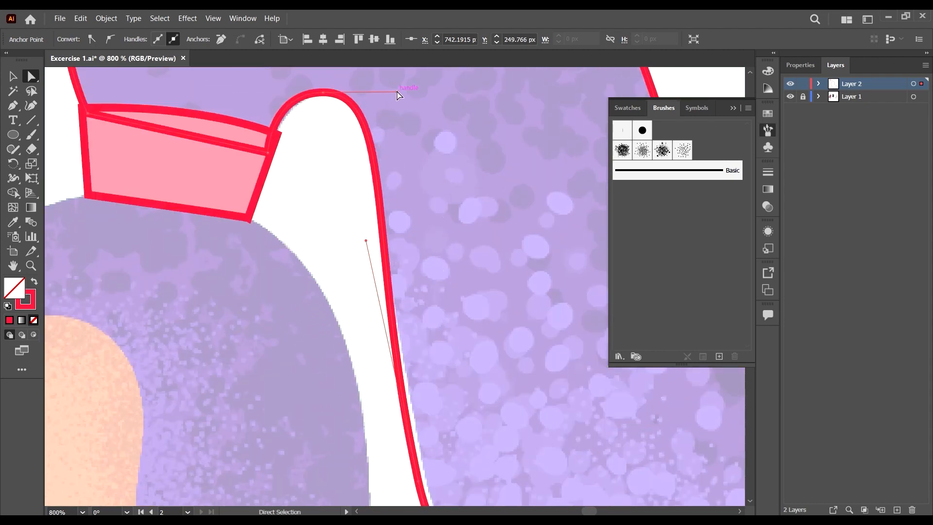
pyautogui.moveTo(398, 94); pyautogui.dragTo(425, 89)
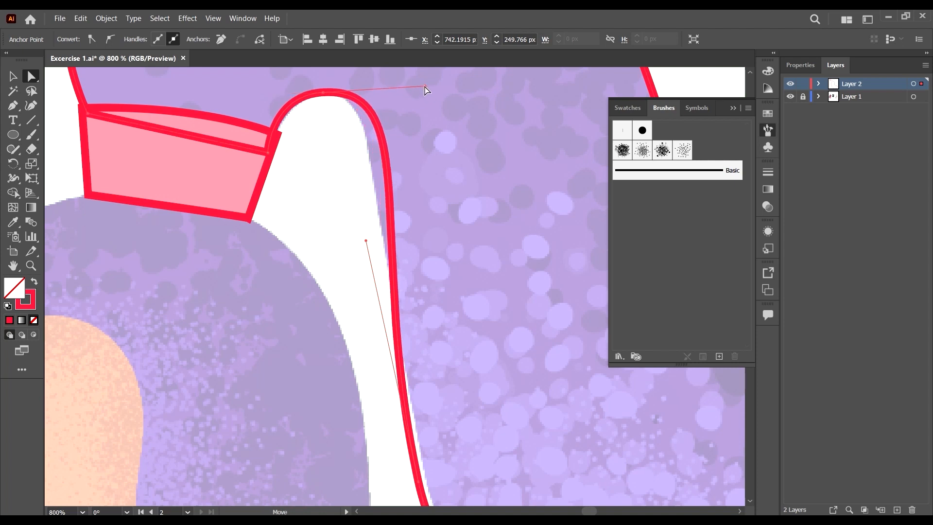
# Step: Move the ponytail's inner-edge anchor at the shoulder slightly outward to match the reference hair
pyautogui.scroll(-2, 412, 191)
pyautogui.scroll(-1, 446, 315)
pyautogui.scroll(-2, 487, 310)
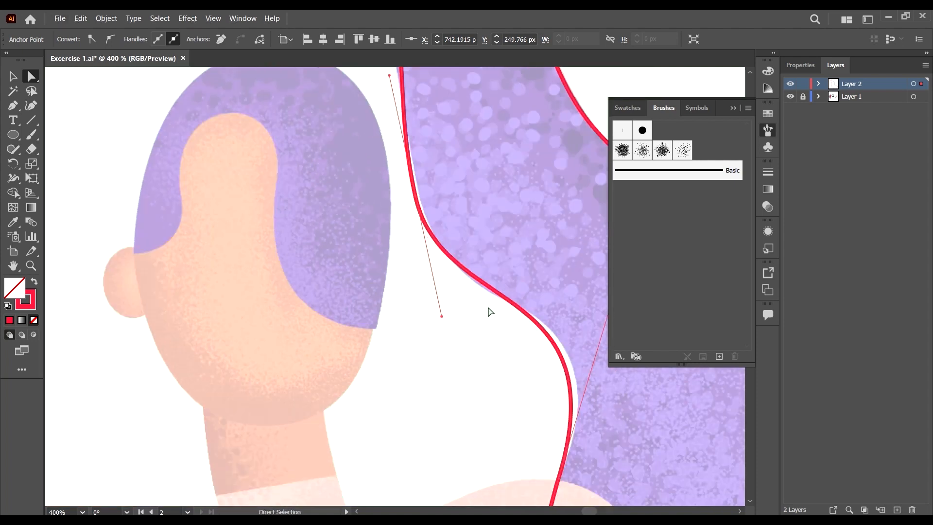
pyautogui.hscroll(1, 474, 304)
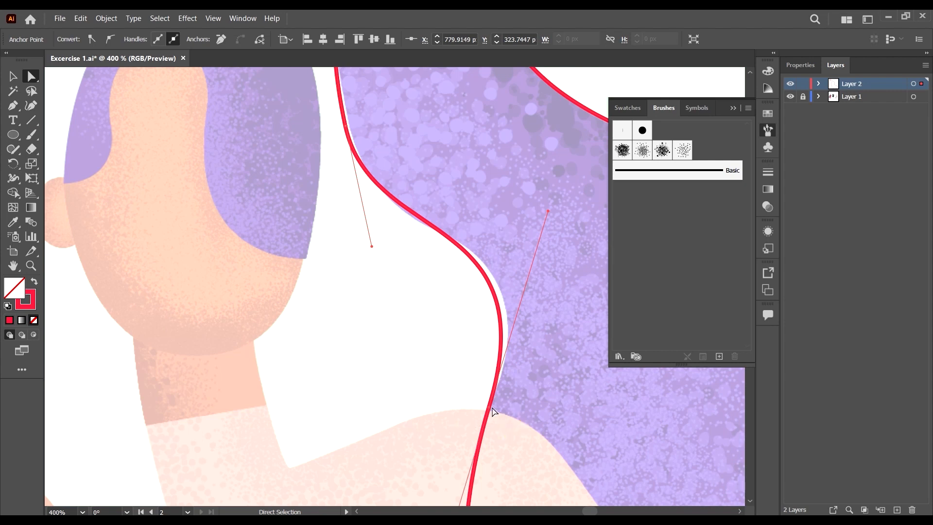
pyautogui.moveTo(492, 411); pyautogui.dragTo(496, 408)
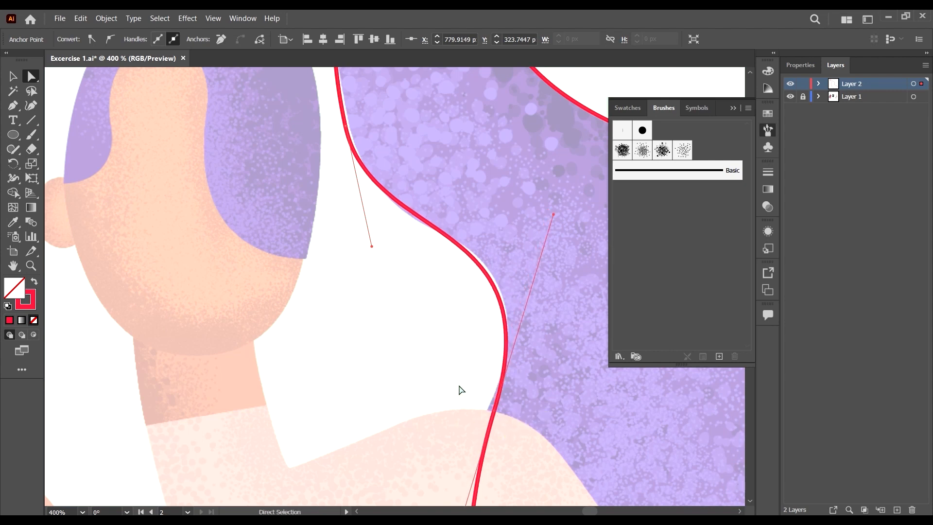
# Step: Nudge the anchor at the underside of the ponytail's rounded lower end onto the reference edge
pyautogui.scroll(-3, 461, 390)
pyautogui.scroll(3, 358, 277)
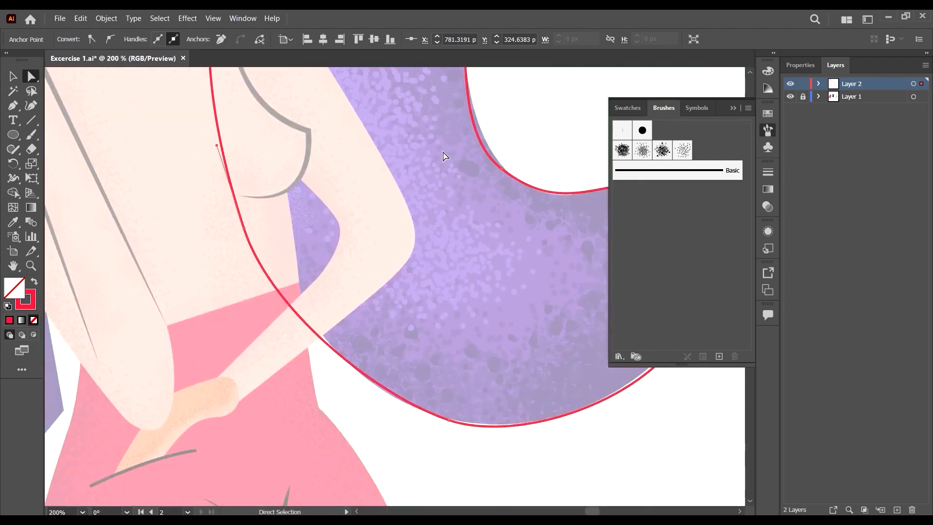
pyautogui.scroll(-1, 443, 156)
pyautogui.moveTo(488, 443); pyautogui.dragTo(371, 337)
pyautogui.scroll(2, 454, 355)
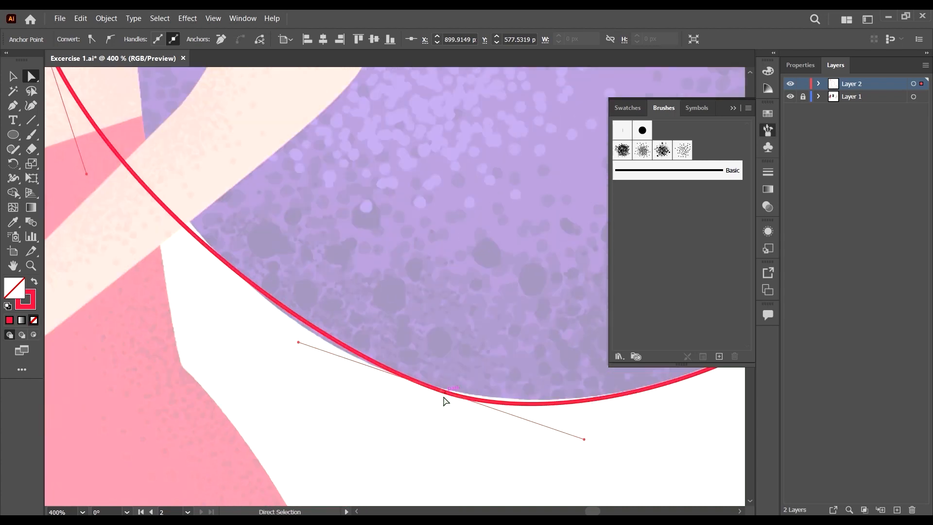
pyautogui.moveTo(441, 394); pyautogui.dragTo(436, 392)
# Step: Adjust the outer-edge anchor in the concave bend above the ponytail's rounded lower end
pyautogui.scroll(-1, 217, 256)
pyautogui.scroll(-3, 217, 256)
pyautogui.scroll(3, 298, 202)
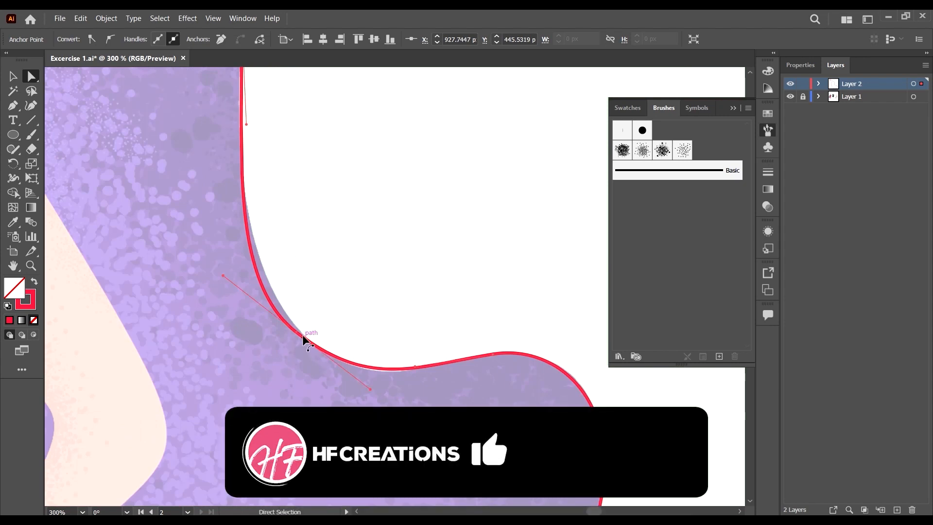
pyautogui.click(298, 333)
pyautogui.moveTo(294, 334); pyautogui.dragTo(297, 329)
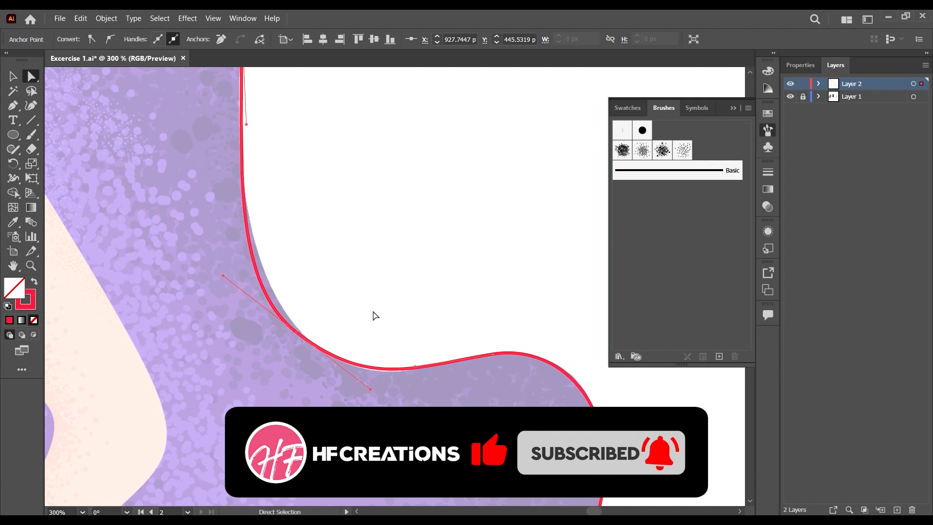
pyautogui.scroll(-6, 389, 292)
pyautogui.scroll(6, 309, 193)
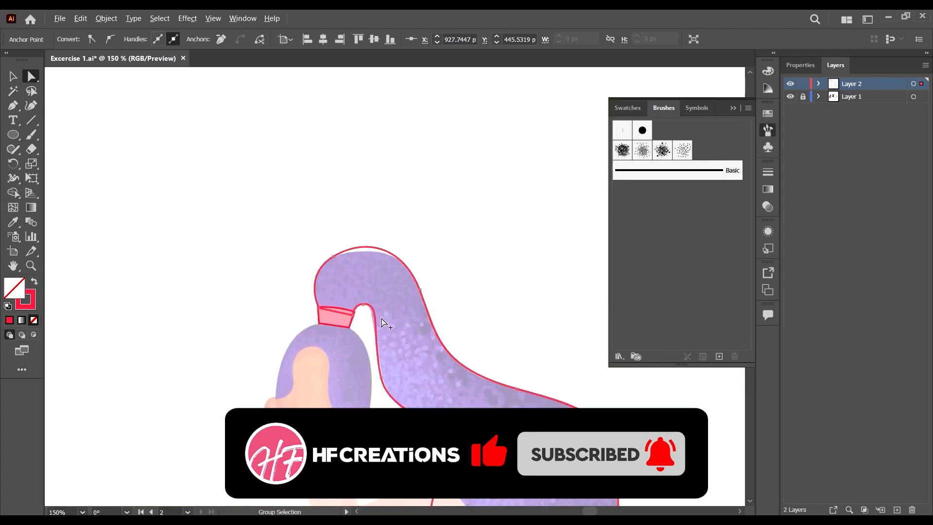
# Step: Apply the dark purple hair fill sampled from the illustration on the first artboard to the ponytail path
pyautogui.click(12, 76)
pyautogui.scroll(-8, 430, 249)
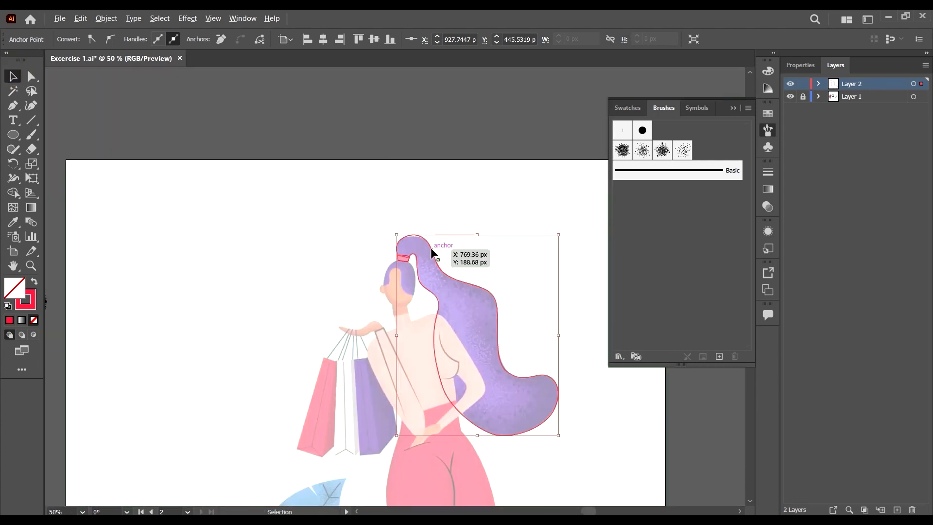
pyautogui.scroll(4, 70, 256)
pyautogui.click(13, 223)
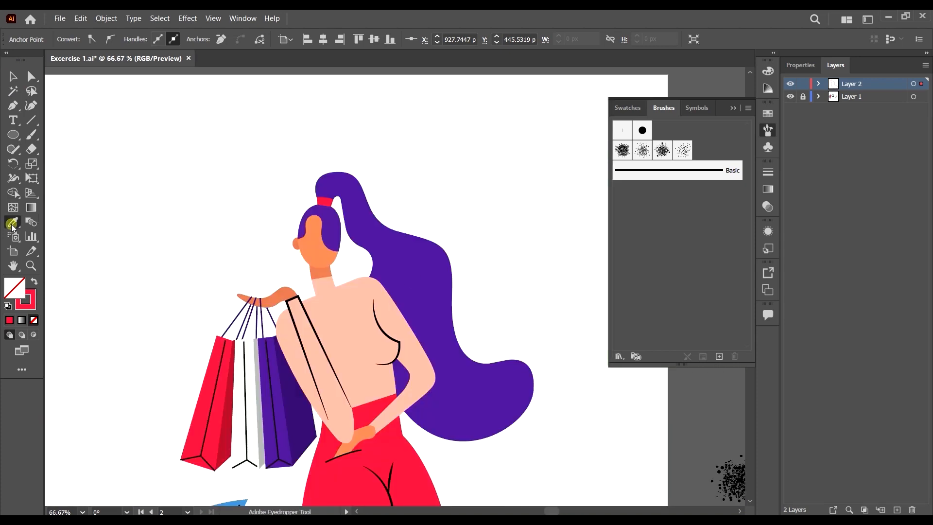
pyautogui.click(410, 280)
pyautogui.scroll(-4, 409, 281)
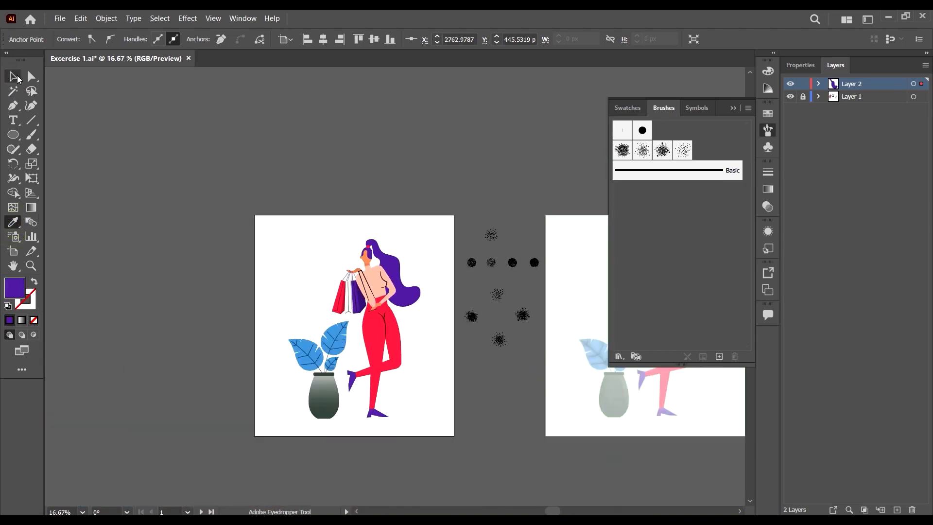
# Step: Swap the ponytail's fill and stroke to give it a purple outline without a fill
pyautogui.click(14, 76)
pyautogui.hscroll(6, 360, 229)
pyautogui.scroll(2, 496, 262)
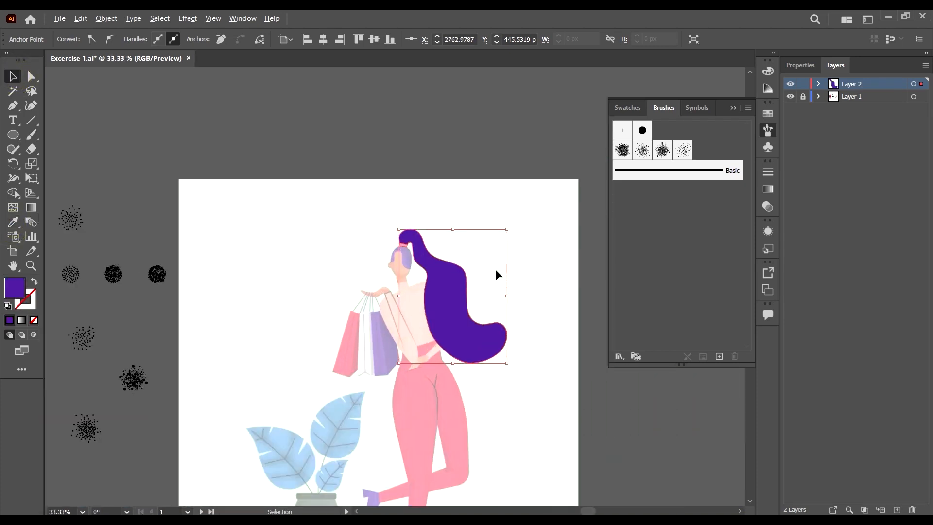
pyautogui.scroll(3, 495, 270)
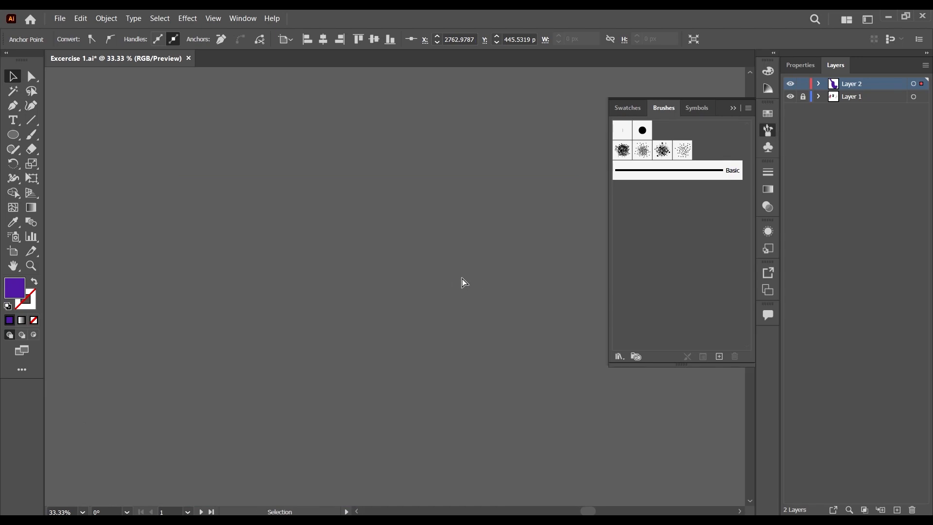
pyautogui.hotkey('ctrl', '0')
pyautogui.scroll(1, 294, 179)
pyautogui.scroll(-2, 293, 180)
pyautogui.hscroll(2, 450, 224)
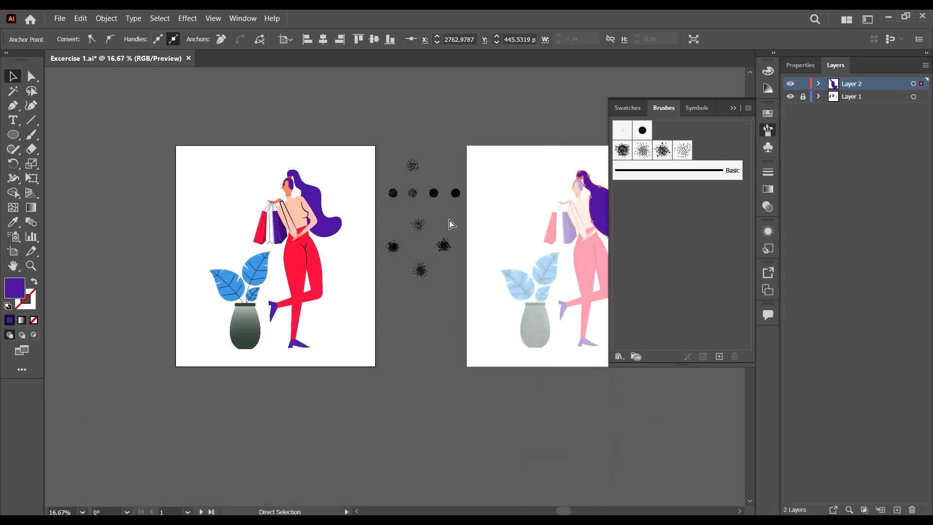
pyautogui.scroll(5, 536, 154)
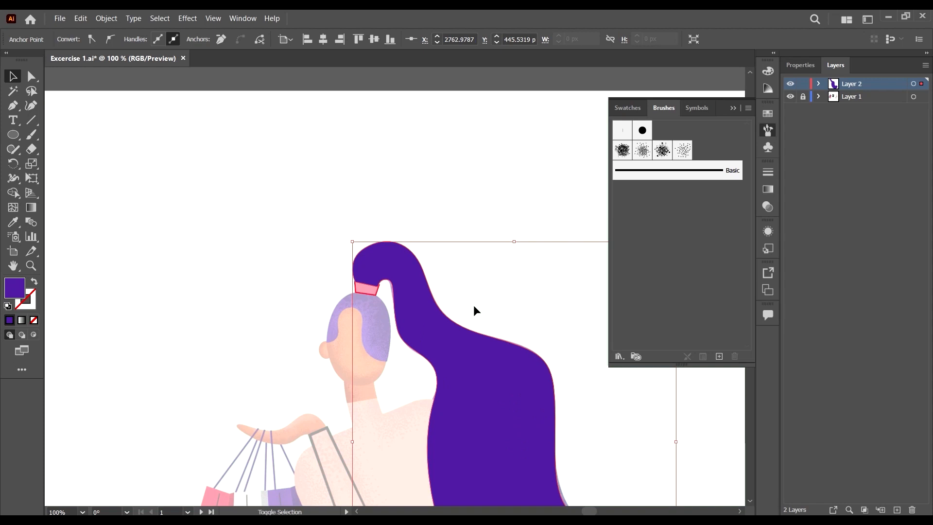
pyautogui.hotkey('shift', 'x')
# Step: Send the ponytail path behind the hair tie in the stacking order and deselect it
pyautogui.scroll(4, 387, 290)
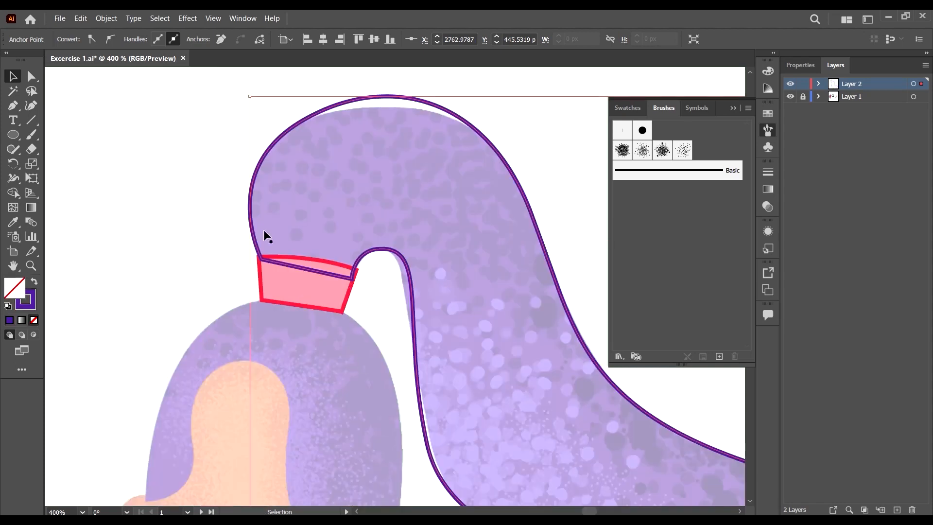
pyautogui.scroll(2, 379, 287)
pyautogui.scroll(2, 346, 345)
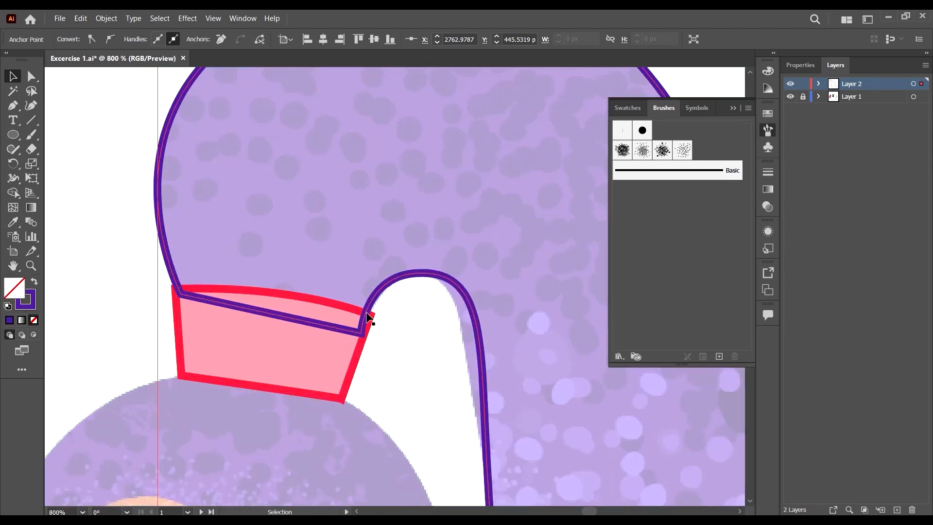
pyautogui.rightClick(408, 277)
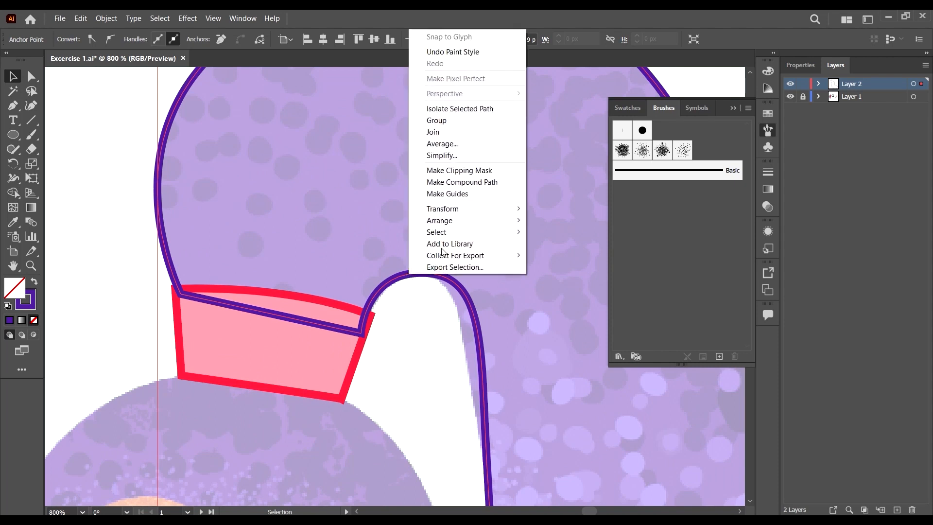
pyautogui.moveTo(452, 220)
pyautogui.click(599, 259)
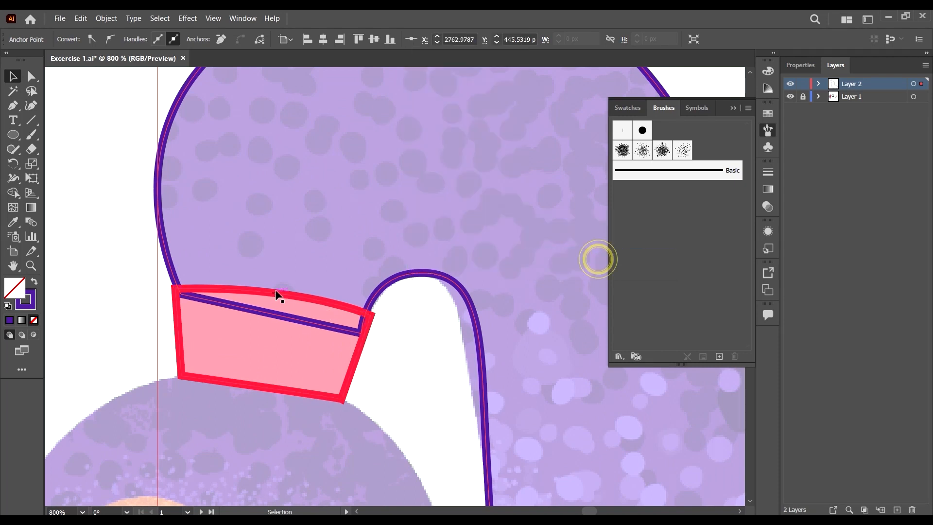
pyautogui.click(403, 348)
# Step: Start a new head-hair path above the ear and curve it over the crown to just past the hair tie's base
pyautogui.scroll(-2, 390, 311)
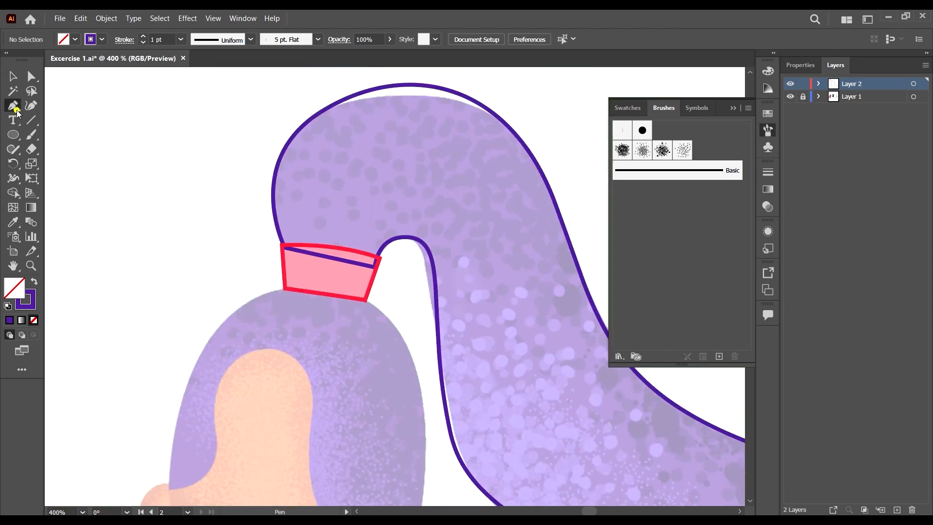
pyautogui.scroll(-2, 302, 238)
pyautogui.scroll(-2, 250, 358)
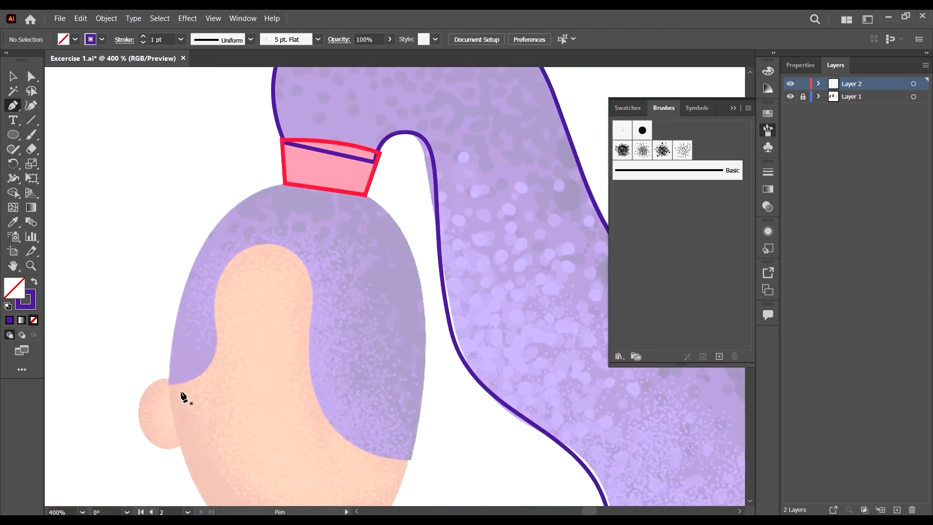
pyautogui.click(168, 384)
pyautogui.scroll(1, 197, 274)
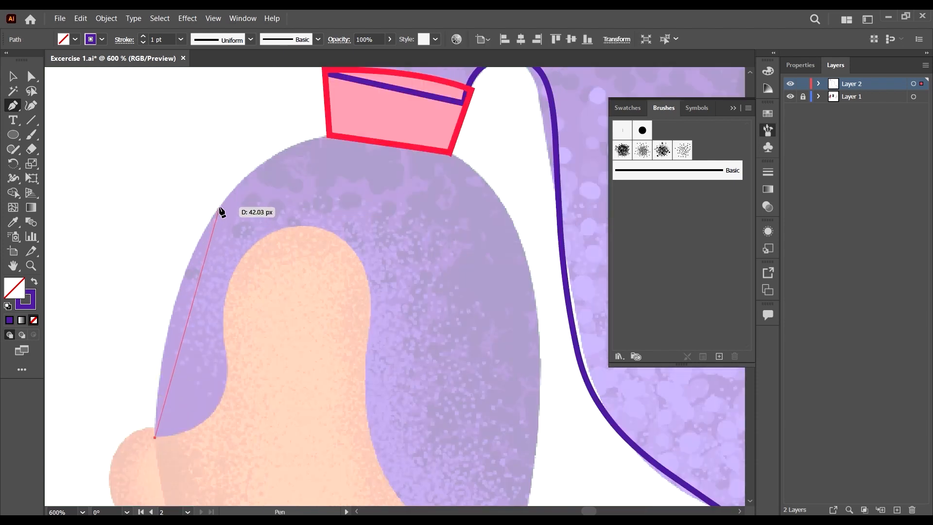
pyautogui.moveTo(219, 209); pyautogui.dragTo(299, 89)
pyautogui.moveTo(474, 169); pyautogui.dragTo(501, 193)
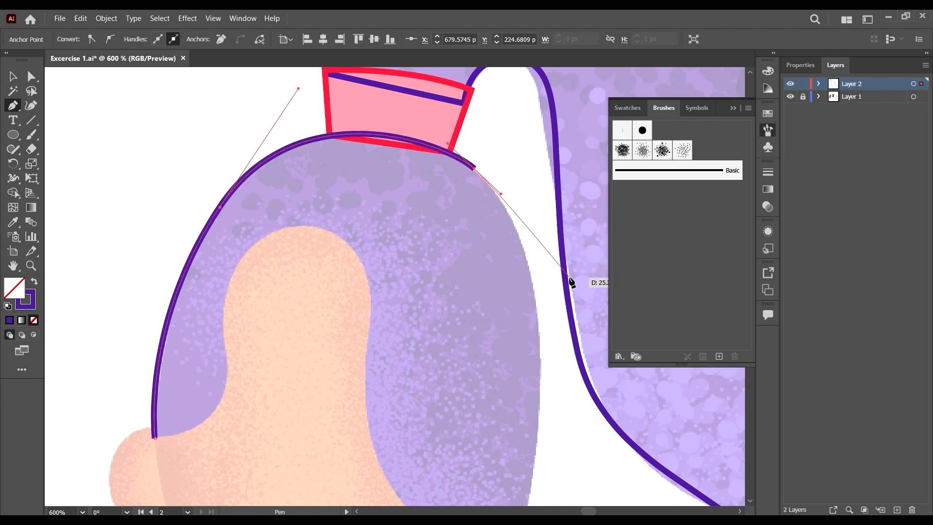
# Step: Continue the Pen outline of the head's hair down its right edge to the lower tip beside the cheek
pyautogui.scroll(-3, 572, 282)
pyautogui.moveTo(543, 299); pyautogui.dragTo(539, 398)
pyautogui.scroll(-2, 544, 421)
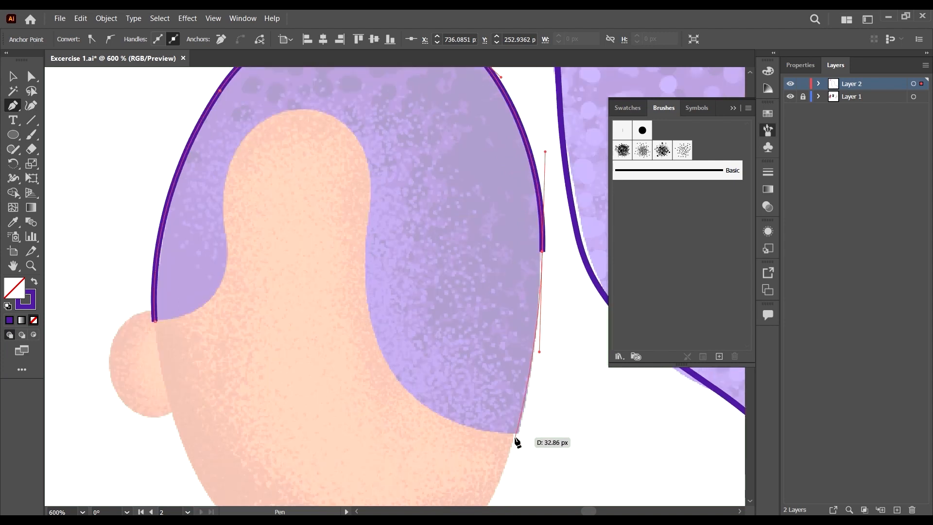
pyautogui.click(515, 436)
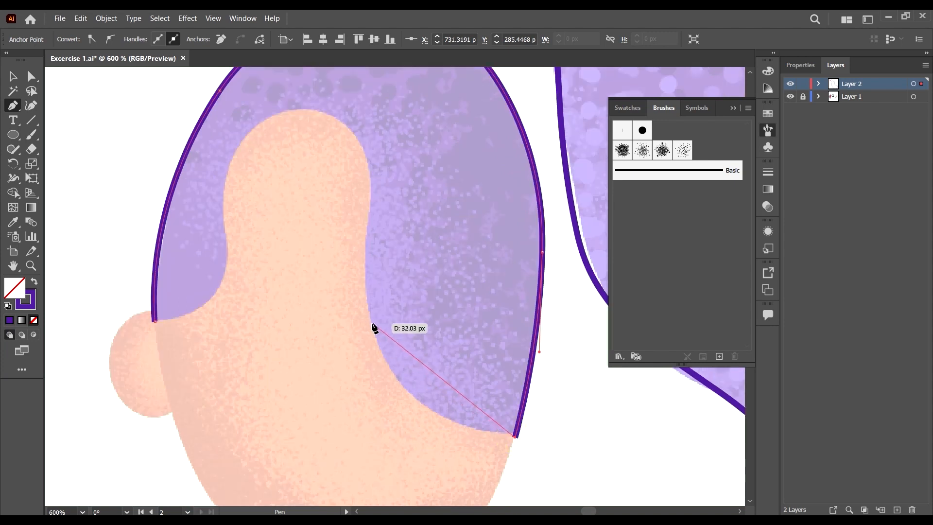
# Step: Trace the inner hairline up and around the forehead, closing the hair path at its starting point by the ear
pyautogui.moveTo(367, 300); pyautogui.dragTo(364, 183)
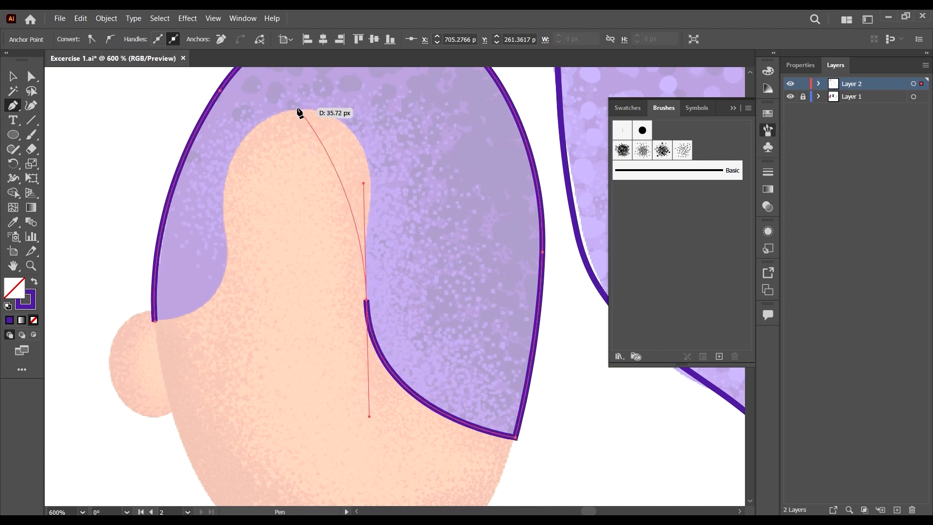
pyautogui.moveTo(300, 109)
pyautogui.mouseDown()
pyautogui.moveTo(224, 109)
pyautogui.moveTo(203, 87)
pyautogui.mouseUp()
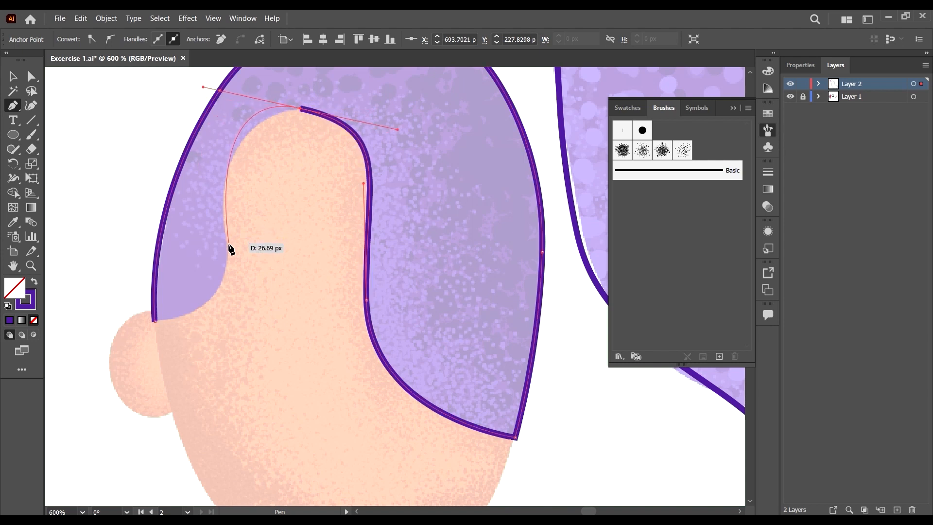
pyautogui.moveTo(226, 272); pyautogui.dragTo(208, 305)
pyautogui.moveTo(154, 321); pyautogui.dragTo(122, 322)
# Step: Adjust the direction handles of the inner hairline so its left side and top follow the forehead
pyautogui.scroll(2, 243, 340)
pyautogui.scroll(2, 249, 371)
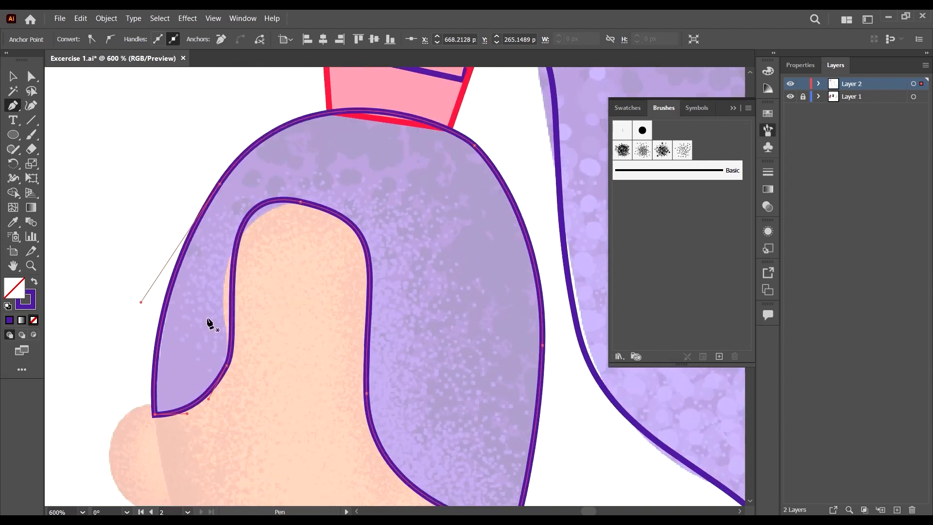
pyautogui.press('a')
pyautogui.moveTo(204, 354); pyautogui.dragTo(236, 319)
pyautogui.moveTo(203, 192); pyautogui.dragTo(206, 214)
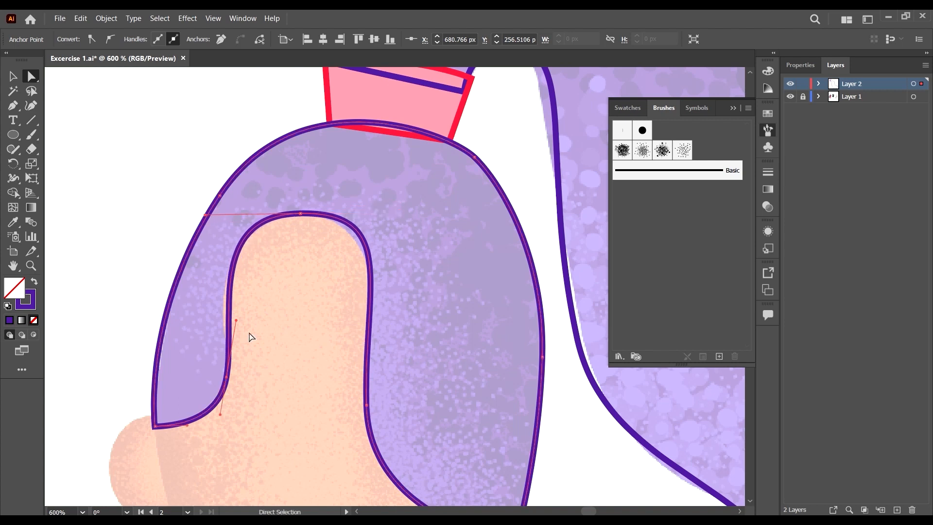
pyautogui.click(227, 378)
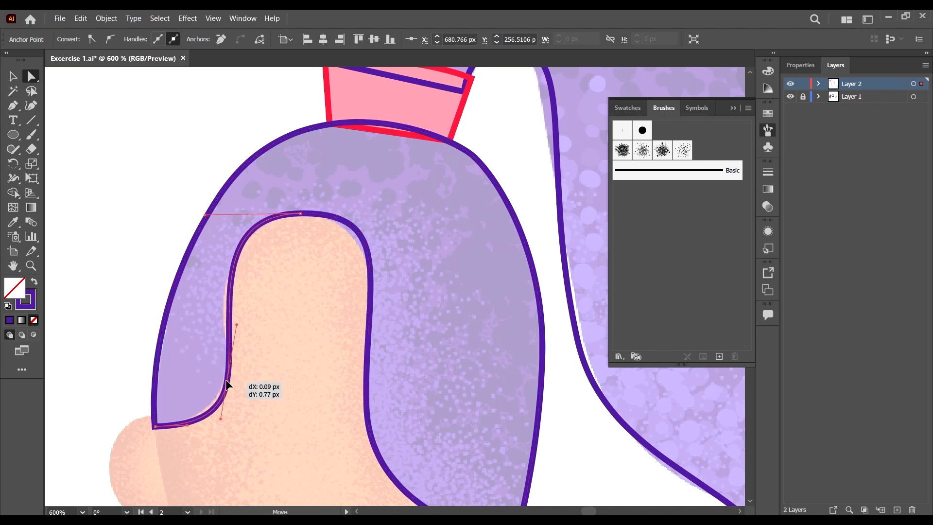
# Step: Refine the handles on the inner hairline's right side and top anchor to smooth the curve around the forehead
pyautogui.click(410, 280)
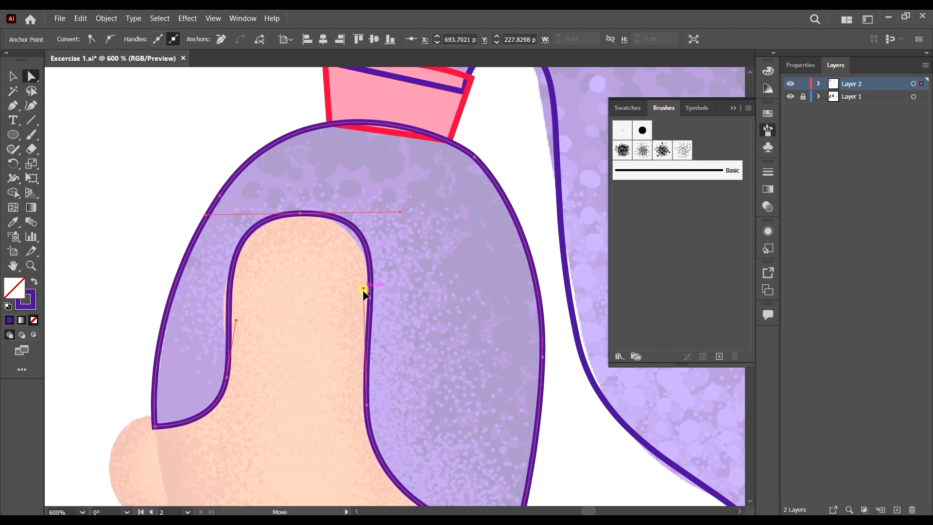
pyautogui.moveTo(364, 290); pyautogui.dragTo(363, 349)
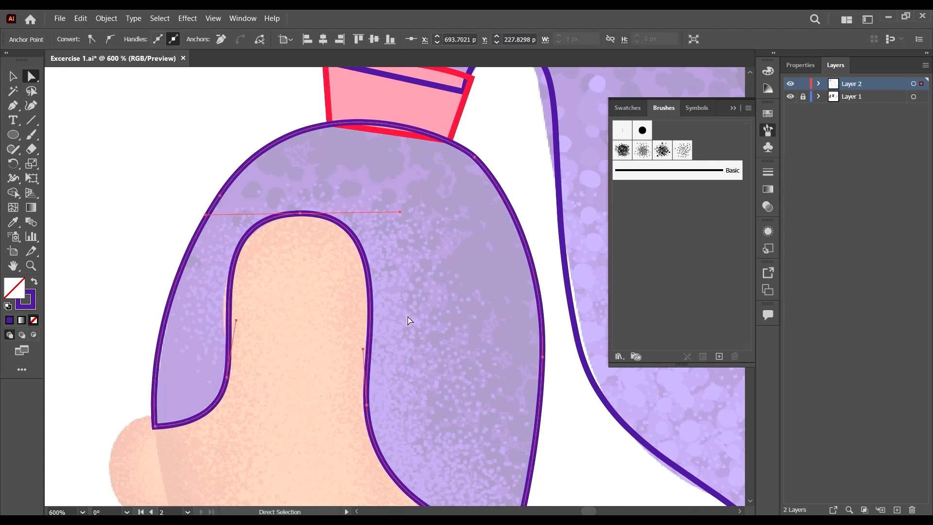
pyautogui.moveTo(206, 215)
pyautogui.mouseDown()
pyautogui.moveTo(220, 217)
pyautogui.moveTo(202, 222)
pyautogui.mouseUp()
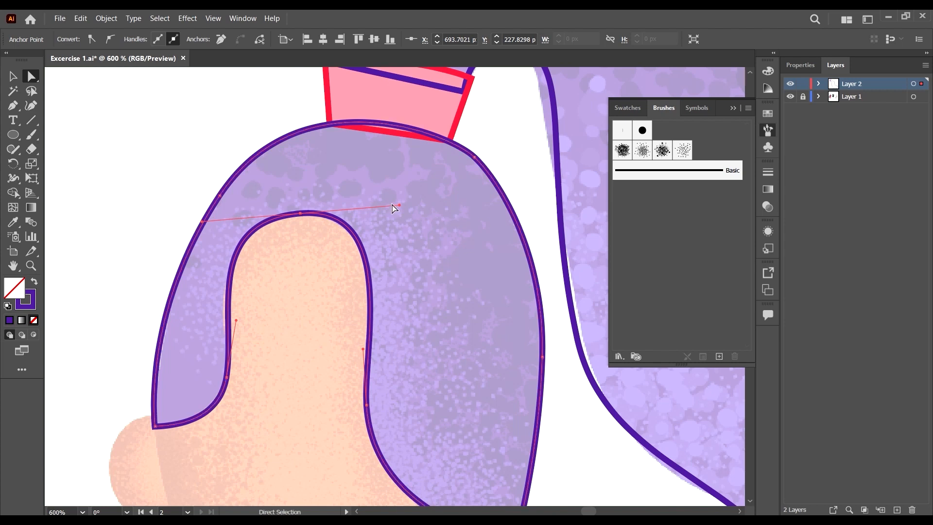
pyautogui.moveTo(399, 207)
pyautogui.mouseDown()
pyautogui.moveTo(378, 211)
pyautogui.moveTo(394, 212)
pyautogui.mouseUp()
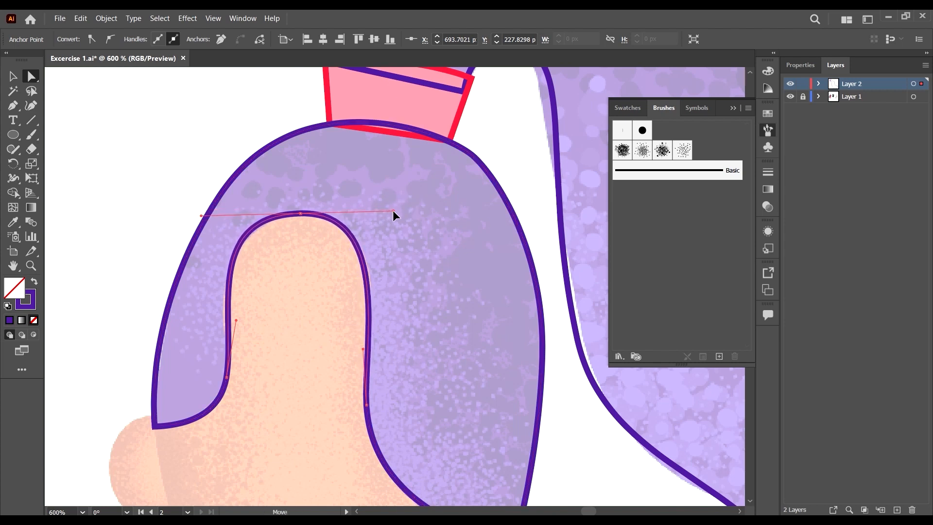
# Step: Pull the upper-right anchor's handle outward to fit the hair's outer edge, and deselect the path
pyautogui.click(487, 165)
pyautogui.moveTo(503, 186); pyautogui.dragTo(517, 194)
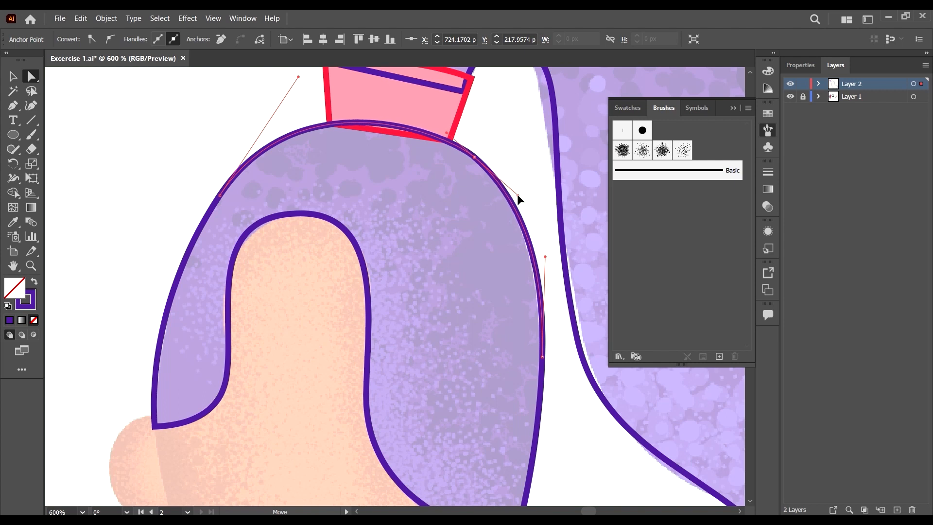
pyautogui.press('alt')
pyautogui.scroll(-2, 429, 217)
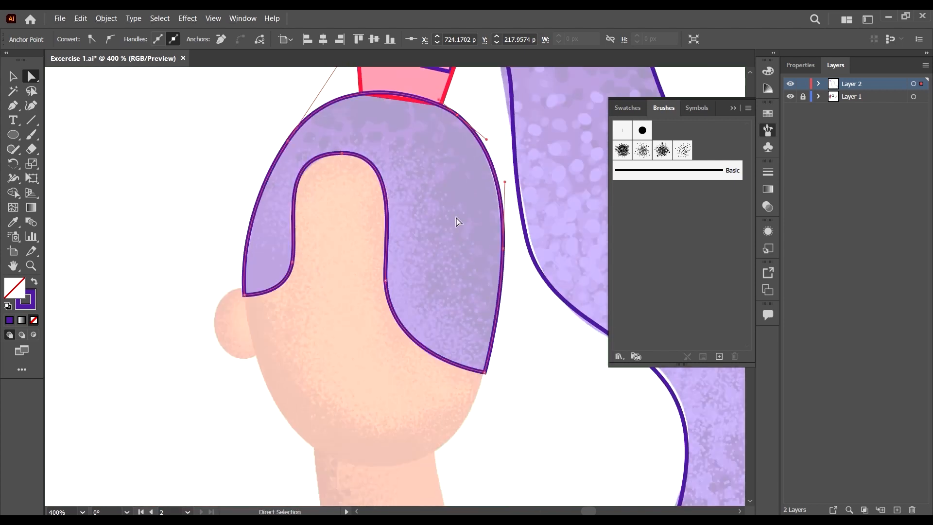
pyautogui.click(365, 312)
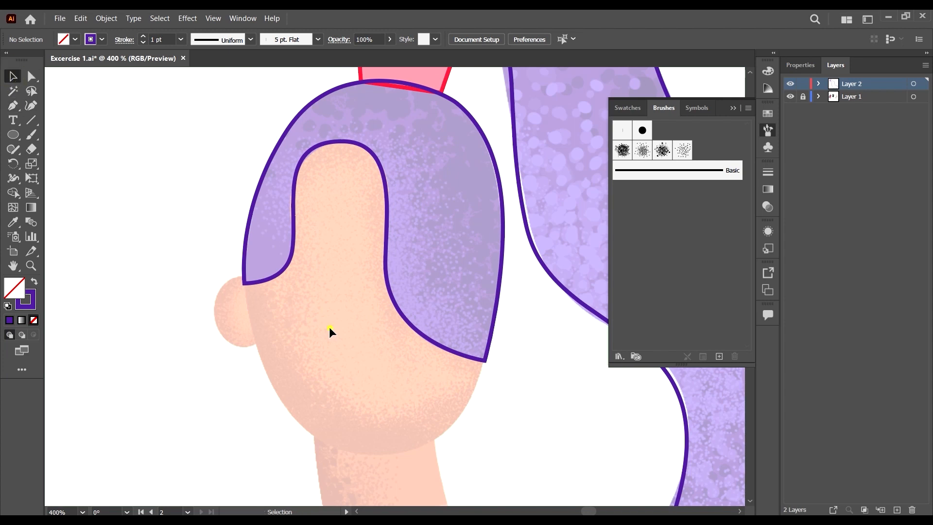
# Step: Send the head's hair outline to the back, behind the hair tie
pyautogui.click(504, 238)
pyautogui.scroll(1, 505, 241)
pyautogui.rightClick(503, 233)
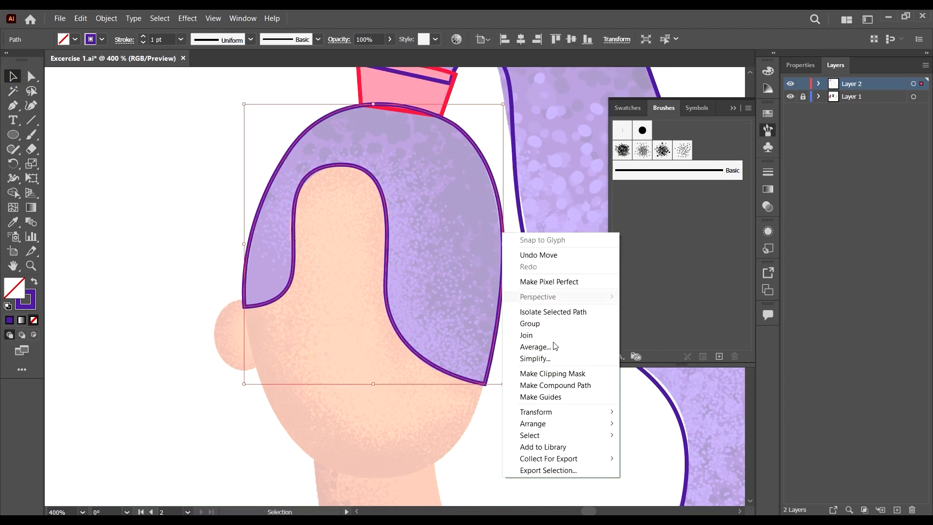
pyautogui.moveTo(551, 423)
pyautogui.click(641, 457)
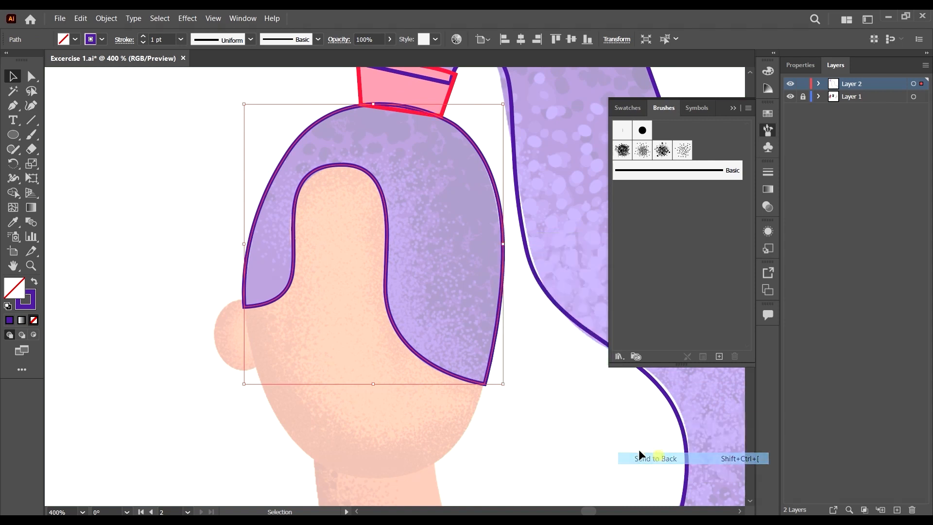
pyautogui.click(571, 406)
# Step: Start the face outline with the Pen tool inside the hair above the ear, placing the second anchor at the hair's lower corner
pyautogui.scroll(-1, 514, 292)
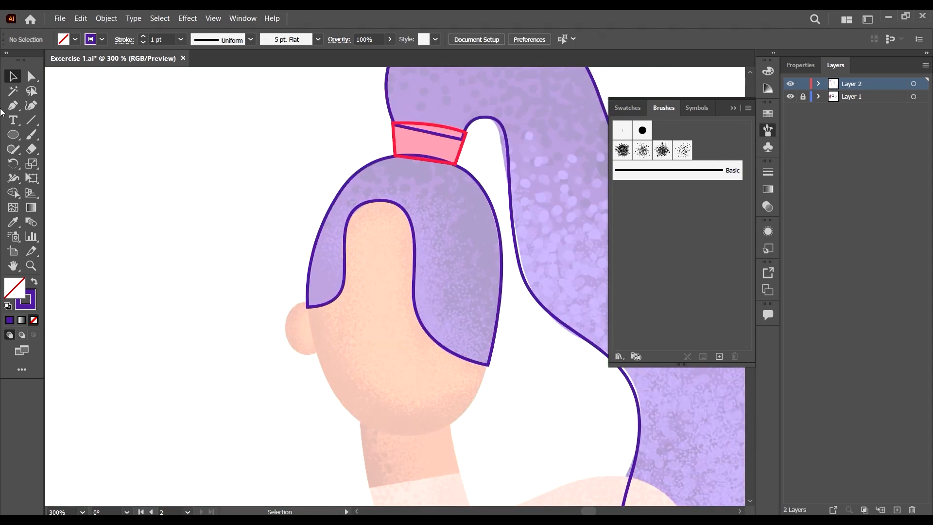
pyautogui.click(13, 107)
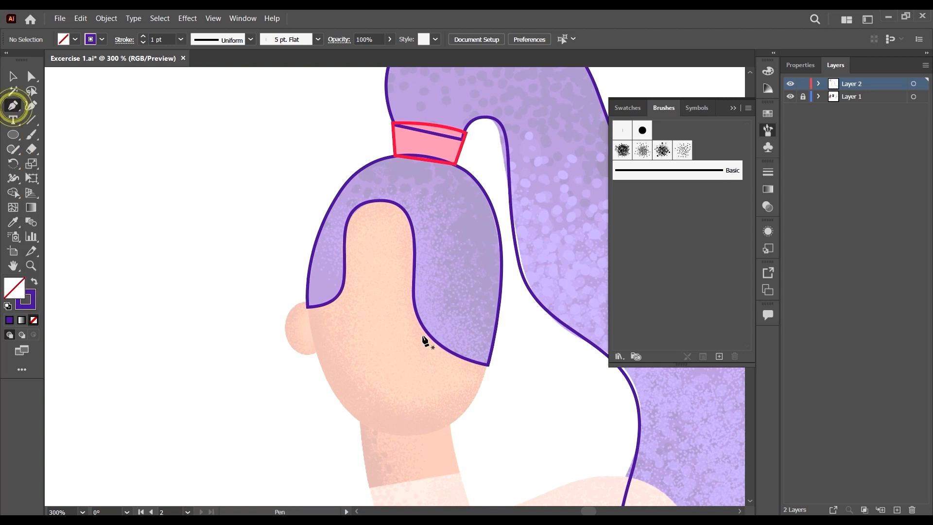
pyautogui.scroll(-2, 333, 170)
pyautogui.scroll(1, 311, 254)
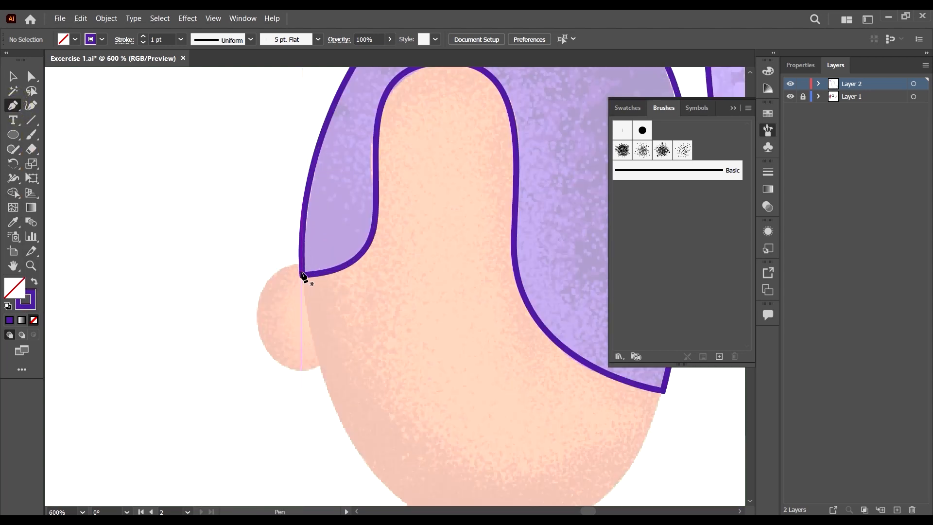
pyautogui.click(335, 191)
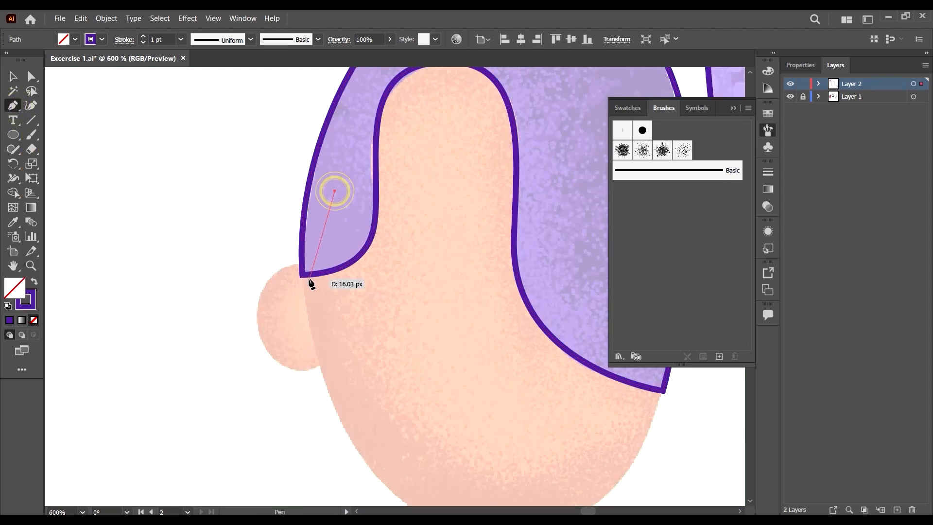
pyautogui.scroll(4, 306, 277)
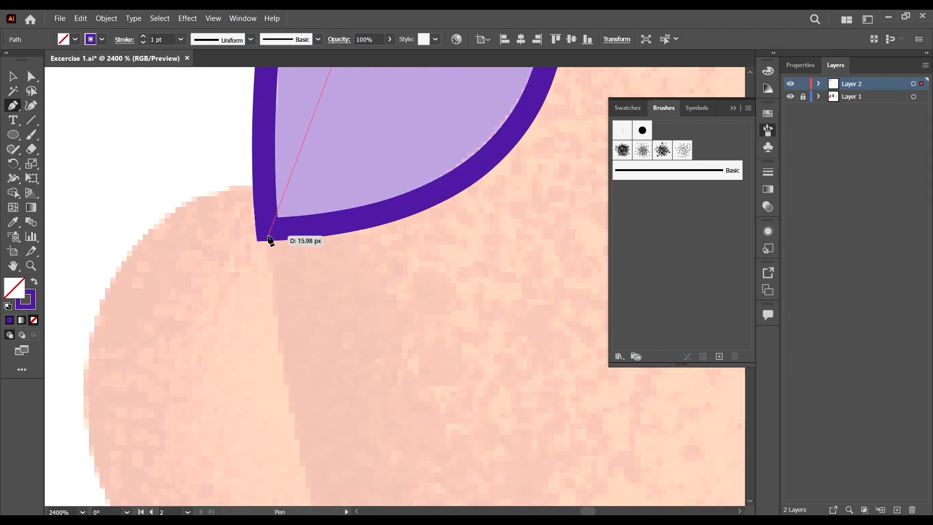
pyautogui.click(271, 238)
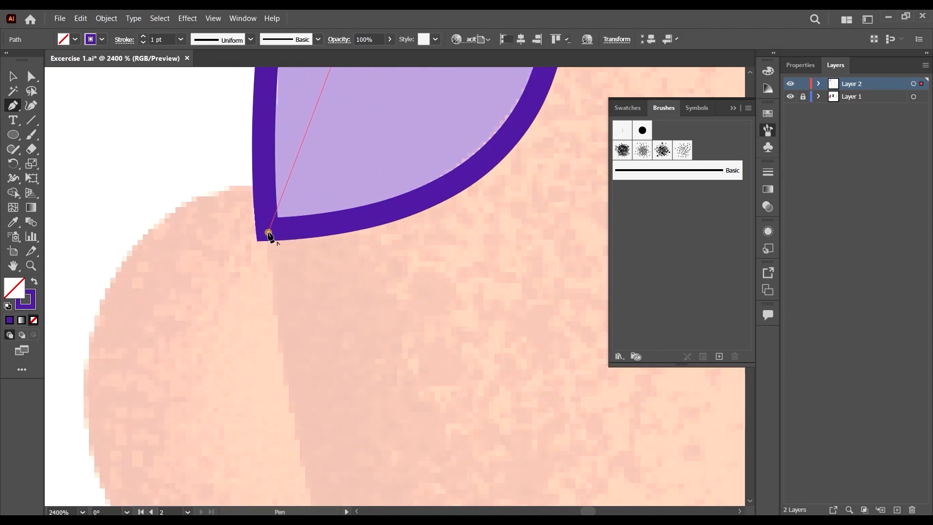
pyautogui.scroll(-4, 292, 272)
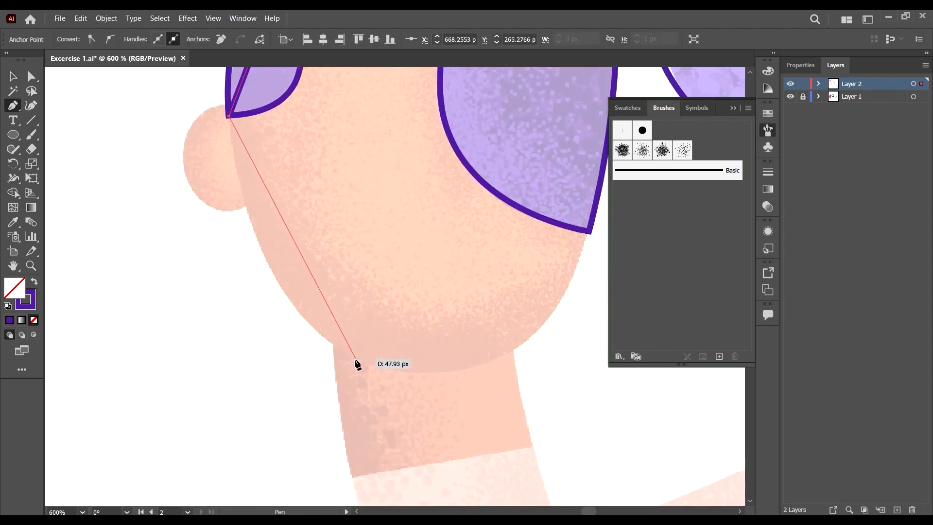
# Step: Trace the jaw and chin with curved Pen segments from the ear round to the opposite cheek
pyautogui.moveTo(359, 360)
pyautogui.mouseDown()
pyautogui.moveTo(424, 392)
pyautogui.moveTo(468, 392)
pyautogui.moveTo(485, 415)
pyautogui.mouseUp()
pyautogui.scroll(3, 535, 403)
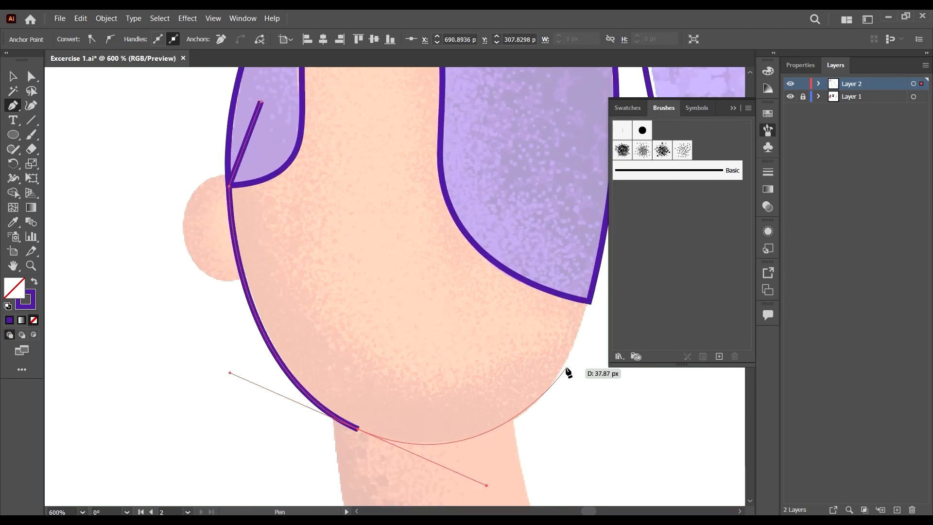
pyautogui.moveTo(566, 361)
pyautogui.mouseDown()
pyautogui.moveTo(581, 325)
pyautogui.moveTo(579, 333)
pyautogui.mouseUp()
pyautogui.scroll(-2, 527, 290)
pyautogui.scroll(2, 526, 290)
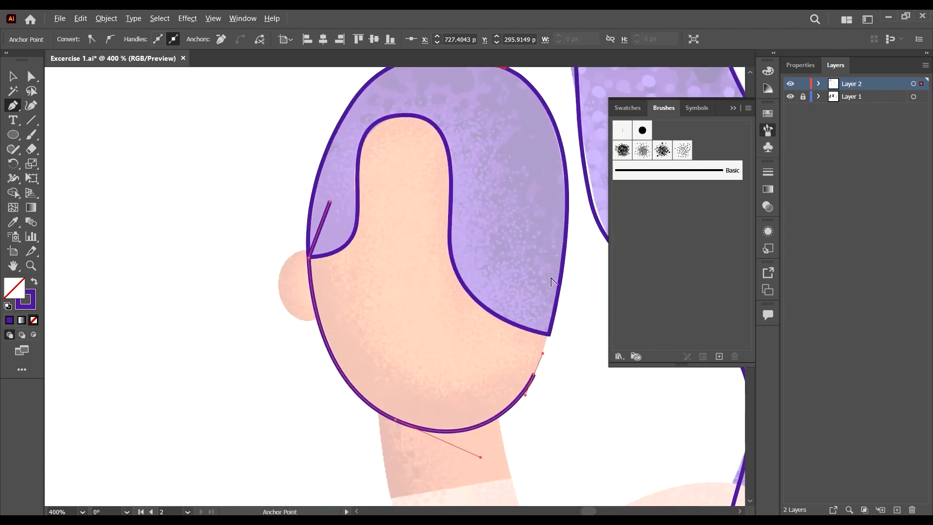
# Step: Continue the face outline up and over the forehead within the hair area, closing it at its first anchor
pyautogui.moveTo(562, 277); pyautogui.dragTo(569, 235)
pyautogui.scroll(2, 569, 236)
pyautogui.moveTo(487, 150); pyautogui.dragTo(450, 89)
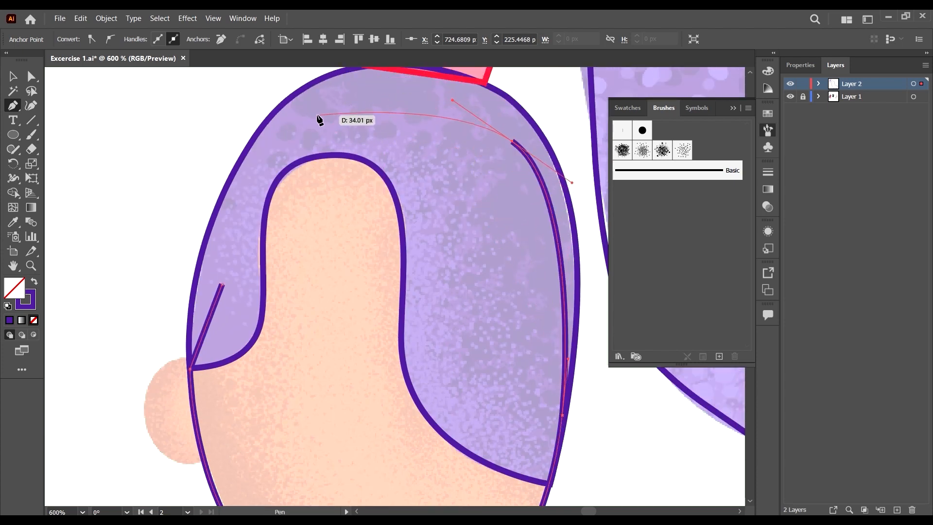
pyautogui.moveTo(313, 115)
pyautogui.mouseDown()
pyautogui.moveTo(262, 152)
pyautogui.moveTo(268, 134)
pyautogui.mouseUp()
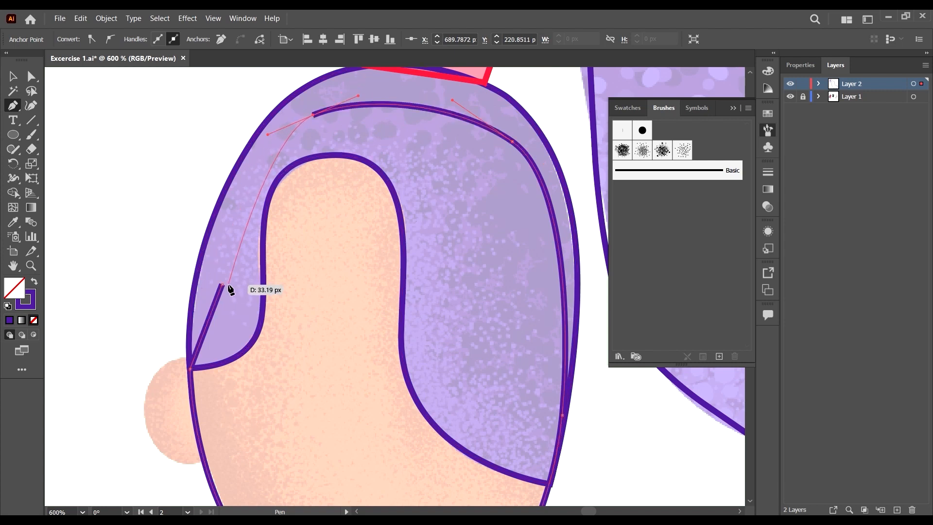
pyautogui.click(222, 284)
pyautogui.scroll(-2, 340, 257)
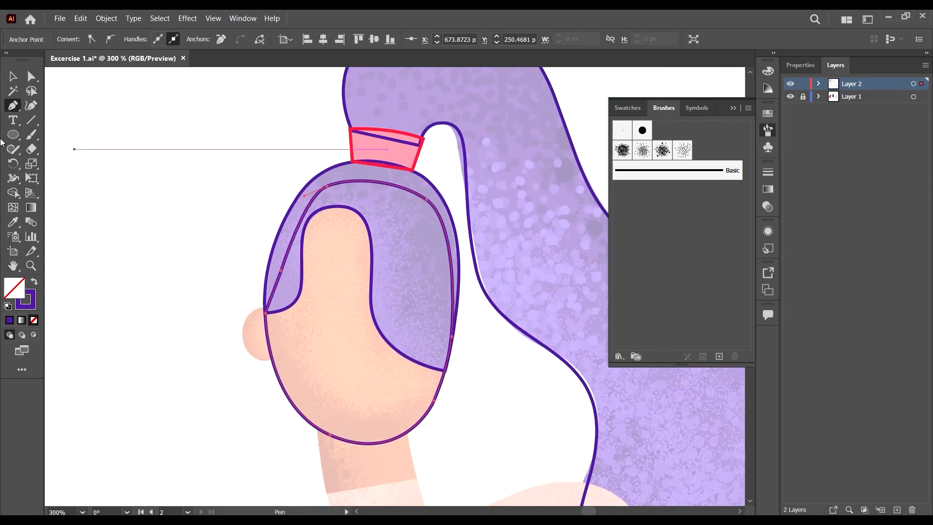
# Step: Fill the face shape with the orange skin colour sampled from the face of the coloured reference figure
pyautogui.click(13, 76)
pyautogui.scroll(-4, 428, 325)
pyautogui.press('i')
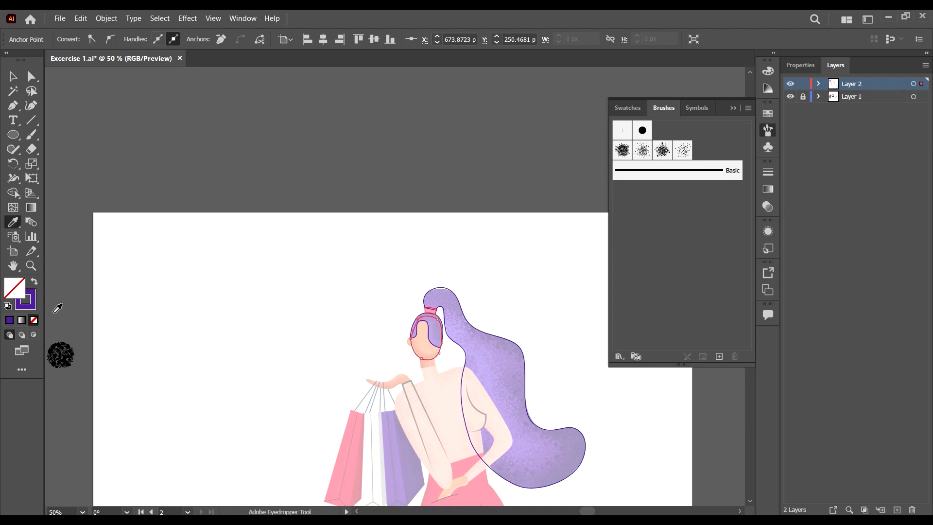
pyautogui.hscroll(-10, 201, 290)
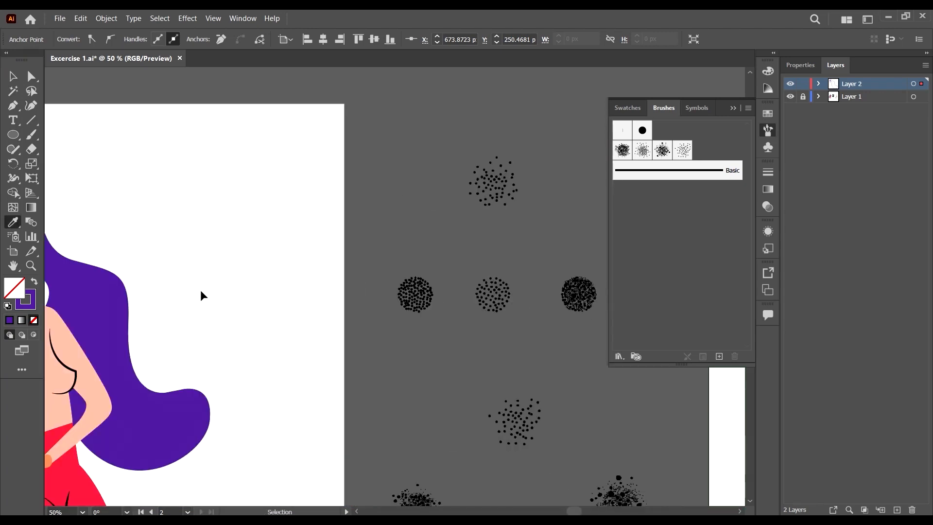
pyautogui.scroll(1, 204, 286)
pyautogui.hscroll(-2, 117, 277)
pyautogui.click(136, 294)
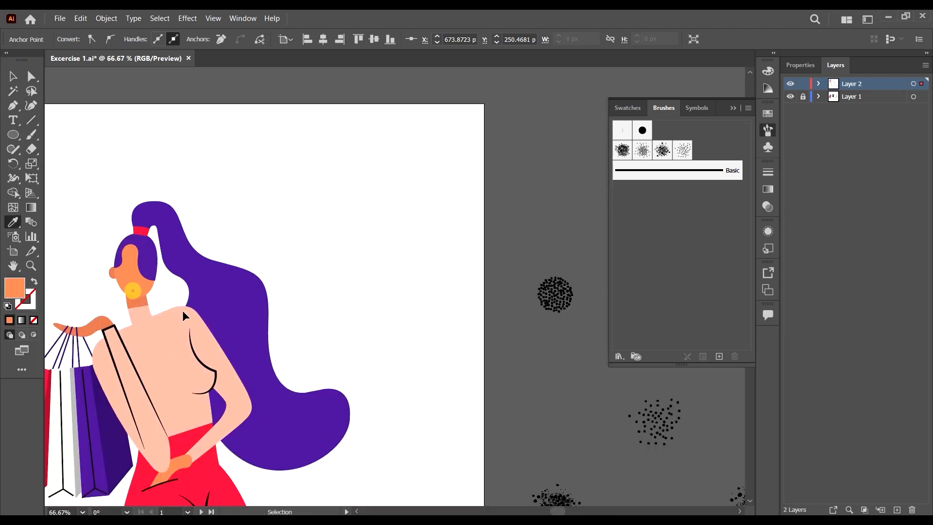
pyautogui.hscroll(6, 249, 316)
pyautogui.click(13, 77)
pyautogui.hscroll(9, 374, 331)
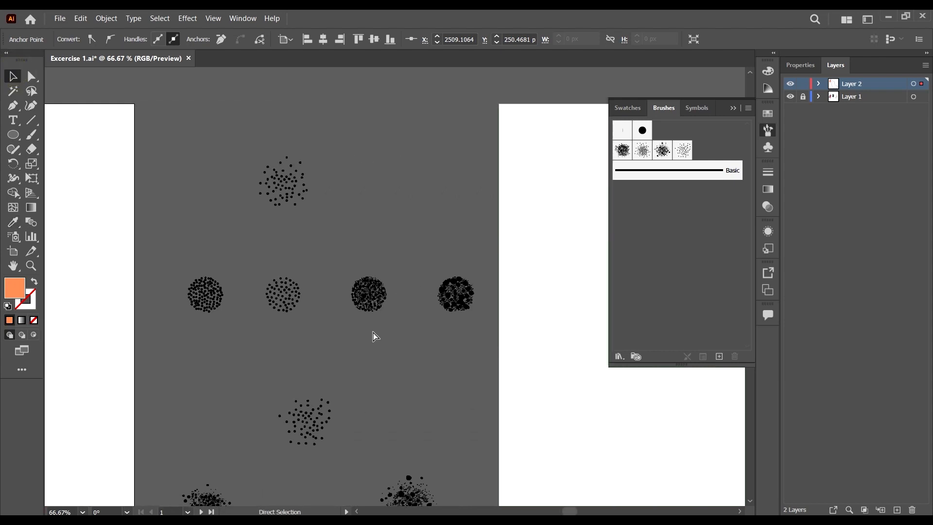
pyautogui.hscroll(6, 449, 311)
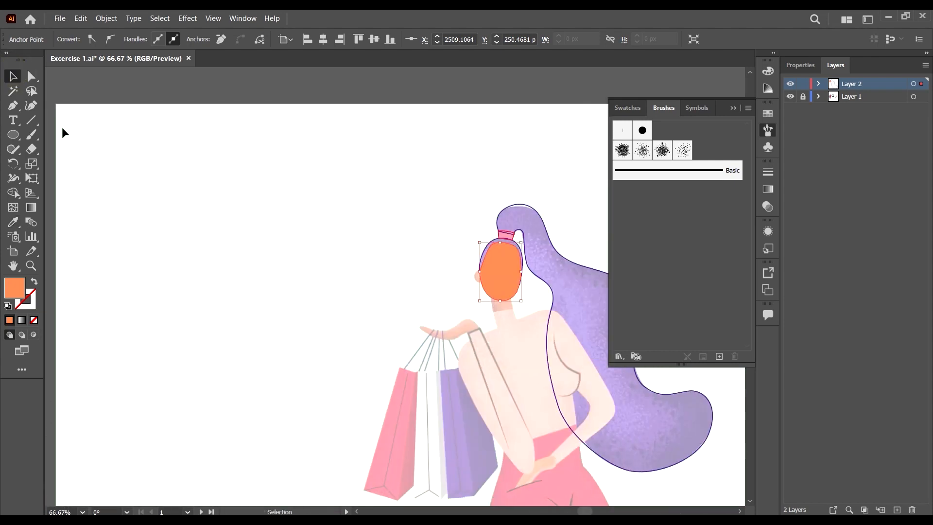
# Step: Send the orange face shape to the back, behind the purple hair outline
pyautogui.scroll(3, 389, 270)
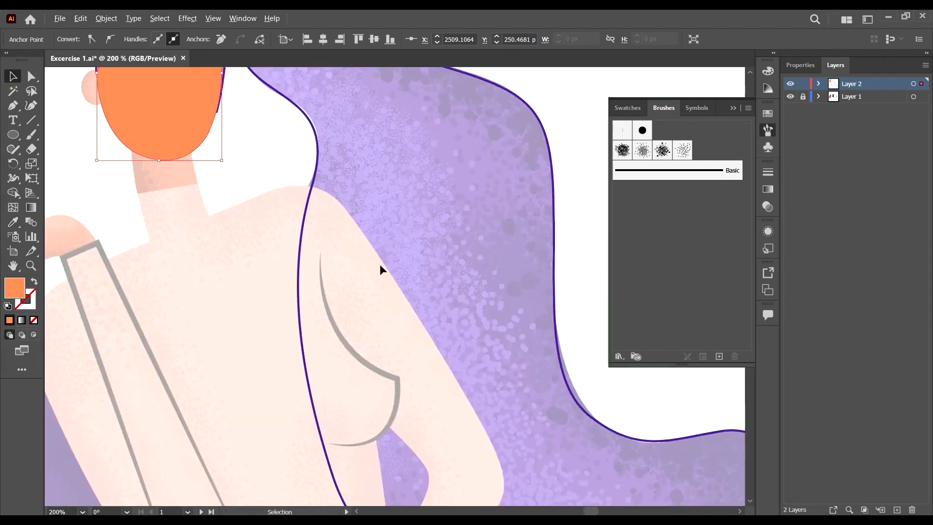
pyautogui.rightClick(211, 118)
pyautogui.moveTo(309, 313)
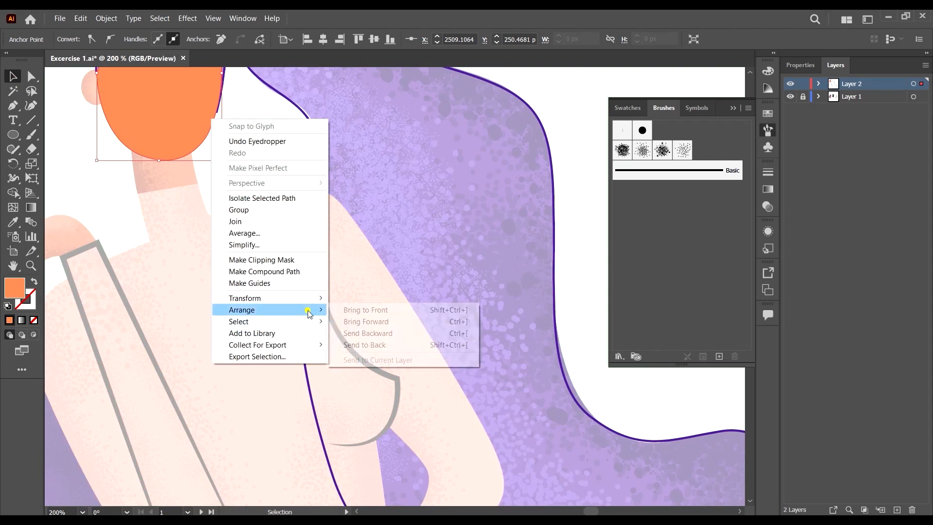
pyautogui.click(398, 344)
pyautogui.scroll(-5, 362, 207)
pyautogui.scroll(3, 352, 185)
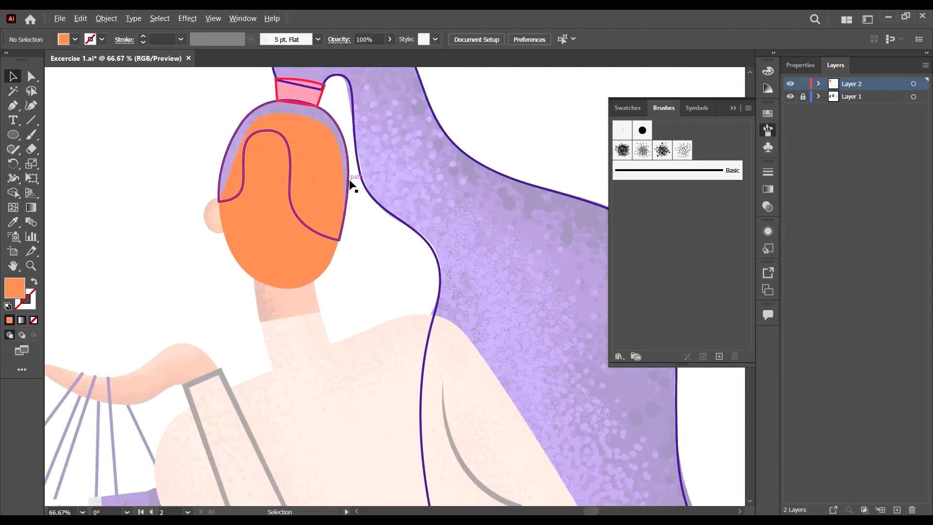
# Step: Reselect the face shape, send it one level backward in the stacking order and deselect it
pyautogui.click(324, 247)
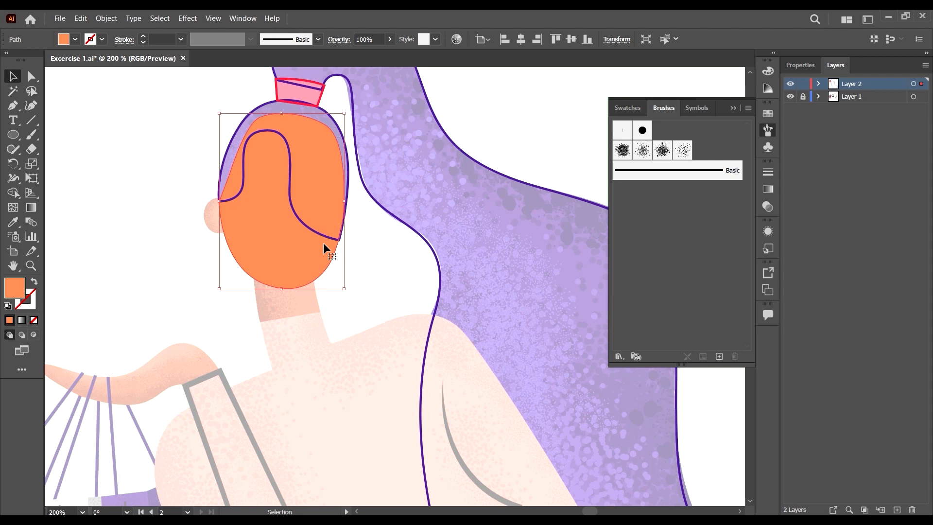
pyautogui.rightClick(324, 243)
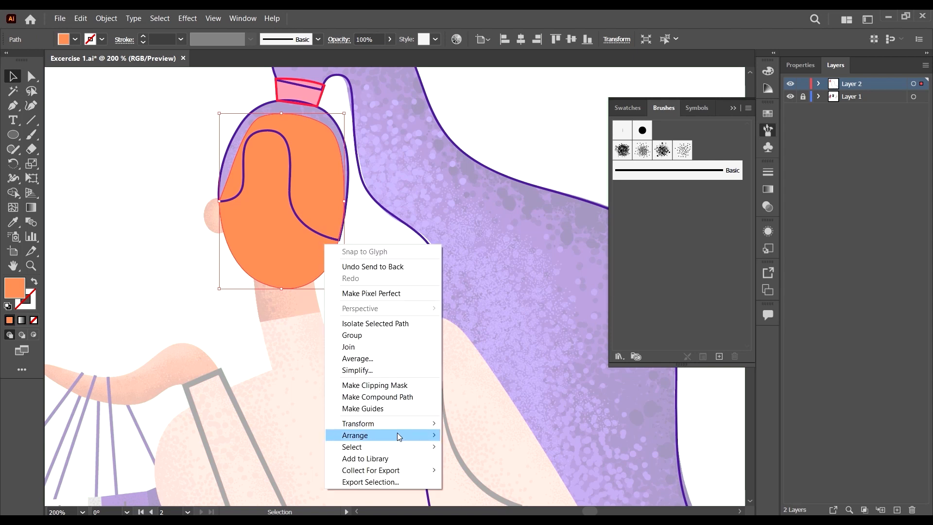
pyautogui.moveTo(397, 435)
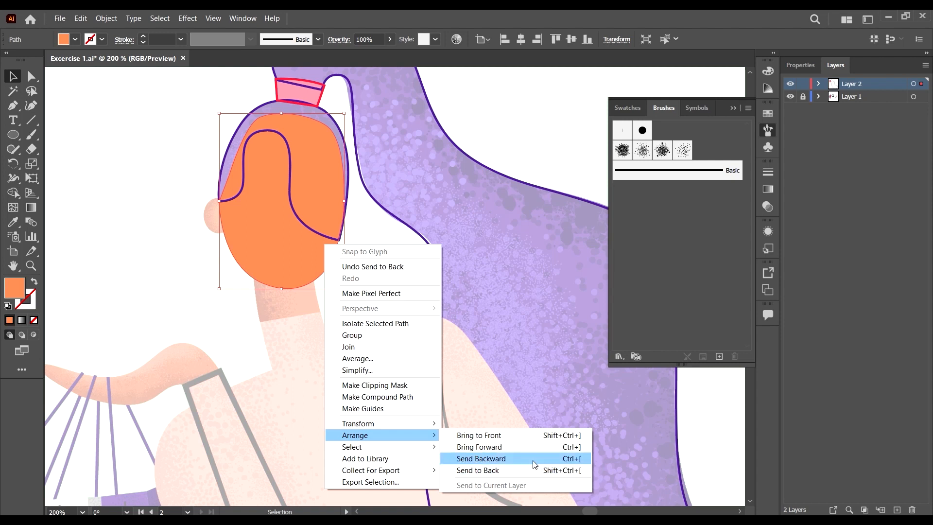
pyautogui.click(515, 457)
pyautogui.click(366, 318)
pyautogui.scroll(1, 366, 318)
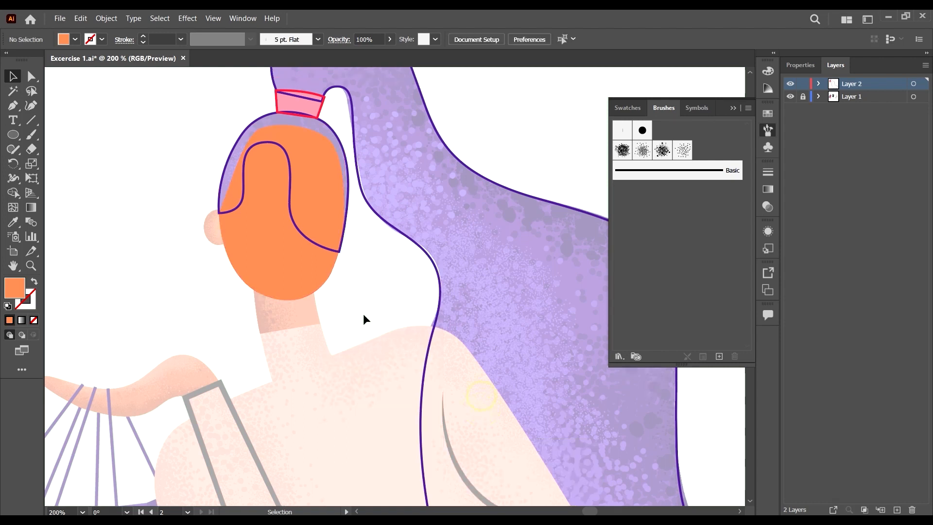
pyautogui.scroll(3, 301, 291)
pyautogui.scroll(2, 246, 265)
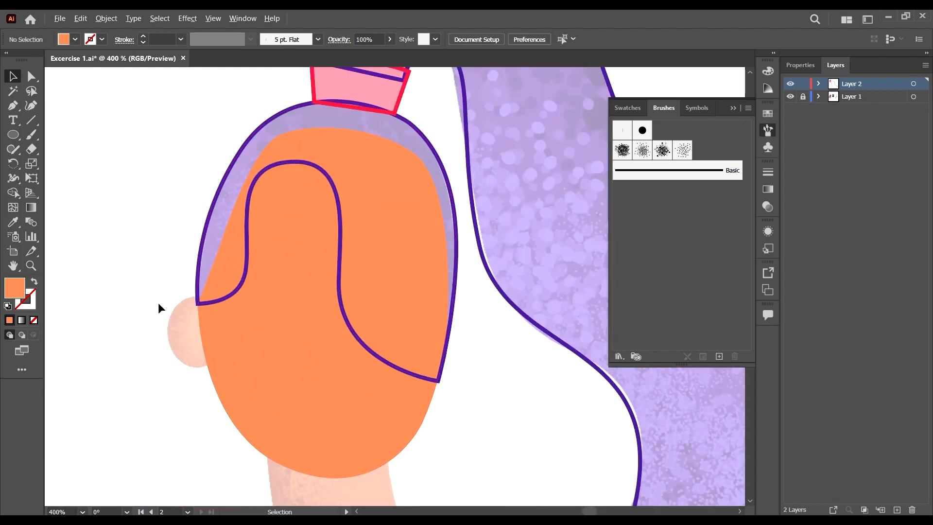
pyautogui.click(13, 105)
pyautogui.scroll(2, 166, 306)
pyautogui.click(258, 309)
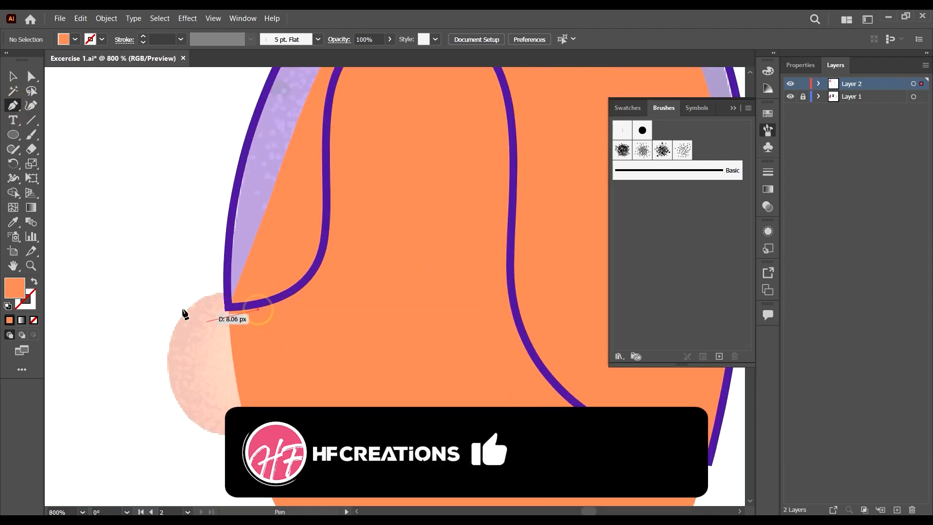
pyautogui.moveTo(184, 313); pyautogui.dragTo(138, 356)
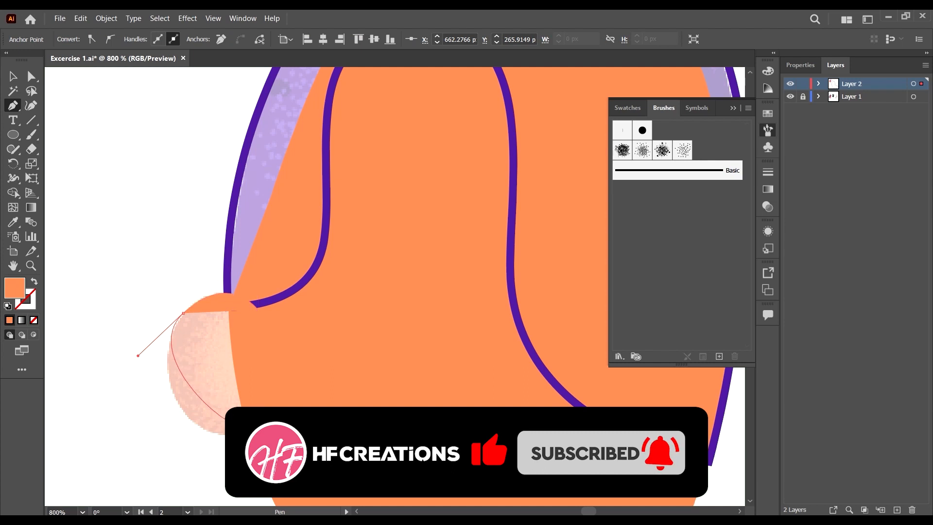
pyautogui.moveTo(258, 428); pyautogui.dragTo(336, 393)
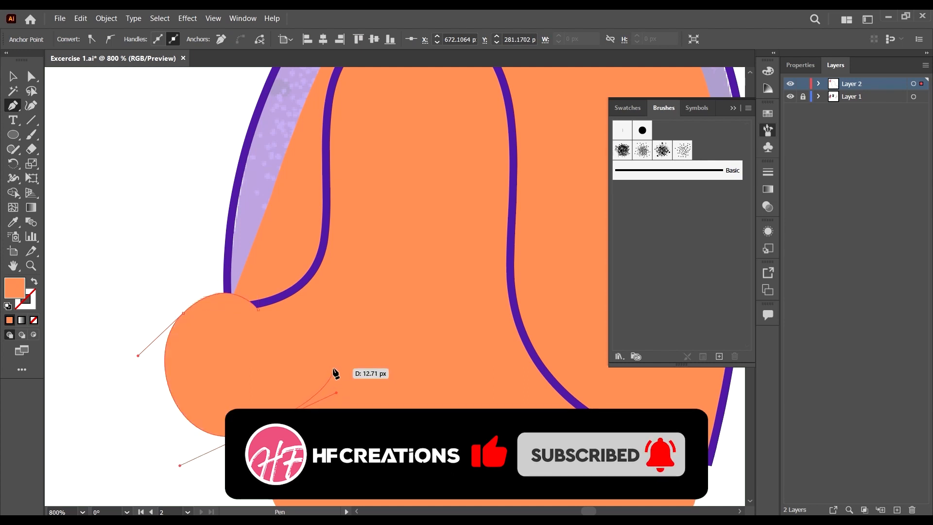
pyautogui.click(12, 76)
pyautogui.press('Delete')
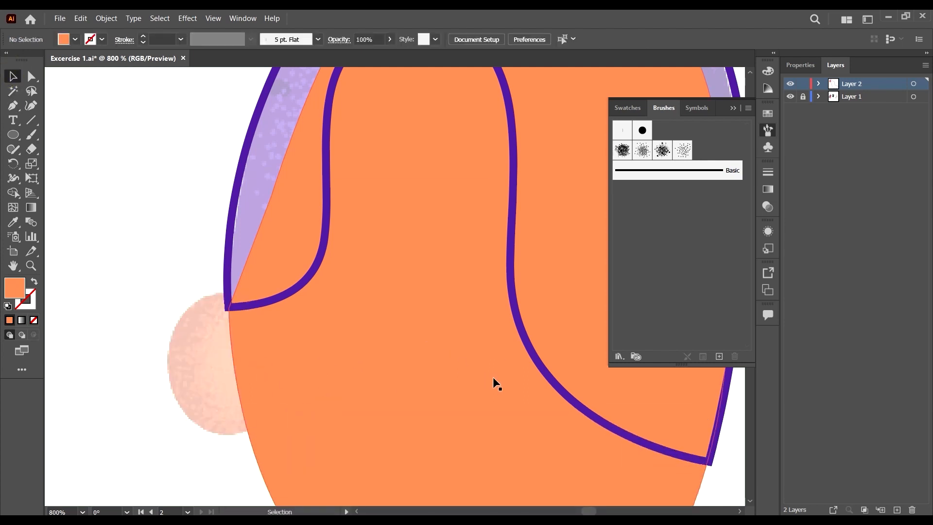
# Step: Trace the ear beside the face as a closed rounded shape with the Curvature tool, overlapping the face edge
pyautogui.scroll(-4, 284, 287)
pyautogui.click(157, 266)
pyautogui.hscroll(-5, 133, 238)
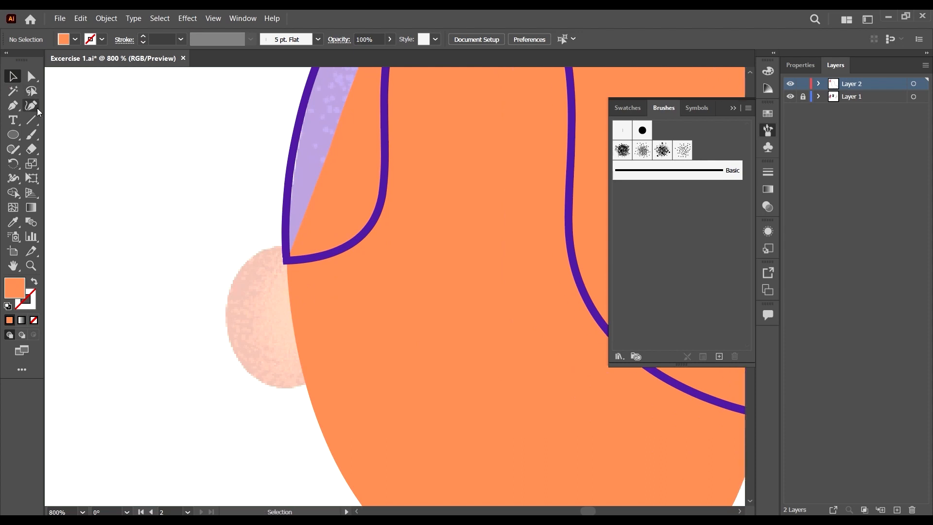
pyautogui.click(31, 106)
pyautogui.click(348, 289)
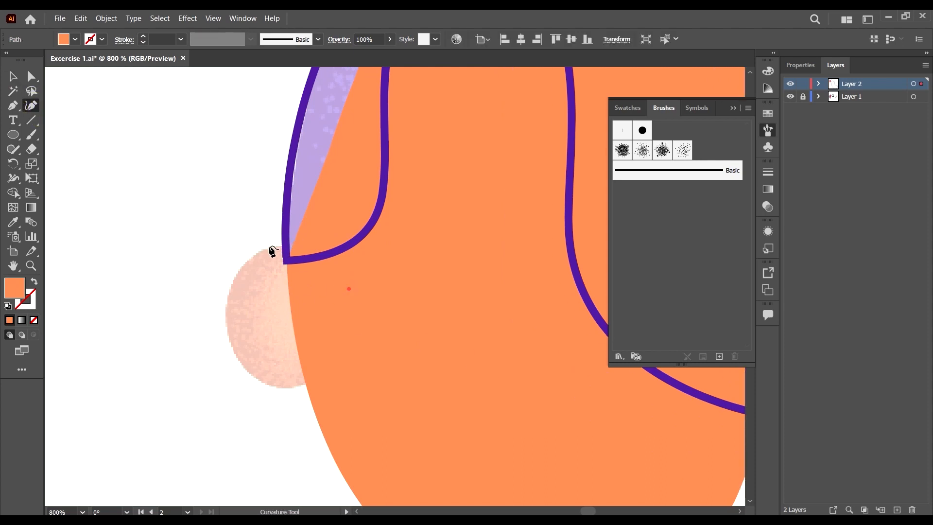
pyautogui.click(243, 264)
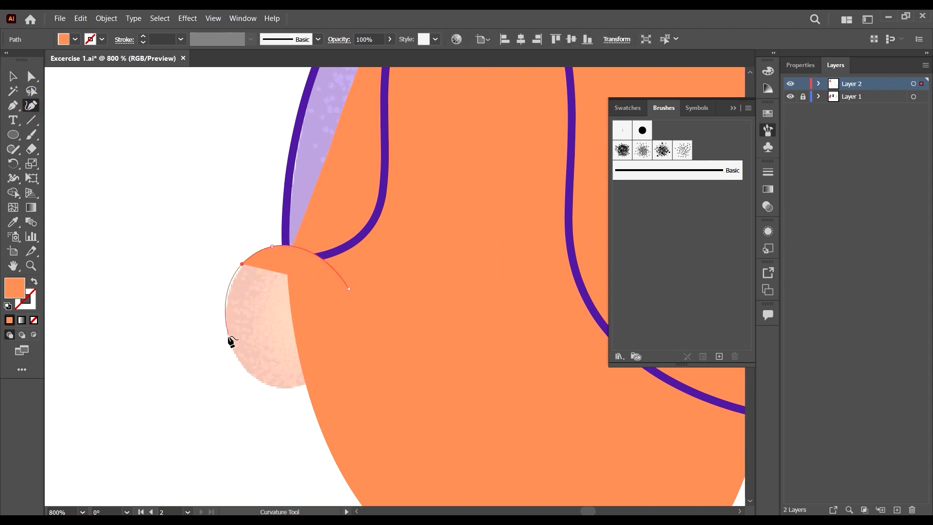
pyautogui.click(236, 359)
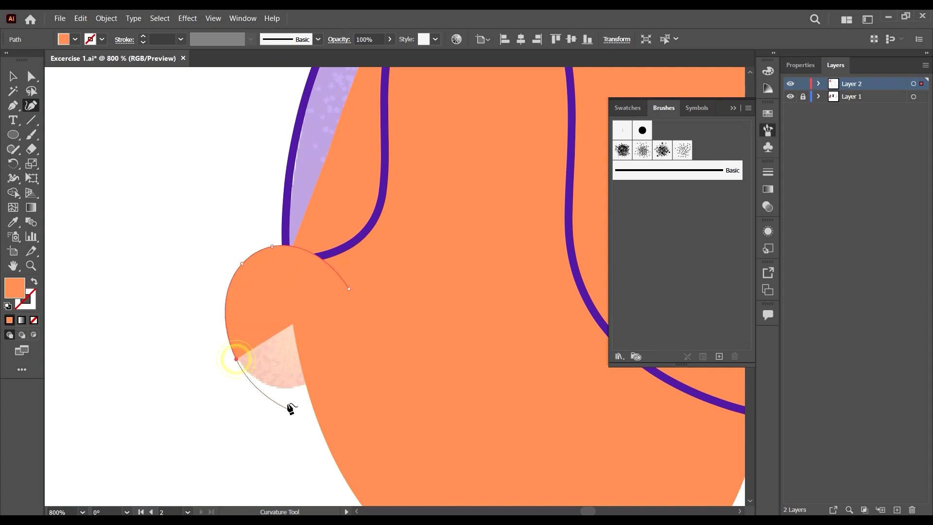
pyautogui.click(269, 386)
pyautogui.click(327, 376)
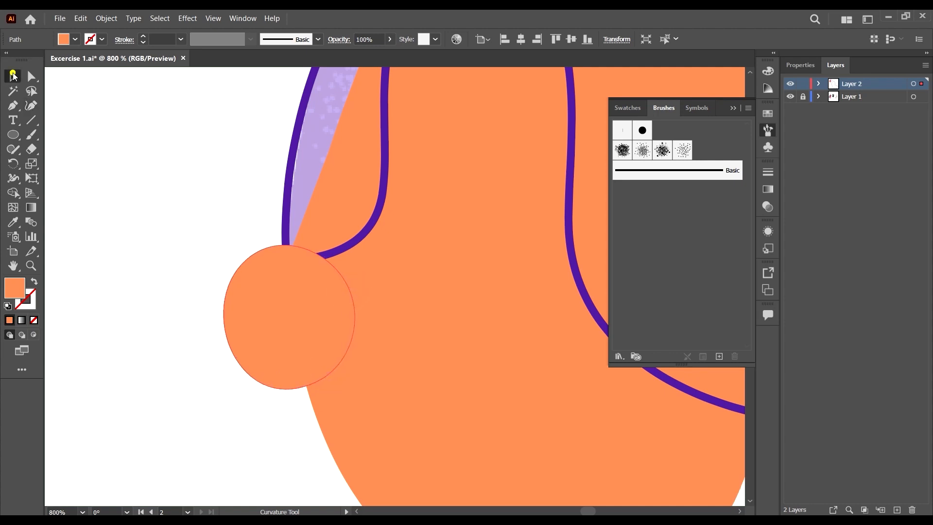
pyautogui.click(13, 76)
# Step: Fill the ear shape with the darker orange sampled from the ear of the coloured reference figure
pyautogui.scroll(-10, 517, 308)
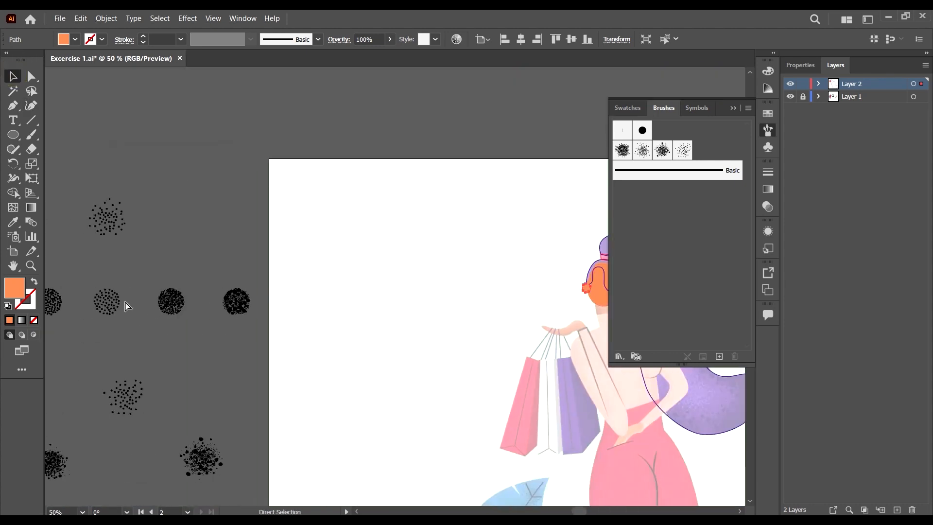
pyautogui.hscroll(5, 158, 321)
pyautogui.scroll(3, 158, 320)
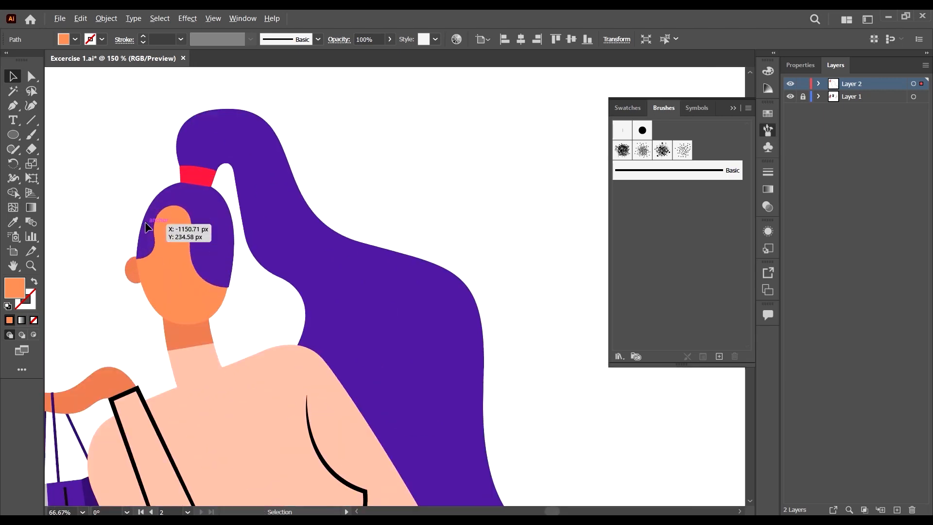
pyautogui.scroll(3, 148, 227)
pyautogui.scroll(-1, 146, 302)
pyautogui.press('i')
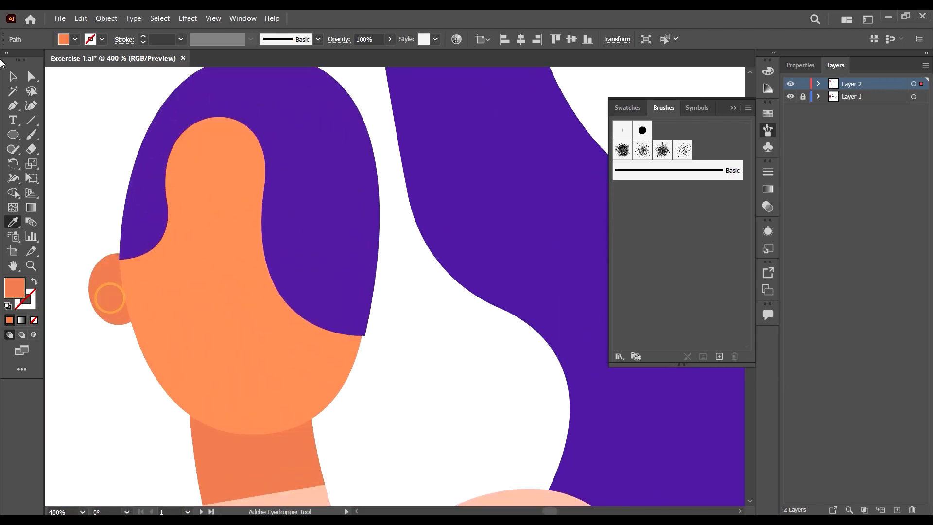
pyautogui.click(13, 76)
# Step: Return to the traced figure, send the ear shape to the back behind the face and deselect everything
pyautogui.scroll(-7, 77, 262)
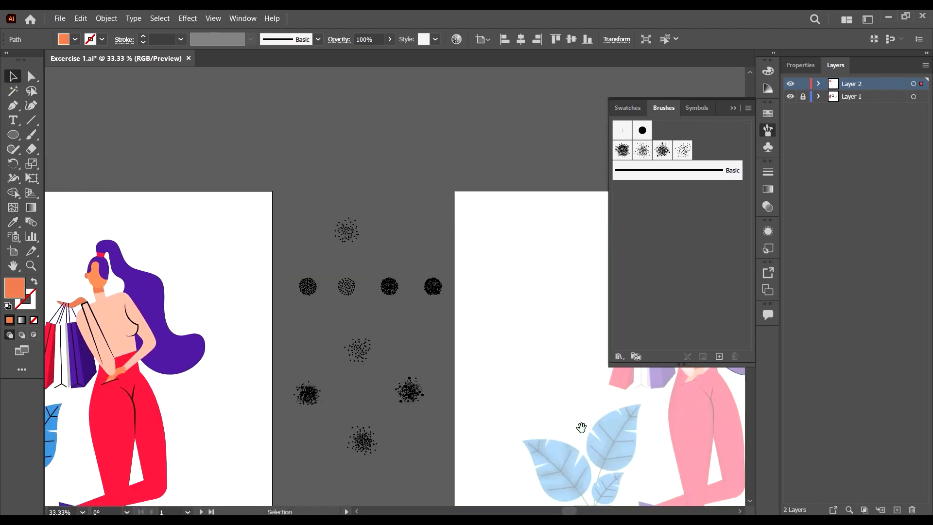
pyautogui.moveTo(581, 427); pyautogui.dragTo(281, 343)
pyautogui.scroll(8, 355, 208)
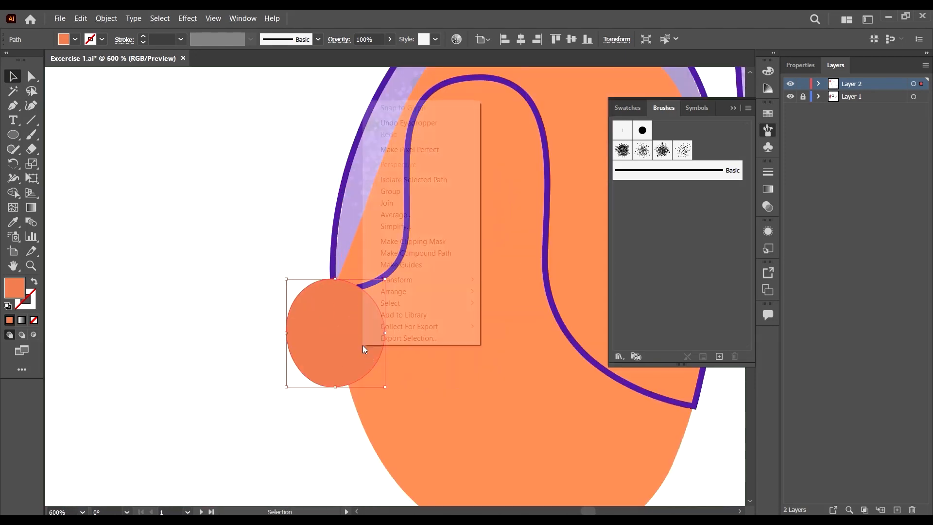
pyautogui.rightClick(363, 346)
pyautogui.moveTo(423, 292)
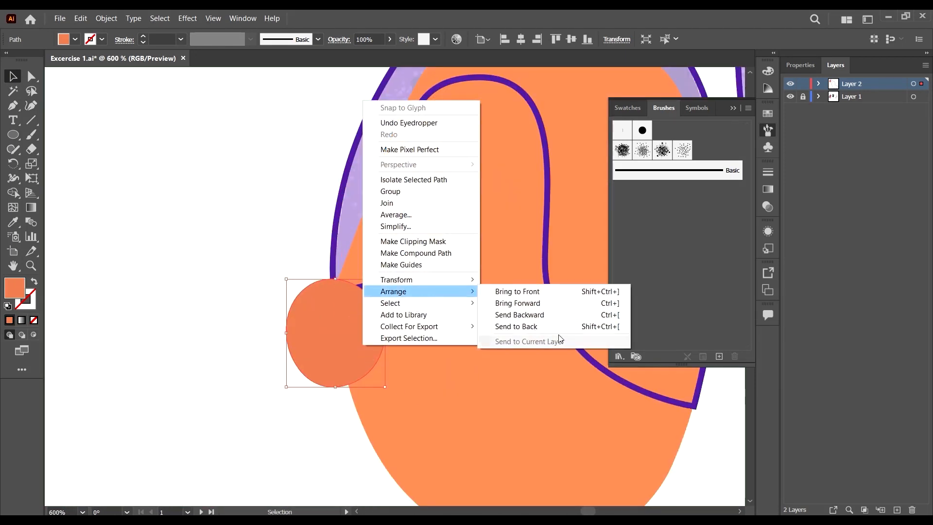
pyautogui.click(544, 326)
pyautogui.scroll(-3, 303, 203)
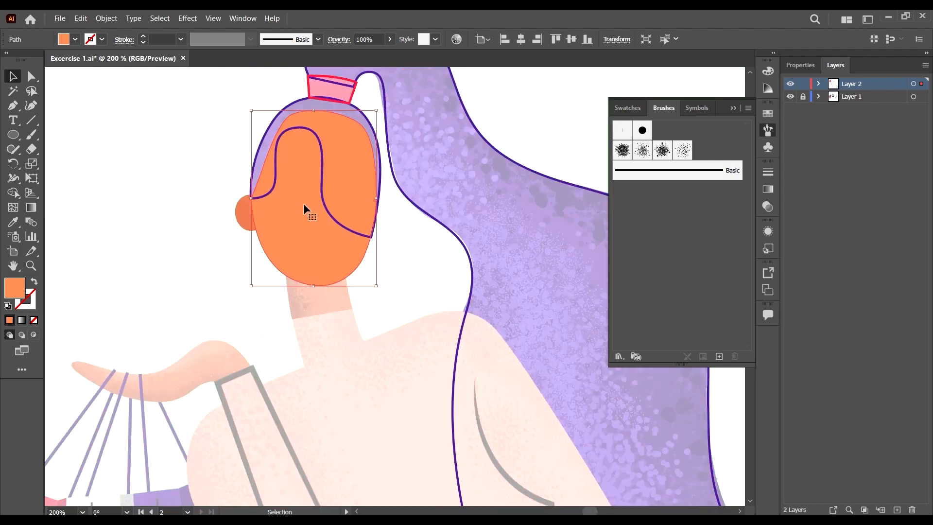
pyautogui.click(405, 334)
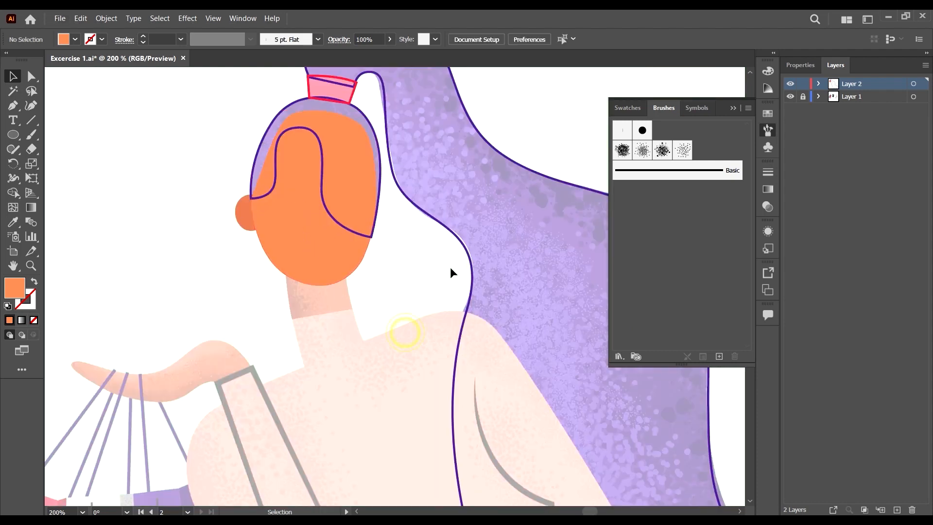
# Step: Start the neck outline with the Pen tool inside the chin area and curve its outer edge down to the shadow's lower corner
pyautogui.click(13, 106)
pyautogui.scroll(2, 276, 296)
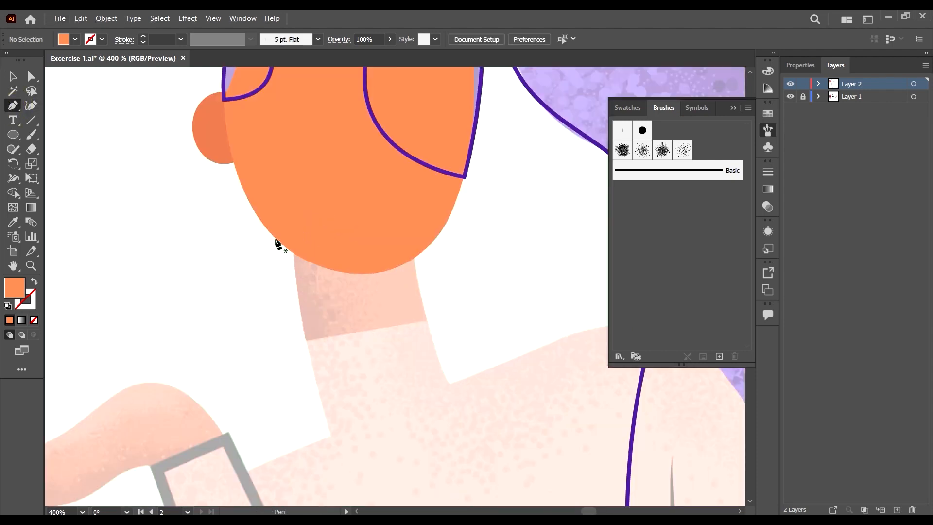
pyautogui.scroll(-4, 221, 251)
pyautogui.scroll(5, 259, 265)
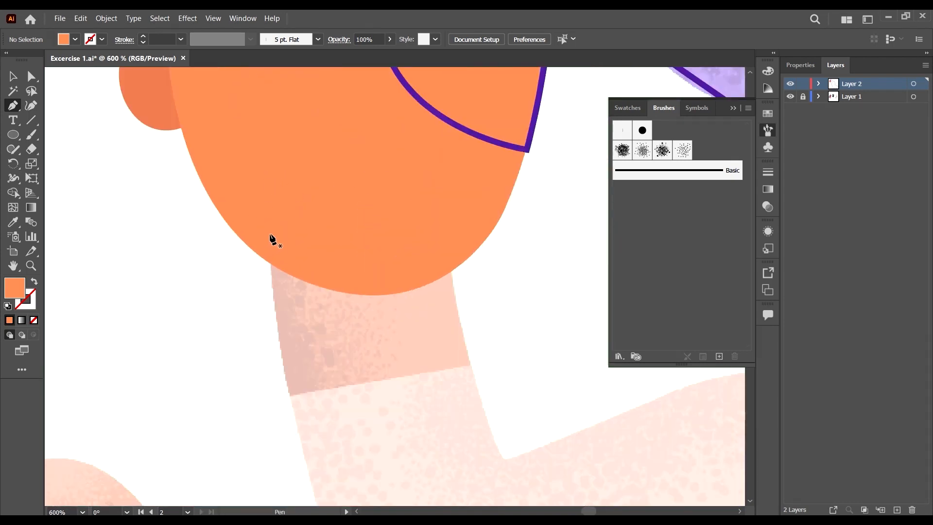
pyautogui.click(271, 234)
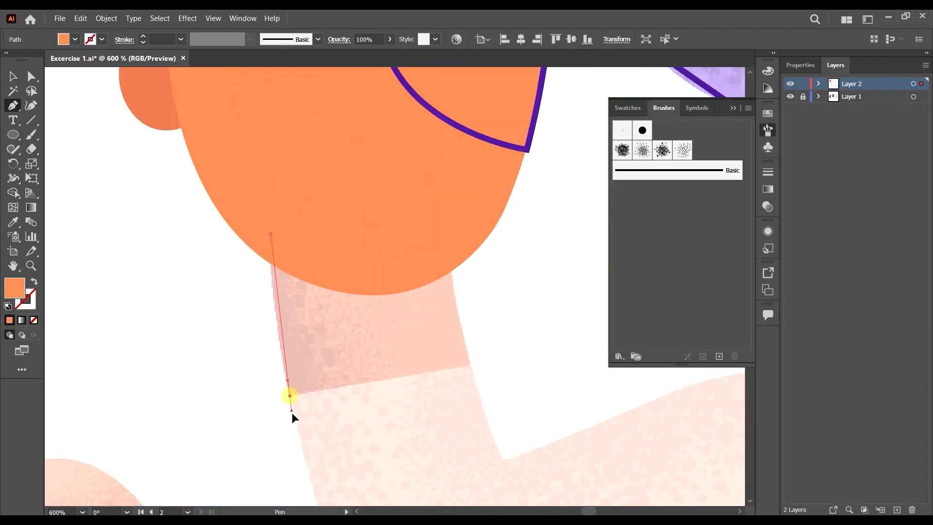
pyautogui.moveTo(305, 459); pyautogui.dragTo(292, 395)
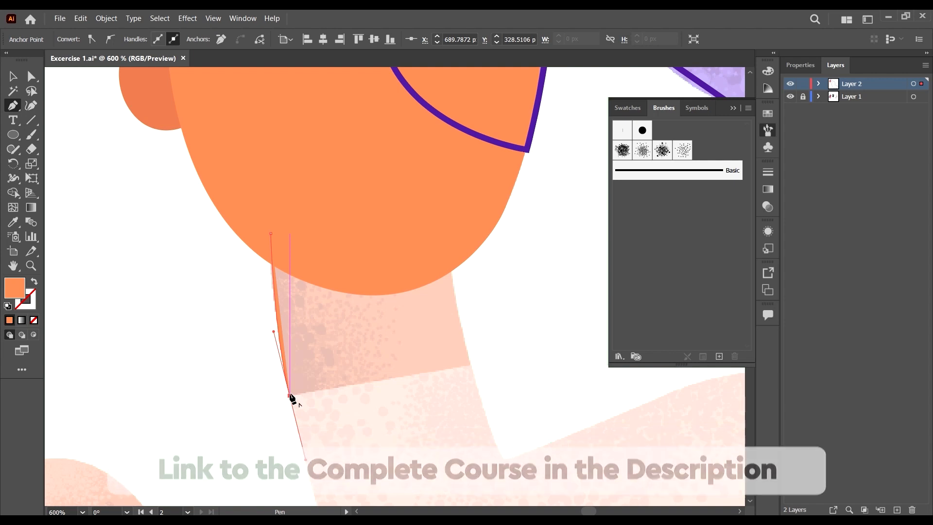
pyautogui.moveTo(355, 426); pyautogui.dragTo(317, 419)
# Step: Complete the neck outline with a straight lower edge and a curved opposite side, closing it at its first anchor within the face
pyautogui.scroll(-8, 355, 340)
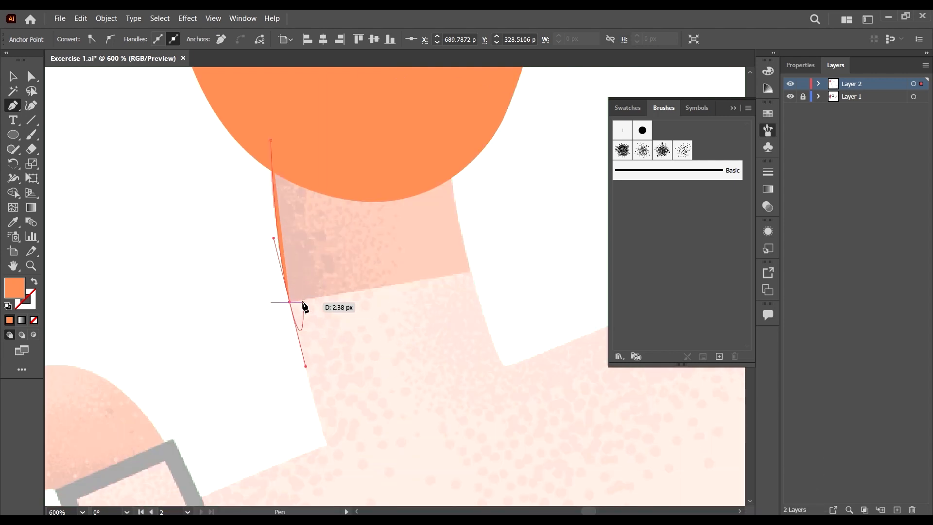
pyautogui.moveTo(290, 303); pyautogui.dragTo(452, 289)
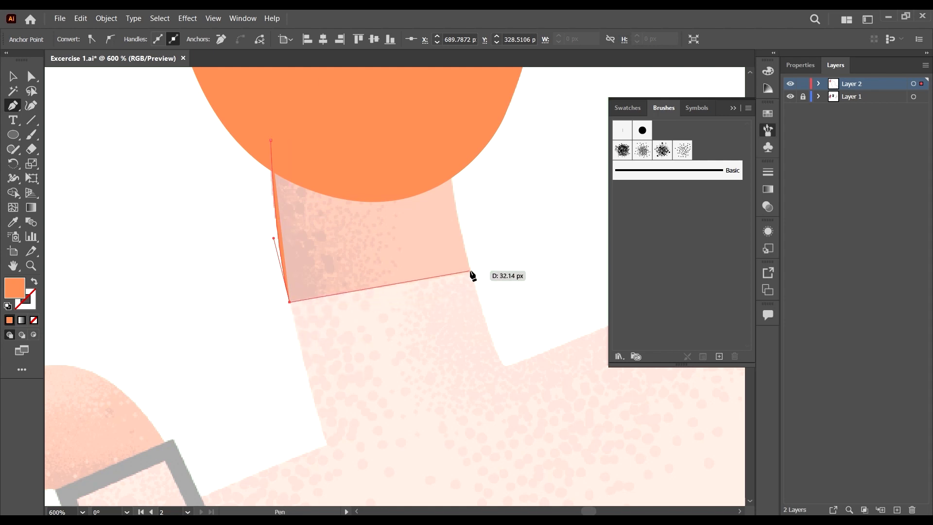
pyautogui.click(471, 271)
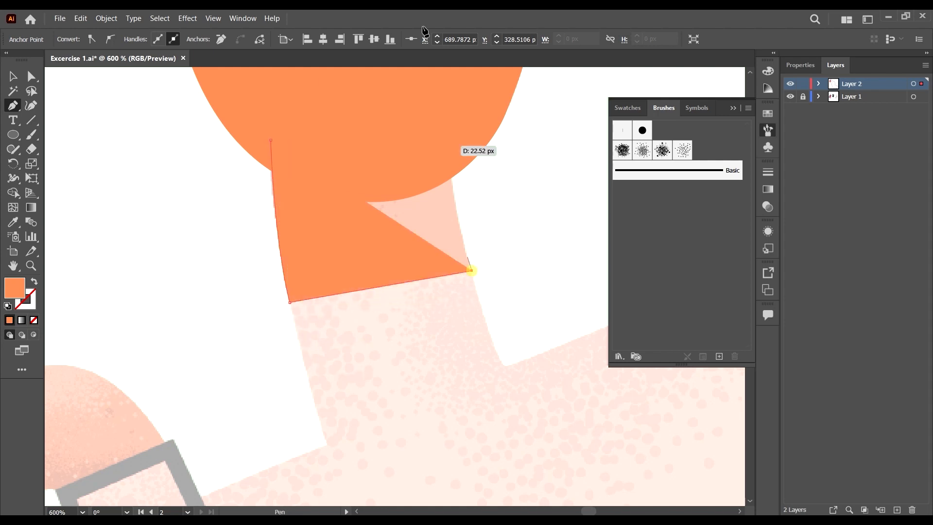
pyautogui.moveTo(449, 154); pyautogui.dragTo(452, 116)
pyautogui.click(449, 154)
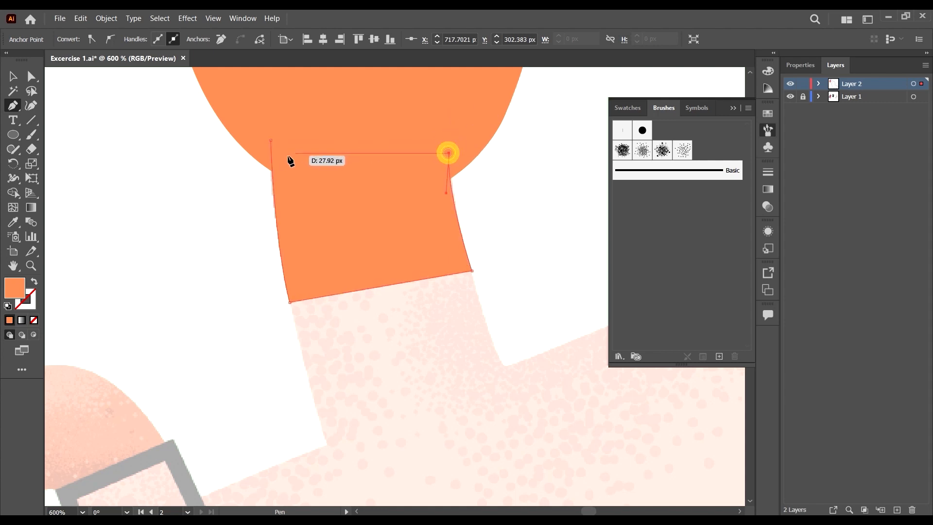
pyautogui.click(270, 140)
# Step: Fill the neck shape with the darker orange sampled from the neck shadow of the coloured reference figure
pyautogui.scroll(-6, 510, 231)
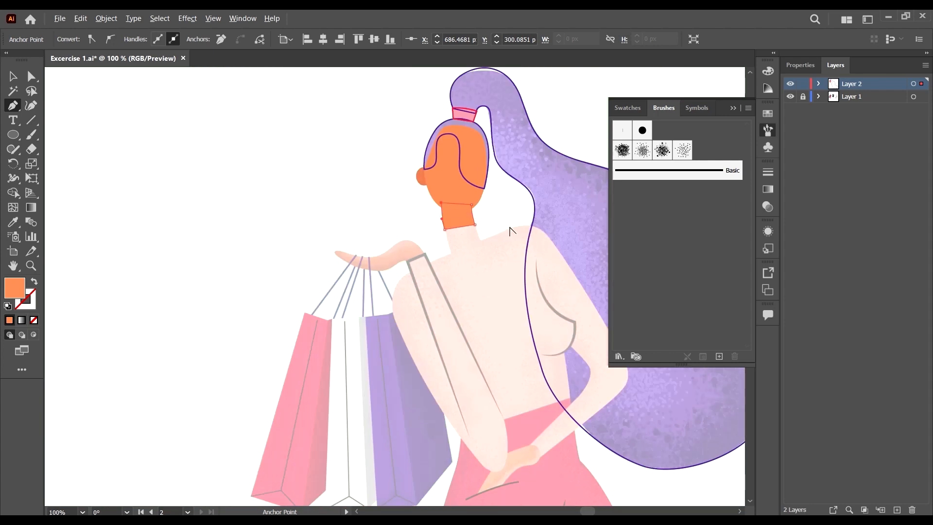
pyautogui.scroll(-1, 510, 232)
pyautogui.scroll(4, 73, 225)
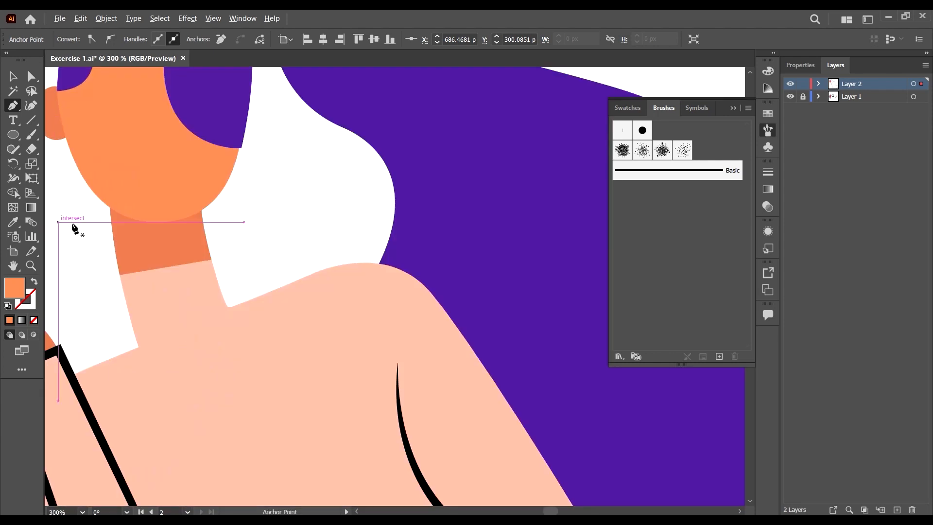
pyautogui.press('i')
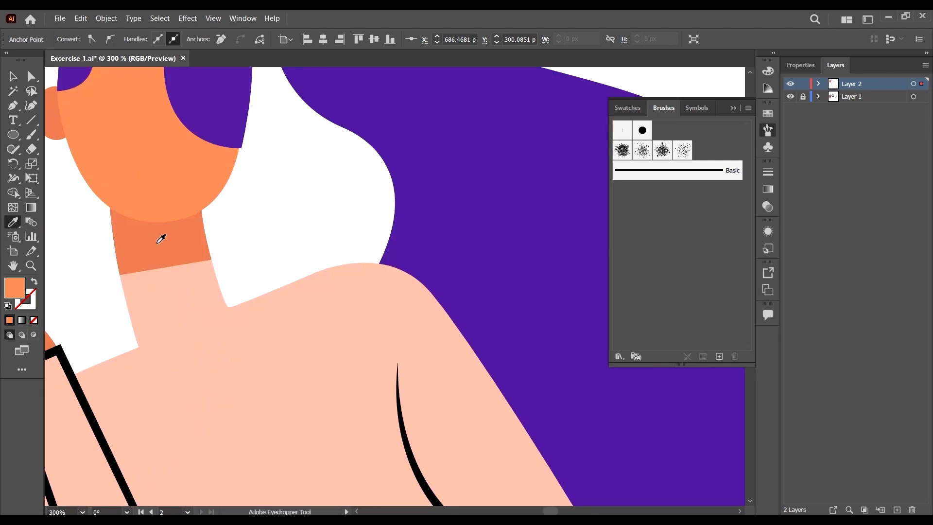
pyautogui.click(157, 243)
# Step: Return to the traced figure, send the neck shape to the back behind the face and deselect everything
pyautogui.scroll(-5, 170, 193)
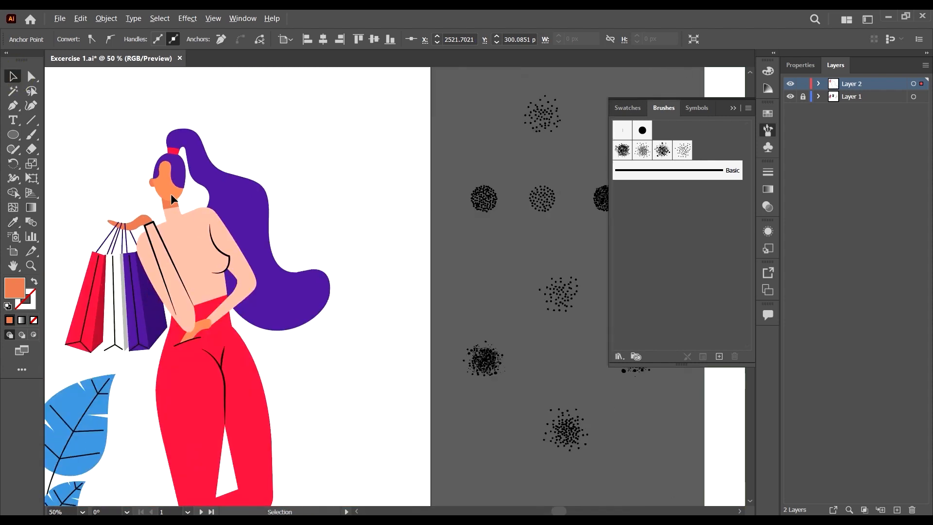
pyautogui.scroll(-4, 541, 276)
pyautogui.scroll(8, 398, 221)
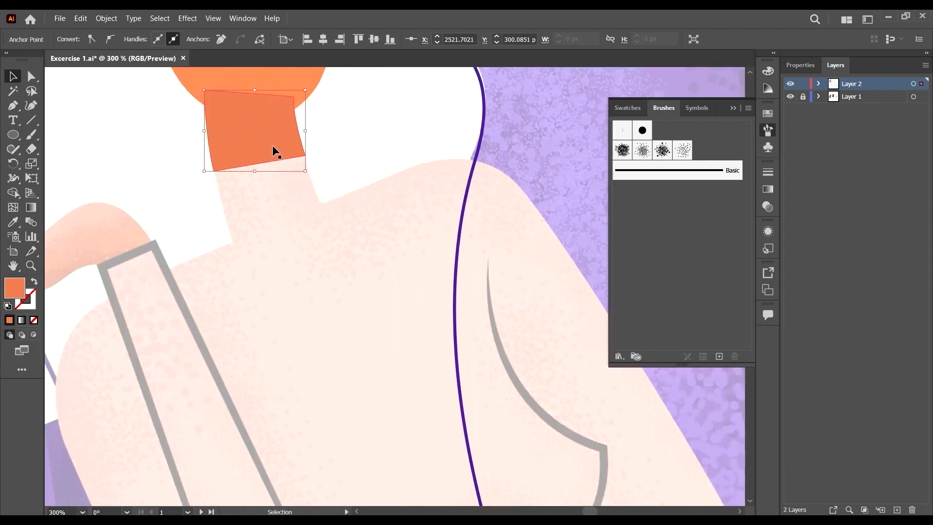
pyautogui.rightClick(273, 146)
pyautogui.moveTo(369, 337)
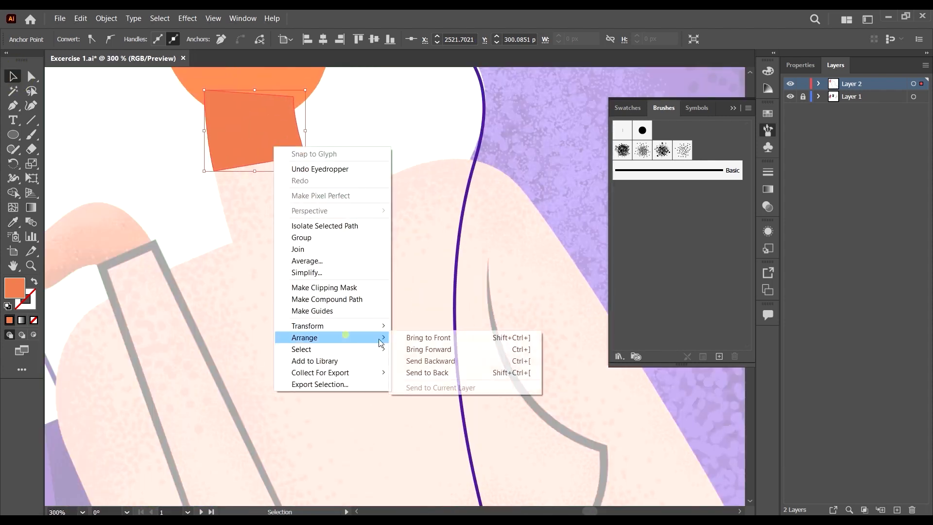
pyautogui.click(437, 372)
pyautogui.scroll(2, 374, 218)
pyautogui.click(374, 219)
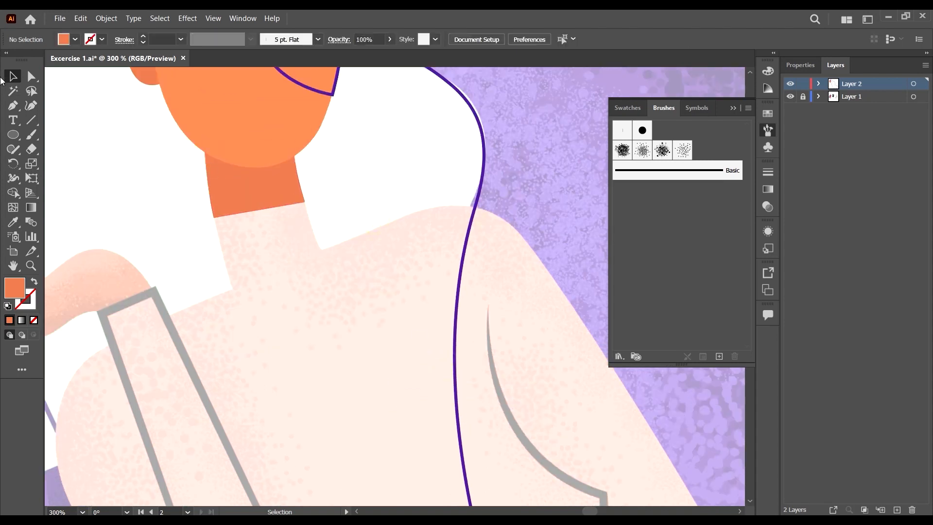
pyautogui.scroll(3, 176, 229)
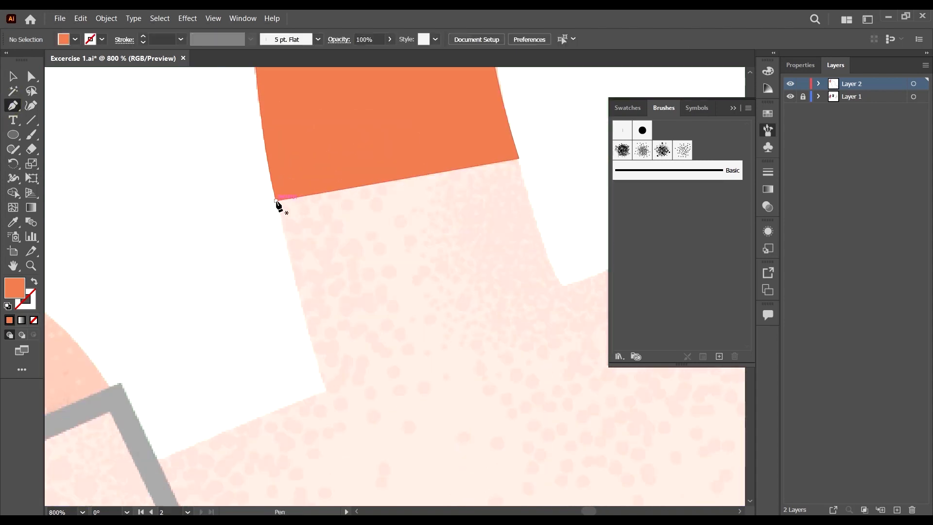
pyautogui.click(276, 200)
pyautogui.press('Escape')
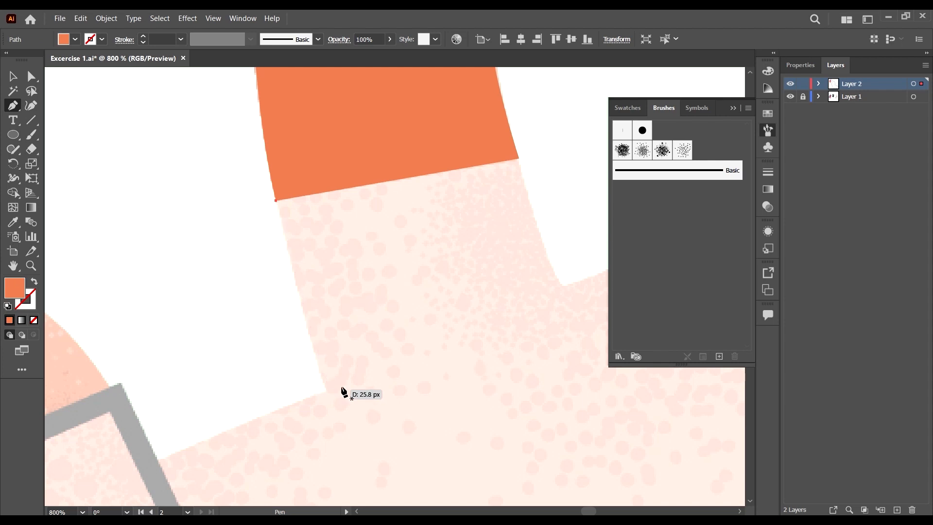
pyautogui.hscroll(2, 543, 292)
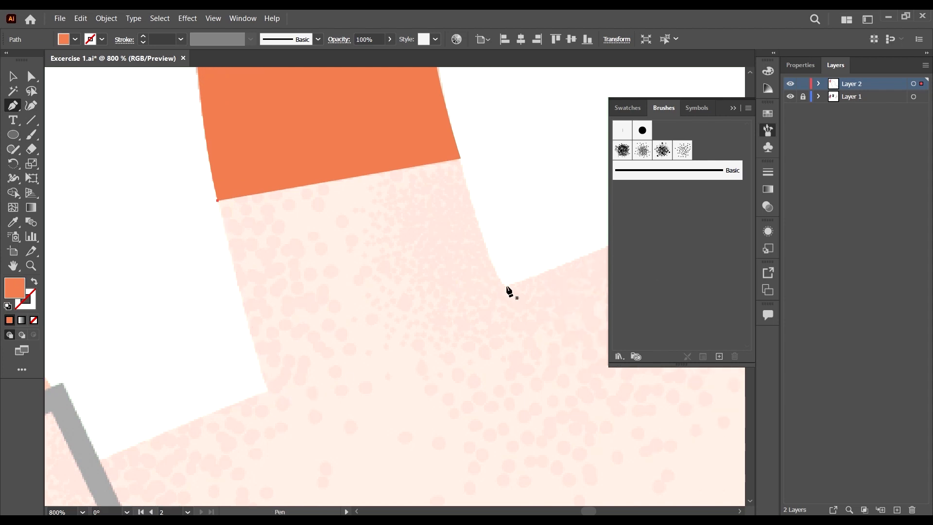
pyautogui.hotkey('ctrl', 'z')
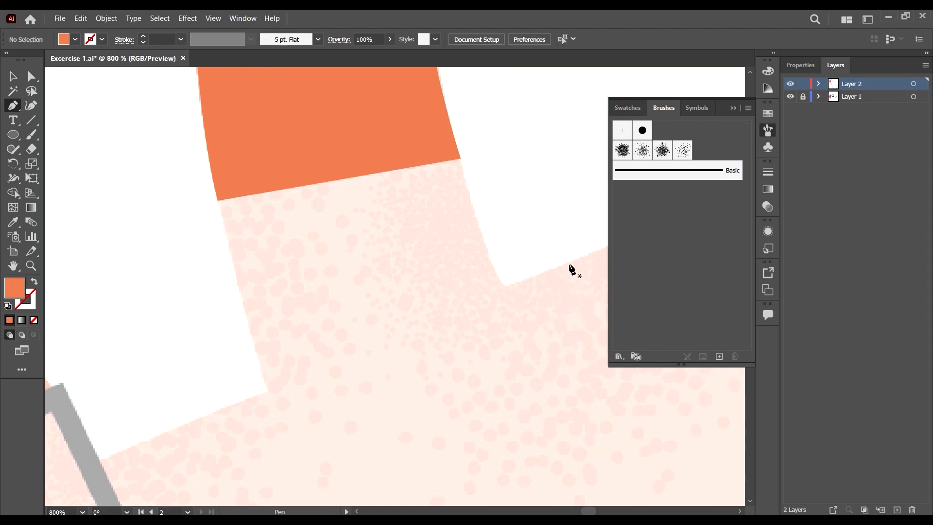
# Step: Start the body outline with the Pen tool on the shoulder line, through the neck base and curving up to the neck shadow's nearest corner
pyautogui.click(507, 285)
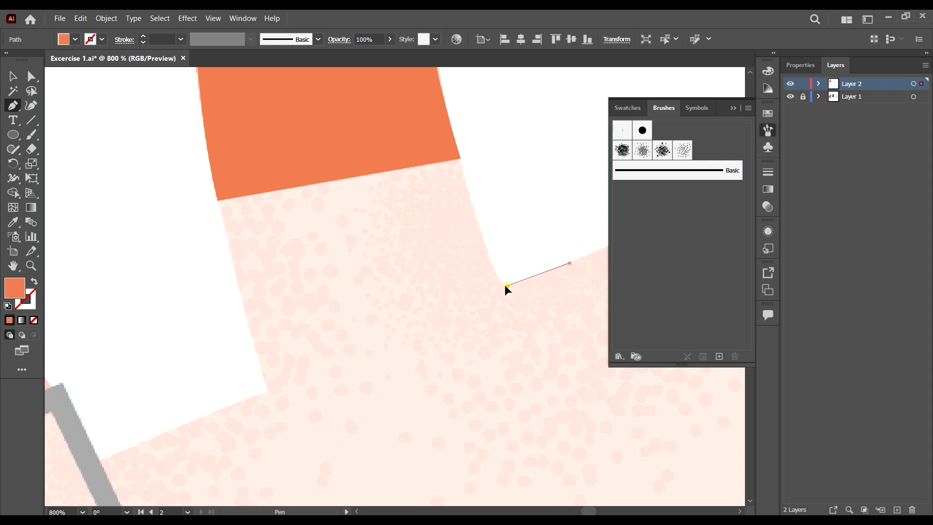
pyautogui.moveTo(460, 159); pyautogui.dragTo(455, 121)
pyautogui.moveTo(444, 86); pyautogui.dragTo(425, 184)
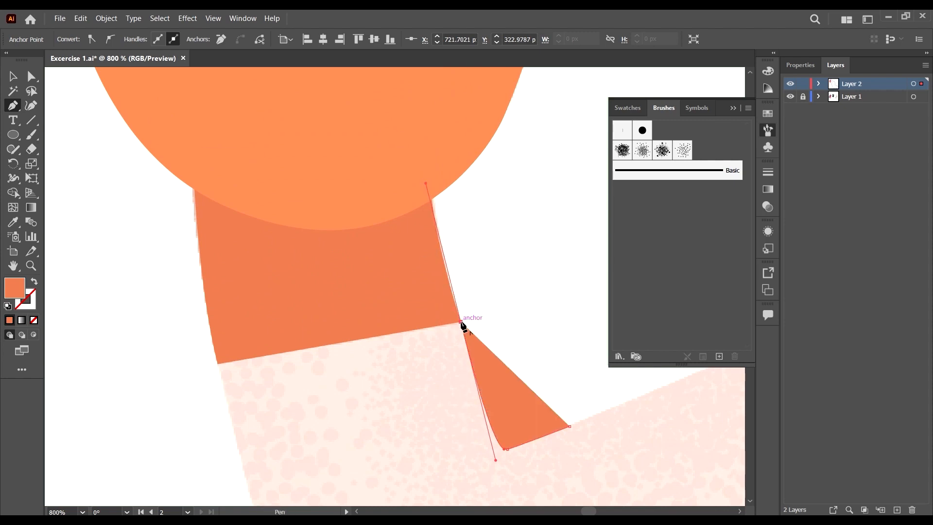
pyautogui.click(461, 322)
# Step: Continue the body outline straight along the neck shadow's lower edge, then curve it down to the opposite neck base as a corner point
pyautogui.scroll(-2, 265, 313)
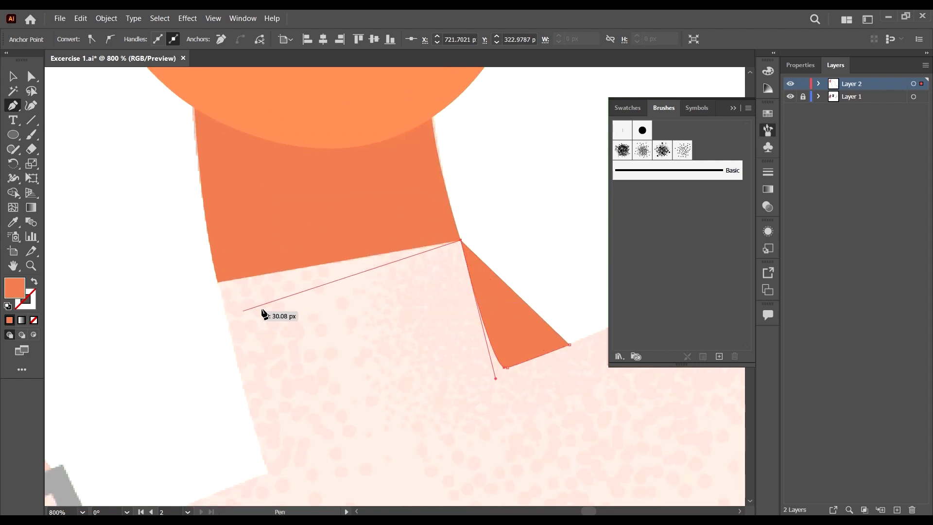
pyautogui.click(217, 281)
pyautogui.scroll(-2, 262, 311)
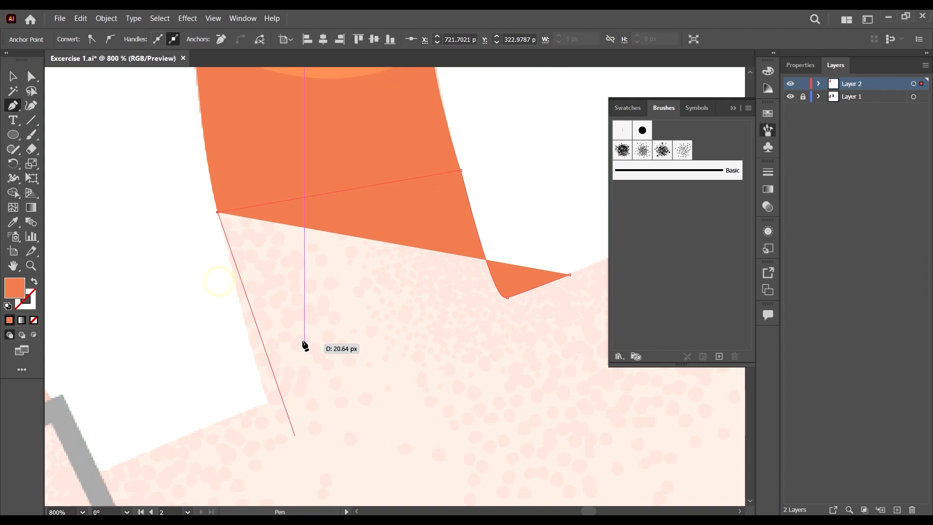
pyautogui.moveTo(269, 403); pyautogui.dragTo(286, 436)
pyautogui.click(269, 404)
# Step: Extend the body outline from the neck base along the shoulder and curve it around to the upper arm beside the shopping bags
pyautogui.scroll(-4, 403, 388)
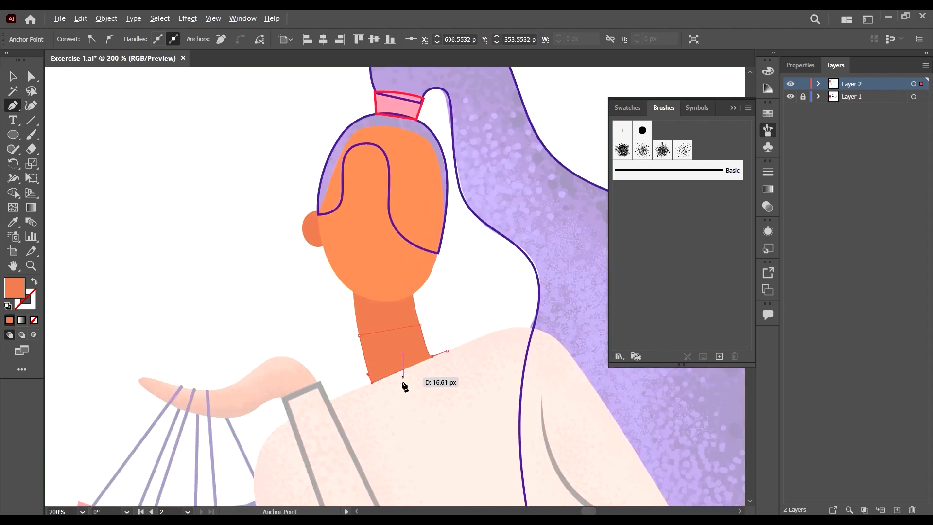
pyautogui.scroll(-2, 404, 388)
pyautogui.scroll(2, 316, 325)
pyautogui.scroll(1, 269, 357)
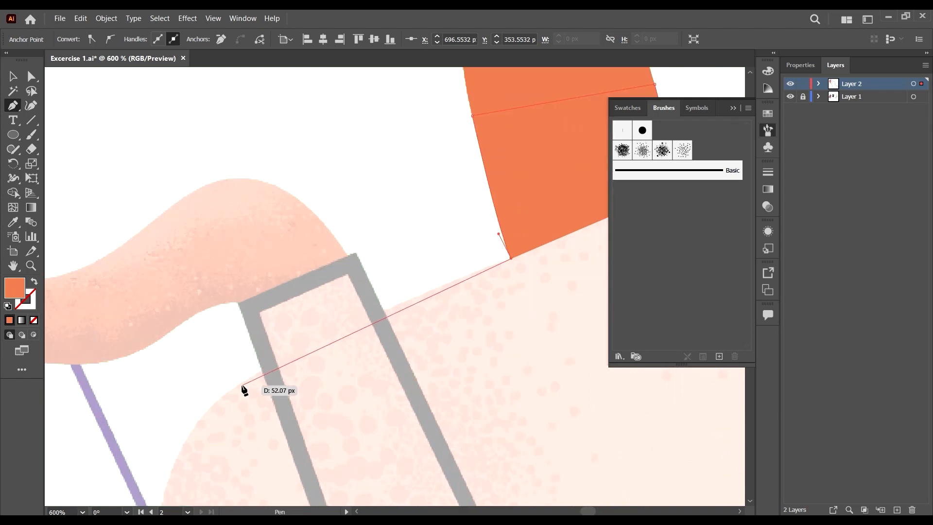
pyautogui.click(250, 376)
pyautogui.moveTo(214, 395); pyautogui.dragTo(181, 427)
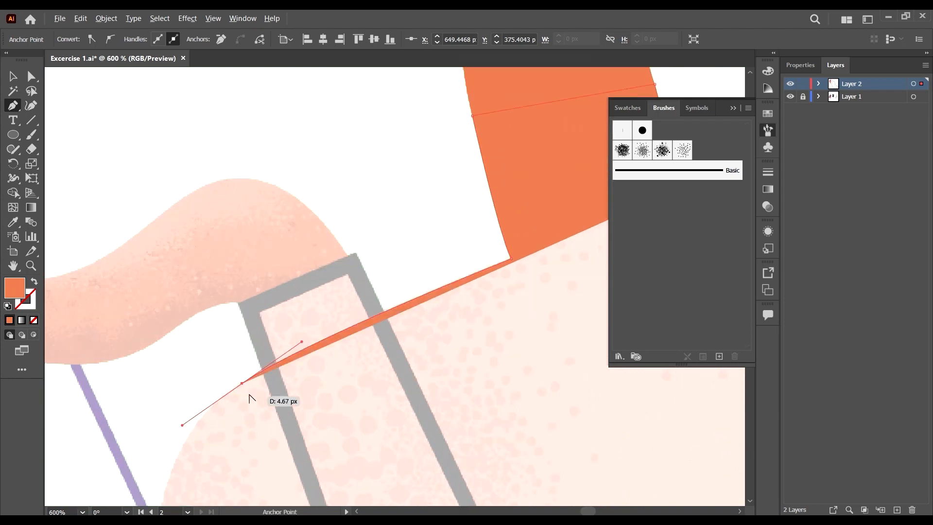
pyautogui.scroll(-2, 257, 219)
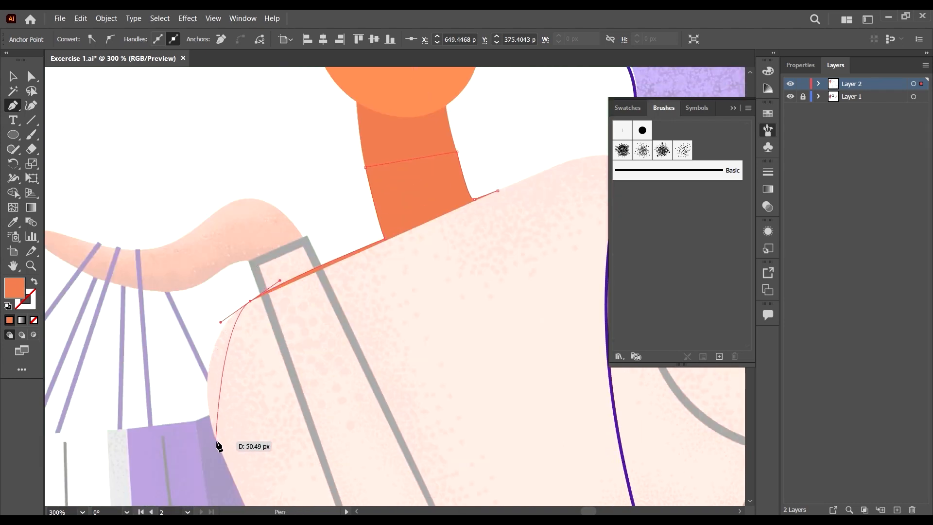
pyautogui.moveTo(216, 442); pyautogui.dragTo(246, 417)
# Step: Trace the arm's outer edge down to the elbow and curve the outline around the elbow up to the hand
pyautogui.scroll(-3, 263, 398)
pyautogui.scroll(-2, 292, 379)
pyautogui.scroll(3, 307, 373)
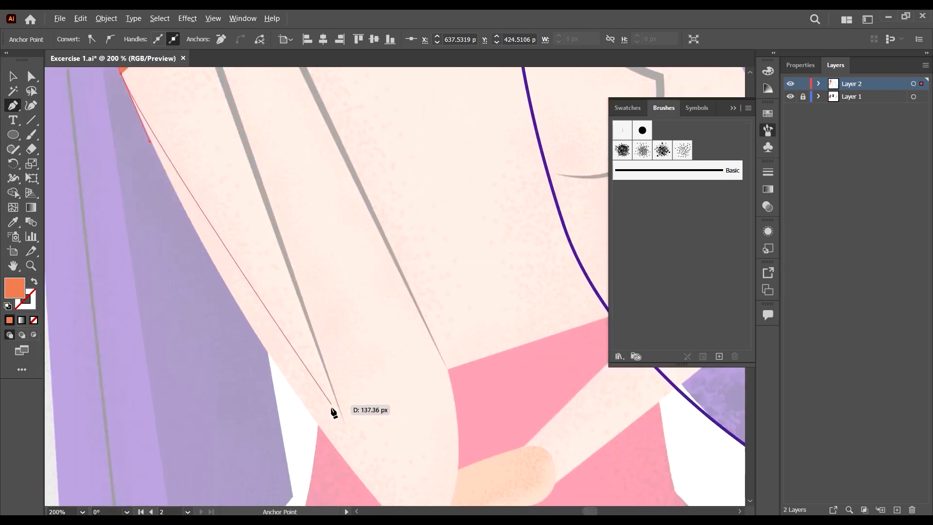
pyautogui.scroll(-1, 321, 411)
pyautogui.moveTo(348, 453); pyautogui.dragTo(442, 449)
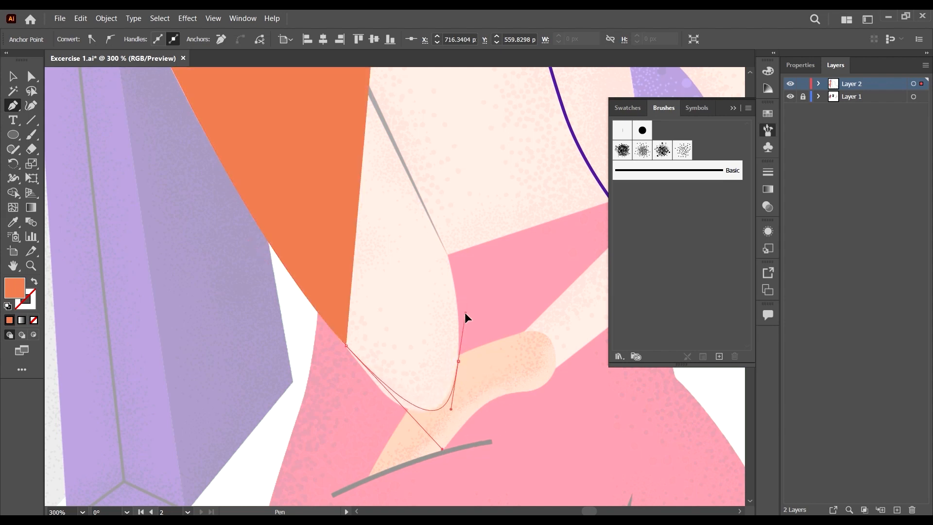
pyautogui.moveTo(466, 321); pyautogui.dragTo(466, 321)
# Step: Swap the body outline's fill and stroke so it has an orange stroke without fill, and stop drawing the path
pyautogui.scroll(4, 466, 325)
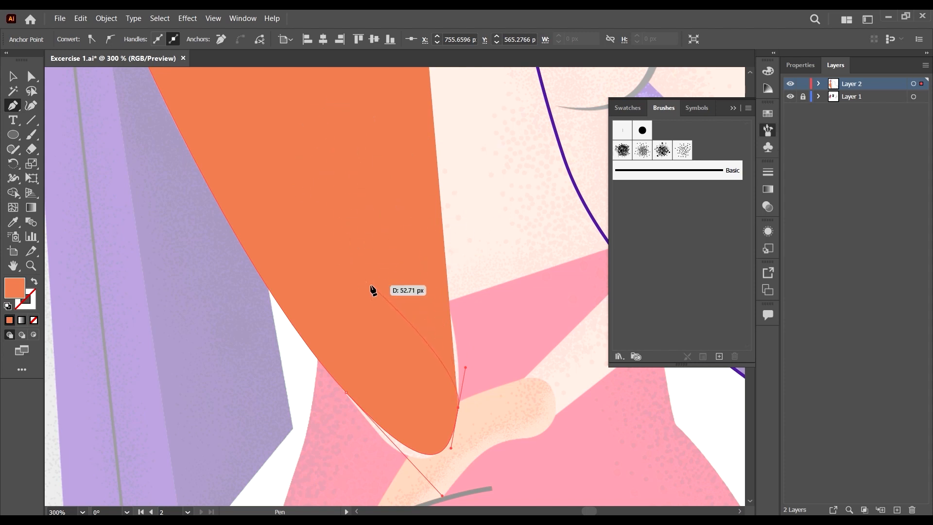
pyautogui.hotkey('shift', 'x')
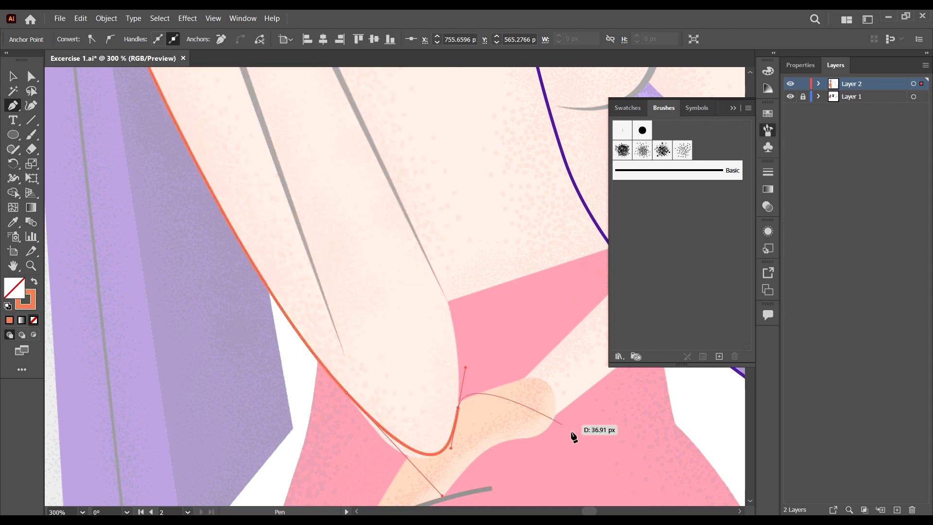
pyautogui.click(15, 79)
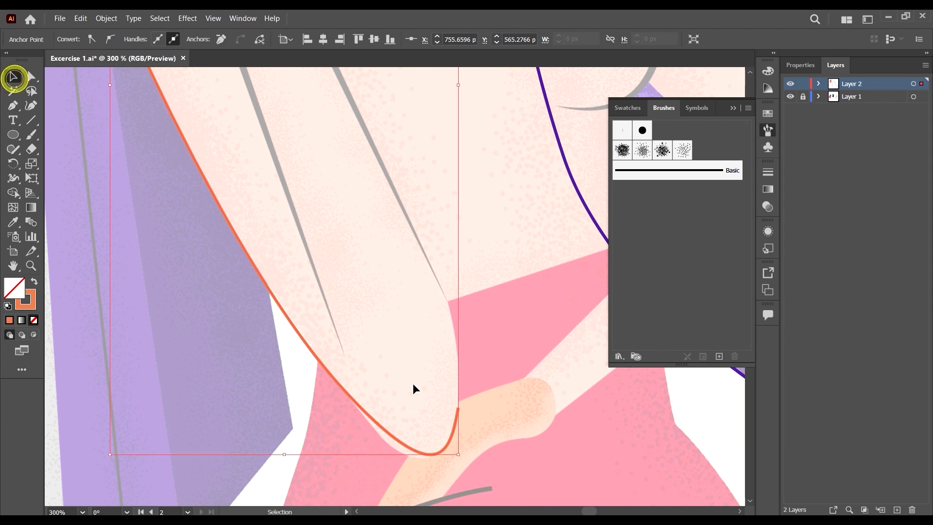
# Step: Move the path's end anchor at the elbow with Direct Selection and shorten the preceding anchor's curve handle
pyautogui.scroll(-2, 412, 383)
pyautogui.press('a')
pyautogui.scroll(2, 445, 416)
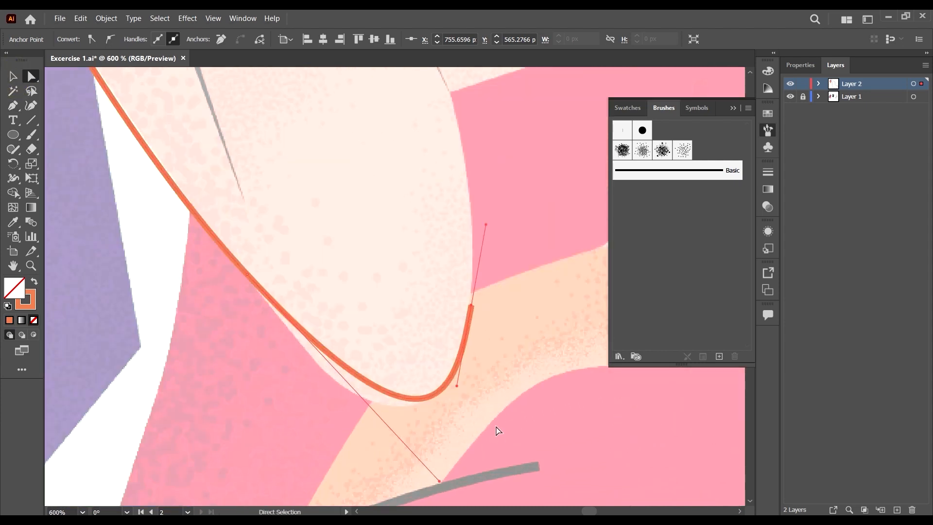
pyautogui.scroll(-1, 423, 350)
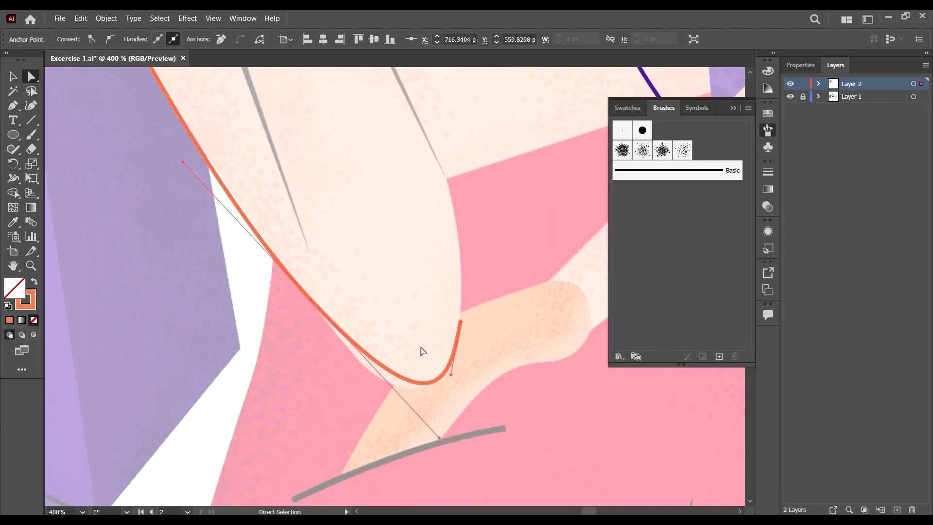
pyautogui.scroll(-2, 512, 402)
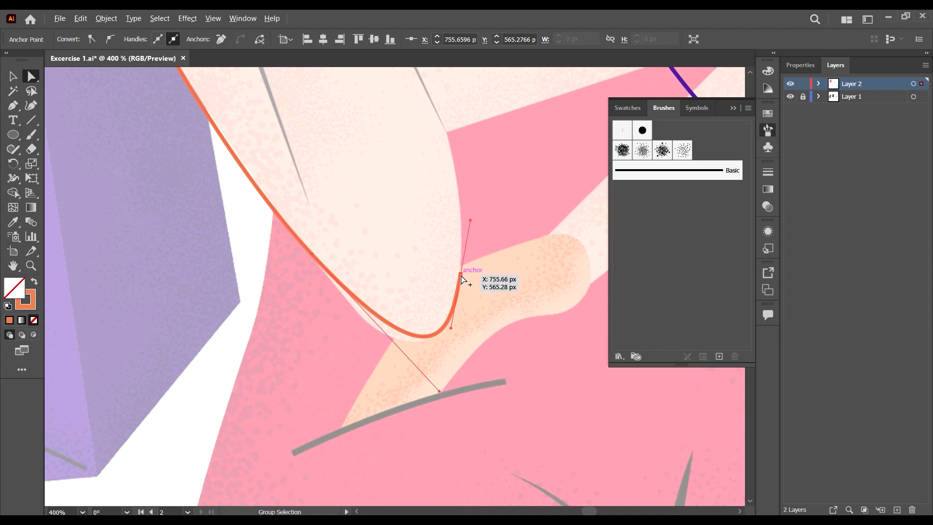
pyautogui.moveTo(461, 276); pyautogui.dragTo(455, 286)
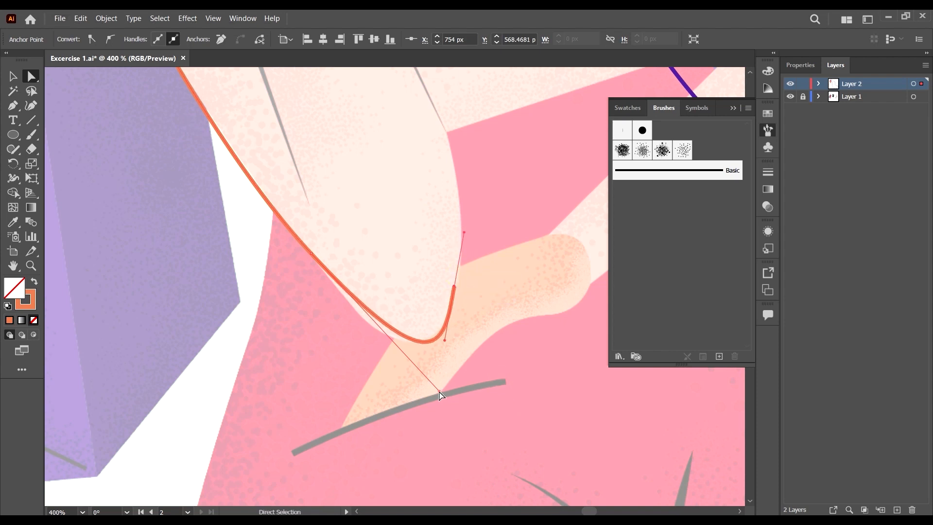
pyautogui.moveTo(441, 396); pyautogui.dragTo(388, 347)
pyautogui.click(454, 287)
pyautogui.moveTo(452, 287); pyautogui.dragTo(453, 305)
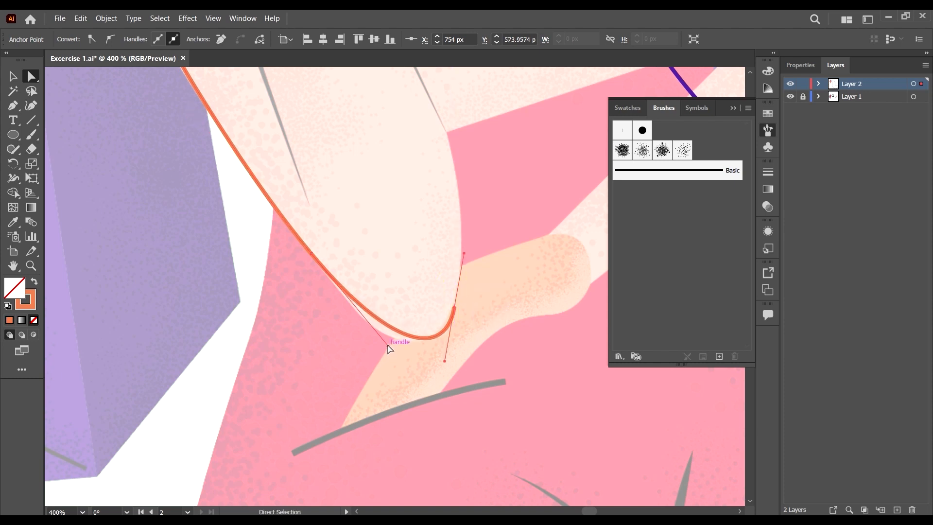
# Step: Reposition the end anchor at the elbow's lowest point and adjust the handles so the curve follows the reference elbow
pyautogui.moveTo(389, 349); pyautogui.dragTo(338, 295)
pyautogui.moveTo(454, 308); pyautogui.dragTo(411, 323)
pyautogui.moveTo(423, 269); pyautogui.dragTo(422, 343)
# Step: Add extra anchor points along the arm's outer edge between the upper arm and the elbow
pyautogui.scroll(-4, 327, 287)
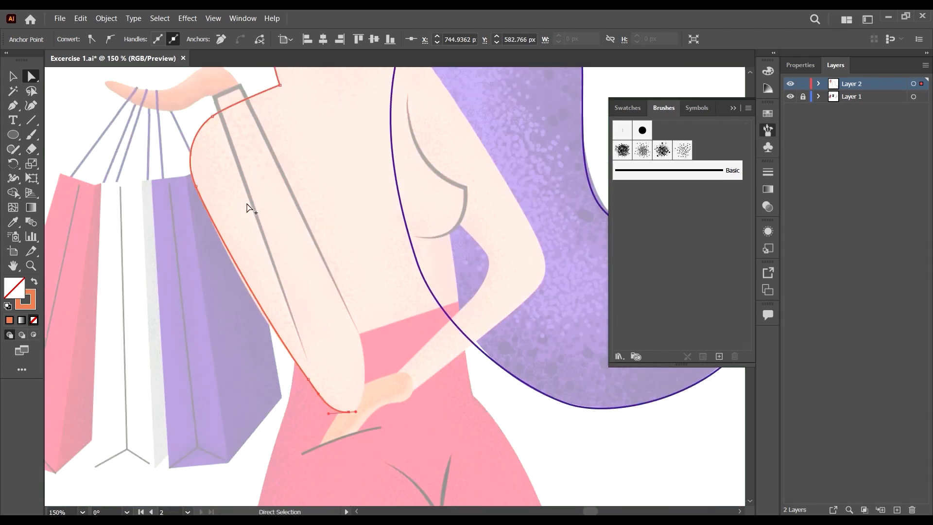
pyautogui.scroll(3, 250, 298)
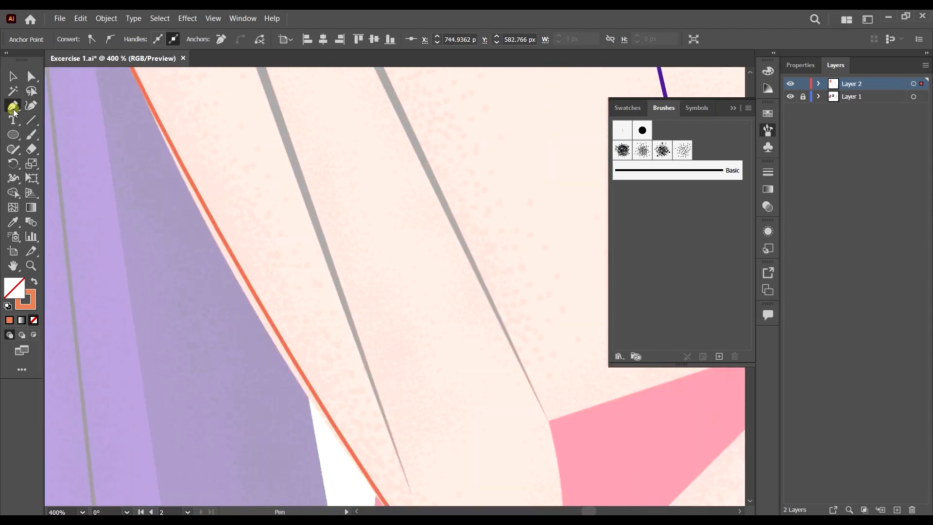
pyautogui.click(14, 111)
pyautogui.click(68, 120)
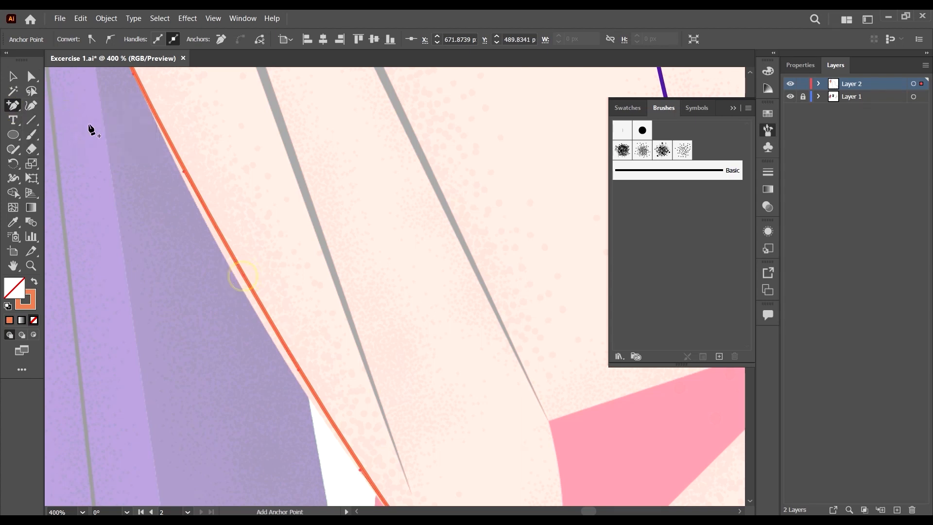
# Step: Move the added anchor points with Direct Selection so the path follows the reference arm's outer edge
pyautogui.click(30, 78)
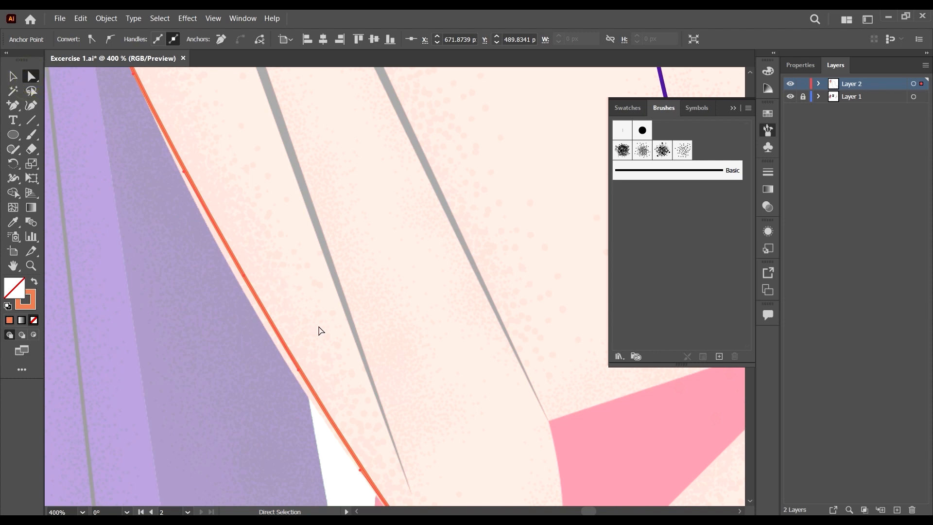
pyautogui.scroll(2, 271, 219)
pyautogui.moveTo(180, 238); pyautogui.dragTo(182, 241)
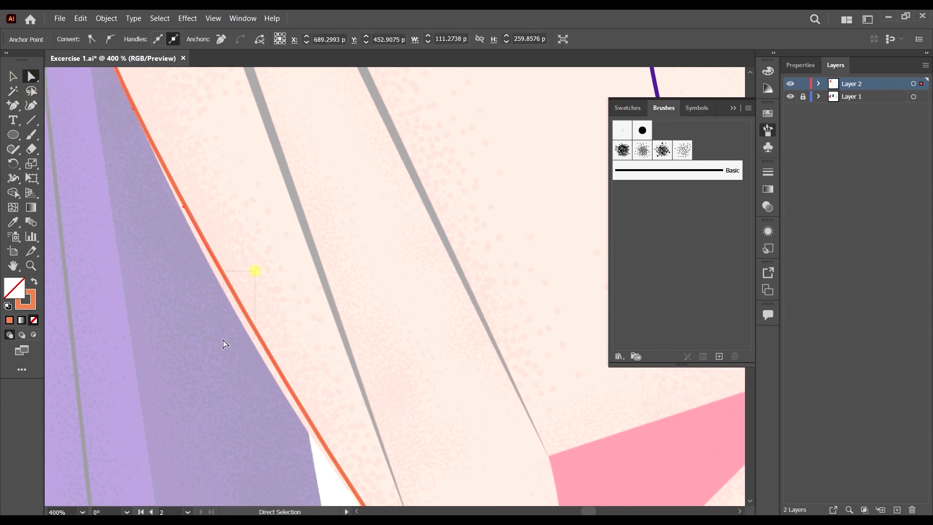
pyautogui.moveTo(223, 340); pyautogui.dragTo(217, 340)
pyautogui.scroll(3, 246, 305)
pyautogui.scroll(-6, 258, 348)
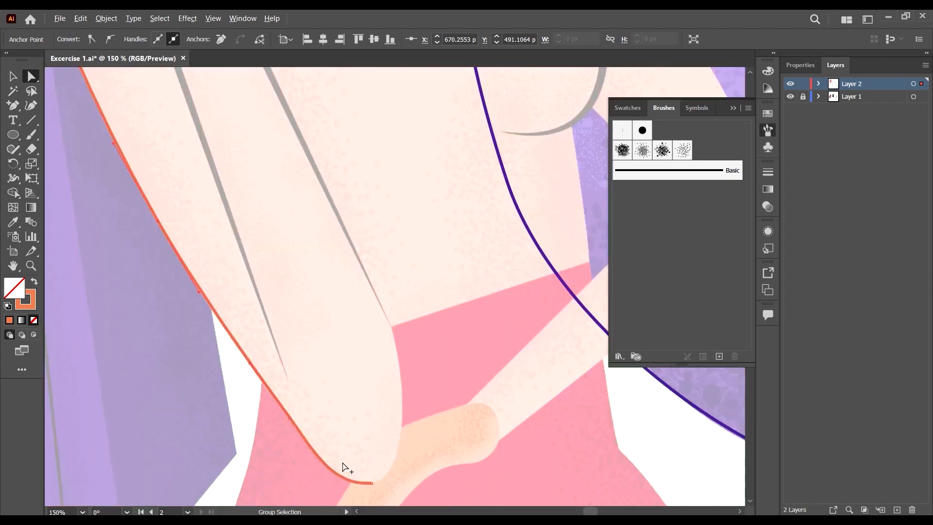
# Step: Move the anchor point on the lower outer arm with Direct Selection and shorten the elbow end anchor's incoming handle to fit the reference
pyautogui.scroll(1, 346, 468)
pyautogui.scroll(4, 275, 417)
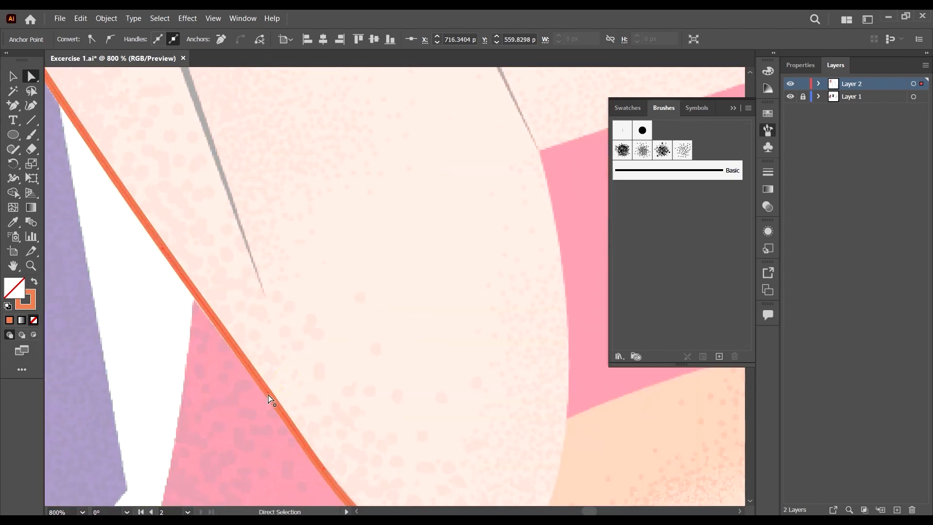
pyautogui.moveTo(271, 399); pyautogui.dragTo(261, 395)
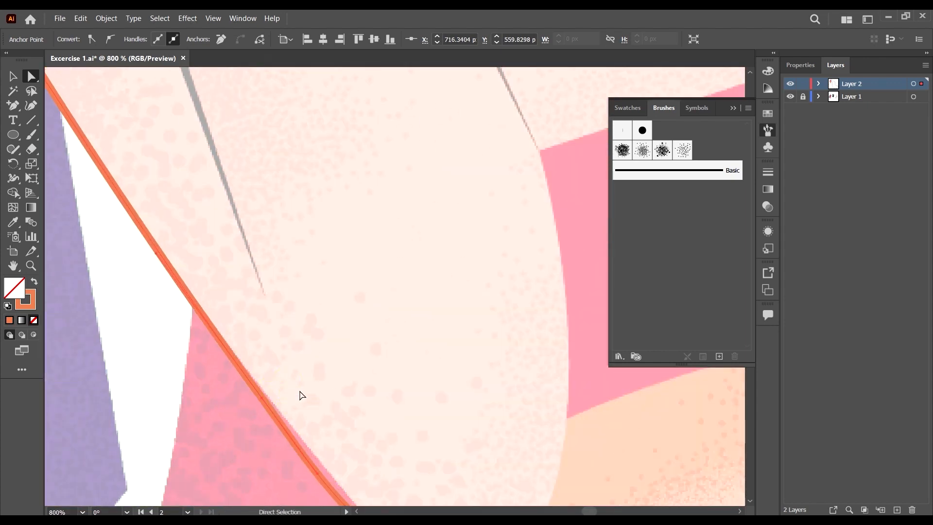
pyautogui.scroll(-3, 302, 395)
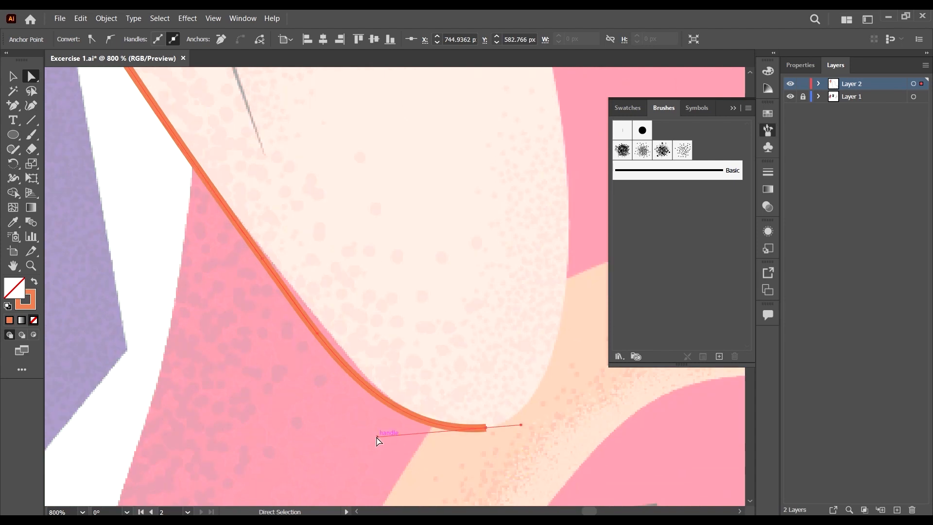
pyautogui.moveTo(384, 436); pyautogui.dragTo(410, 439)
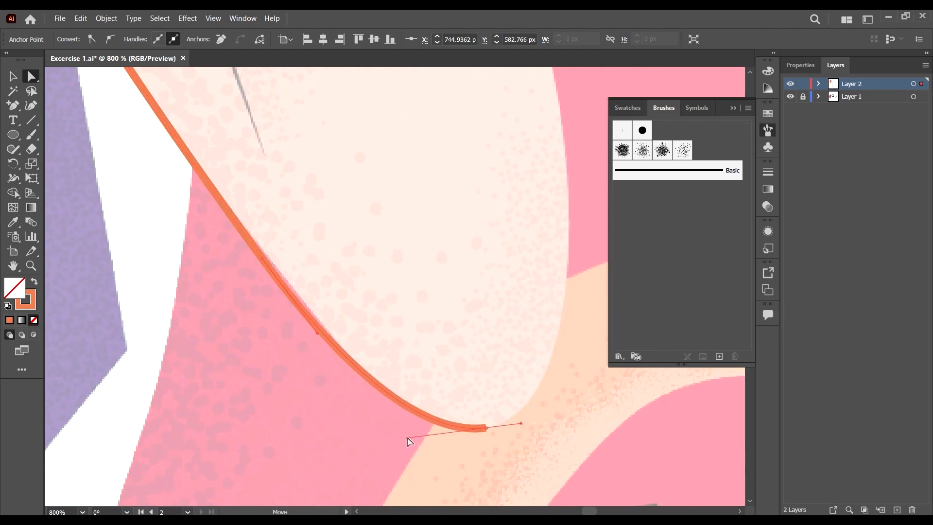
# Step: Resume the arm path from its end anchor with the Pen tool and curve it around the elbow onto the arm's inner edge
pyautogui.hotkey('ctrl', '-')
pyautogui.hotkey('ctrl', '-')
pyautogui.hotkey('ctrl', '-')
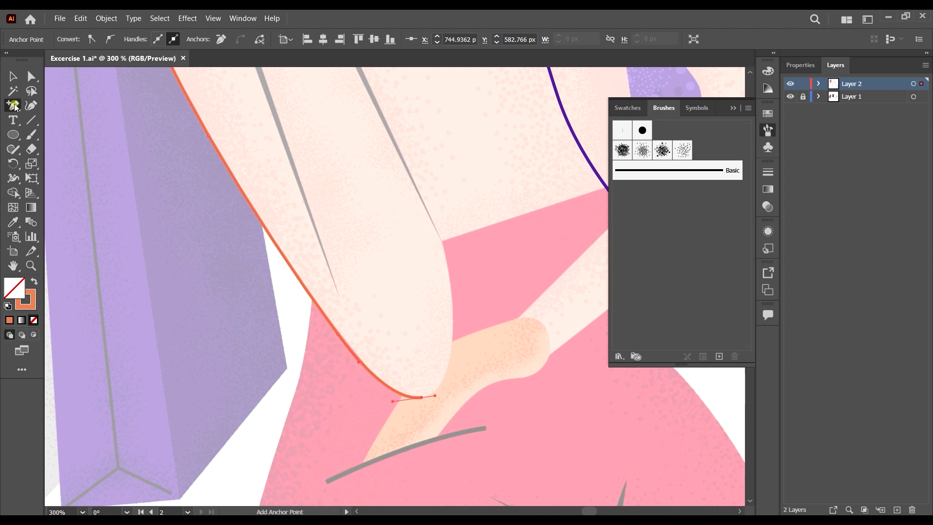
pyautogui.click(16, 107)
pyautogui.click(73, 98)
pyautogui.hotkey('ctrl', '+')
pyautogui.hotkey('ctrl', '+')
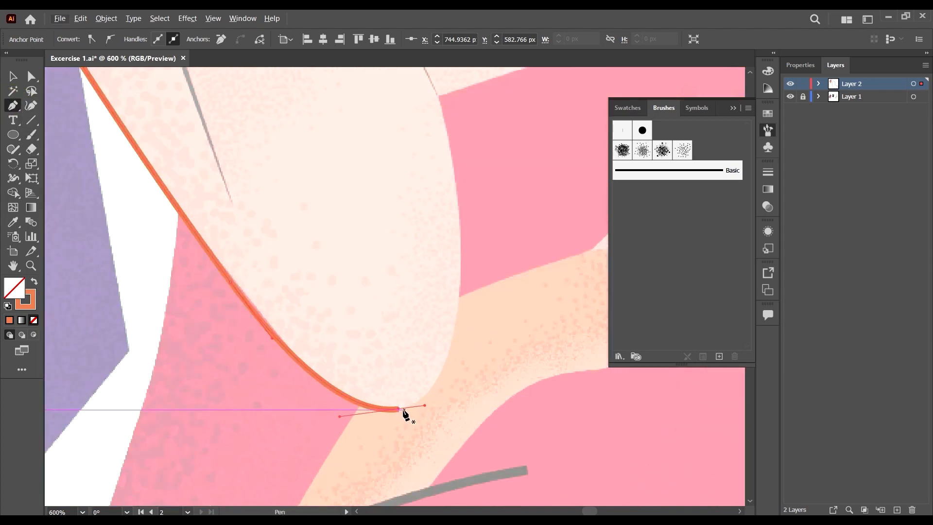
pyautogui.click(398, 408)
pyautogui.scroll(3, 438, 406)
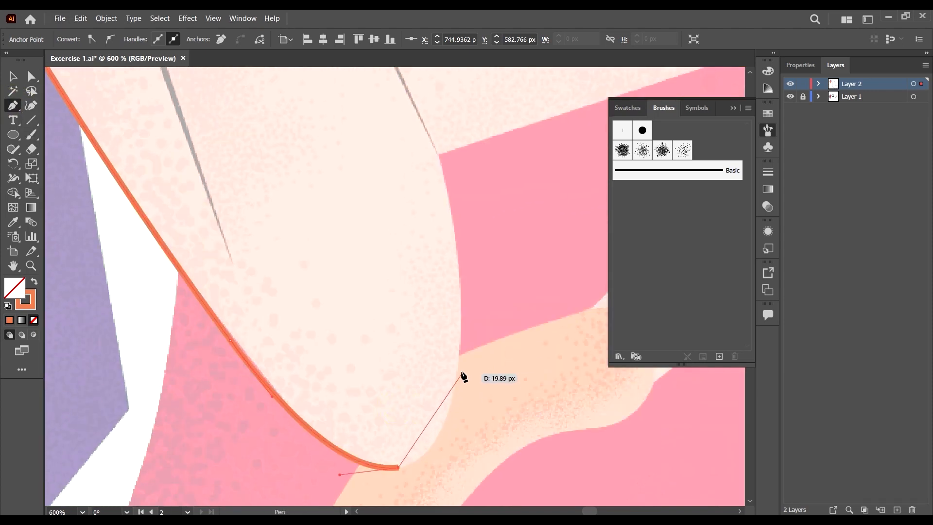
pyautogui.moveTo(459, 348); pyautogui.dragTo(453, 230)
pyautogui.moveTo(455, 231); pyautogui.dragTo(456, 232)
# Step: Continue the path along the arm's inner edge to the skirt's waist corner and remove the new anchor's outgoing handle
pyautogui.scroll(2, 442, 194)
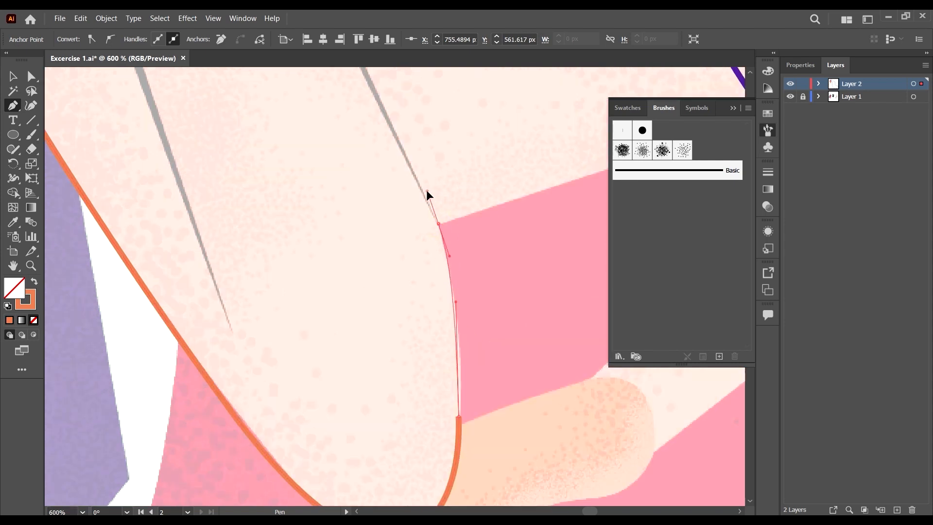
pyautogui.moveTo(427, 190); pyautogui.dragTo(427, 190)
pyautogui.moveTo(437, 224); pyautogui.dragTo(464, 257)
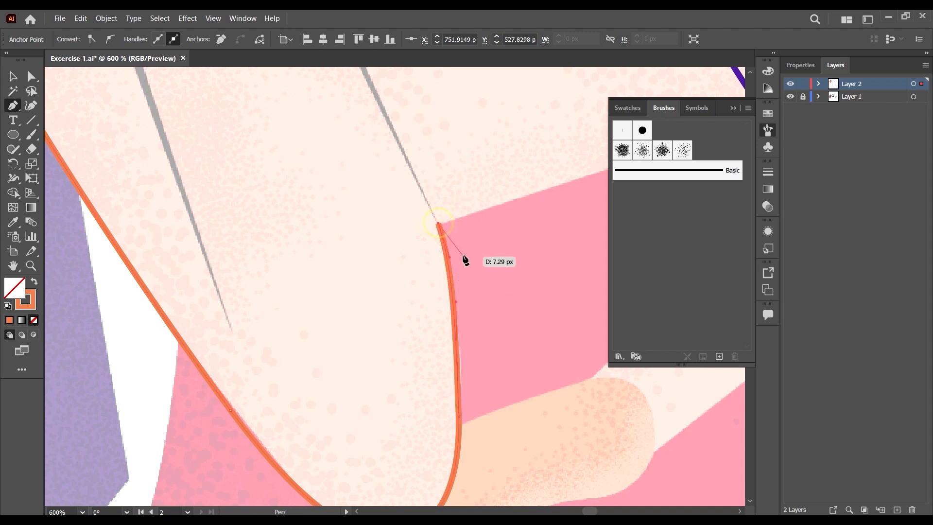
pyautogui.scroll(-3, 431, 232)
pyautogui.scroll(4, 398, 250)
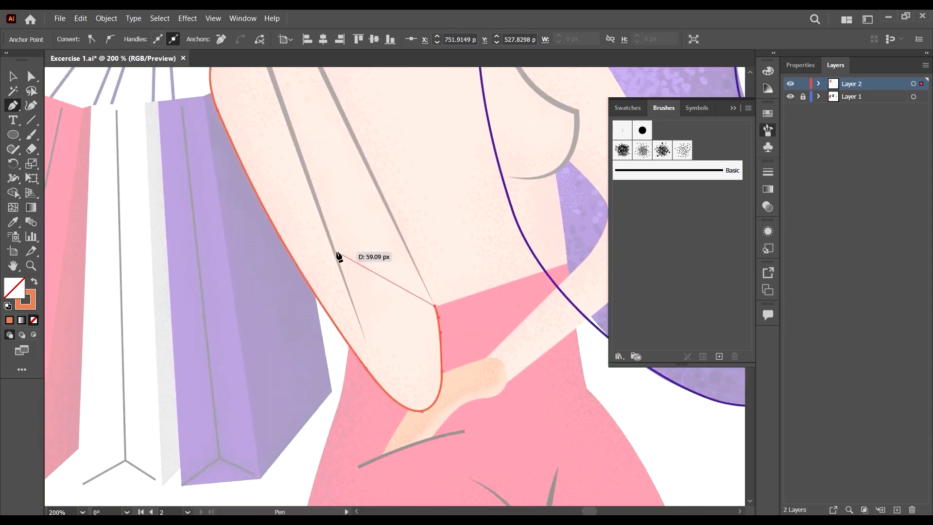
pyautogui.moveTo(252, 28); pyautogui.dragTo(225, 14)
pyautogui.scroll(-3, 238, 111)
pyautogui.scroll(3, 430, 355)
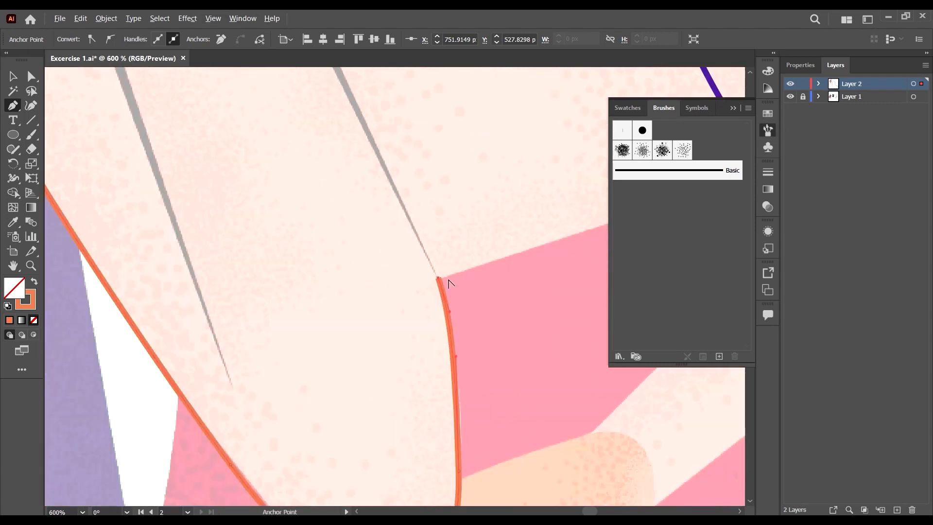
# Step: Draw a straight segment along the skirt's waistline from the arm to the torso's front edge, placing the end anchor exactly on the corner
pyautogui.moveTo(448, 281); pyautogui.dragTo(378, 154)
pyautogui.scroll(3, 384, 228)
pyautogui.hscroll(5, 371, 185)
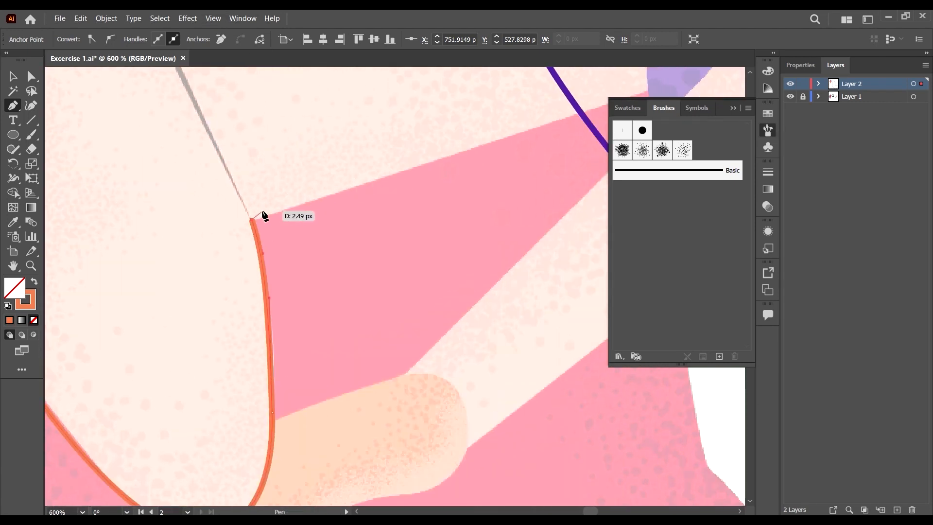
pyautogui.scroll(3, 398, 217)
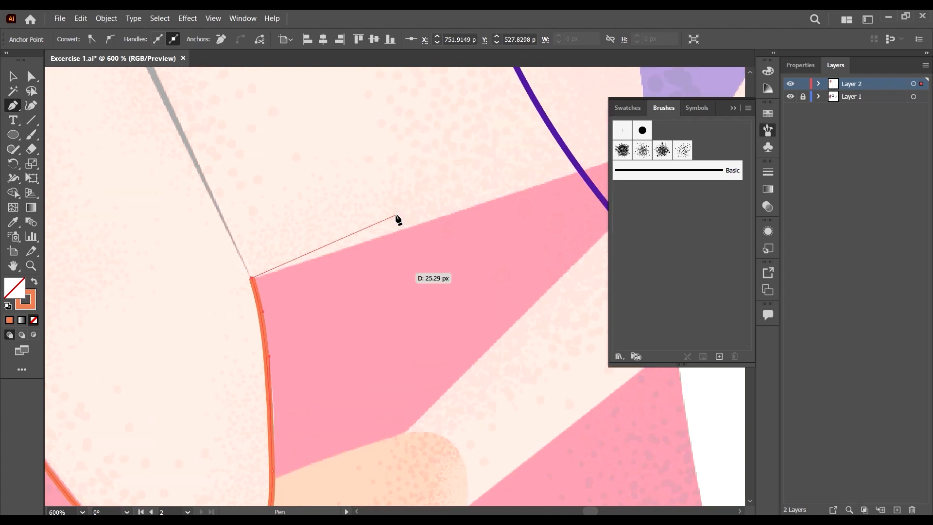
pyautogui.hscroll(6, 391, 206)
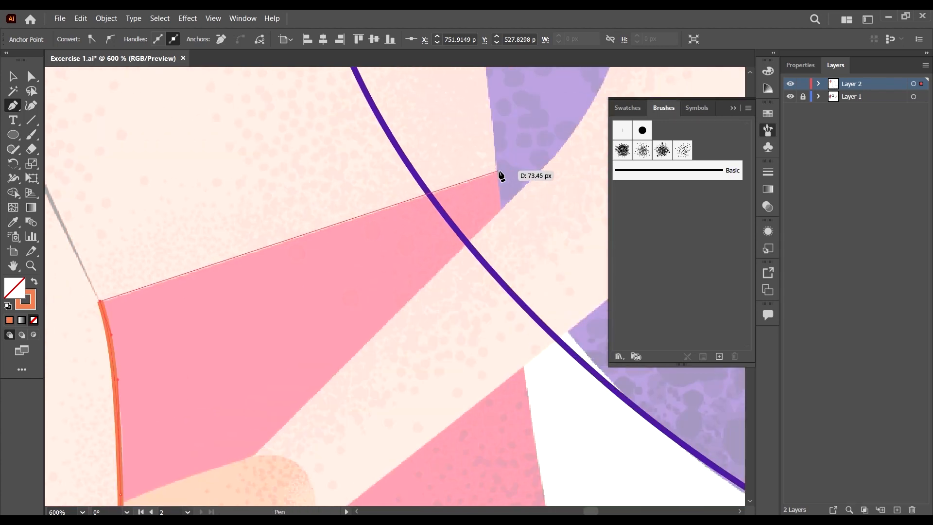
pyautogui.click(499, 172)
pyautogui.scroll(-3, 500, 192)
pyautogui.scroll(4, 462, 191)
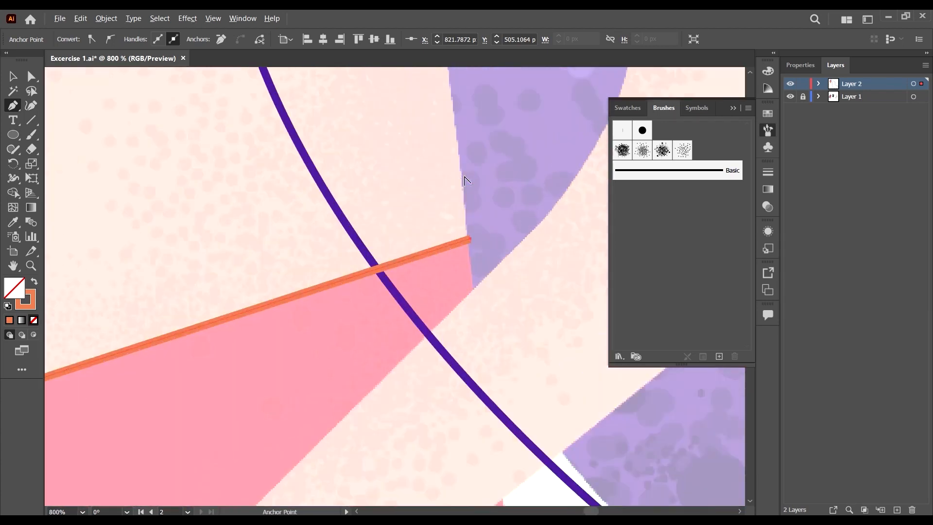
pyautogui.press('ctrl')
pyautogui.scroll(2, 469, 244)
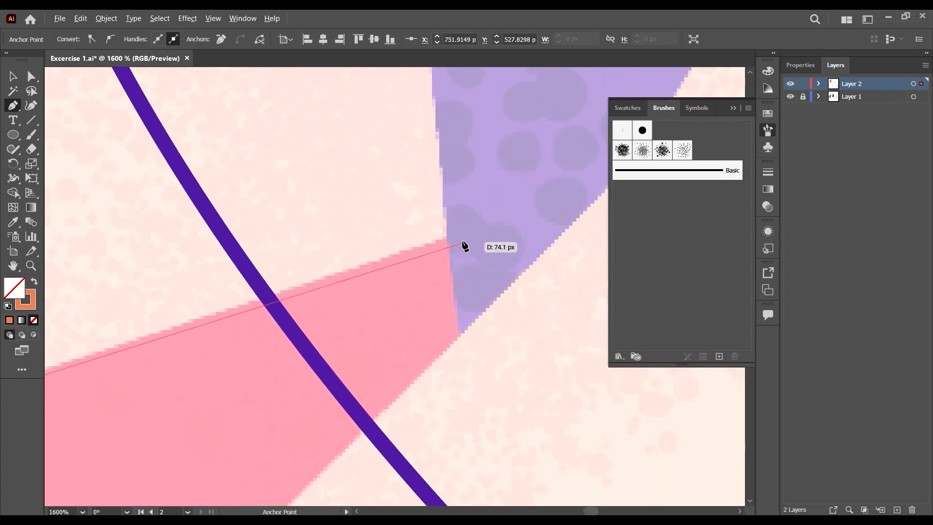
pyautogui.click(444, 238)
# Step: Continue the path up the torso's front edge, across the grey bust line, and place an anchor inside the bust area
pyautogui.scroll(-2, 457, 219)
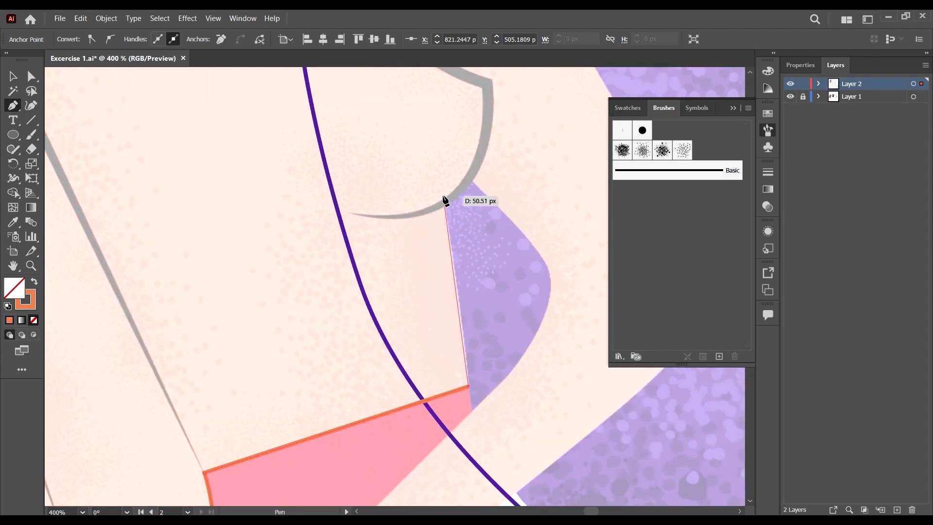
pyautogui.moveTo(441, 190); pyautogui.dragTo(435, 164)
pyautogui.hotkey('ctrl', '-')
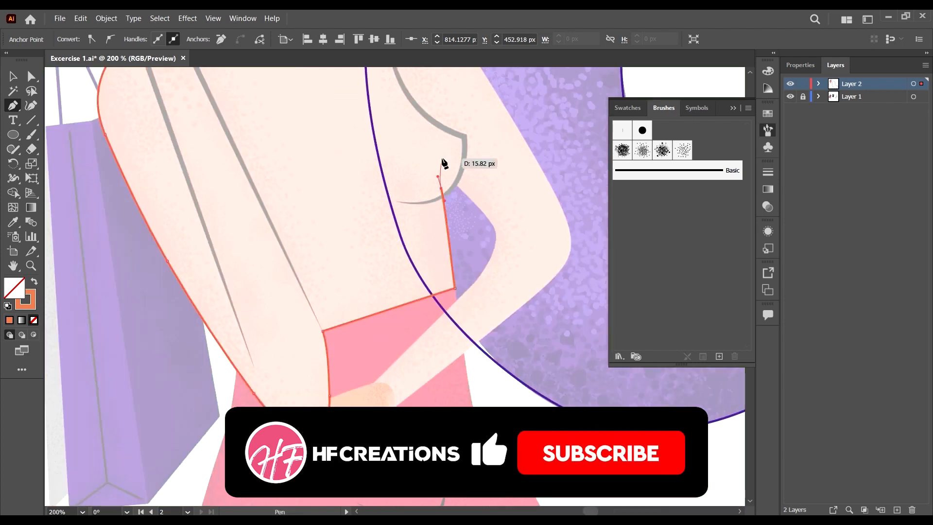
pyautogui.scroll(4, 449, 261)
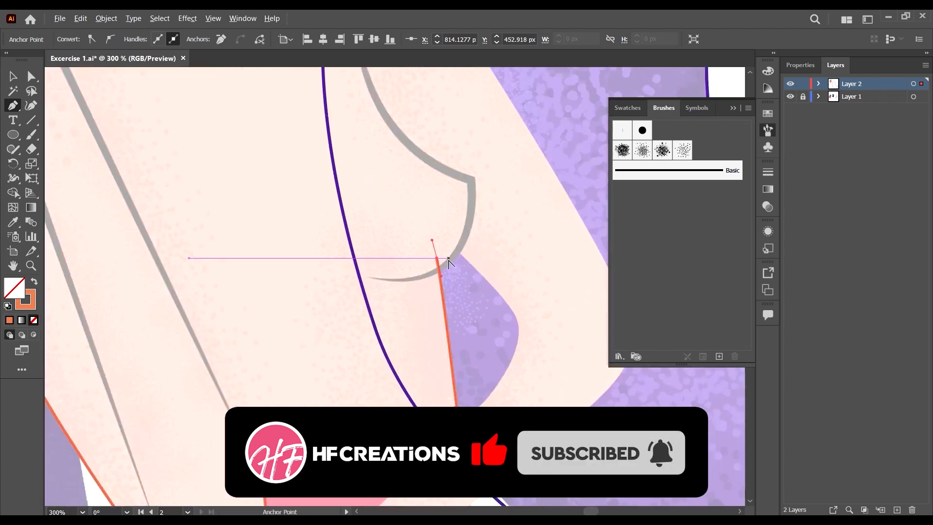
pyautogui.scroll(3, 405, 208)
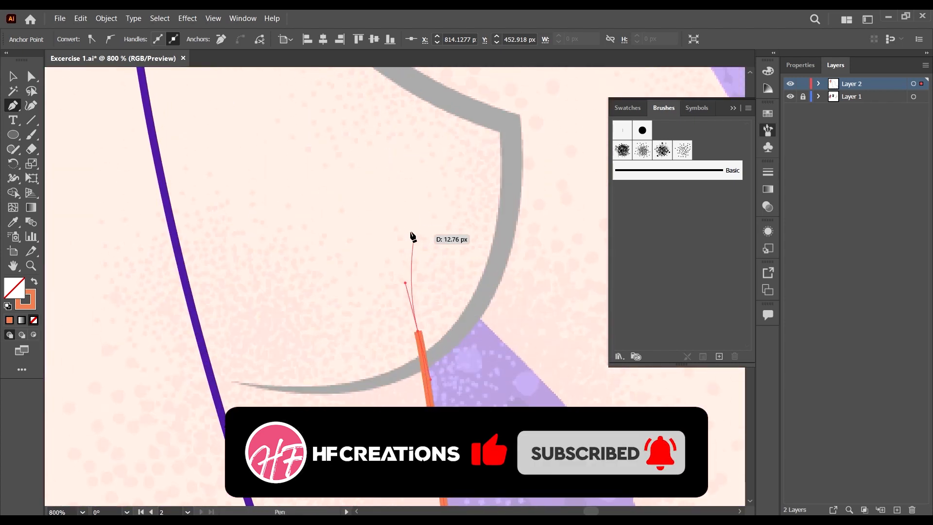
pyautogui.click(398, 255)
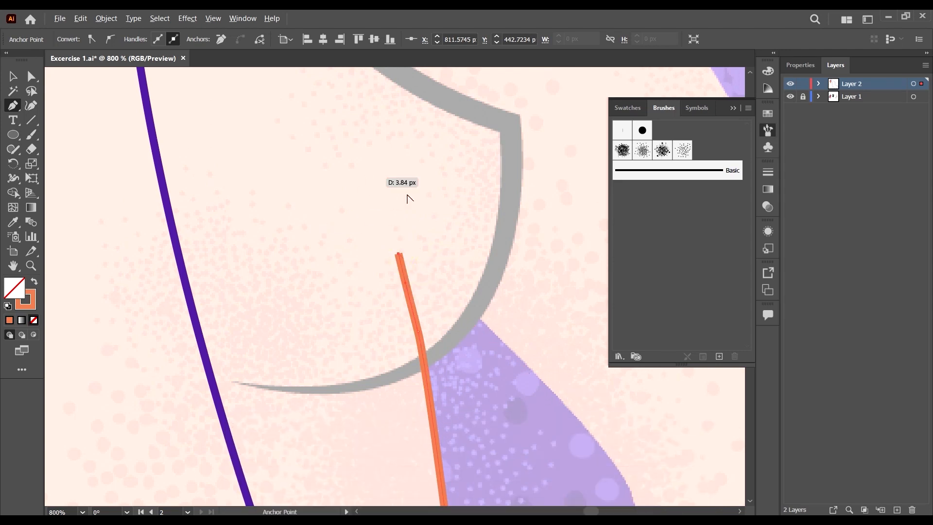
# Step: Trace the far arm's inner bend with curved segments from the bust area around the edge of the purple hair
pyautogui.scroll(-3, 435, 208)
pyautogui.scroll(1, 481, 306)
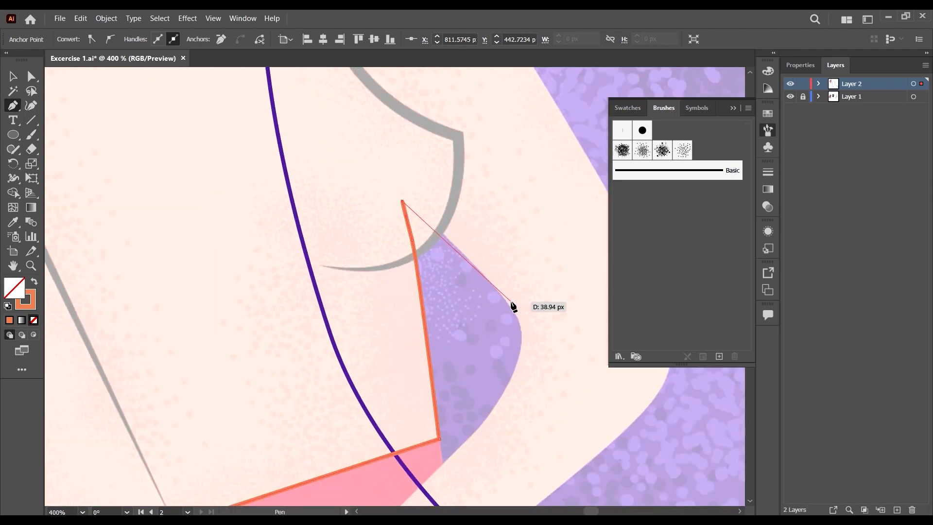
pyautogui.moveTo(527, 335); pyautogui.dragTo(530, 338)
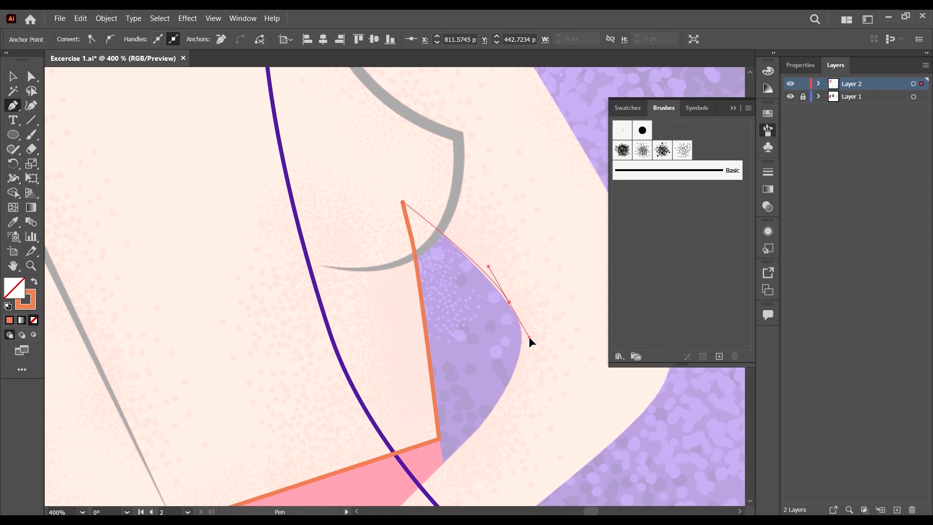
pyautogui.scroll(-2, 531, 336)
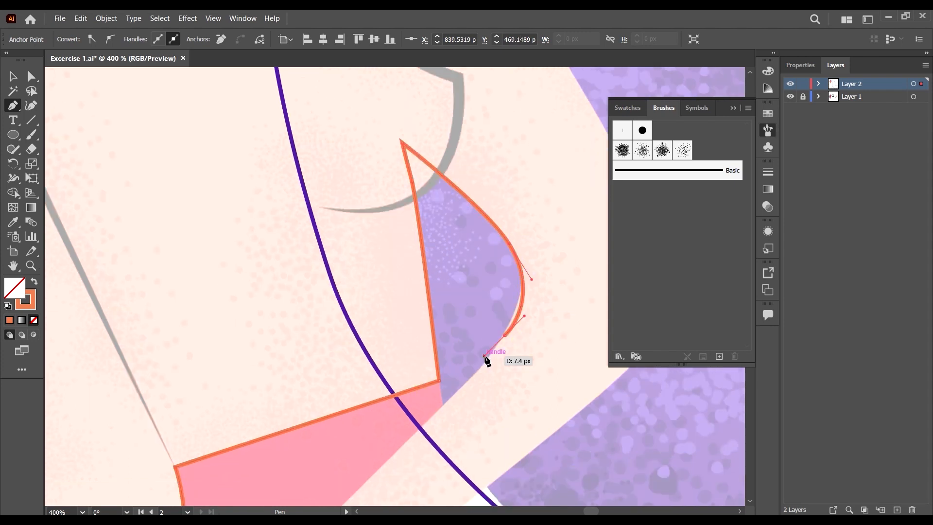
# Step: Extend the path along the forearm's inner edge to the point where it meets the darker hand shape
pyautogui.scroll(-3, 432, 379)
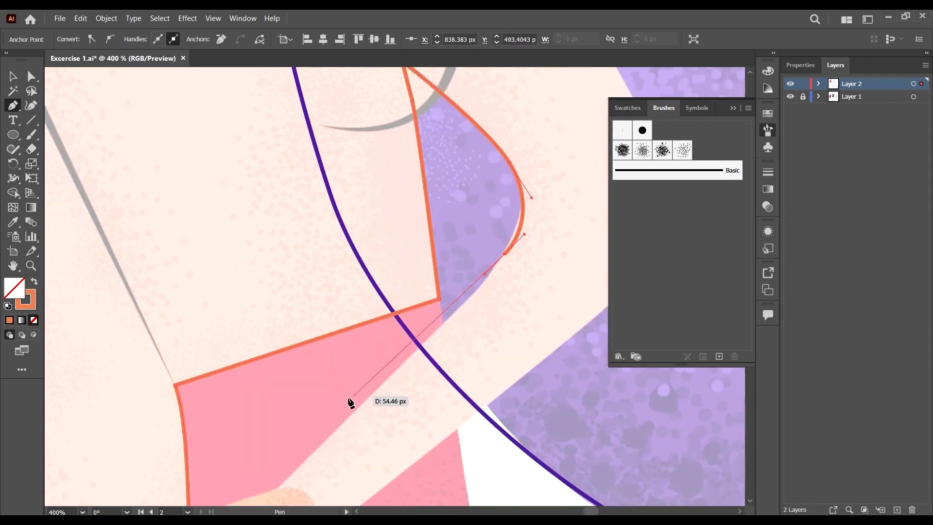
pyautogui.click(337, 434)
pyautogui.scroll(-6, 344, 424)
pyautogui.scroll(3, 273, 325)
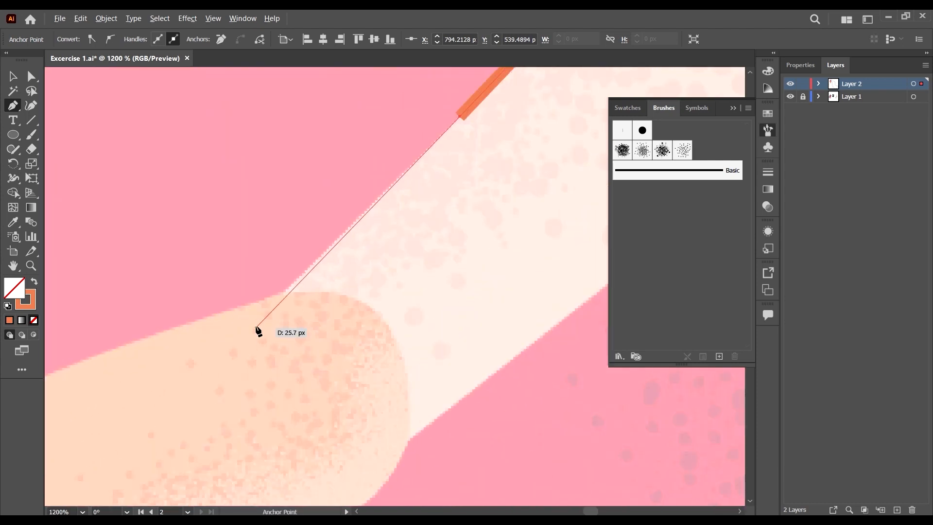
pyautogui.click(279, 297)
pyautogui.scroll(-3, 279, 297)
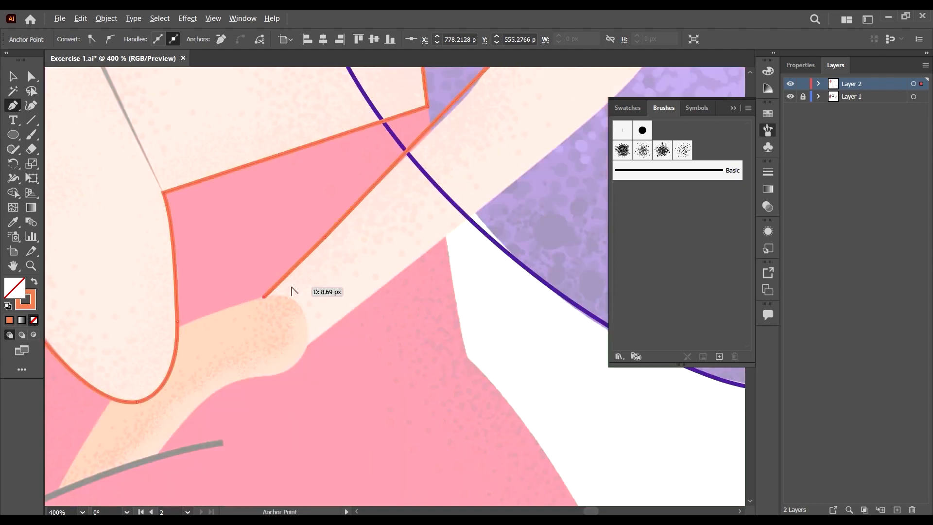
# Step: Draw a curved segment around the rounded end of the darker hand shape to the forearm's lower edge
pyautogui.scroll(3, 292, 291)
pyautogui.scroll(-3, 322, 339)
pyautogui.scroll(2, 329, 343)
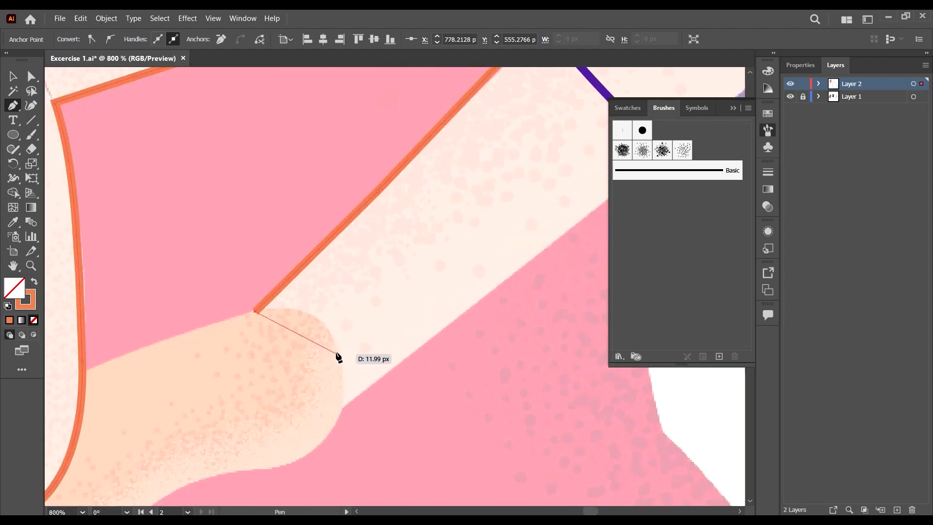
pyautogui.moveTo(349, 388); pyautogui.dragTo(351, 407)
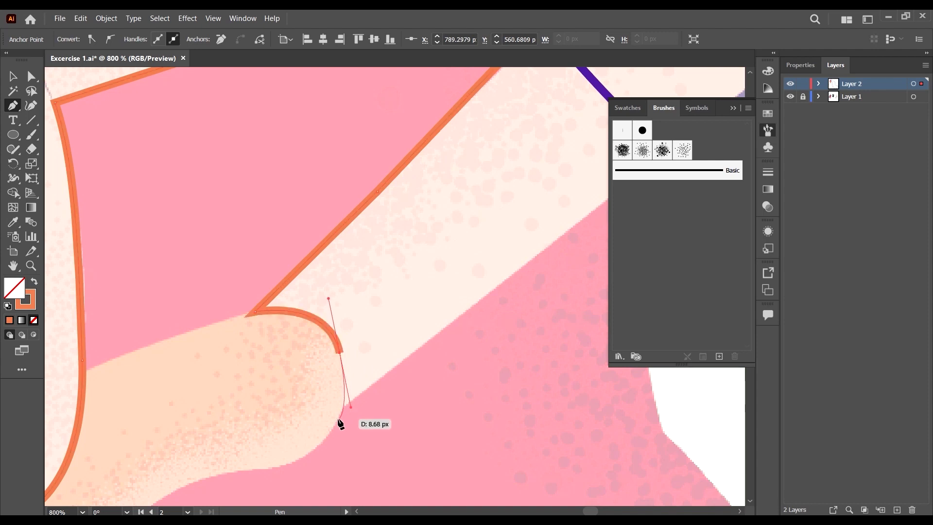
pyautogui.click(336, 418)
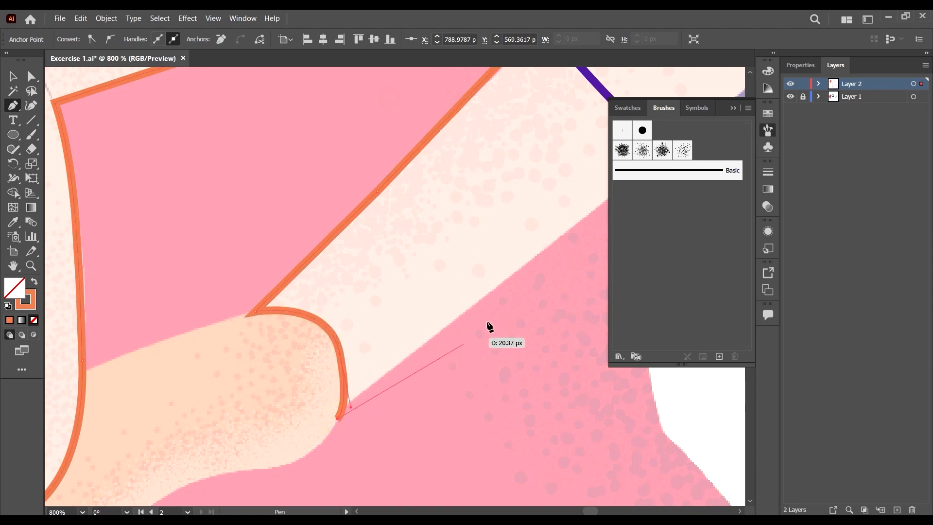
# Step: Draw a straight segment from the wrist along the forearm's lower edge, past the skirt to the purple hair outline
pyautogui.scroll(2, 440, 315)
pyautogui.hscroll(2, 442, 311)
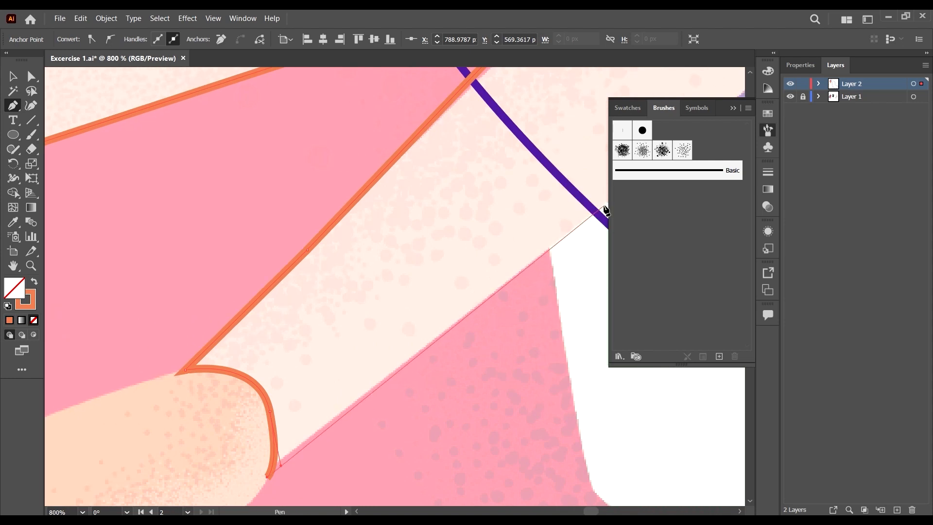
pyautogui.click(604, 209)
# Step: Adjust the wrist curve with Direct Selection by shortening its middle anchor's upper handle and moving that anchor slightly upward
pyautogui.scroll(-2, 321, 346)
pyautogui.press('ctrl')
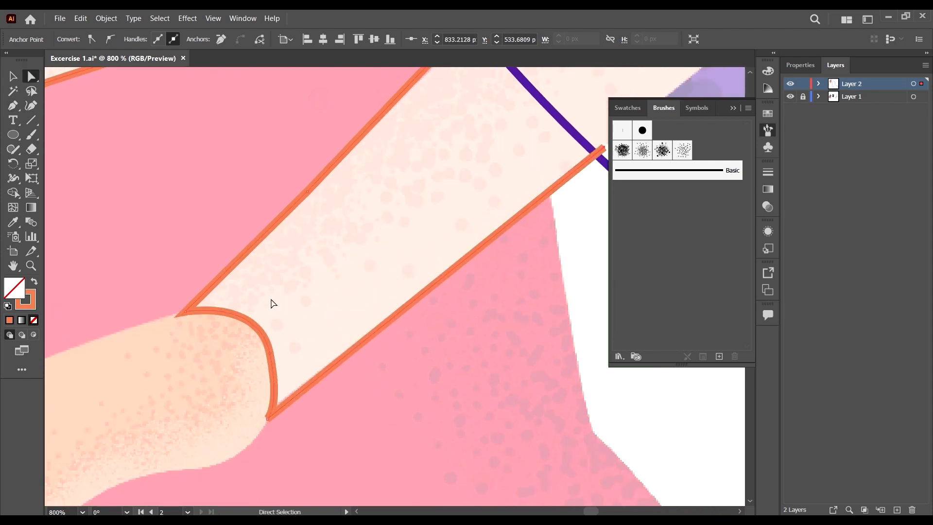
pyautogui.scroll(2, 275, 355)
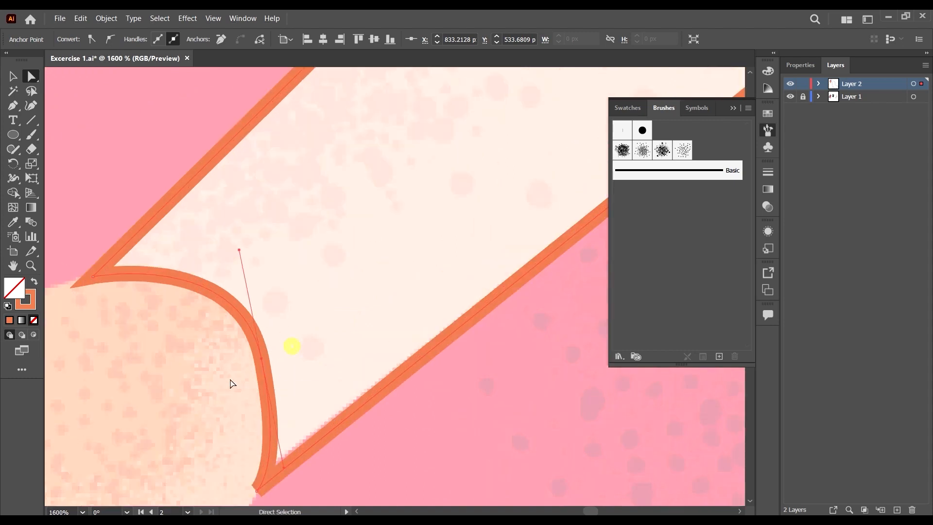
pyautogui.moveTo(239, 252); pyautogui.dragTo(240, 275)
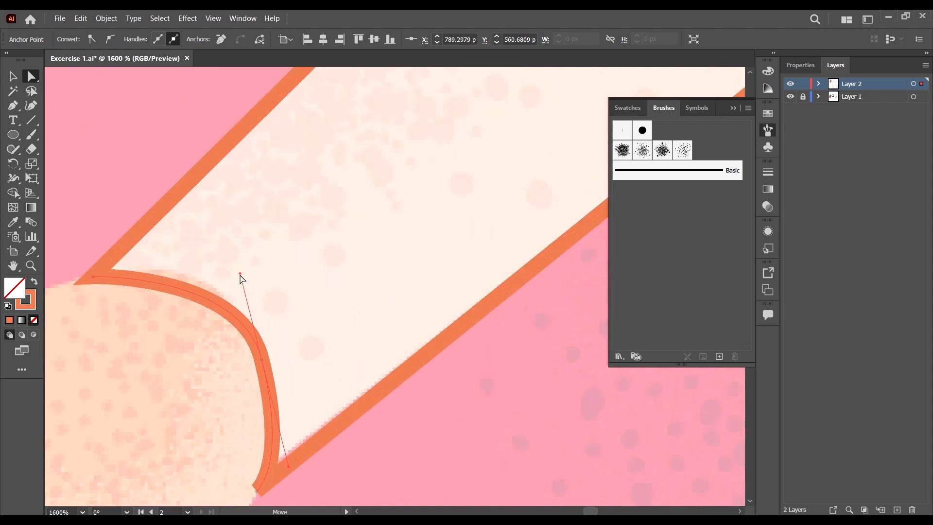
pyautogui.moveTo(259, 355); pyautogui.dragTo(255, 341)
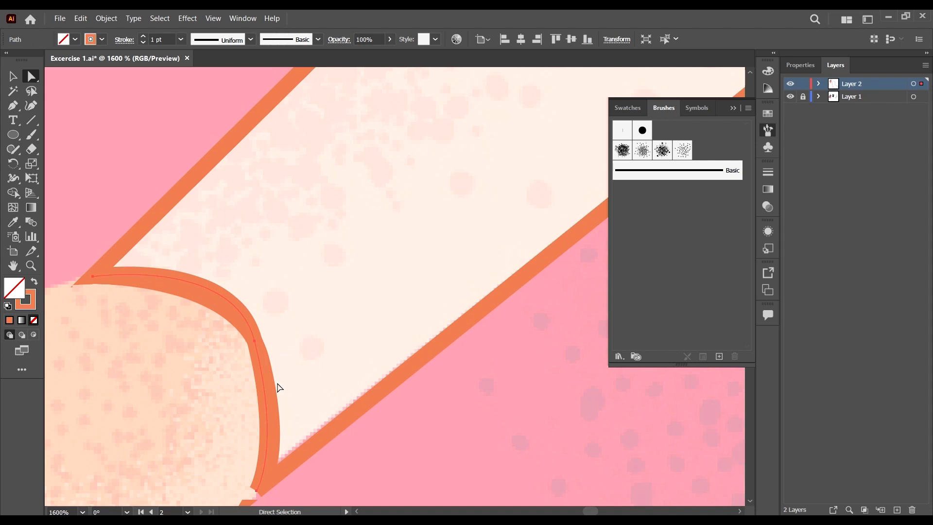
# Step: Smooth the wrist curve by shortening and tilting the lower handle of its middle anchor, leaving the path deselected
pyautogui.scroll(-1, 326, 384)
pyautogui.click(298, 322)
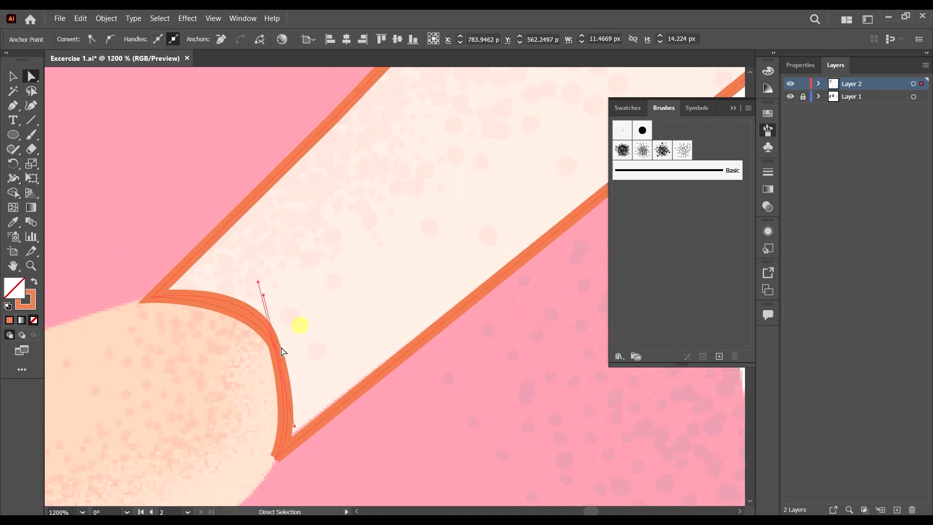
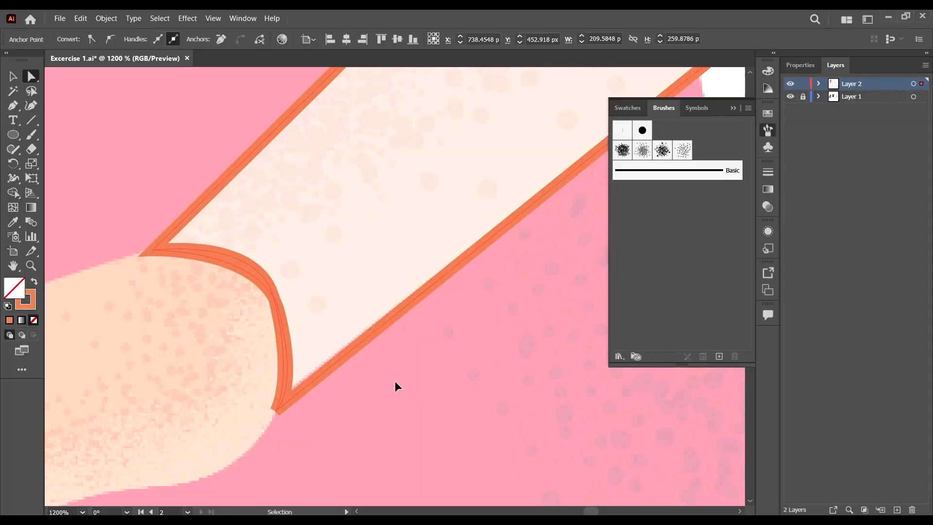
pyautogui.click(437, 401)
pyautogui.moveTo(298, 291); pyautogui.dragTo(226, 327)
pyautogui.scroll(1, 266, 277)
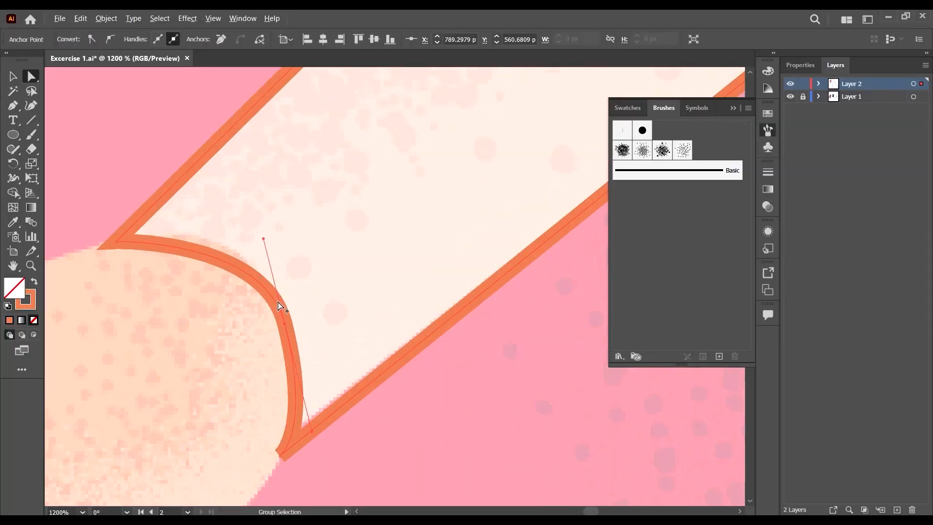
pyautogui.moveTo(311, 428); pyautogui.dragTo(310, 383)
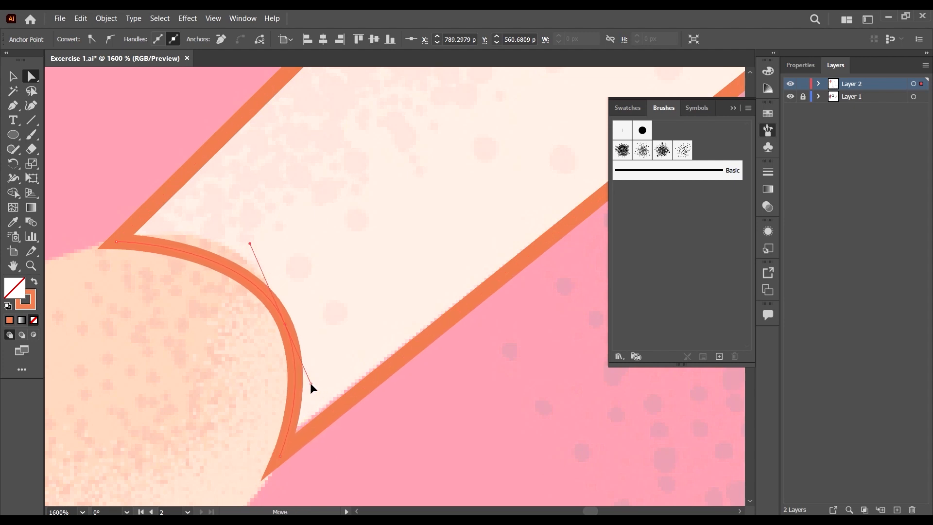
pyautogui.scroll(-4, 335, 362)
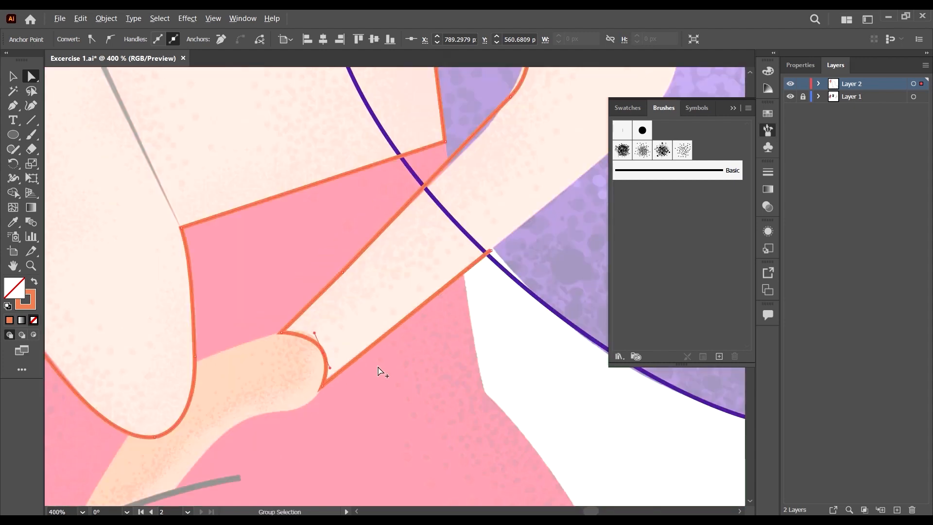
pyautogui.click(420, 390)
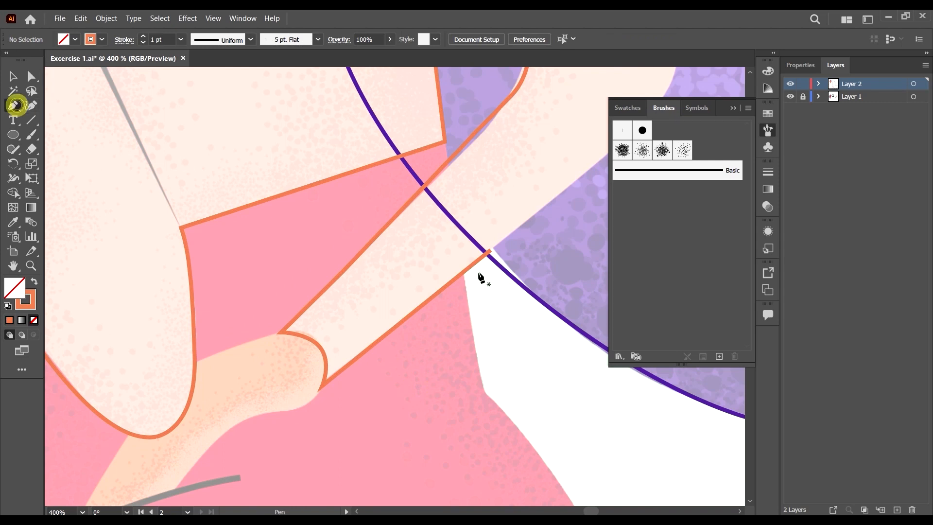
# Step: Move the anchor where the front arm's edge meets the darker hand shape slightly outward and align its handles vertically along that edge
pyautogui.scroll(1, 481, 278)
pyautogui.scroll(-3, 488, 281)
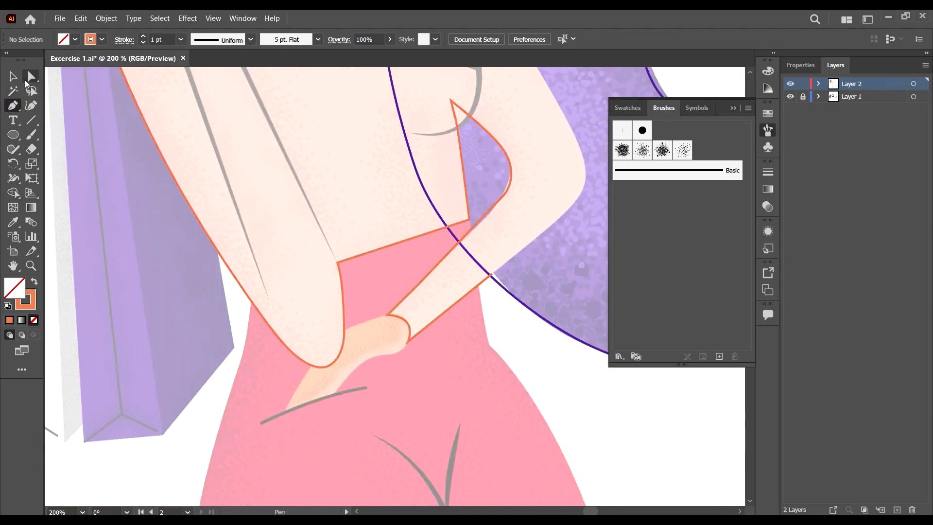
pyautogui.click(28, 81)
pyautogui.scroll(2, 287, 306)
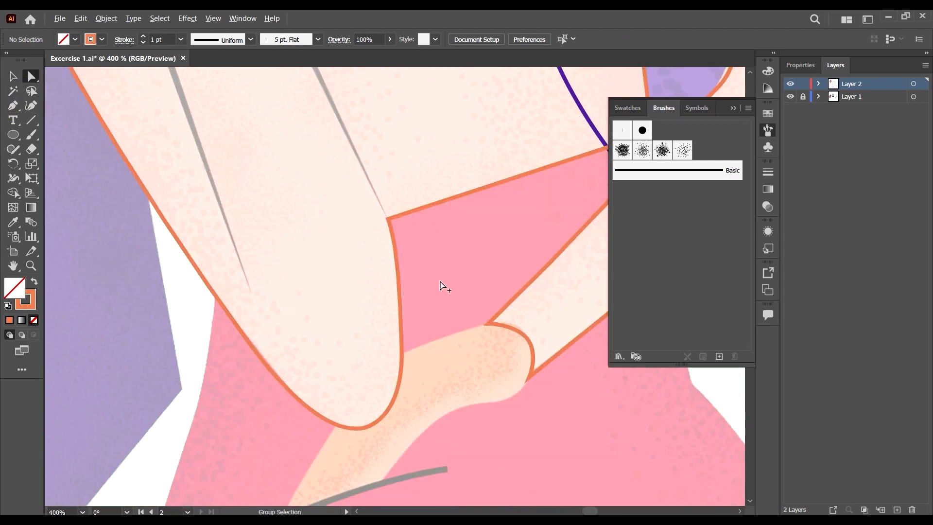
pyautogui.scroll(2, 441, 287)
pyautogui.click(435, 296)
pyautogui.scroll(-2, 414, 331)
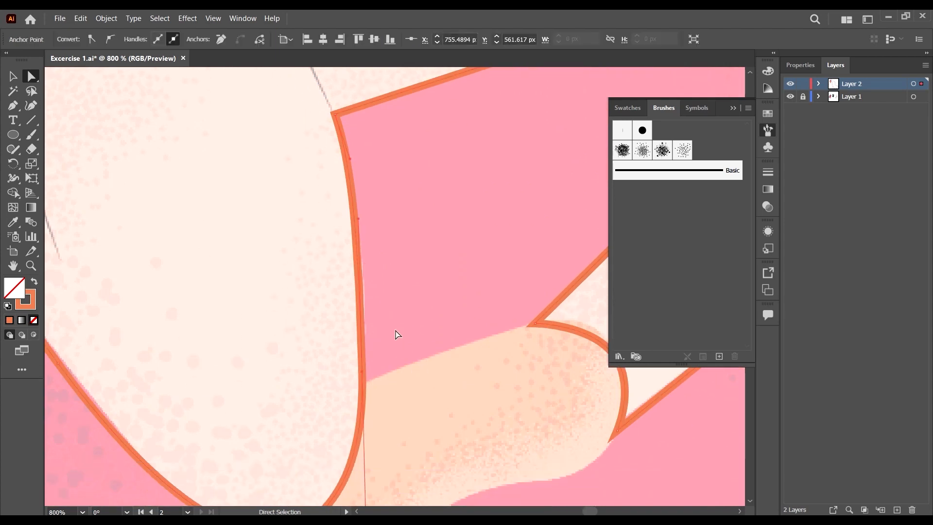
pyautogui.click(367, 377)
pyautogui.moveTo(363, 371); pyautogui.dragTo(367, 369)
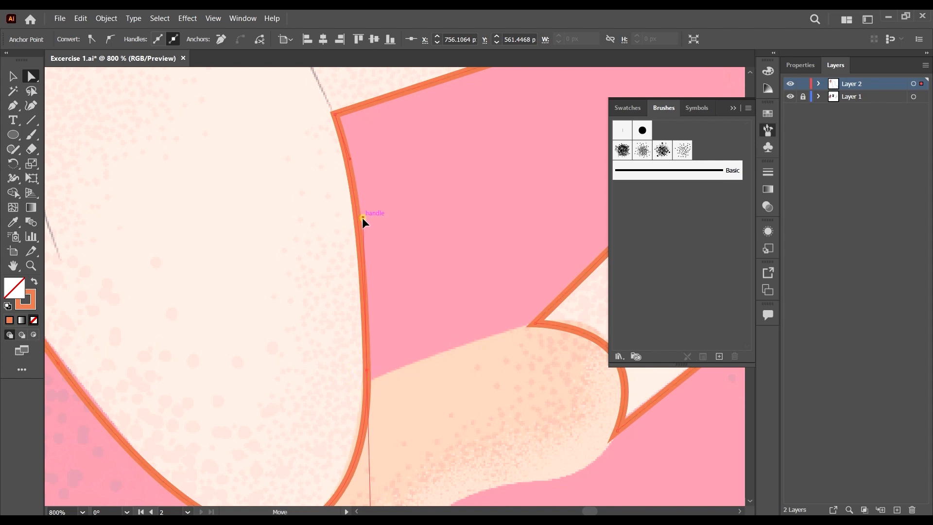
pyautogui.moveTo(363, 217); pyautogui.dragTo(358, 241)
pyautogui.scroll(-3, 391, 428)
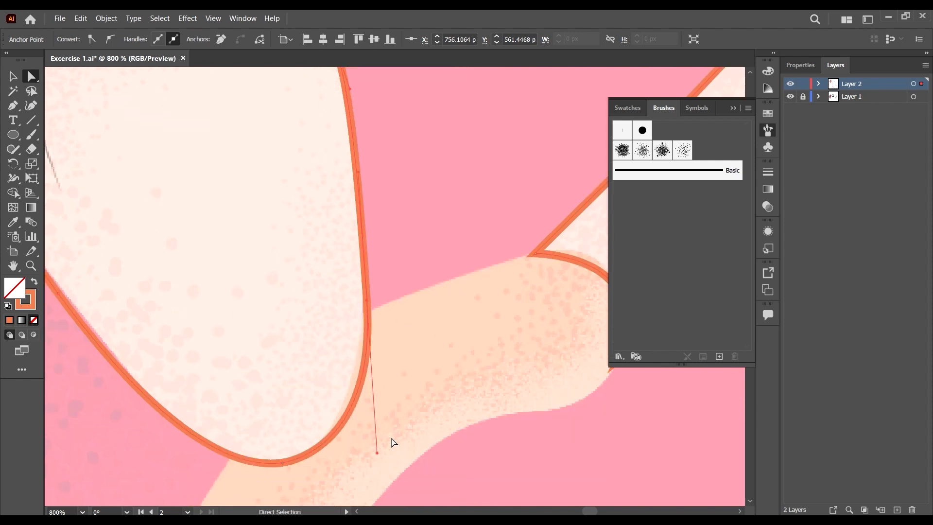
pyautogui.moveTo(378, 455); pyautogui.dragTo(367, 434)
pyautogui.scroll(-2, 369, 414)
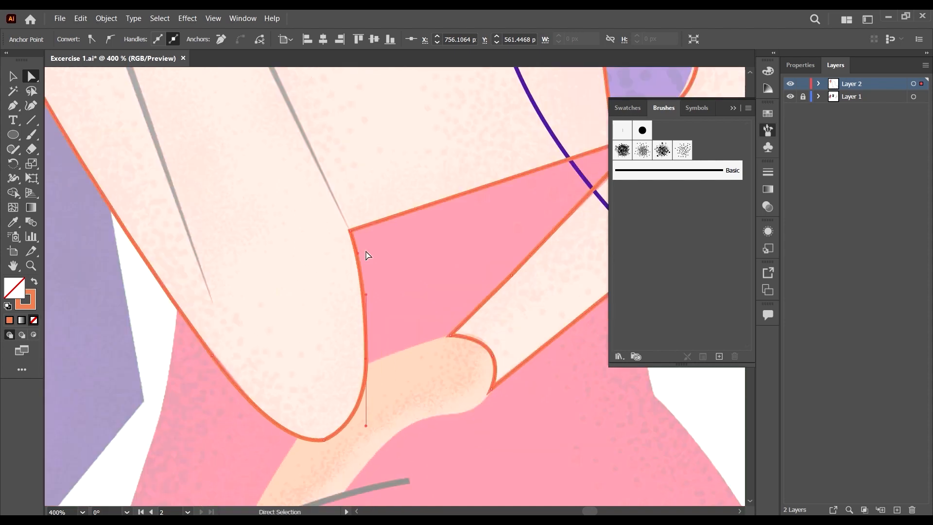
# Step: Round the corner anchor at the front arm's lowest point to a radius of 10.2756 px
pyautogui.scroll(2, 368, 268)
pyautogui.scroll(-3, 397, 320)
pyautogui.scroll(-3, 397, 320)
pyautogui.click(284, 469)
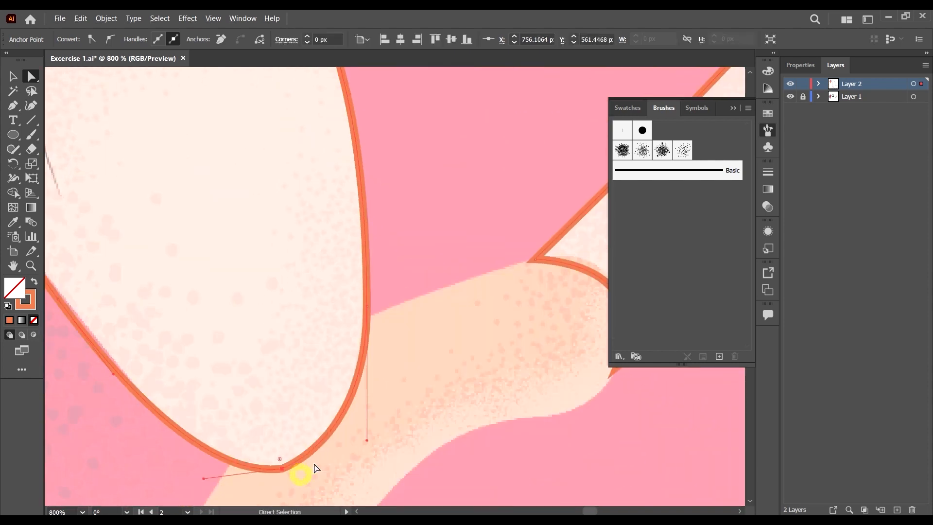
pyautogui.scroll(-2, 294, 431)
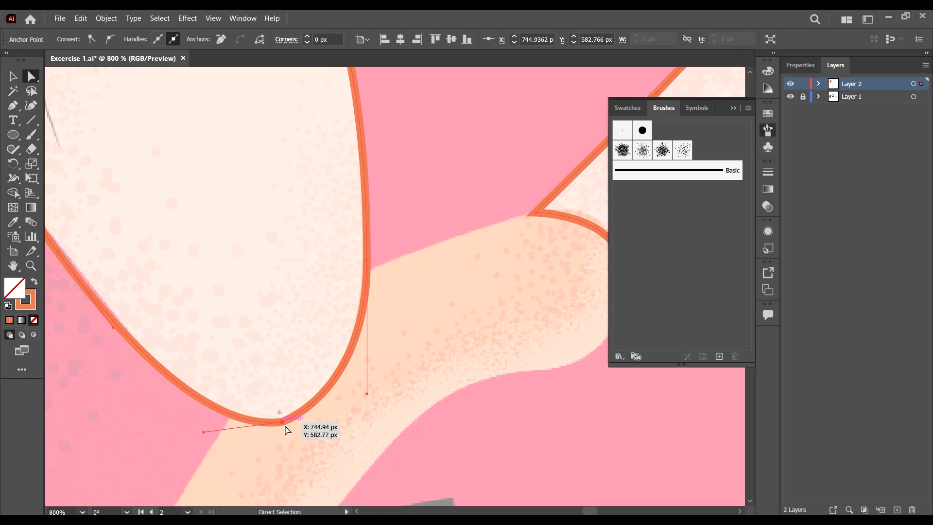
pyautogui.scroll(3, 281, 417)
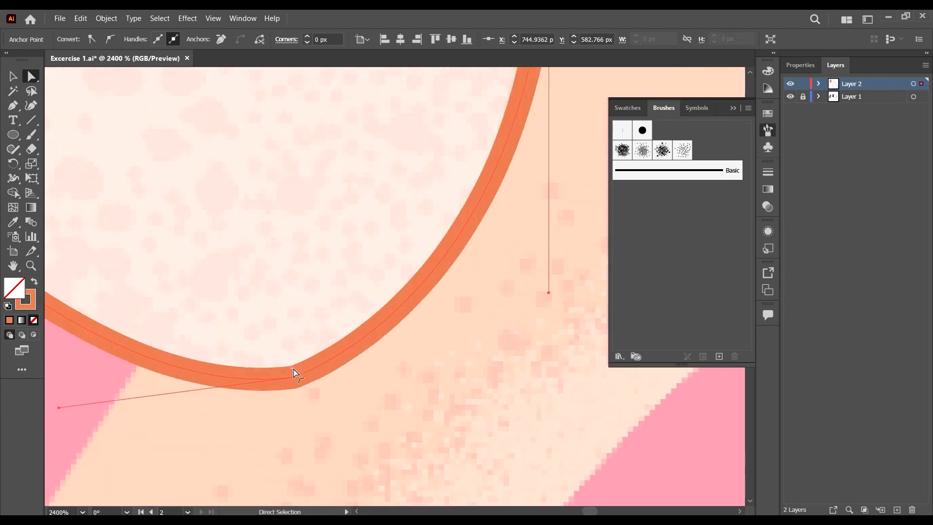
pyautogui.scroll(-2, 294, 373)
pyautogui.scroll(1, 286, 358)
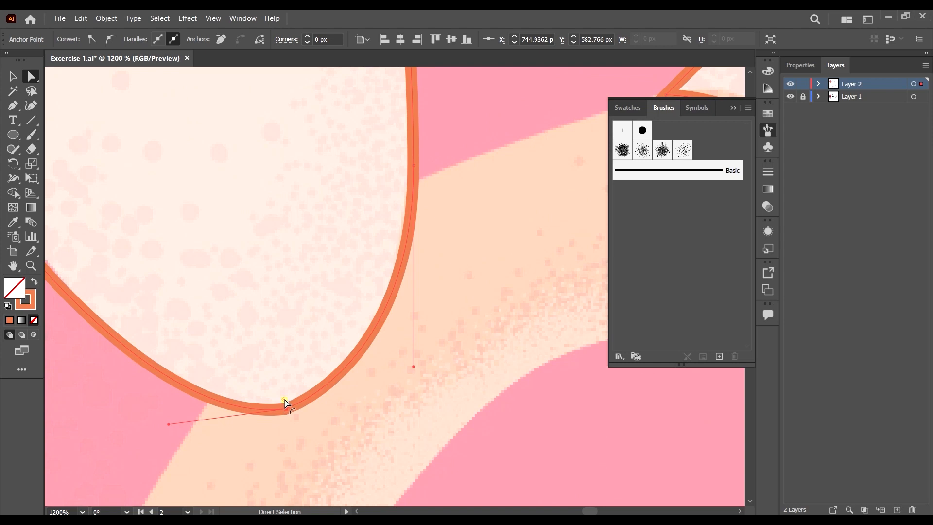
pyautogui.moveTo(284, 402)
pyautogui.mouseDown()
pyautogui.moveTo(252, 254)
pyautogui.moveTo(244, 366)
pyautogui.moveTo(235, 211)
pyautogui.moveTo(240, 358)
pyautogui.moveTo(270, 408)
pyautogui.mouseUp()
pyautogui.scroll(-1, 270, 409)
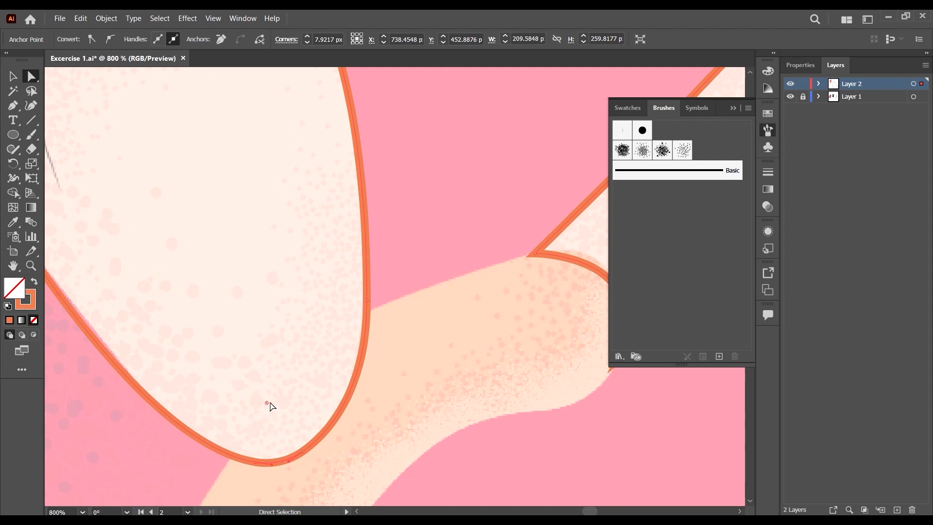
pyautogui.scroll(-1, 270, 406)
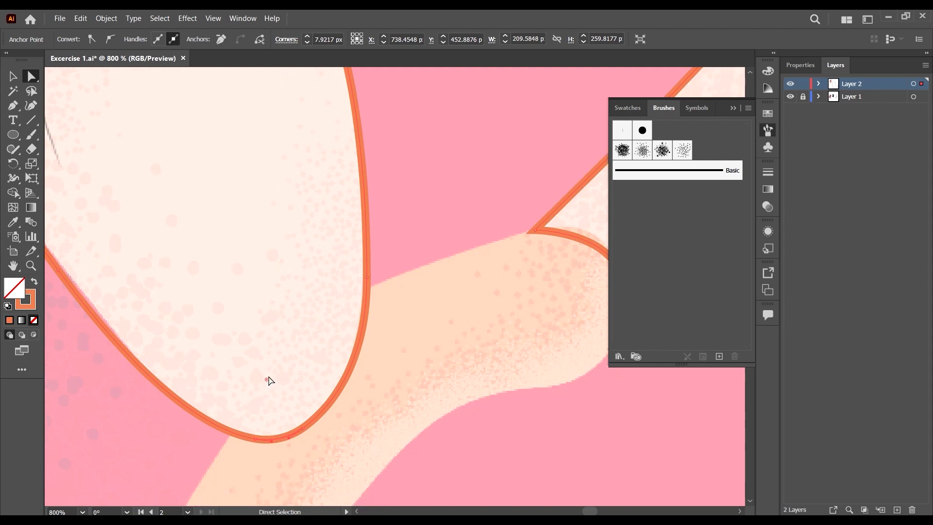
pyautogui.moveTo(268, 379); pyautogui.dragTo(293, 459)
pyautogui.moveTo(290, 402); pyautogui.dragTo(302, 356)
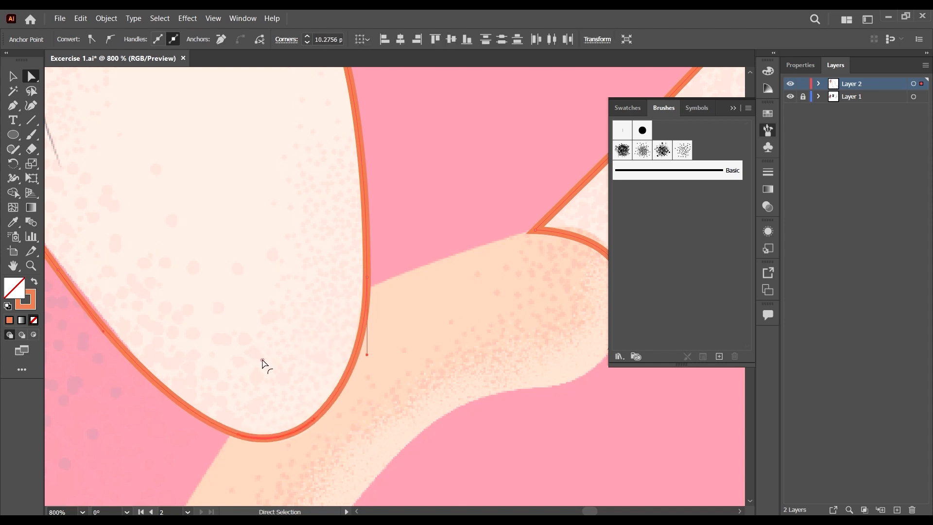
pyautogui.scroll(2, 262, 362)
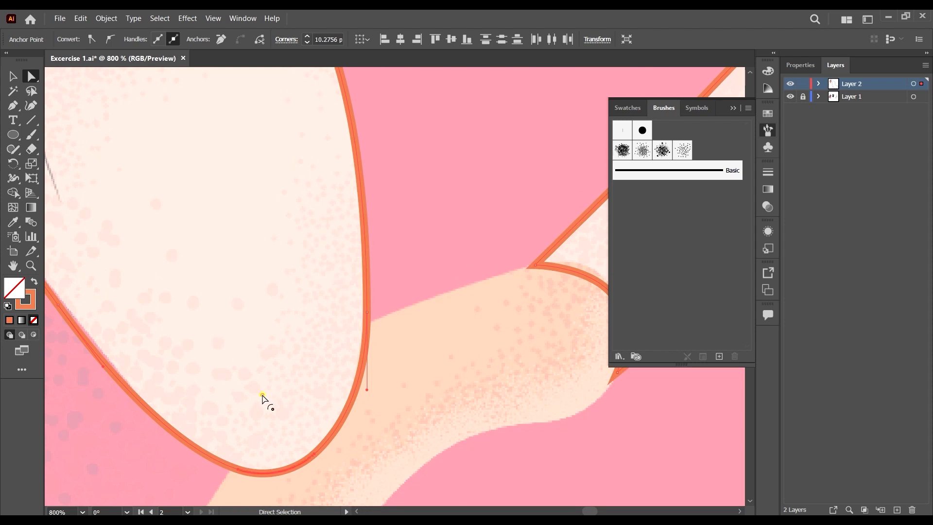
pyautogui.doubleClick(263, 395)
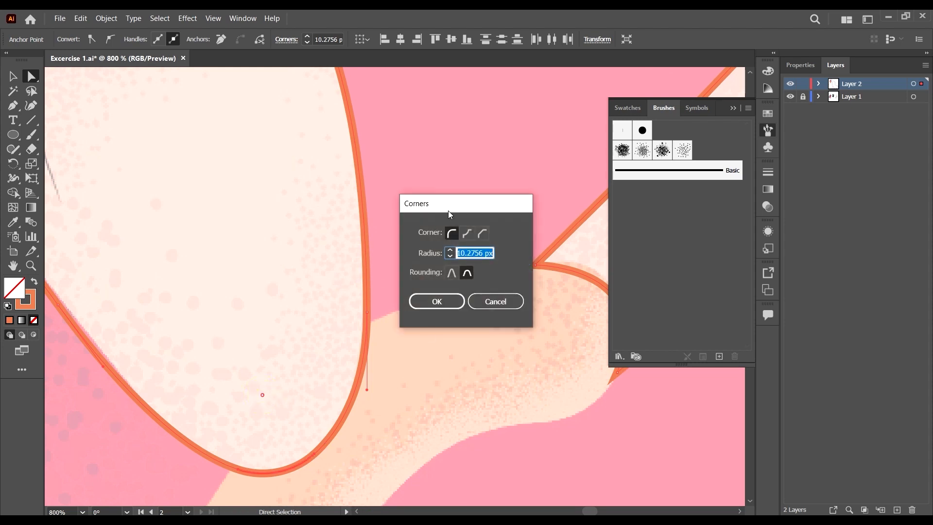
pyautogui.moveTo(449, 214); pyautogui.dragTo(512, 229)
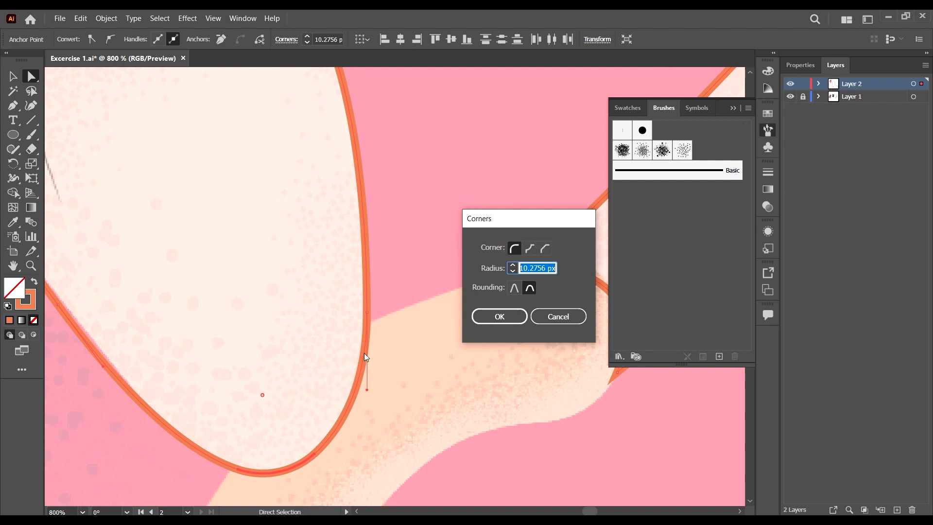
pyautogui.click(558, 316)
# Step: Continue the open forearm path with the Pen tool, adding a straight segment along the lower edge to the start of the elbow bend
pyautogui.hotkey('ctrl', '-')
pyautogui.hotkey('ctrl', '-')
pyautogui.scroll(1, 331, 304)
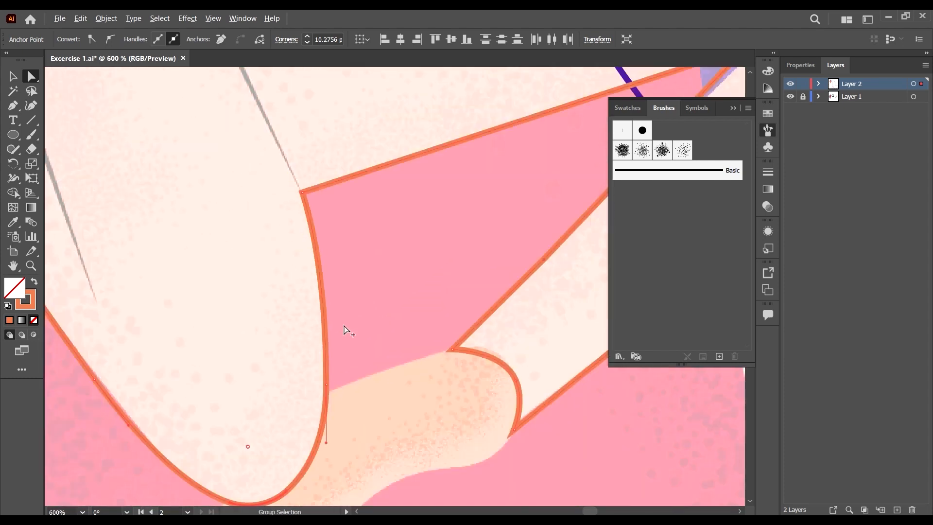
pyautogui.scroll(2, 383, 281)
pyautogui.hscroll(4, 377, 280)
pyautogui.scroll(-1, 387, 320)
pyautogui.hscroll(4, 387, 320)
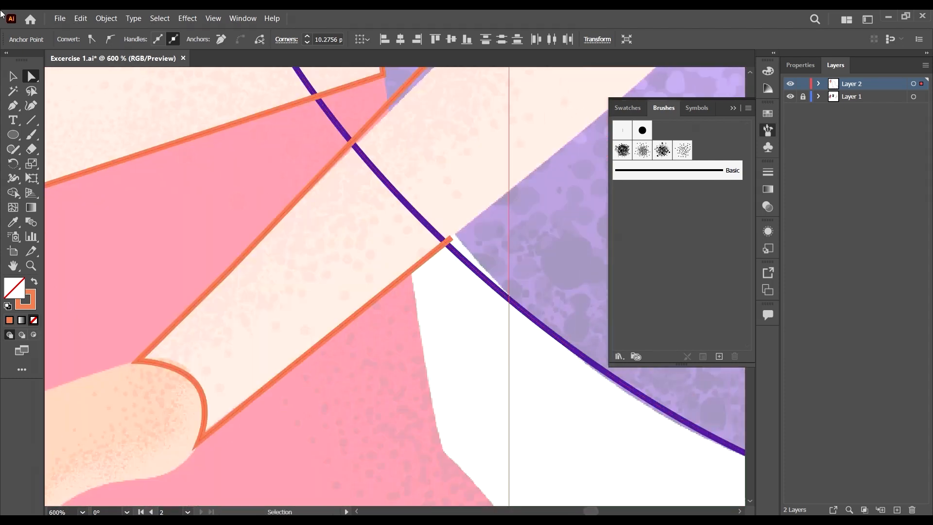
pyautogui.click(11, 106)
pyautogui.scroll(5, 383, 261)
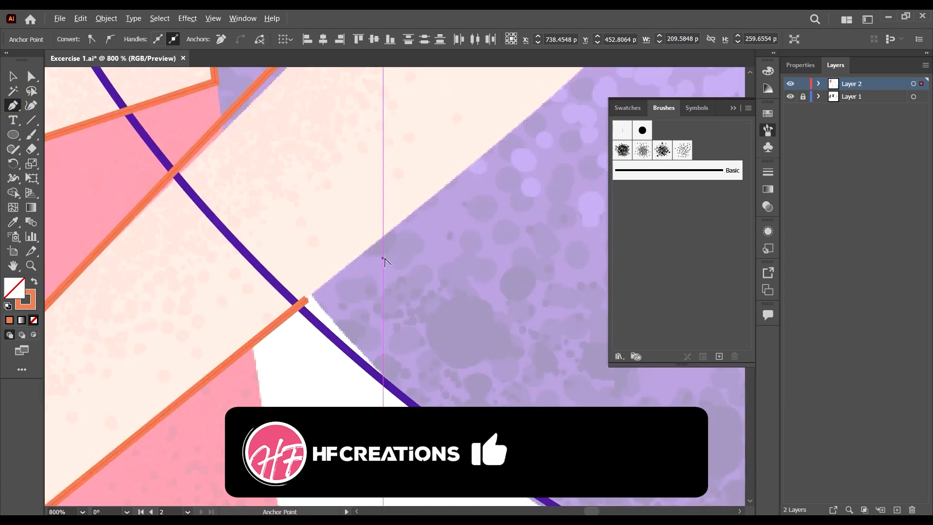
pyautogui.click(315, 302)
pyautogui.scroll(-2, 382, 256)
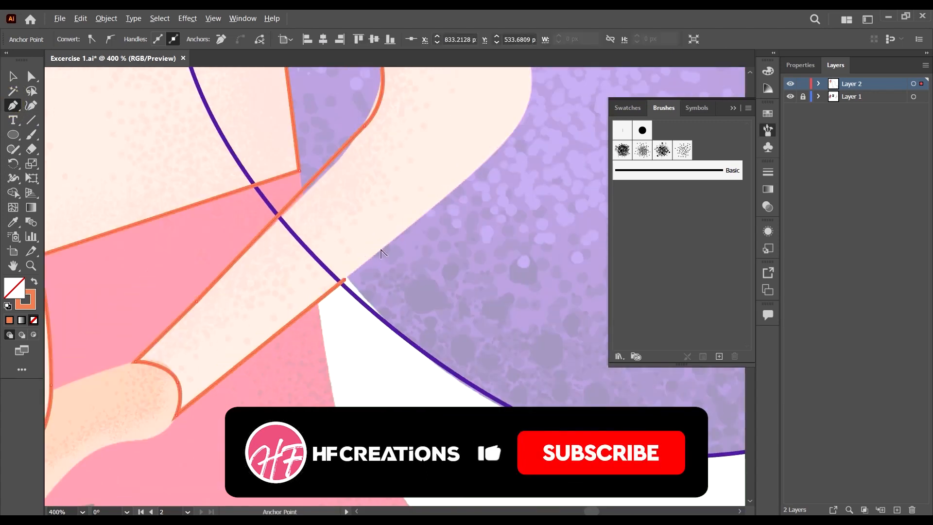
pyautogui.scroll(2, 492, 159)
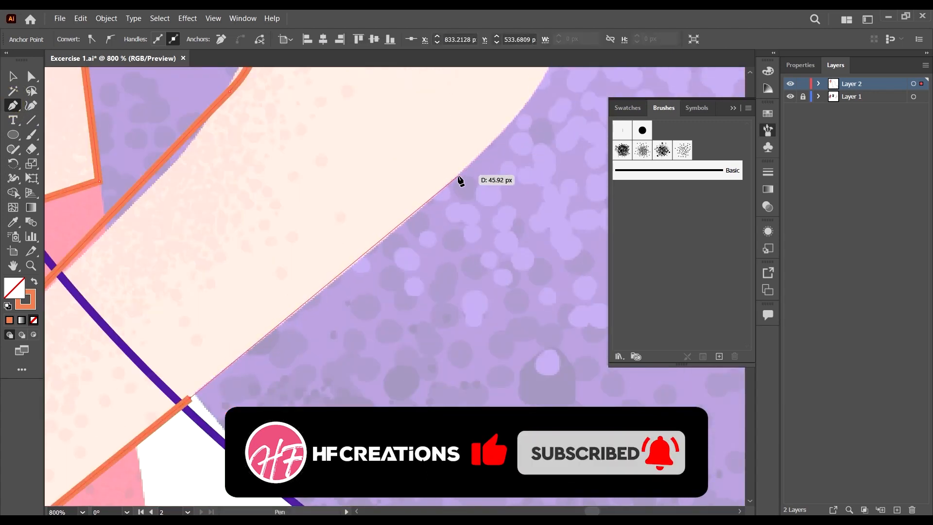
pyautogui.click(445, 186)
# Step: Draw a curved segment around the outer elbow and extend the path up the upper arm's outer edge toward the shoulder
pyautogui.scroll(-1, 525, 146)
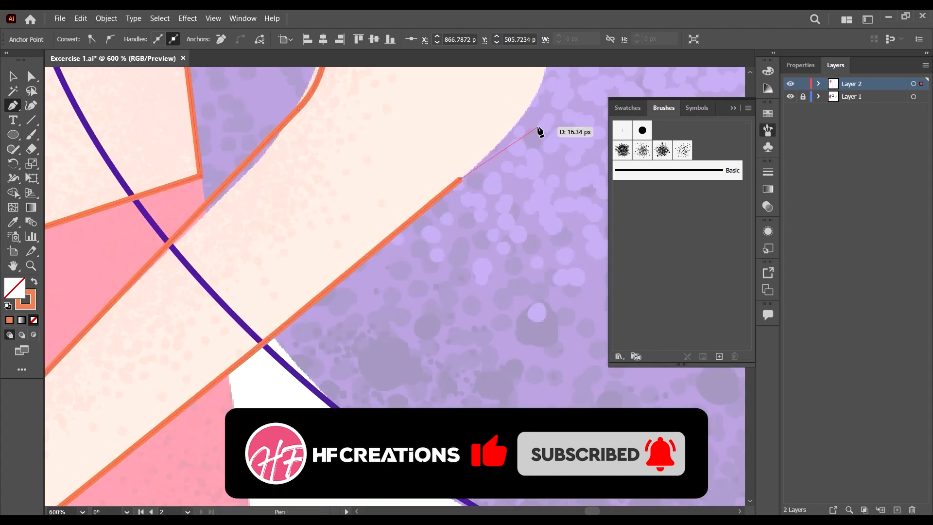
pyautogui.scroll(3, 548, 156)
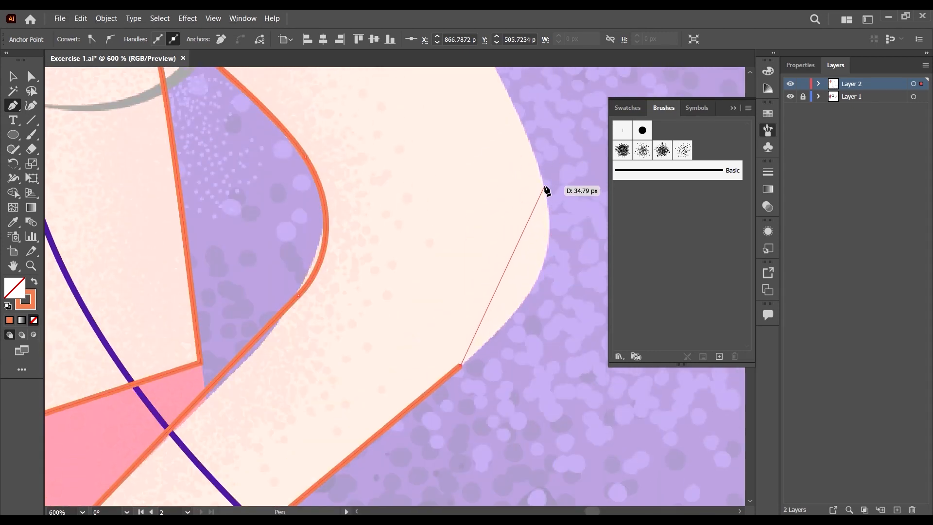
pyautogui.moveTo(546, 190); pyautogui.dragTo(517, 98)
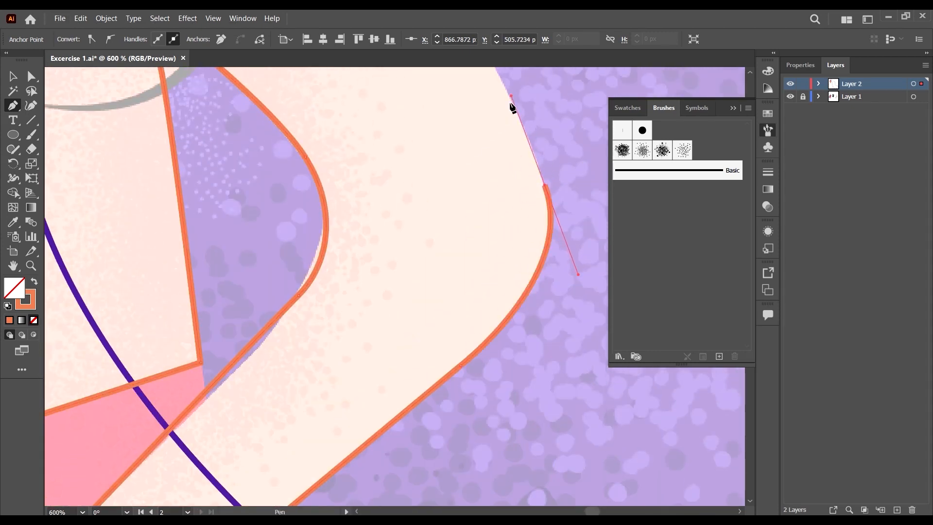
pyautogui.scroll(-3, 512, 97)
pyautogui.scroll(5, 516, 138)
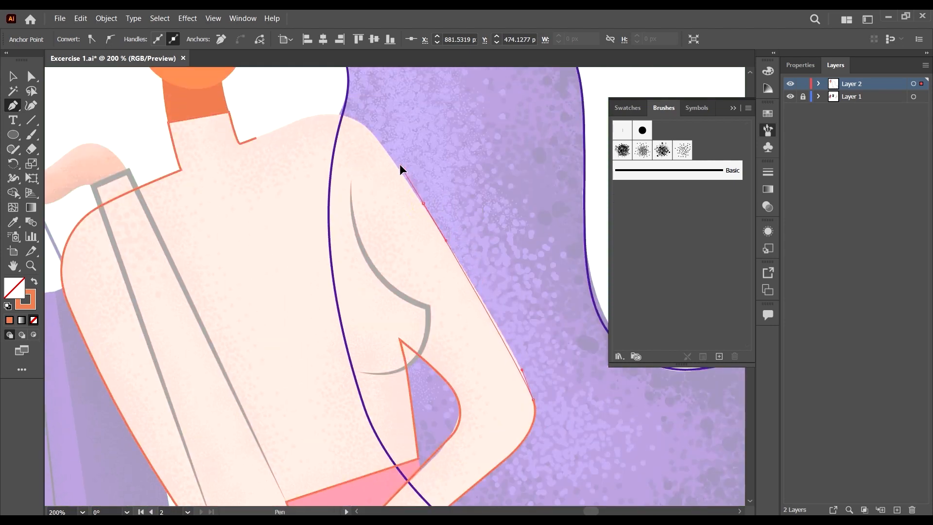
# Step: Draw a curve over the shoulder and close the body outline at its open end beside the neck
pyautogui.scroll(2, 292, 100)
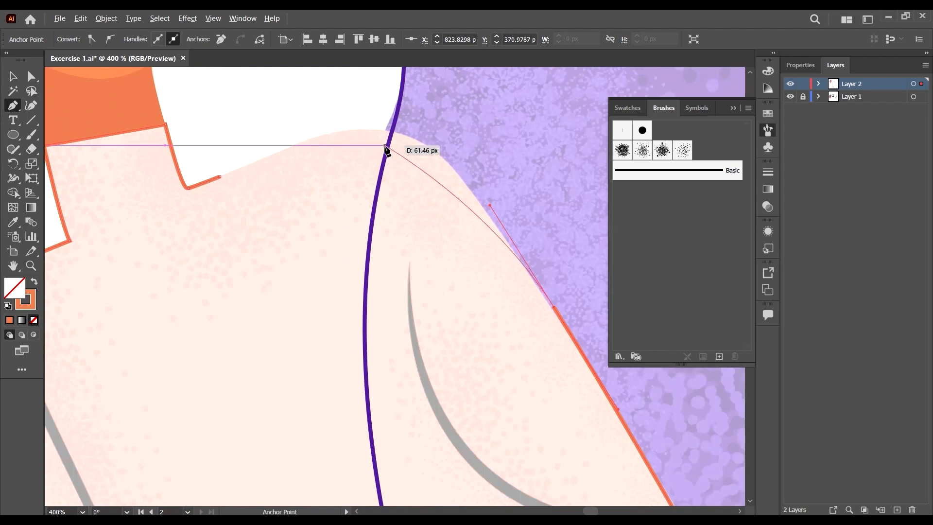
pyautogui.moveTo(377, 131); pyautogui.dragTo(311, 135)
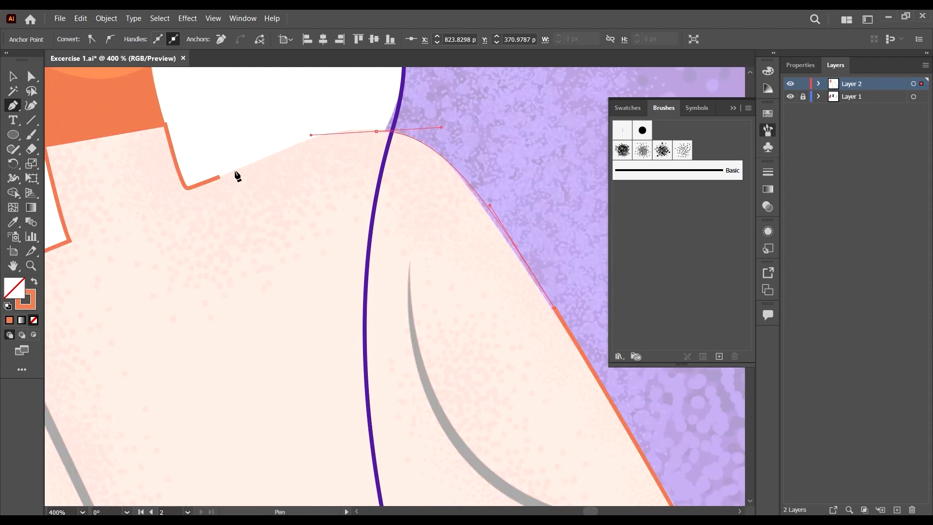
pyautogui.click(220, 177)
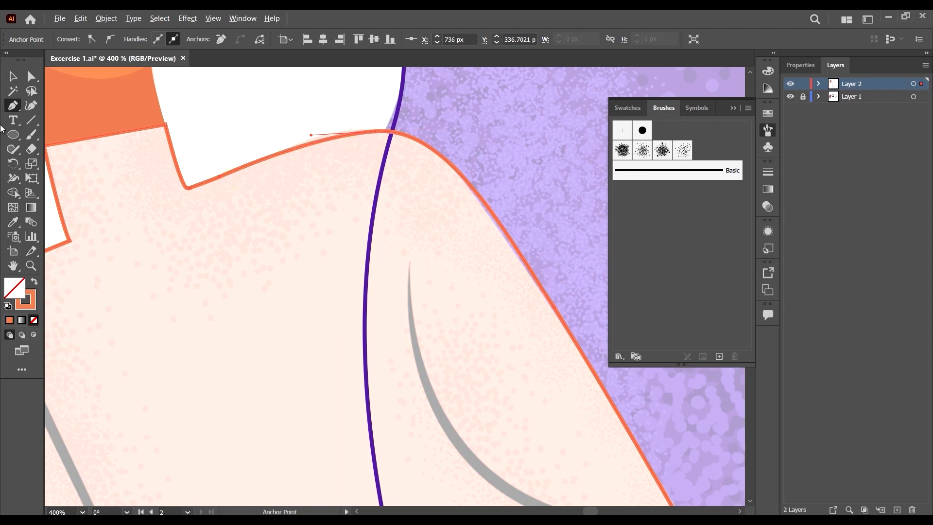
# Step: Adjust the neck-side direction handle of the shoulder's top anchor to fit the curve to the reference
pyautogui.click(31, 76)
pyautogui.scroll(2, 280, 144)
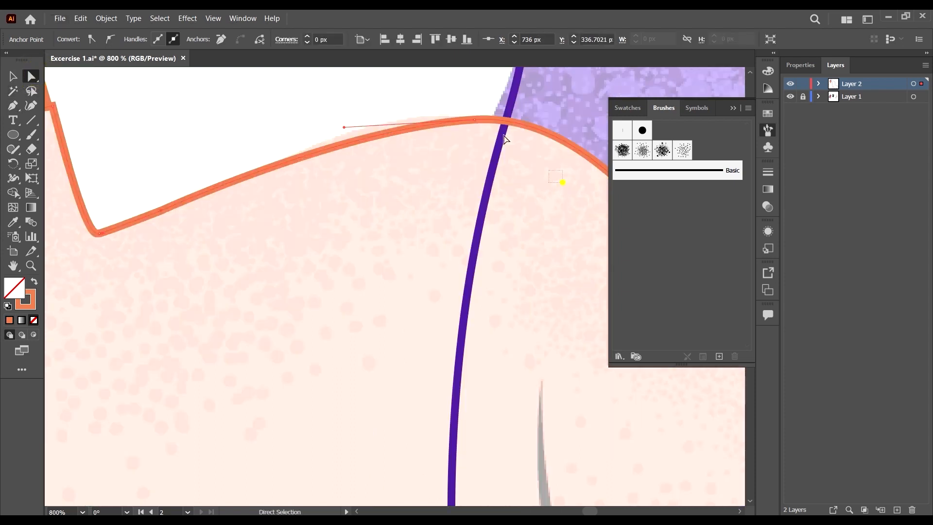
pyautogui.moveTo(506, 140); pyautogui.dragTo(397, 219)
pyautogui.click(417, 235)
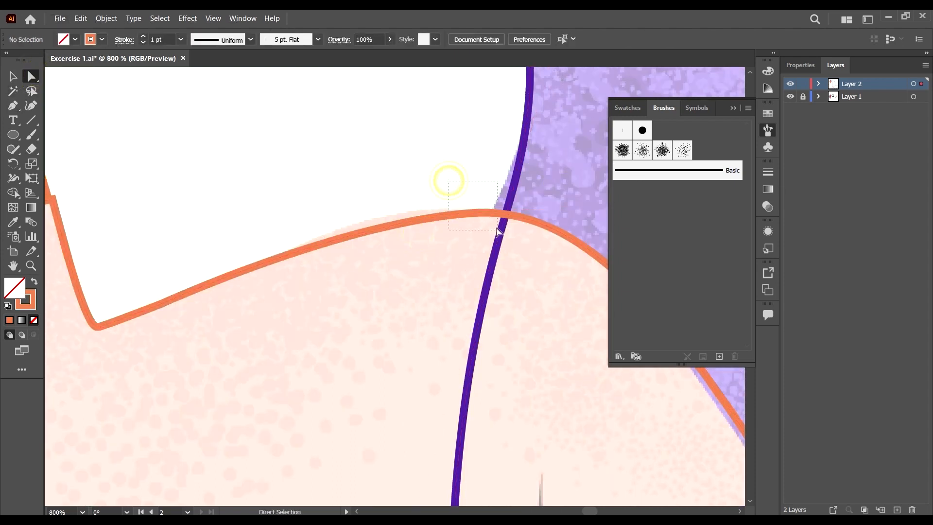
pyautogui.moveTo(499, 232); pyautogui.dragTo(499, 233)
pyautogui.moveTo(343, 219); pyautogui.dragTo(360, 229)
# Step: Shift the shoulder's top anchor slightly upward and reshape its outer handle so the curve follows the reference shoulder
pyautogui.moveTo(477, 211); pyautogui.dragTo(475, 206)
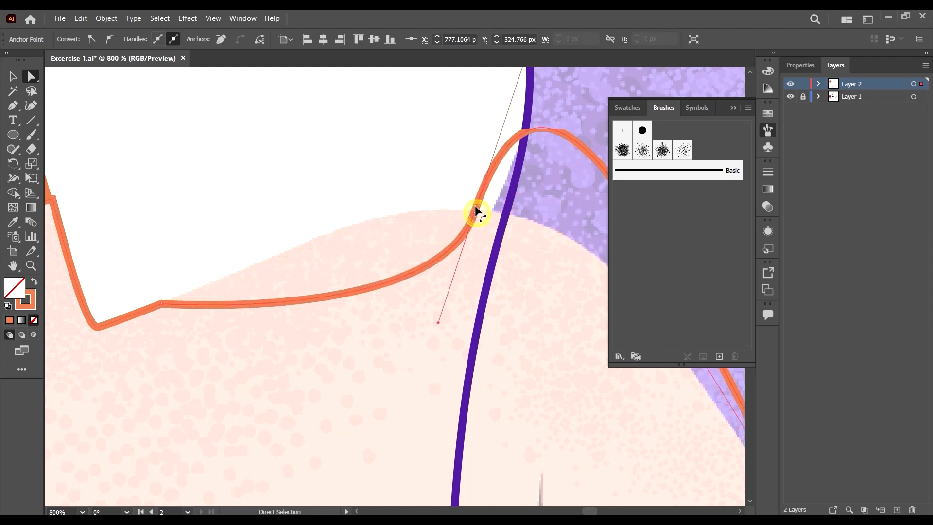
pyautogui.hotkey('ctrl', 'z')
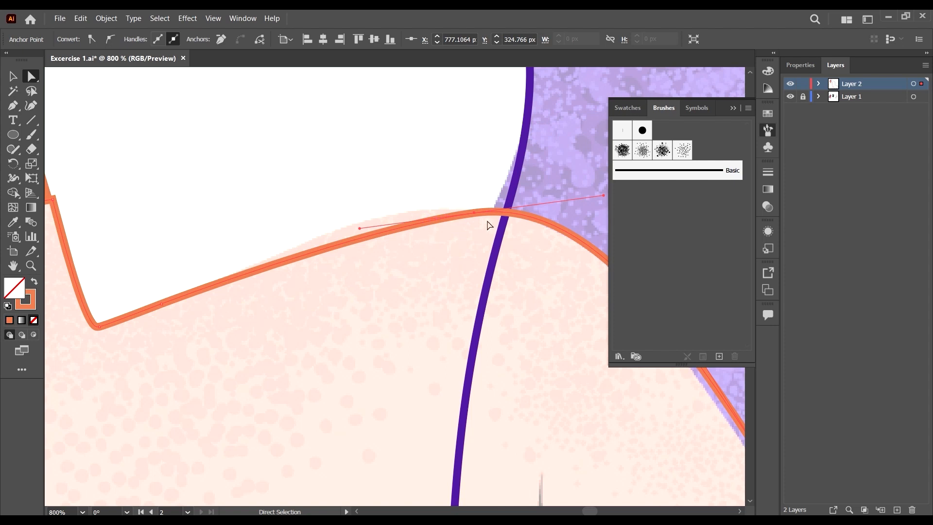
pyautogui.moveTo(474, 213); pyautogui.dragTo(473, 209)
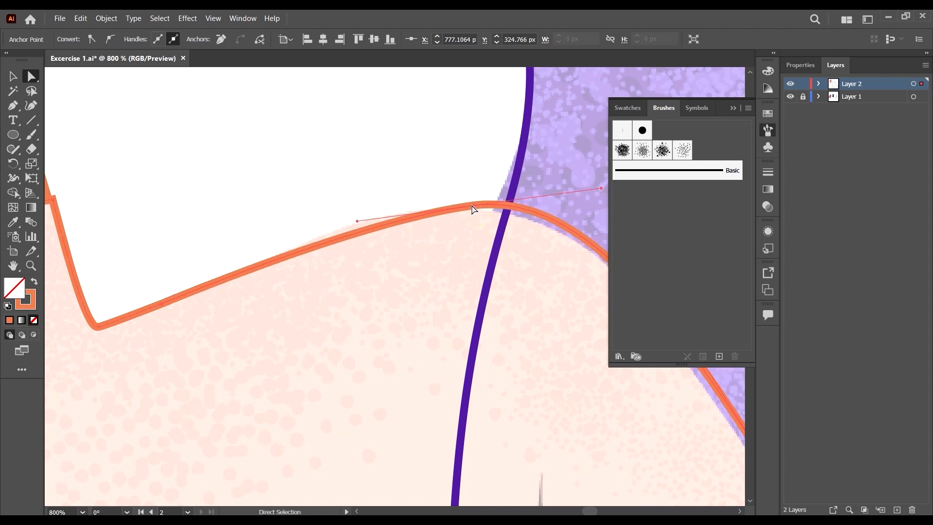
pyautogui.scroll(-2, 474, 209)
pyautogui.scroll(2, 571, 207)
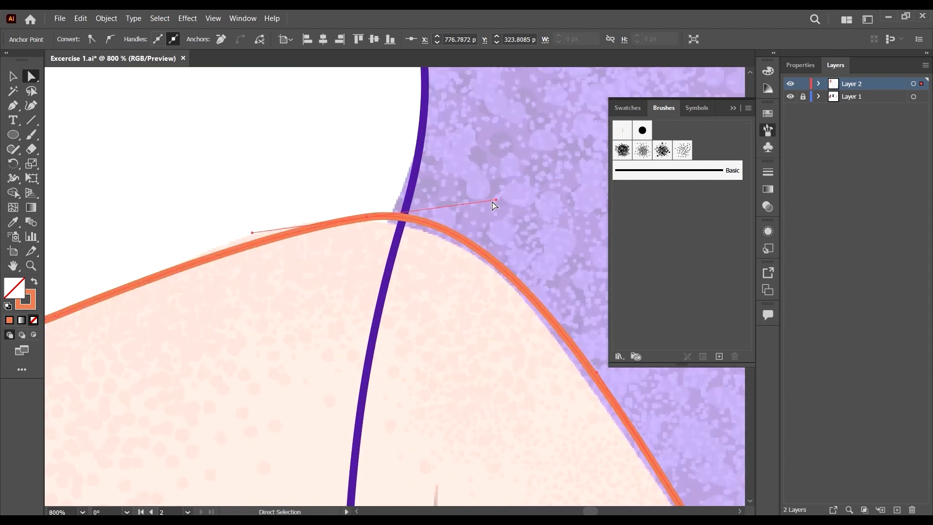
pyautogui.moveTo(496, 200); pyautogui.dragTo(512, 210)
pyautogui.keyDown('alt'); pyautogui.click(512, 207); pyautogui.keyUp('alt')
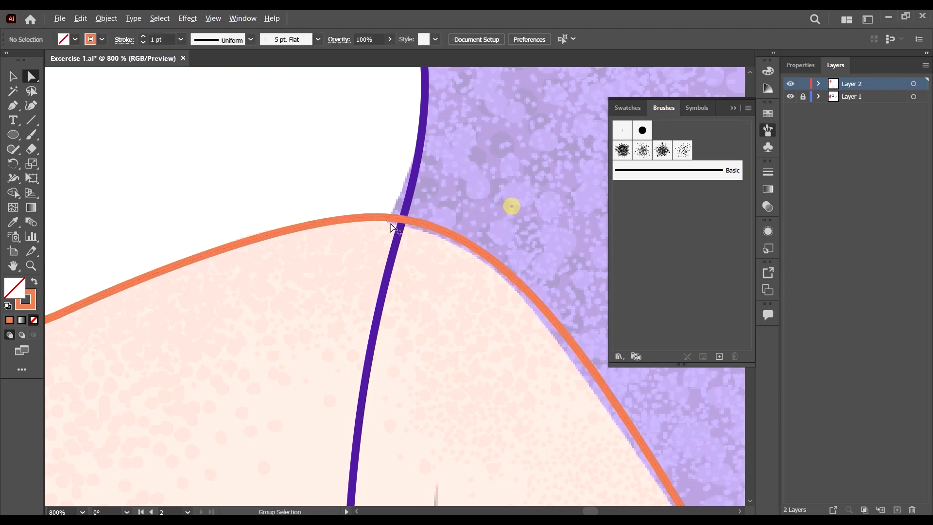
pyautogui.scroll(-3, 511, 207)
pyautogui.scroll(-3, 527, 314)
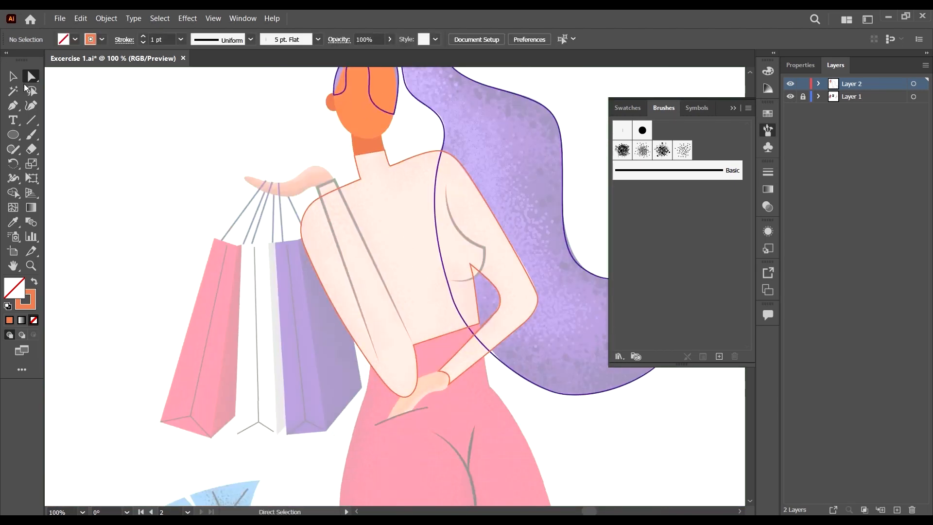
# Step: Select the body outline and apply the light skin colour sampled from the coloured reference figure's back
pyautogui.click(500, 224)
pyautogui.scroll(-4, 551, 270)
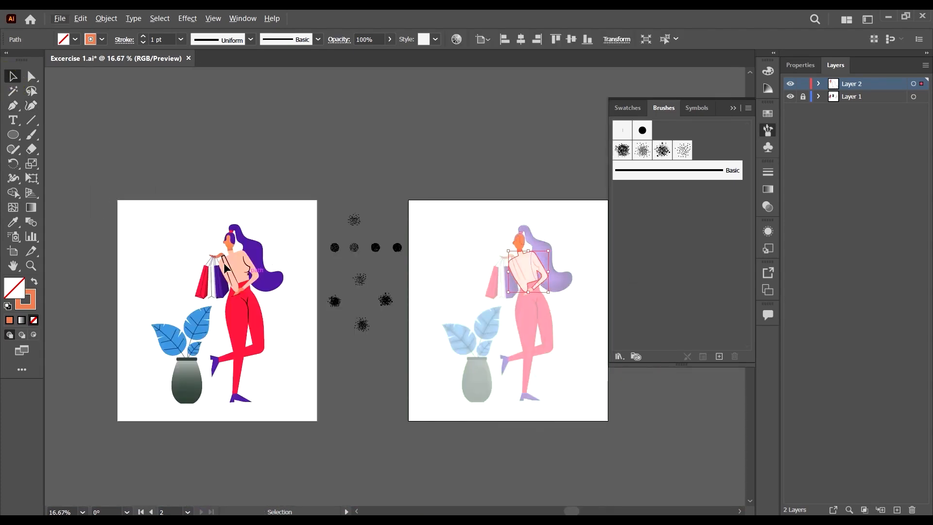
pyautogui.scroll(5, 226, 266)
pyautogui.click(14, 221)
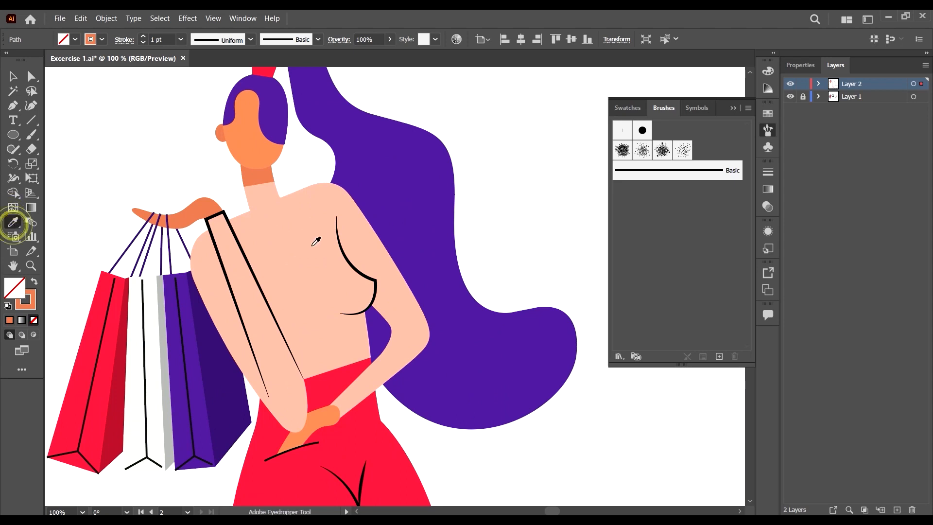
pyautogui.click(309, 246)
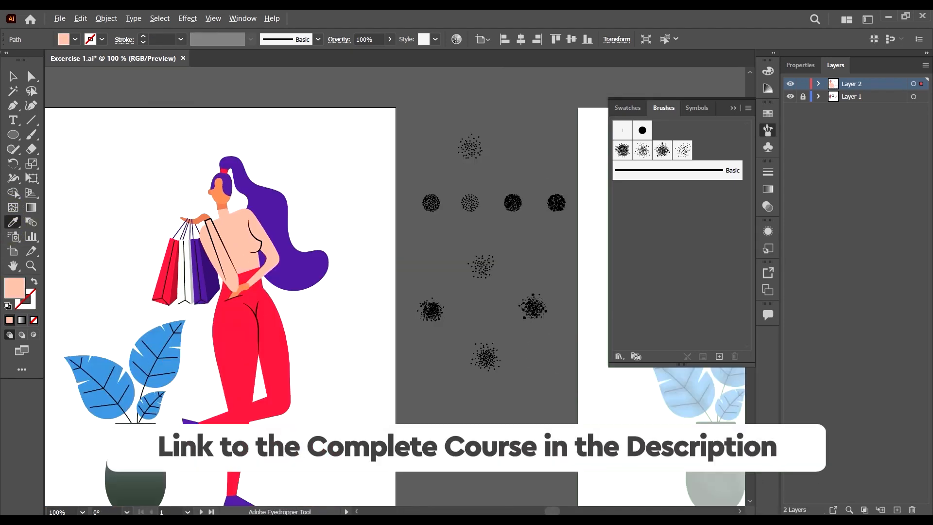
# Step: Swap the body shape's fill and stroke so it has a skin-coloured outline and no fill, and deselect it
pyautogui.scroll(-3, 190, 215)
pyautogui.click(13, 76)
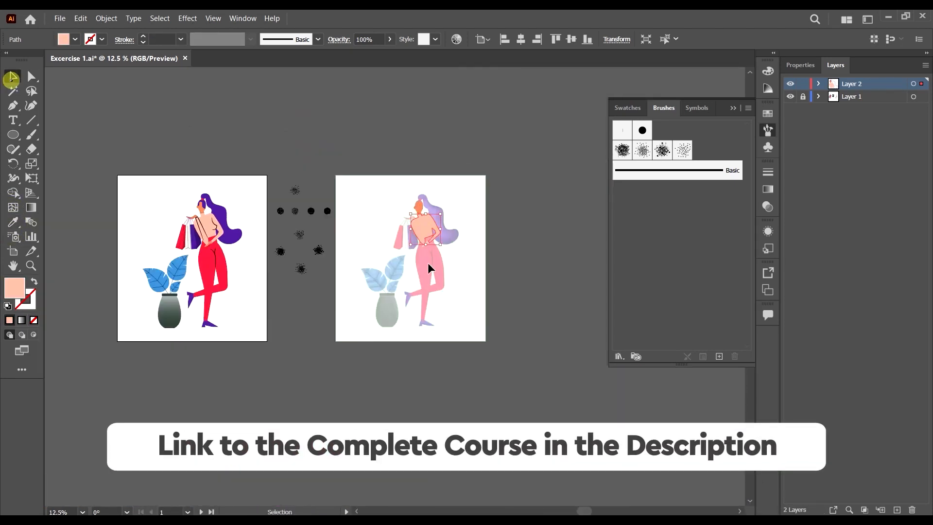
pyautogui.scroll(4, 432, 210)
pyautogui.scroll(3, 520, 358)
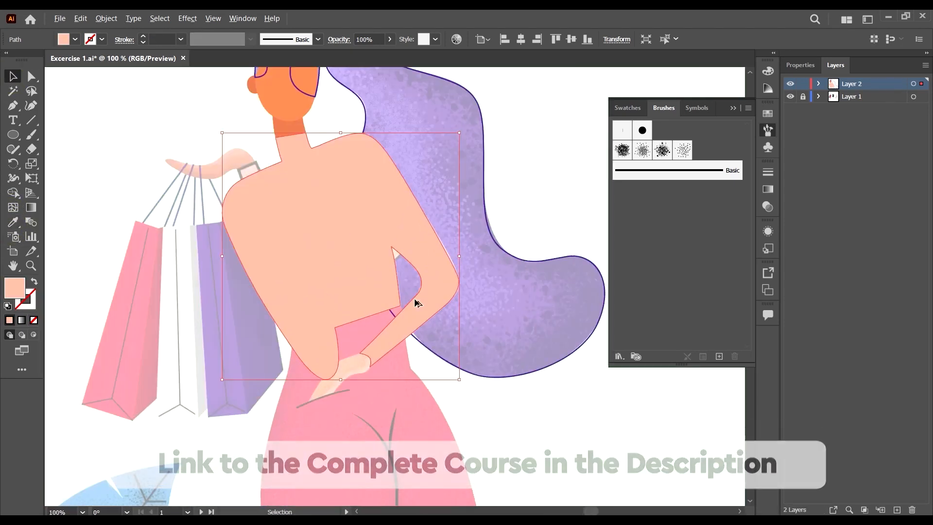
pyautogui.scroll(3, 415, 298)
pyautogui.hotkey('shift', 'x')
pyautogui.scroll(-3, 559, 438)
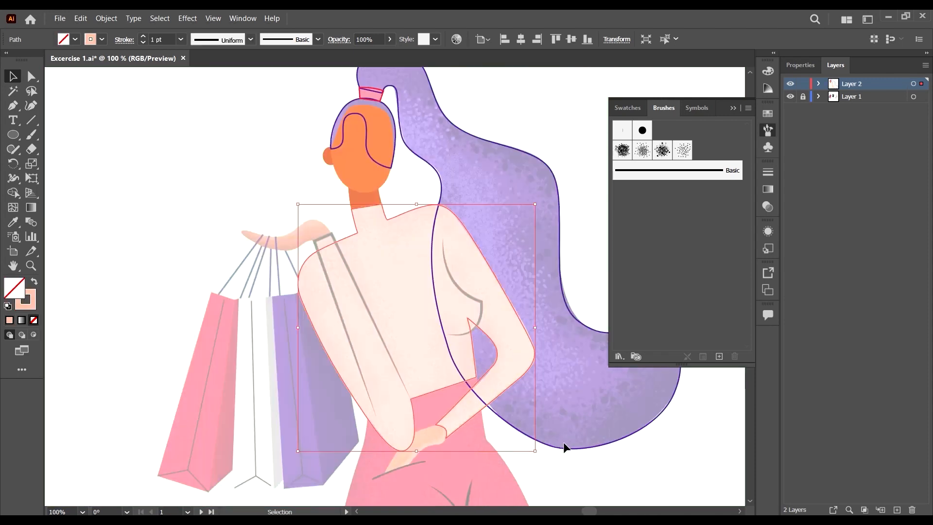
pyautogui.click(570, 466)
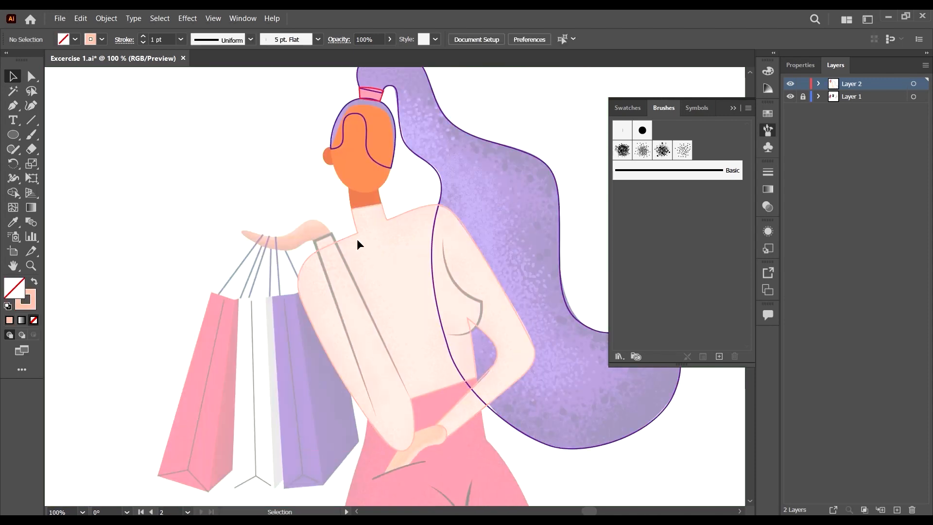
# Step: Start a Pen path where the front arm meets the waistline and draw a straight segment up to the wrist's outer corner
pyautogui.scroll(-2, 491, 412)
pyautogui.scroll(3, 434, 270)
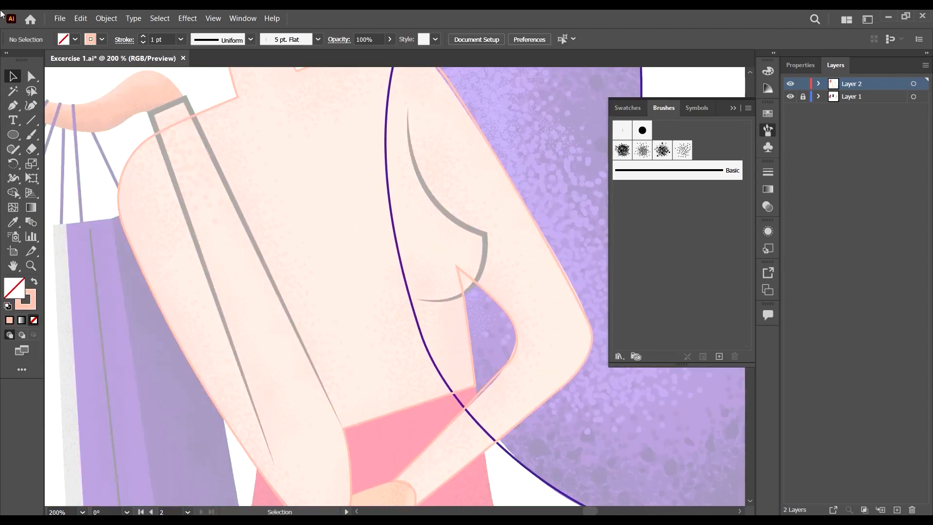
pyautogui.click(13, 105)
pyautogui.scroll(-3, 312, 285)
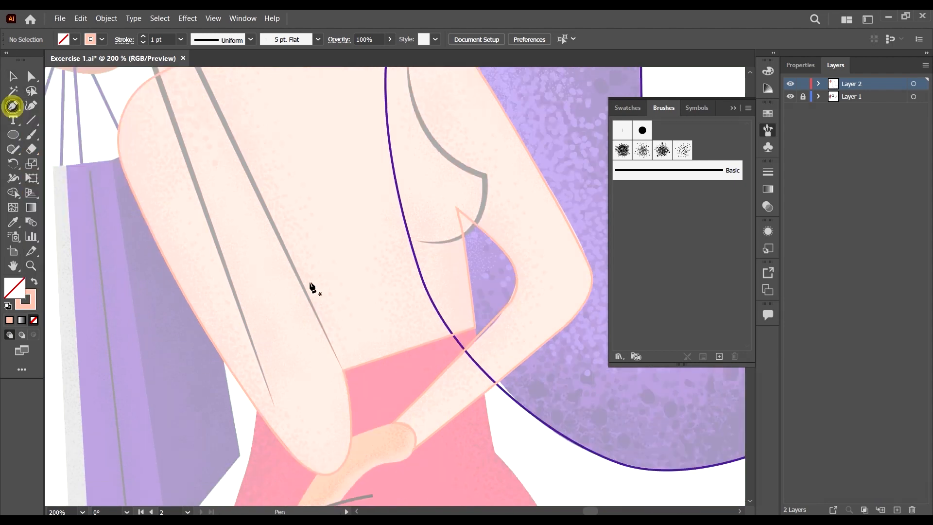
pyautogui.scroll(6, 343, 366)
pyautogui.scroll(3, 351, 343)
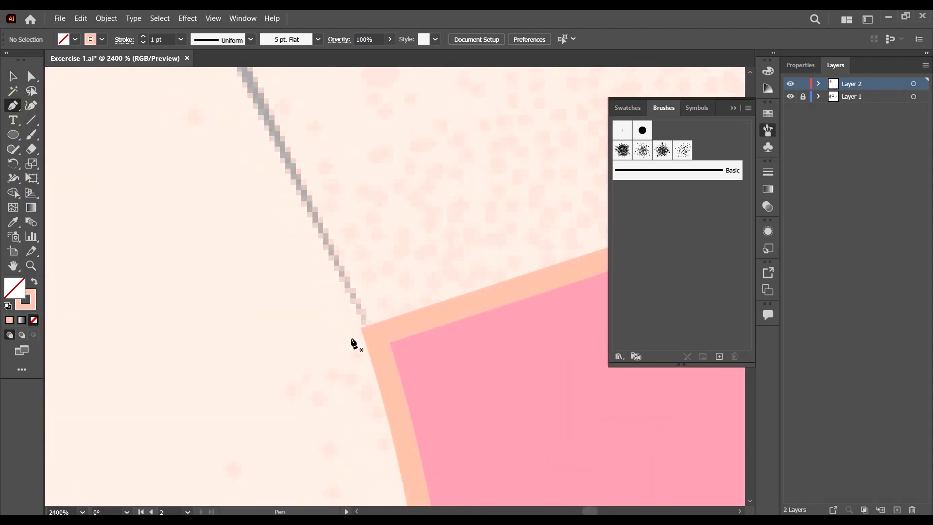
pyautogui.scroll(-8, 364, 309)
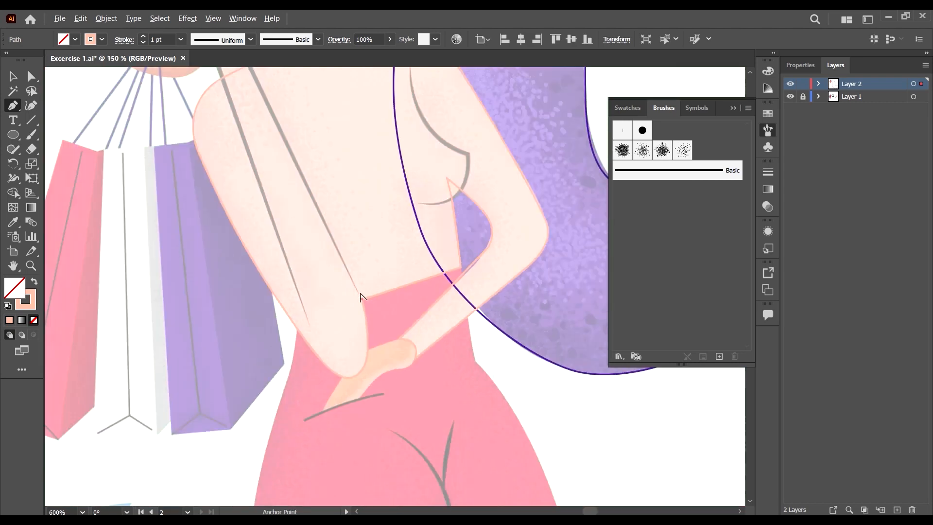
pyautogui.scroll(3, 273, 150)
pyautogui.scroll(3, 238, 79)
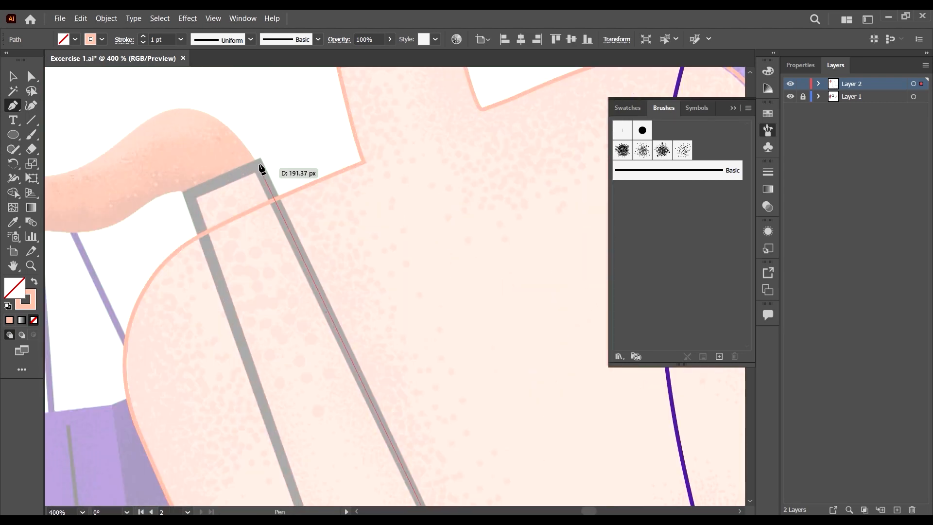
pyautogui.click(259, 165)
# Step: Extend the forearm line across the wrist and straight down to the tapered end of the inner line, leaving the path open
pyautogui.click(189, 199)
pyautogui.scroll(-10, 240, 264)
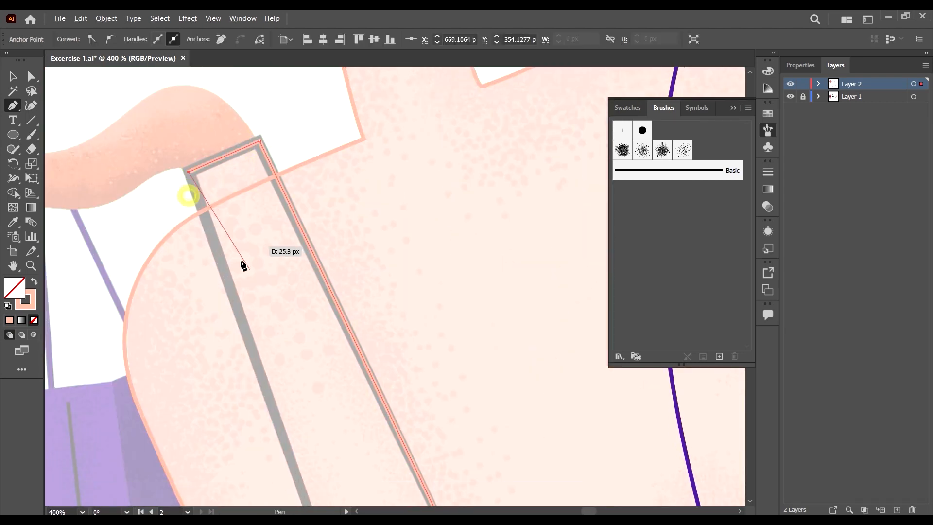
pyautogui.scroll(-2, 401, 348)
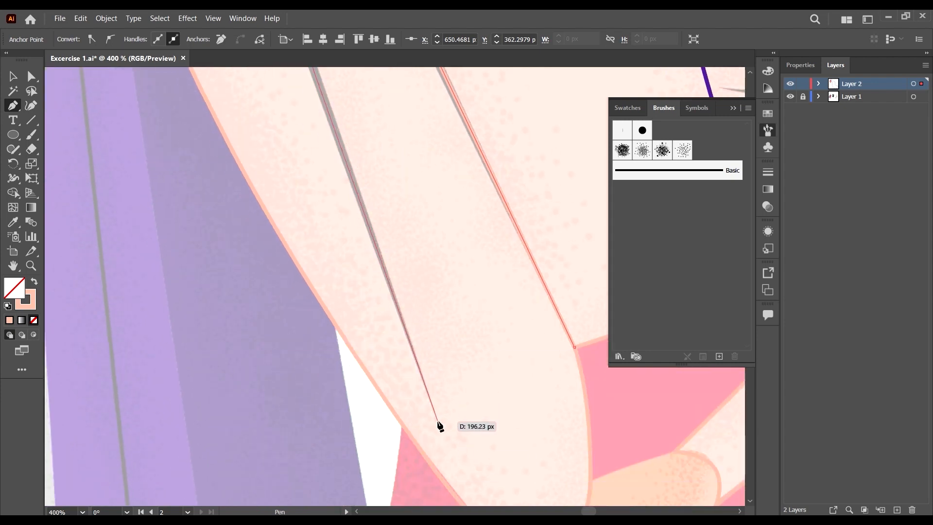
pyautogui.scroll(-5, 439, 426)
pyautogui.click(12, 80)
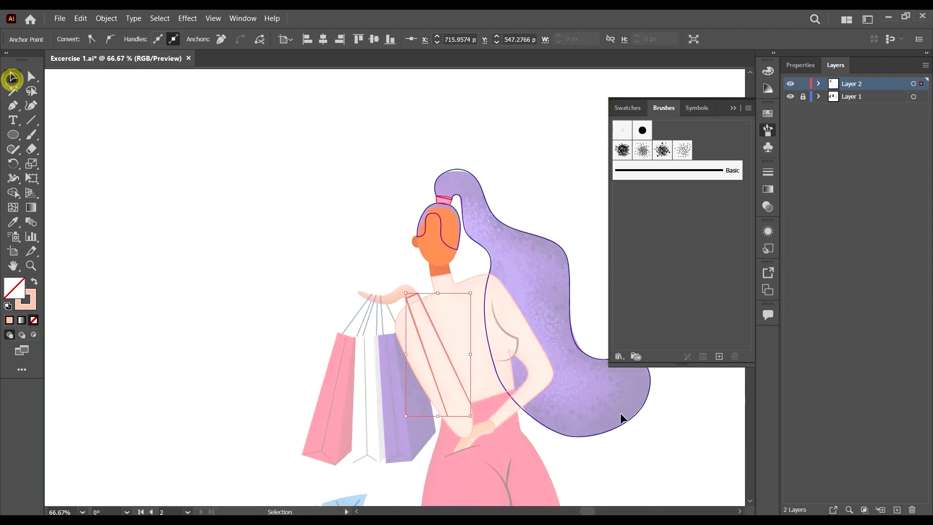
pyautogui.scroll(4, 483, 399)
pyautogui.scroll(-2, 262, 311)
pyautogui.scroll(3, 266, 125)
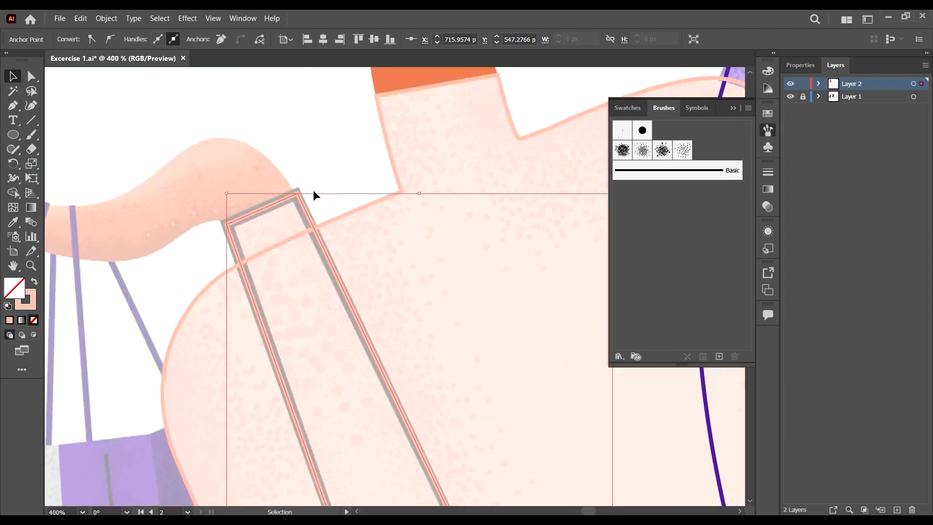
pyautogui.scroll(-4, 328, 301)
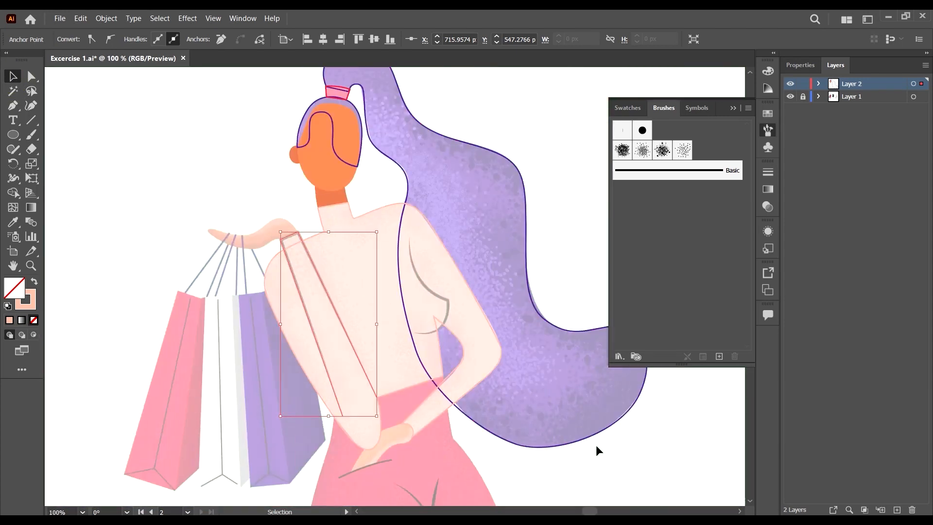
pyautogui.scroll(-3, 598, 451)
pyautogui.click(92, 127)
# Step: Trace the raised hand's upper edge with the Pen tool, curving from the wrist's outer corner to the fingertip
pyautogui.press('p')
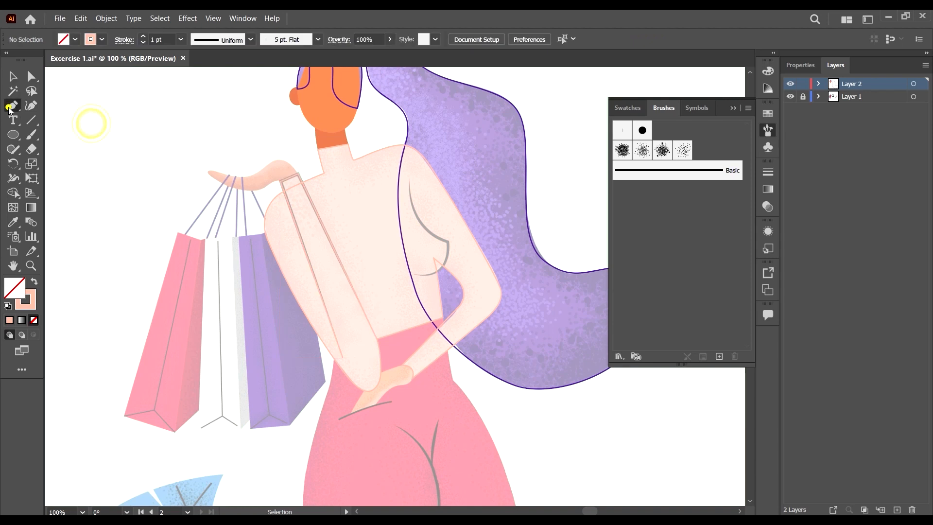
pyautogui.scroll(8, 282, 171)
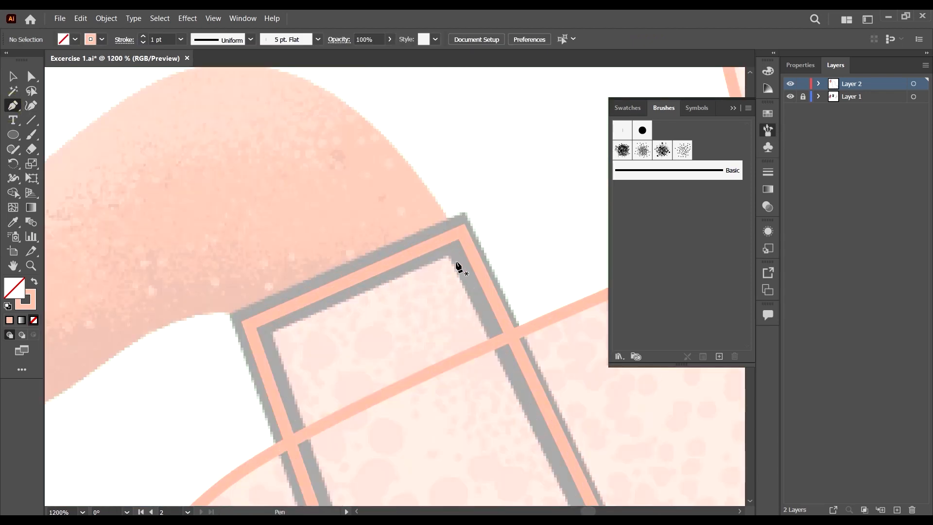
pyautogui.click(459, 257)
pyautogui.scroll(-3, 458, 257)
pyautogui.scroll(2, 384, 207)
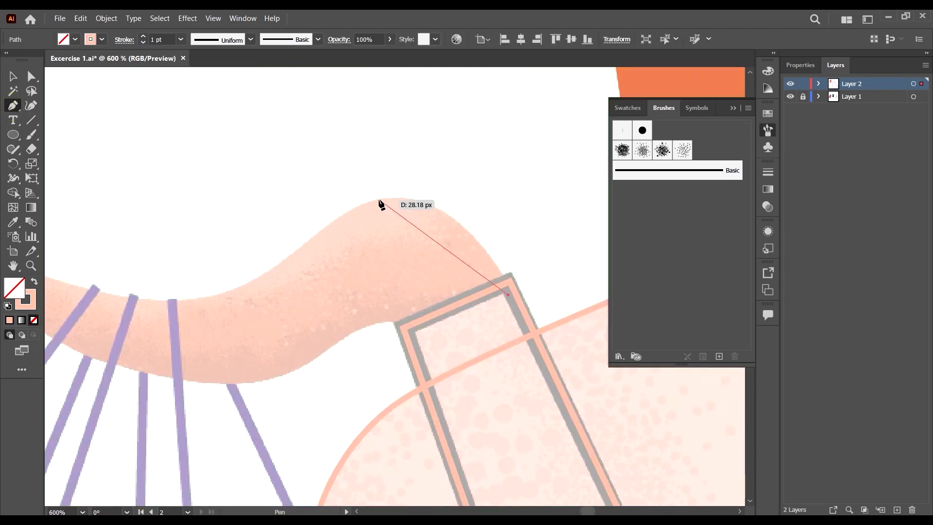
pyautogui.moveTo(379, 200); pyautogui.dragTo(309, 227)
pyautogui.hscroll(-3, 272, 290)
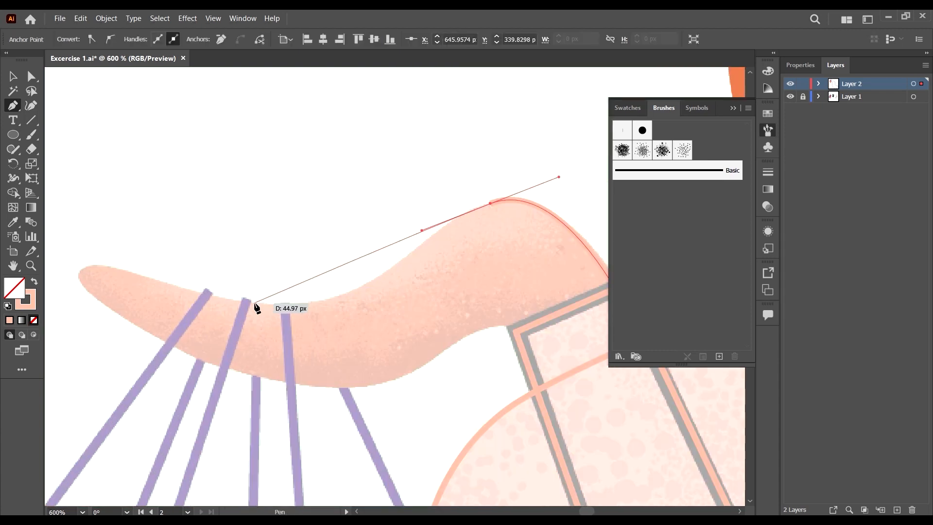
pyautogui.moveTo(266, 304); pyautogui.dragTo(145, 288)
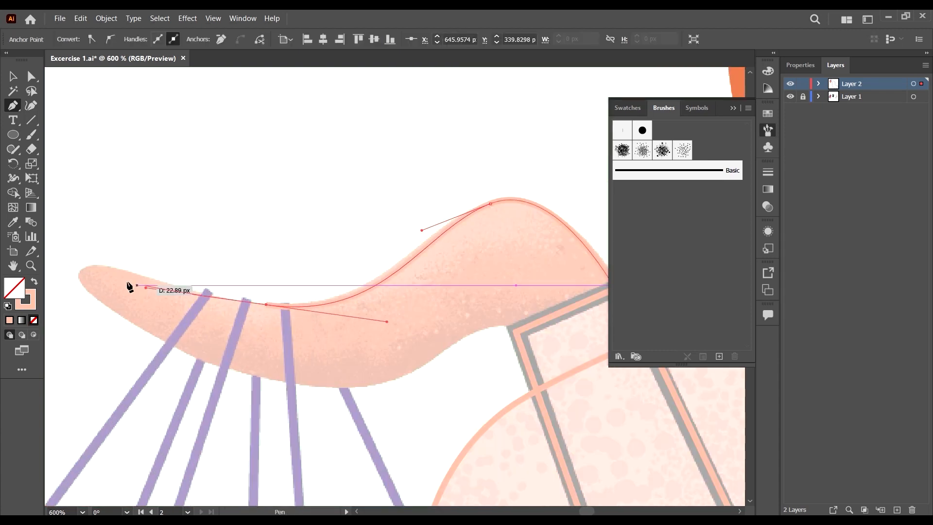
pyautogui.moveTo(79, 275); pyautogui.dragTo(73, 297)
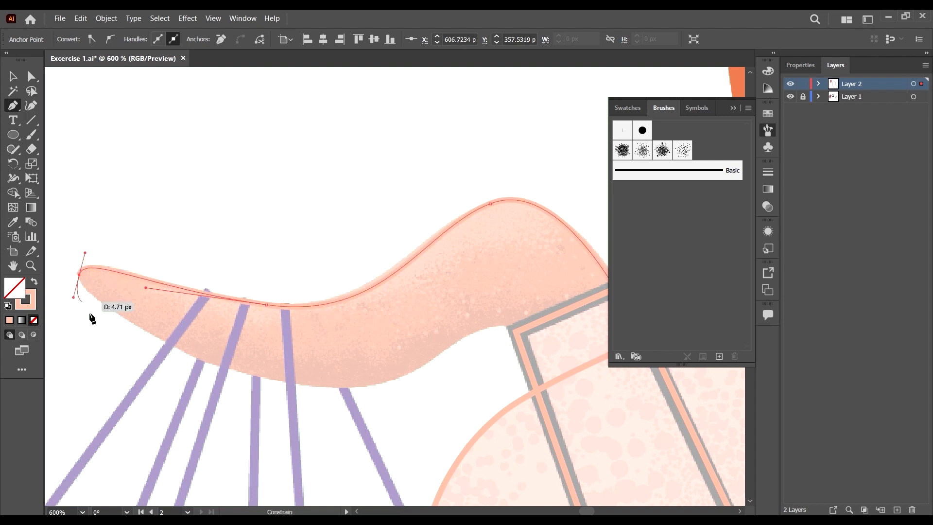
# Step: Trace the hand's lower edge with curves from the fingertip back to the wrist and close the hand outline
pyautogui.moveTo(279, 380); pyautogui.dragTo(343, 393)
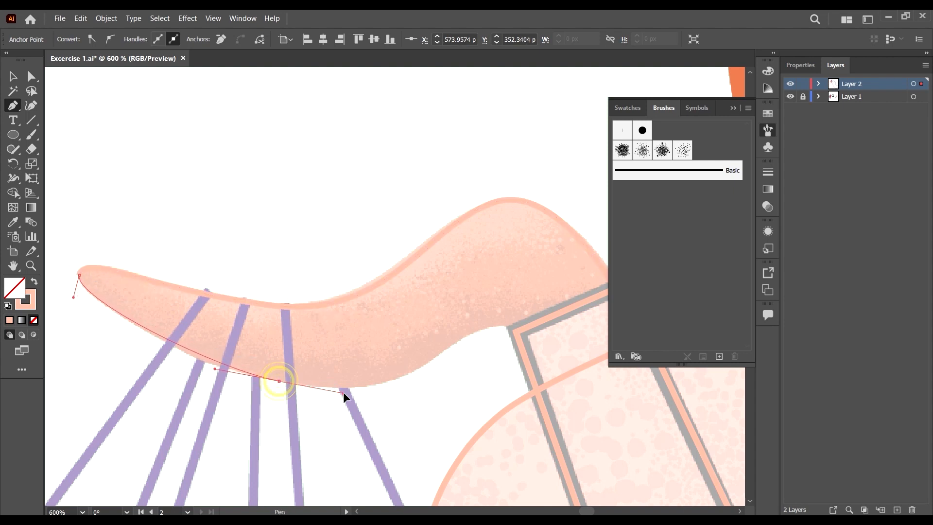
pyautogui.moveTo(436, 359); pyautogui.dragTo(540, 370)
pyautogui.hscroll(3, 525, 371)
pyautogui.hscroll(2, 480, 366)
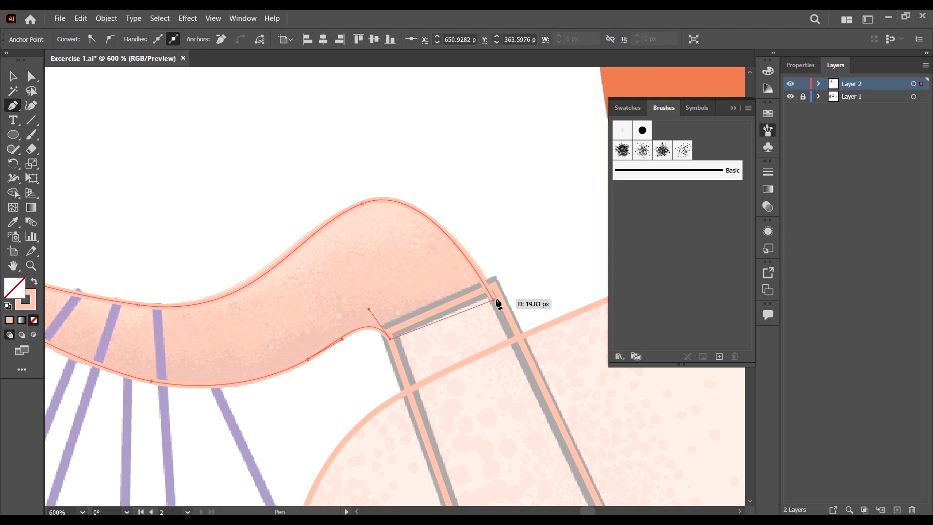
# Step: Move the hand outline's lower wrist anchor slightly up and inward, onto the forearm line's corner
pyautogui.click(33, 76)
pyautogui.scroll(2, 417, 294)
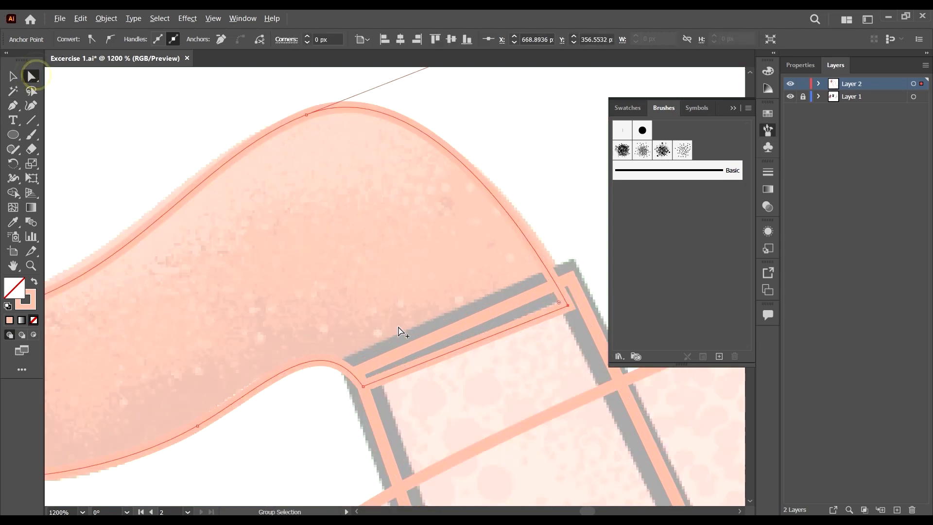
pyautogui.moveTo(362, 387); pyautogui.dragTo(371, 379)
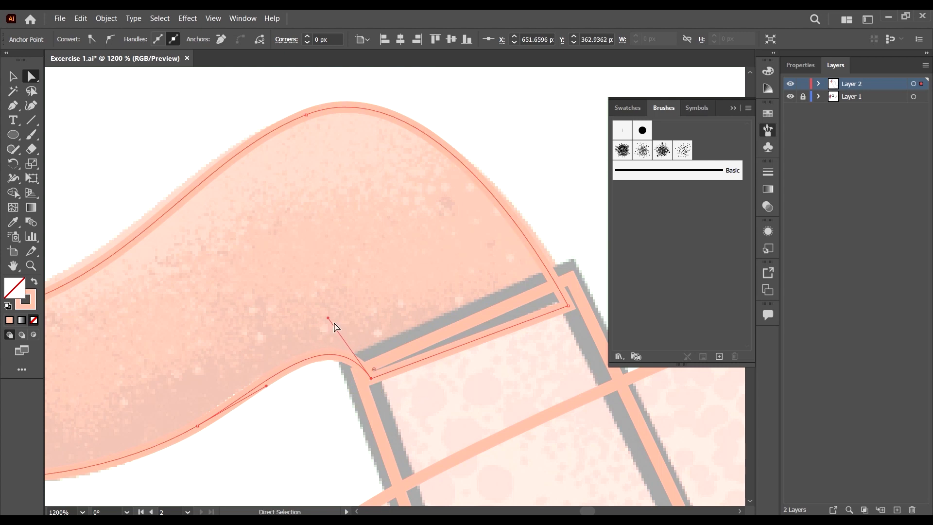
# Step: Deselect the finished hand outline
pyautogui.scroll(-9, 330, 321)
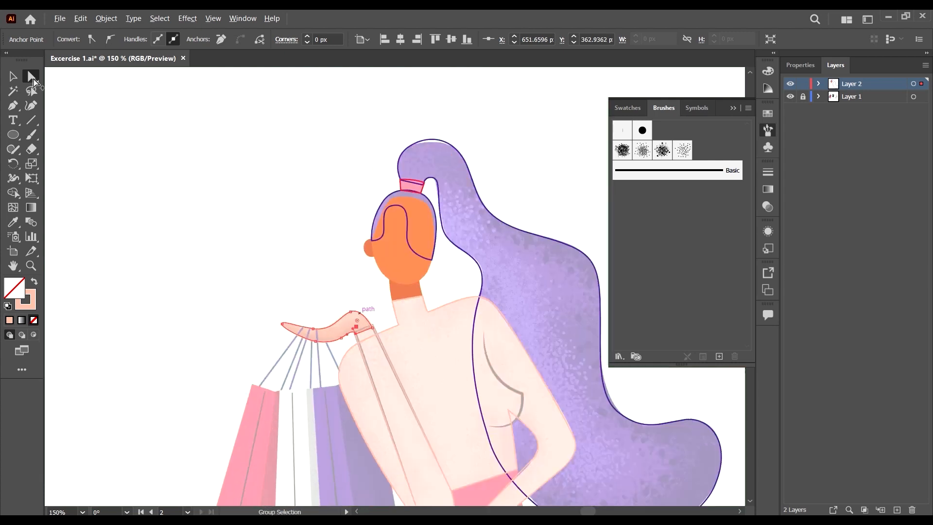
pyautogui.click(17, 80)
pyautogui.click(182, 225)
pyautogui.scroll(-3, 200, 233)
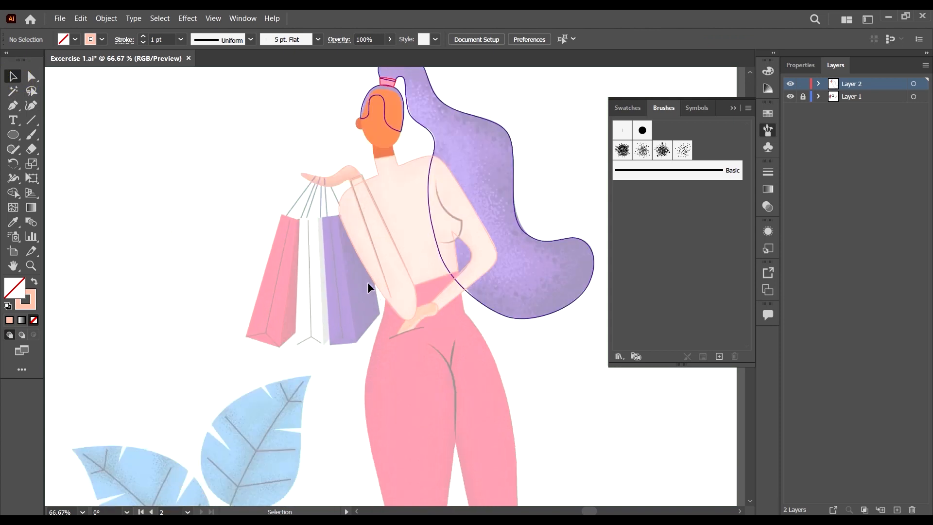
pyautogui.hscroll(1, 458, 252)
pyautogui.scroll(5, 360, 195)
pyautogui.scroll(-3, 389, 192)
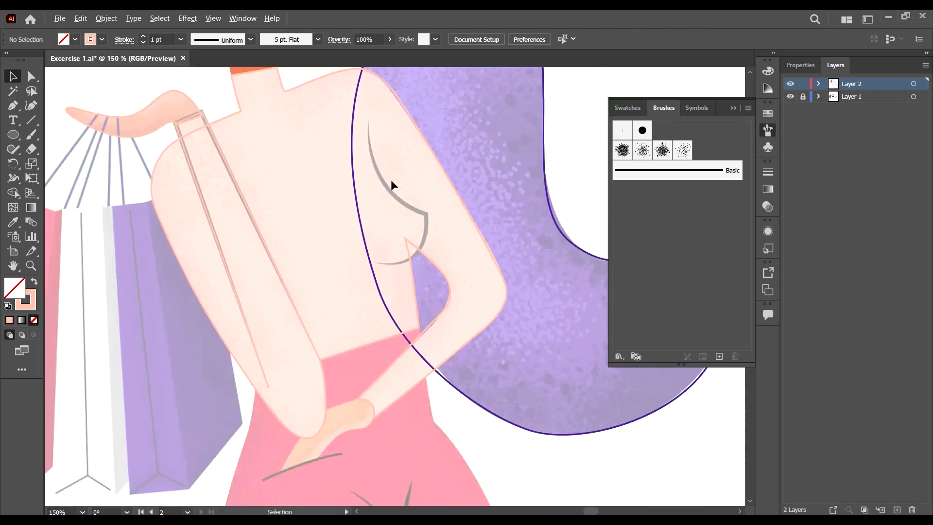
# Step: Trace the grey contour line inside the torso with the Pen tool, curving to its sharp corner and back to its lower end
pyautogui.click(13, 106)
pyautogui.scroll(2, 329, 99)
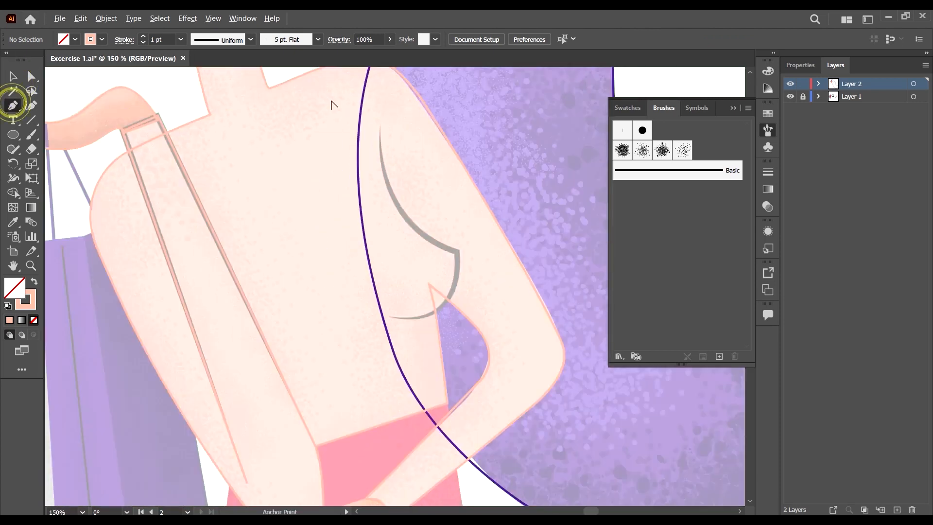
pyautogui.hscroll(2, 311, 131)
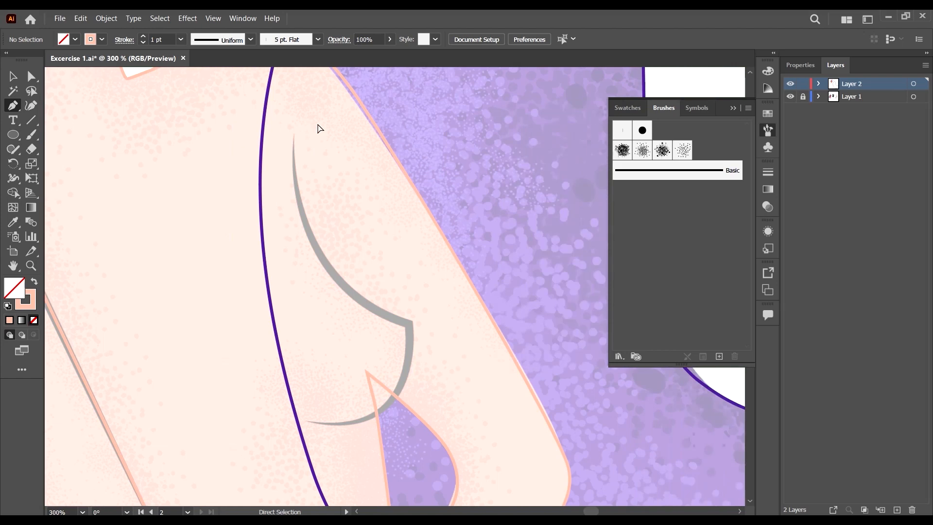
pyautogui.click(295, 134)
pyautogui.moveTo(408, 324); pyautogui.dragTo(546, 373)
pyautogui.click(408, 324)
pyautogui.scroll(-1, 424, 389)
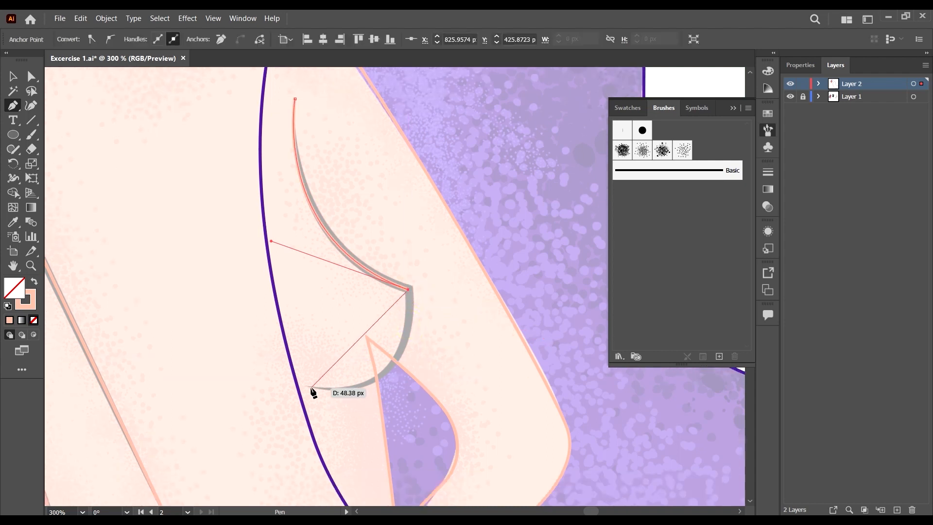
pyautogui.moveTo(308, 388); pyautogui.dragTo(182, 368)
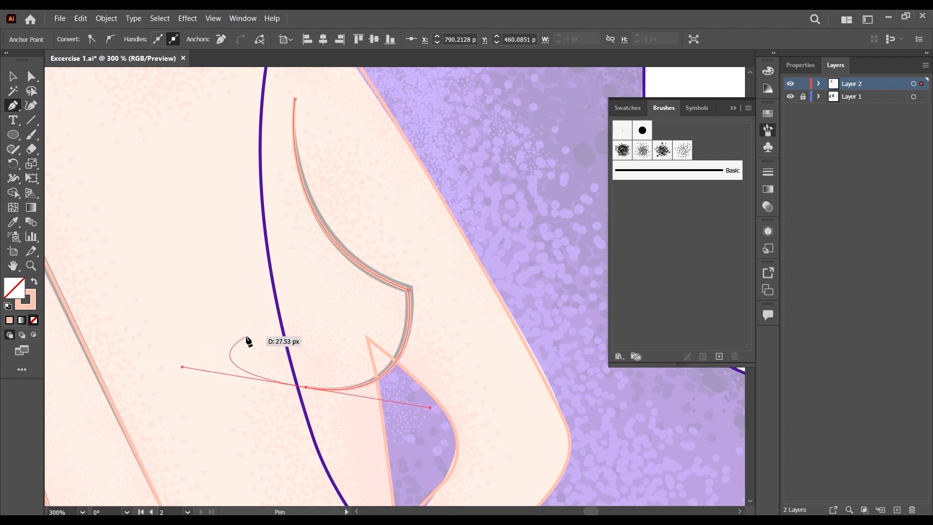
# Step: Move the contour line's corner anchor slightly outward, adjust the handles of both curves to fit the grey line, and deselect it
pyautogui.press('v')
pyautogui.press('a')
pyautogui.scroll(2, 411, 297)
pyautogui.moveTo(444, 309); pyautogui.dragTo(340, 252)
pyautogui.moveTo(406, 283); pyautogui.dragTo(416, 282)
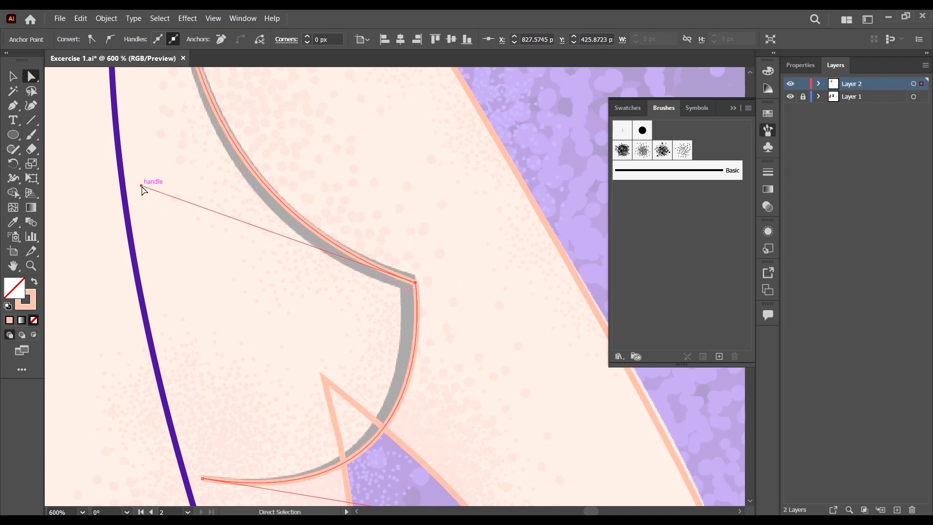
pyautogui.moveTo(142, 186); pyautogui.dragTo(132, 199)
pyautogui.scroll(-3, 421, 401)
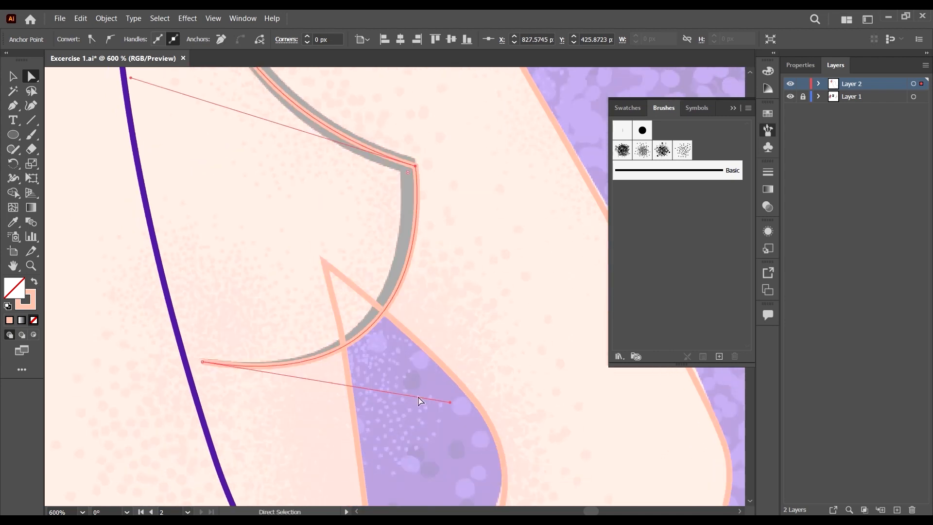
pyautogui.moveTo(450, 403); pyautogui.dragTo(431, 405)
pyautogui.keyDown('alt'); pyautogui.scroll(-5, 315, 337); pyautogui.keyUp('alt')
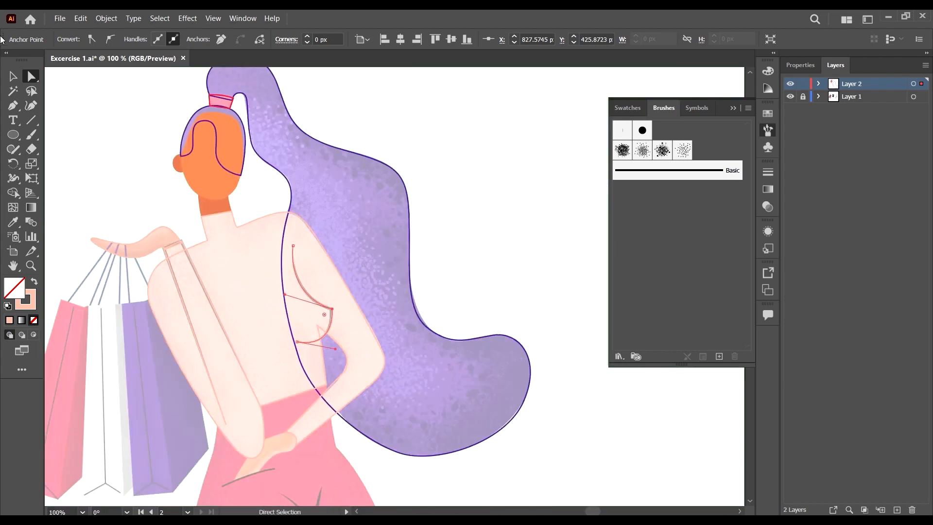
pyautogui.click(13, 75)
pyautogui.click(498, 210)
pyautogui.keyDown('alt'); pyautogui.scroll(-2, 432, 202); pyautogui.keyUp('alt')
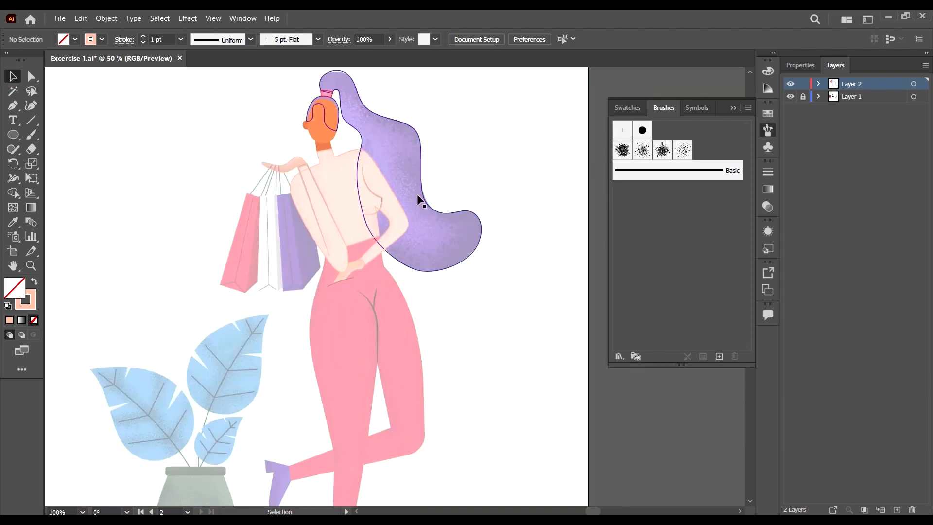
# Step: Start the trousers outline at the waistband corner beside the bent arm and run a straight segment down to the hip corner
pyautogui.scroll(-1, 417, 197)
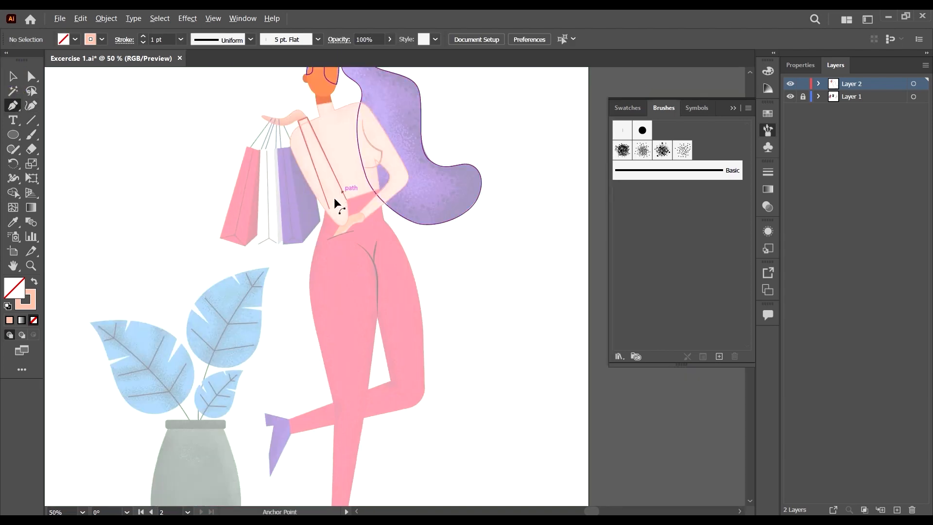
pyautogui.keyDown('alt'); pyautogui.scroll(7, 338, 204); pyautogui.keyUp('alt')
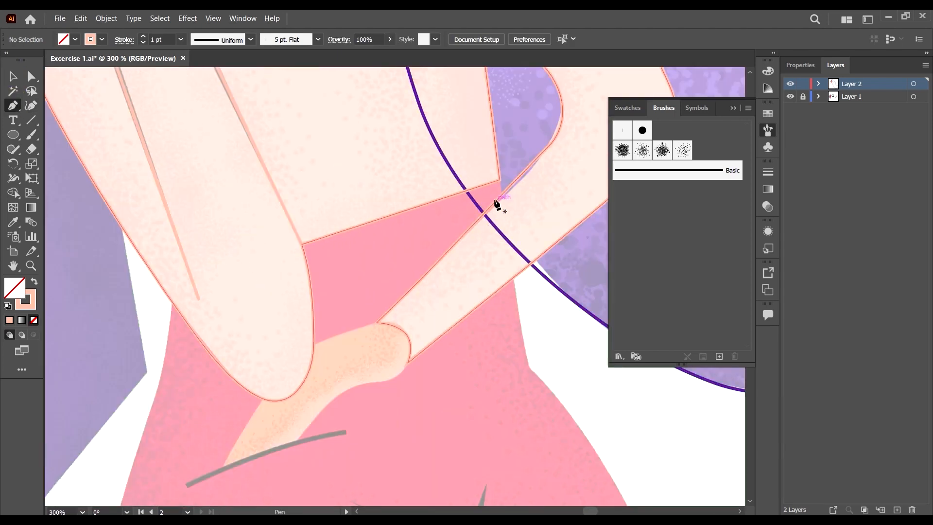
pyautogui.keyDown('alt'); pyautogui.scroll(4, 500, 204); pyautogui.keyUp('alt')
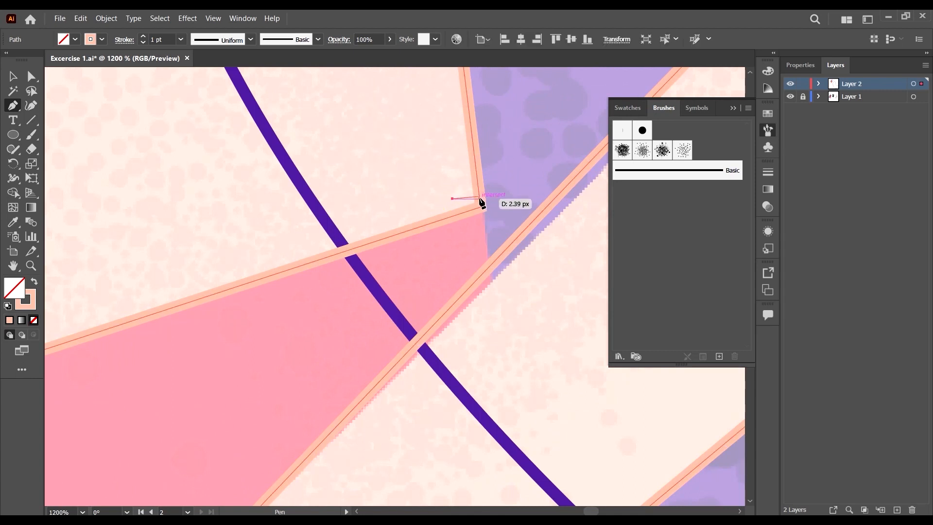
pyautogui.click(481, 203)
pyautogui.scroll(-5, 486, 219)
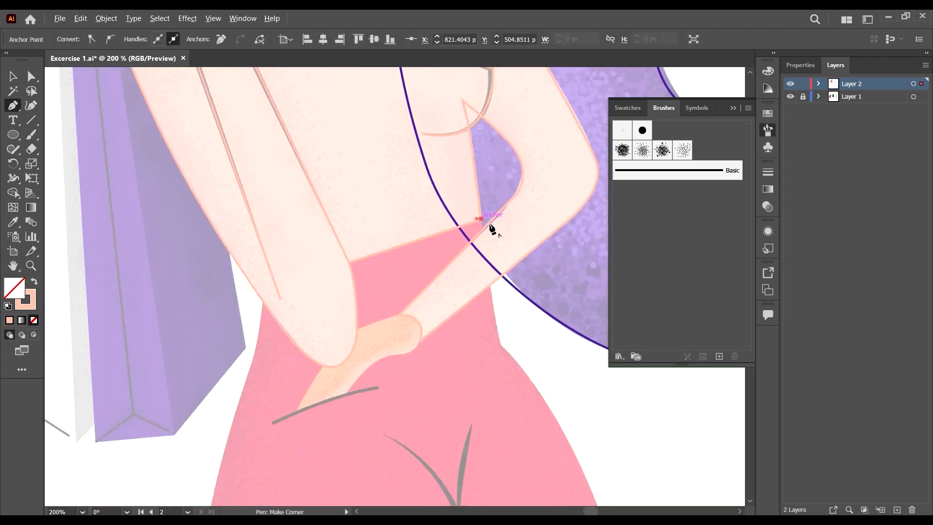
pyautogui.scroll(-5, 492, 229)
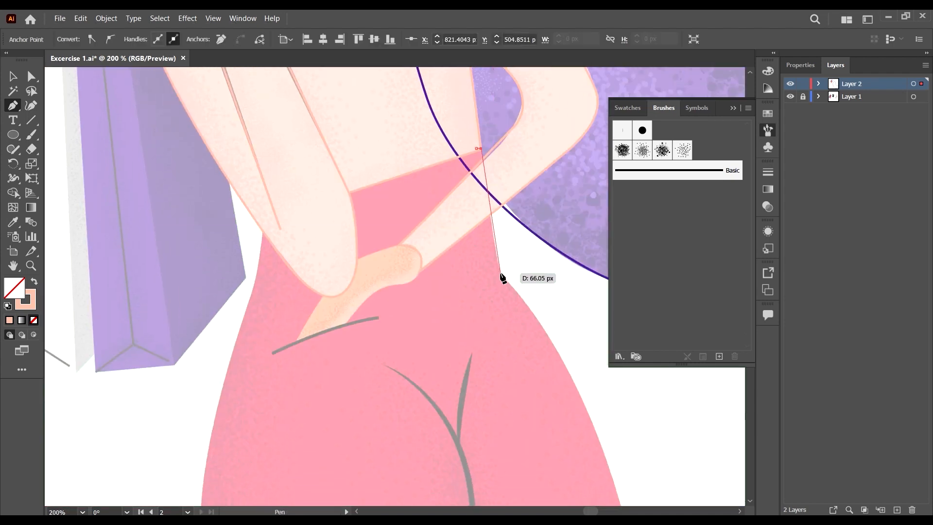
pyautogui.click(502, 273)
# Step: Continue the trousers outline from the hip corner with a curve along the raised leg's outer thigh to the top of the knee bend
pyautogui.scroll(-3, 504, 291)
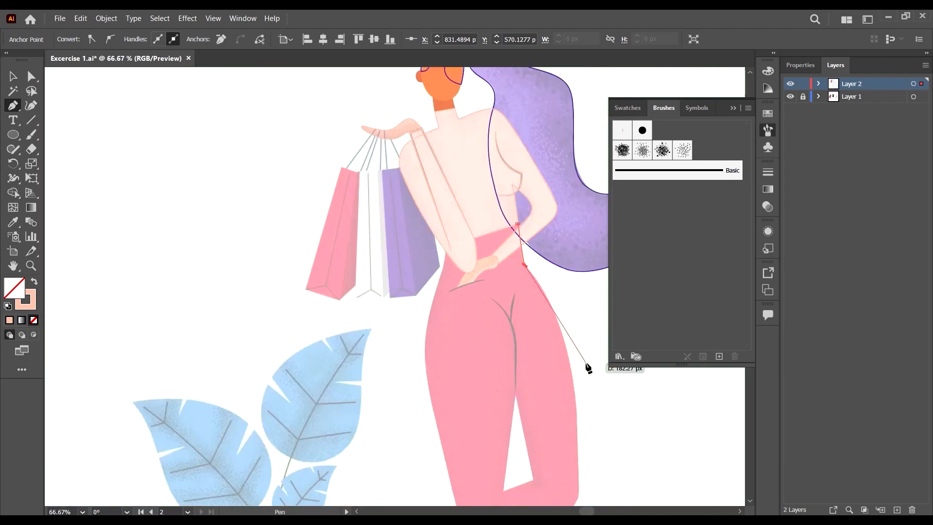
pyautogui.scroll(2, 584, 340)
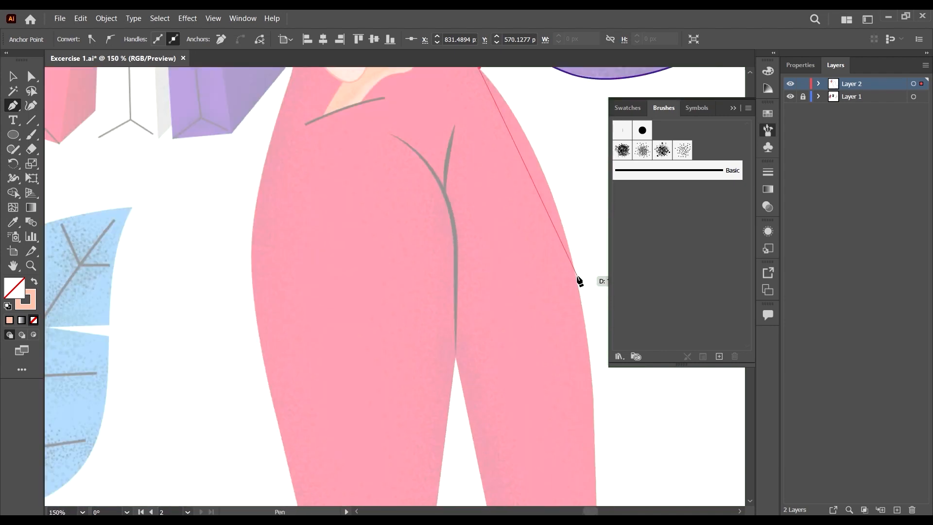
pyautogui.moveTo(577, 276); pyautogui.dragTo(596, 395)
pyautogui.scroll(-4, 595, 394)
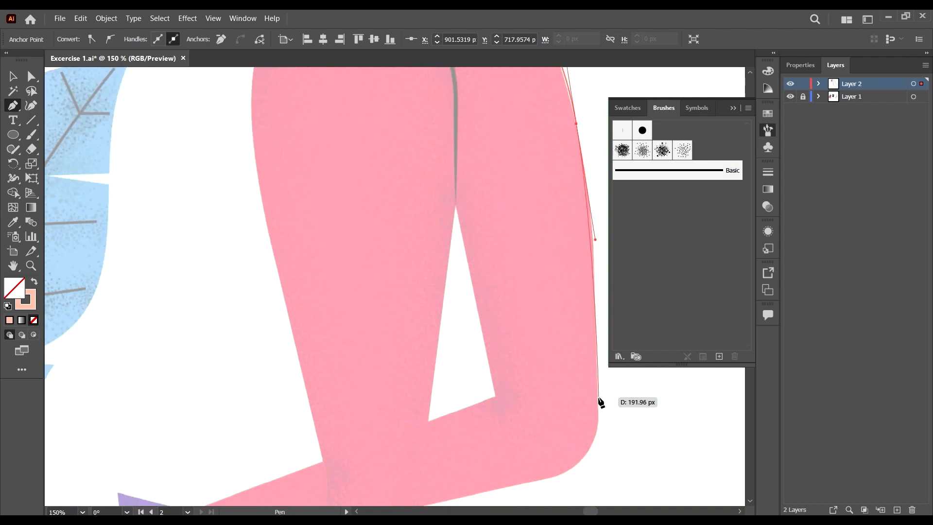
pyautogui.click(599, 407)
pyautogui.scroll(-2, 602, 430)
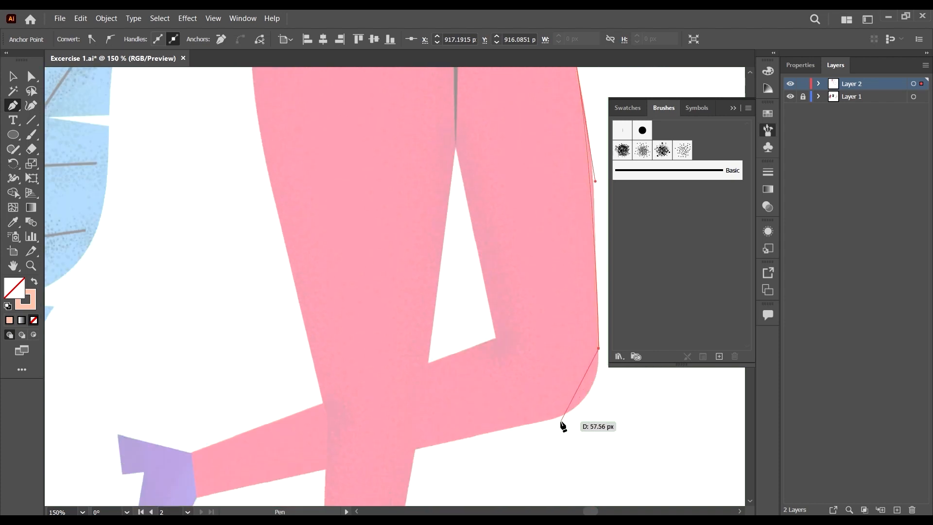
# Step: Round the outline around the bent knee and run it straight along the calf's lower edge to the shoe
pyautogui.moveTo(547, 419); pyautogui.dragTo(500, 432)
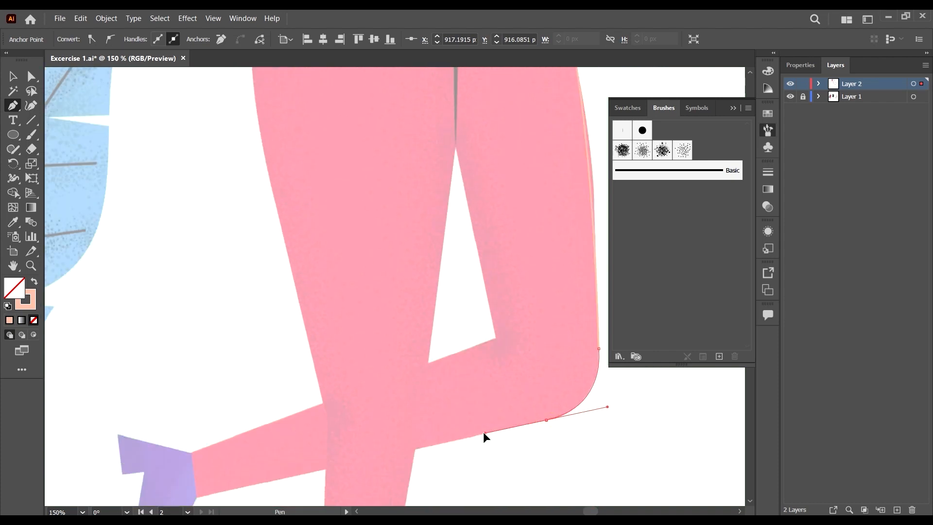
pyautogui.click(484, 432)
pyautogui.scroll(-2, 505, 423)
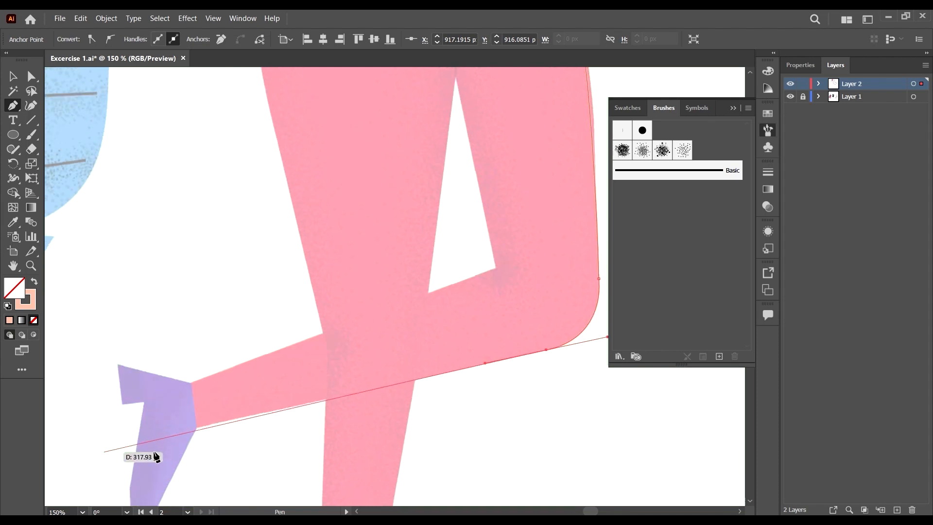
pyautogui.click(196, 429)
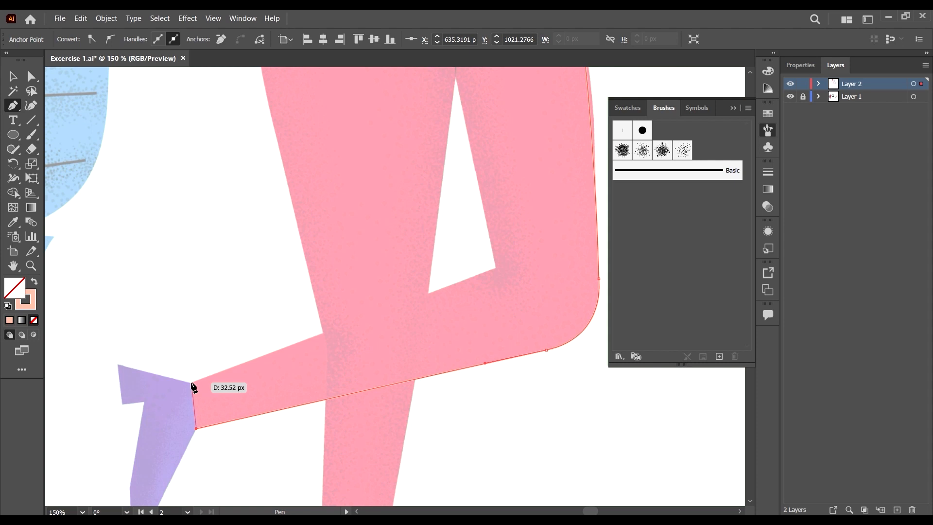
# Step: Carry the outline across the raised ankle, along the calf's upper edge to the inner knee corner, and up to the crotch
pyautogui.click(496, 267)
pyautogui.scroll(3, 496, 268)
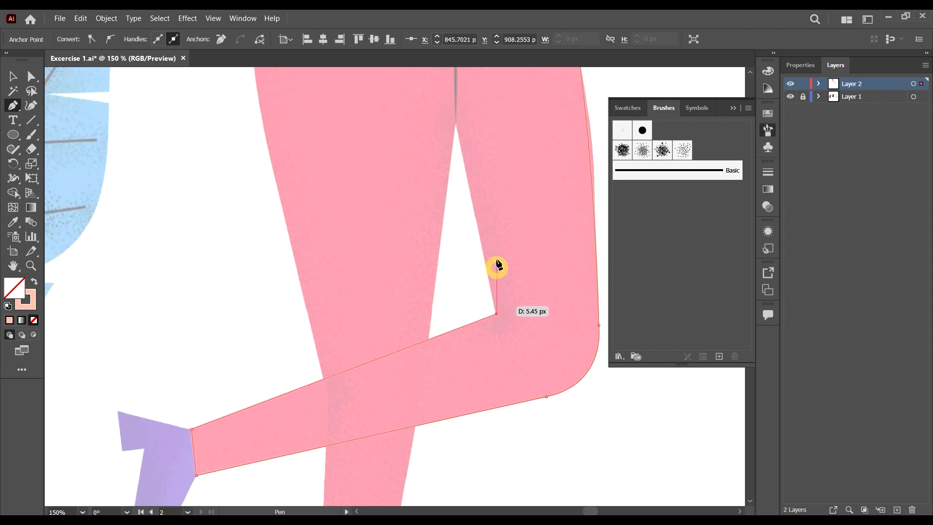
pyautogui.click(456, 135)
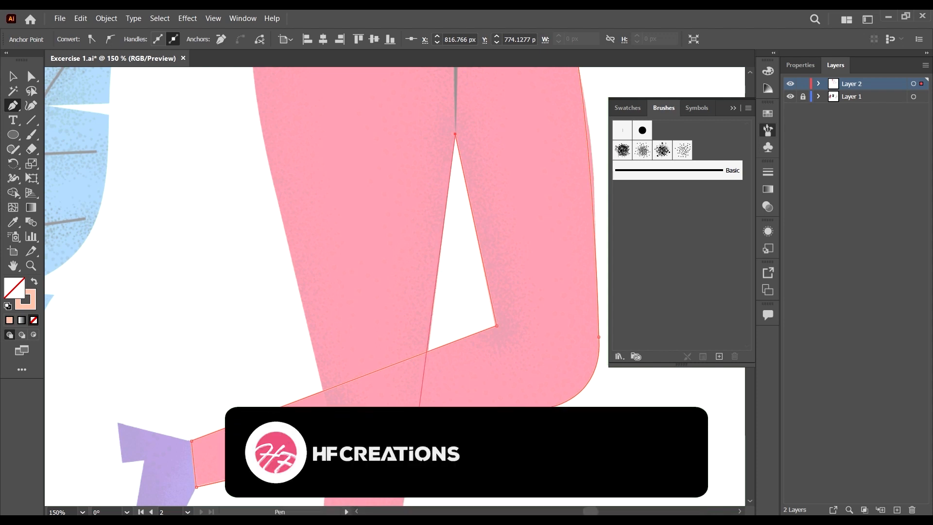
# Step: Trace the standing leg's inner edge down to the hem, across it, and back up the outer edge to the knee
pyautogui.scroll(-10, 428, 340)
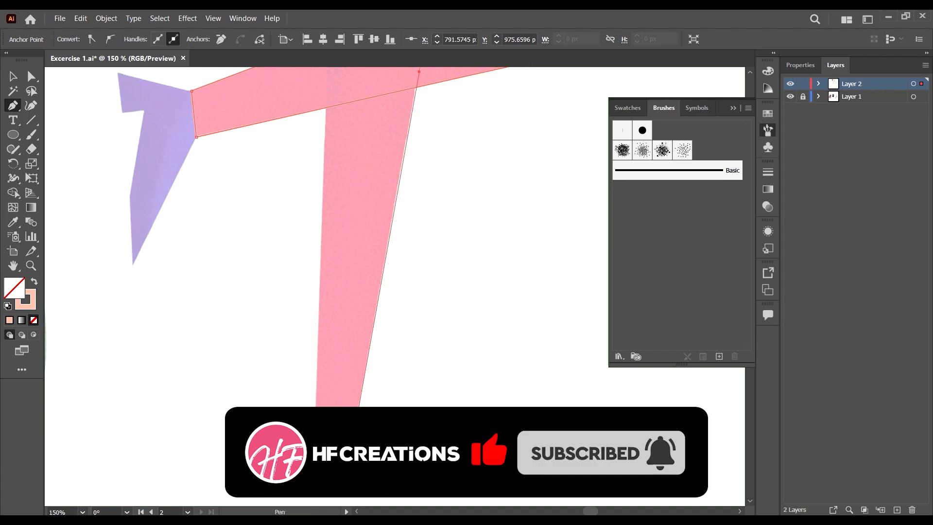
pyautogui.click(357, 406)
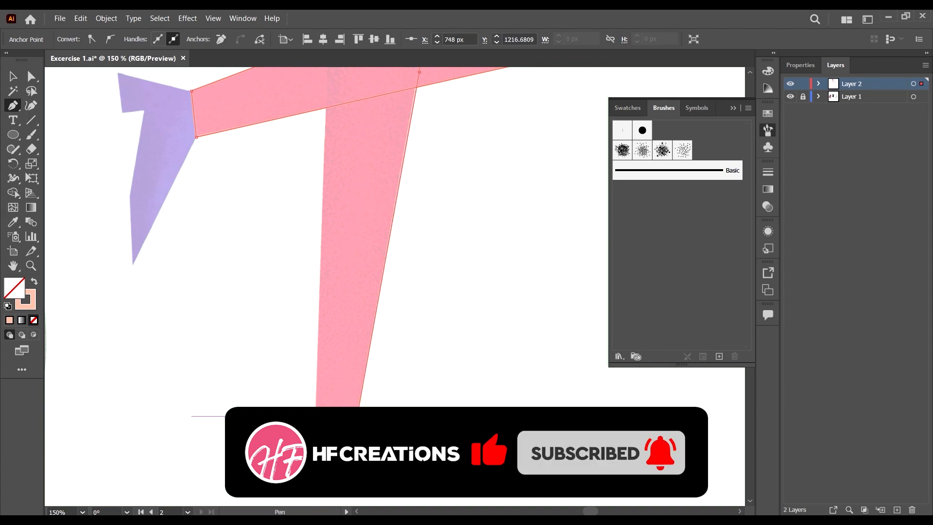
pyautogui.scroll(5, 330, 175)
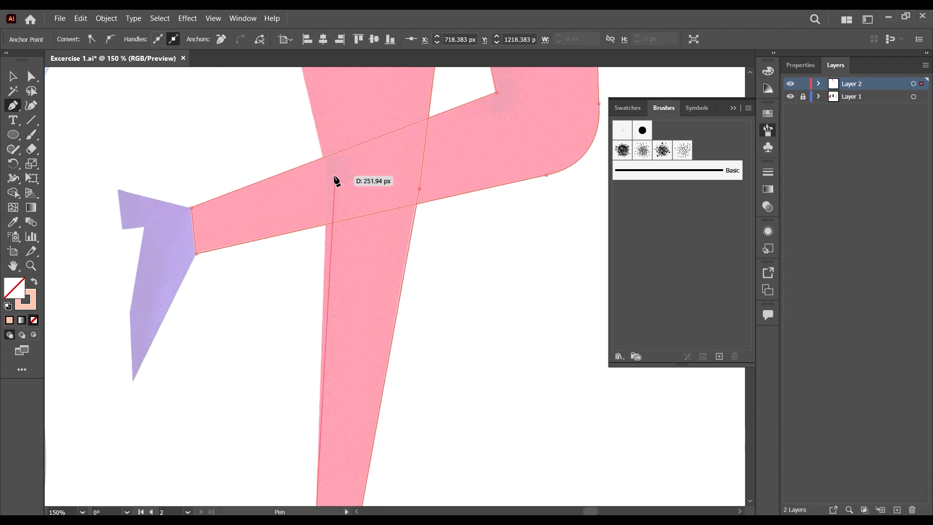
pyautogui.click(328, 176)
# Step: Extend the outline from the standing leg's knee up the outer thigh to a smooth anchor at the hip's widest point
pyautogui.scroll(9, 340, 136)
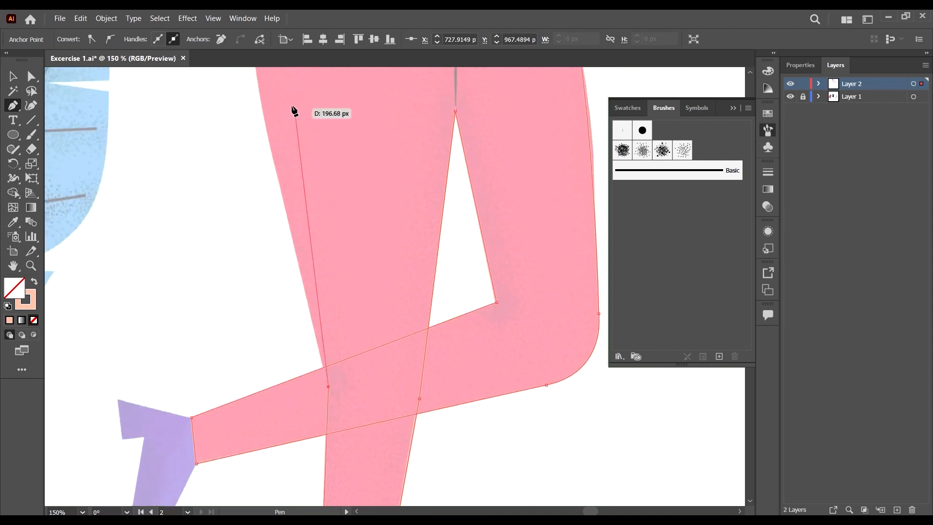
pyautogui.scroll(8, 287, 110)
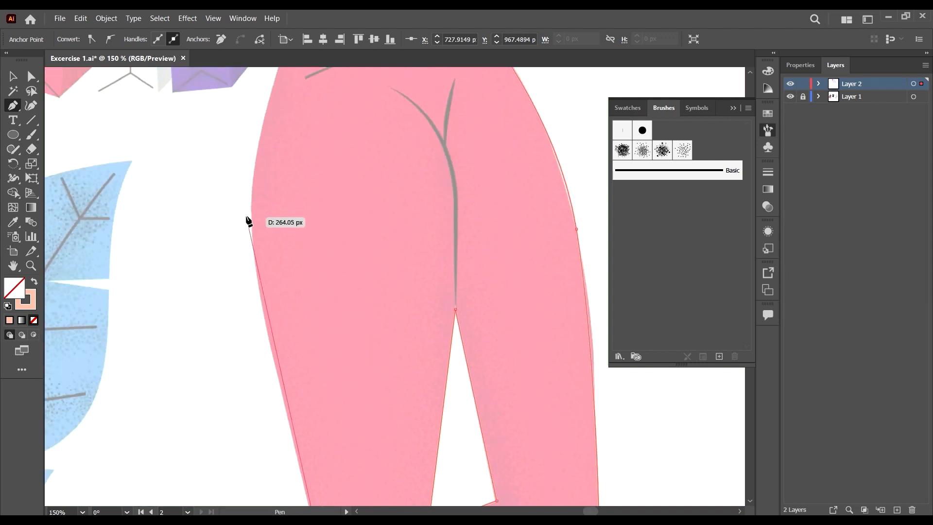
pyautogui.moveTo(251, 216); pyautogui.dragTo(255, 154)
# Step: Curve the outline from the hip up to the narrow waist and add a short segment ending beneath the raised arm
pyautogui.scroll(5, 262, 156)
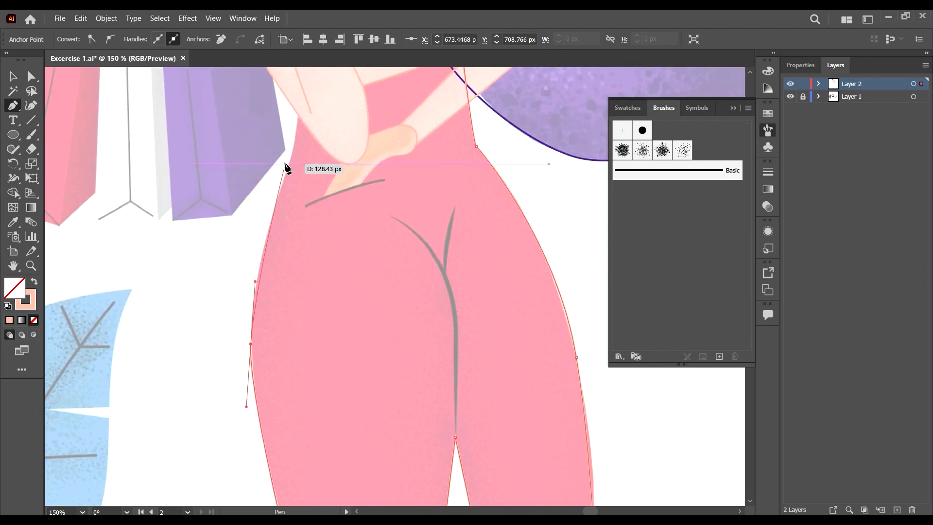
pyautogui.scroll(2, 304, 175)
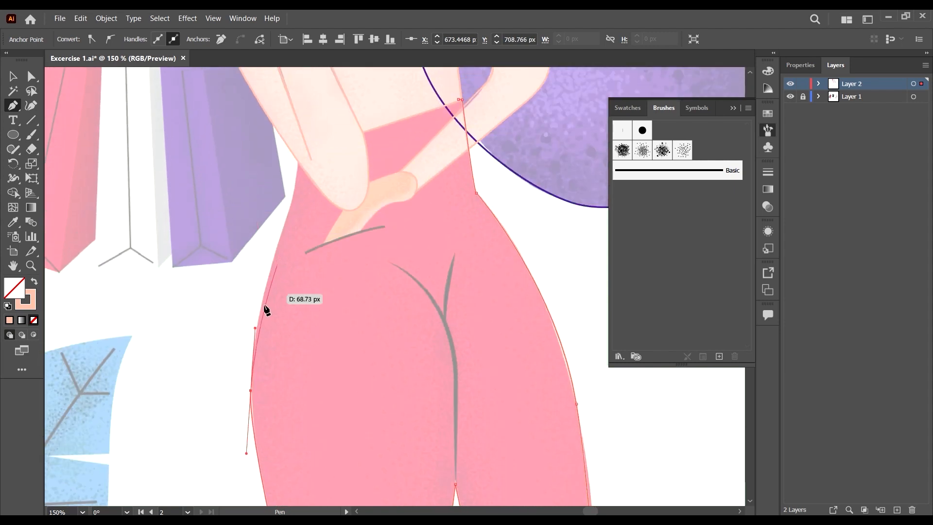
pyautogui.scroll(1, 266, 310)
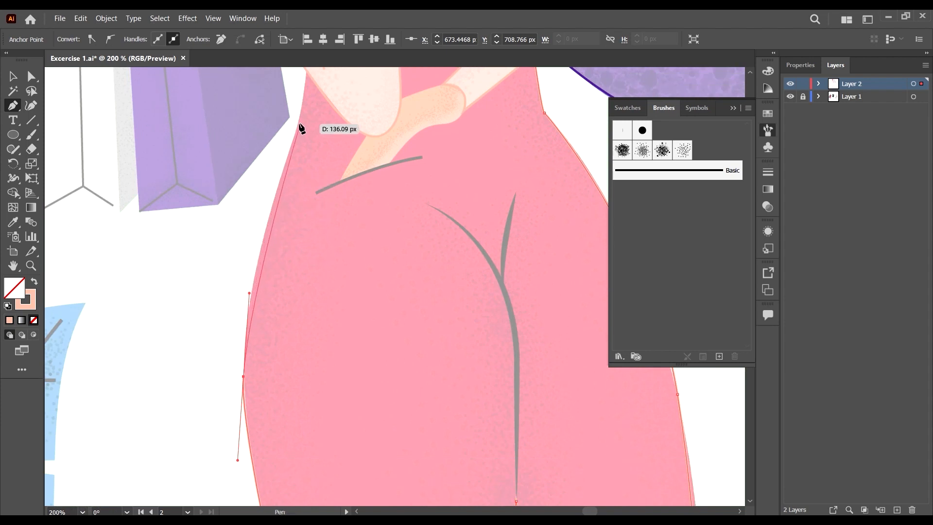
pyautogui.moveTo(299, 119); pyautogui.dragTo(309, 81)
pyautogui.scroll(3, 308, 114)
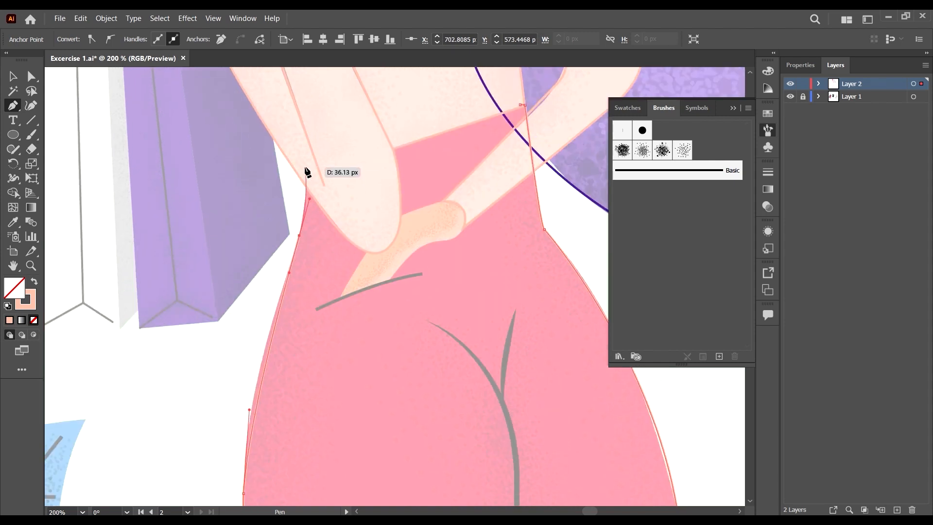
pyautogui.click(307, 173)
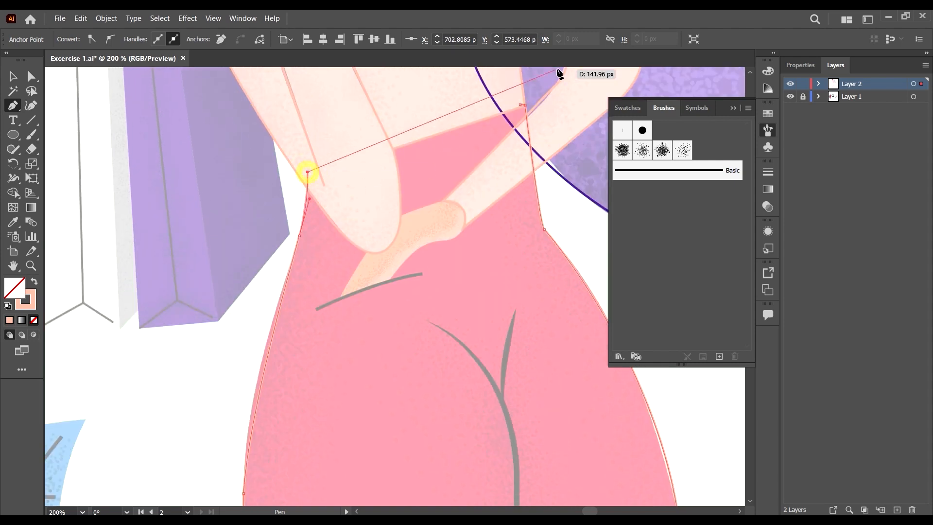
# Step: Close the trousers outline with a straight waist edge running up to the starting anchor
pyautogui.click(520, 105)
pyautogui.scroll(-2, 419, 204)
pyautogui.scroll(-1, 415, 262)
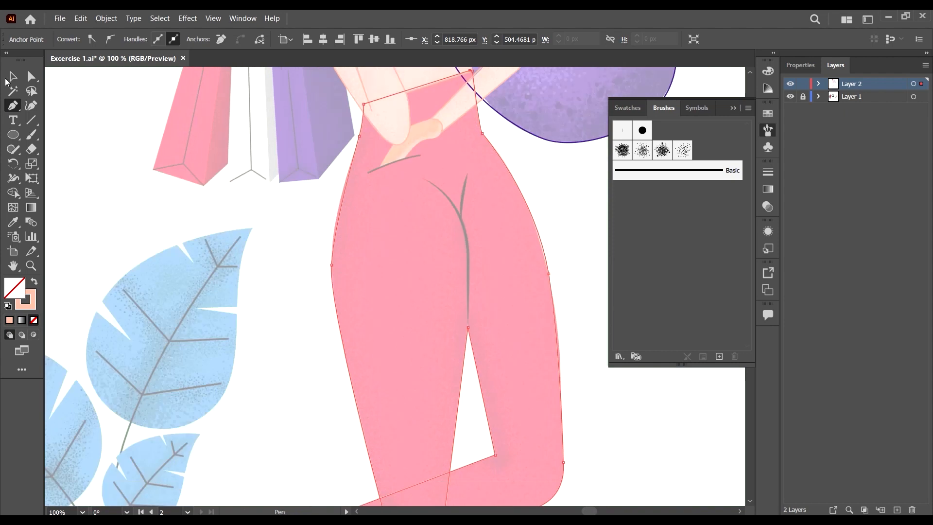
# Step: Refine the left hip curve by extending its upper handle upward and shifting the hip anchor slightly down and outward
pyautogui.click(31, 76)
pyautogui.scroll(1, 458, 316)
pyautogui.scroll(1, 254, 204)
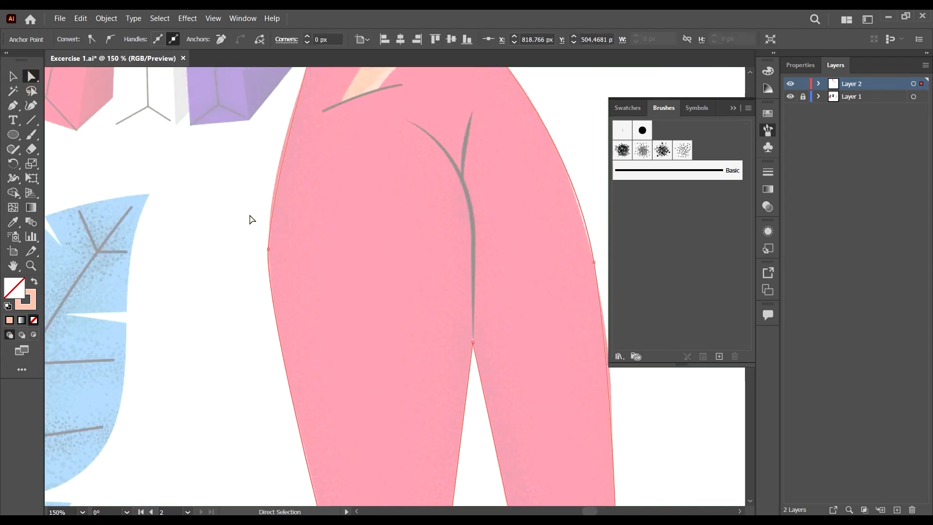
pyautogui.moveTo(236, 223); pyautogui.dragTo(324, 319)
pyautogui.scroll(2, 254, 228)
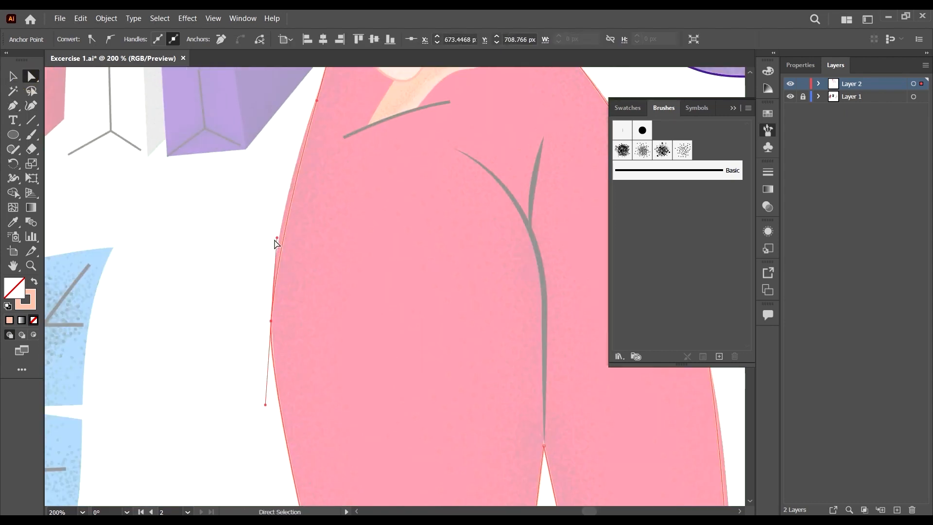
pyautogui.moveTo(276, 238); pyautogui.dragTo(267, 221)
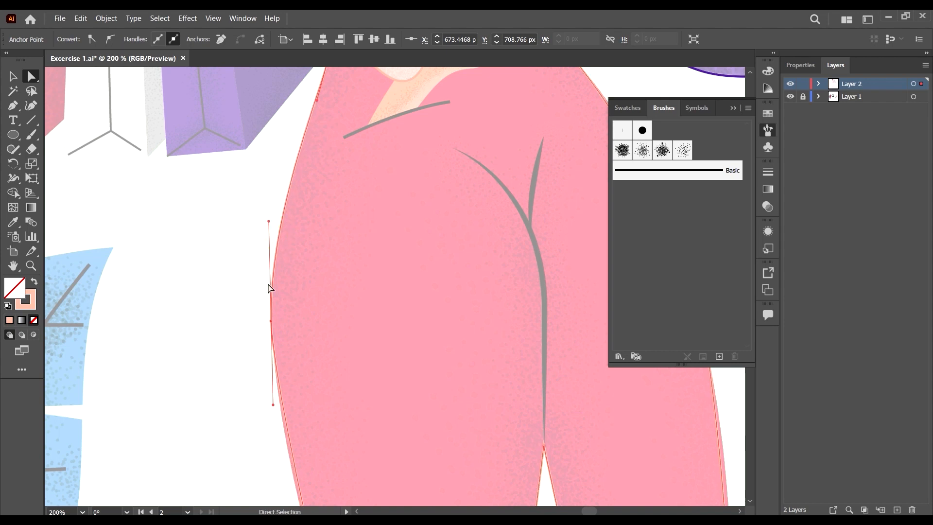
pyautogui.moveTo(272, 323); pyautogui.dragTo(270, 326)
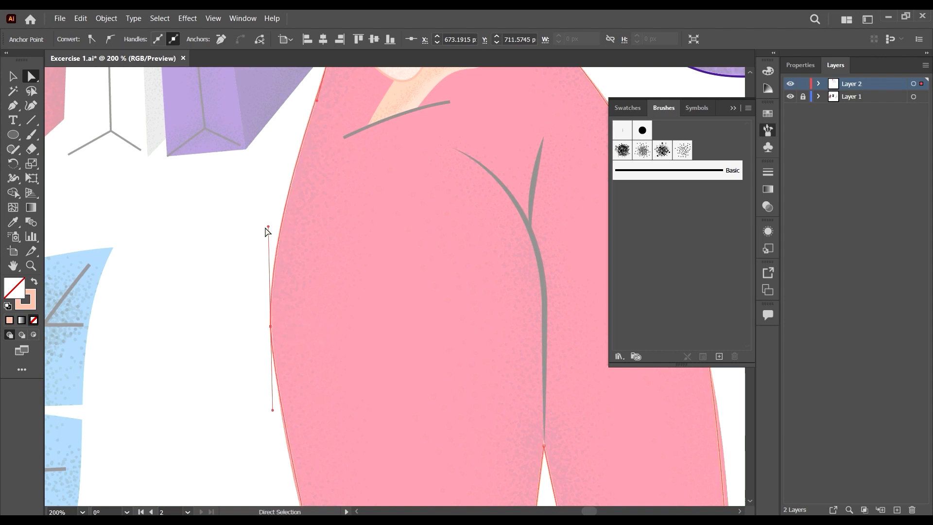
# Step: Lengthen the left hip anchor's lower handle down the outer thigh, and deselect the outline
pyautogui.scroll(-5, 292, 233)
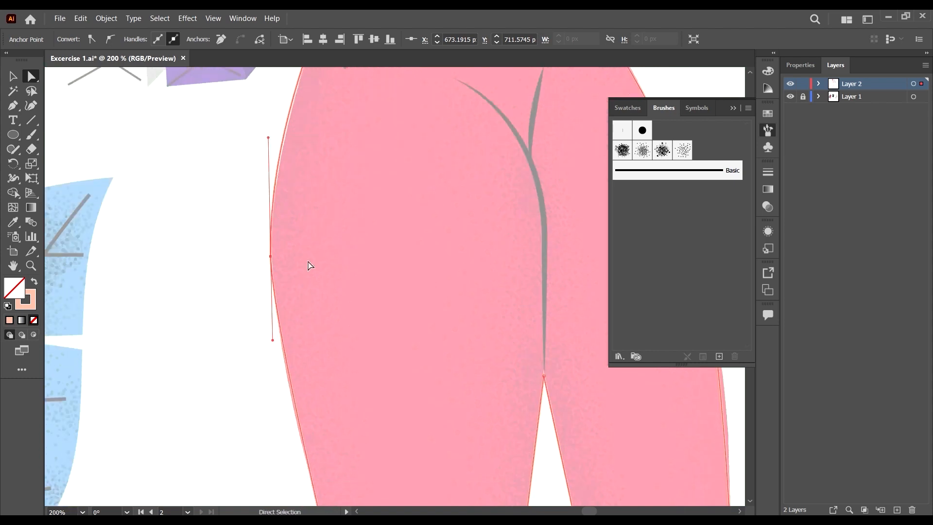
pyautogui.moveTo(273, 212); pyautogui.dragTo(274, 263)
pyautogui.scroll(3, 314, 187)
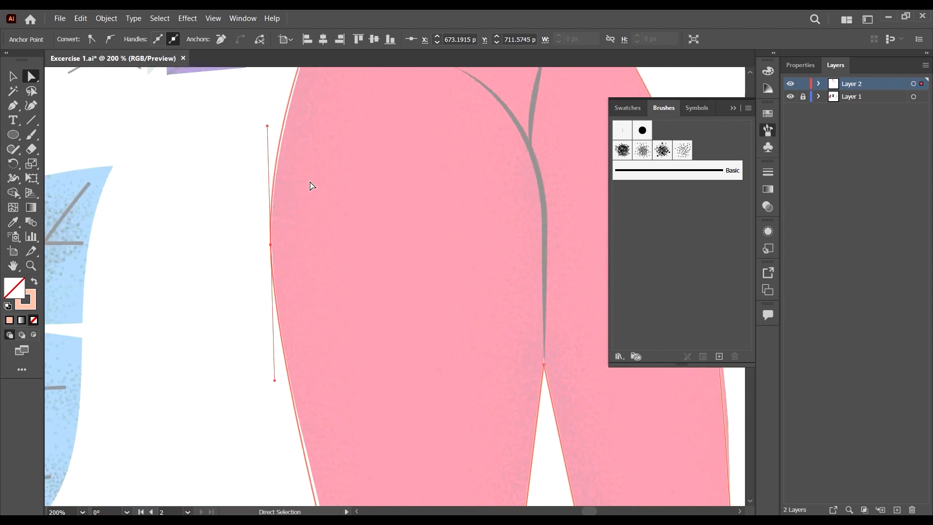
pyautogui.click(309, 242)
# Step: Give the traced trousers the red fill and no stroke, sampled with the Eyedropper from the coloured reference figure's trousers, and deselect them
pyautogui.scroll(-4, 293, 237)
pyautogui.scroll(-2, 359, 281)
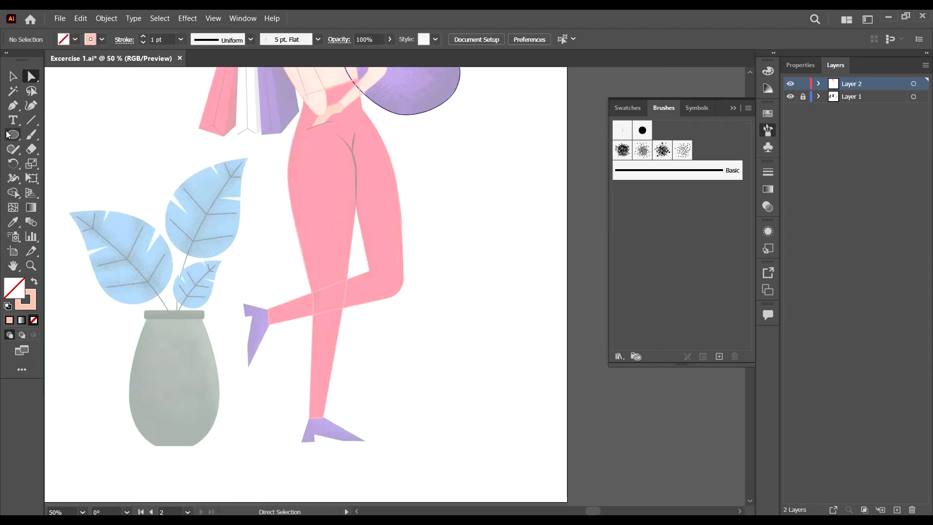
pyautogui.click(16, 76)
pyautogui.scroll(1, 350, 356)
pyautogui.click(338, 348)
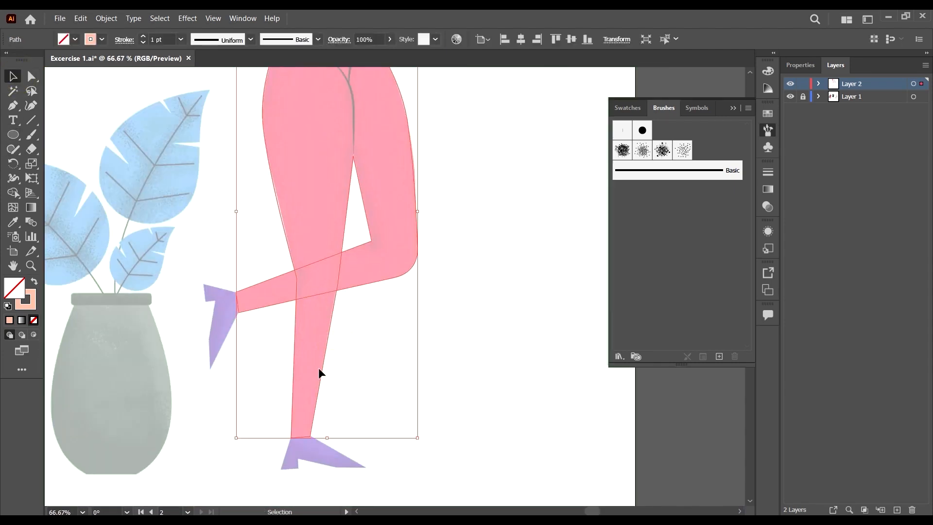
pyautogui.scroll(-1, 261, 361)
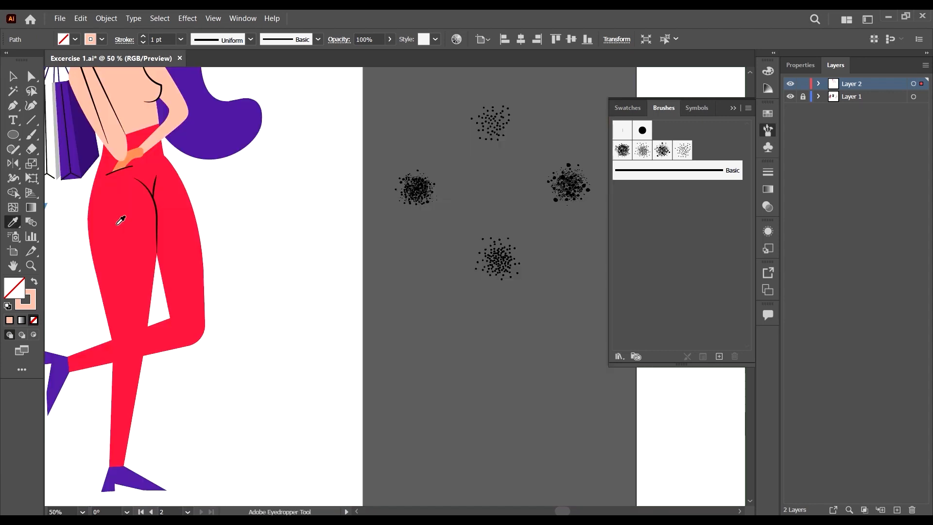
pyautogui.click(117, 221)
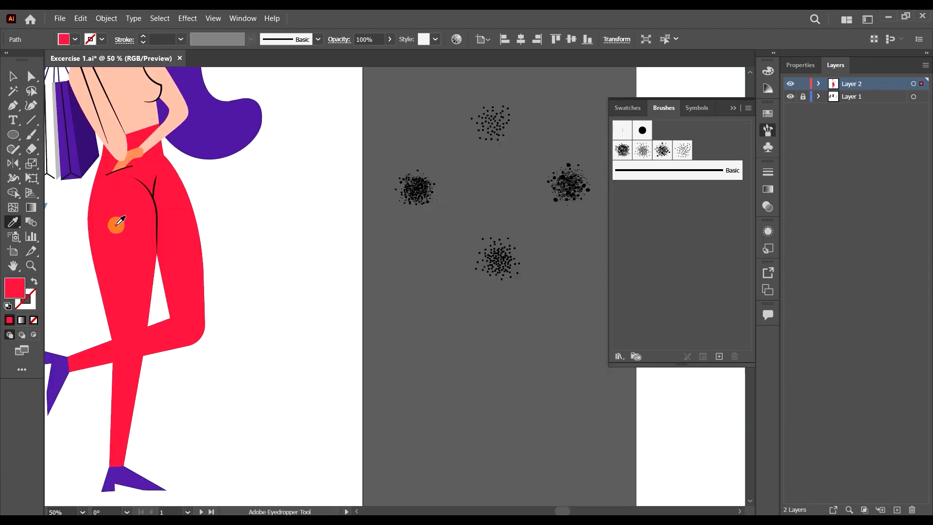
pyautogui.hotkey('ctrl', '-')
pyautogui.hotkey('ctrl', '-')
pyautogui.hotkey('ctrl', '-')
pyautogui.click(20, 78)
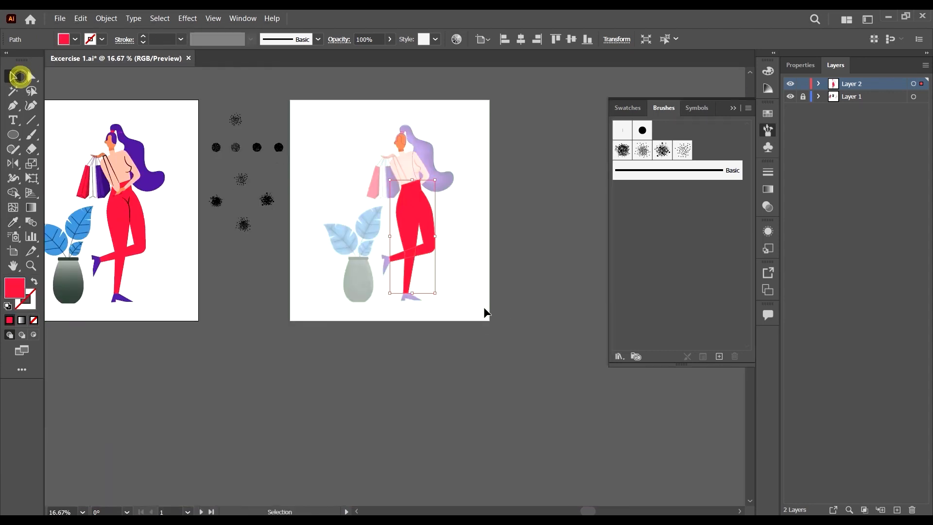
pyautogui.click(483, 309)
# Step: Send the red trousers to the back, behind the arm and hand shapes, and deselect them
pyautogui.scroll(4, 459, 235)
pyautogui.scroll(1, 360, 186)
pyautogui.scroll(2, 252, 124)
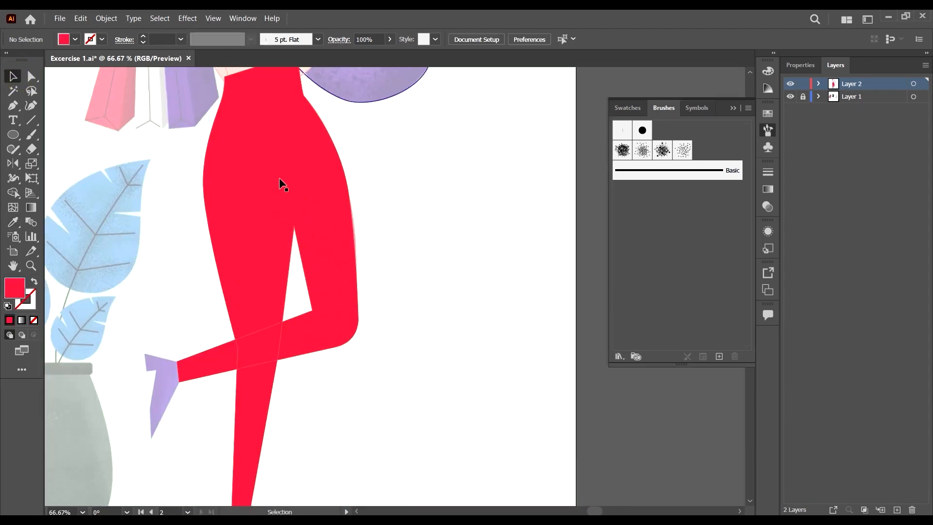
pyautogui.rightClick(262, 176)
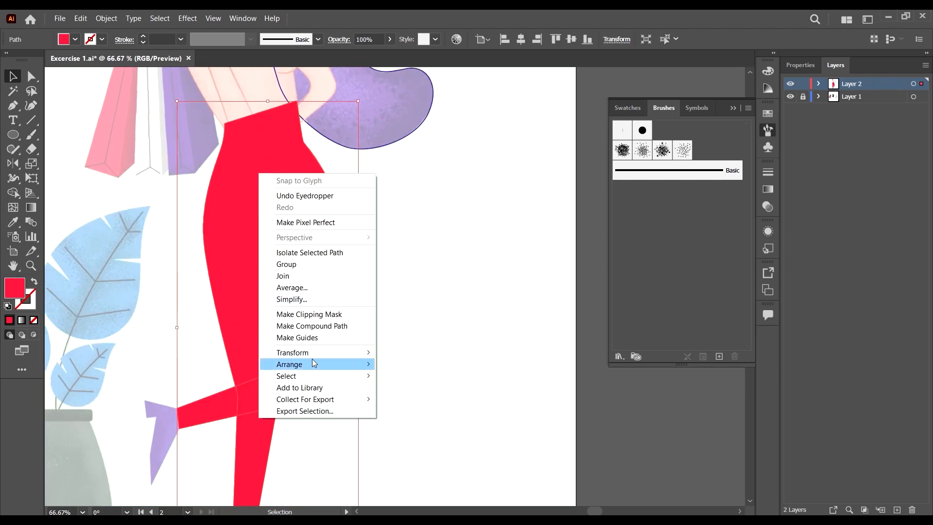
pyautogui.moveTo(314, 371)
pyautogui.click(418, 399)
pyautogui.scroll(-2, 336, 296)
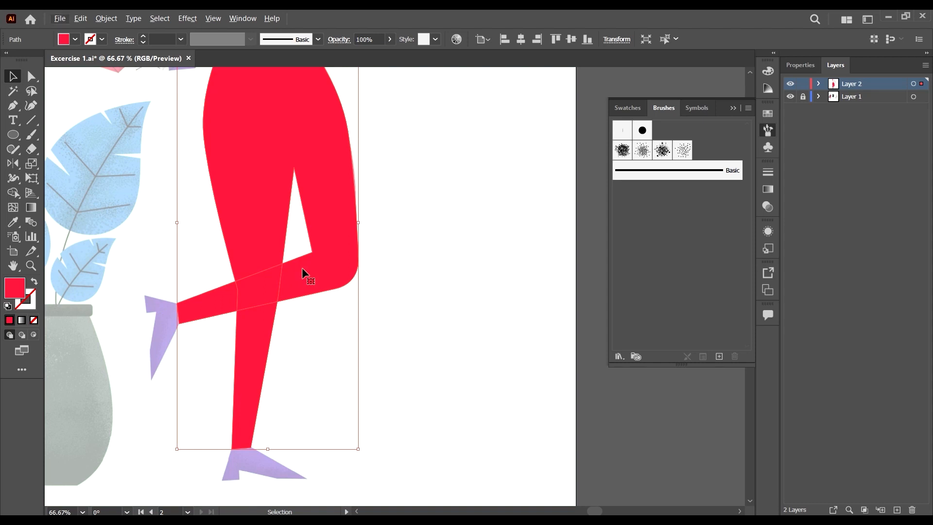
pyautogui.keyDown('alt'); pyautogui.scroll(2, 272, 290); pyautogui.keyUp('alt')
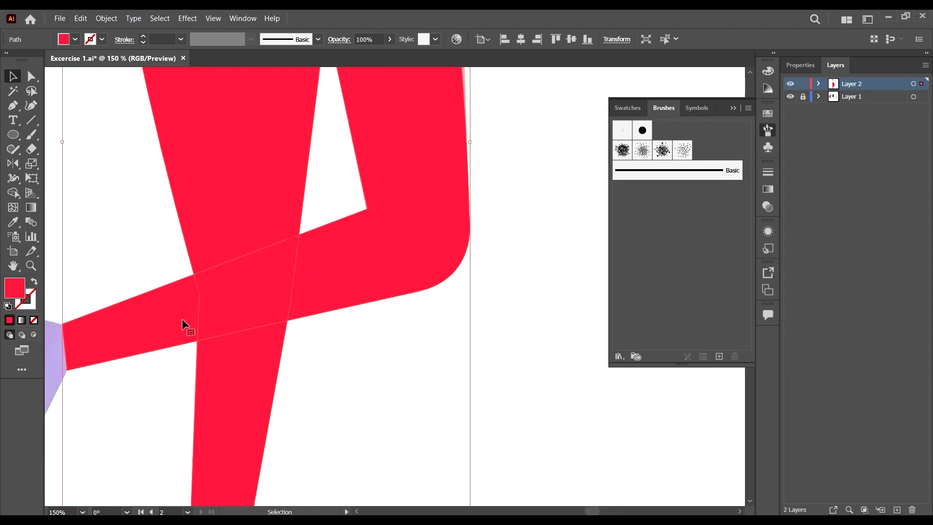
pyautogui.keyDown('alt'); pyautogui.scroll(-3, 182, 319); pyautogui.keyUp('alt')
pyautogui.click(335, 358)
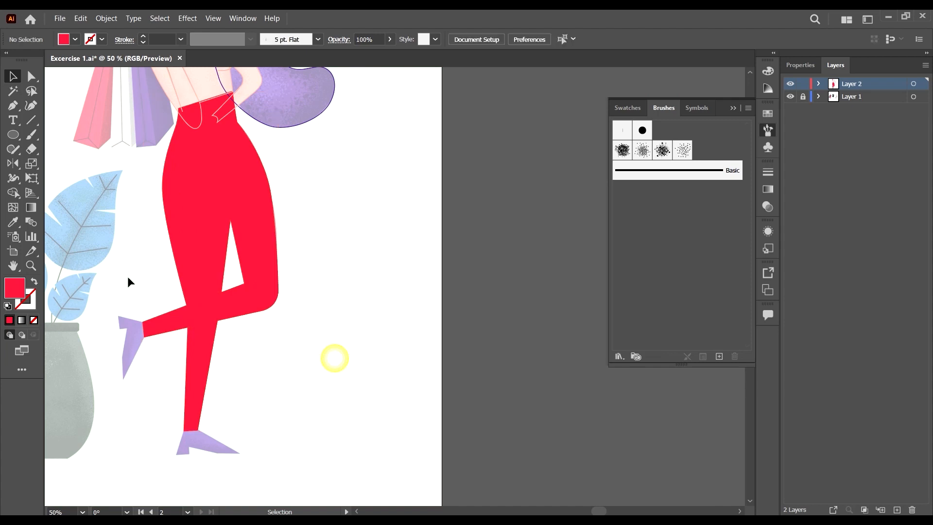
# Step: Duplicate the trousers beside the original and remove the copy's hips and thighs with the Shape Builder tool
pyautogui.click(231, 303)
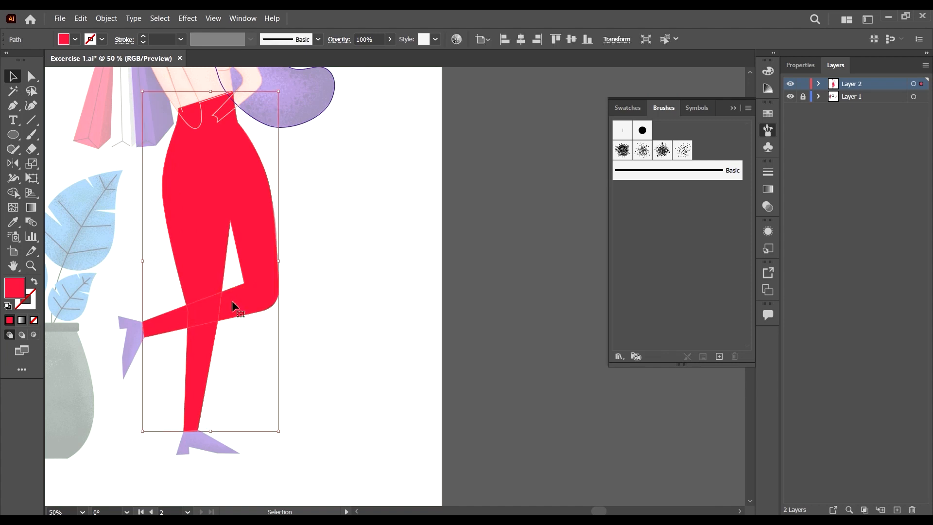
pyautogui.moveTo(232, 300); pyautogui.dragTo(409, 301)
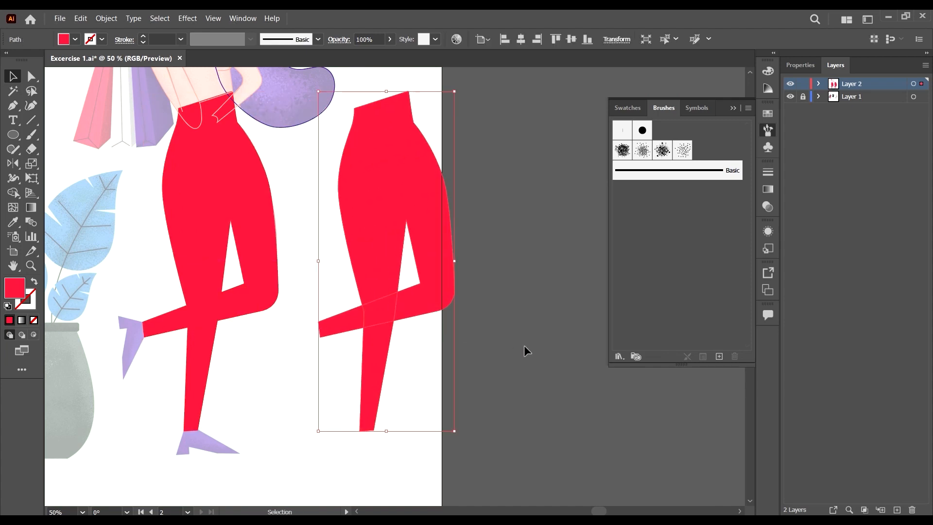
pyautogui.click(14, 193)
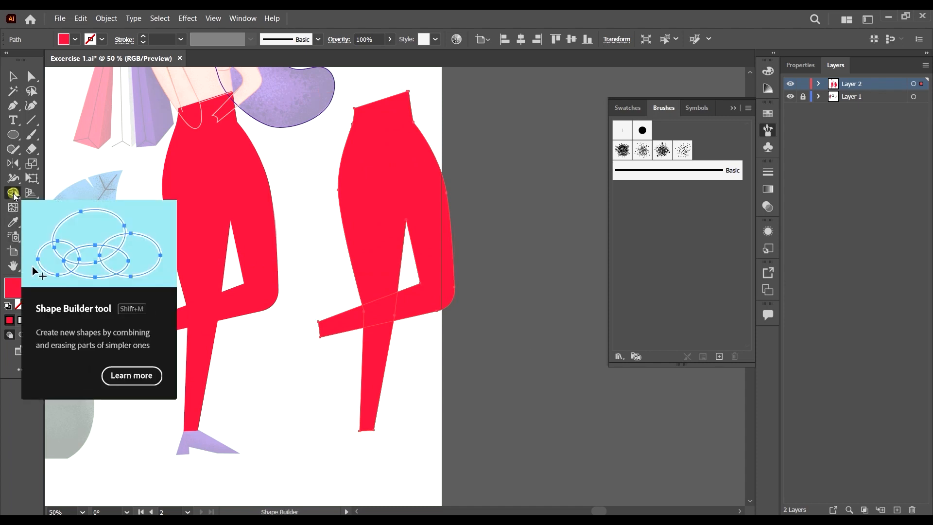
pyautogui.keyDown('alt'); pyautogui.click(390, 204); pyautogui.keyUp('alt')
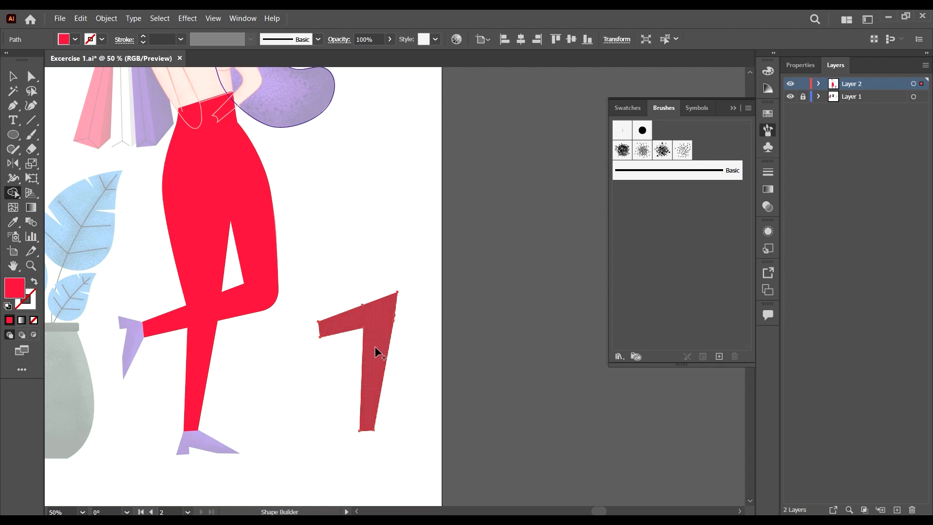
# Step: Try to remove the copy's standing lower leg with the Shape Builder, and undo the removal
pyautogui.keyDown('alt'); pyautogui.click(374, 430); pyautogui.keyUp('alt')
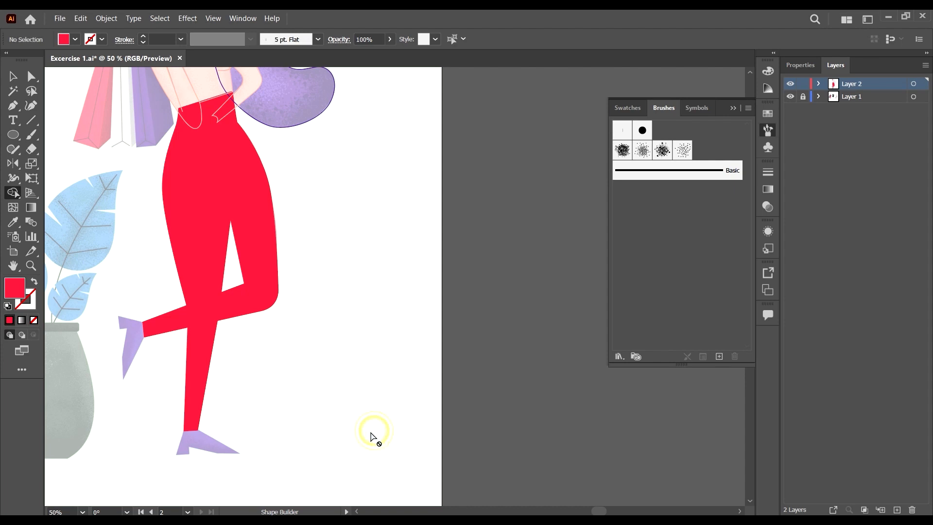
pyautogui.hotkey('ctrl', 'y')
pyautogui.hotkey('ctrl', 'y')
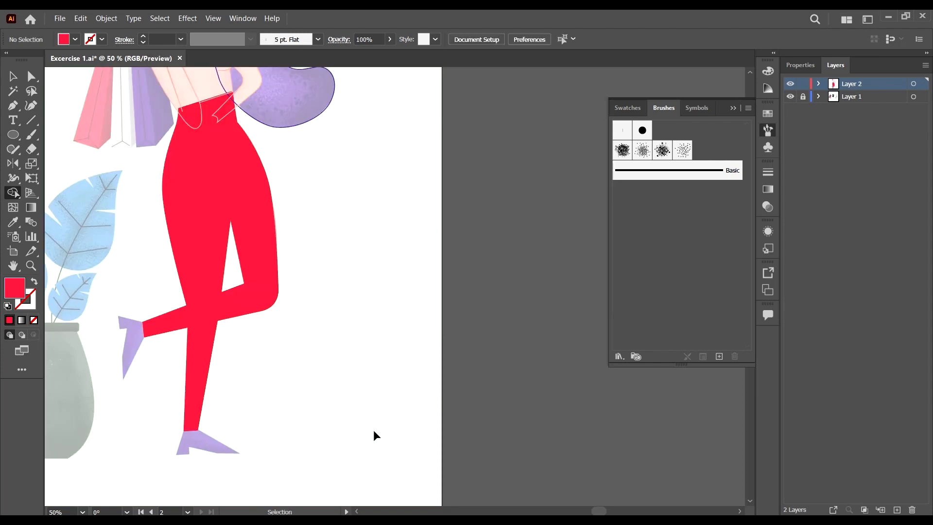
pyautogui.hotkey('ctrl', 'z')
# Step: Delete the two hem anchors of the copy's standing leg to leave only the raised calf piece
pyautogui.click(32, 75)
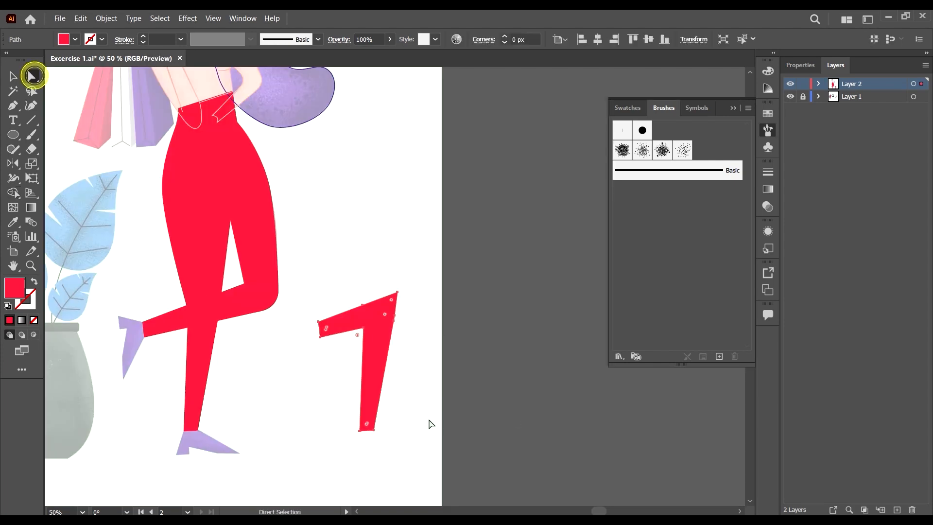
pyautogui.moveTo(423, 468); pyautogui.dragTo(292, 413)
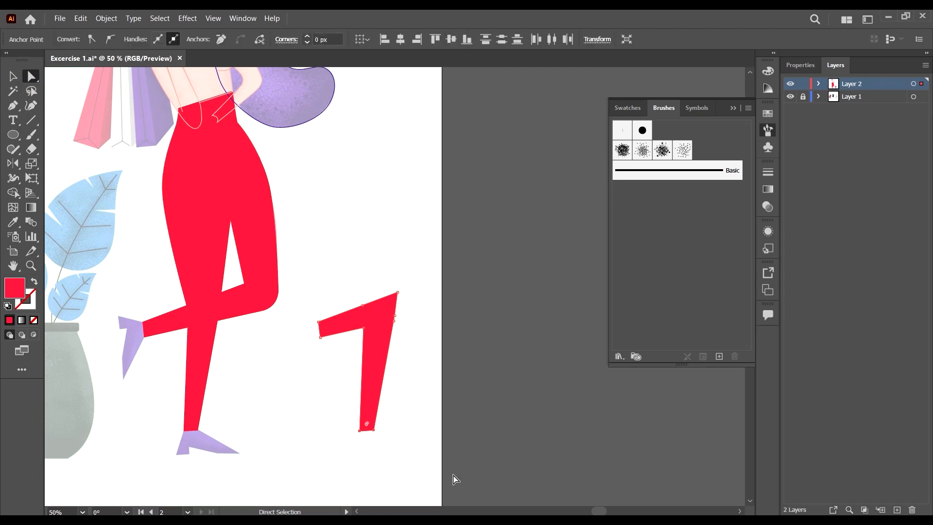
pyautogui.press('Delete')
pyautogui.scroll(5, 362, 316)
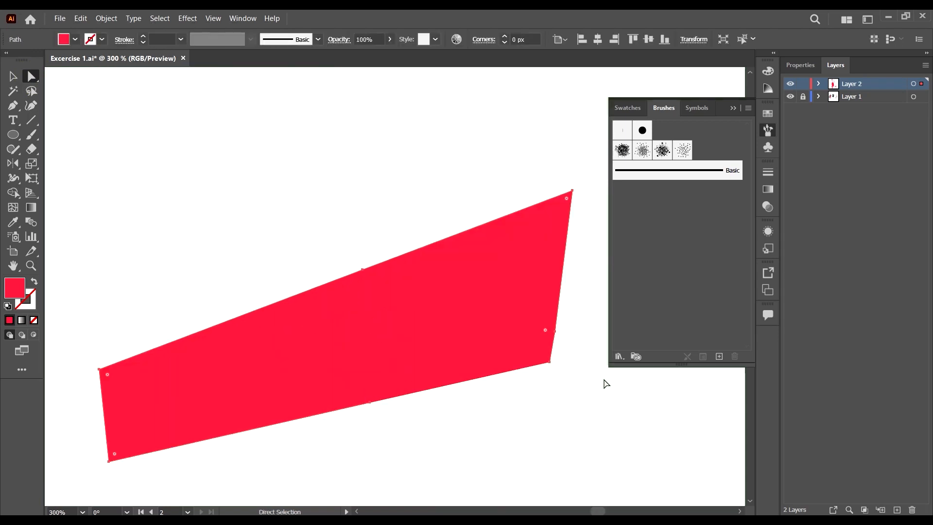
# Step: Remove the raised calf section beyond the standing leg from the original trousers with the Shape Builder tool
pyautogui.scroll(-4, 606, 384)
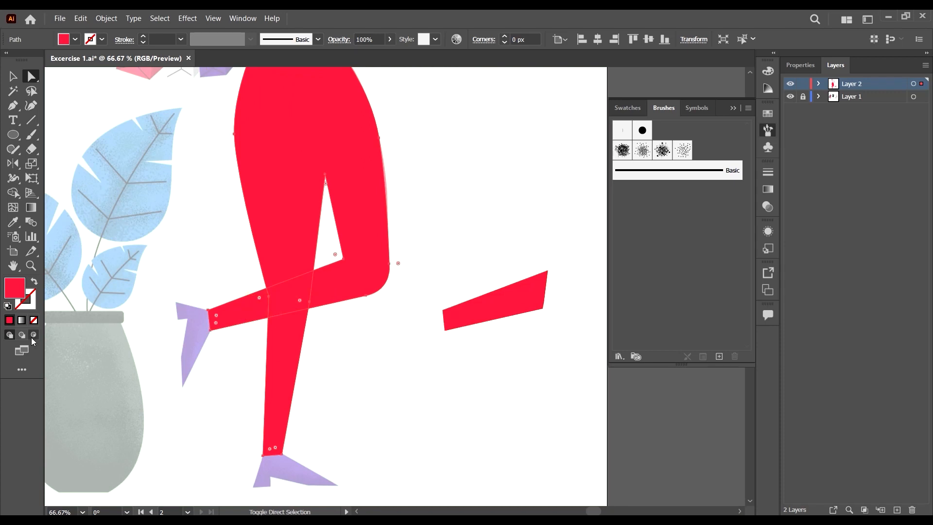
pyautogui.click(14, 192)
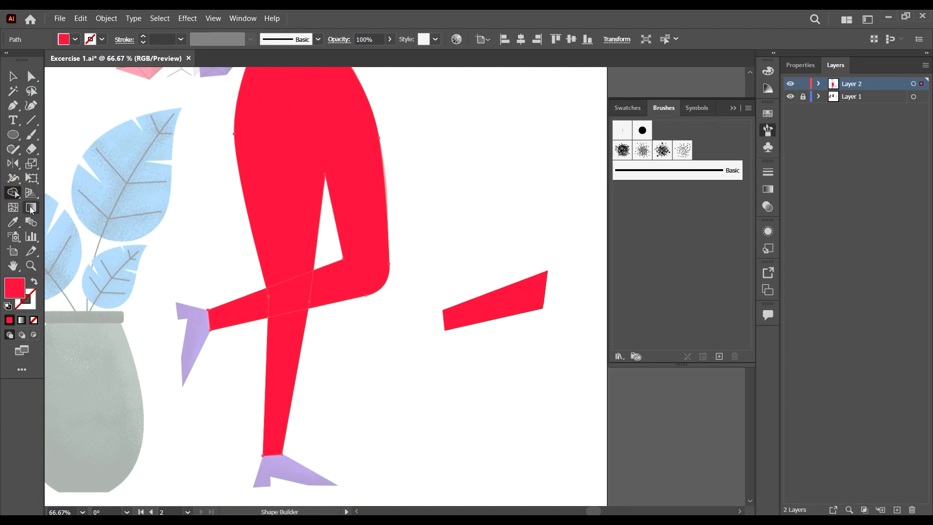
pyautogui.click(253, 313)
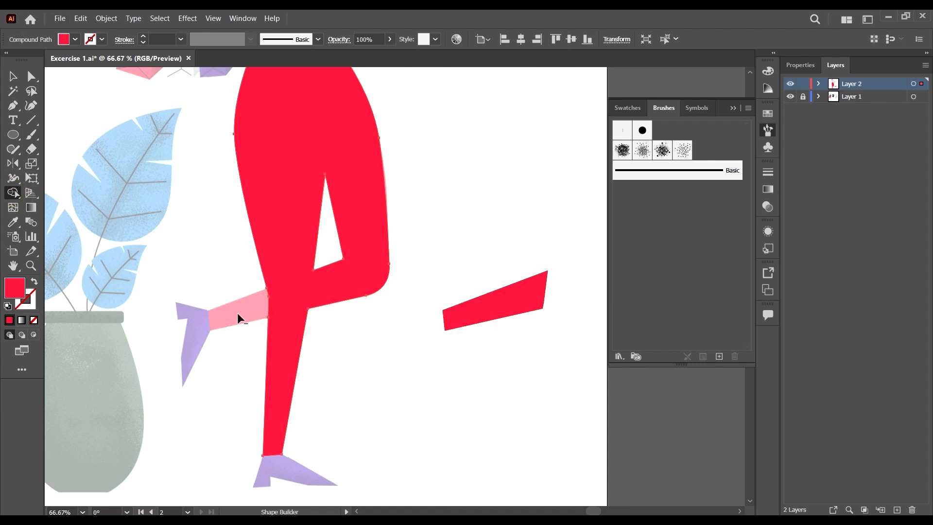
pyautogui.click(13, 77)
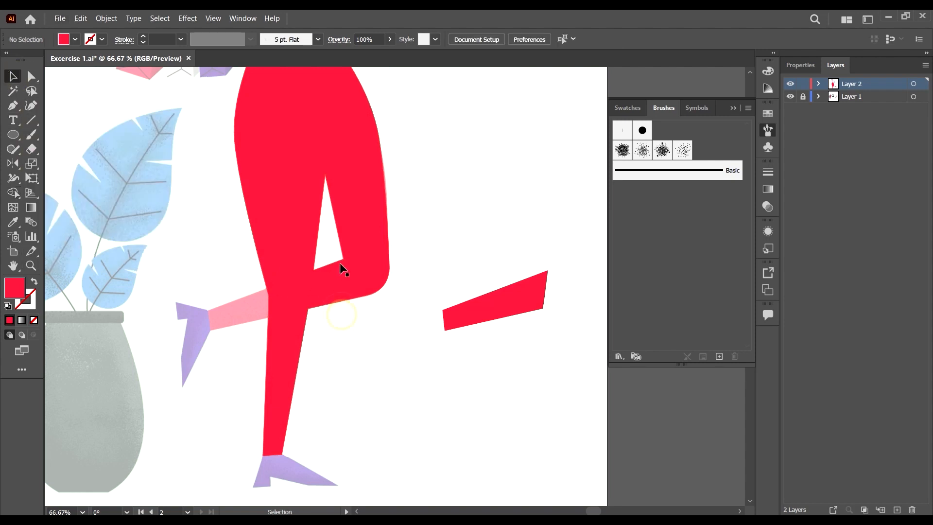
pyautogui.click(340, 266)
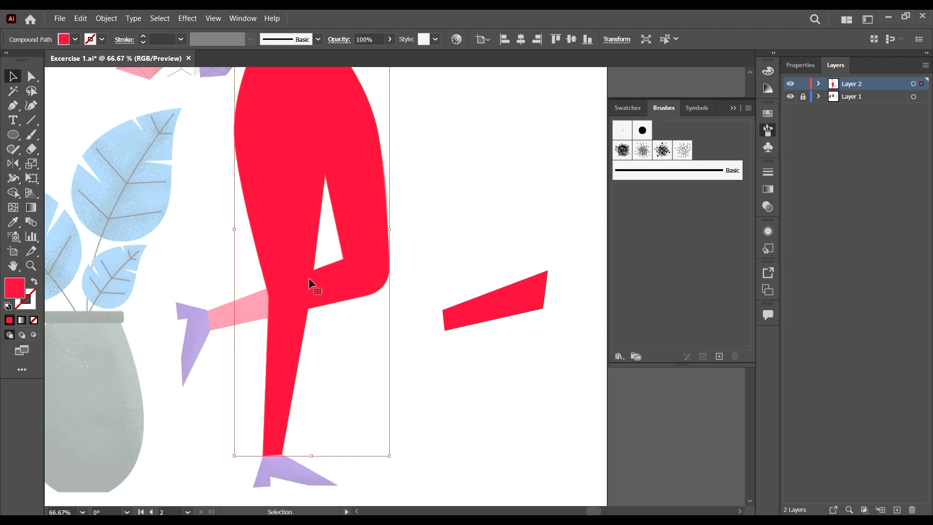
pyautogui.scroll(2, 325, 292)
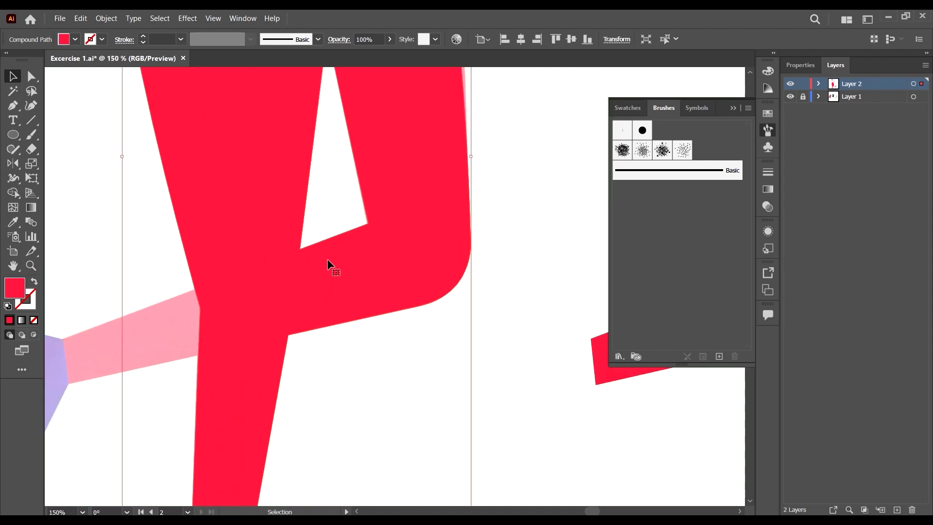
pyautogui.click(335, 403)
pyautogui.click(336, 280)
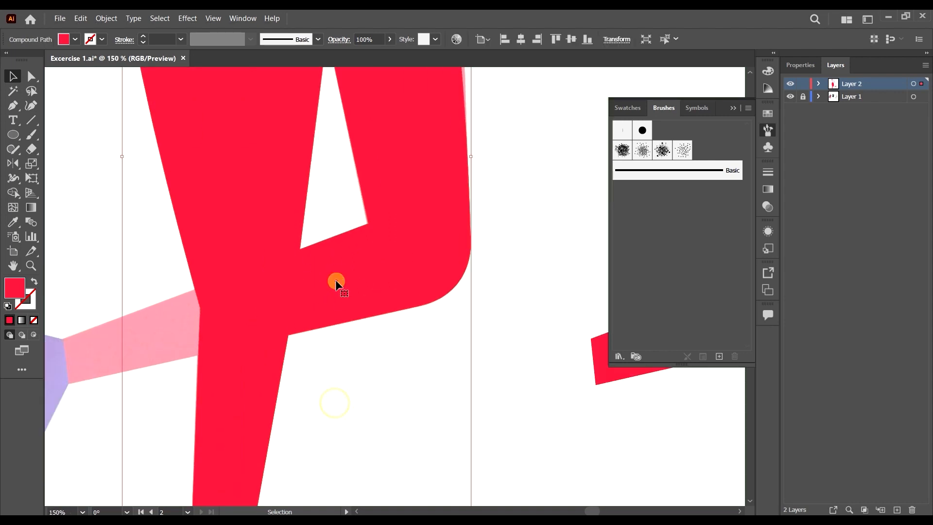
pyautogui.click(34, 153)
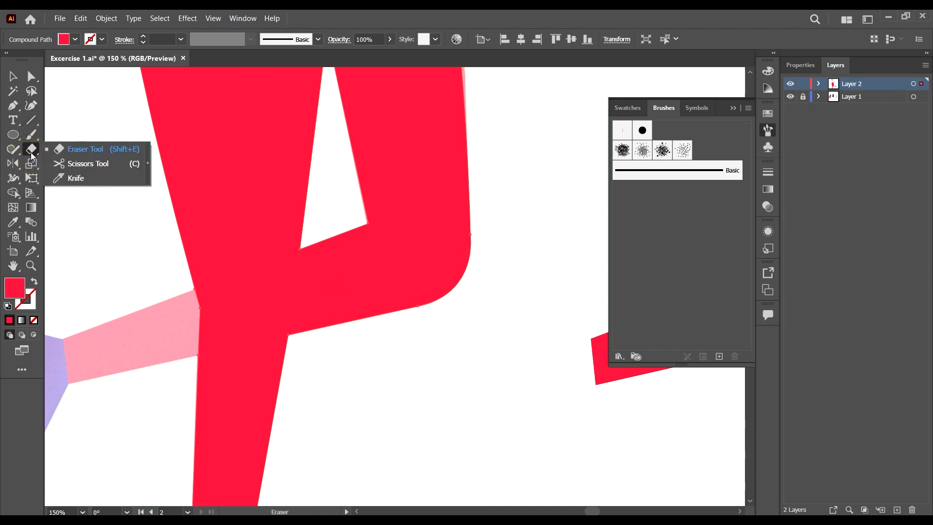
pyautogui.click(30, 153)
pyautogui.click(85, 168)
pyautogui.scroll(2, 308, 280)
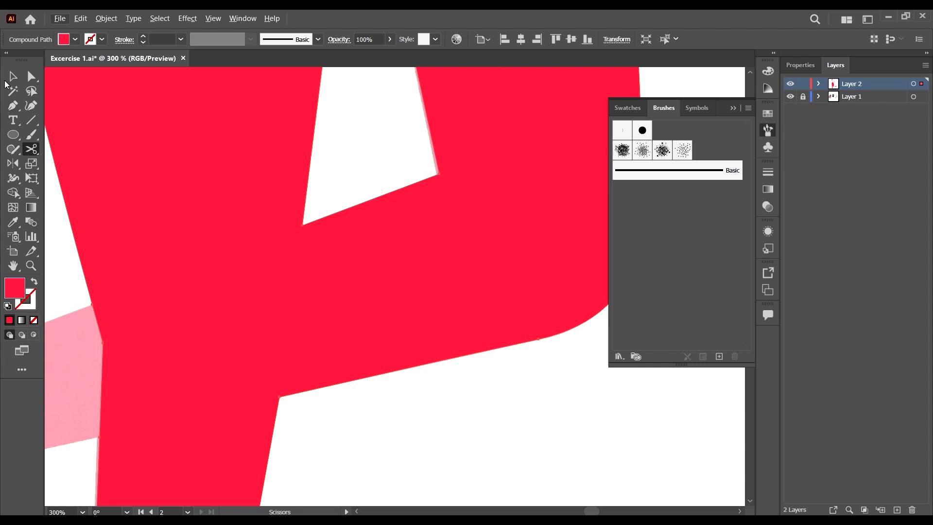
pyautogui.click(13, 76)
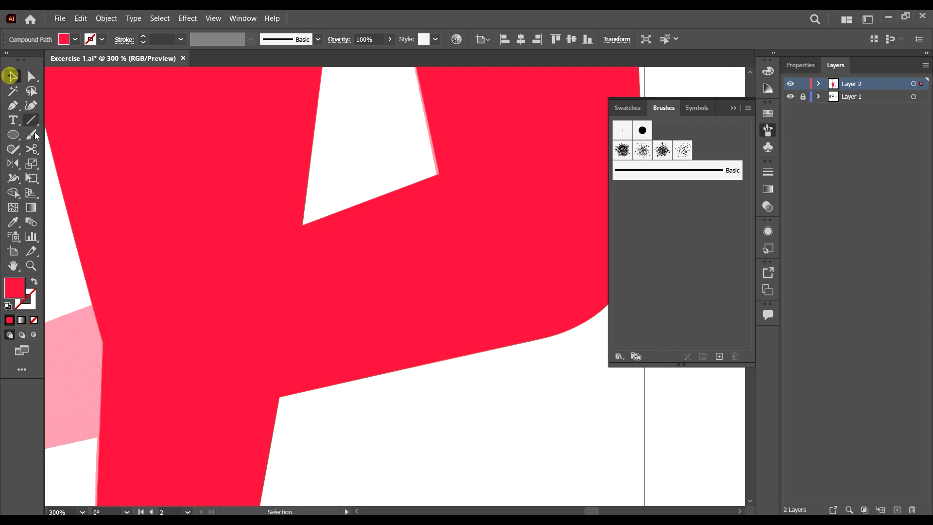
# Step: Draw a straight Pen line where the raised calf meets the standing leg and align its ends with the two inner corners
pyautogui.click(14, 107)
pyautogui.click(315, 169)
pyautogui.scroll(-2, 302, 428)
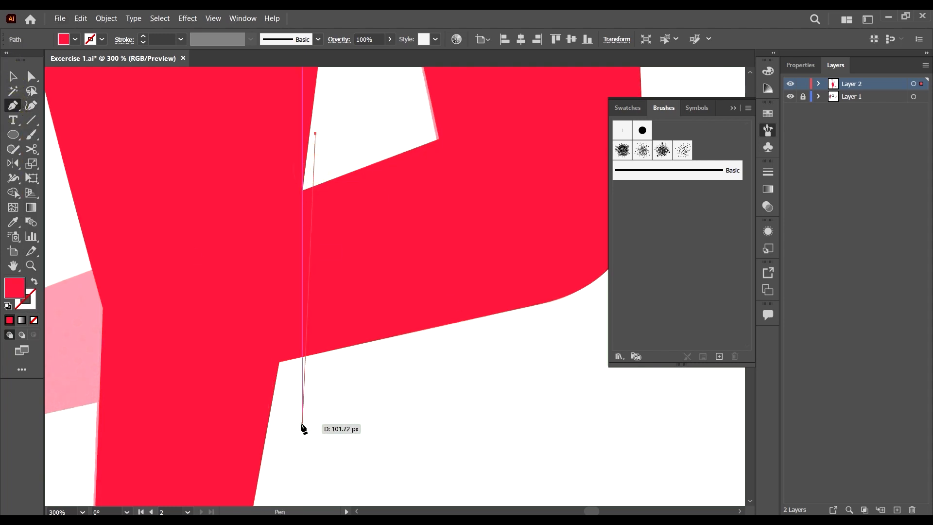
pyautogui.click(287, 408)
pyautogui.click(13, 76)
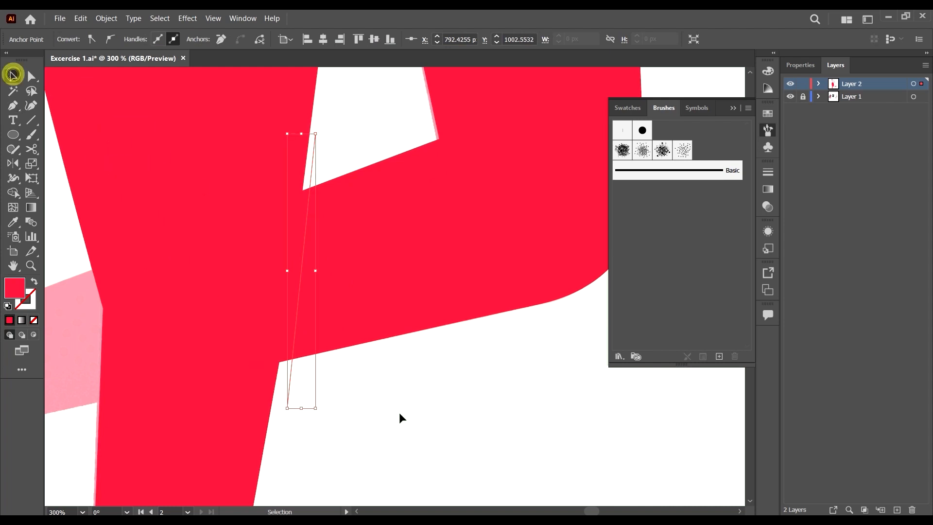
pyautogui.press('a')
pyautogui.moveTo(284, 402); pyautogui.dragTo(279, 368)
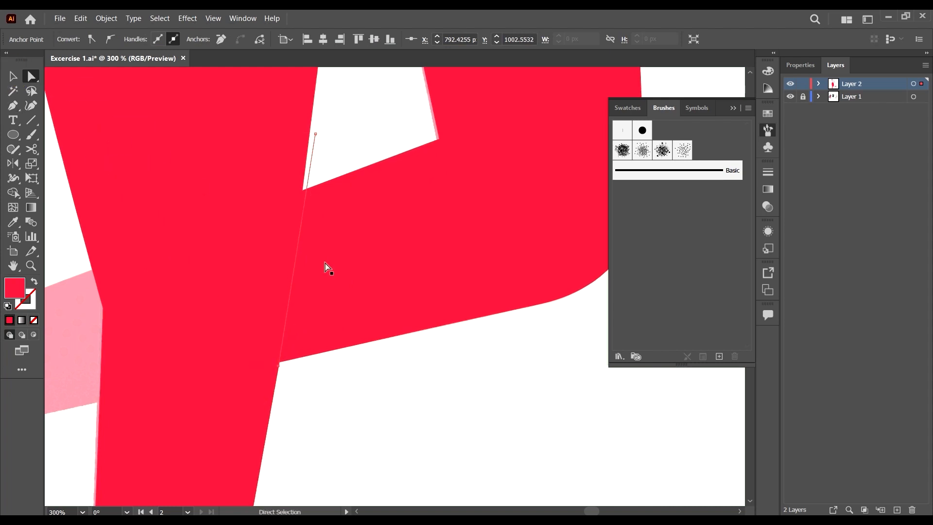
pyautogui.moveTo(316, 139); pyautogui.dragTo(304, 182)
# Step: Select the trousers together with the cutting line and apply the Pathfinder's Divide operation
pyautogui.press('v')
pyautogui.click(382, 393)
pyautogui.moveTo(344, 389); pyautogui.dragTo(350, 328)
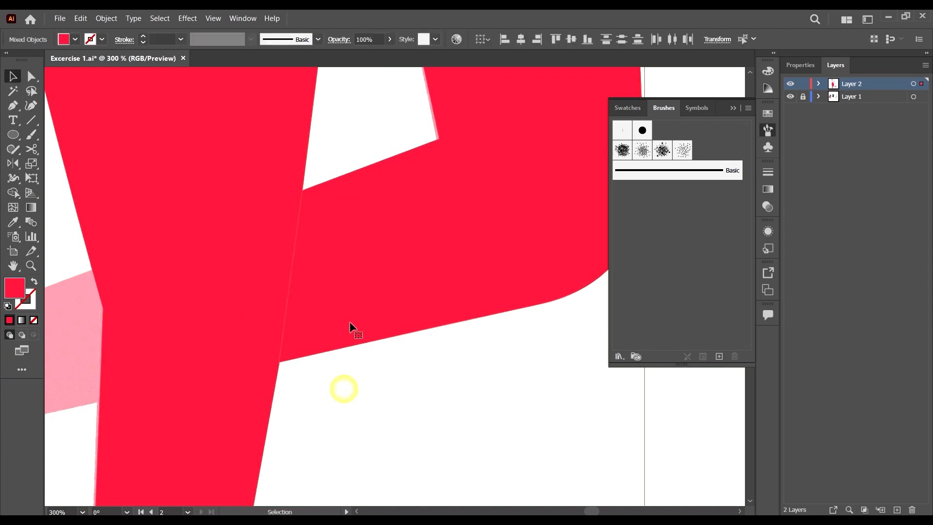
pyautogui.scroll(-2, 370, 319)
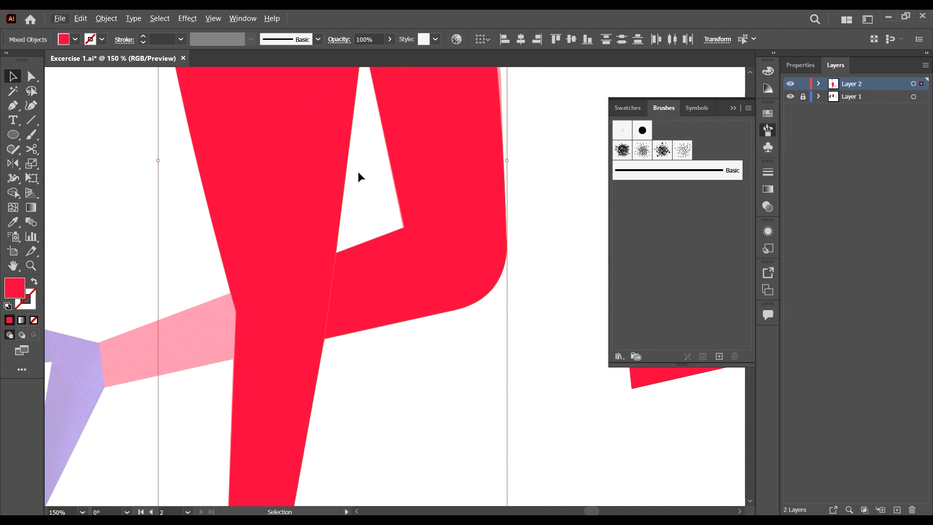
pyautogui.scroll(-1, 358, 176)
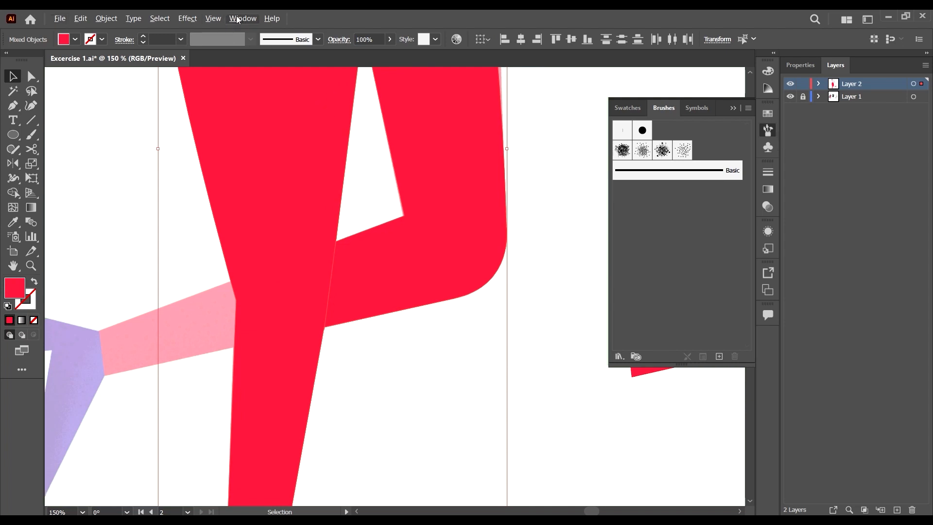
pyautogui.click(243, 18)
pyautogui.click(292, 392)
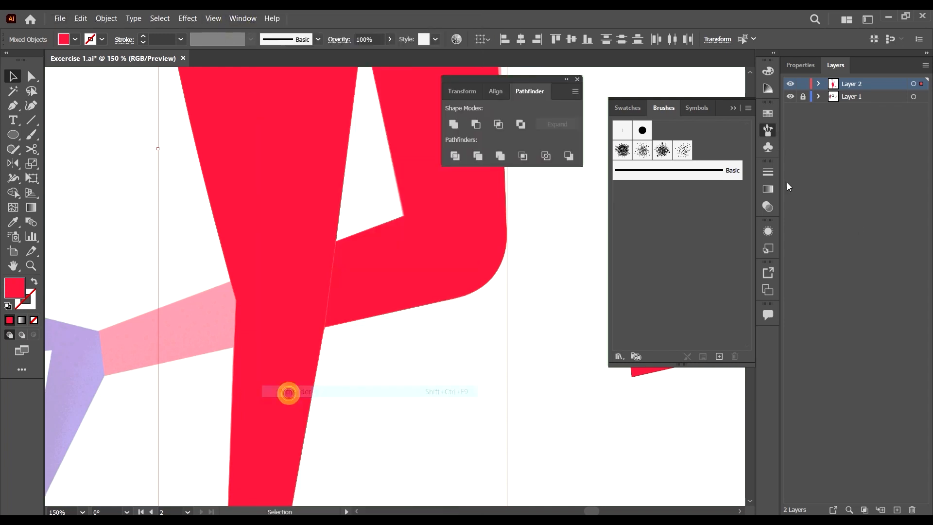
pyautogui.click(455, 157)
# Step: Try to move the anchor at the lower corner of the gap between the legs, and undo the move
pyautogui.press('a')
pyautogui.click(412, 352)
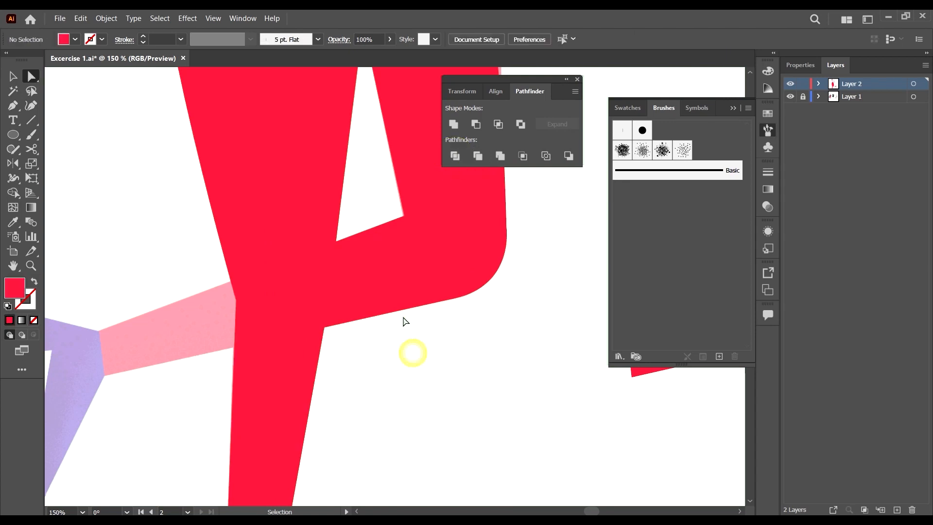
pyautogui.click(400, 266)
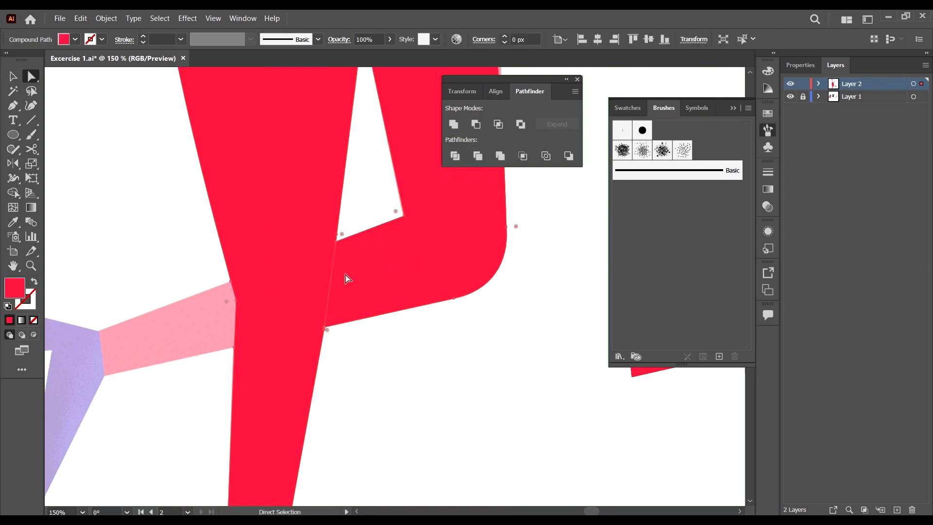
pyautogui.scroll(3, 346, 278)
pyautogui.rightClick(366, 289)
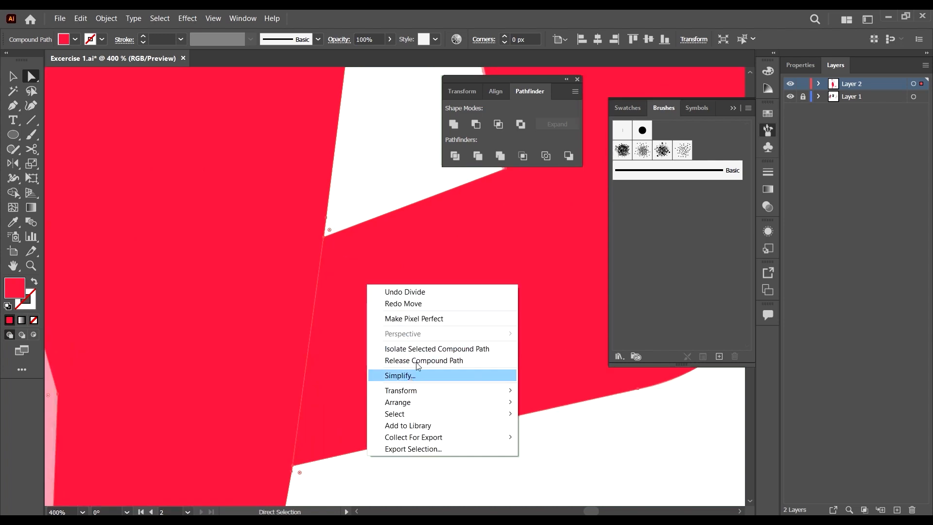
pyautogui.click(382, 219)
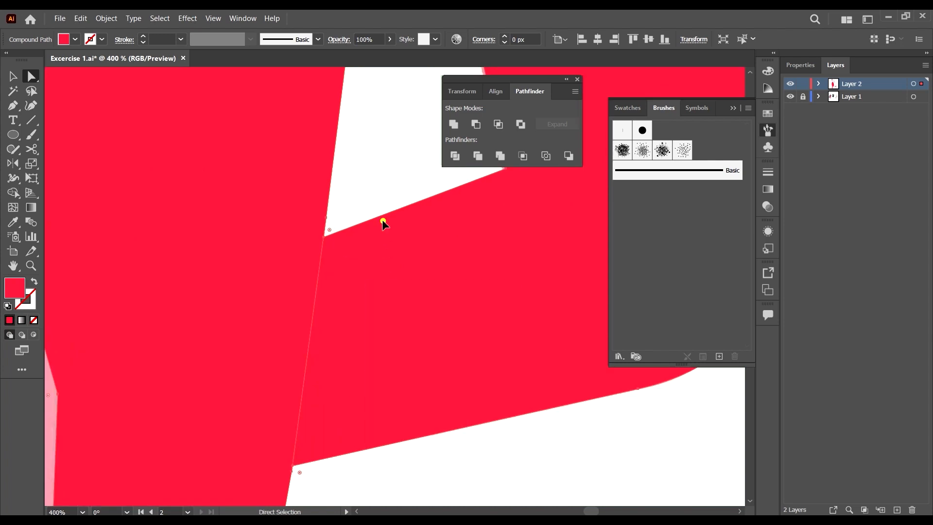
pyautogui.click(324, 237)
pyautogui.click(326, 217)
pyautogui.moveTo(324, 236); pyautogui.dragTo(333, 192)
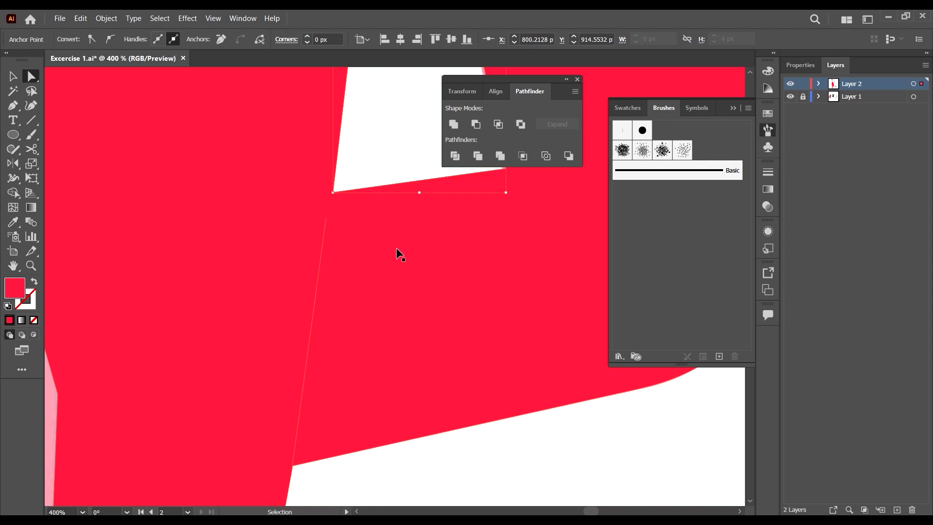
pyautogui.hotkey('ctrl', 'z')
# Step: Pull the dividing line's upper anchor away from the leg and delete the stray line
pyautogui.click(372, 195)
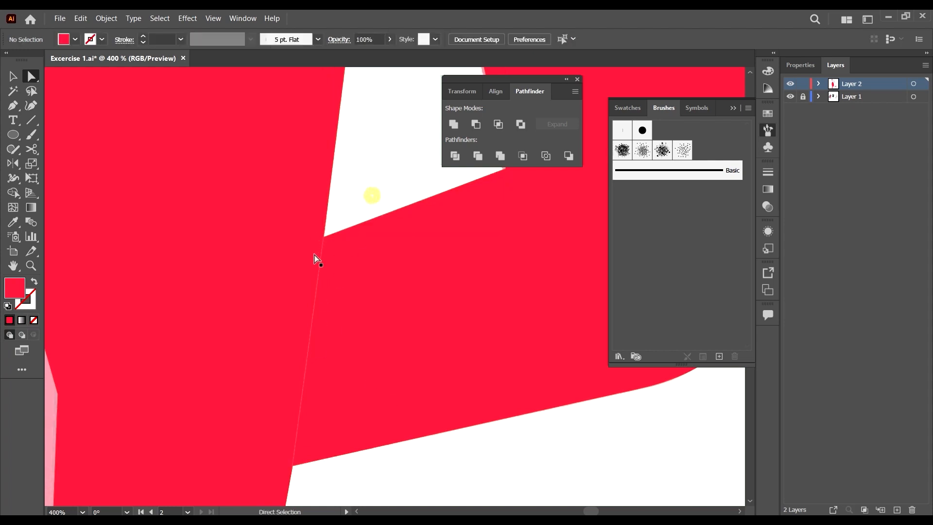
pyautogui.click(323, 254)
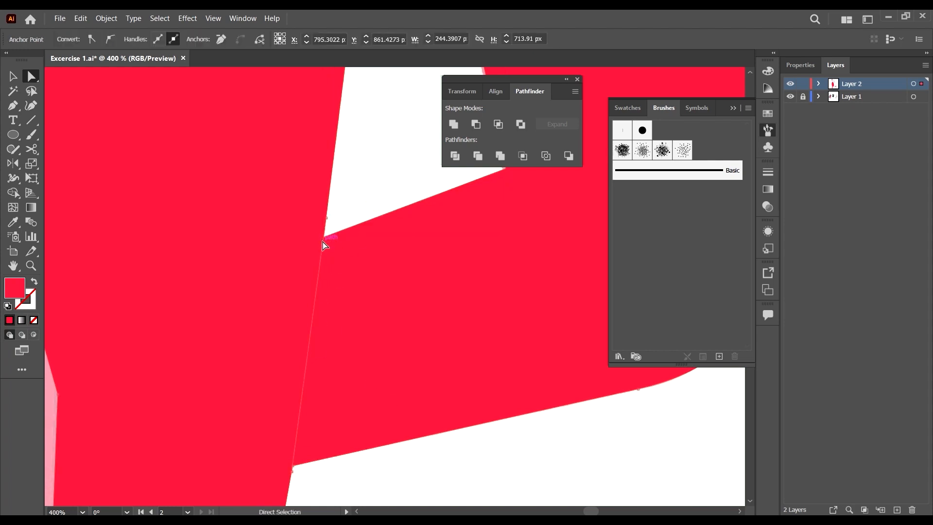
pyautogui.moveTo(328, 221); pyautogui.dragTo(356, 474)
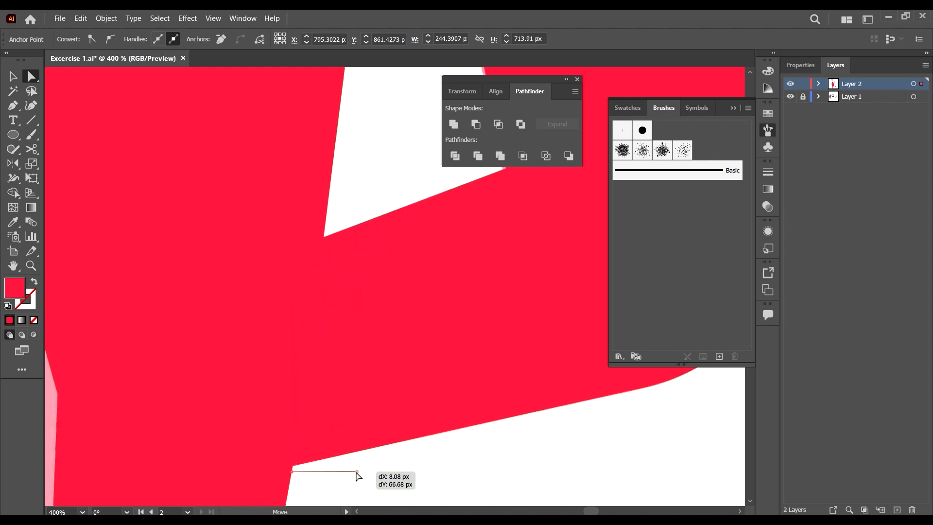
pyautogui.scroll(-2, 394, 417)
pyautogui.press('Delete')
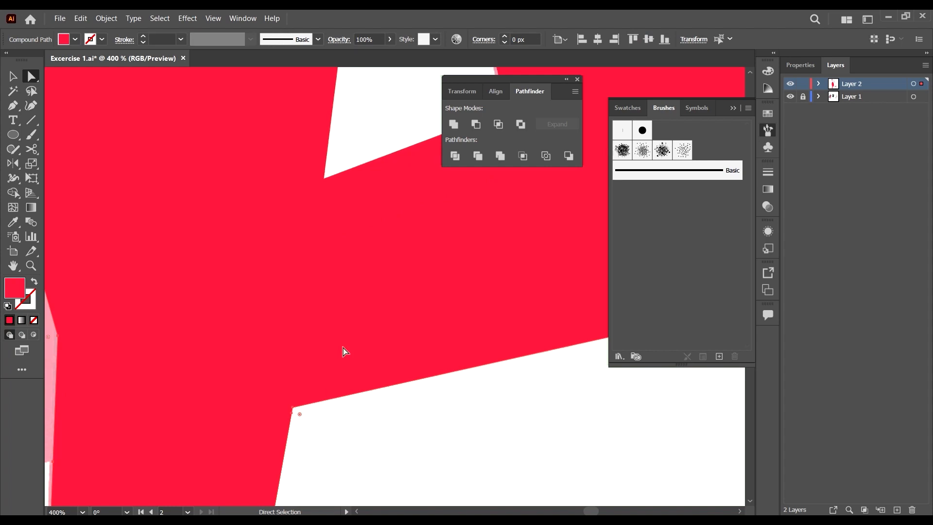
pyautogui.scroll(-2, 341, 226)
pyautogui.scroll(2, 328, 240)
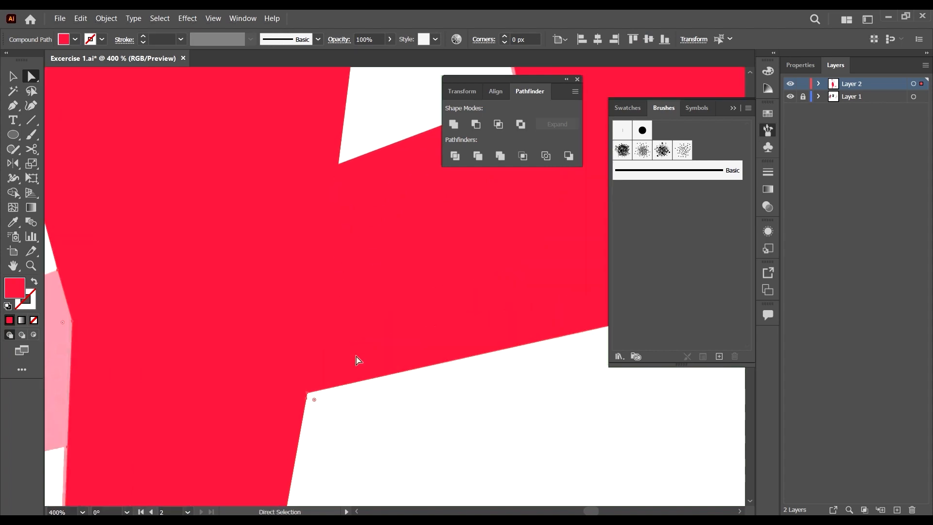
pyautogui.click(343, 364)
pyautogui.click(386, 393)
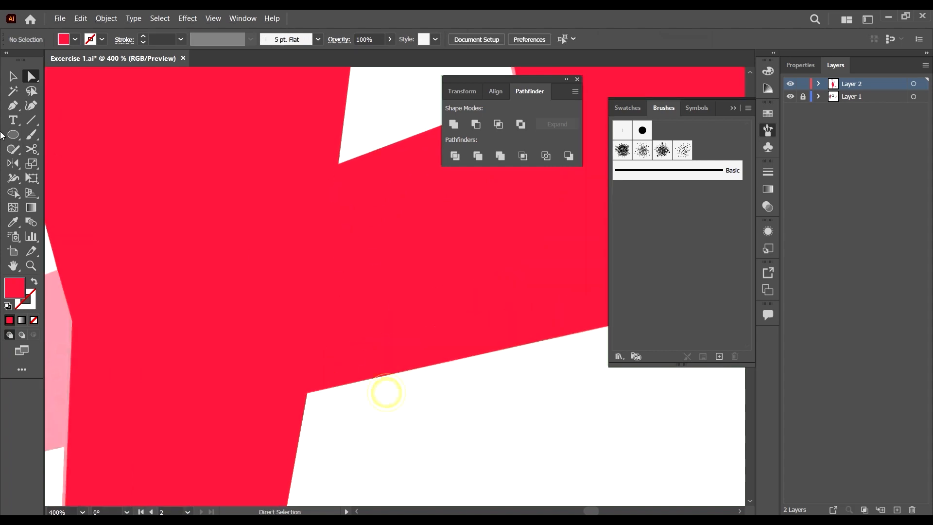
# Step: Draw a new slanted Pen line across the raised calf, extending past both its edges just beside the standing leg
pyautogui.click(15, 108)
pyautogui.click(370, 119)
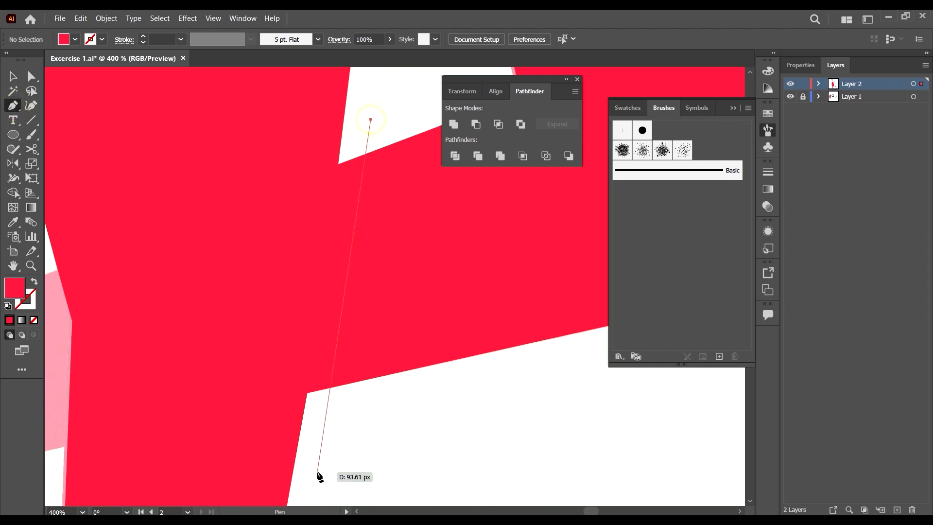
pyautogui.click(320, 461)
pyautogui.press('v')
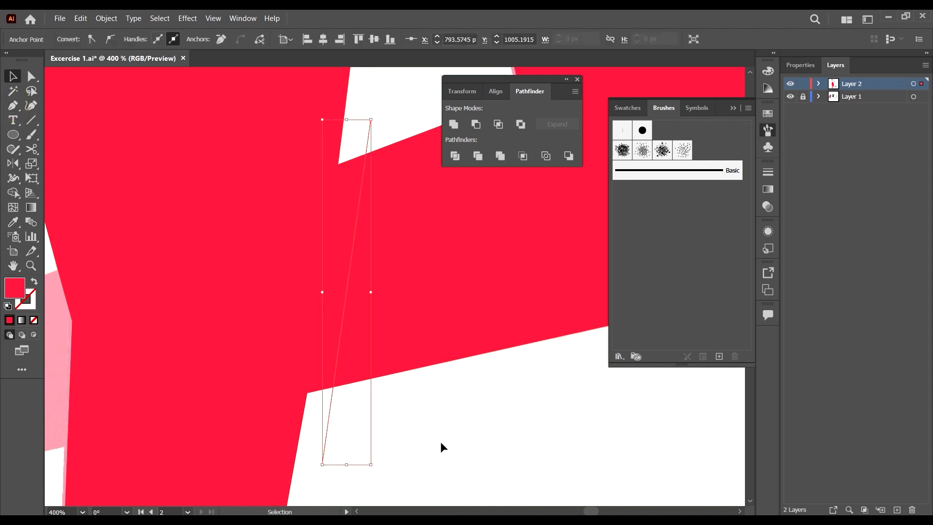
# Step: Select the trousers with the new slanted line and split them with the Pathfinder's Divide operation
pyautogui.click(438, 421)
pyautogui.moveTo(438, 417); pyautogui.dragTo(322, 306)
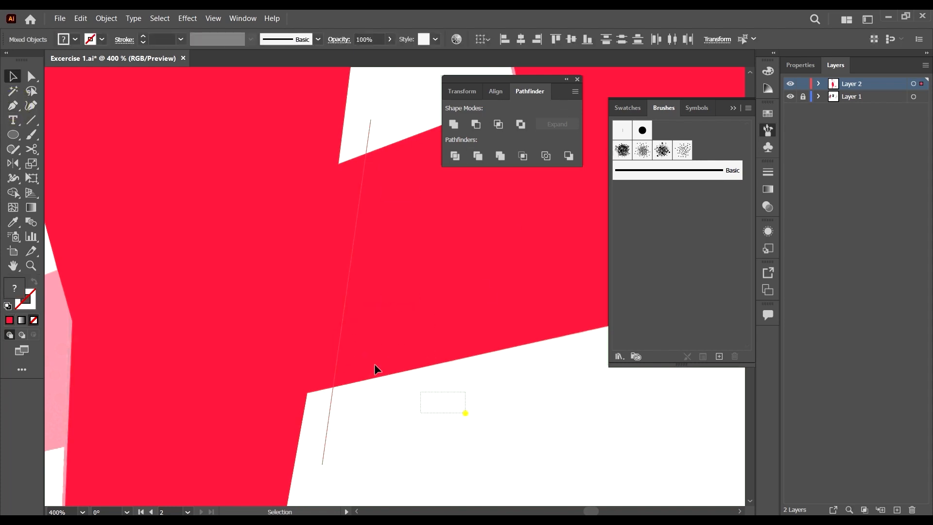
pyautogui.moveTo(374, 364); pyautogui.dragTo(306, 358)
pyautogui.scroll(-5, 362, 253)
pyautogui.scroll(4, 333, 239)
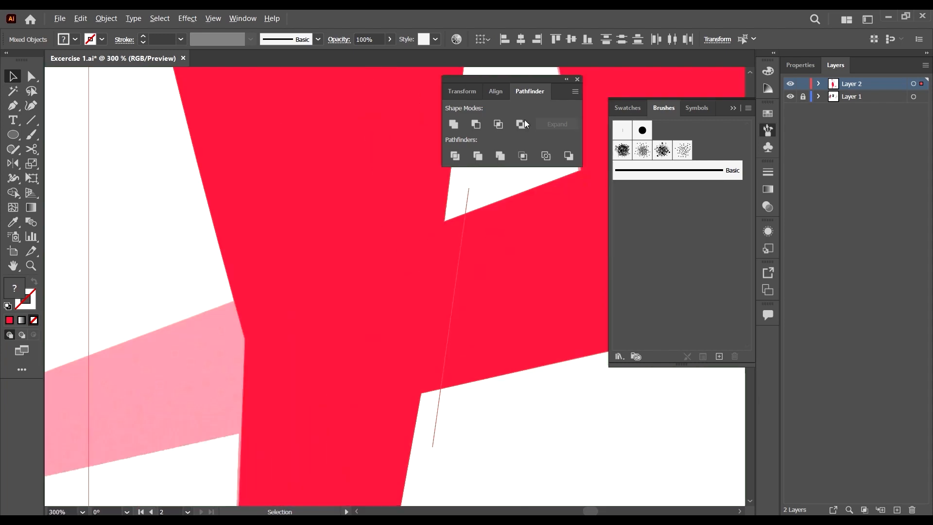
pyautogui.click(455, 155)
pyautogui.click(533, 435)
# Step: Try to delete the upper anchors of the dividing line between the raised calf and the standing leg
pyautogui.press('a')
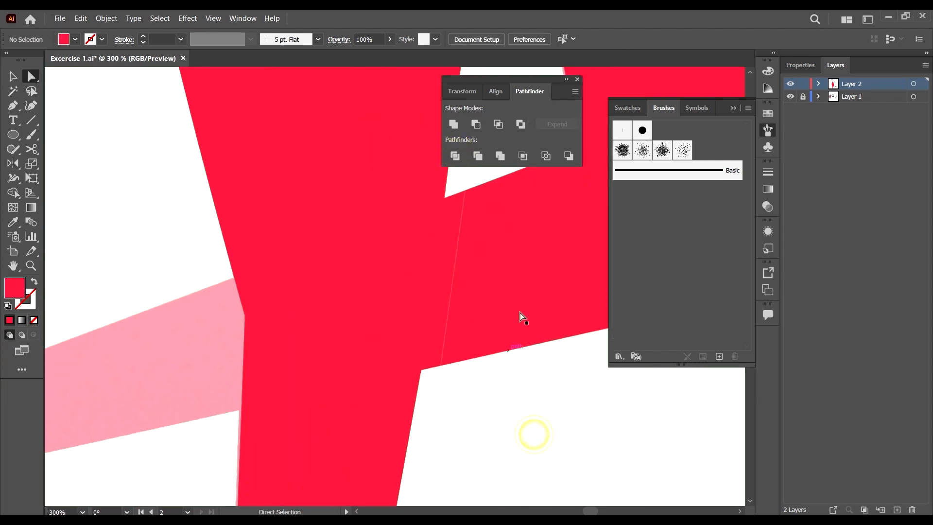
pyautogui.click(520, 298)
pyautogui.hscroll(3, 520, 297)
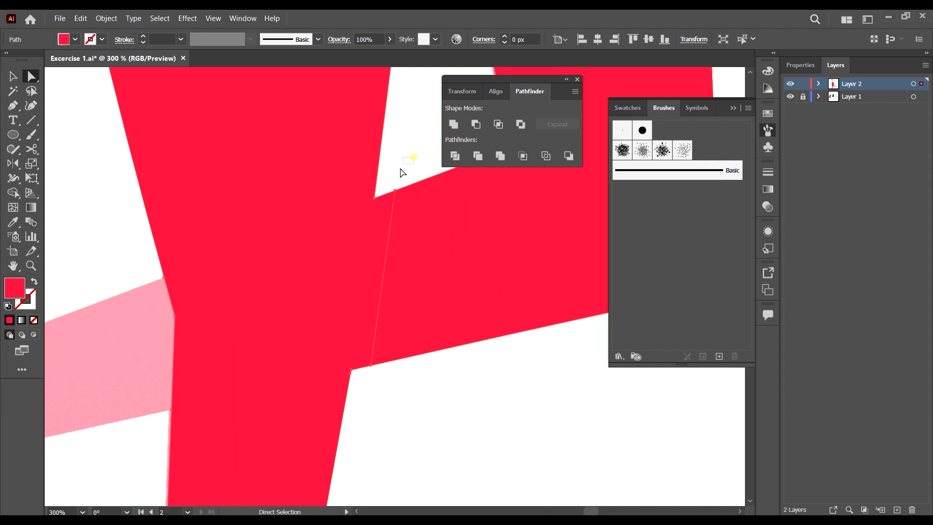
pyautogui.moveTo(401, 168); pyautogui.dragTo(387, 184)
pyautogui.press('Delete')
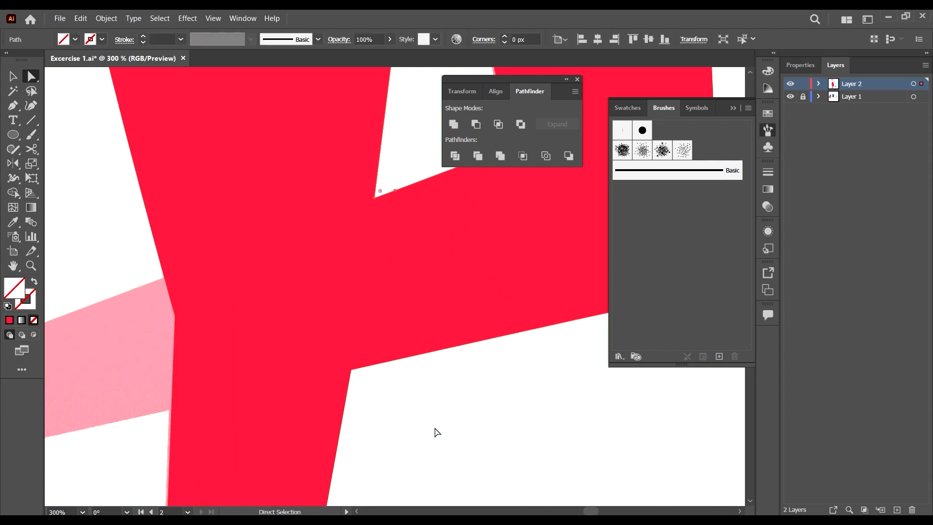
pyautogui.moveTo(394, 426); pyautogui.dragTo(360, 380)
pyautogui.click(404, 291)
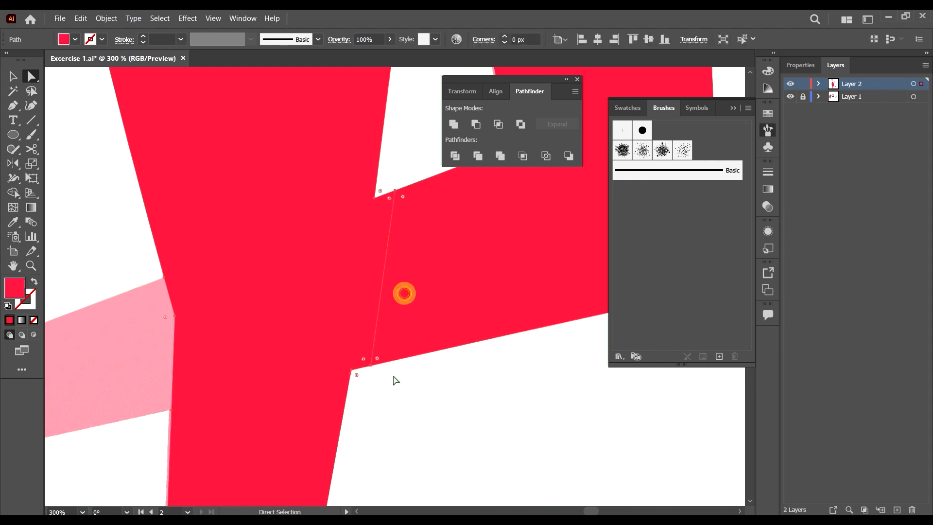
pyautogui.click(383, 381)
pyautogui.click(432, 258)
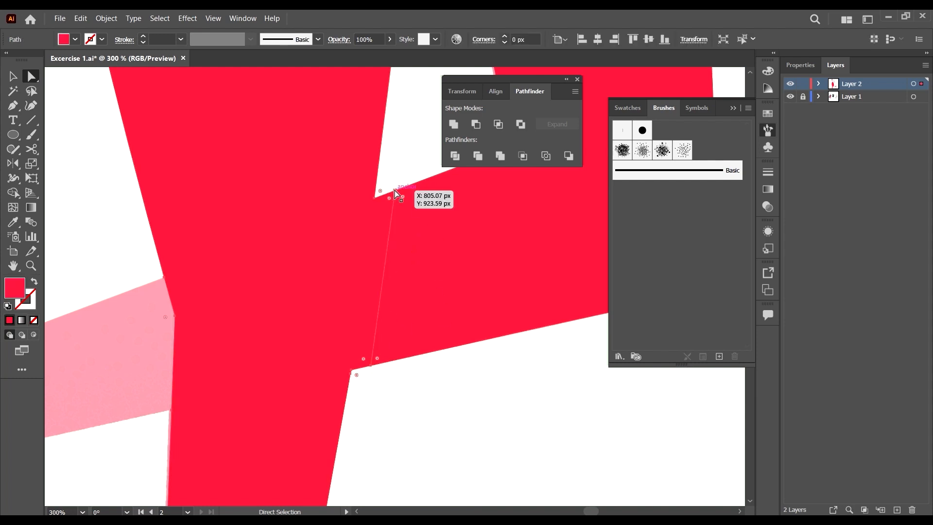
# Step: Draw a second slanted Pen line across the raised leg, from just above its upper edge to below the standing leg's corner
pyautogui.click(13, 105)
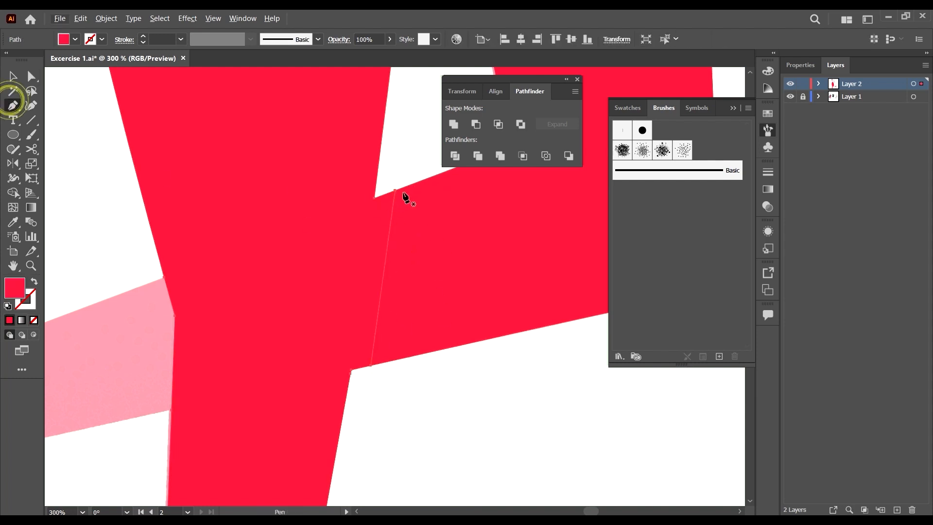
pyautogui.click(388, 176)
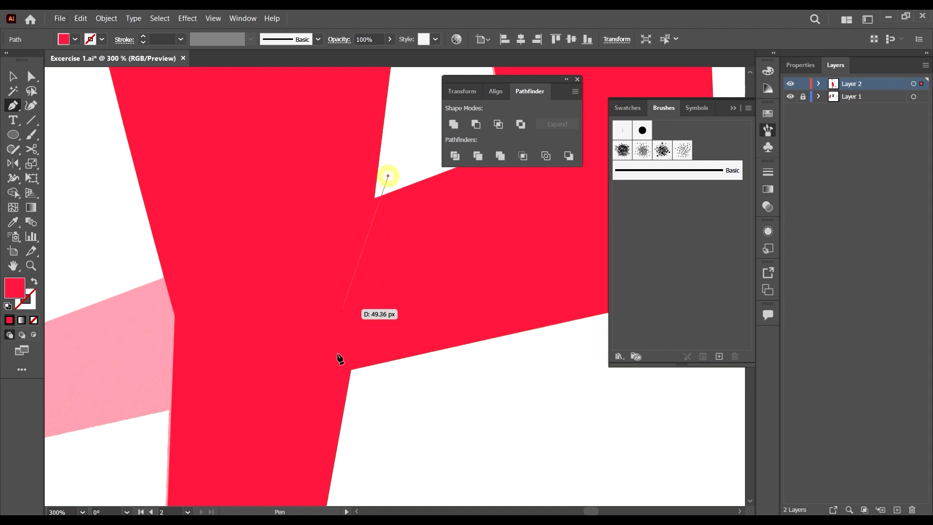
pyautogui.click(355, 413)
# Step: Split the trousers along the new line with the Pathfinder's Divide operation and delete the narrow strip between the two cuts
pyautogui.press('v')
pyautogui.moveTo(396, 374); pyautogui.dragTo(421, 400)
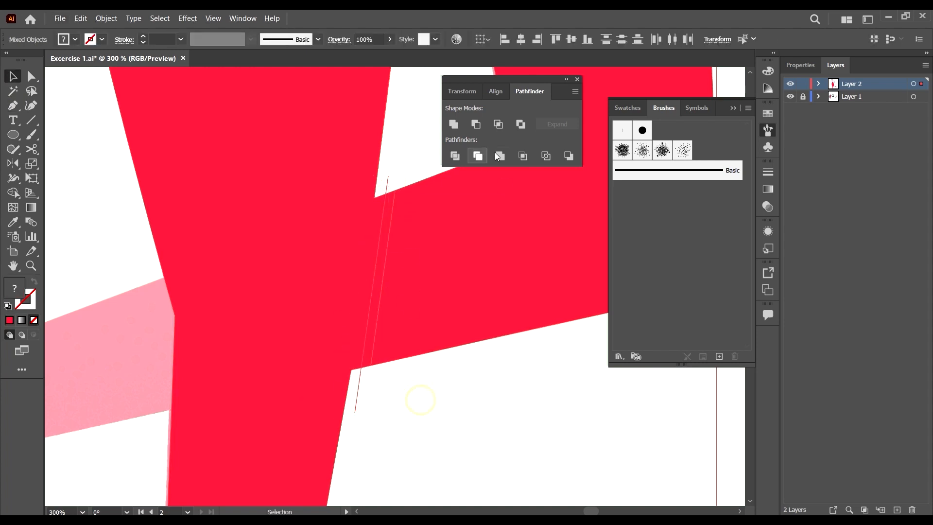
pyautogui.click(456, 155)
pyautogui.click(447, 387)
pyautogui.click(380, 254)
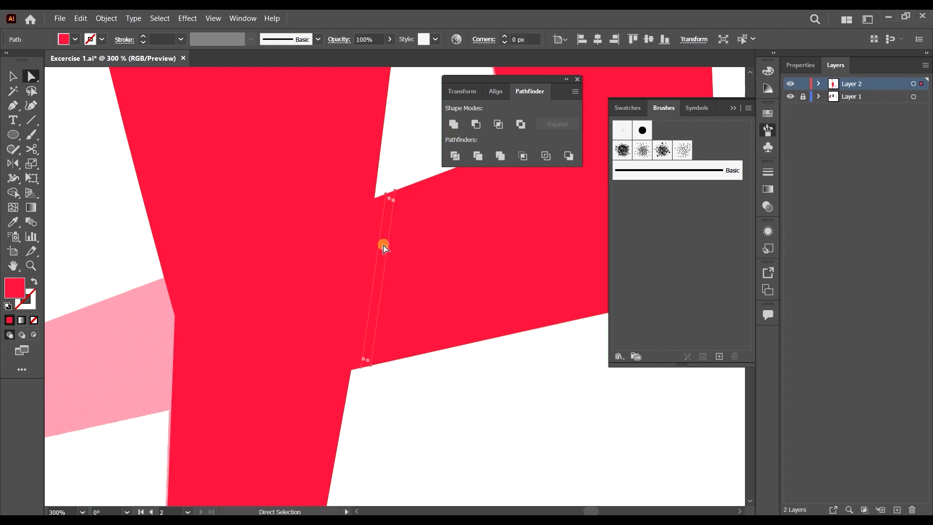
pyautogui.press('Delete')
# Step: Delete the two leftover cut anchors on the standing leg so its edge runs straight between the inner corners
pyautogui.scroll(3, 389, 183)
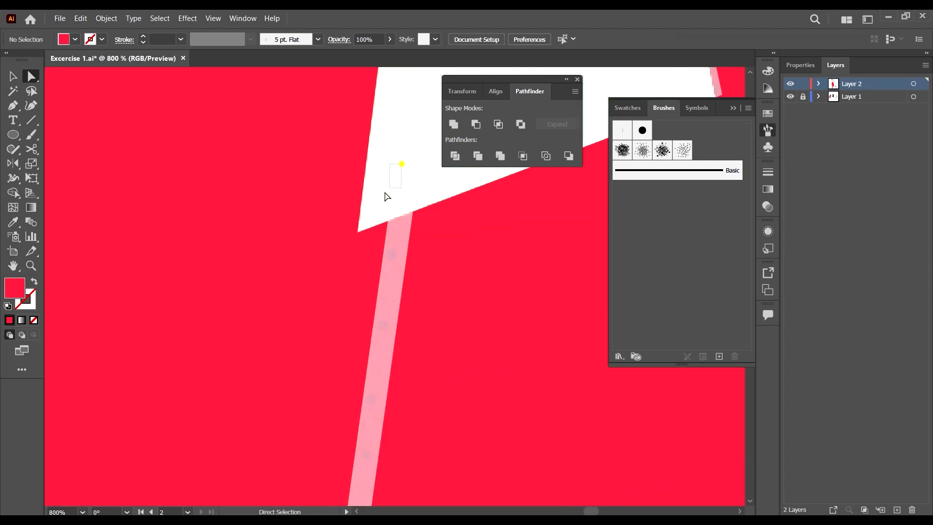
pyautogui.moveTo(385, 193); pyautogui.dragTo(387, 195)
pyautogui.click(435, 241)
pyautogui.scroll(-6, 423, 277)
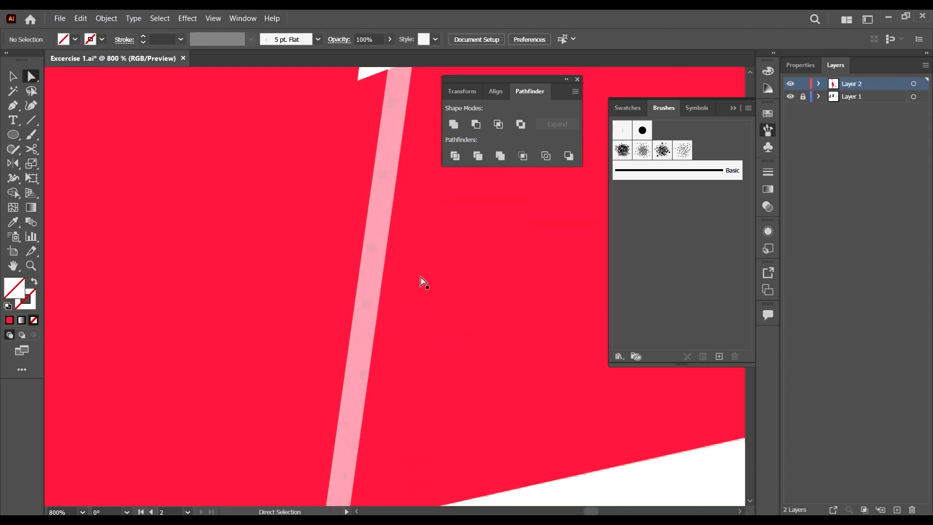
pyautogui.click(319, 406)
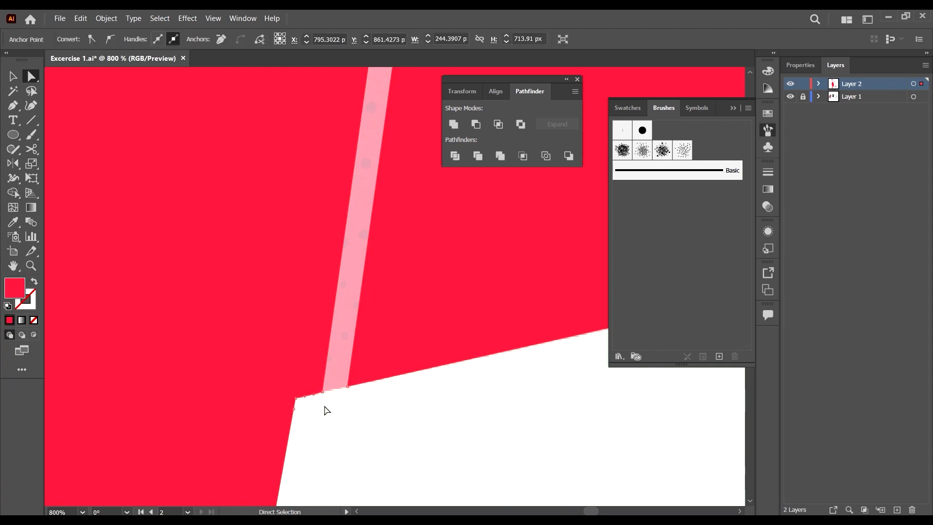
pyautogui.click(324, 408)
pyautogui.scroll(-3, 329, 410)
pyautogui.scroll(1, 330, 412)
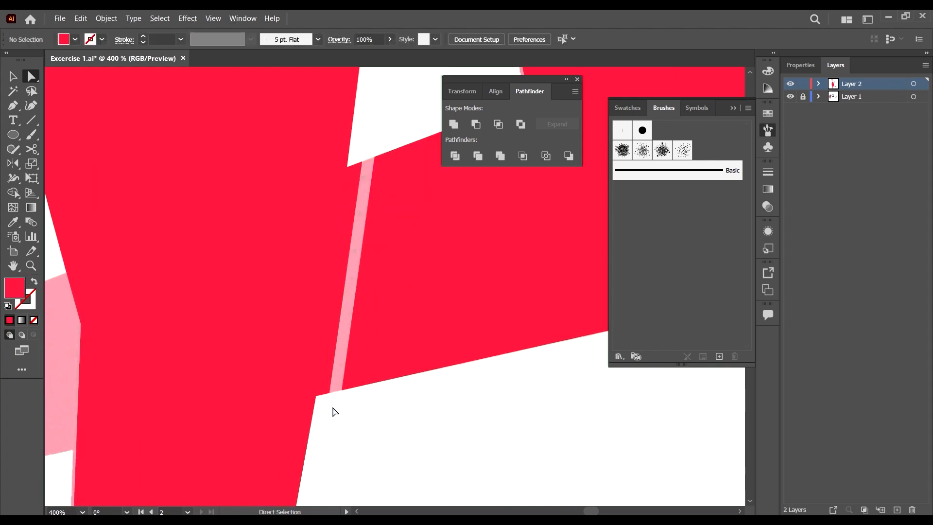
pyautogui.moveTo(323, 380); pyautogui.dragTo(320, 381)
pyautogui.press('Delete')
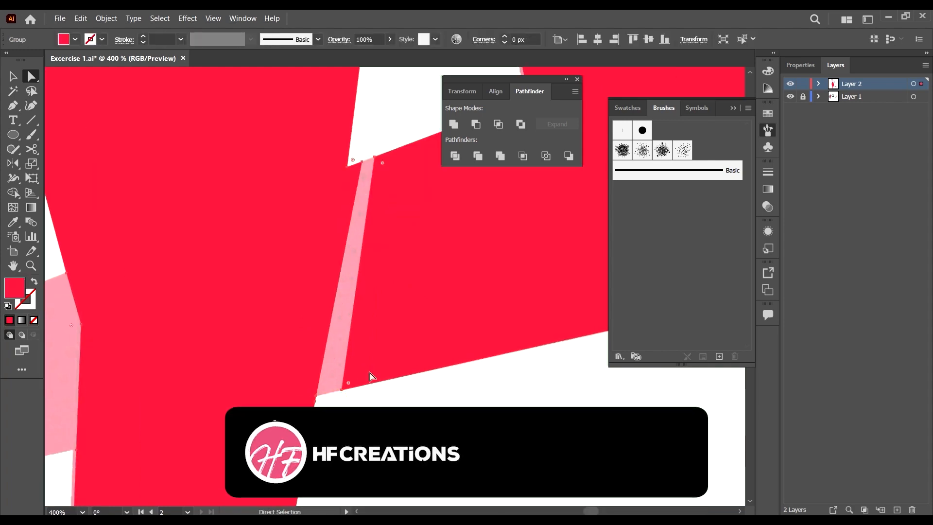
pyautogui.moveTo(365, 151); pyautogui.dragTo(358, 165)
pyautogui.press('Delete')
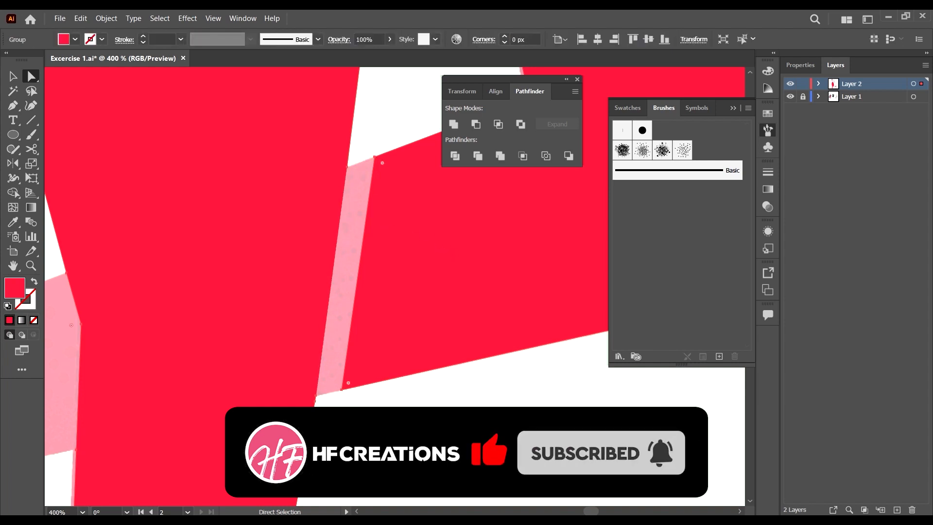
# Step: Move the lower cut corner of the bent-knee piece onto the standing leg's lower inner corner
pyautogui.scroll(3, 321, 384)
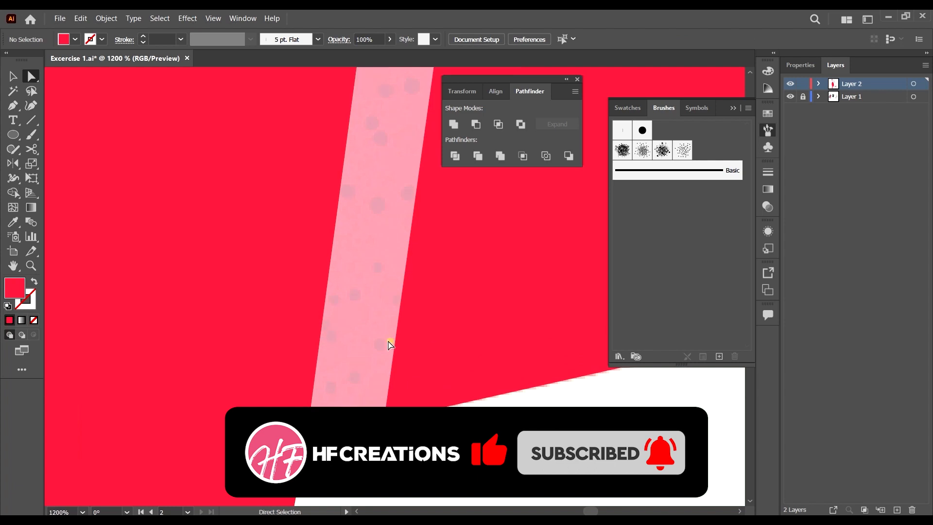
pyautogui.scroll(1, 355, 323)
pyautogui.moveTo(456, 427); pyautogui.dragTo(314, 334)
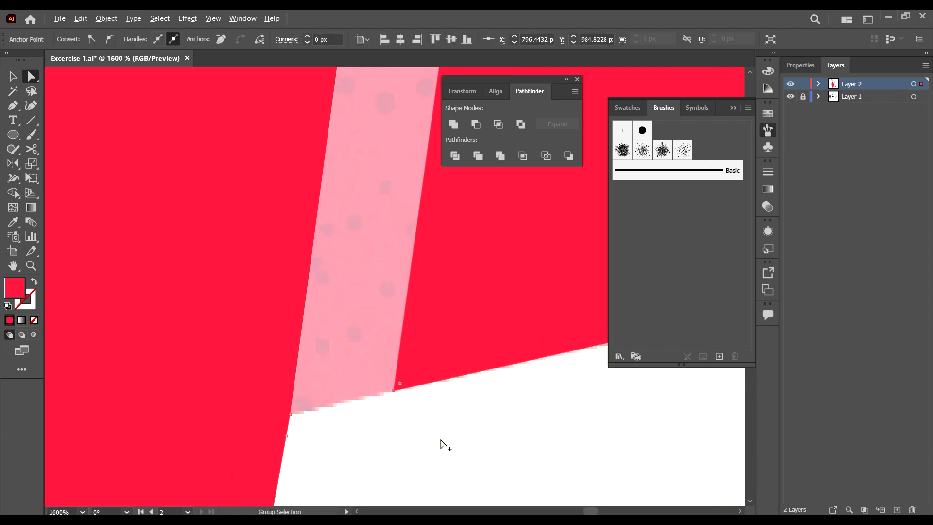
pyautogui.moveTo(398, 385); pyautogui.dragTo(242, 419)
pyautogui.scroll(1, 398, 387)
pyautogui.moveTo(249, 399); pyautogui.dragTo(302, 388)
pyautogui.scroll(-5, 302, 387)
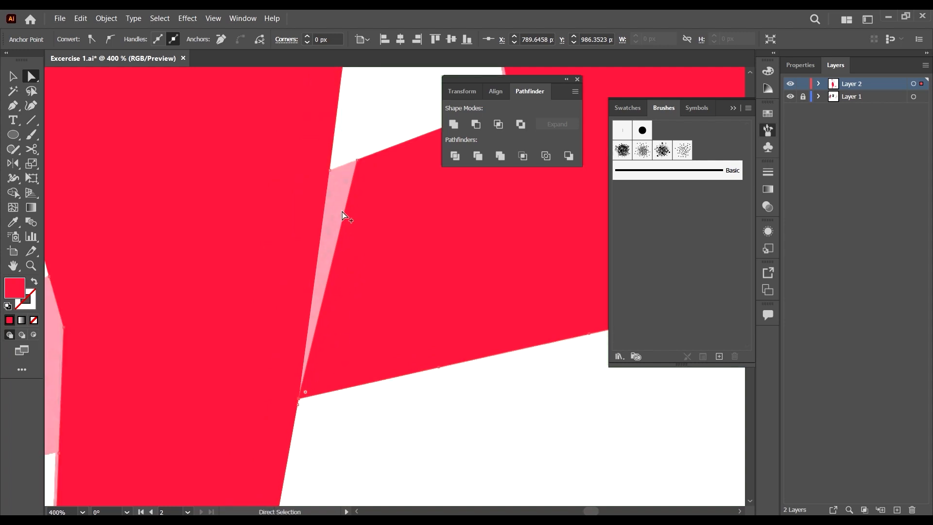
# Step: Move the upper cut corner of the bent-knee piece onto the standing leg's upper inner corner and close the Pathfinder panel
pyautogui.scroll(3, 345, 126)
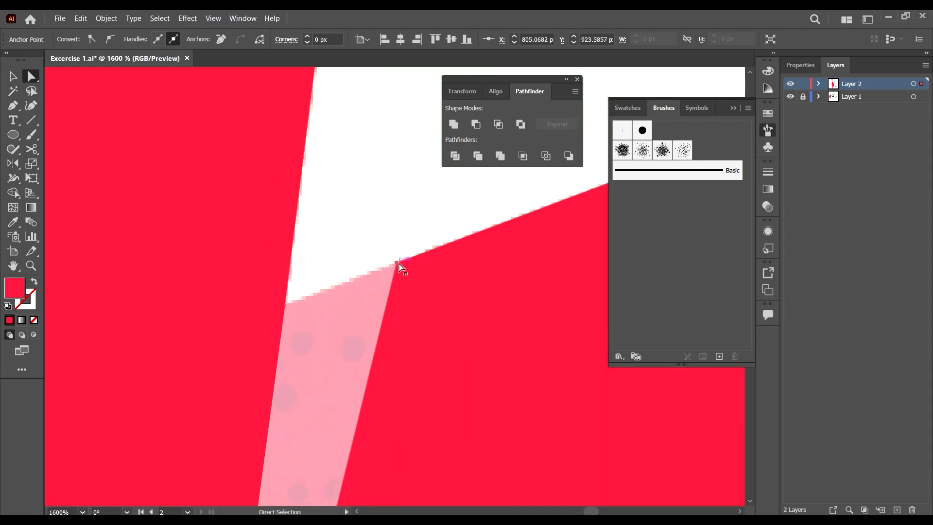
pyautogui.moveTo(400, 266); pyautogui.dragTo(294, 284)
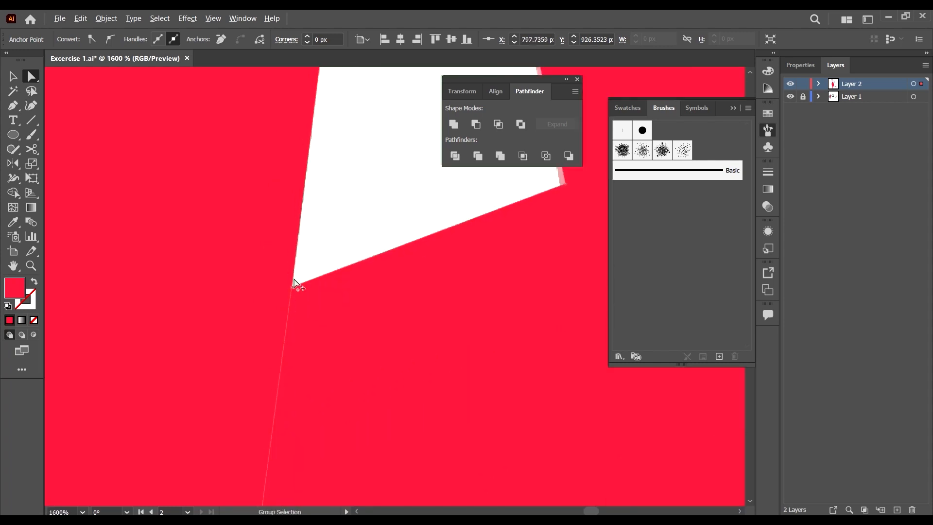
pyautogui.scroll(-10, 329, 275)
pyautogui.click(449, 334)
pyautogui.click(579, 80)
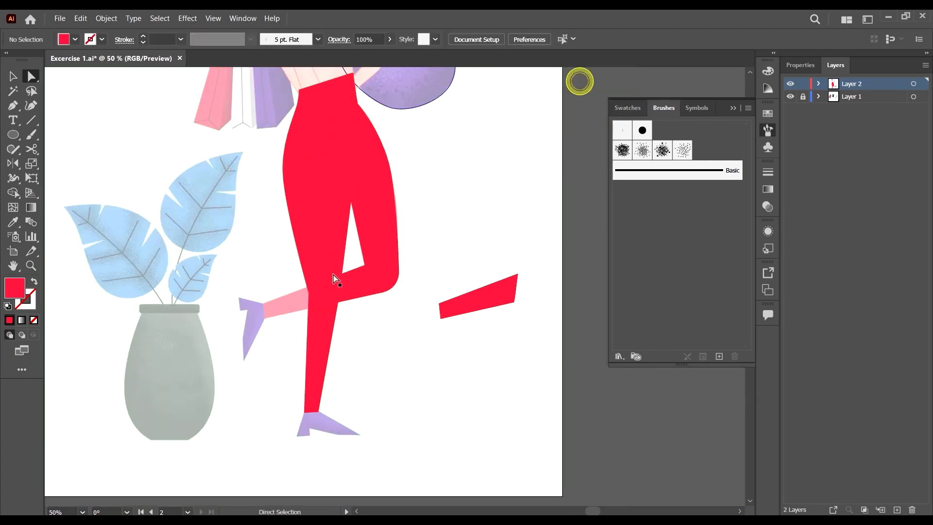
# Step: Move the separate calf piece back into place between the raised shoe and the bent knee, across the standing leg
pyautogui.scroll(-2, 417, 223)
pyautogui.scroll(3, 215, 243)
pyautogui.scroll(-2, 408, 210)
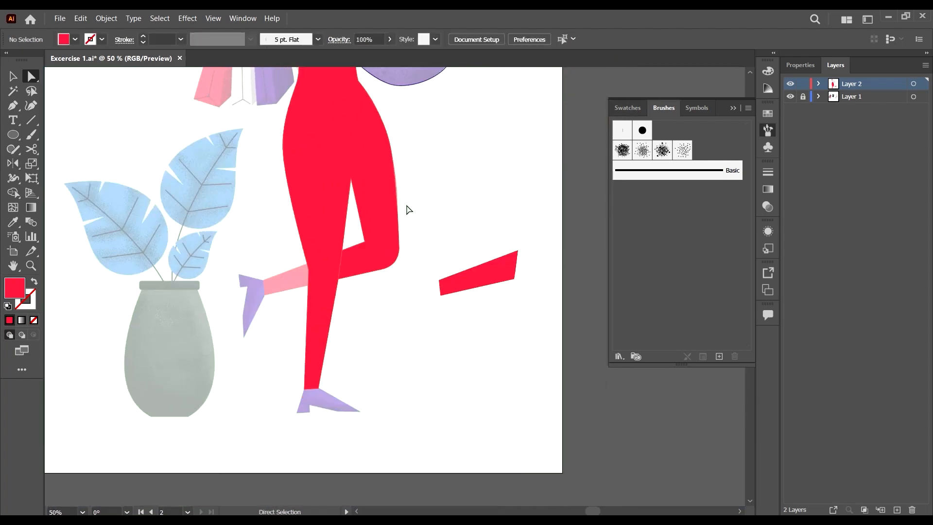
pyautogui.scroll(2, 405, 261)
pyautogui.moveTo(540, 275); pyautogui.dragTo(188, 276)
pyautogui.scroll(6, 95, 292)
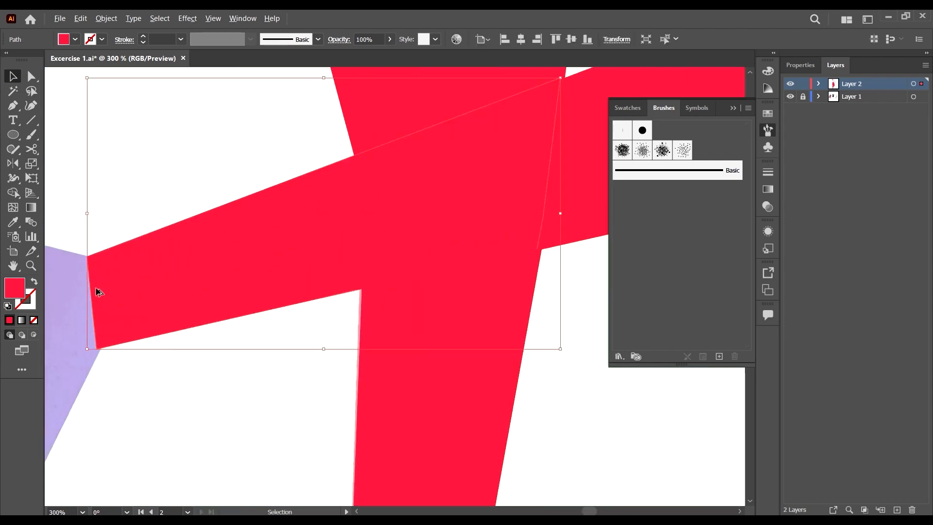
pyautogui.moveTo(162, 340)
pyautogui.mouseDown()
pyautogui.moveTo(188, 312)
pyautogui.moveTo(164, 343)
pyautogui.mouseUp()
pyautogui.scroll(-5, 164, 343)
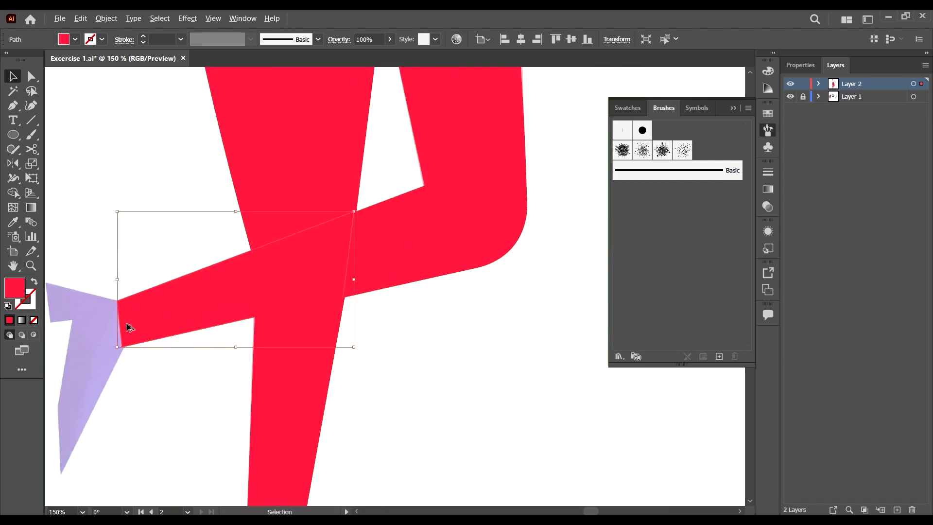
# Step: Send the calf piece to the back so it sits behind the standing leg
pyautogui.rightClick(190, 317)
pyautogui.moveTo(229, 264)
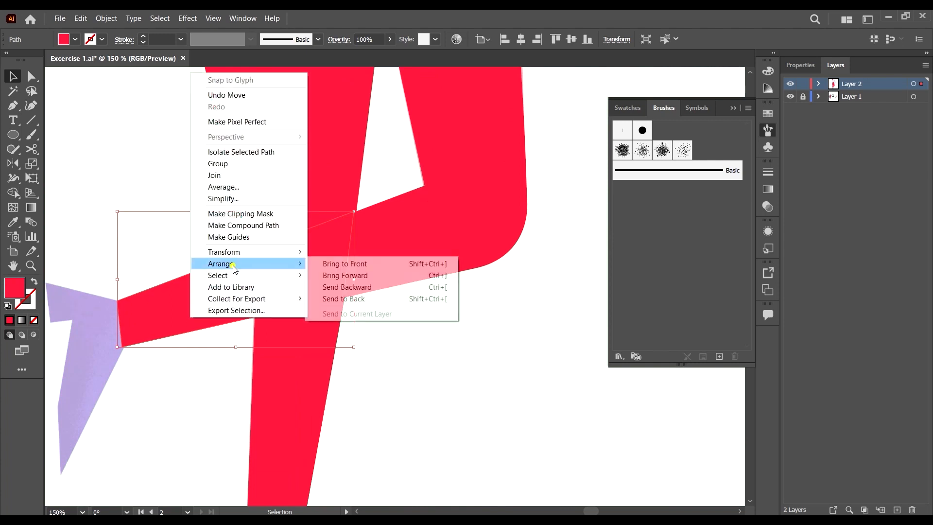
pyautogui.click(345, 299)
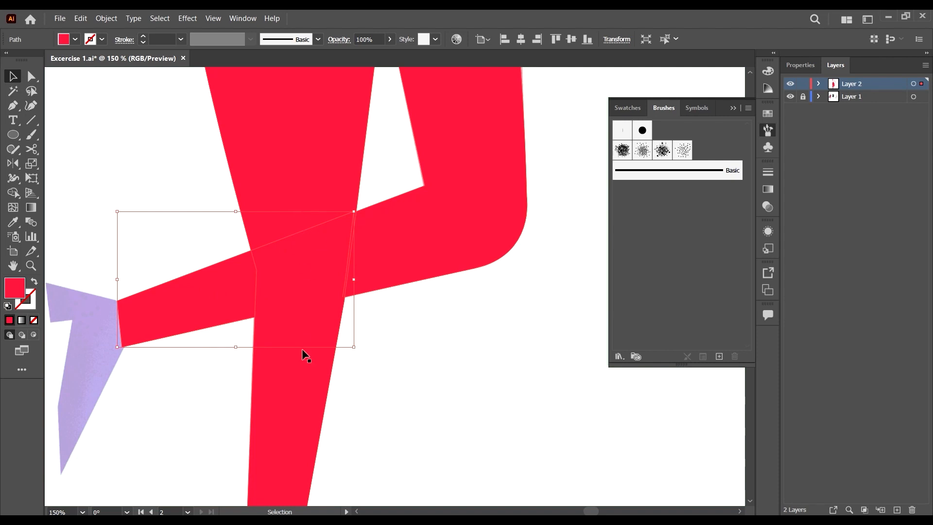
pyautogui.rightClick(227, 299)
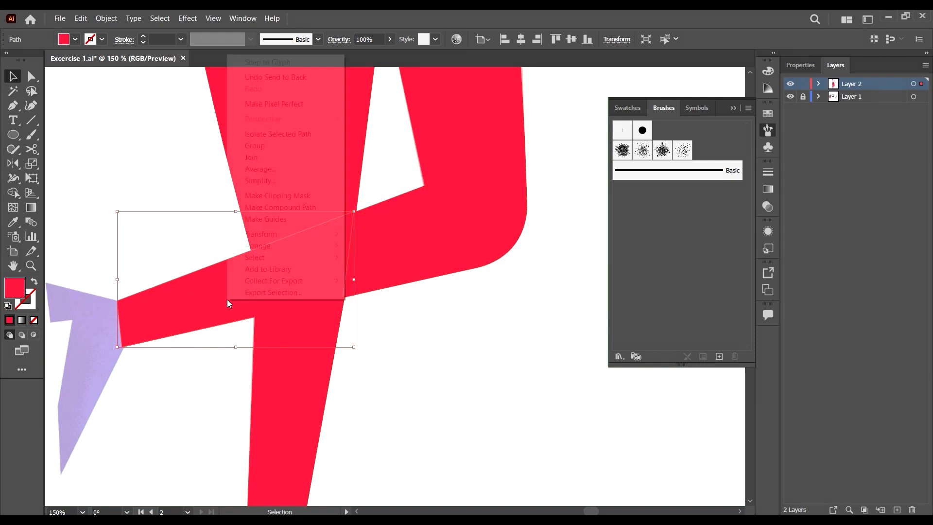
# Step: Isolate the calf piece, pull its two knee-side corners to just inside the standing leg's outer edge, and leave isolation
pyautogui.doubleClick(193, 290)
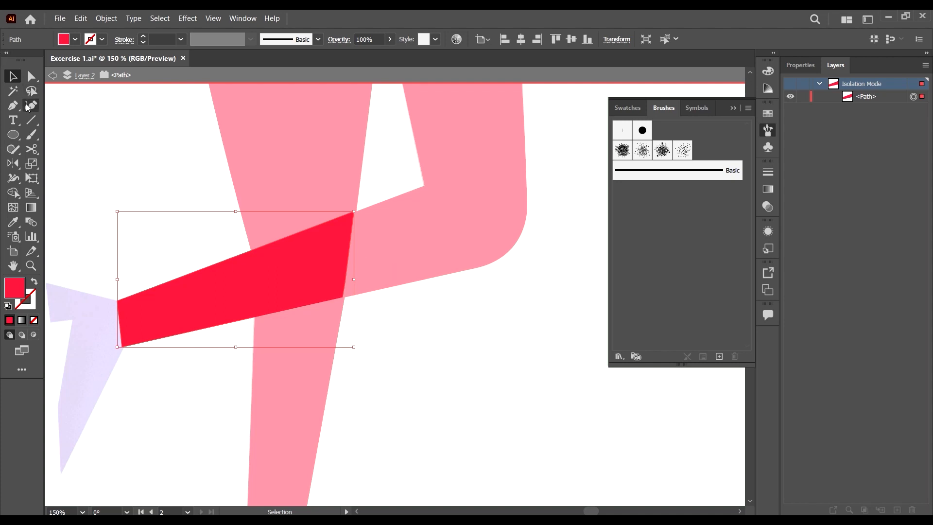
pyautogui.press('a')
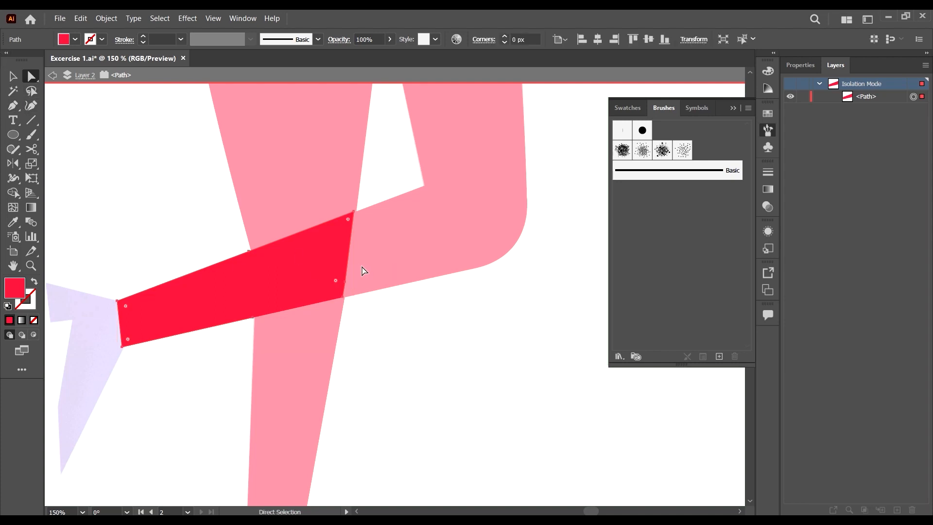
pyautogui.moveTo(312, 160); pyautogui.dragTo(216, 205)
pyautogui.scroll(2, 357, 282)
pyautogui.moveTo(347, 351); pyautogui.dragTo(295, 287)
pyautogui.moveTo(325, 323); pyautogui.dragTo(175, 355)
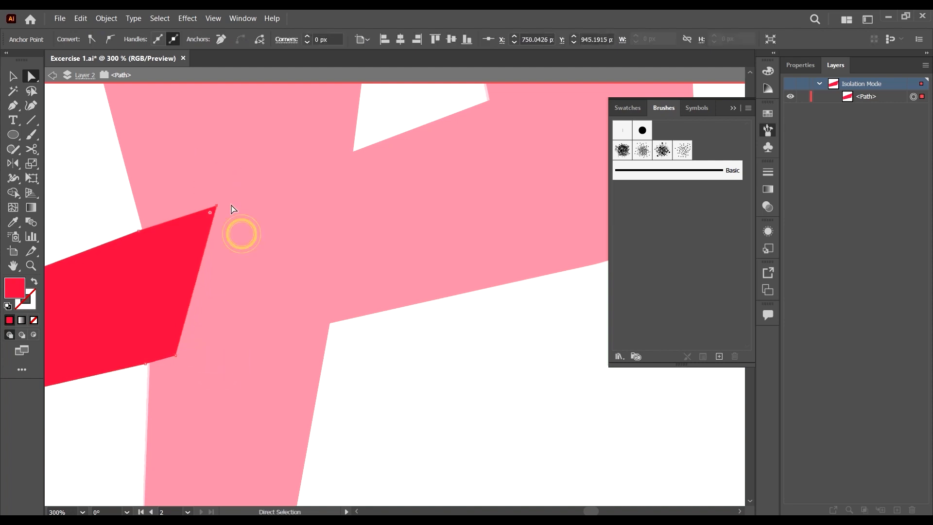
pyautogui.moveTo(217, 206); pyautogui.dragTo(181, 217)
pyautogui.doubleClick(370, 242)
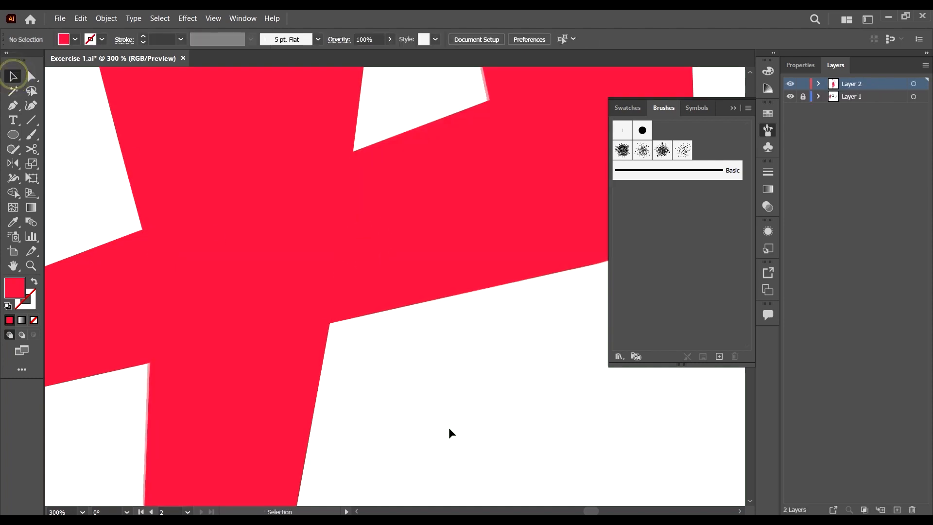
# Step: Select the trousers and the calf piece together and swap their red fill to the stroke
pyautogui.scroll(-5, 299, 229)
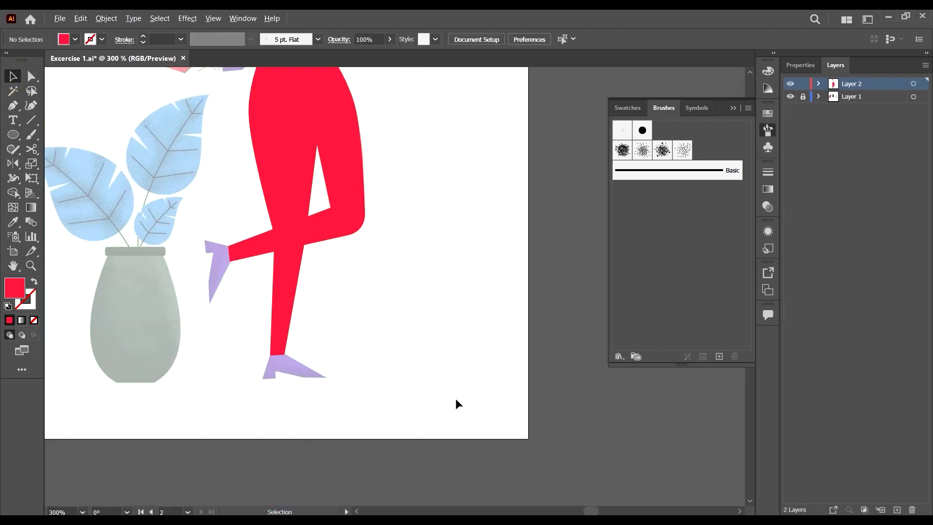
pyautogui.click(266, 246)
pyautogui.click(290, 236)
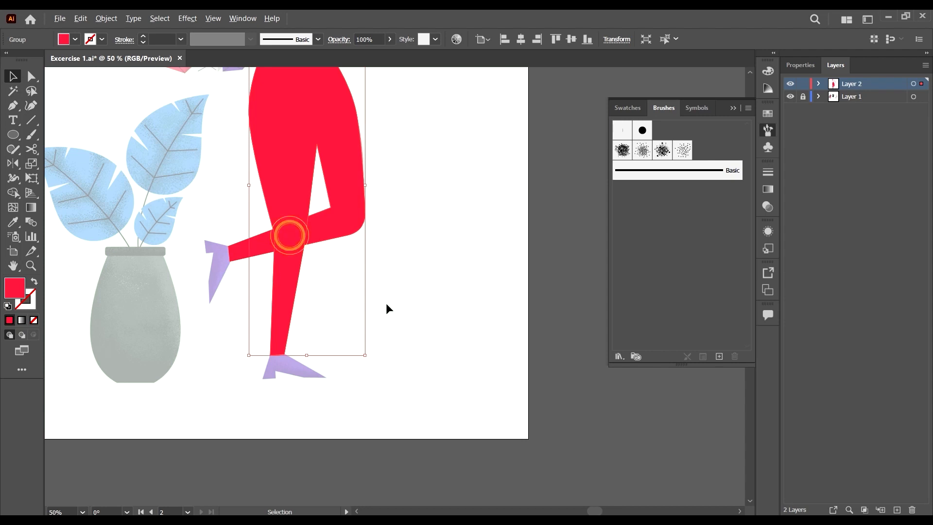
pyautogui.scroll(-3, 310, 225)
pyautogui.scroll(3, 310, 215)
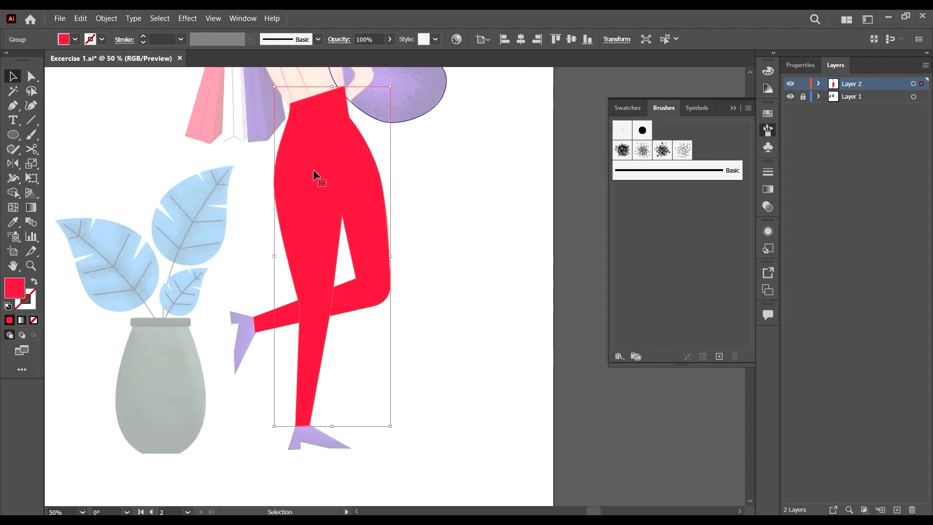
pyautogui.click(313, 170)
pyautogui.keyDown('shift'); pyautogui.click(286, 314); pyautogui.keyUp('shift')
pyautogui.hotkey('shift', 'x')
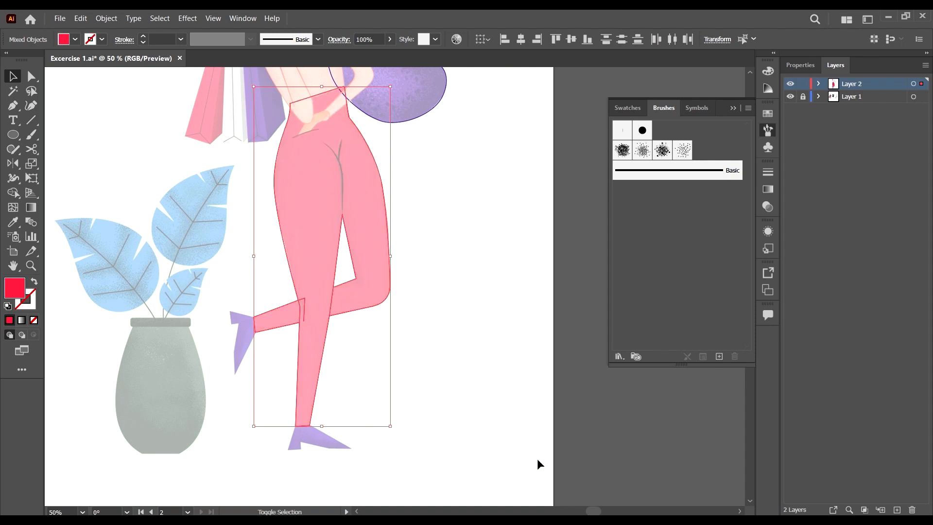
# Step: Close the calf piece by extending its lower edge past the standing leg's outer edge and joining it to the open knee-side end
pyautogui.click(462, 356)
pyautogui.scroll(3, 305, 304)
pyautogui.click(304, 311)
pyautogui.scroll(-1, 228, 379)
pyautogui.click(227, 384)
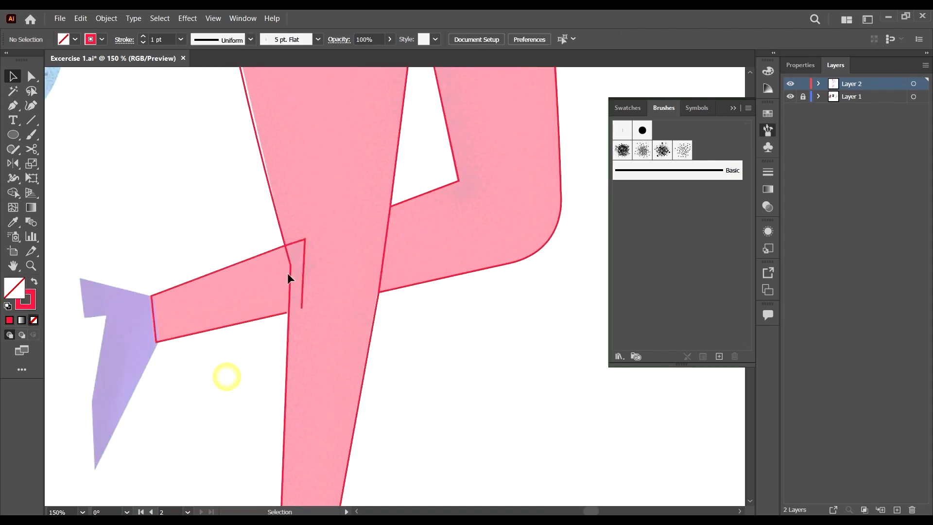
pyautogui.scroll(2, 288, 274)
pyautogui.click(269, 359)
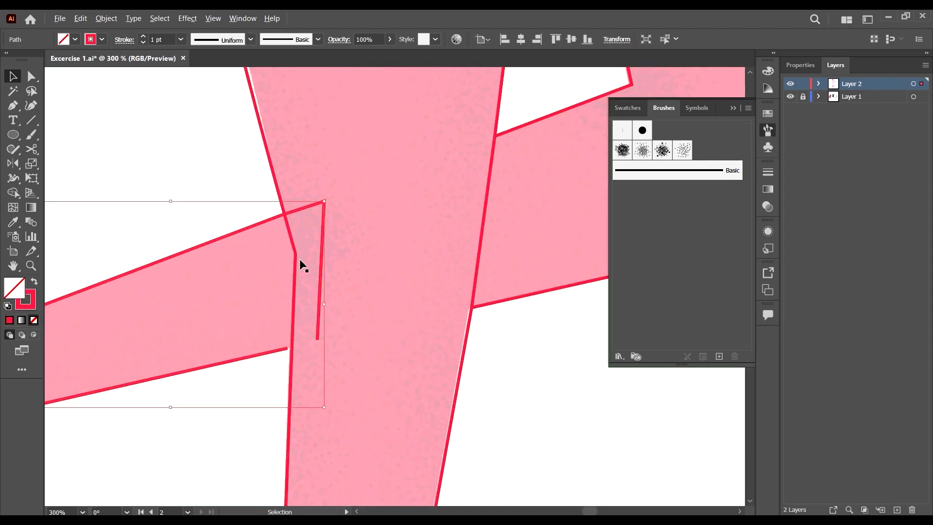
pyautogui.scroll(-3, 299, 265)
pyautogui.scroll(2, 280, 309)
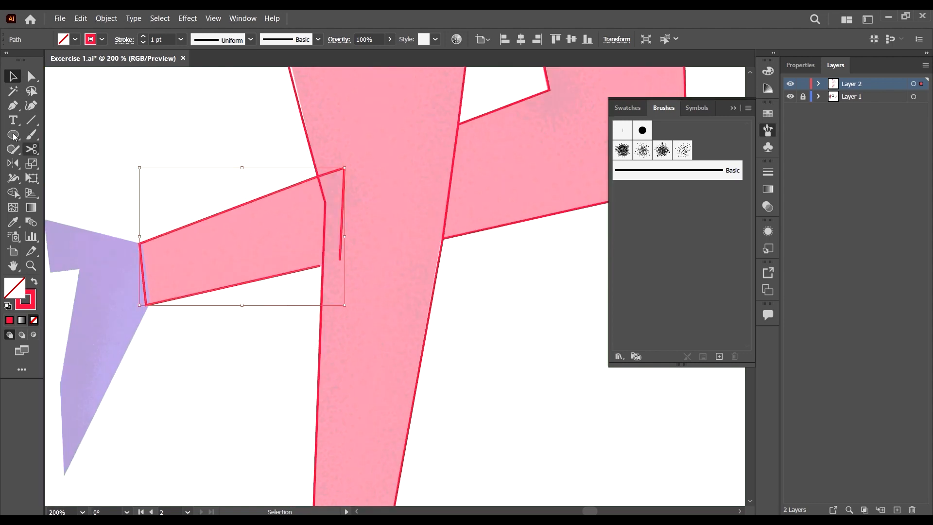
pyautogui.click(13, 105)
pyautogui.scroll(3, 332, 321)
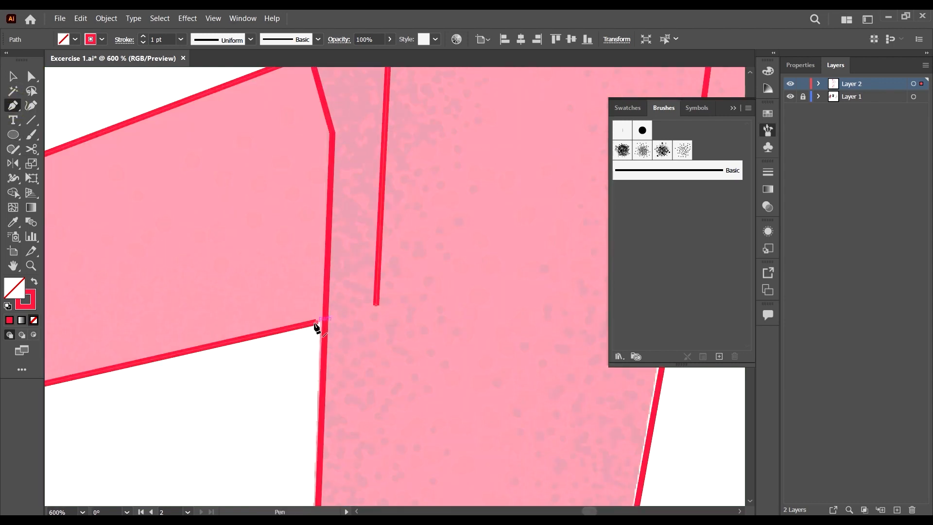
pyautogui.click(317, 323)
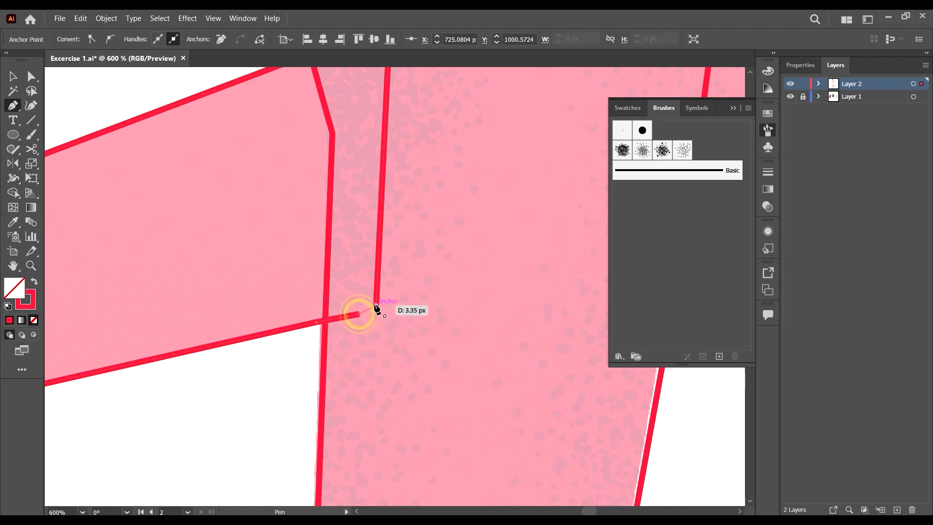
pyautogui.click(376, 304)
pyautogui.hotkey('ctrl', '0')
pyautogui.click(11, 78)
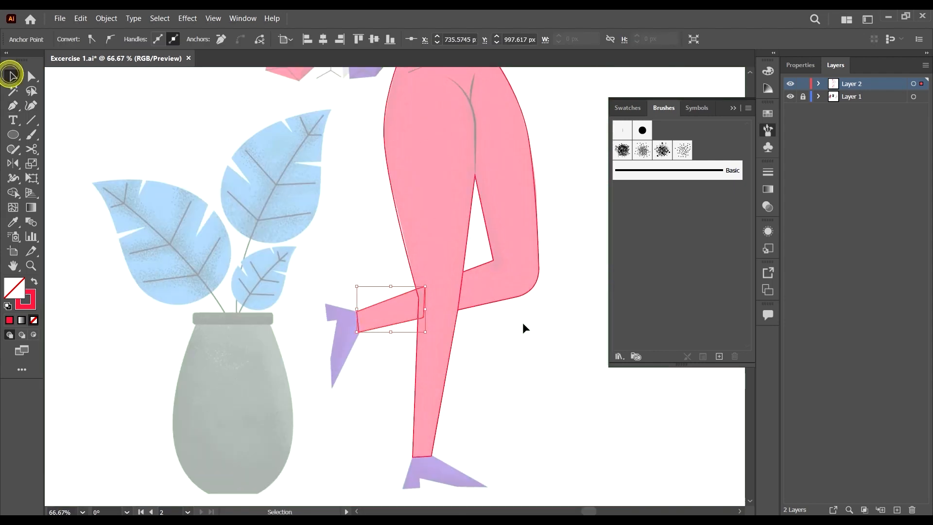
pyautogui.moveTo(514, 334); pyautogui.dragTo(402, 433)
pyautogui.click(486, 380)
# Step: Trace the standing foot's shoe with the Pen tool as a closed straight-edged shape, its ankle edge slightly overlapping the trouser hem
pyautogui.scroll(-3, 482, 352)
pyautogui.scroll(-3, 434, 220)
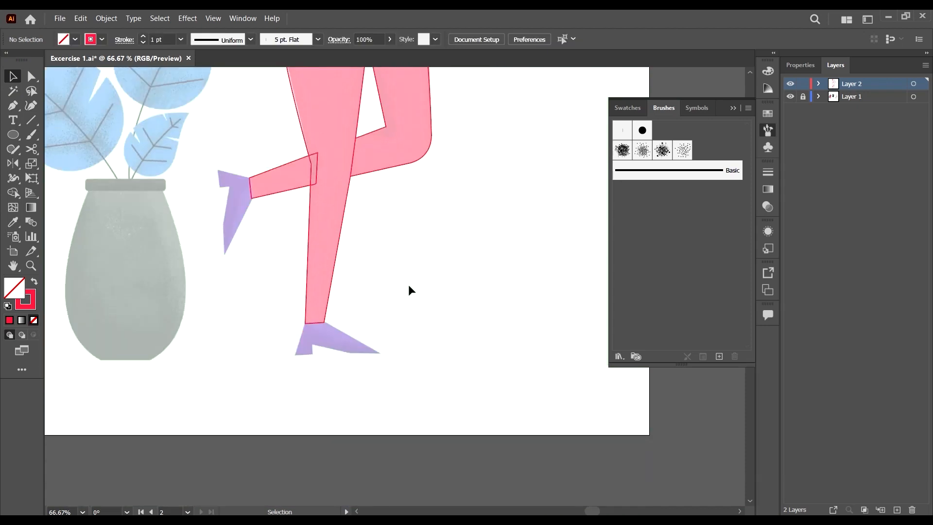
pyautogui.scroll(3, 324, 331)
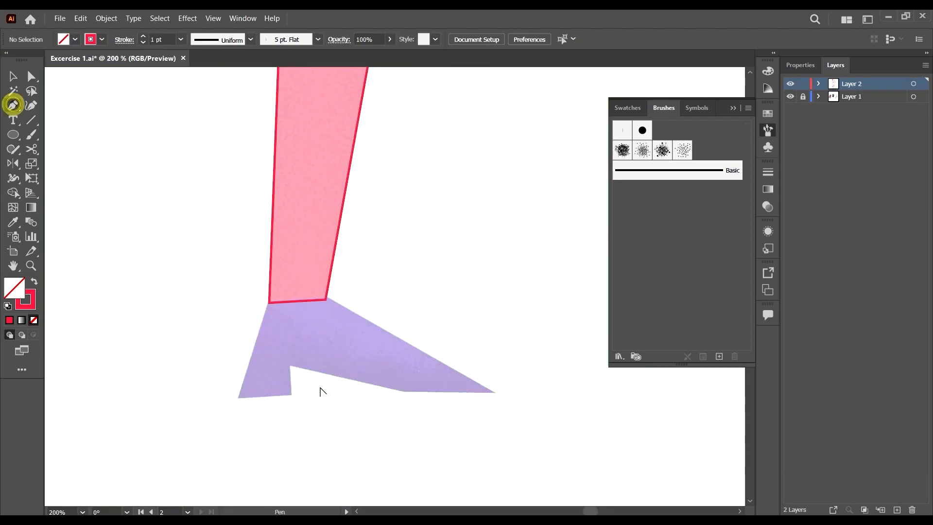
pyautogui.scroll(2, 302, 340)
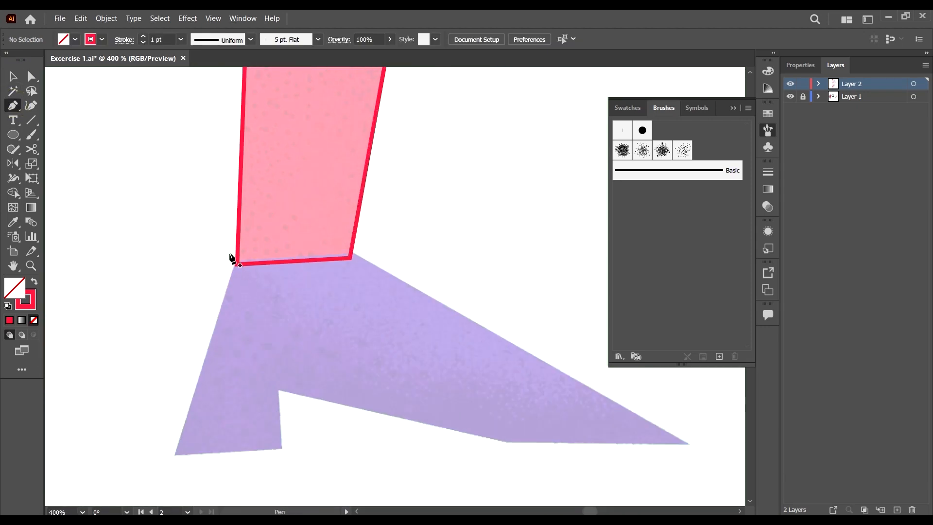
pyautogui.click(174, 456)
pyautogui.click(282, 449)
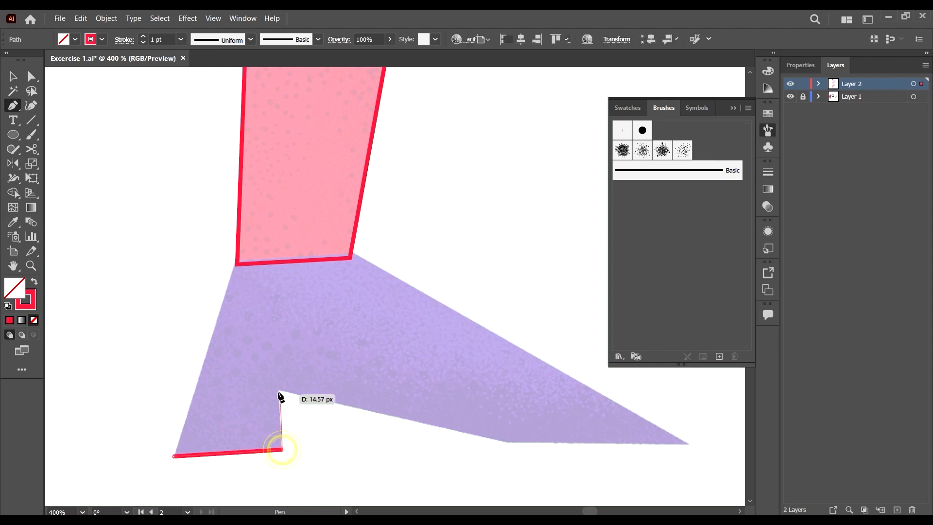
pyautogui.click(277, 390)
pyautogui.click(510, 443)
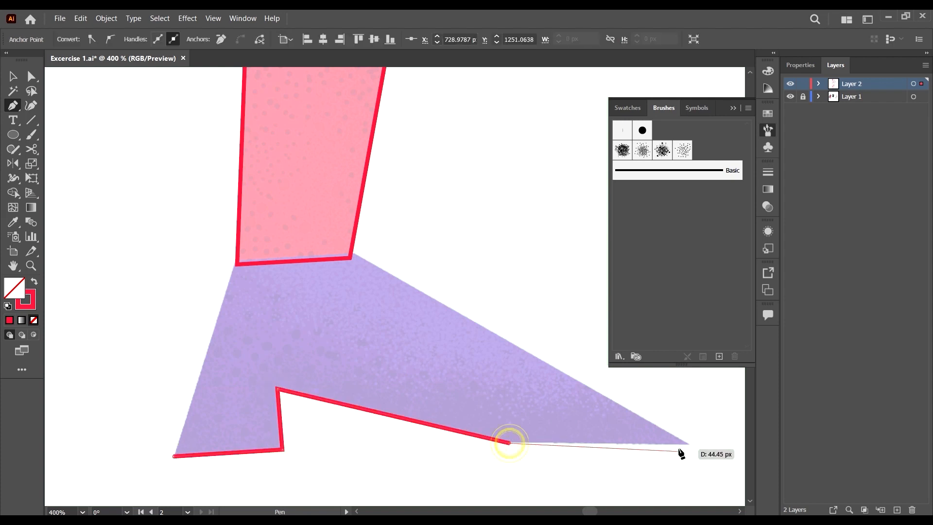
pyautogui.click(691, 443)
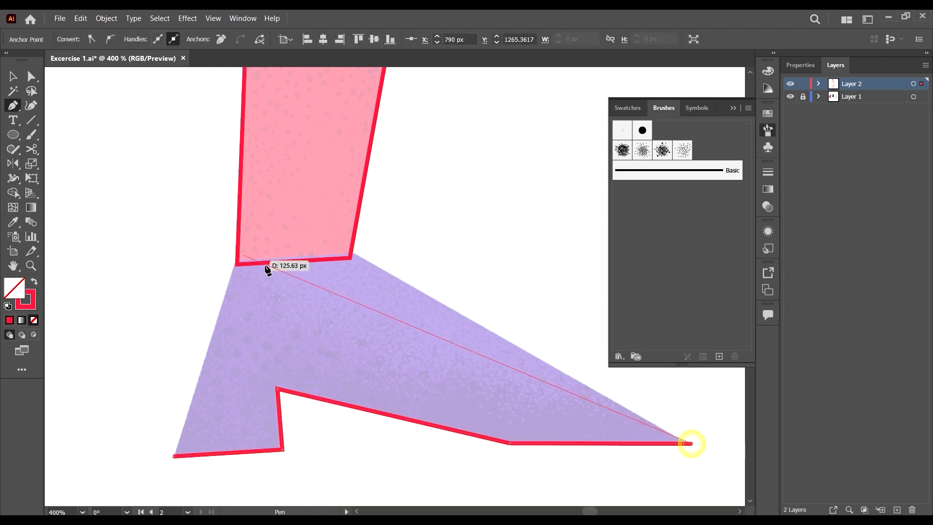
pyautogui.click(343, 247)
pyautogui.click(239, 258)
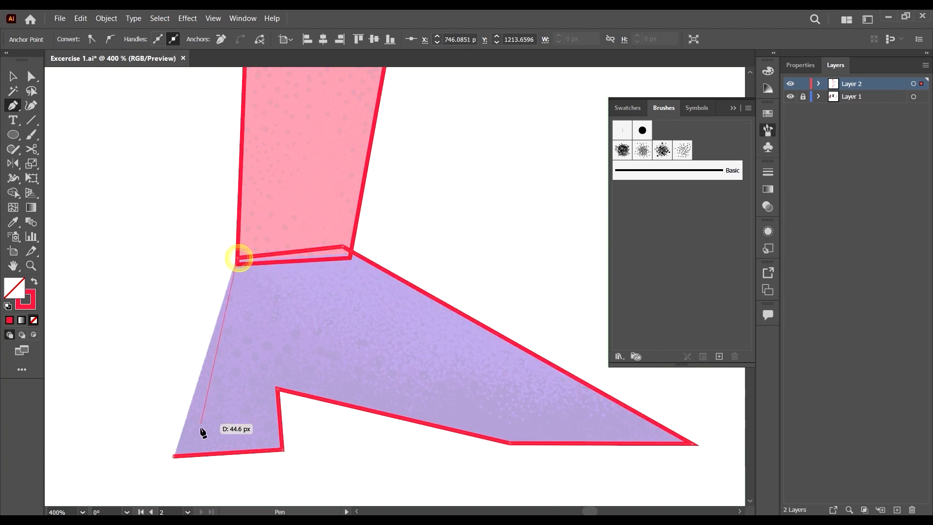
pyautogui.click(174, 456)
# Step: Fill the standing shoe with the purple sampled from the shoe in the coloured reference illustration and clear the selection
pyautogui.scroll(-5, 305, 347)
pyautogui.scroll(-4, 374, 340)
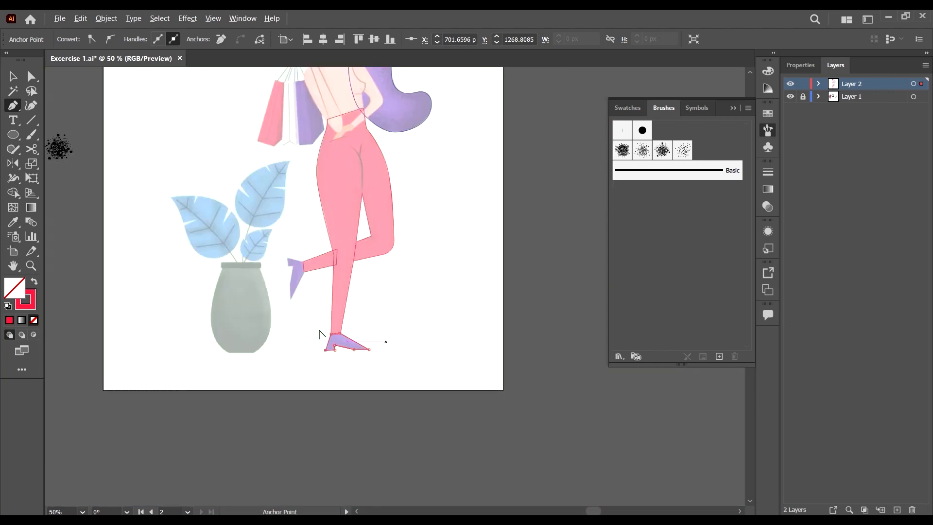
pyautogui.scroll(2, 269, 236)
pyautogui.scroll(2, 61, 279)
pyautogui.press('i')
pyautogui.scroll(-2, 78, 434)
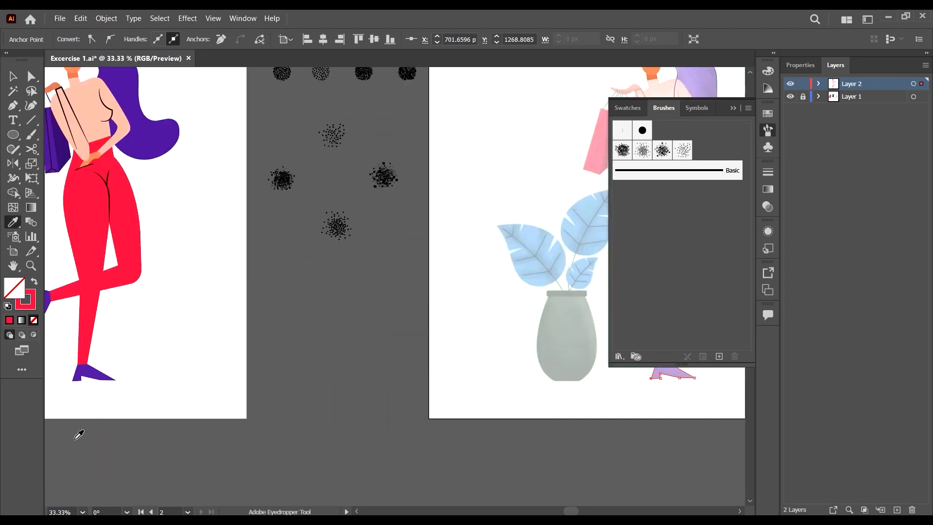
pyautogui.click(97, 374)
pyautogui.hscroll(5, 220, 375)
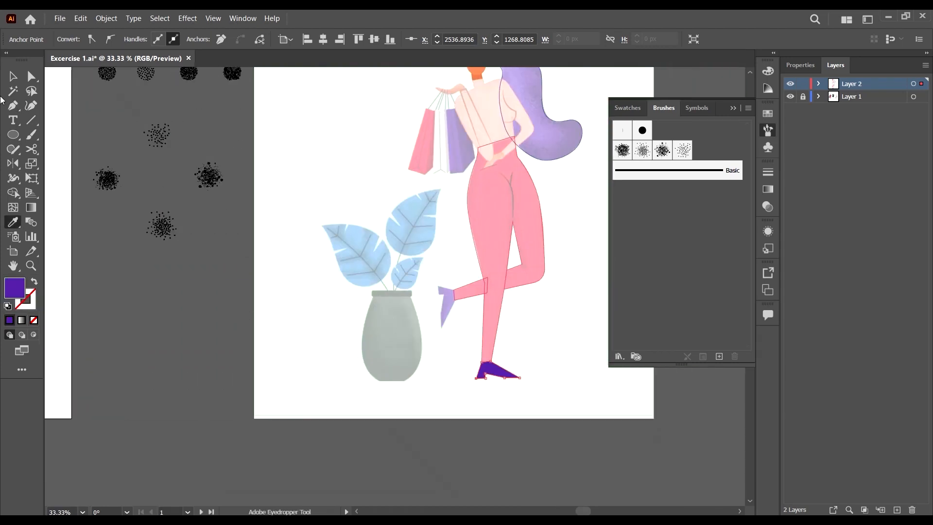
pyautogui.click(12, 77)
pyautogui.scroll(3, 489, 387)
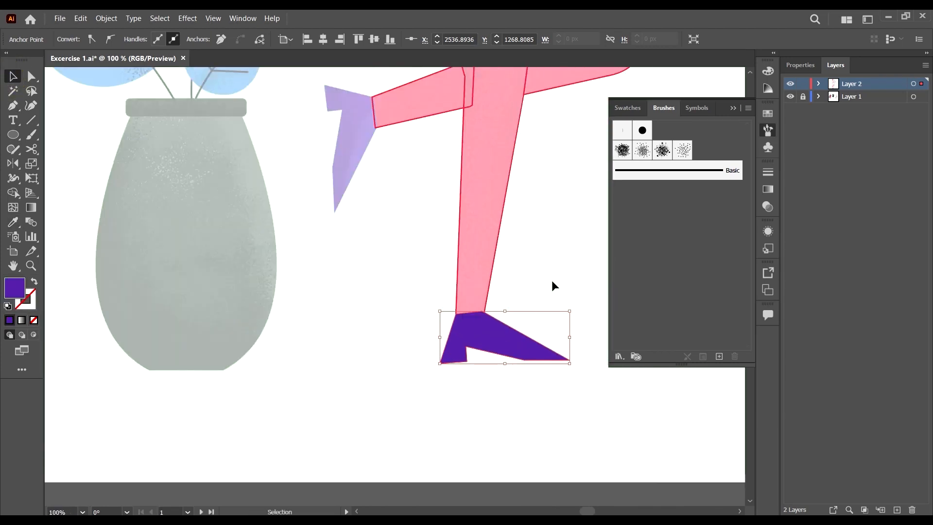
pyautogui.click(552, 280)
# Step: Start the raised shoe's outline from its heel corner past the ankle to the toe tip, and swap its purple fill to the stroke
pyautogui.scroll(2, 305, 215)
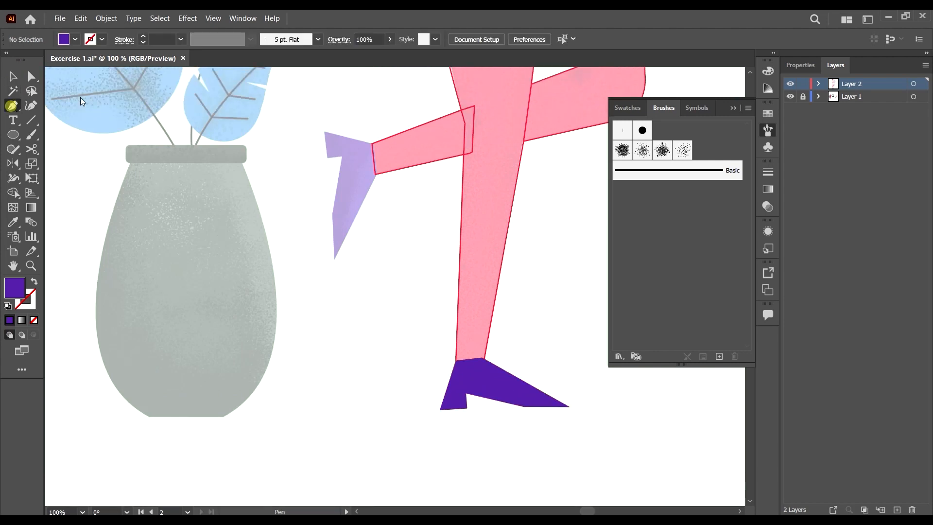
pyautogui.scroll(4, 327, 155)
pyautogui.click(290, 157)
pyautogui.click(492, 208)
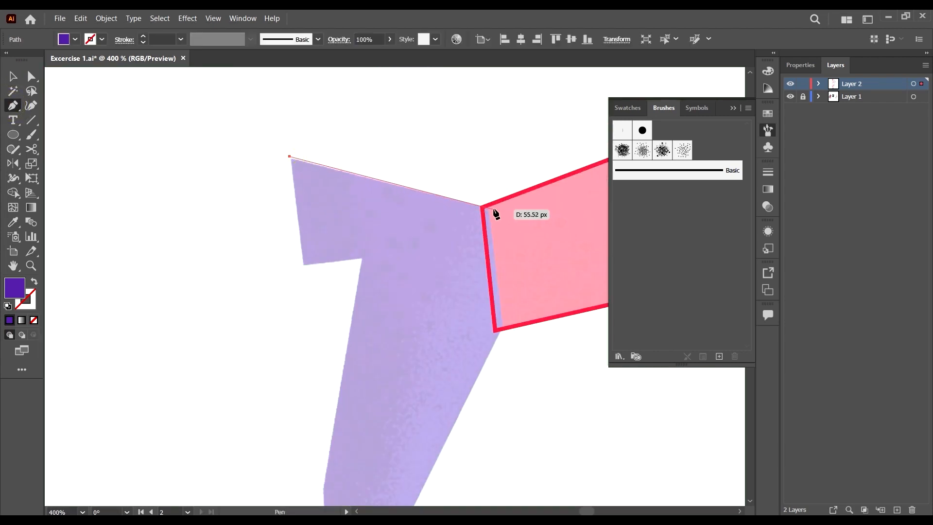
pyautogui.click(503, 328)
pyautogui.scroll(-4, 486, 258)
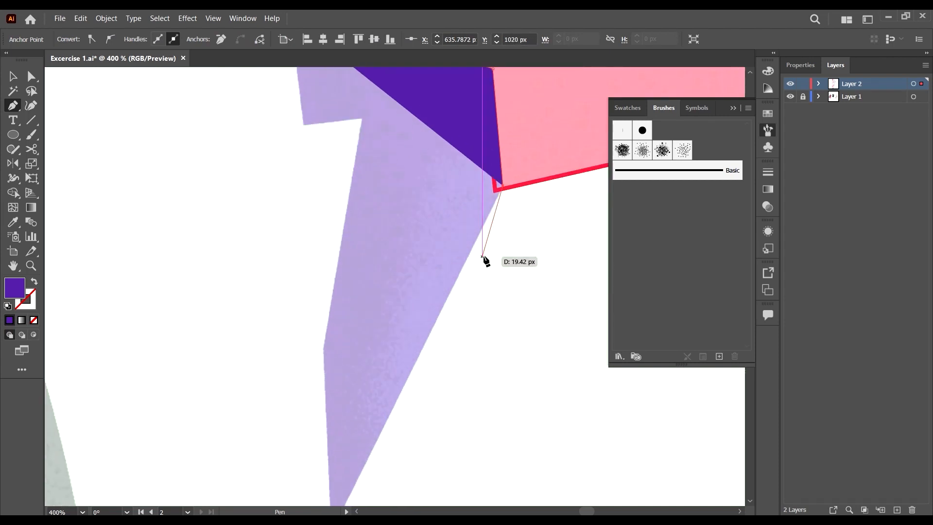
pyautogui.click(330, 475)
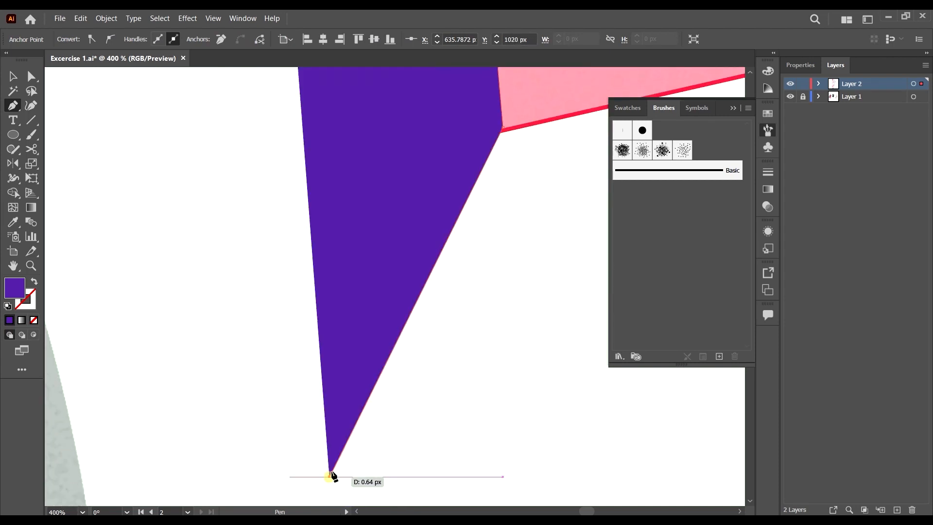
pyautogui.hotkey('shift', 'x')
# Step: Complete the raised shoe's outline from the toe tip along the sole and around the heel, closing the path at its starting corner
pyautogui.click(322, 292)
pyautogui.scroll(4, 365, 224)
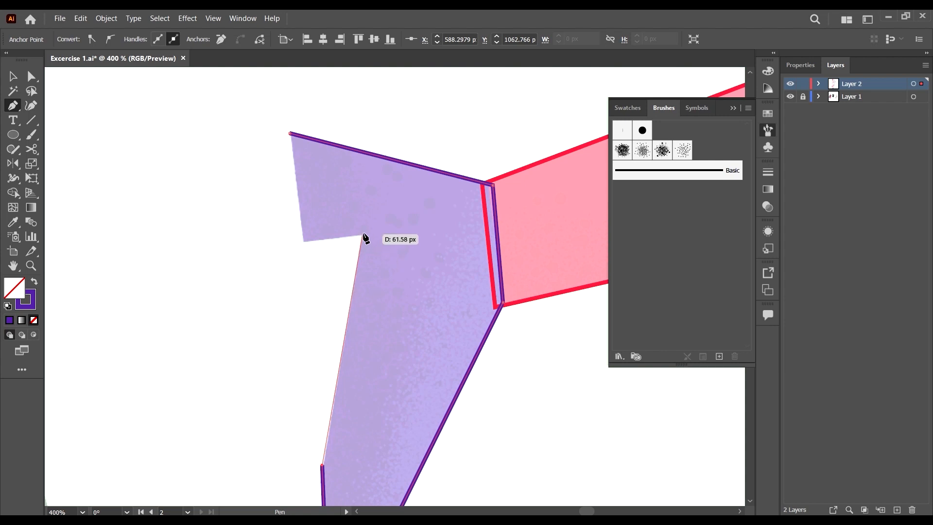
pyautogui.click(364, 234)
pyautogui.click(303, 242)
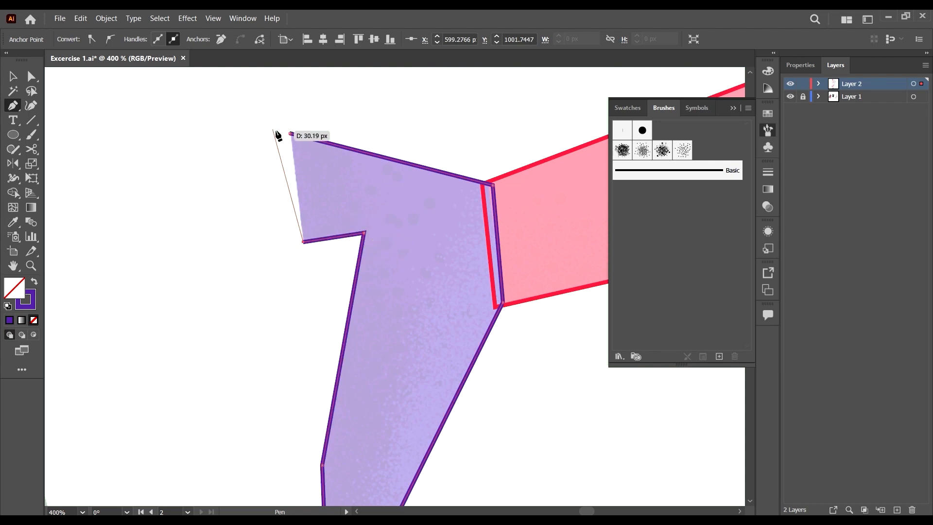
pyautogui.click(290, 134)
pyautogui.click(12, 77)
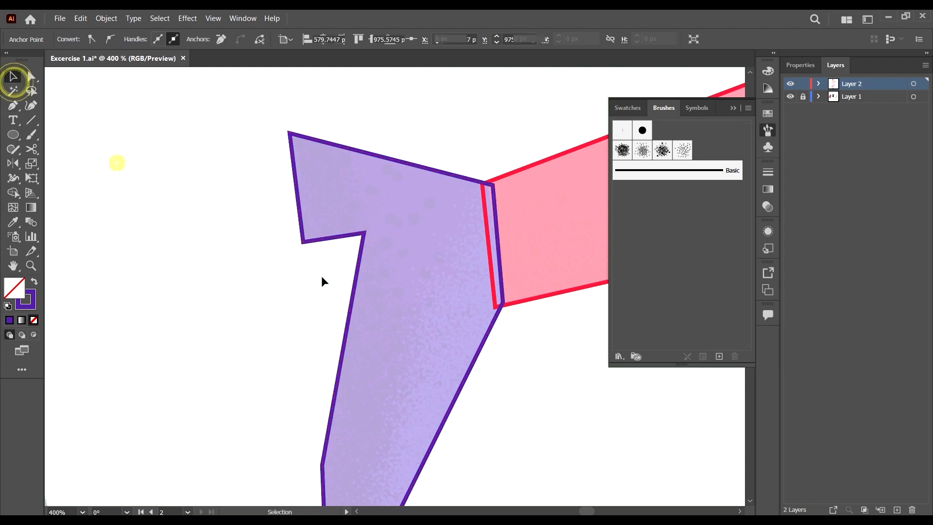
# Step: Examine the hand resting behind the back at the trousers' waist, where it meets the forearm
pyautogui.scroll(-8, 322, 275)
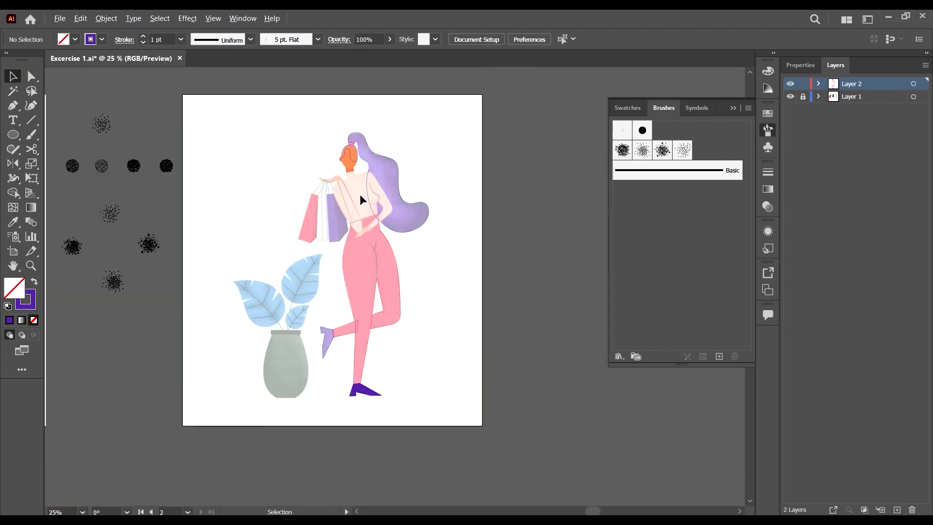
pyautogui.scroll(6, 360, 194)
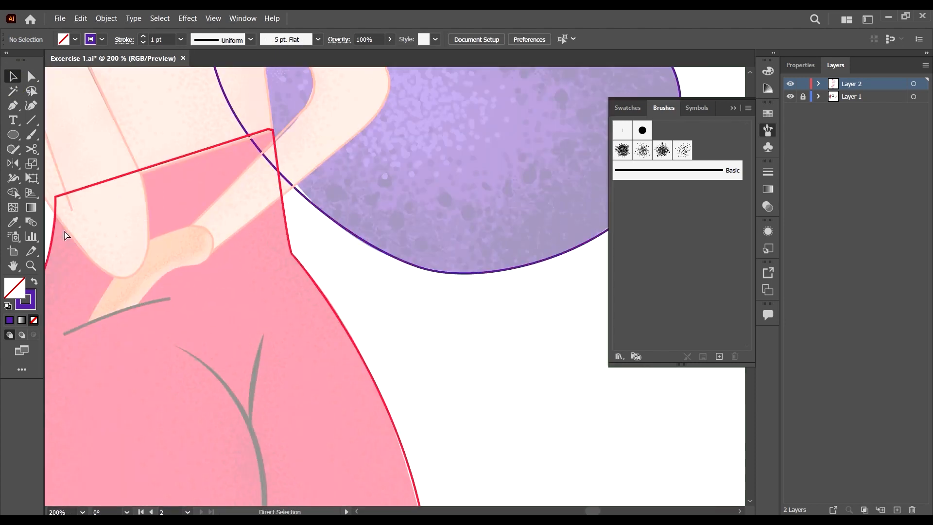
pyautogui.hscroll(-3, 67, 236)
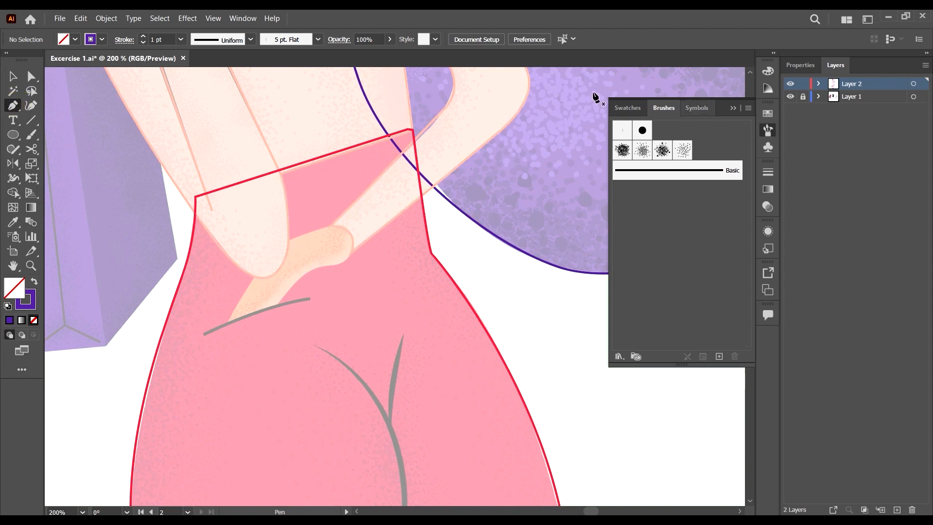
pyautogui.scroll(-4, 437, 215)
pyautogui.scroll(4, 225, 214)
pyautogui.scroll(-4, 365, 141)
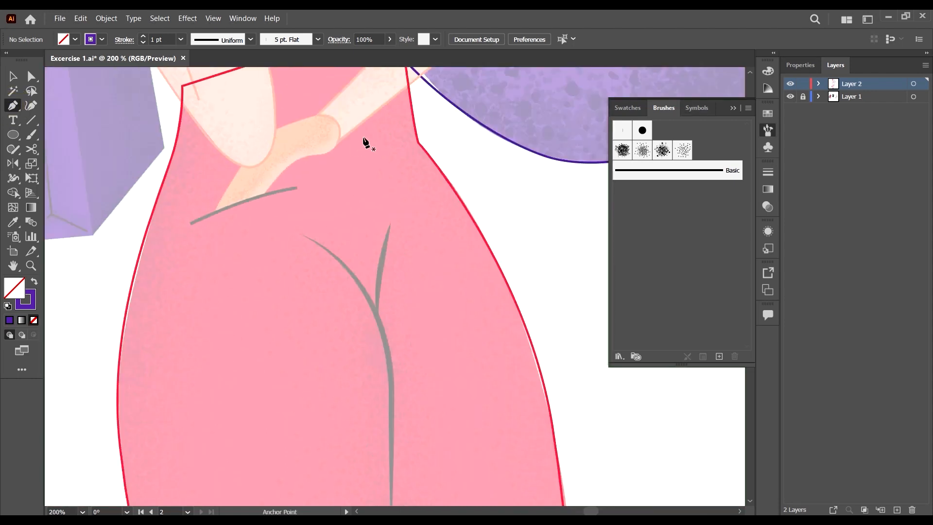
pyautogui.scroll(1, 327, 146)
pyautogui.scroll(3, 331, 205)
pyautogui.scroll(-1, 428, 284)
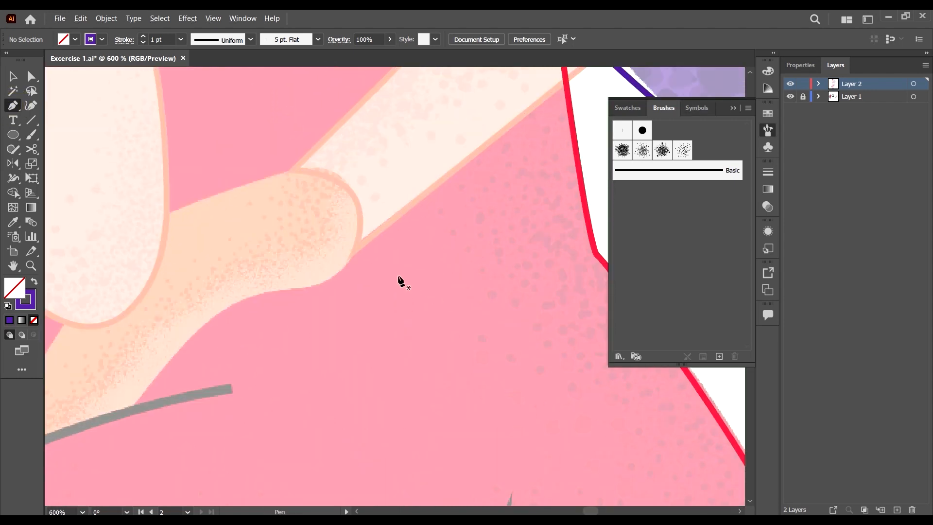
pyautogui.click(301, 288)
pyautogui.moveTo(264, 287)
pyautogui.mouseDown()
pyautogui.moveTo(256, 305)
pyautogui.moveTo(246, 297)
pyautogui.mouseUp()
pyautogui.hotkey('ctrl', 'z')
pyautogui.hotkey('ctrl', 'z')
# Step: Start tracing the hand behind the back with the Pen tool, from inside the wrist down along the hand's lower edge
pyautogui.scroll(2, 365, 224)
pyautogui.click(377, 223)
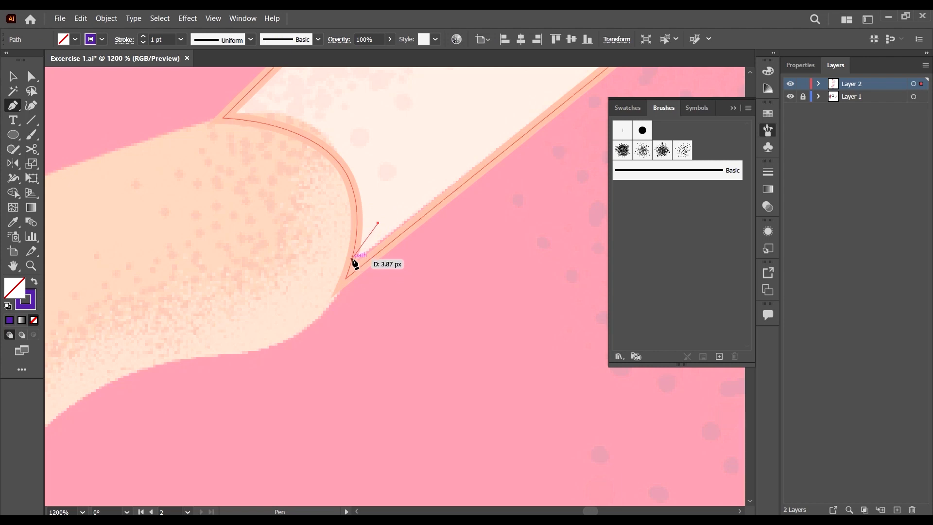
pyautogui.click(354, 259)
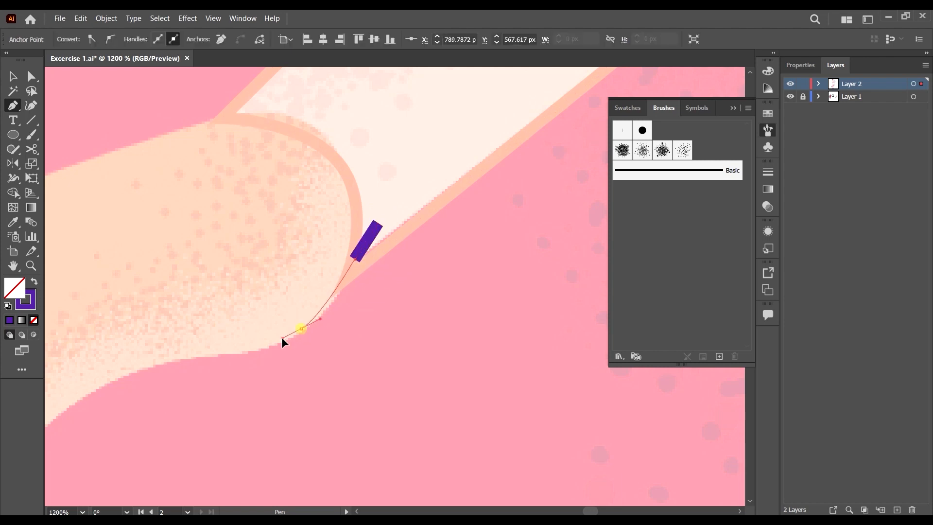
# Step: Continue the Pen tool outline with a curved anchor point around the heel of the faded hand at the wrist
pyautogui.moveTo(282, 338); pyautogui.dragTo(267, 344)
pyautogui.scroll(-2, 319, 339)
pyautogui.scroll(2, 225, 378)
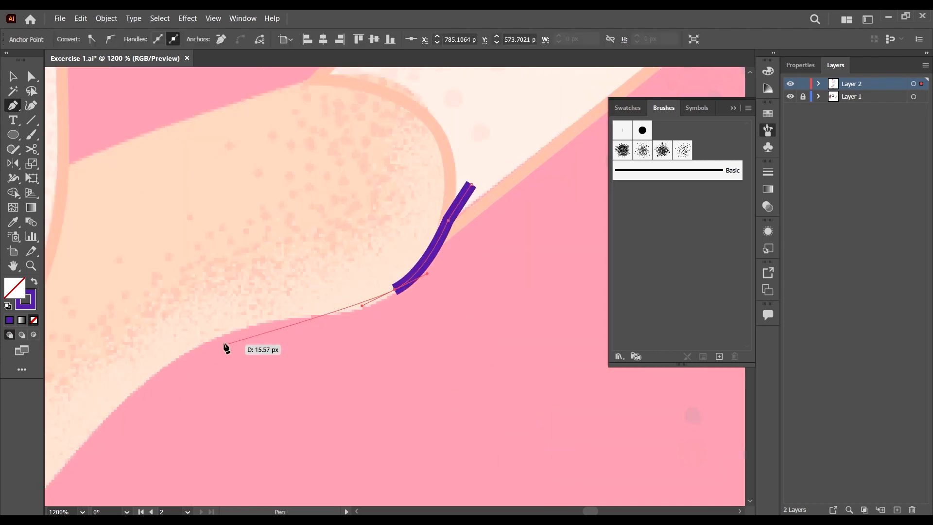
pyautogui.keyDown('ctrl'); pyautogui.click(216, 335); pyautogui.keyUp('ctrl')
pyautogui.moveTo(133, 362); pyautogui.dragTo(133, 372)
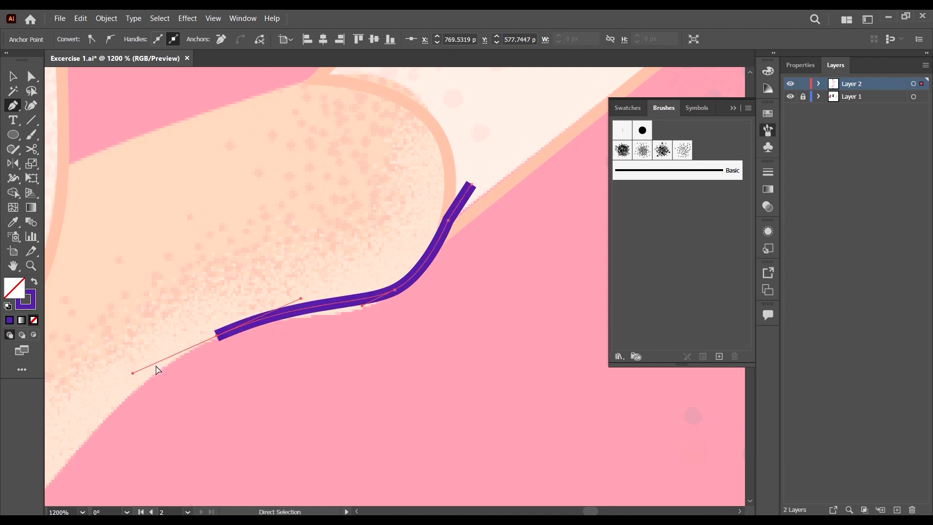
pyautogui.hotkey('ctrl', 'z')
pyautogui.hotkey('ctrl', 'z')
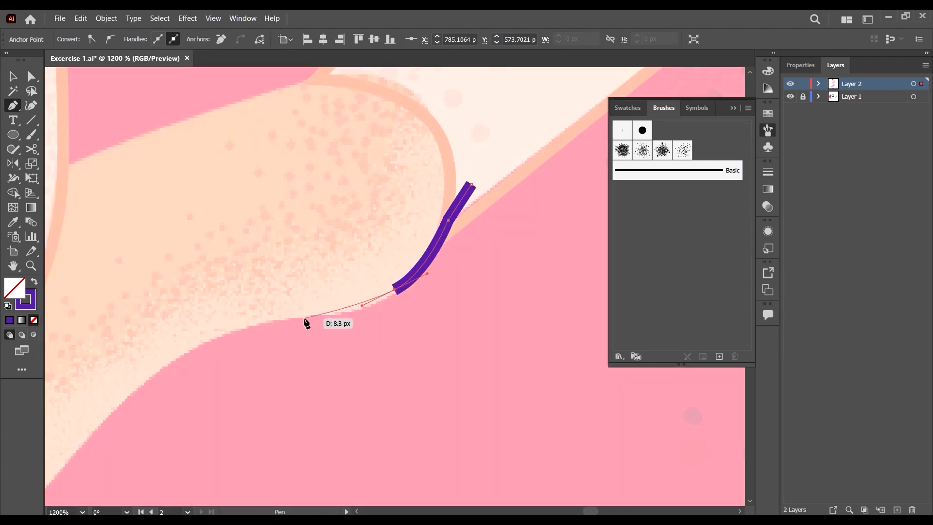
# Step: Trace the hand's lower edge with curved and straight segments from the wrist down to the grey pocket line
pyautogui.moveTo(247, 325)
pyautogui.mouseDown()
pyautogui.moveTo(257, 319)
pyautogui.moveTo(174, 357)
pyautogui.mouseUp()
pyautogui.scroll(-3, 219, 359)
pyautogui.scroll(-1, 362, 319)
pyautogui.scroll(1, 241, 284)
pyautogui.scroll(-4, 378, 342)
pyautogui.scroll(3, 324, 335)
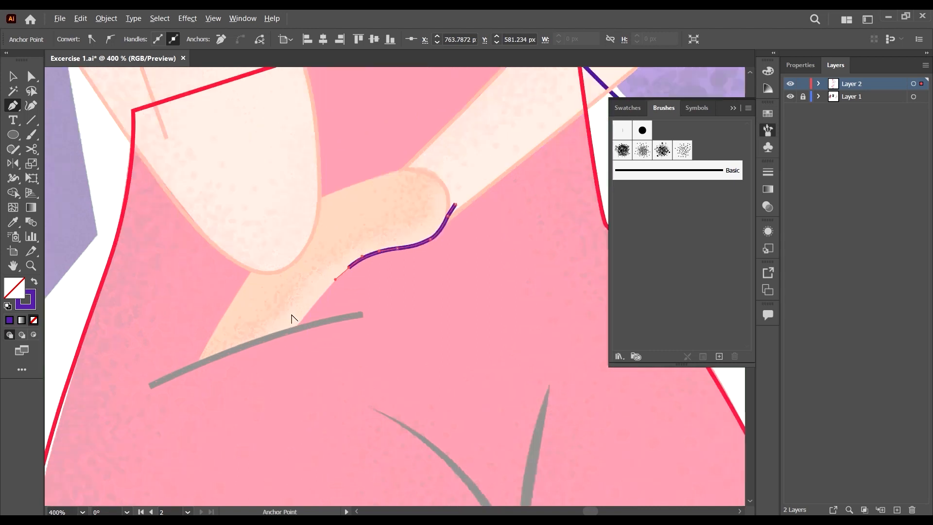
pyautogui.click(306, 343)
pyautogui.scroll(1, 306, 400)
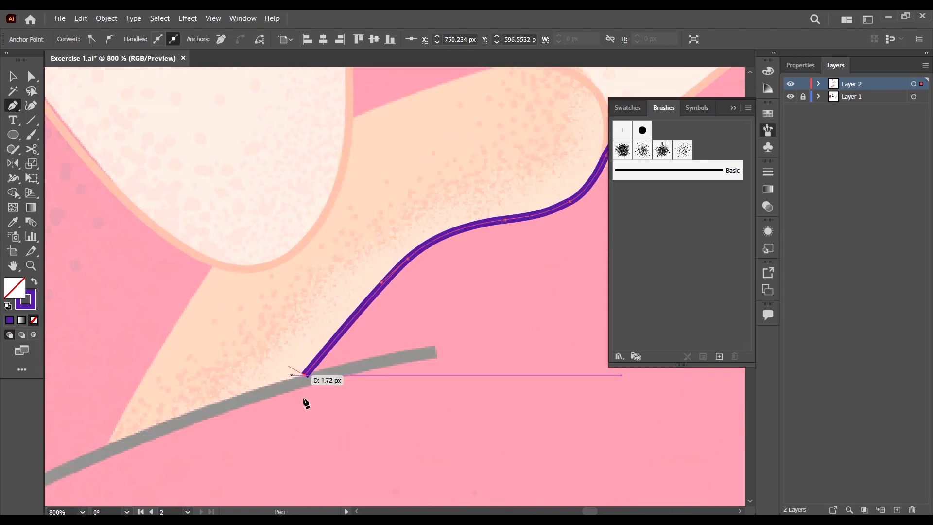
# Step: Extend the hand outline just past the pocket line and along beneath it to the hand's far corner
pyautogui.scroll(-1, 348, 381)
pyautogui.scroll(-1, 340, 371)
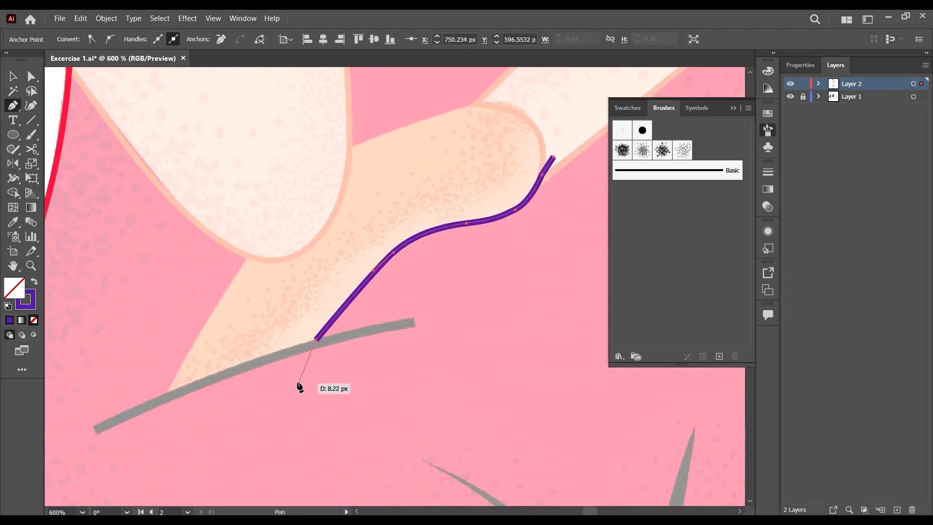
pyautogui.click(304, 361)
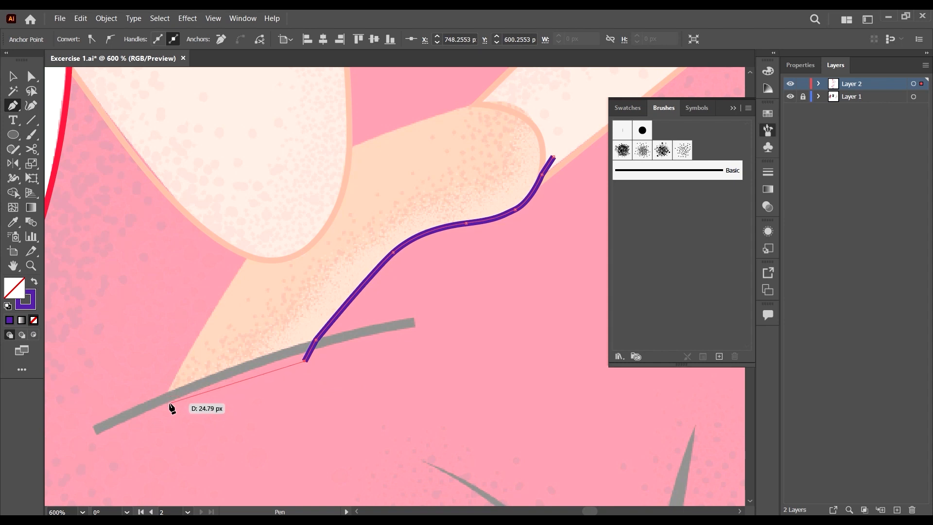
pyautogui.click(170, 403)
pyautogui.click(165, 400)
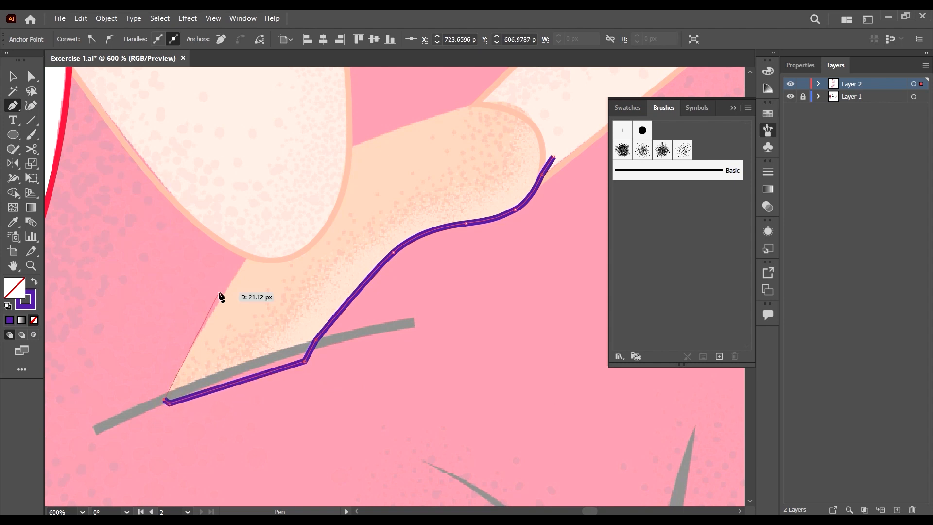
# Step: Replace the last corner point where the hand's far edge meets the pocket line
pyautogui.hotkey('ctrl', 'y')
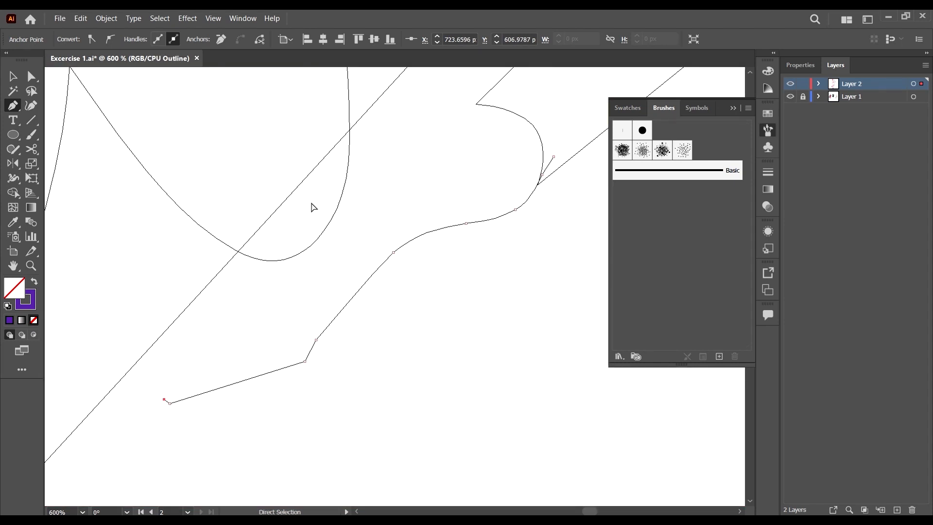
pyautogui.scroll(-3, 335, 262)
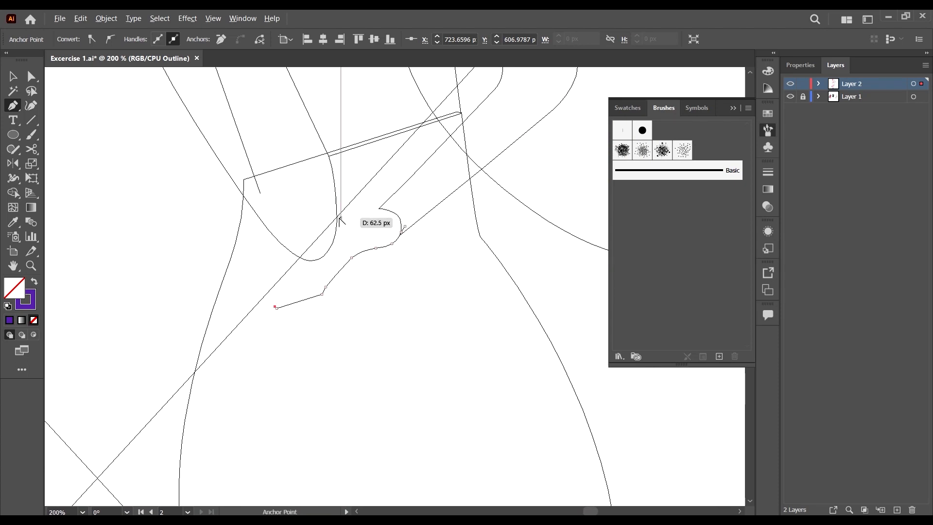
pyautogui.hotkey('ctrl', 'y')
pyautogui.scroll(4, 248, 328)
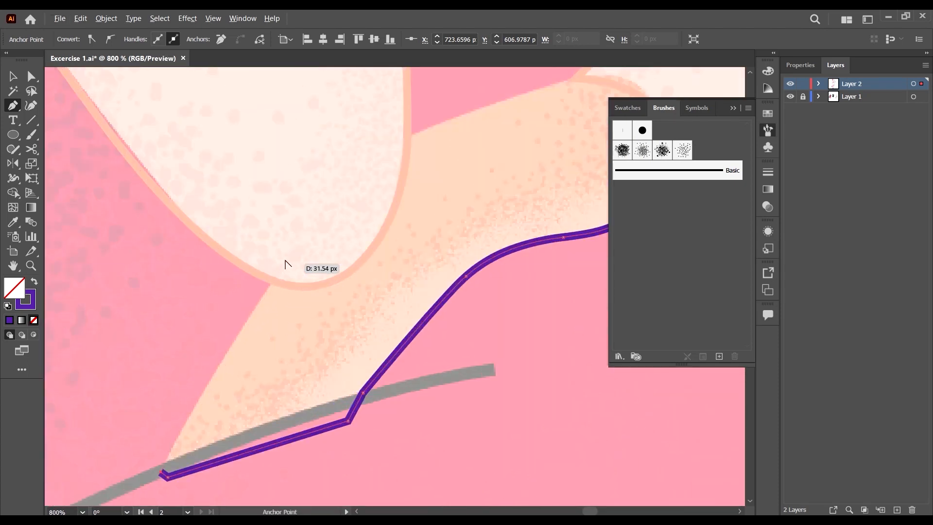
pyautogui.scroll(-1, 287, 263)
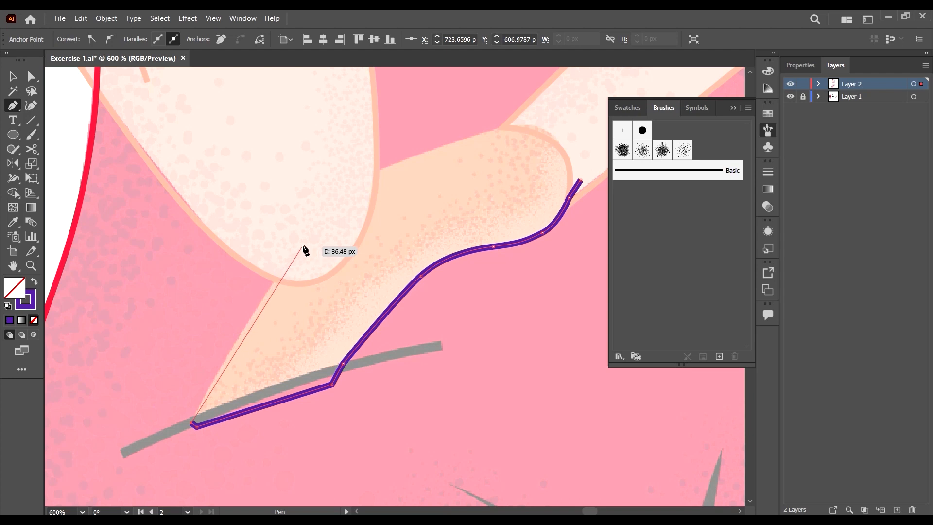
pyautogui.press('ctrl')
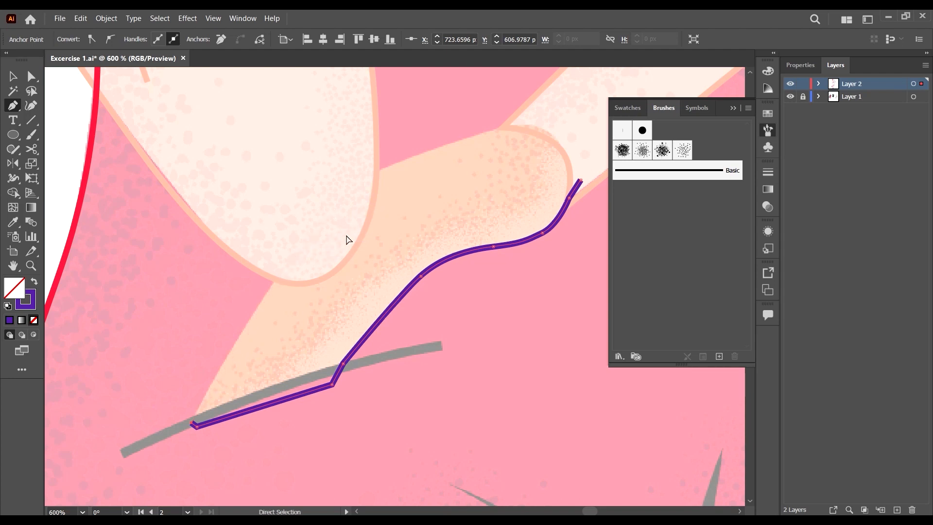
pyautogui.scroll(2, 215, 417)
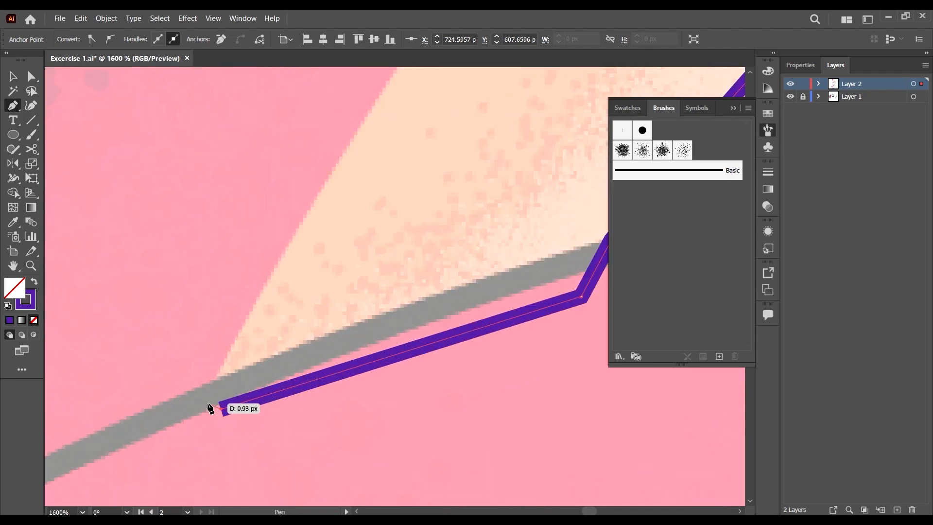
pyautogui.scroll(-2, 208, 406)
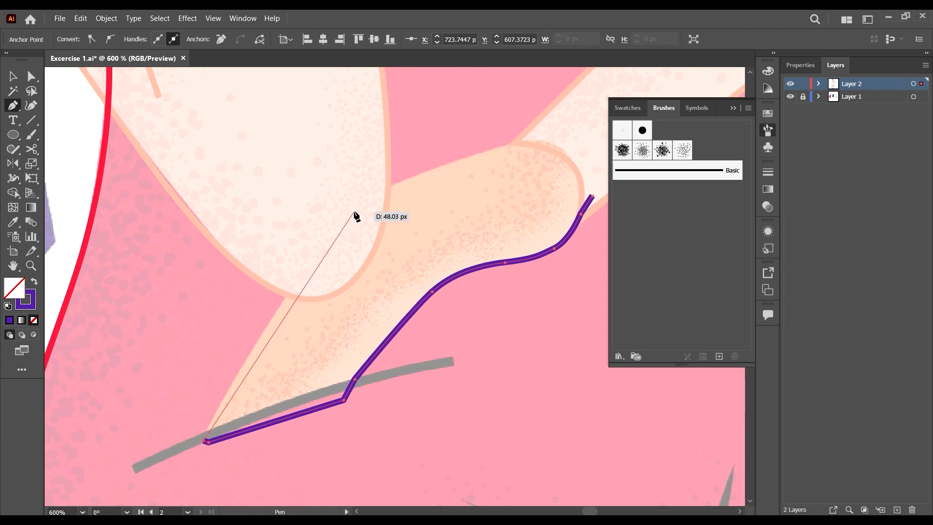
# Step: Trace the hand's upper edge with a smooth curve across the forearm and close the outline at the wrist
pyautogui.moveTo(354, 210); pyautogui.dragTo(377, 195)
pyautogui.moveTo(429, 171); pyautogui.dragTo(430, 154)
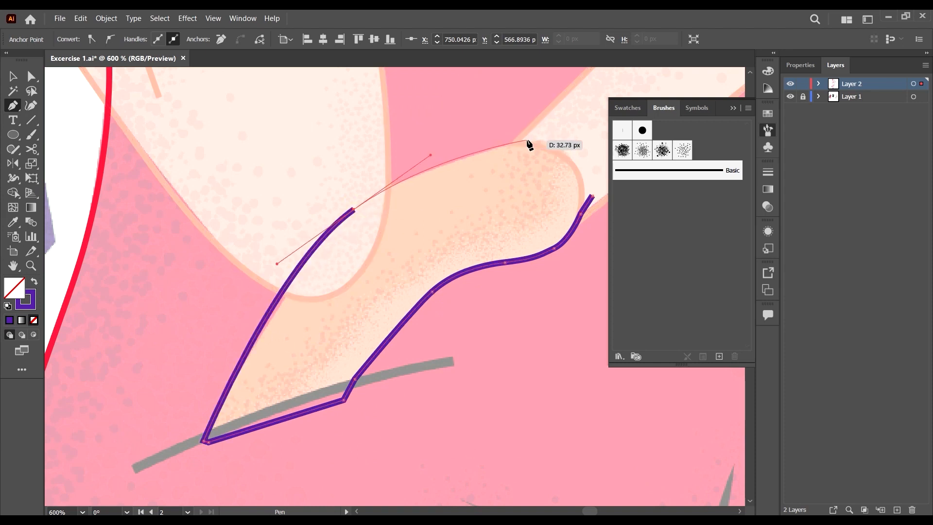
pyautogui.moveTo(535, 141); pyautogui.dragTo(601, 178)
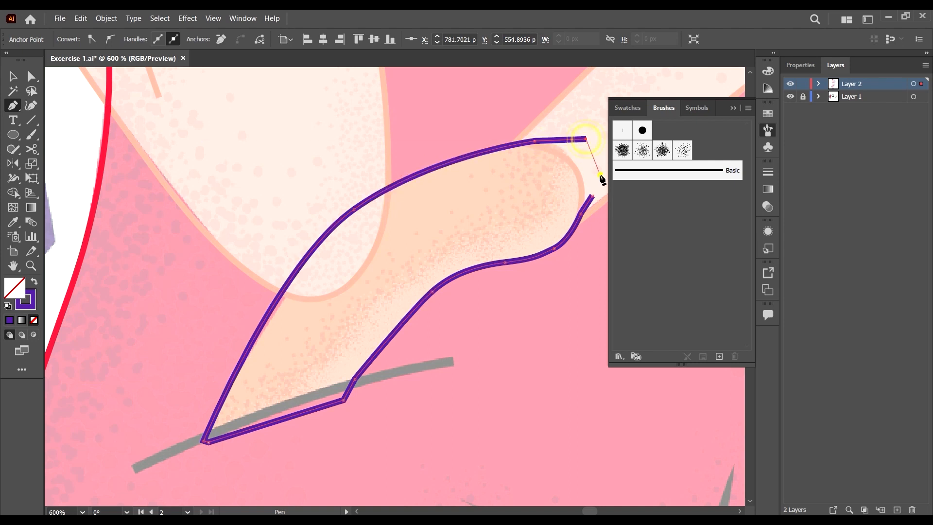
# Step: Fill the hand shape with the orange sampled from the same hand in the full-colour illustration
pyautogui.scroll(-8, 523, 328)
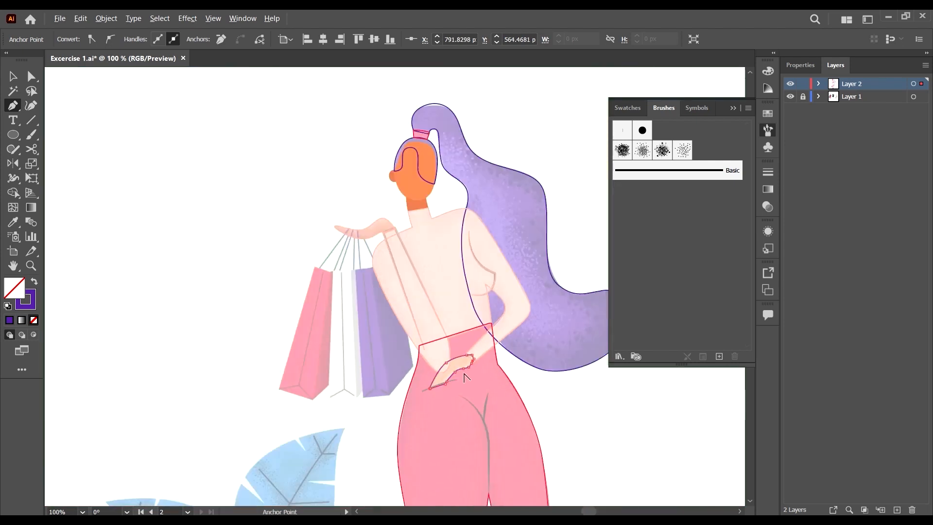
pyautogui.hscroll(-6, 415, 386)
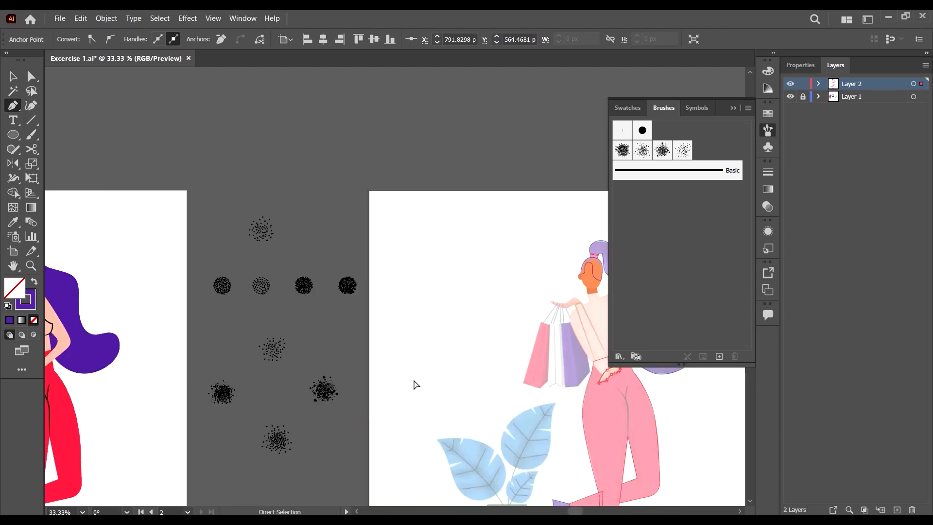
pyautogui.scroll(4, 139, 368)
pyautogui.scroll(-2, 277, 410)
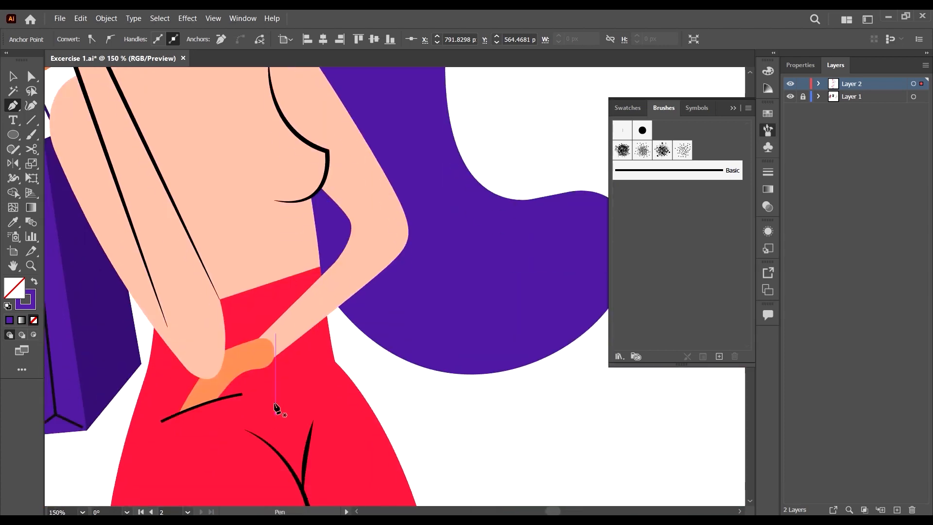
pyautogui.press('i')
pyautogui.click(251, 344)
pyautogui.scroll(-5, 257, 344)
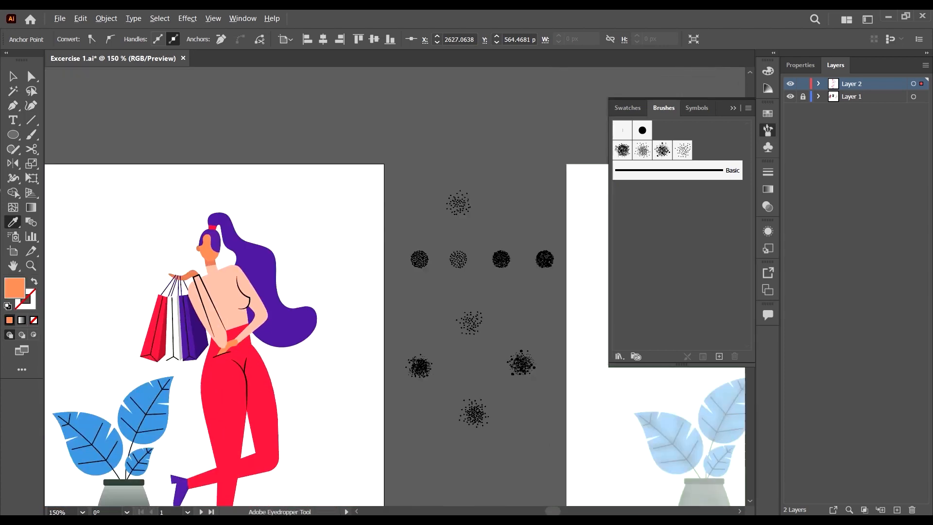
# Step: Send the orange hand shape one level backward in the stacking order and deselect it
pyautogui.click(13, 76)
pyautogui.hscroll(4, 617, 302)
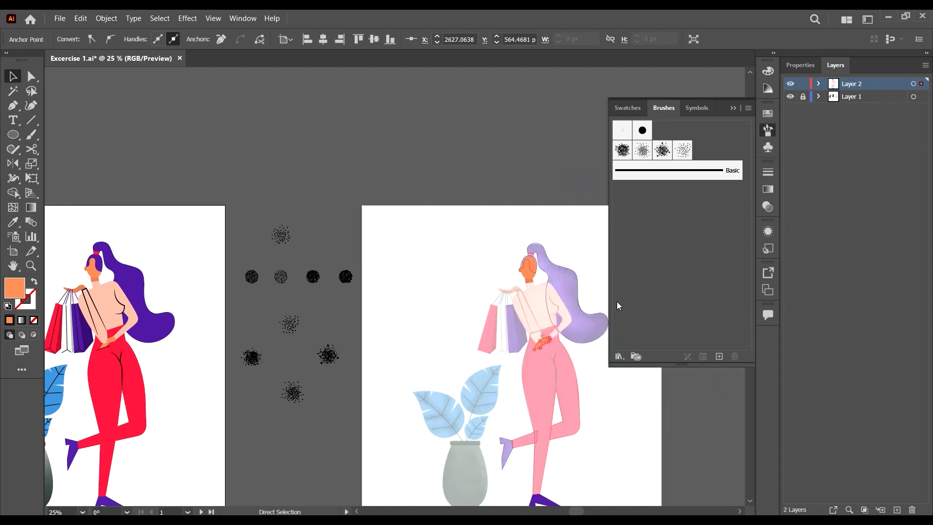
pyautogui.scroll(5, 582, 293)
pyautogui.scroll(4, 582, 294)
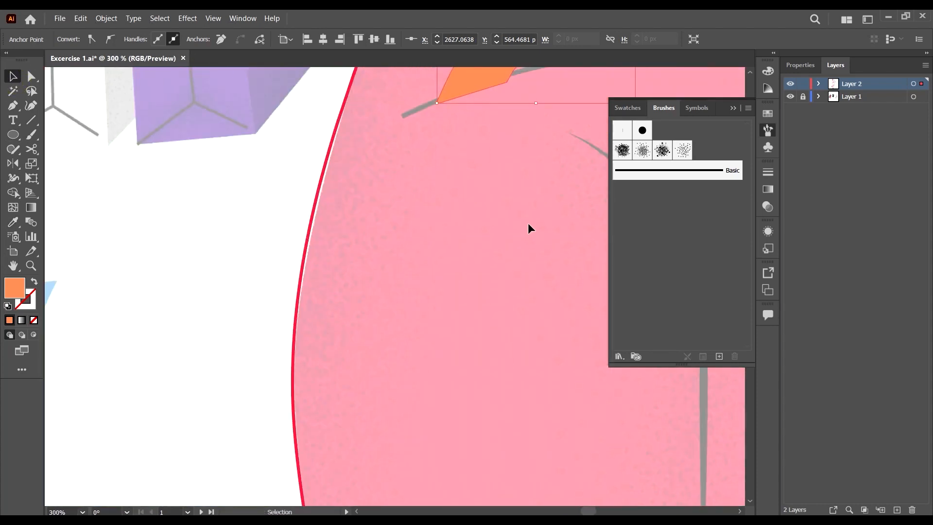
pyautogui.scroll(2, 517, 243)
pyautogui.hscroll(3, 515, 175)
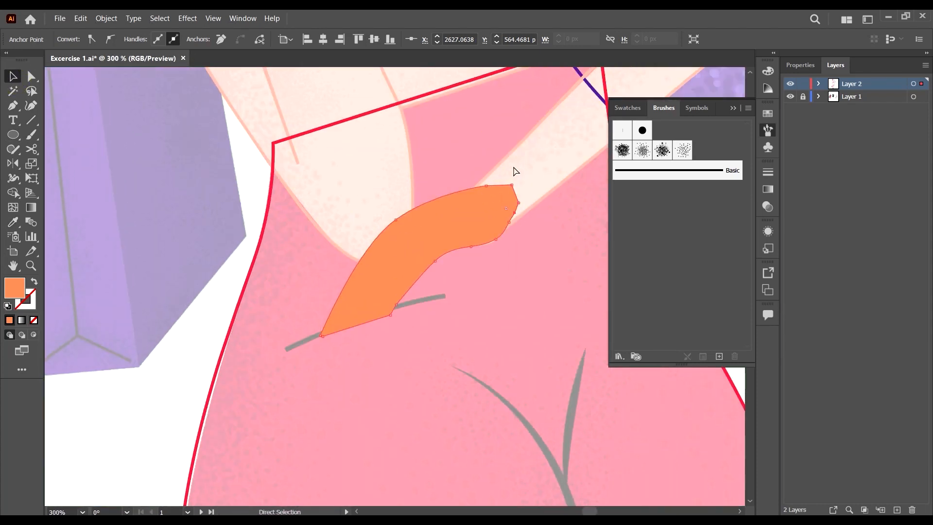
pyautogui.scroll(1, 532, 197)
pyautogui.rightClick(490, 212)
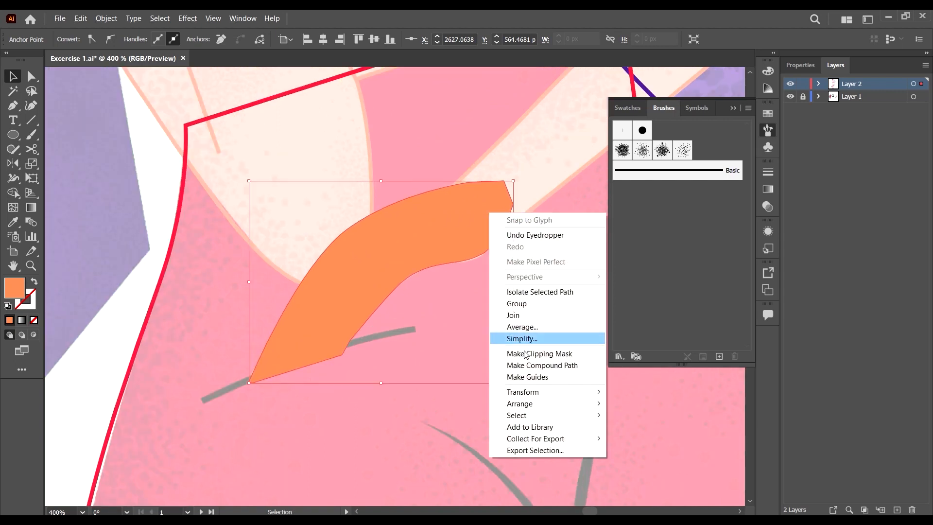
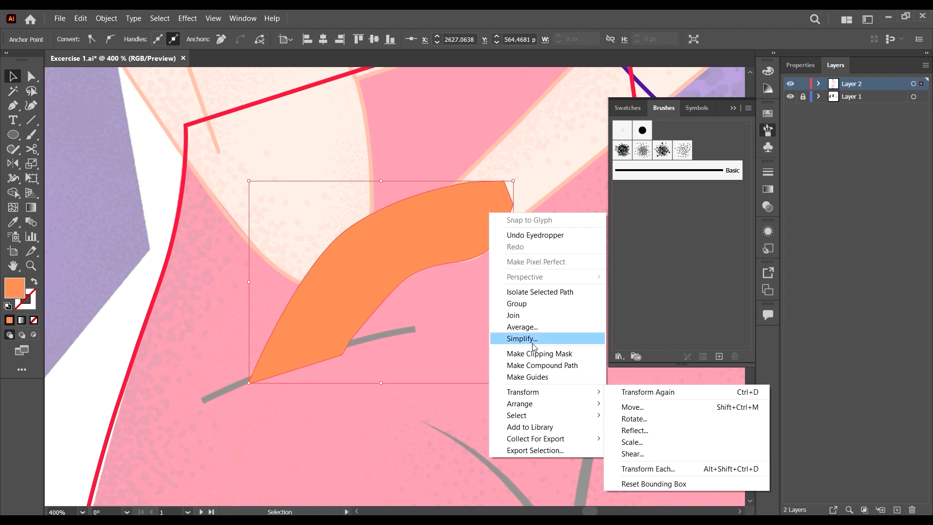
pyautogui.moveTo(559, 404)
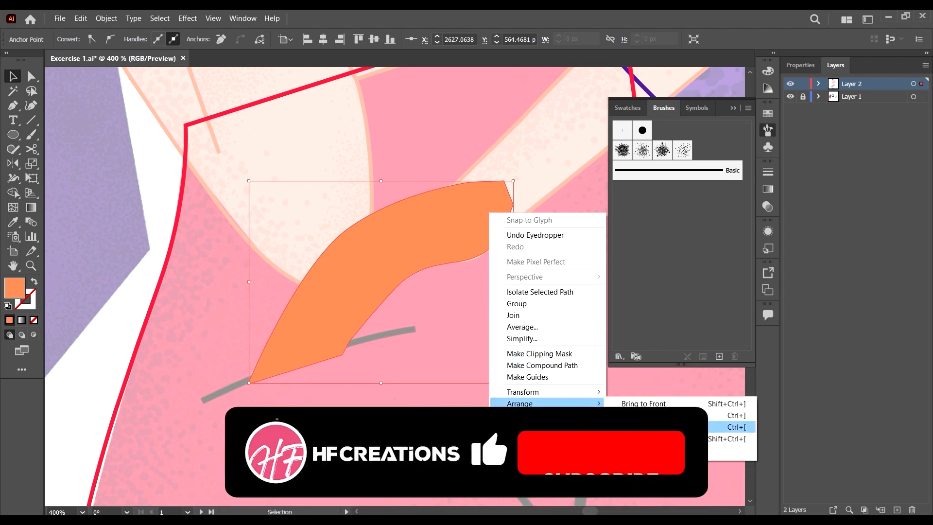
pyautogui.click(656, 427)
pyautogui.click(578, 301)
pyautogui.click(479, 244)
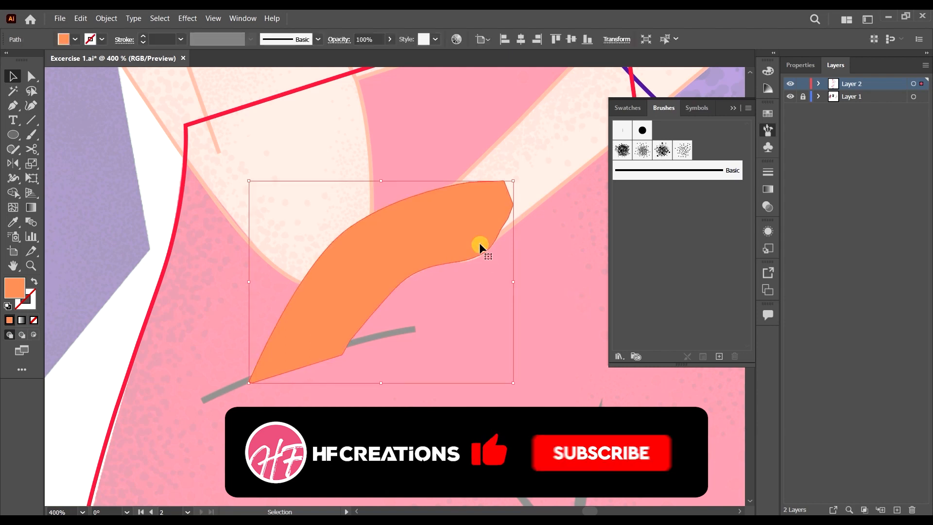
pyautogui.moveTo(484, 257); pyautogui.dragTo(497, 335)
pyautogui.click(504, 349)
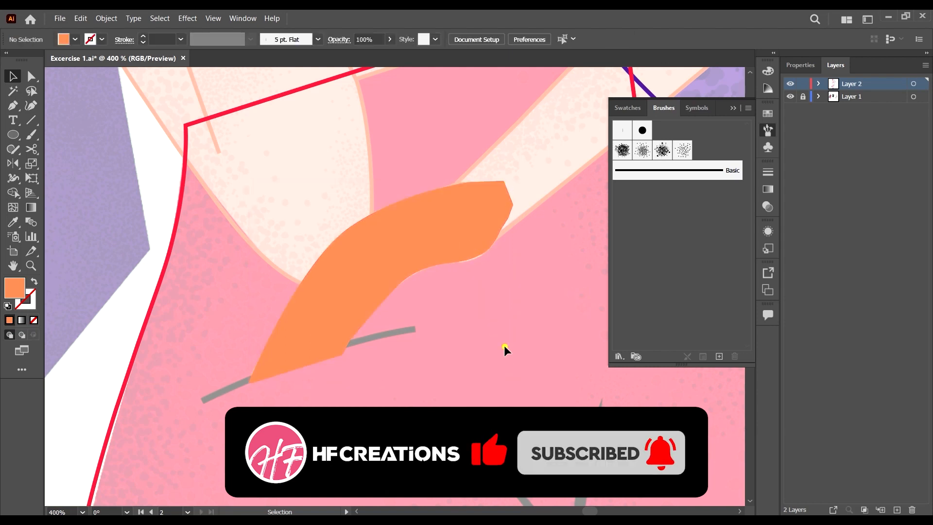
pyautogui.click(485, 241)
pyautogui.scroll(-2, 379, 340)
pyautogui.scroll(1, 379, 340)
pyautogui.click(439, 370)
# Step: Draw a two-point curved path along the grey pocket line with the Pen tool
pyautogui.click(13, 105)
pyautogui.hscroll(3, 277, 302)
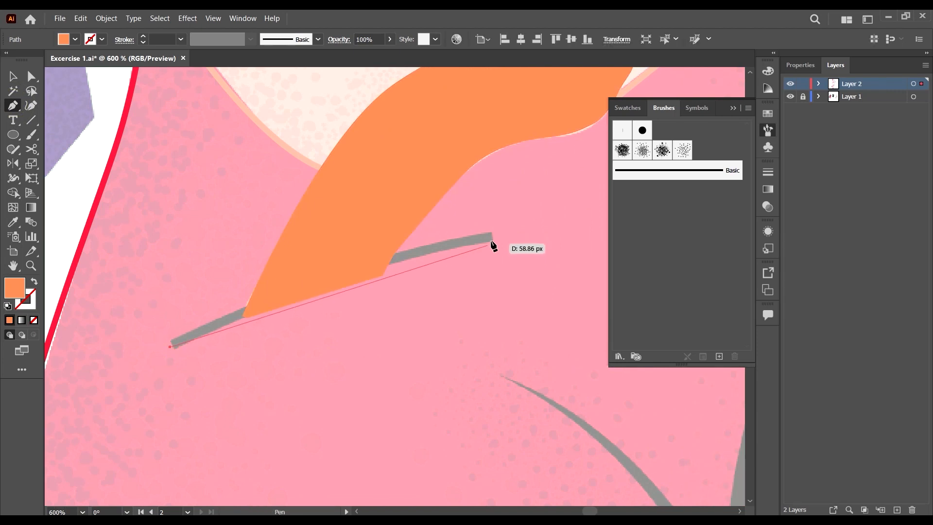
pyautogui.moveTo(492, 238)
pyautogui.mouseDown()
pyautogui.moveTo(666, 194)
pyautogui.moveTo(674, 203)
pyautogui.moveTo(656, 216)
pyautogui.mouseUp()
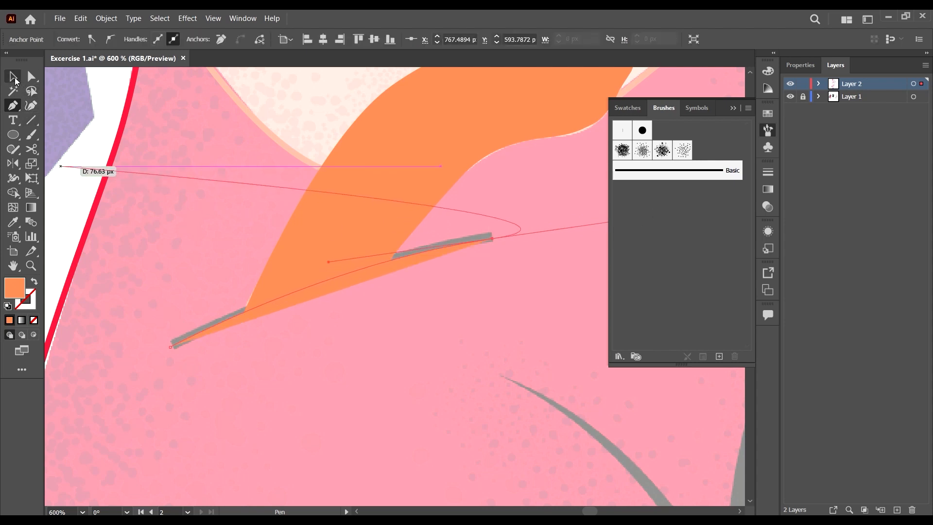
pyautogui.click(13, 76)
# Step: Swap the pocket line's fill and stroke, and set its stroke colour to black
pyautogui.hotkey('shift', 'x')
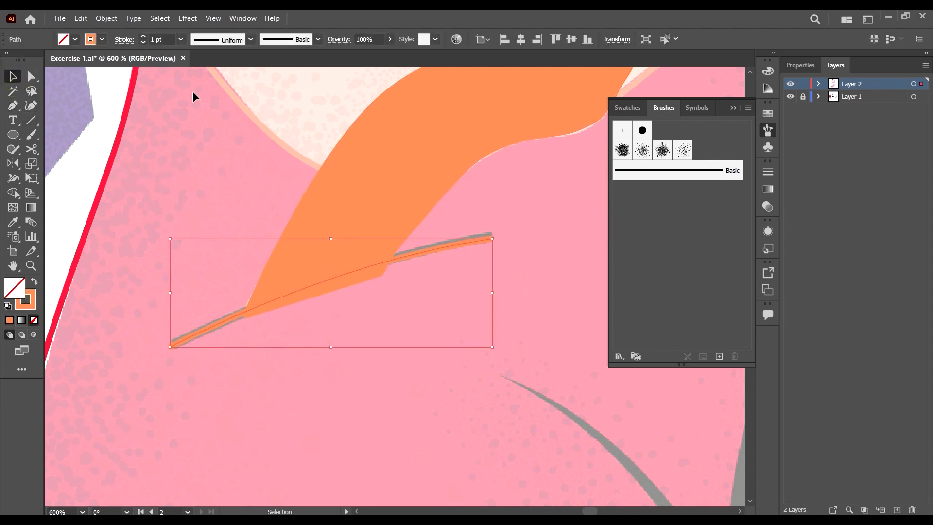
pyautogui.click(103, 39)
pyautogui.click(33, 61)
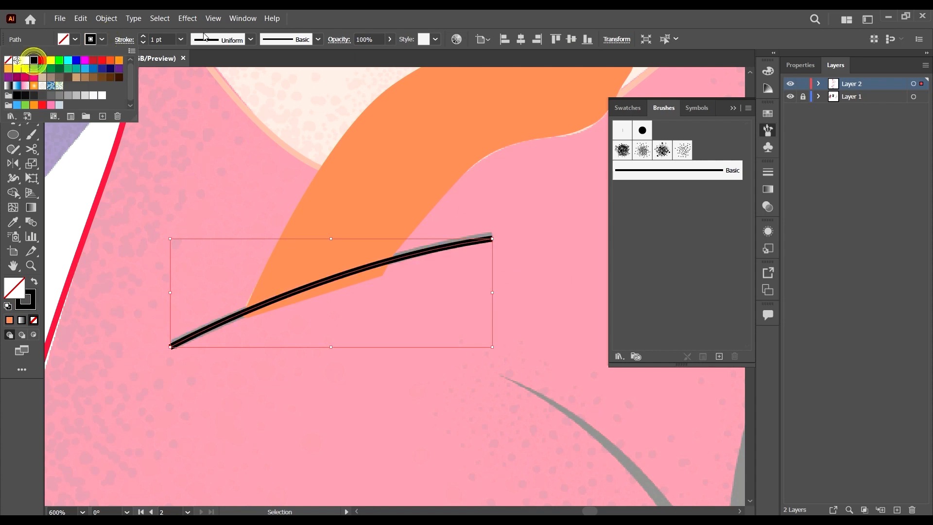
# Step: Set the pocket line's stroke weight to 2 pt and shift the line slightly down
pyautogui.write('3')
pyautogui.press('Return')
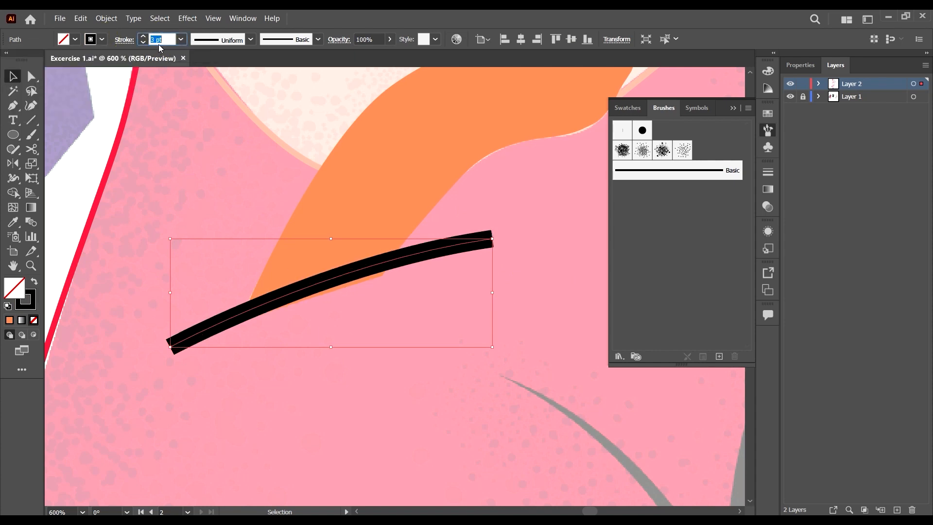
pyautogui.write('2')
pyautogui.press('Return')
pyautogui.moveTo(408, 257); pyautogui.dragTo(409, 261)
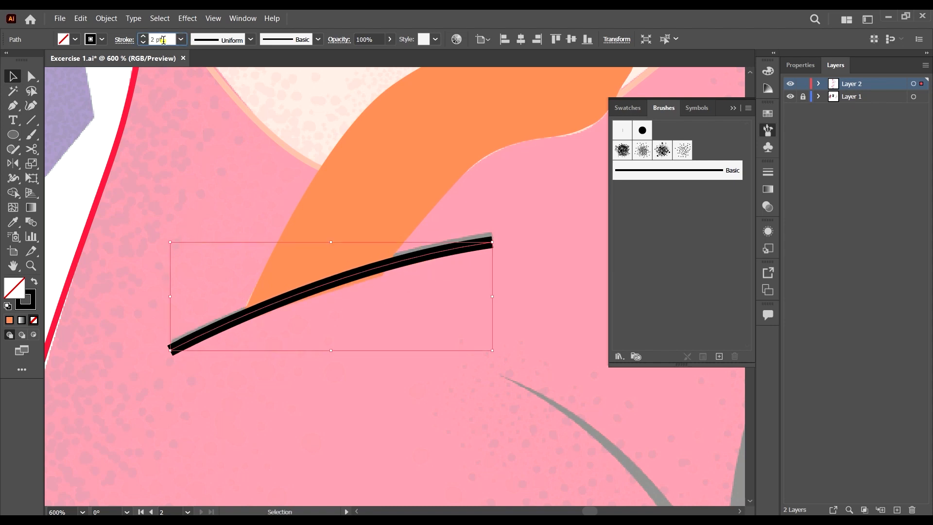
# Step: Set the pocket line's stroke weight to 3 pt and deselect it
pyautogui.press('Up')
pyautogui.click(357, 331)
pyautogui.scroll(-3, 305, 283)
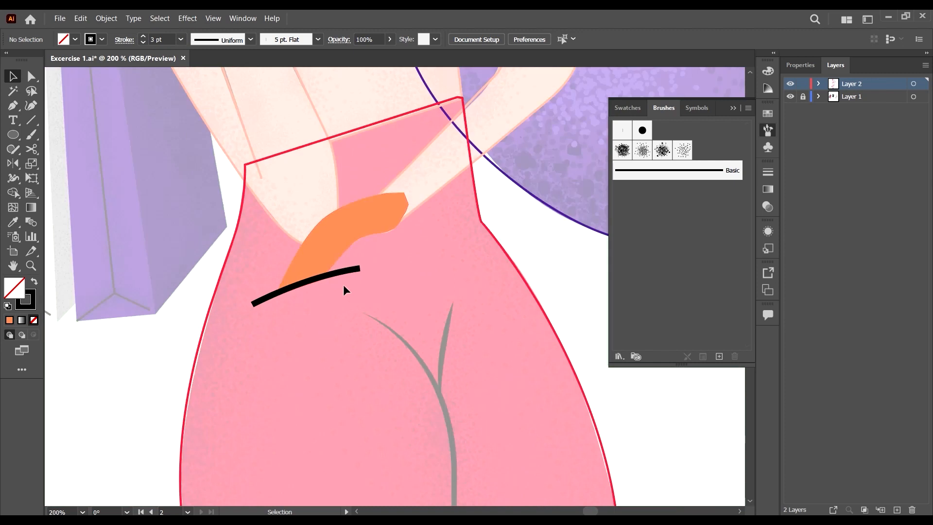
# Step: Trace the long grey centre seam of the trousers with a three-point Pen path ending where the legs meet, then deselect it
pyautogui.hscroll(6, 369, 233)
pyautogui.scroll(-1, 381, 223)
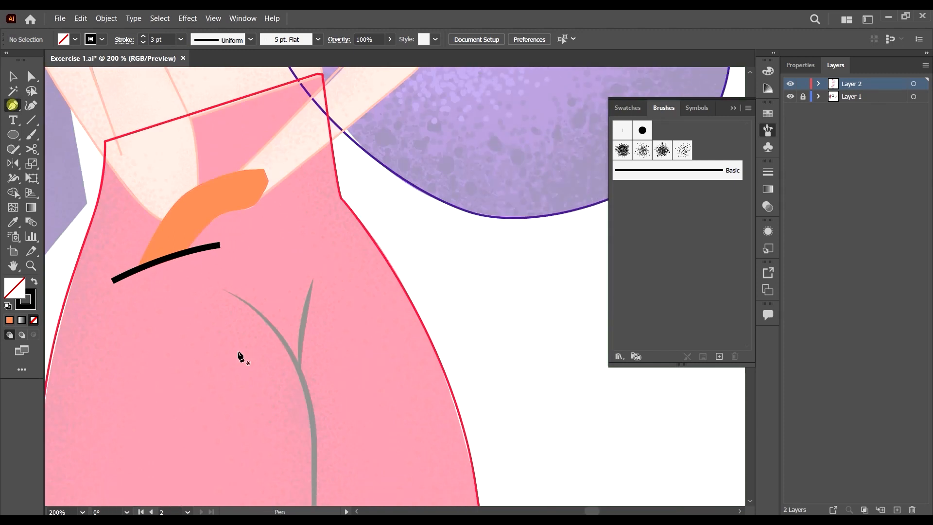
pyautogui.scroll(-3, 223, 285)
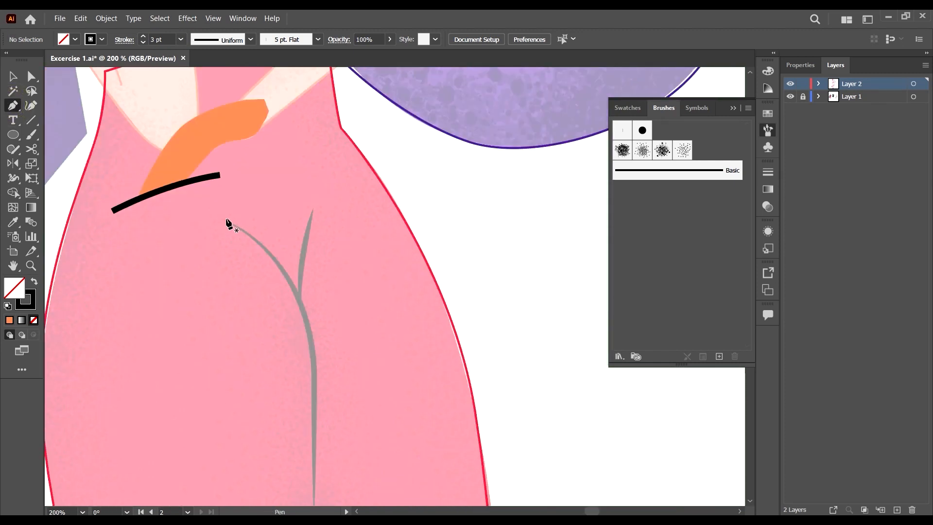
pyautogui.click(219, 219)
pyautogui.scroll(-1, 312, 281)
pyautogui.moveTo(309, 298); pyautogui.dragTo(317, 380)
pyautogui.scroll(-2, 319, 364)
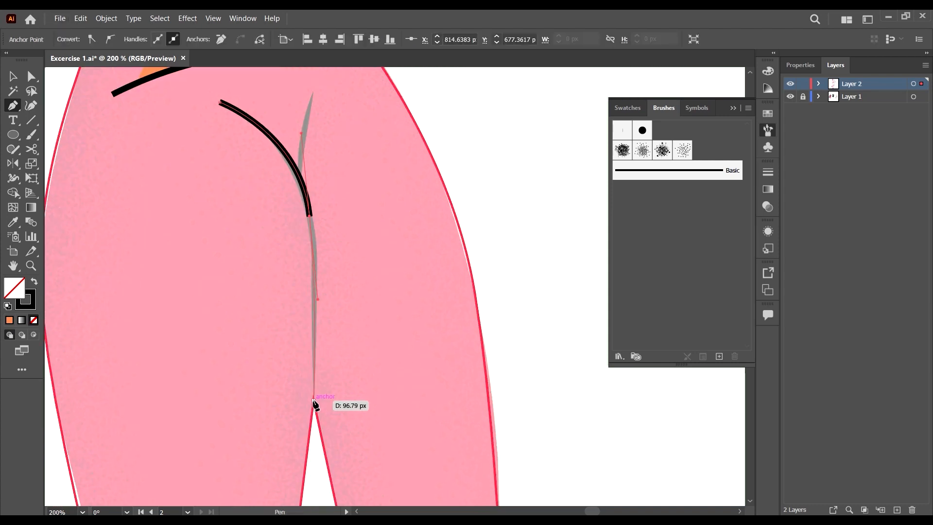
pyautogui.click(313, 402)
pyautogui.scroll(1, 333, 343)
pyautogui.press('v')
pyautogui.click(395, 343)
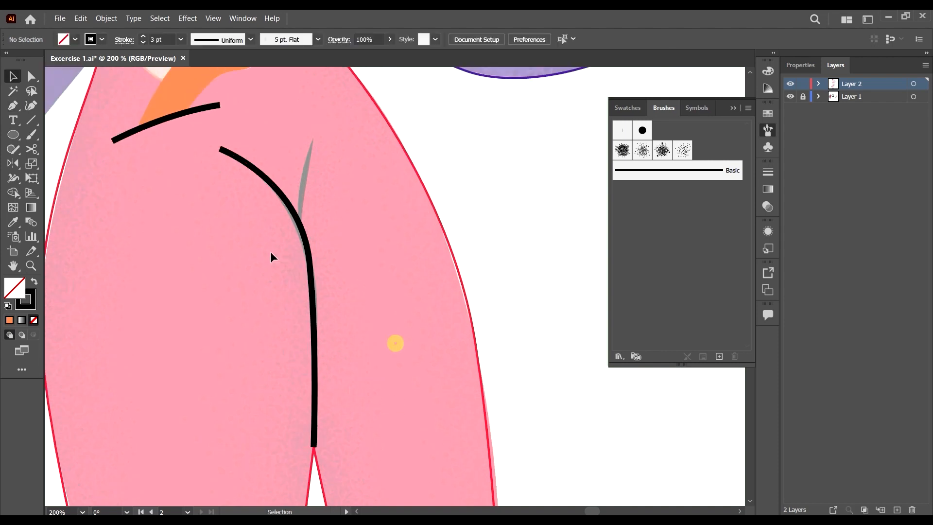
# Step: Trace the short grey crease branching up from the centre seam with a two-point curved Pen path and deselect it
pyautogui.click(15, 107)
pyautogui.scroll(2, 345, 149)
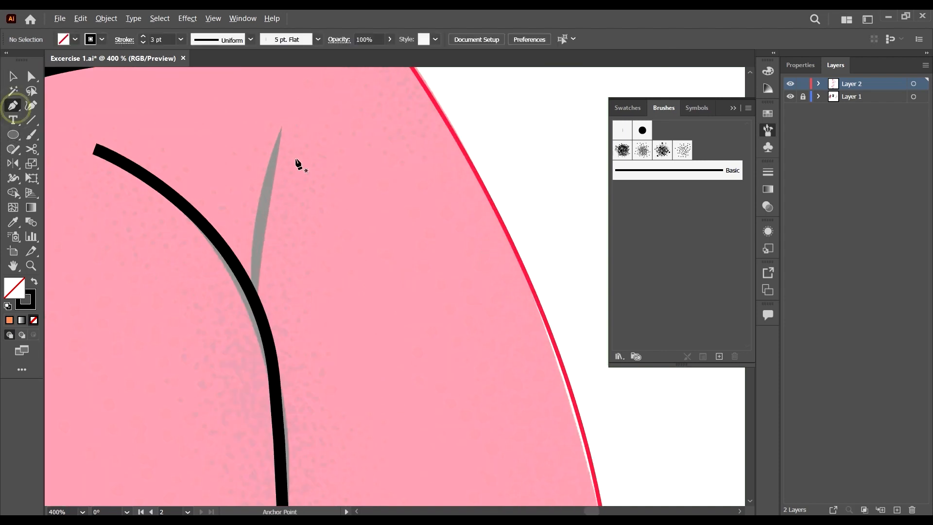
pyautogui.click(284, 126)
pyautogui.moveTo(254, 303); pyautogui.dragTo(263, 371)
pyautogui.press('v')
pyautogui.scroll(-3, 312, 301)
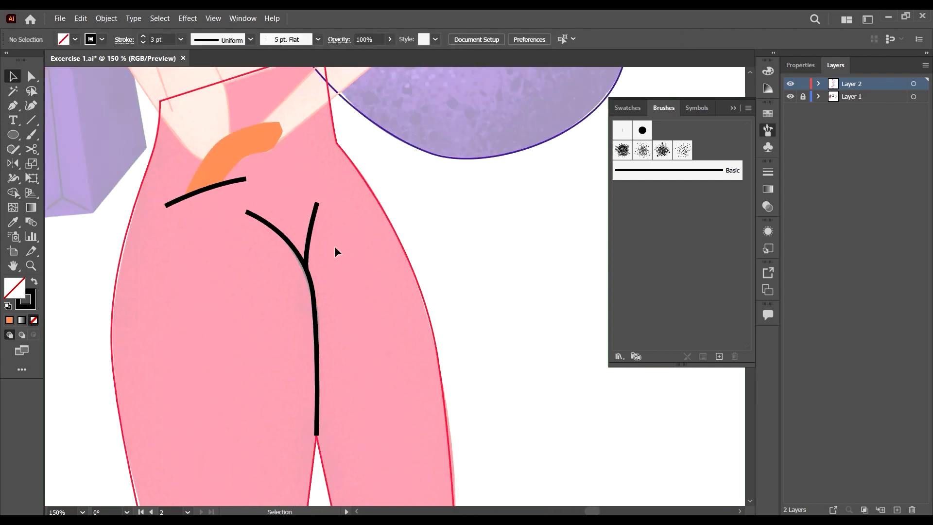
pyautogui.click(363, 291)
# Step: Reshape the long centre seam by pulling the upper handle of its middle anchor to fit the grey line
pyautogui.scroll(4, 332, 269)
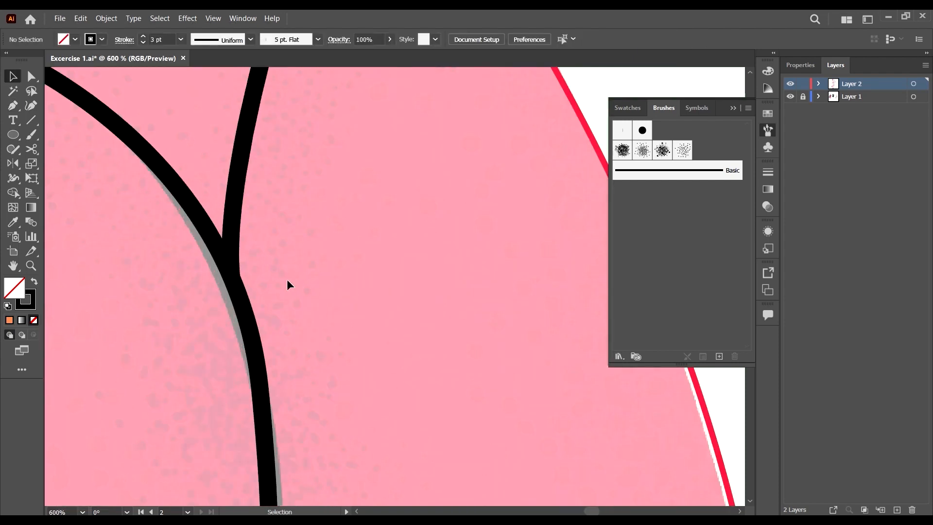
pyautogui.click(292, 335)
pyautogui.scroll(-4, 285, 323)
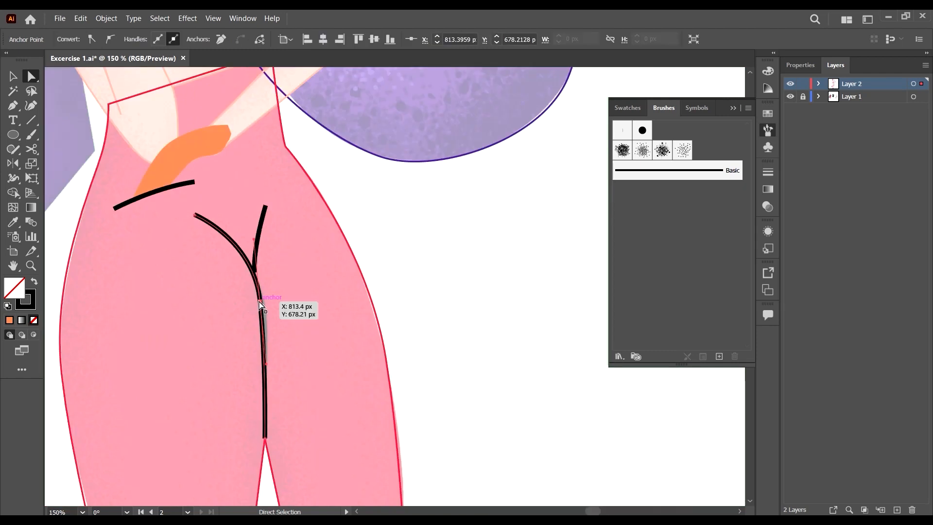
pyautogui.scroll(5, 262, 306)
pyautogui.moveTo(243, 173)
pyautogui.mouseDown()
pyautogui.moveTo(224, 163)
pyautogui.moveTo(203, 104)
pyautogui.mouseUp()
pyautogui.scroll(1, 238, 173)
# Step: Move the short crease's lower anchor down onto the seam and lengthen its upper handle to follow the grey branch
pyautogui.click(270, 252)
pyautogui.moveTo(233, 258); pyautogui.dragTo(251, 352)
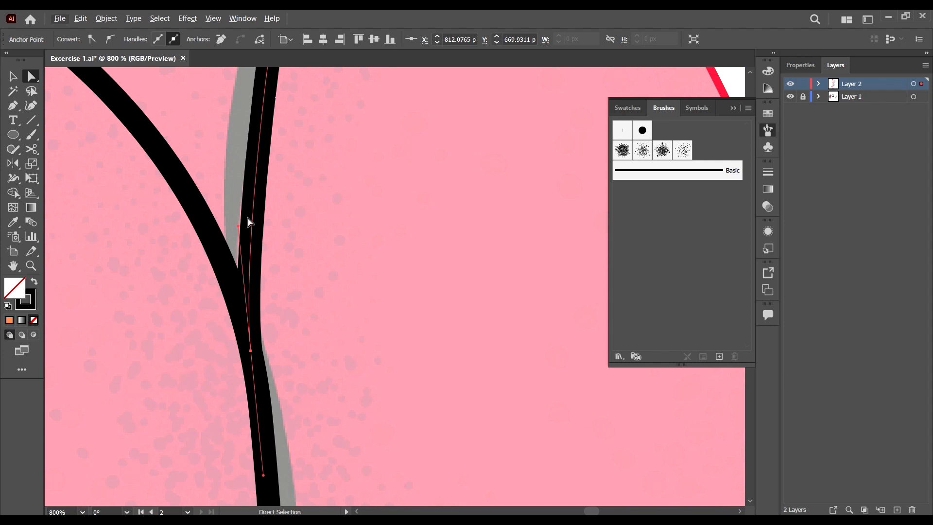
pyautogui.scroll(2, 248, 222)
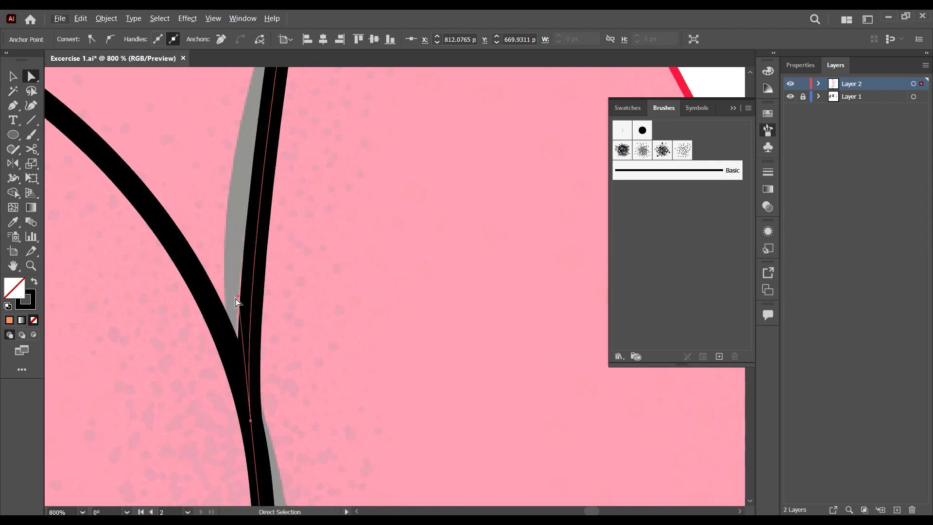
pyautogui.moveTo(238, 296); pyautogui.dragTo(212, 181)
pyautogui.scroll(-4, 251, 234)
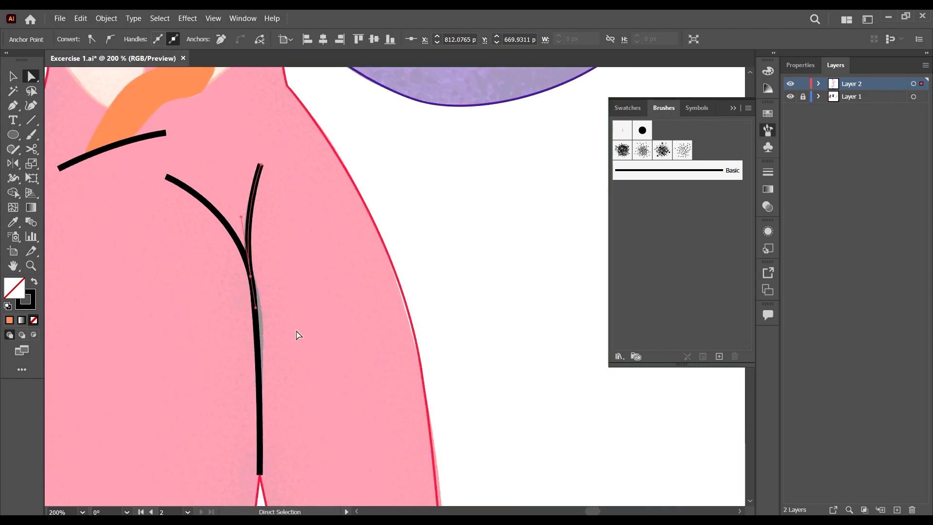
# Step: Select both crease lines and apply the width profile that tapers at both ends and is thickest in the middle
pyautogui.press('v')
pyautogui.moveTo(323, 374); pyautogui.dragTo(247, 287)
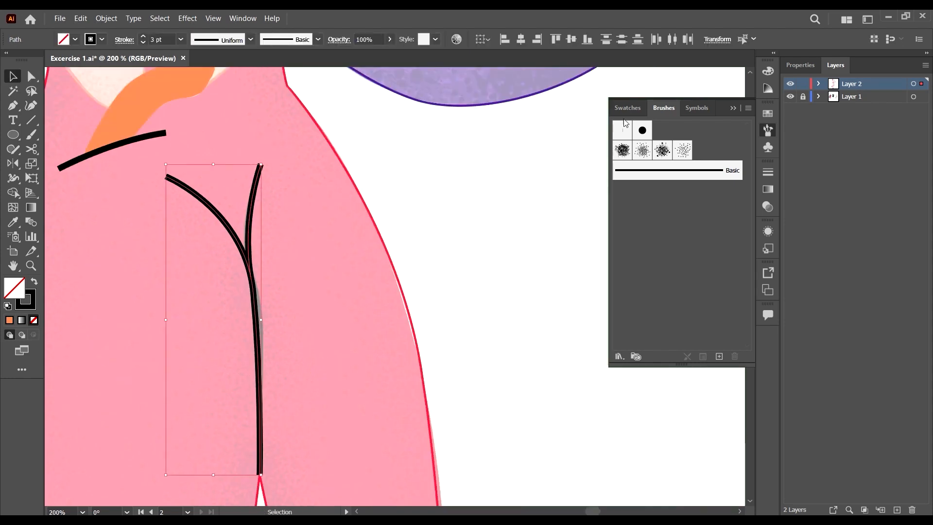
pyautogui.click(800, 67)
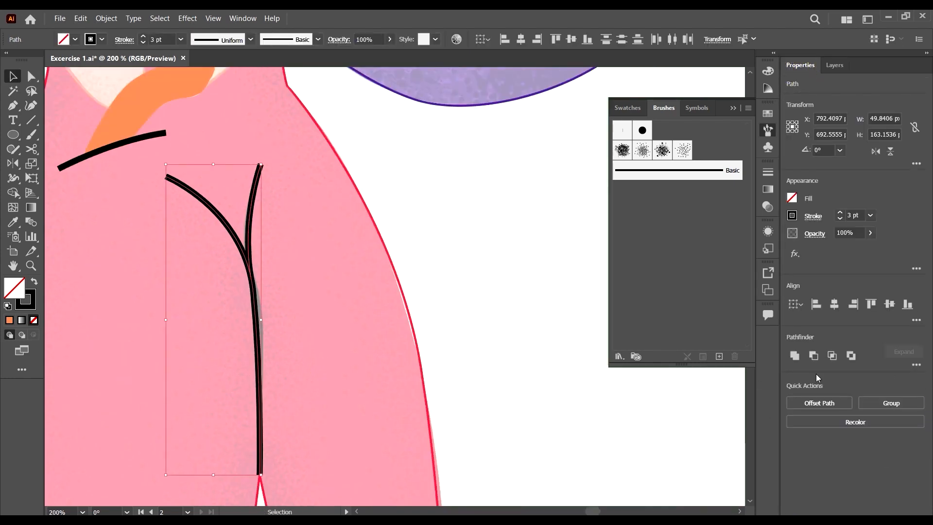
pyautogui.click(811, 217)
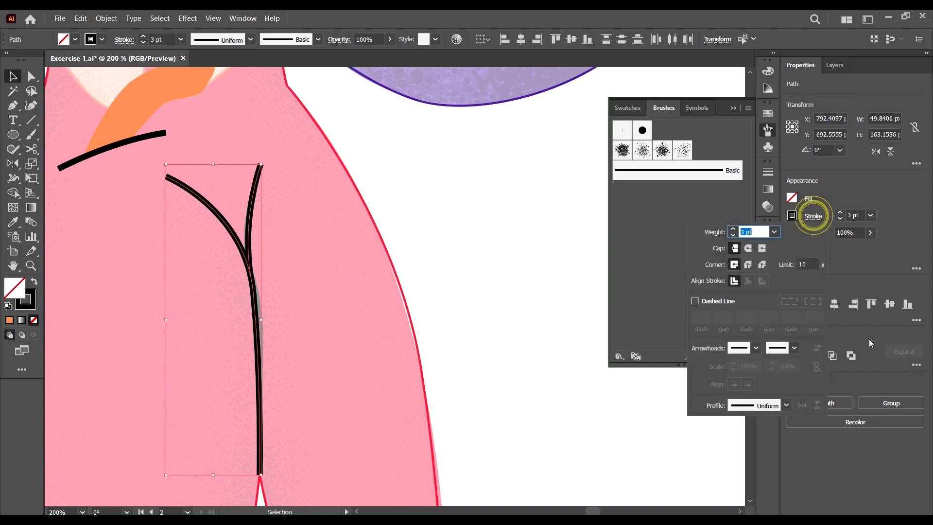
pyautogui.click(787, 405)
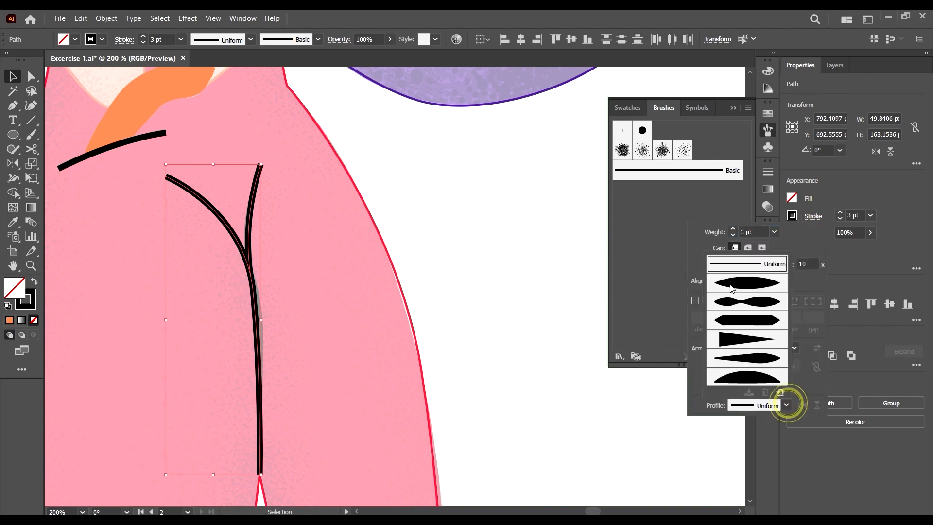
pyautogui.click(741, 287)
pyautogui.scroll(-3, 428, 191)
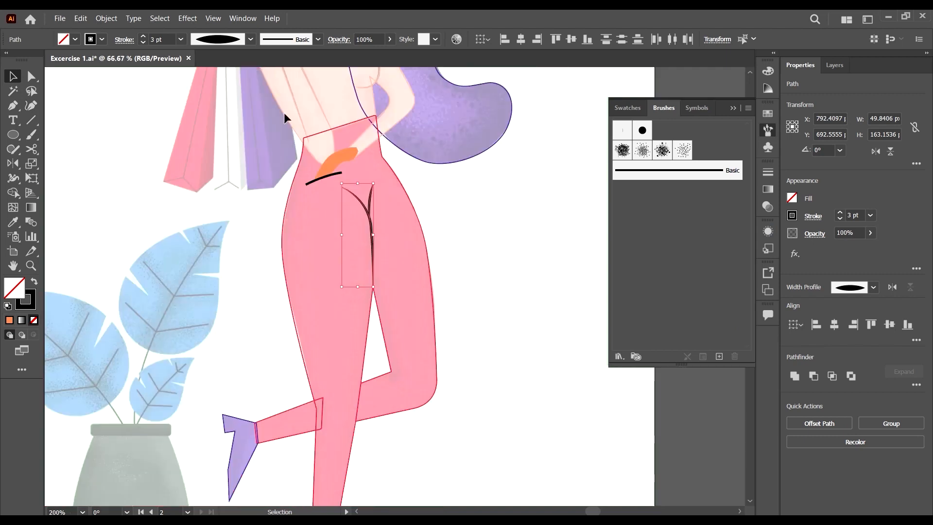
pyautogui.click(251, 39)
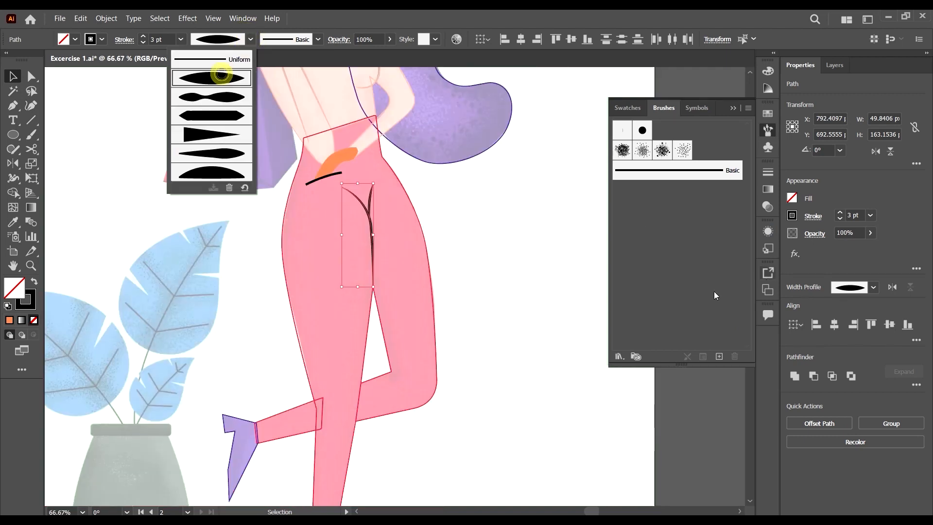
pyautogui.click(406, 253)
# Step: Set the tapered centre seam's stroke weight to 4 pt and deselect it
pyautogui.scroll(3, 380, 214)
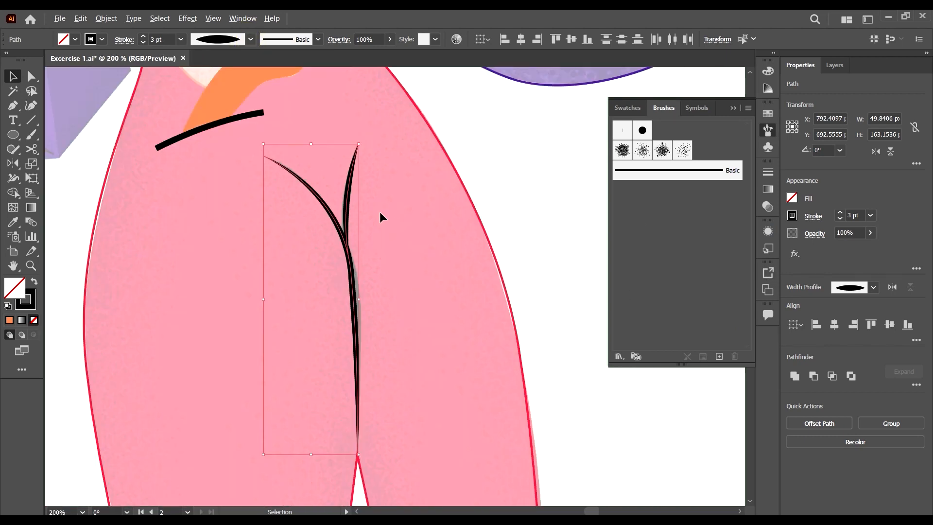
pyautogui.click(380, 239)
pyautogui.click(298, 192)
pyautogui.scroll(1, 163, 38)
pyautogui.click(377, 294)
pyautogui.scroll(-3, 380, 270)
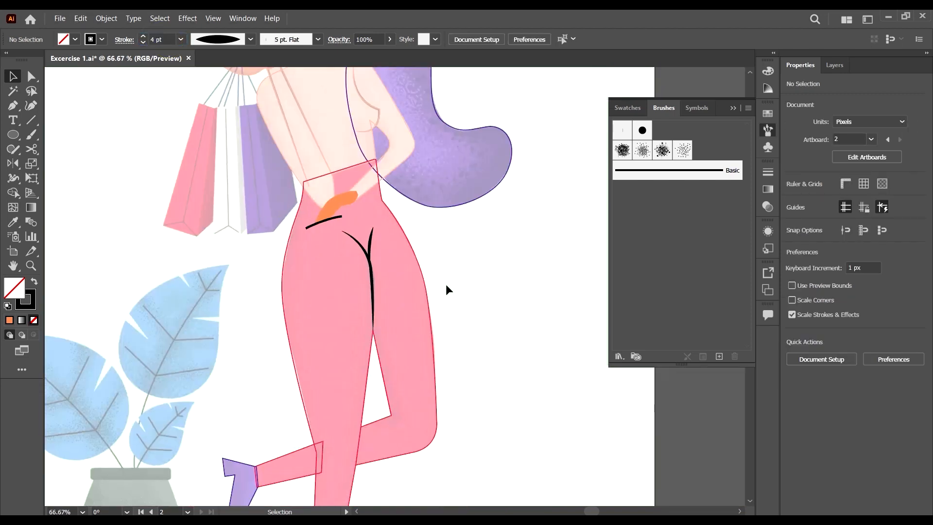
pyautogui.scroll(1, 539, 364)
pyautogui.click(540, 364)
pyautogui.scroll(2, 518, 312)
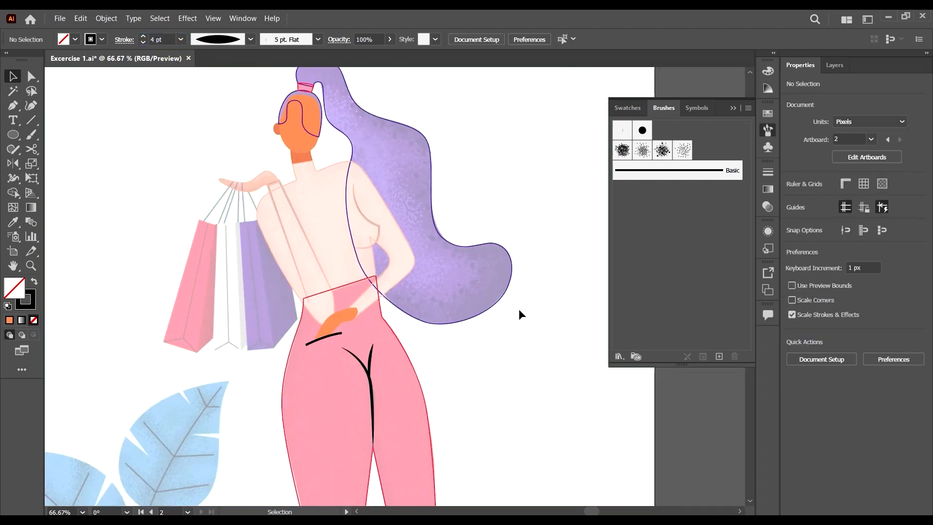
pyautogui.scroll(2, 518, 311)
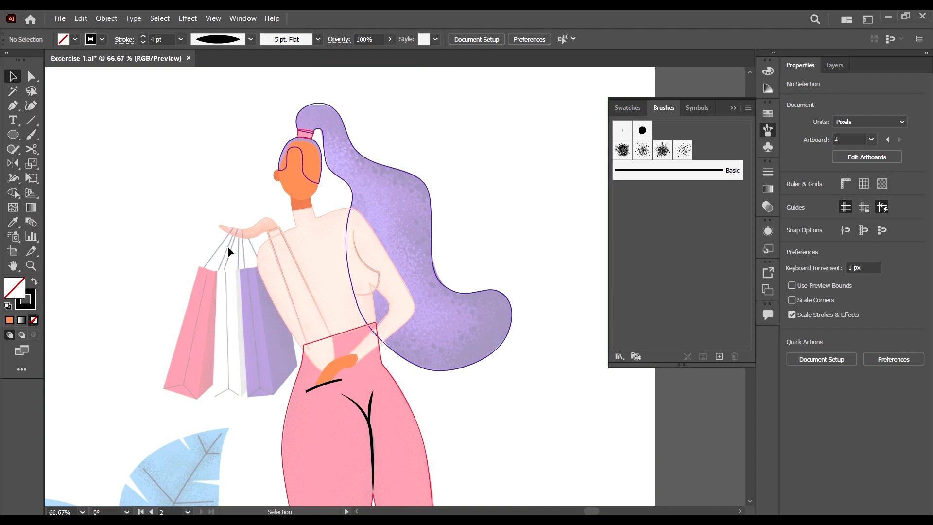
pyautogui.scroll(-2, 296, 333)
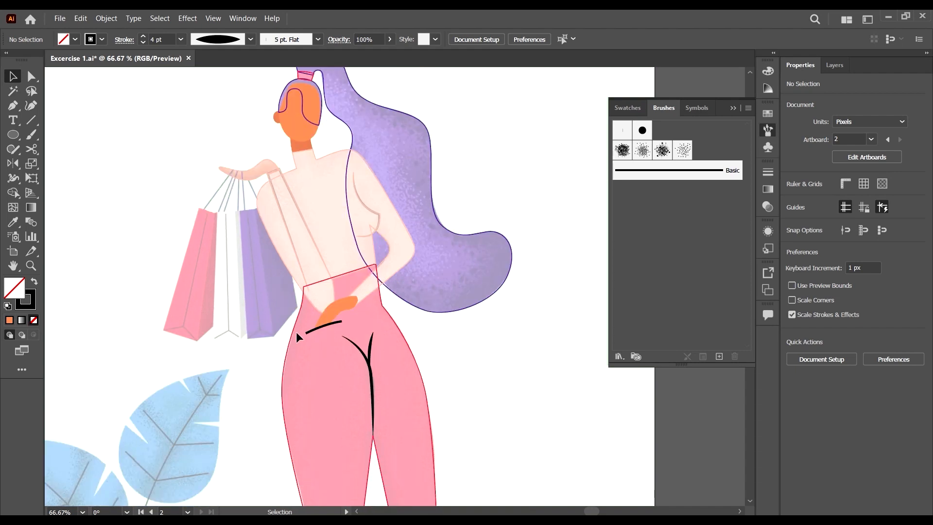
# Step: Draw a straight 1 pt Pen line with a uniform profile along the bag string running from the hand to the purple bag's front edge
pyautogui.click(14, 106)
pyautogui.scroll(-1, 239, 322)
pyautogui.scroll(-2, 185, 389)
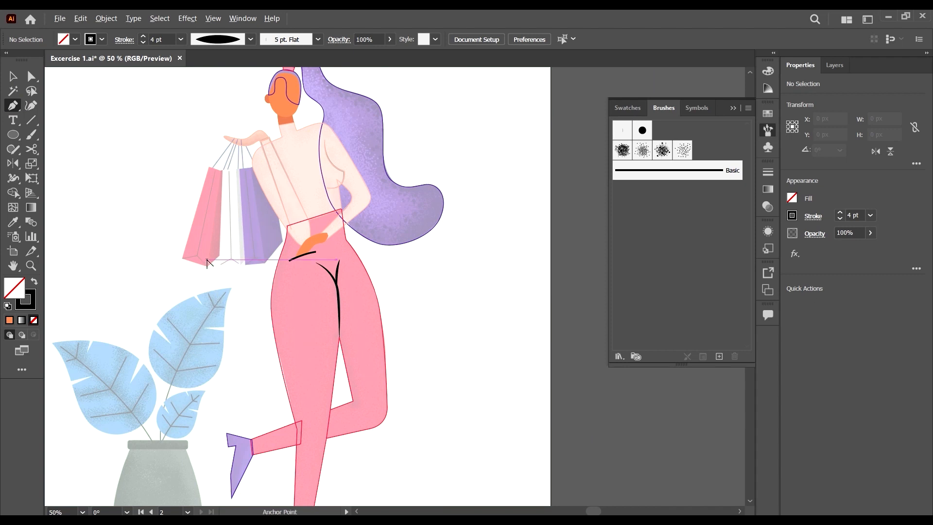
pyautogui.scroll(3, 207, 263)
pyautogui.scroll(1, 316, 295)
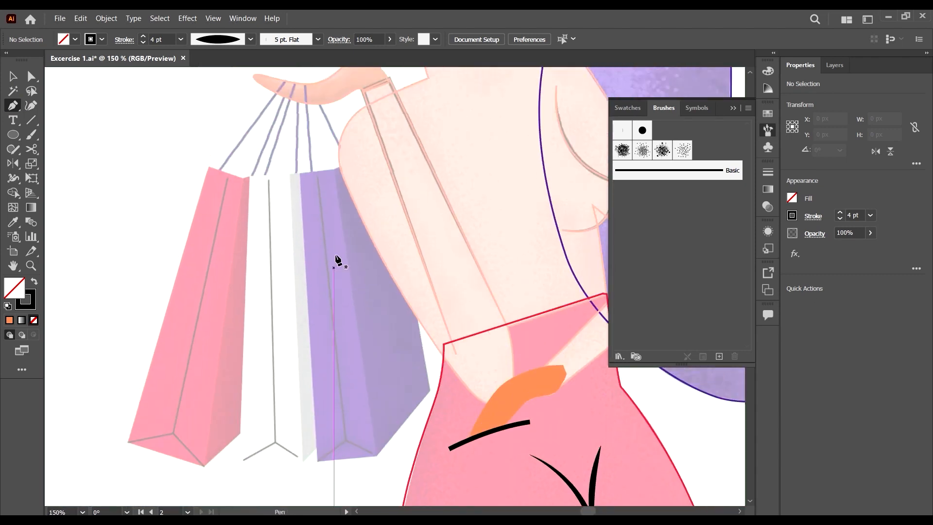
pyautogui.scroll(1, 336, 256)
pyautogui.scroll(4, 311, 137)
pyautogui.scroll(-3, 313, 162)
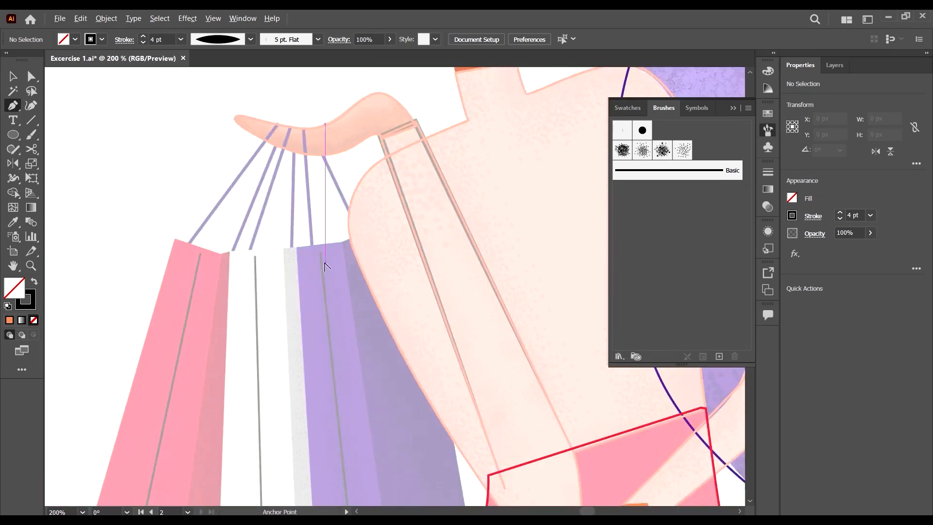
pyautogui.scroll(3, 301, 129)
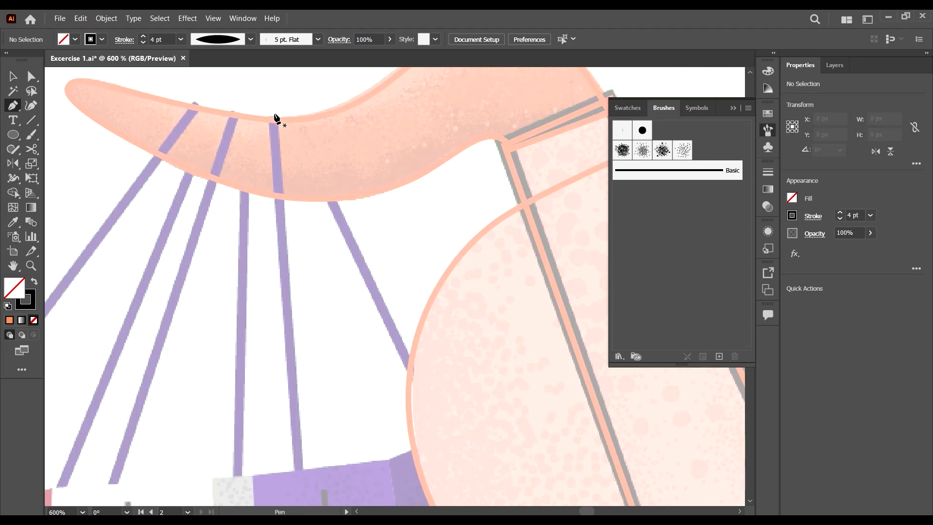
pyautogui.click(272, 115)
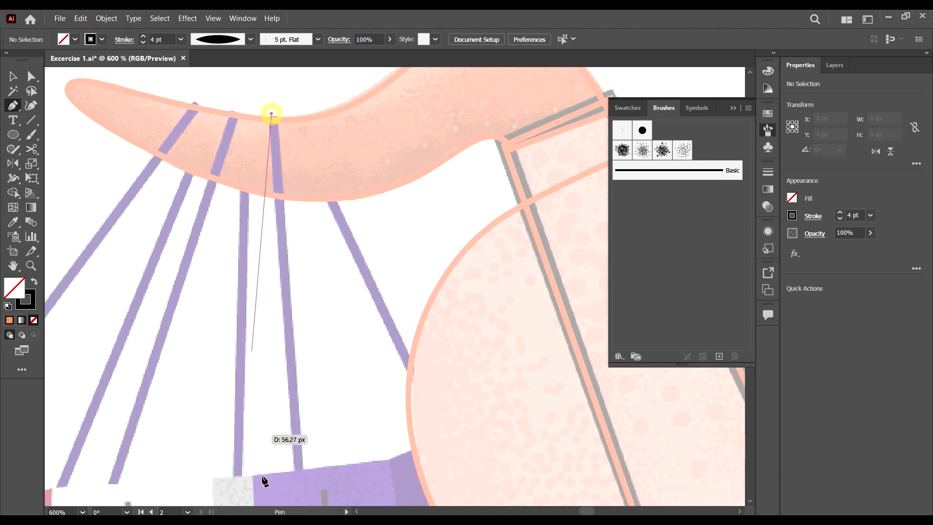
pyautogui.click(300, 475)
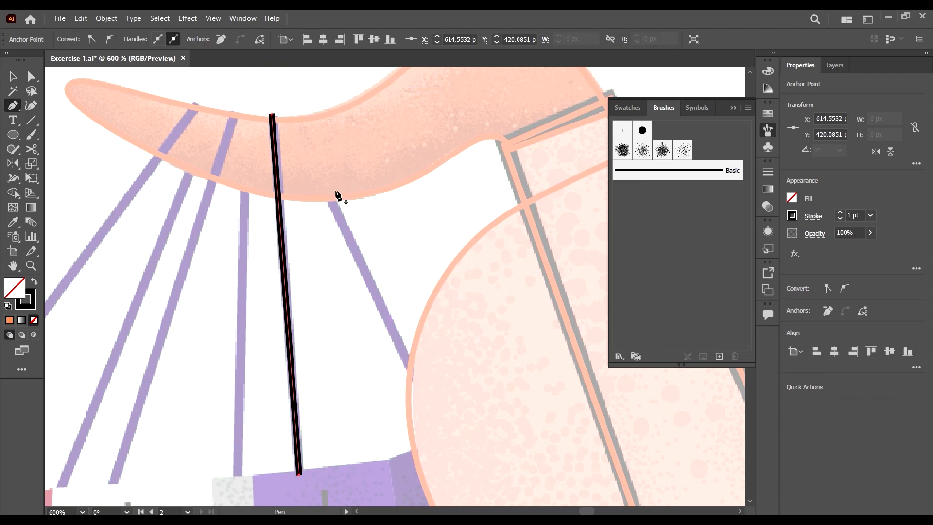
# Step: Trace the string running to the shoulder and the one reaching the white bag's grey side with separate straight Pen lines
pyautogui.click(326, 191)
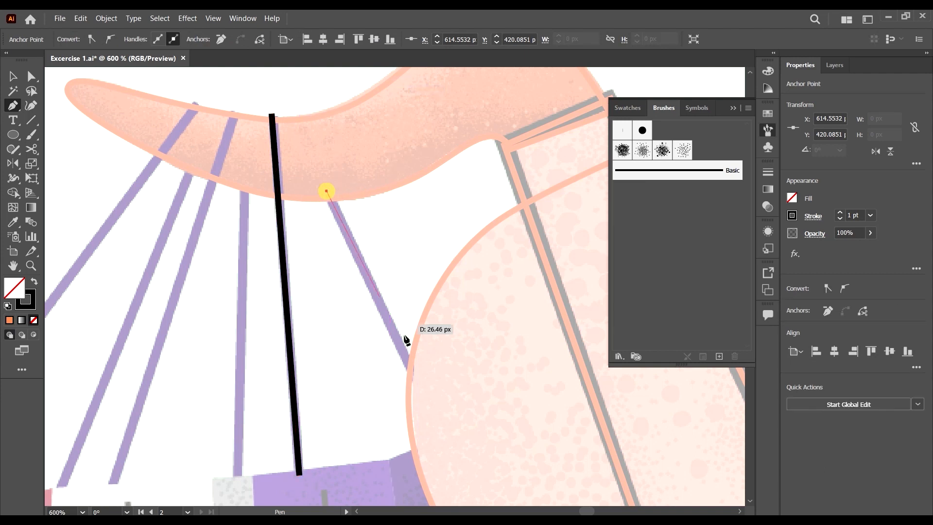
pyautogui.click(418, 384)
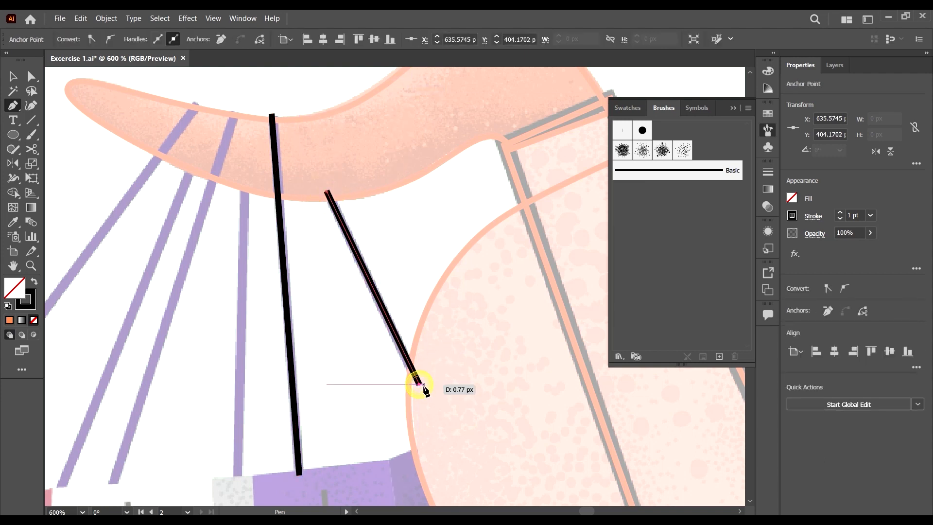
pyautogui.click(244, 176)
pyautogui.scroll(-2, 244, 365)
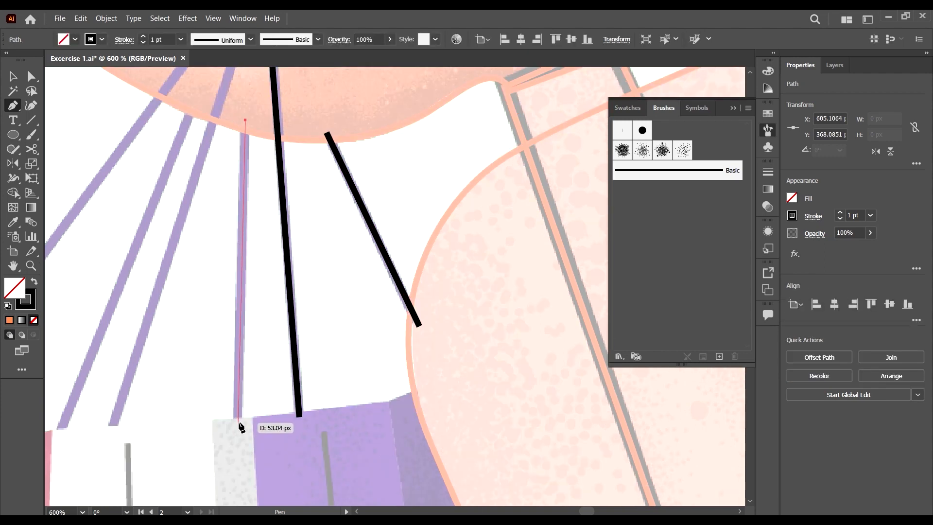
pyautogui.click(238, 419)
# Step: Trace the slanted string from the hand's upper edge down to the white bag's front with a straight two-point Pen line
pyautogui.scroll(3, 238, 99)
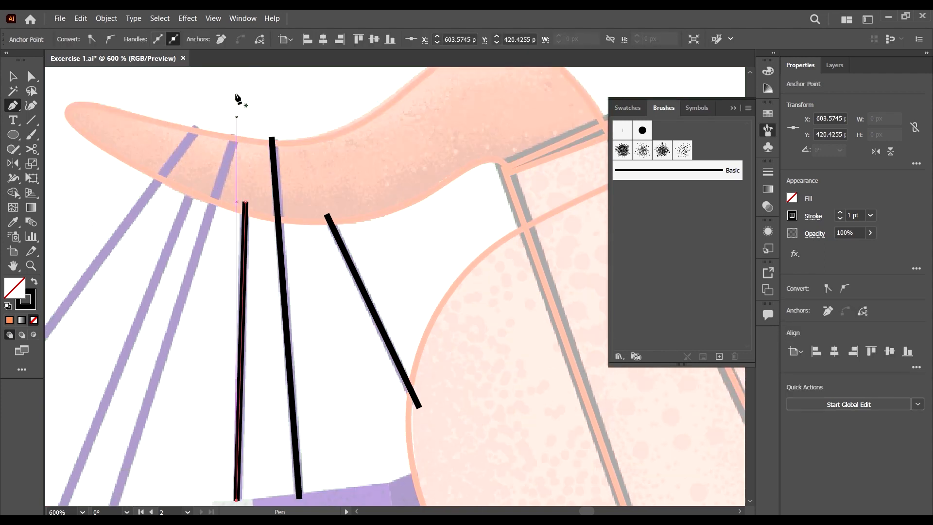
pyautogui.click(233, 137)
pyautogui.scroll(-4, 219, 209)
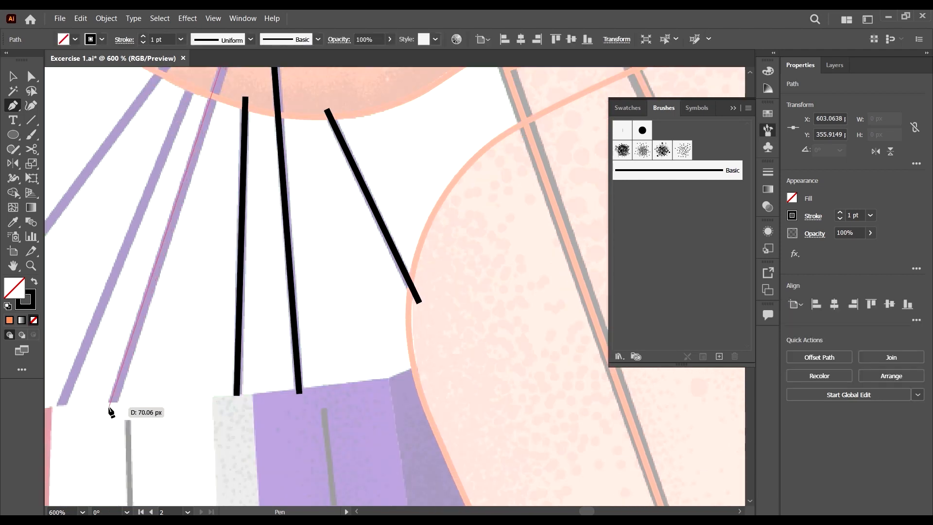
pyautogui.click(110, 406)
pyautogui.scroll(5, 146, 291)
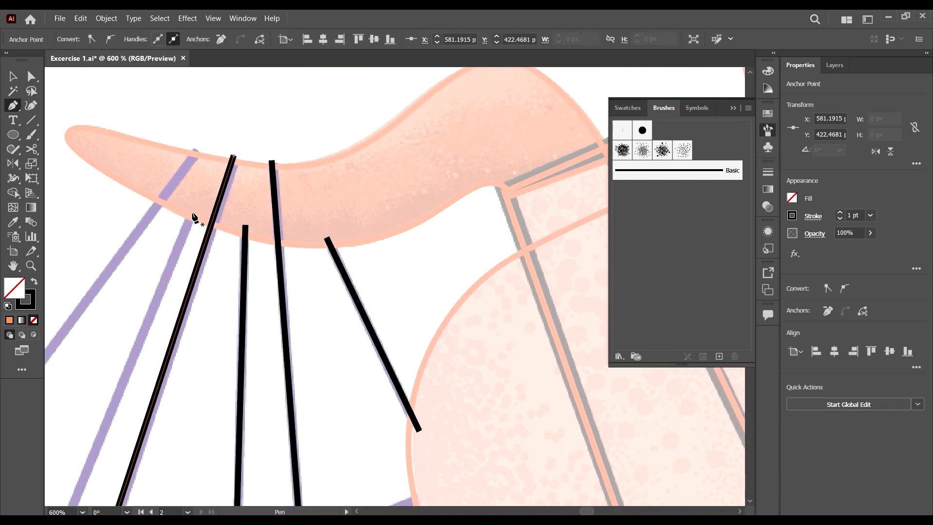
# Step: Trace the slanted string from the hand's lower edge down to the white bag's front with a straight two-point Pen line
pyautogui.click(193, 216)
pyautogui.scroll(-3, 114, 385)
pyautogui.hscroll(-3, 129, 354)
pyautogui.scroll(-2, 136, 389)
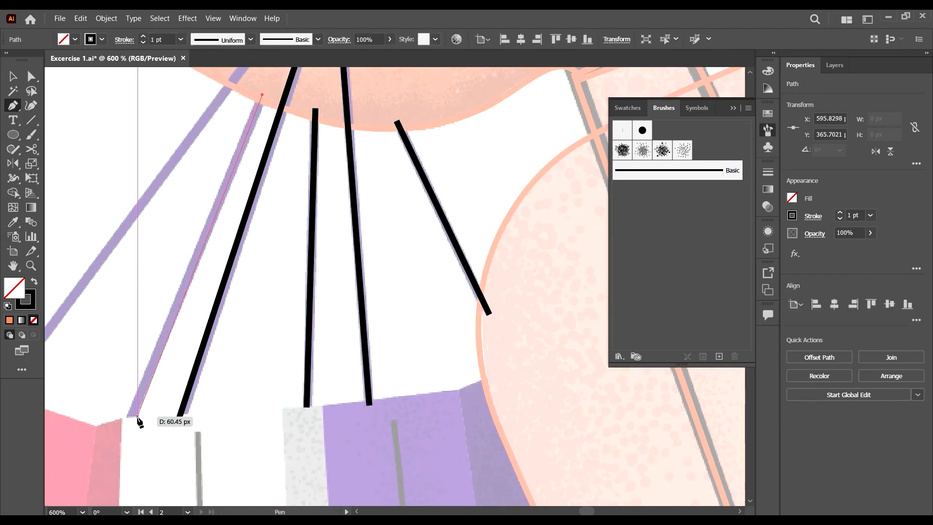
pyautogui.click(130, 426)
pyautogui.scroll(3, 223, 304)
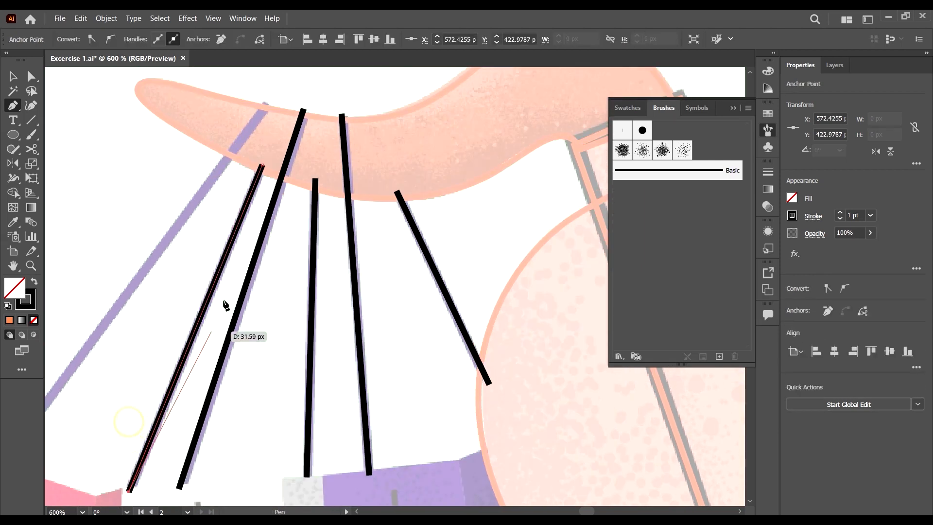
# Step: Trace the outermost string from the hand's upper edge to the pink bag's top edge with a straight Pen line
pyautogui.click(269, 107)
pyautogui.scroll(-3, 225, 317)
pyautogui.hscroll(-5, 187, 321)
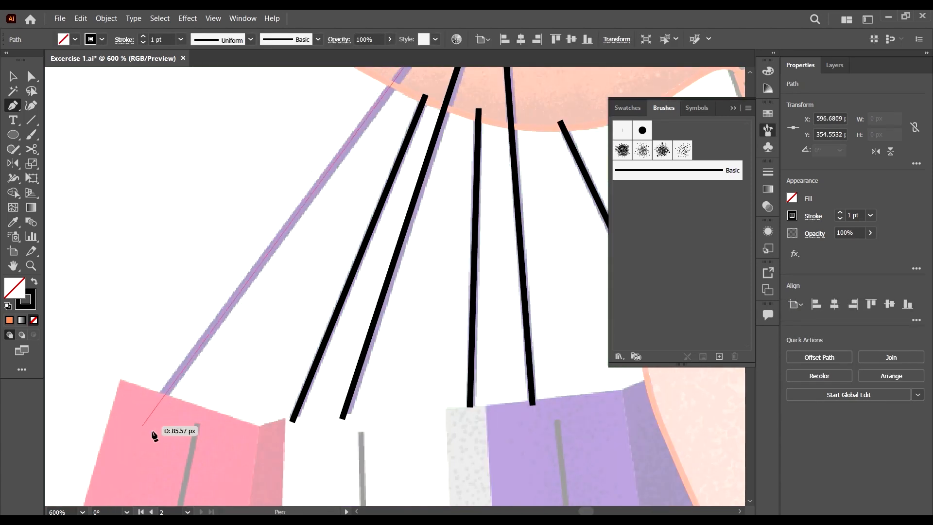
pyautogui.click(163, 396)
pyautogui.press('v')
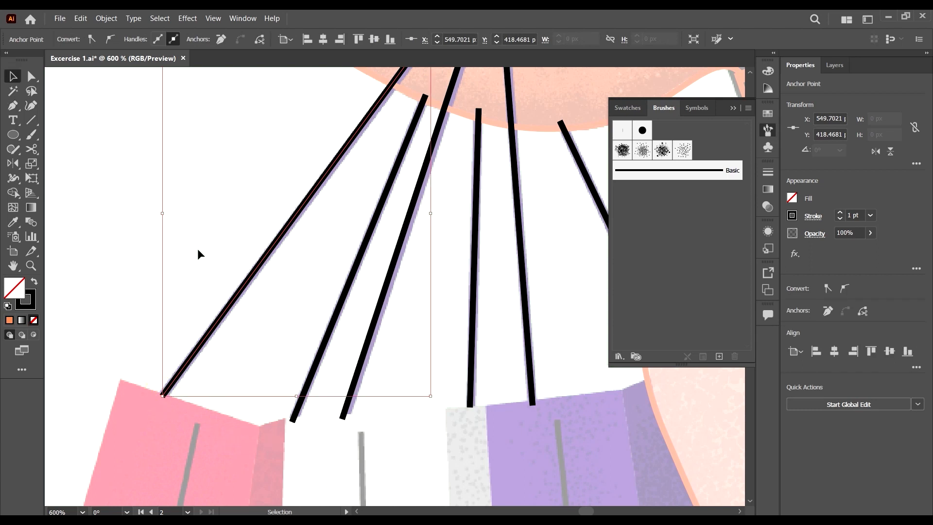
# Step: Select all six bag strings and recolour their strokes by sampling the purple hair outline with the Eyedropper
pyautogui.scroll(-3, 147, 252)
pyautogui.moveTo(298, 243); pyautogui.dragTo(300, 243)
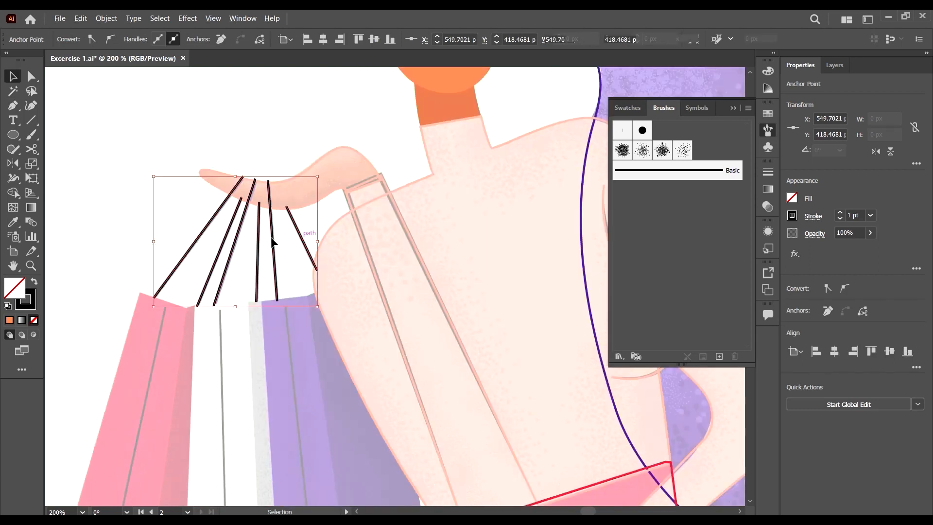
pyautogui.scroll(3, 320, 231)
pyautogui.press('i')
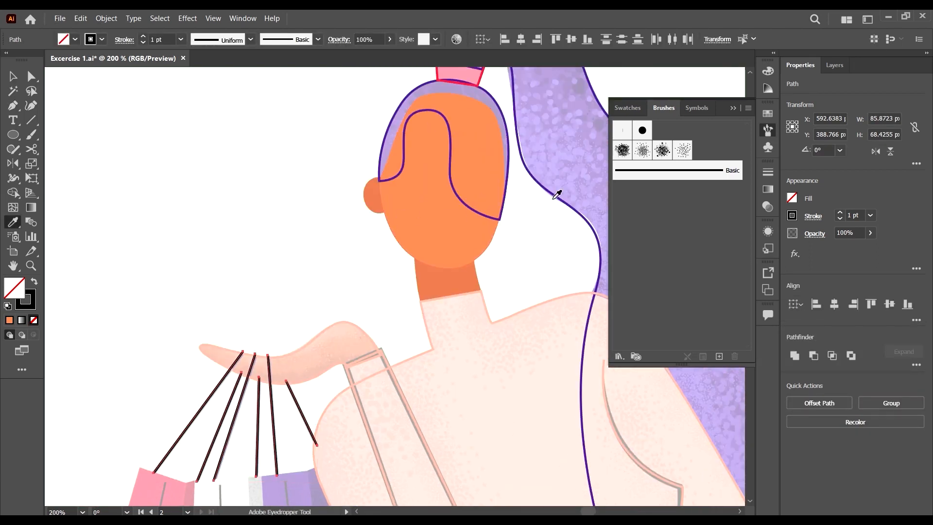
pyautogui.click(553, 193)
pyautogui.scroll(-3, 485, 279)
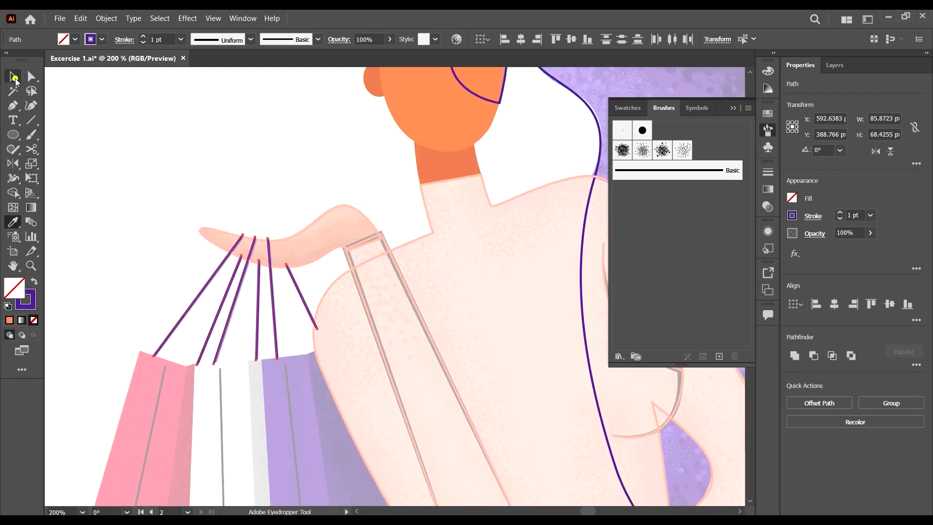
# Step: Check the strings' stroke weight against the sketch up close and deselect them
pyautogui.click(15, 78)
pyautogui.scroll(5, 322, 374)
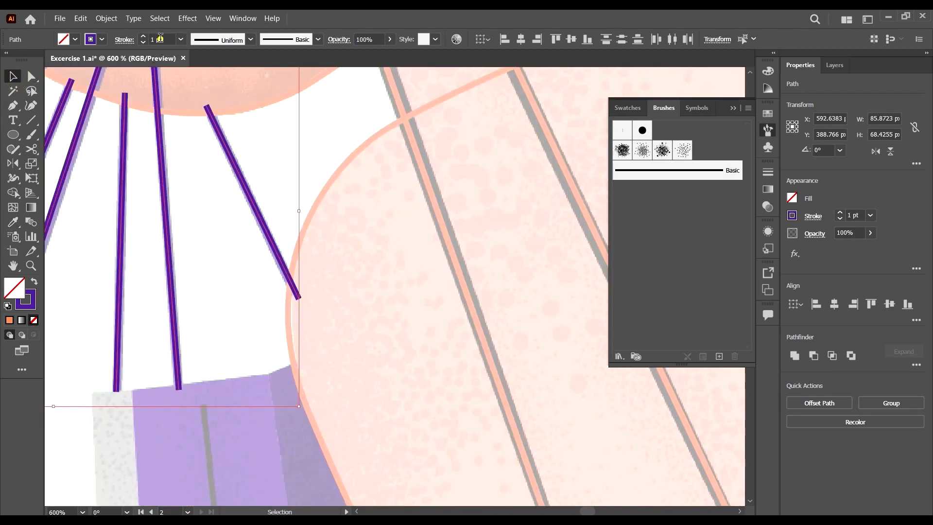
pyautogui.press('Down')
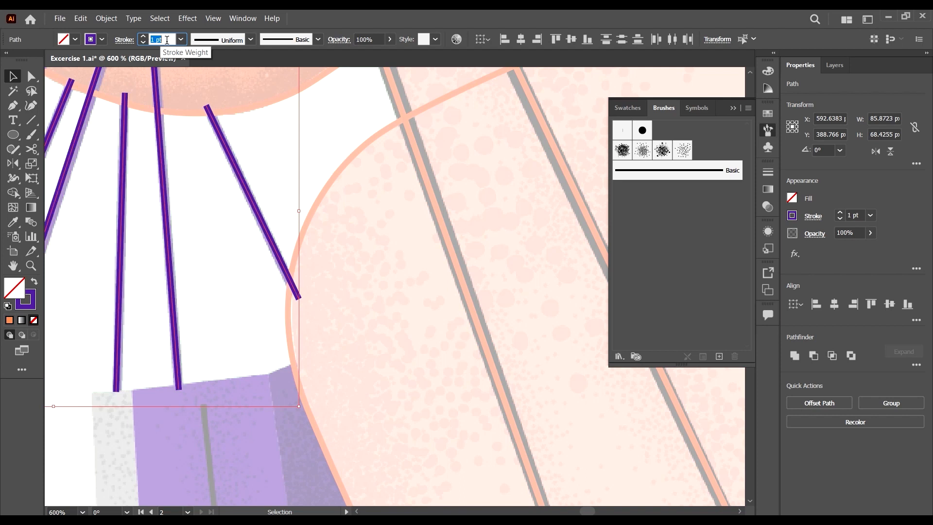
pyautogui.scroll(-2, 418, 168)
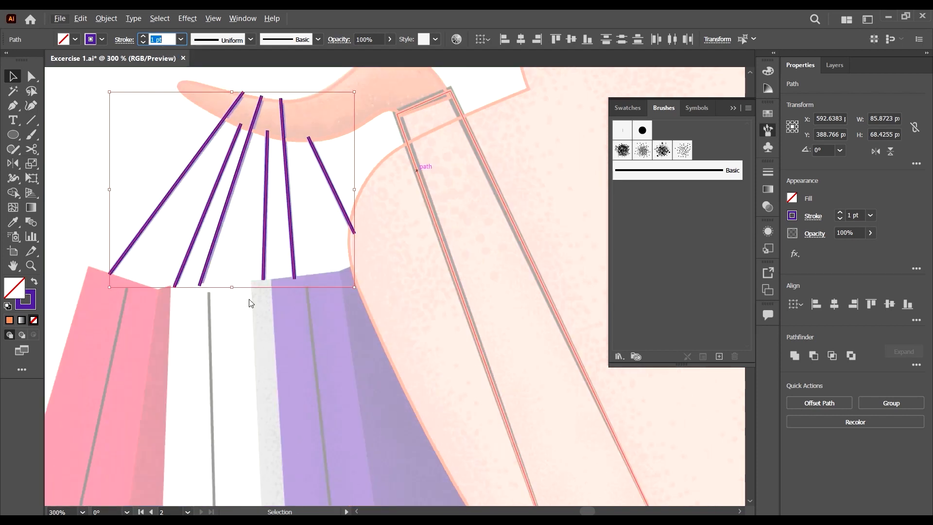
pyautogui.click(258, 339)
pyautogui.scroll(-2, 296, 301)
pyautogui.scroll(2, 329, 287)
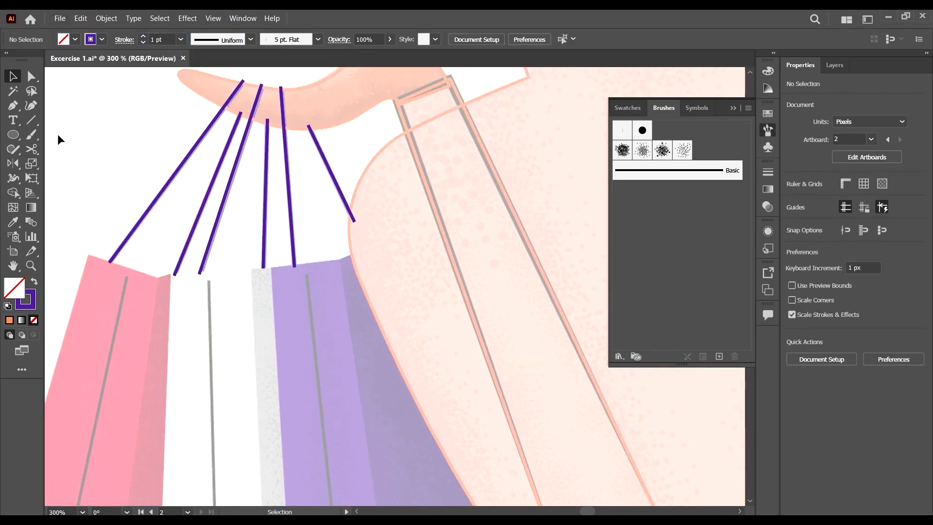
# Step: Start a Pen path along the top of the purple bag's shaded side and down the fold to its bottom corner
pyautogui.click(20, 108)
pyautogui.scroll(6, 369, 262)
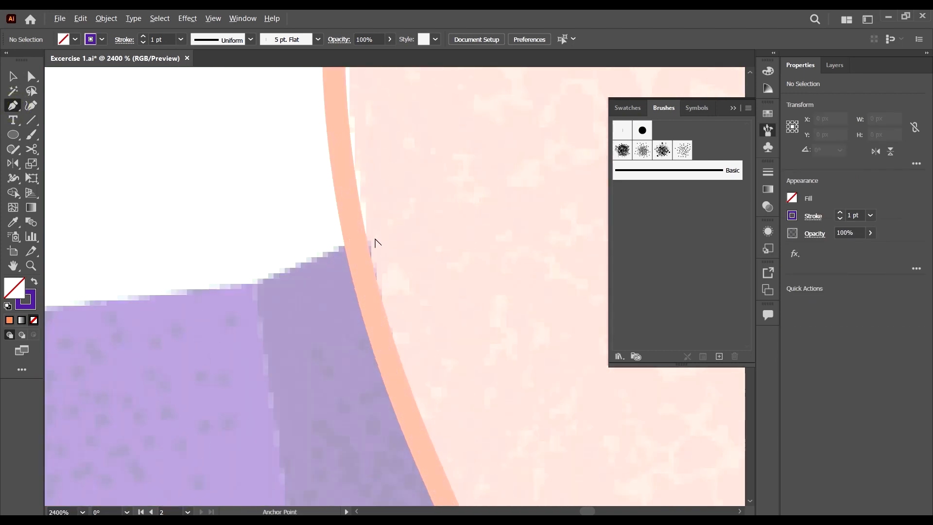
pyautogui.click(370, 238)
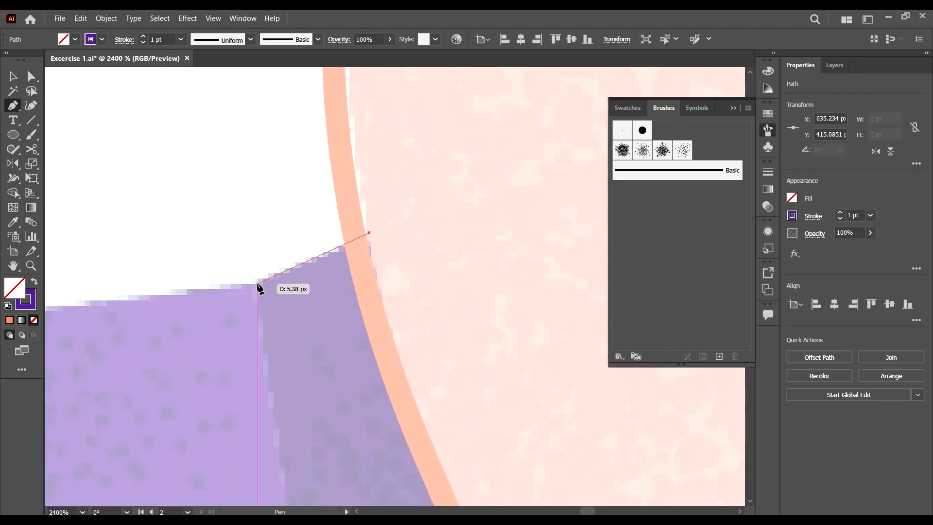
pyautogui.click(257, 278)
pyautogui.scroll(-6, 258, 279)
pyautogui.scroll(-10, 311, 272)
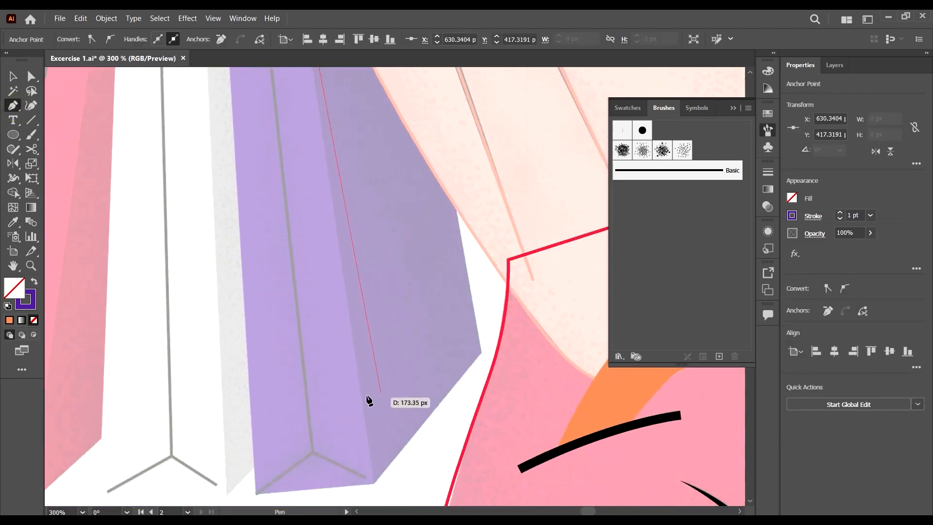
pyautogui.click(374, 437)
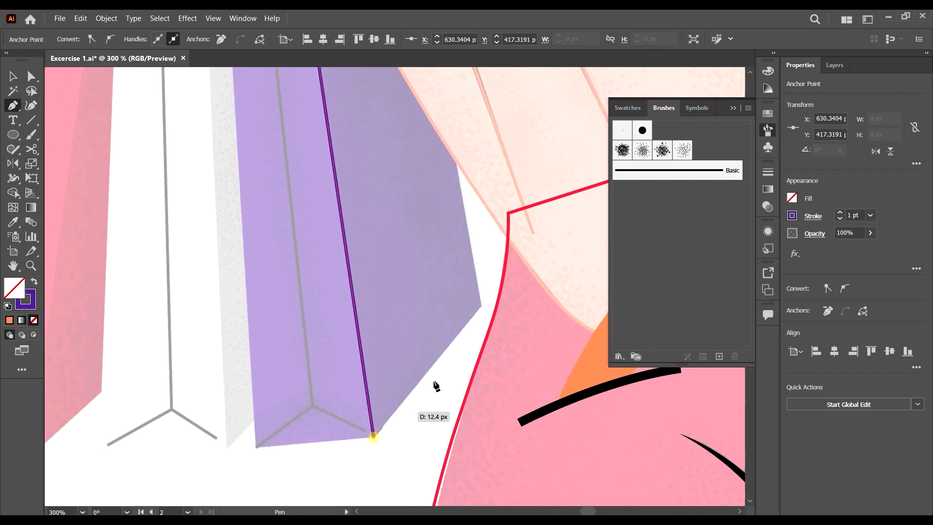
# Step: Continue the path up the bag's outer edge, extend it over the arm area and close it at the starting point
pyautogui.click(480, 304)
pyautogui.scroll(2, 447, 170)
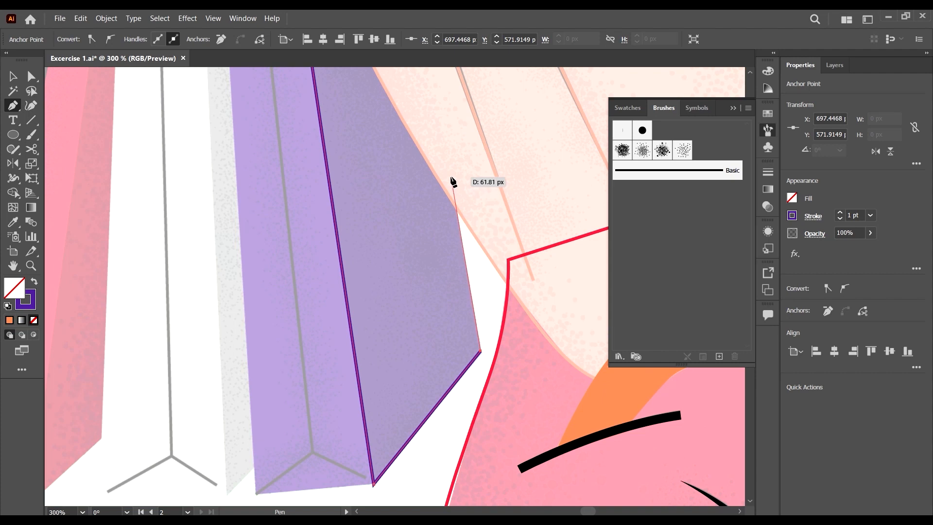
pyautogui.click(453, 182)
pyautogui.scroll(7, 313, 109)
pyautogui.click(322, 148)
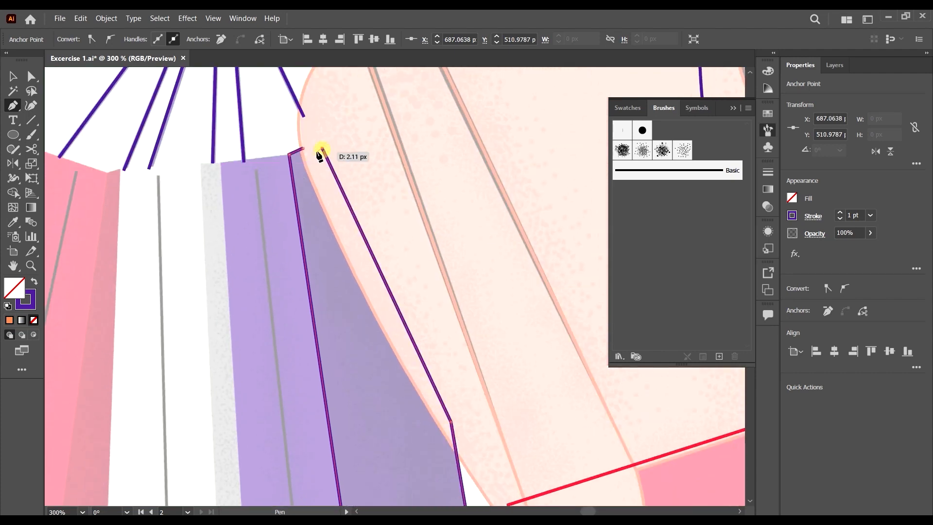
pyautogui.click(308, 148)
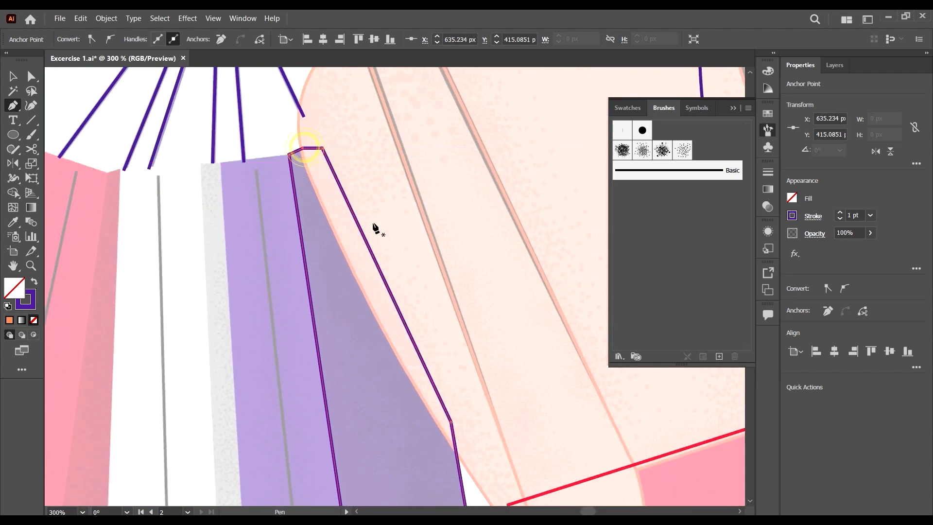
# Step: Swap the closed side panel's purple stroke into its fill, leaving no stroke
pyautogui.press('v')
pyautogui.hotkey('shift', 'x')
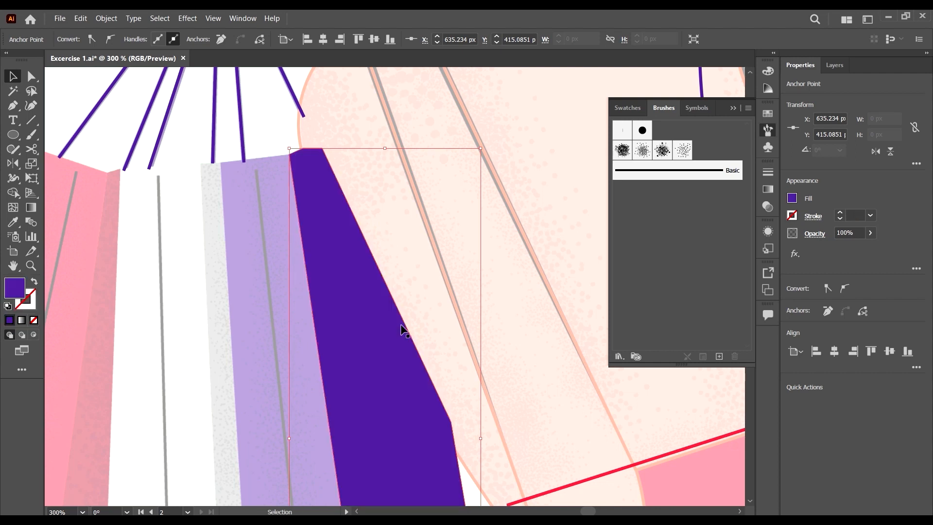
pyautogui.scroll(-4, 417, 268)
pyautogui.scroll(-1, 415, 313)
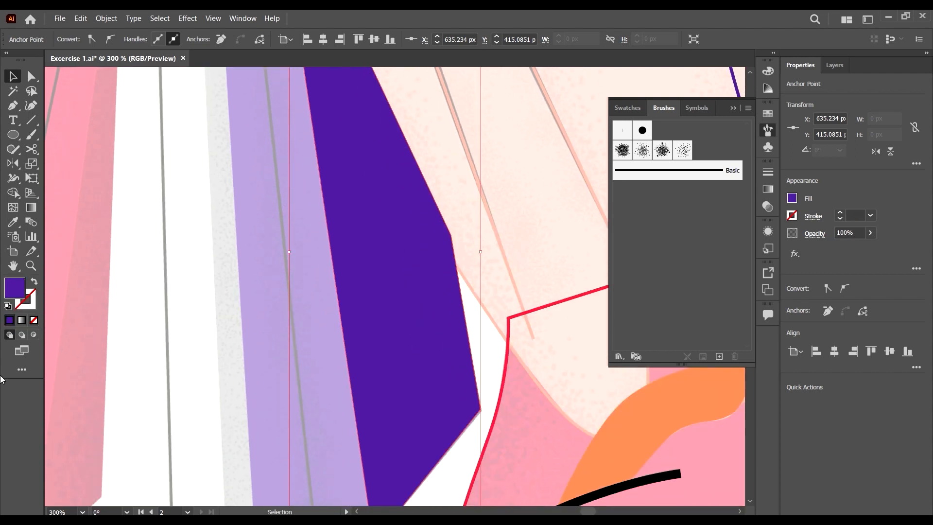
pyautogui.doubleClick(13, 291)
pyautogui.click(818, 240)
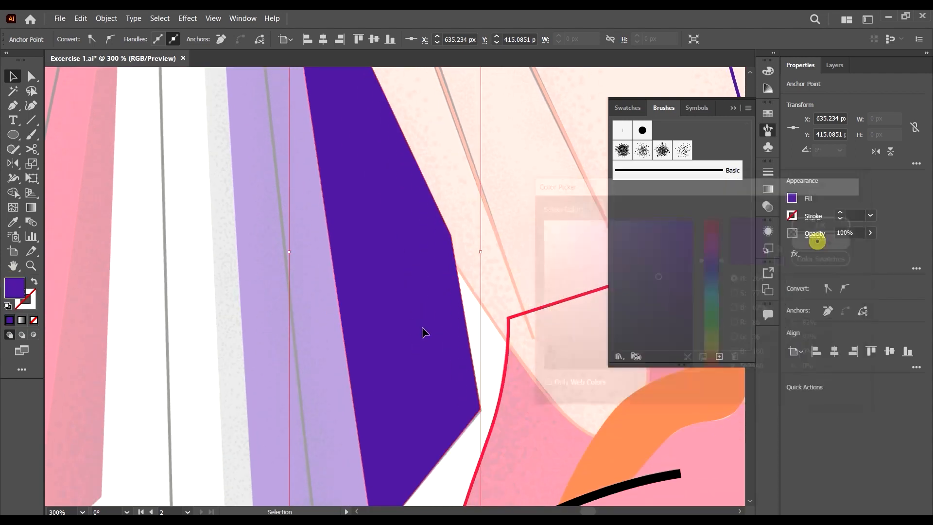
# Step: Sample the dark purple bag side from the finished illustration as the side panel's fill, and deselect it
pyautogui.scroll(-5, 480, 303)
pyautogui.scroll(-7, 480, 303)
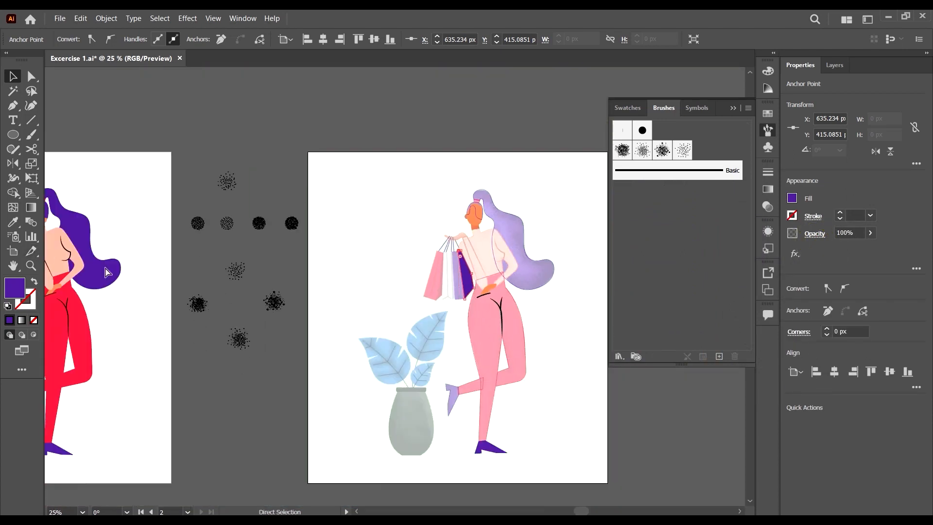
pyautogui.hscroll(-5, 108, 272)
pyautogui.scroll(3, 203, 276)
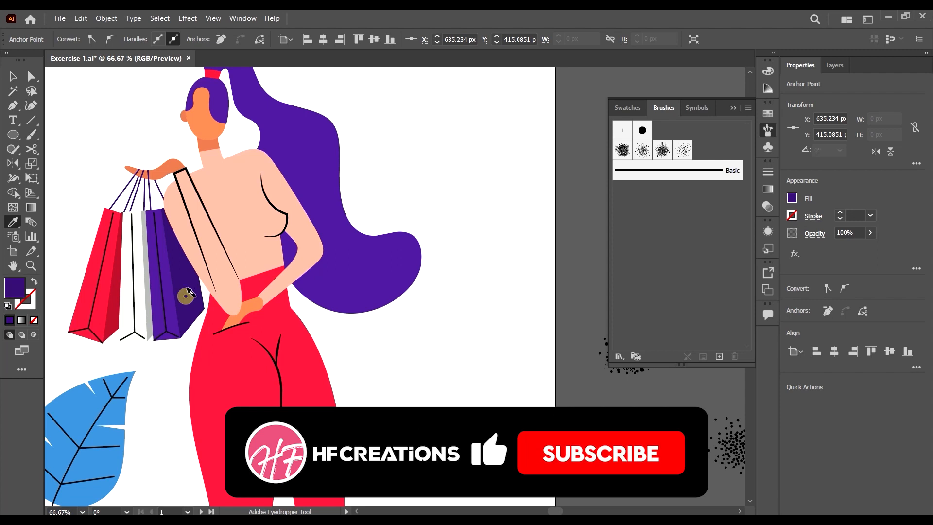
pyautogui.scroll(-4, 193, 297)
pyautogui.press('v')
pyautogui.scroll(6, 486, 286)
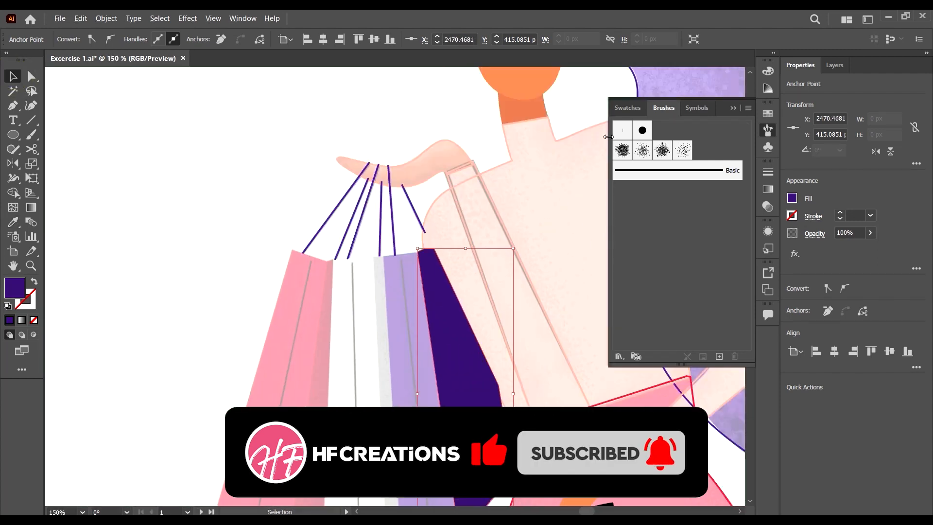
pyautogui.scroll(1, 389, 199)
pyautogui.click(160, 176)
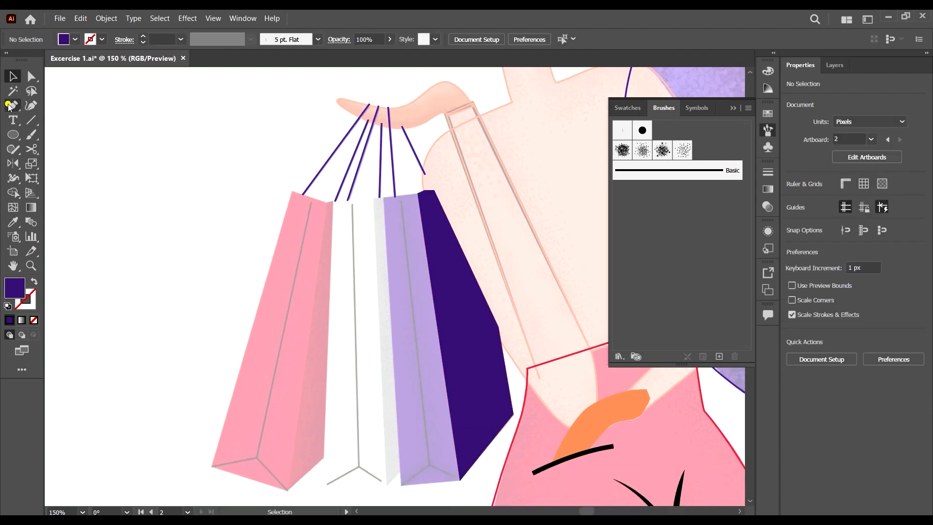
# Step: Trace the purple bag's front panel with a closed four-cornered Pen path using a 1 pt stroke and no fill
pyautogui.scroll(4, 411, 209)
pyautogui.press('p')
pyautogui.hotkey('shift', 'x')
pyautogui.scroll(1, 366, 181)
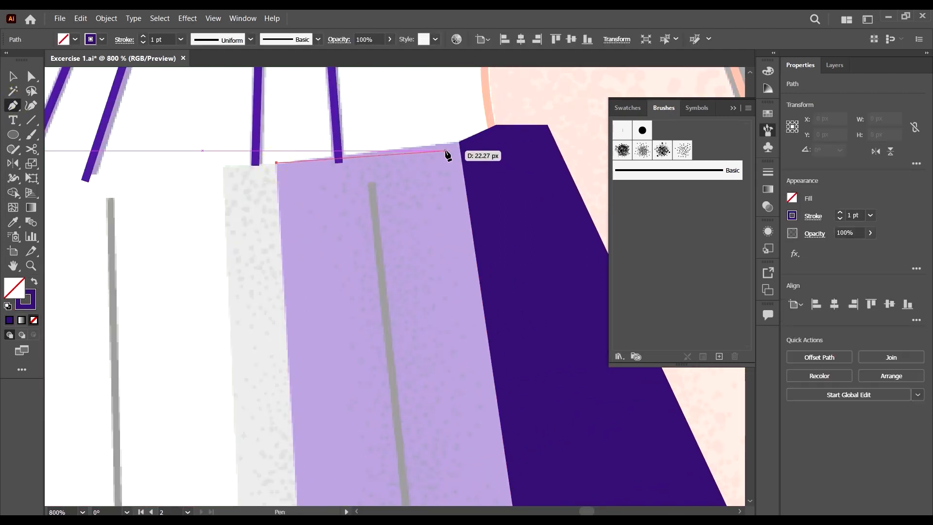
pyautogui.click(459, 142)
pyautogui.scroll(-7, 474, 204)
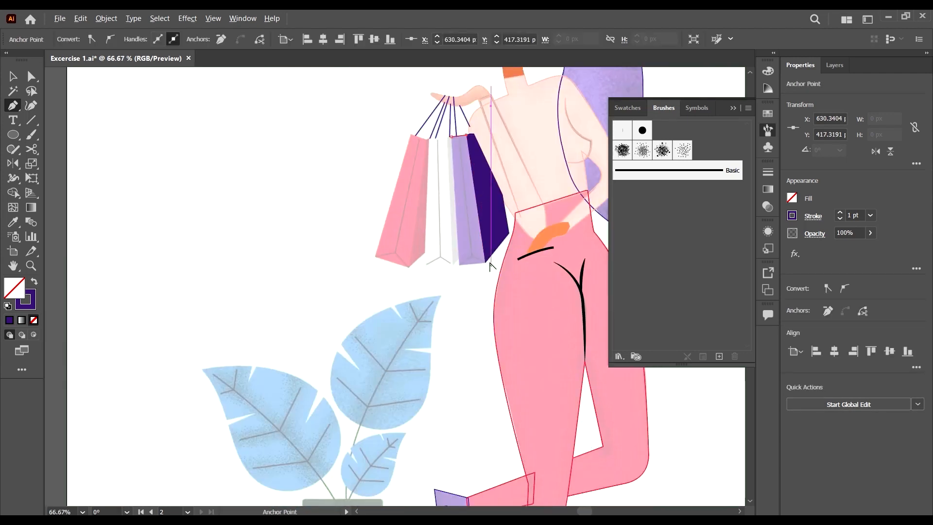
pyautogui.scroll(4, 495, 267)
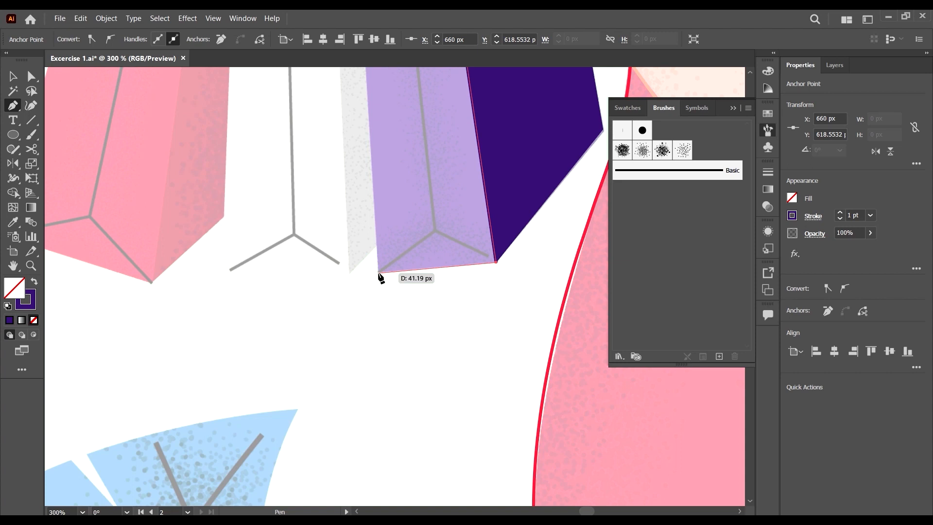
pyautogui.click(379, 273)
pyautogui.scroll(10, 362, 128)
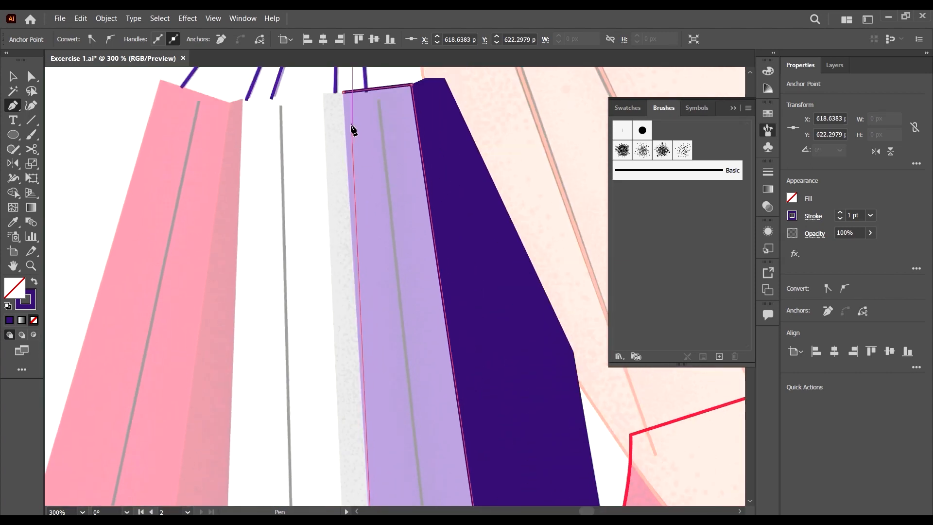
pyautogui.scroll(3, 352, 129)
pyautogui.click(343, 152)
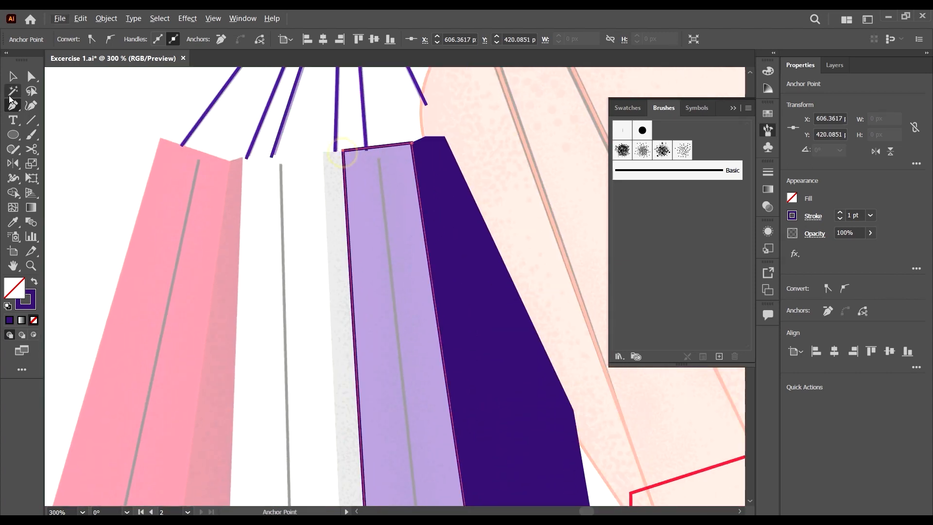
# Step: Sample the front bag purple from the finished illustration, swap it to the front panel's stroke with no fill, and deselect
pyautogui.click(13, 76)
pyautogui.scroll(-9, 442, 309)
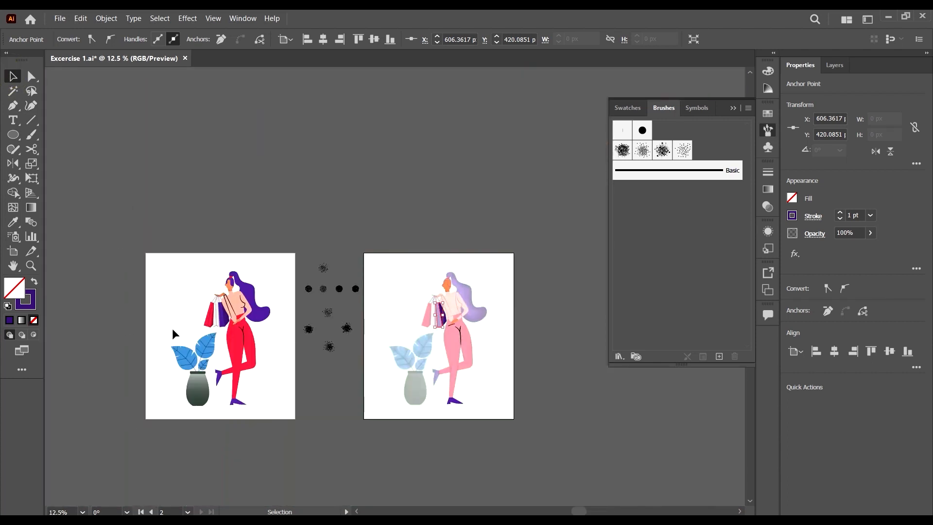
pyautogui.scroll(6, 228, 328)
pyautogui.click(180, 301)
pyautogui.scroll(-5, 179, 304)
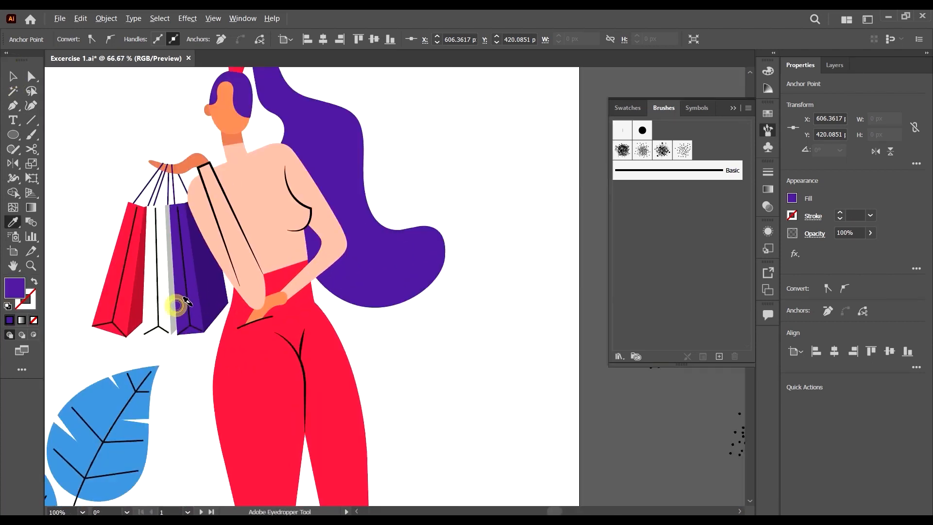
pyautogui.scroll(5, 564, 313)
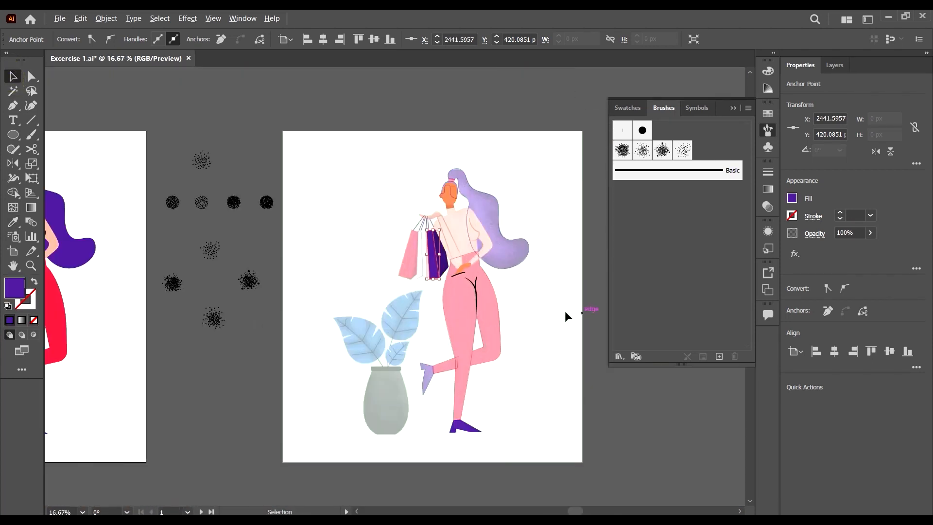
pyautogui.hotkey('shift', 'x')
pyautogui.click(297, 312)
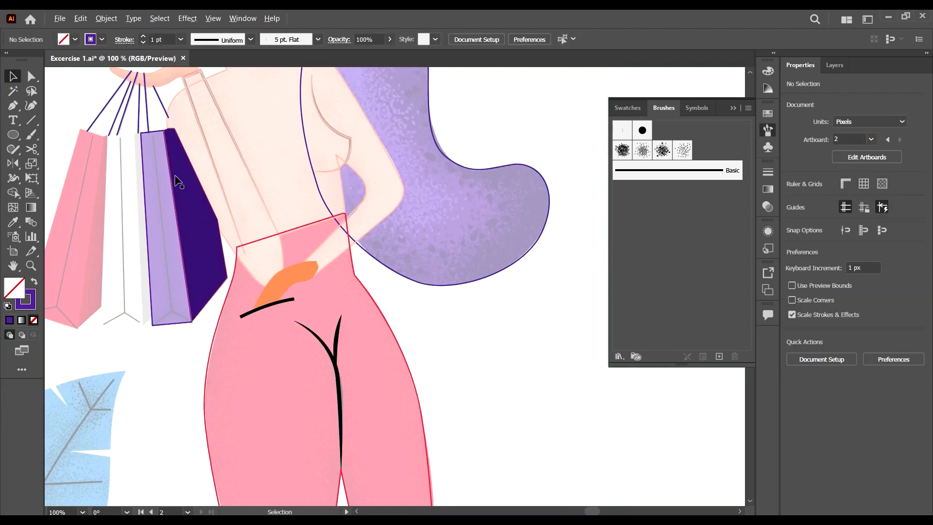
pyautogui.scroll(2, 130, 121)
pyautogui.hscroll(-2, 189, 150)
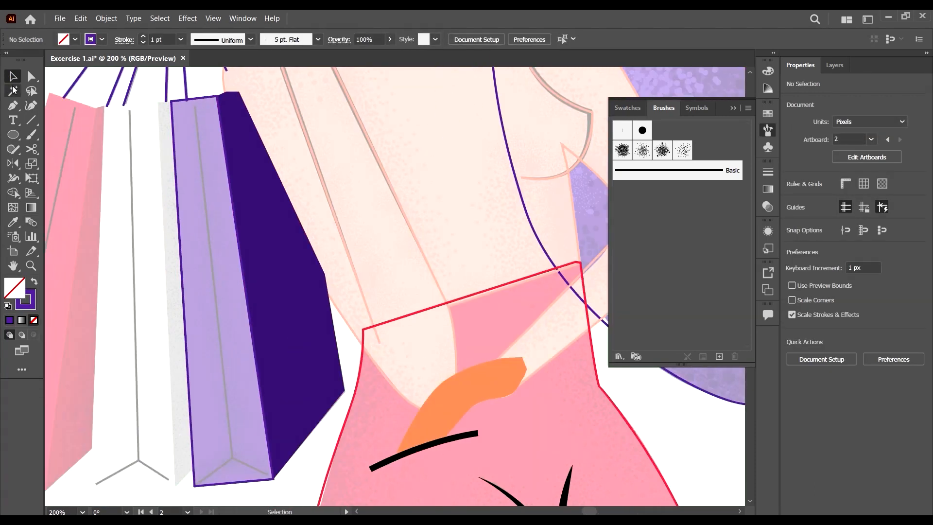
# Step: Trace the purple bag's front fold lines with 1 pt Pen paths: the long centre crease and its two branches at the base
pyautogui.click(13, 105)
pyautogui.scroll(2, 171, 79)
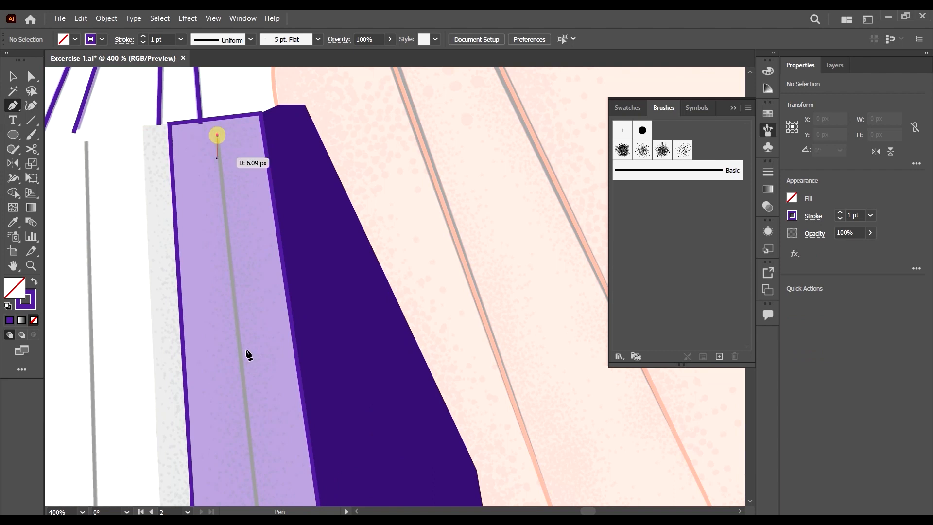
pyautogui.scroll(-8, 253, 360)
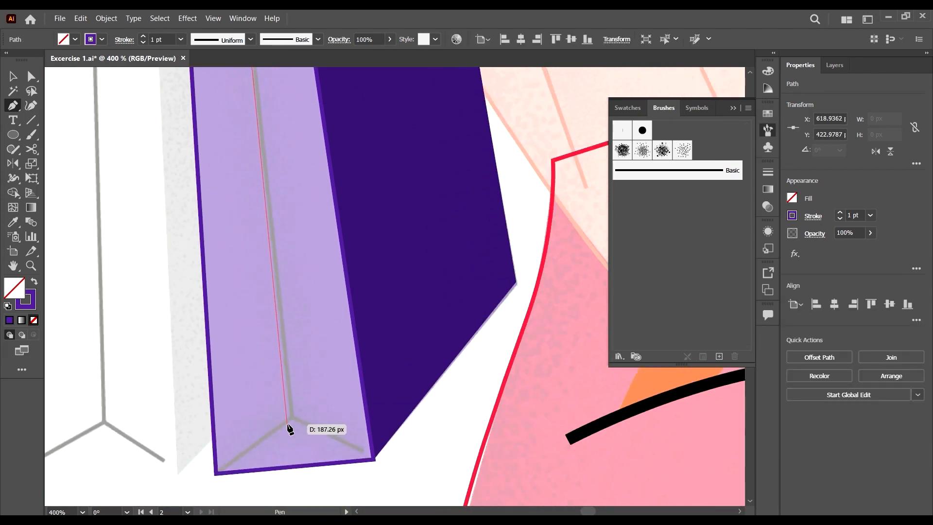
pyautogui.click(292, 418)
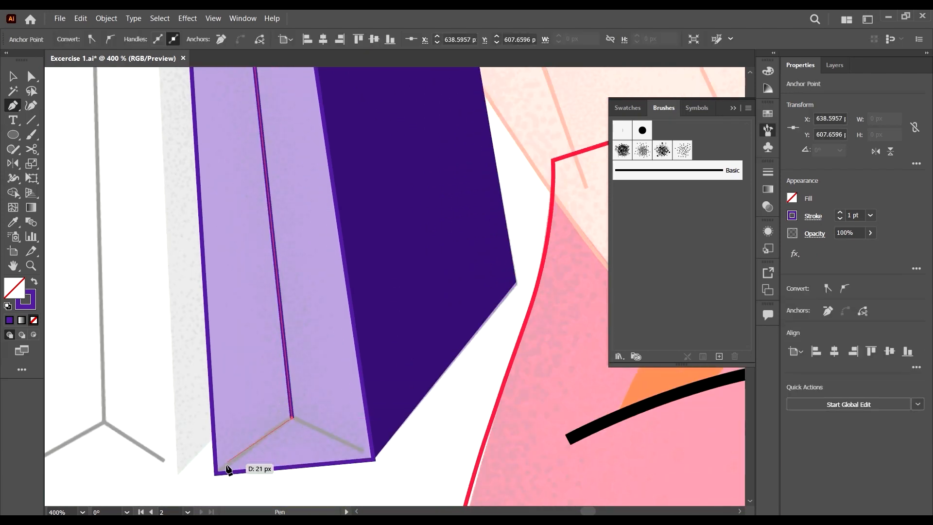
pyautogui.click(223, 469)
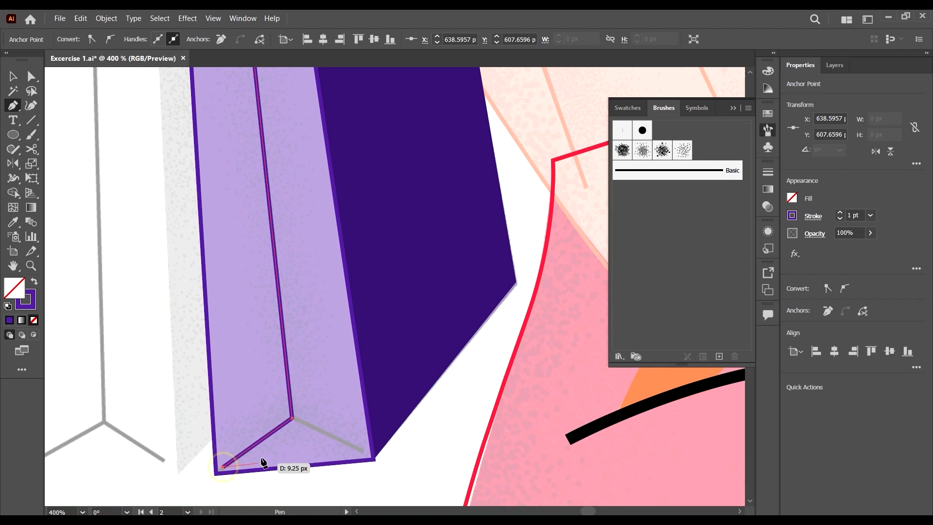
pyautogui.click(365, 454)
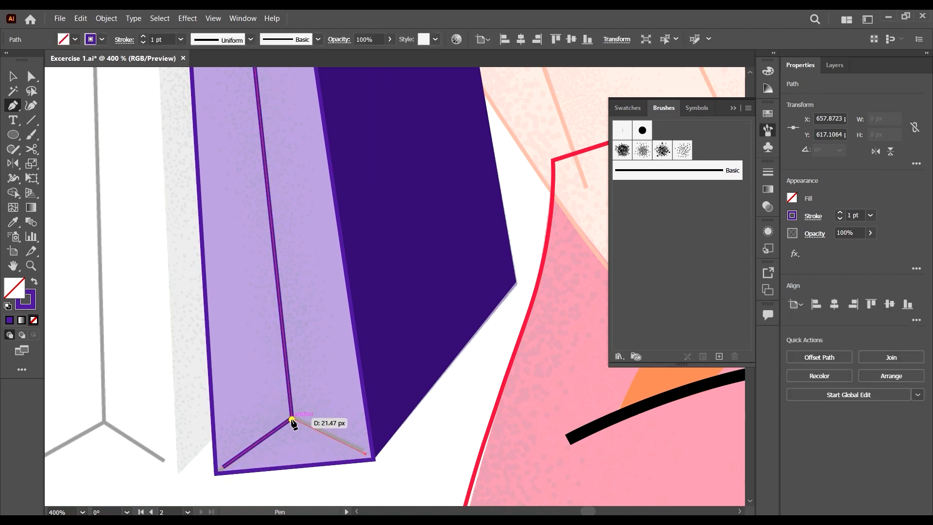
pyautogui.click(292, 419)
pyautogui.moveTo(280, 444); pyautogui.dragTo(456, 336)
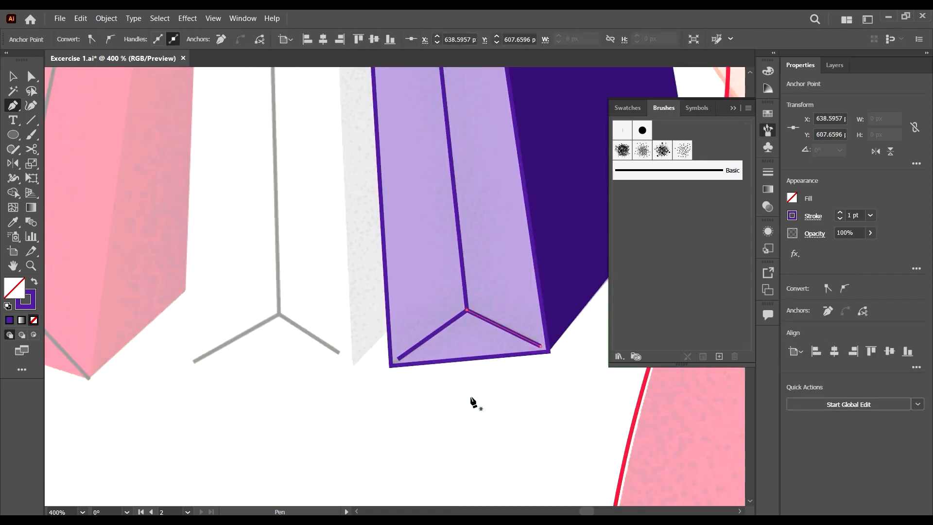
pyautogui.scroll(2, 458, 359)
pyautogui.scroll(-2, 370, 318)
pyautogui.scroll(-4, 358, 329)
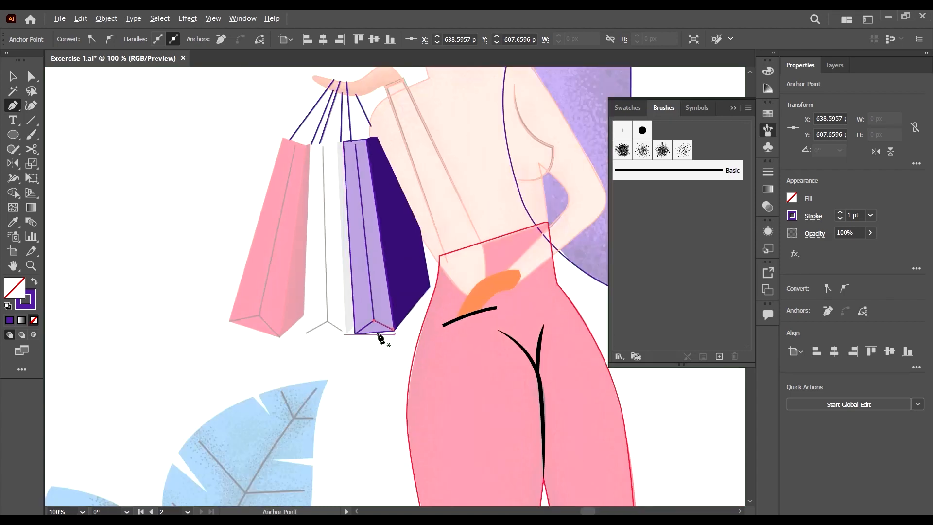
pyautogui.scroll(2, 369, 335)
pyautogui.scroll(4, 346, 356)
pyautogui.click(267, 250)
pyautogui.click(385, 373)
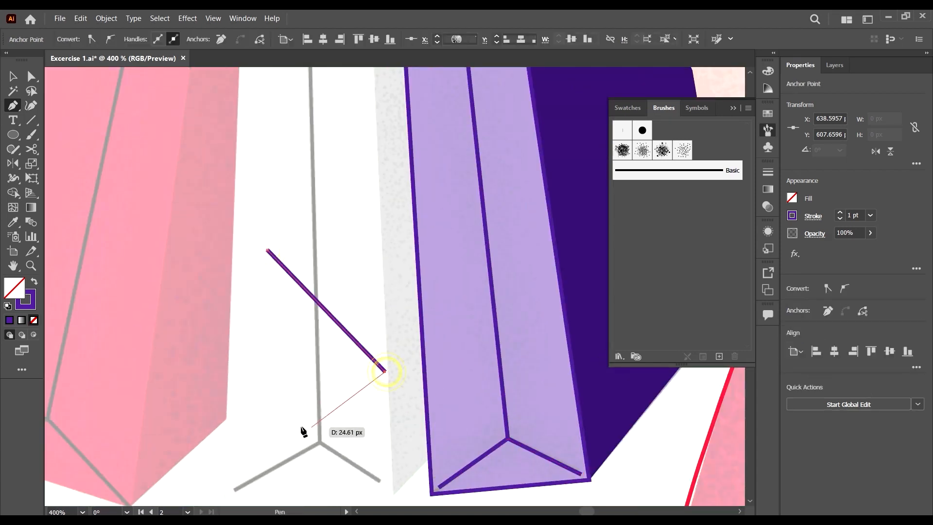
pyautogui.click(301, 426)
pyautogui.click(372, 221)
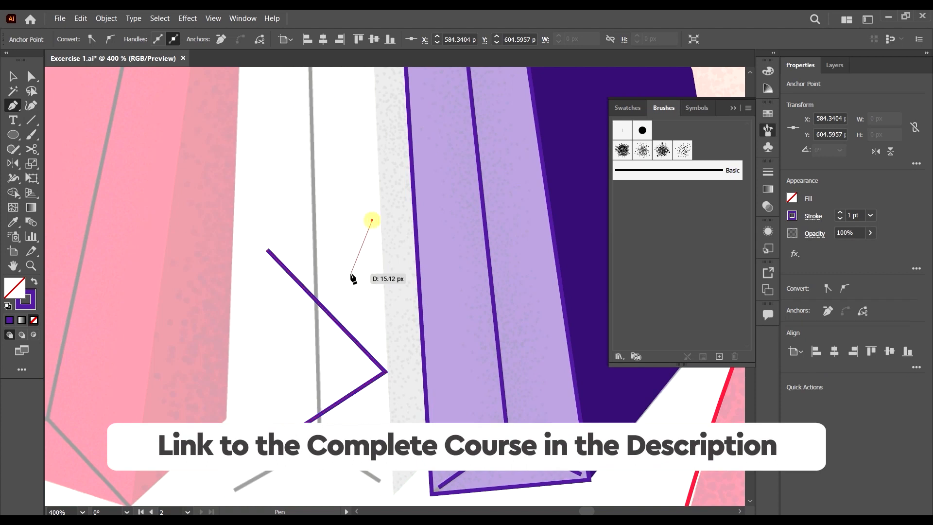
pyautogui.click(350, 273)
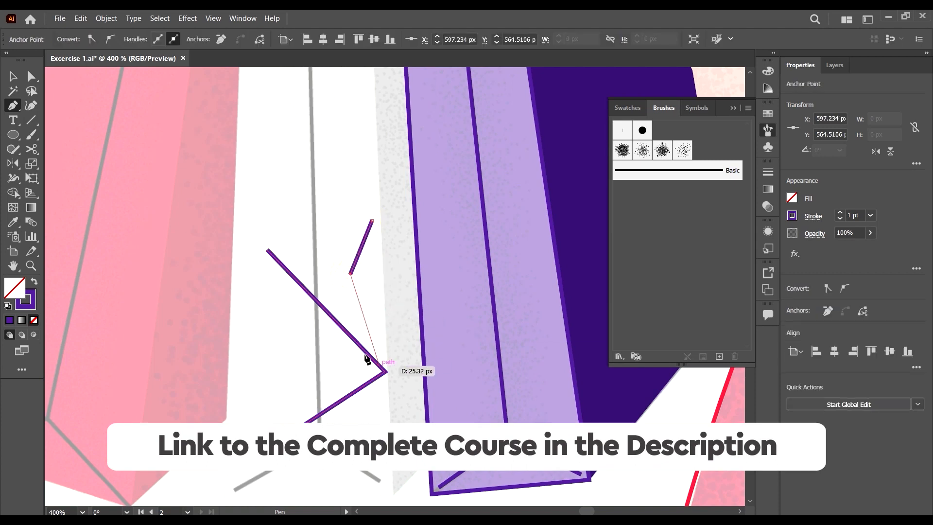
pyautogui.click(388, 314)
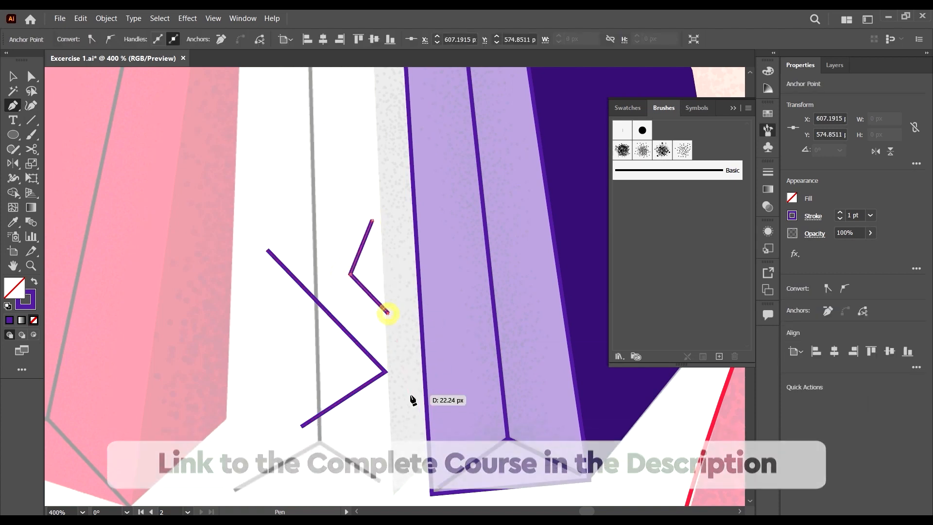
pyautogui.click(344, 199)
pyautogui.click(315, 228)
pyautogui.click(263, 192)
pyautogui.press('Return')
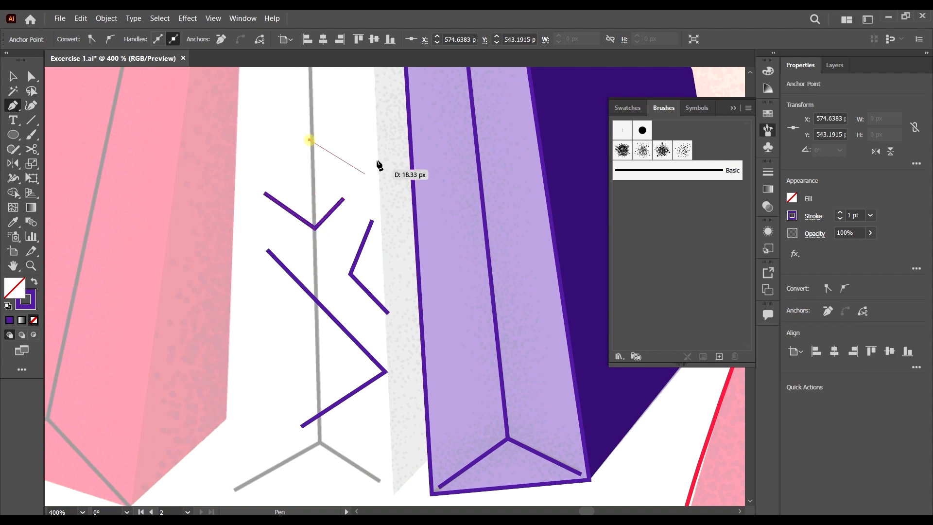
pyautogui.click(381, 134)
pyautogui.click(14, 77)
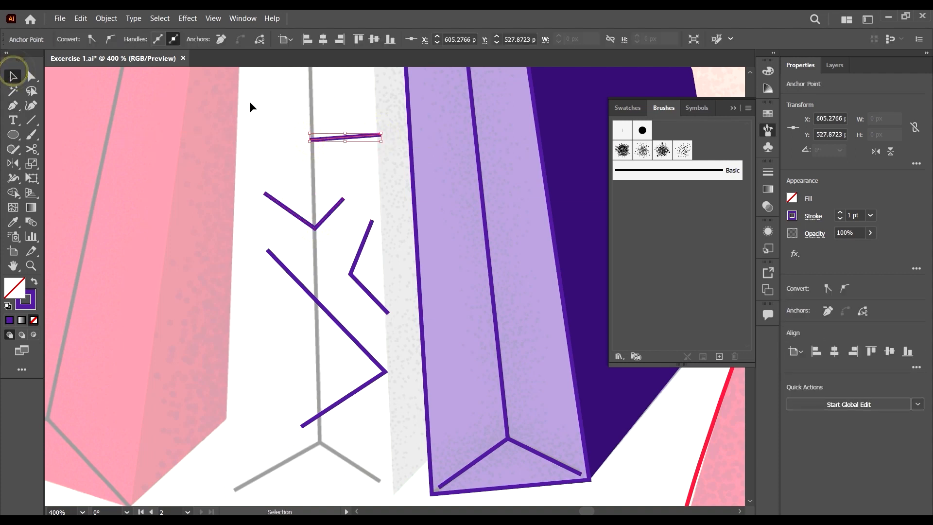
pyautogui.moveTo(376, 405); pyautogui.dragTo(377, 425)
pyautogui.press('Delete')
pyautogui.click(349, 267)
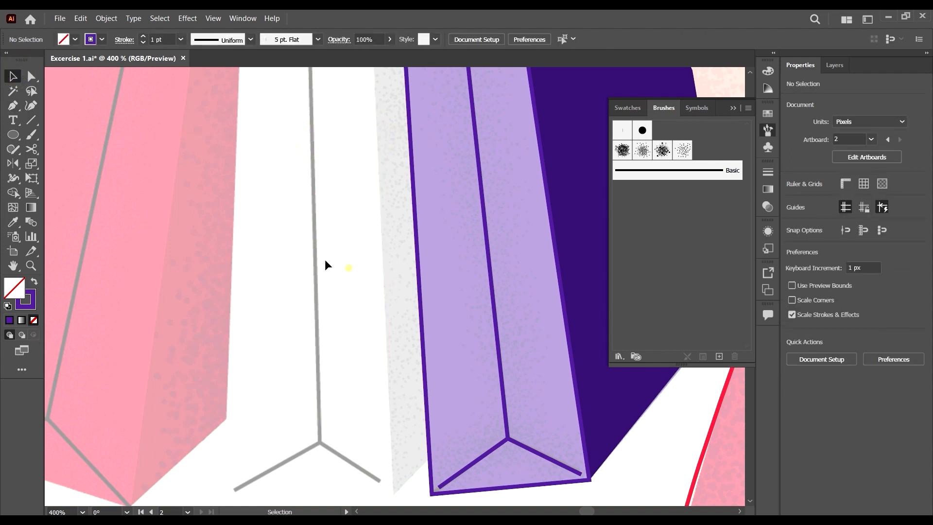
# Step: Begin a Pen path with a 1 pt stroke along the top edge of the white bag's grey side panel, overlapping the purple bag
pyautogui.click(9, 106)
pyautogui.scroll(-2, 262, 267)
pyautogui.scroll(6, 352, 233)
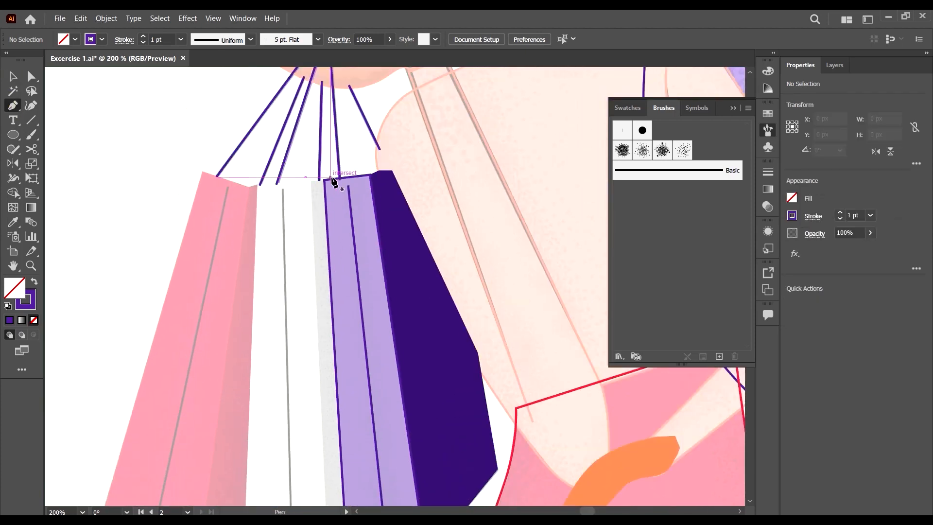
pyautogui.scroll(4, 319, 214)
pyautogui.click(287, 196)
pyautogui.scroll(-2, 301, 228)
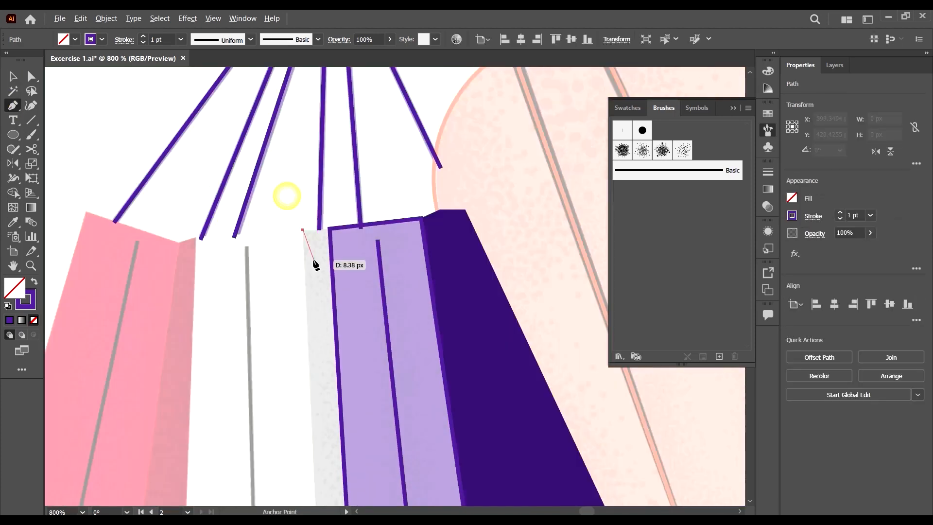
pyautogui.scroll(6, 318, 209)
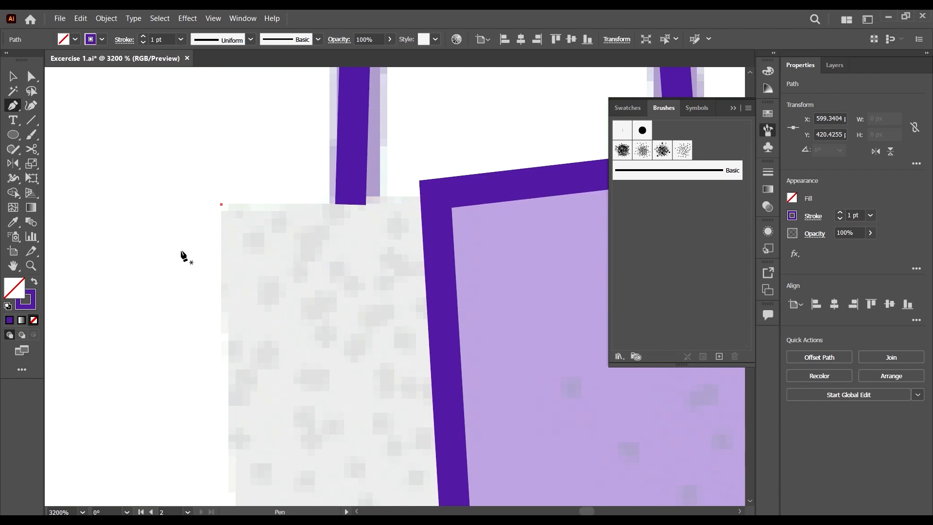
pyautogui.hotkey('ctrl', 'z')
pyautogui.click(219, 204)
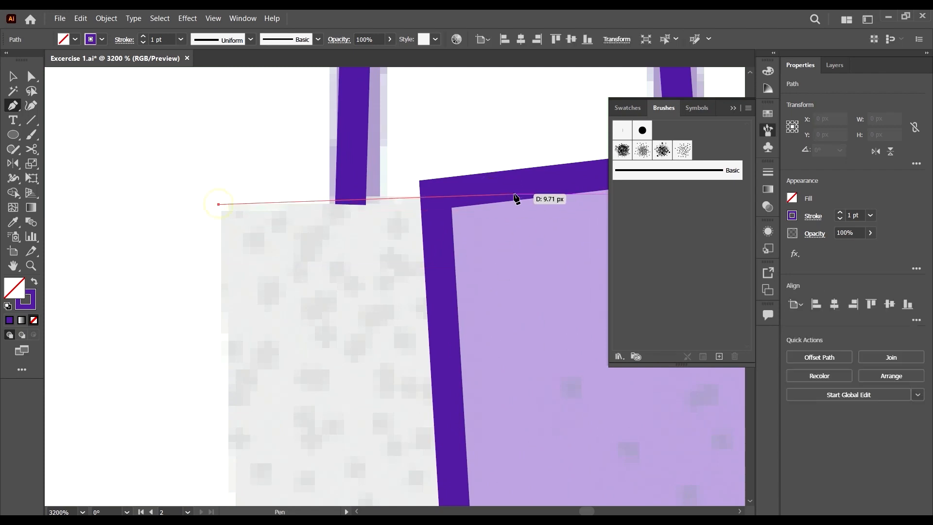
pyautogui.click(504, 189)
# Step: Continue the side panel's path down inside the purple bag and around its lower tip, and close it at the starting anchor
pyautogui.scroll(-5, 506, 194)
pyautogui.scroll(-10, 549, 320)
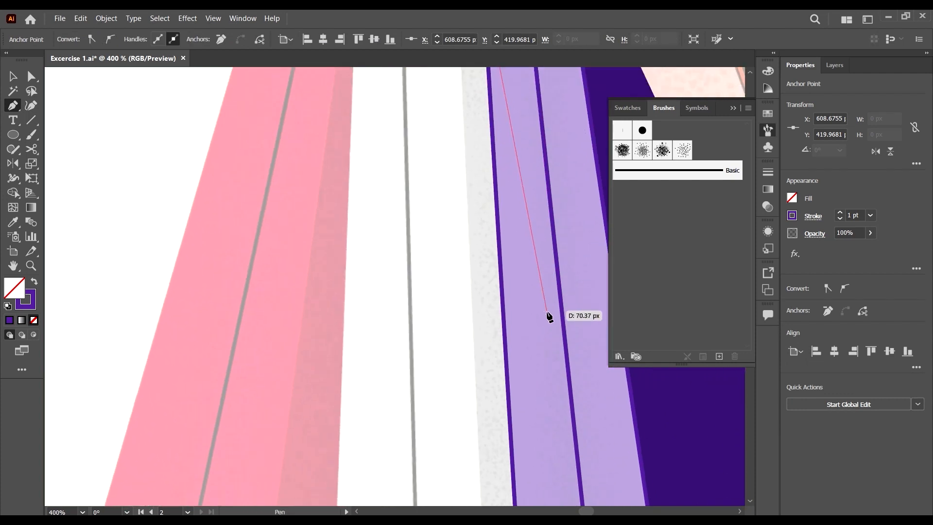
pyautogui.scroll(3, 537, 391)
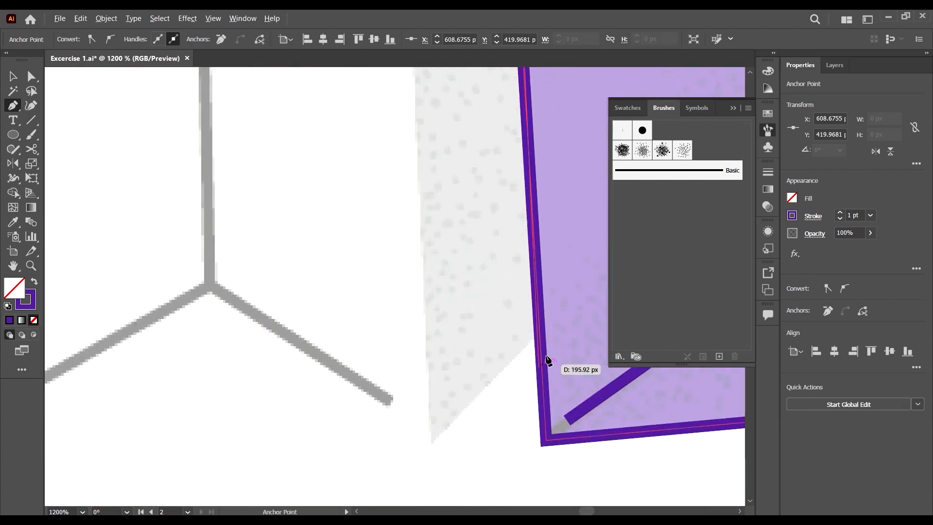
pyautogui.click(431, 449)
pyautogui.scroll(-5, 428, 442)
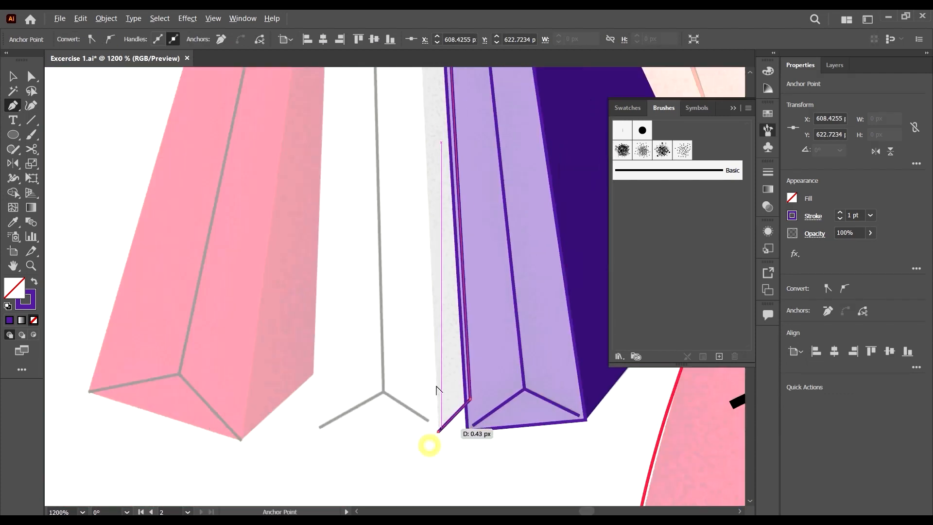
pyautogui.scroll(4, 431, 221)
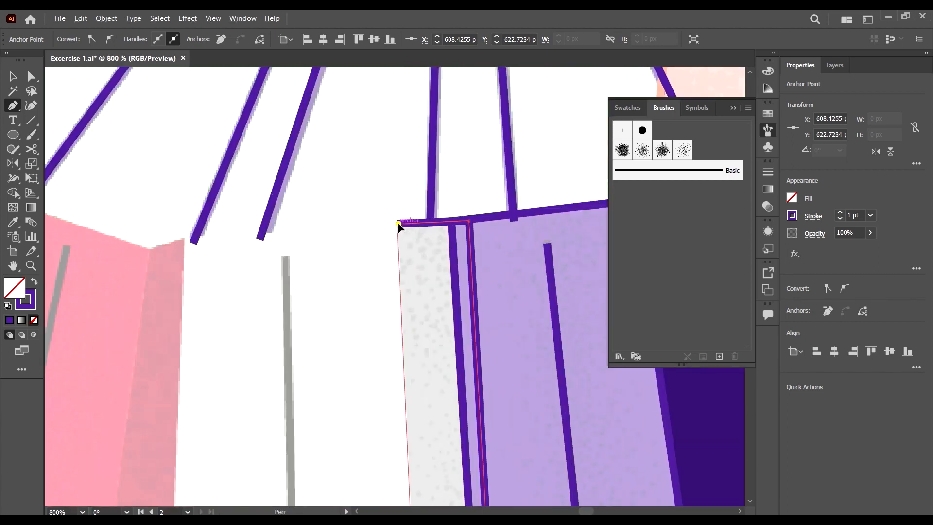
pyautogui.click(397, 223)
# Step: Sample the grey bag side from the finished illustration as the side panel's fill, with no stroke
pyautogui.scroll(-9, 453, 267)
pyautogui.hscroll(-3, 151, 275)
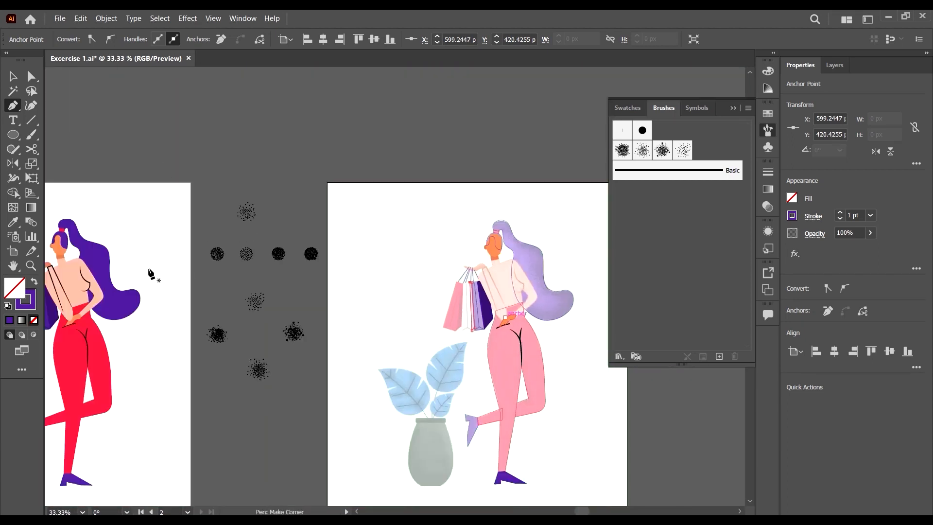
pyautogui.scroll(-2, 151, 275)
pyautogui.scroll(7, 177, 295)
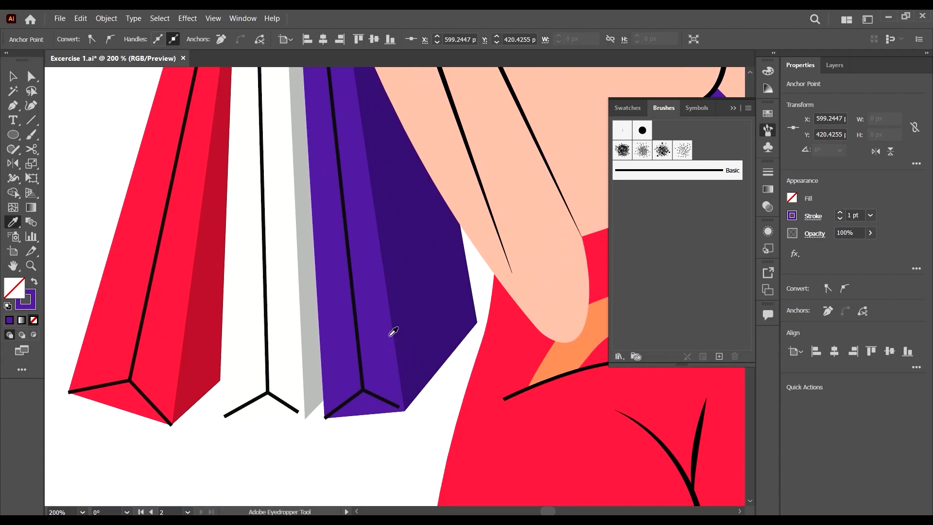
pyautogui.scroll(-1, 263, 319)
pyautogui.click(10, 77)
# Step: Trace the white bag's front panel on the faded illustration with a closed four-cornered Pen path, keeping the grey fill and no stroke
pyautogui.scroll(-6, 213, 270)
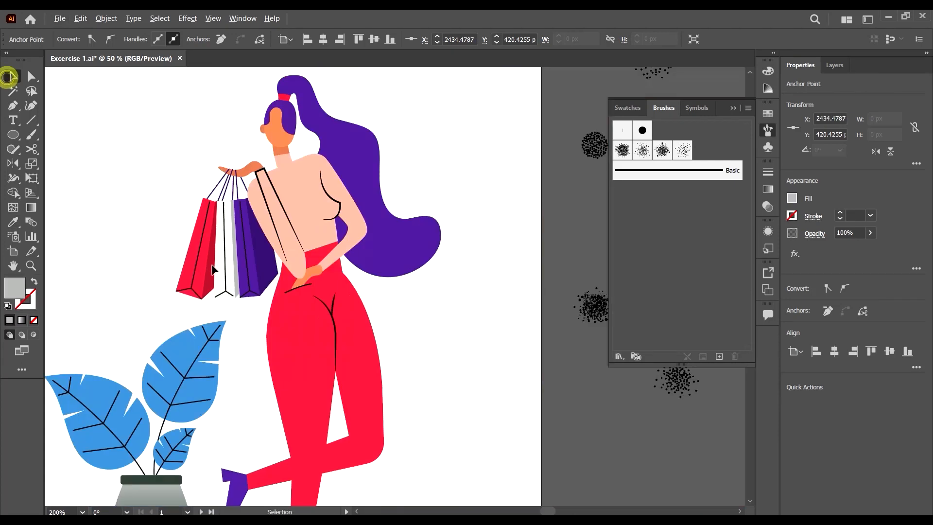
pyautogui.hscroll(4, 301, 344)
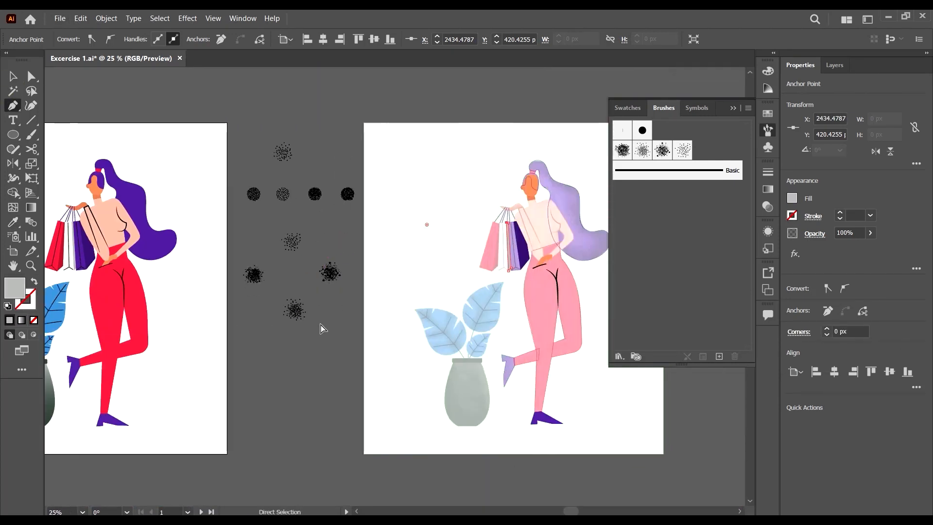
pyautogui.scroll(8, 458, 221)
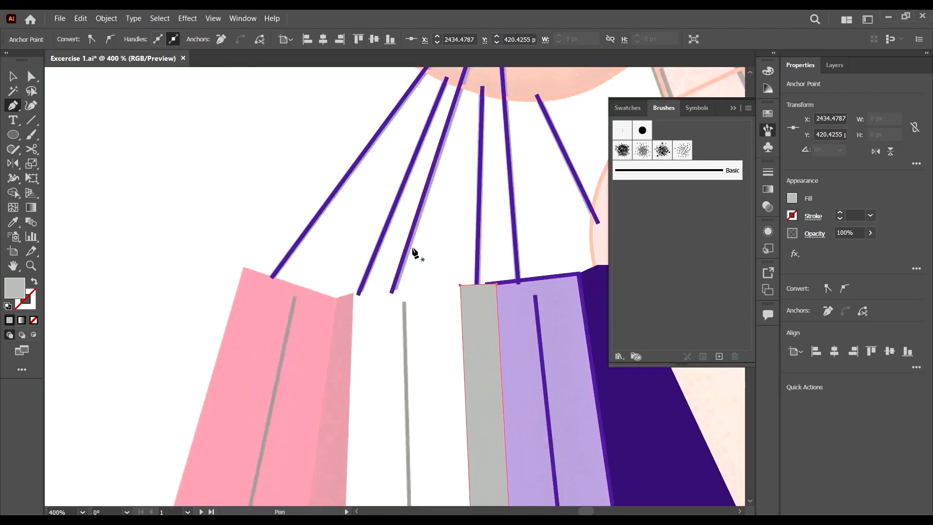
pyautogui.scroll(1, 379, 309)
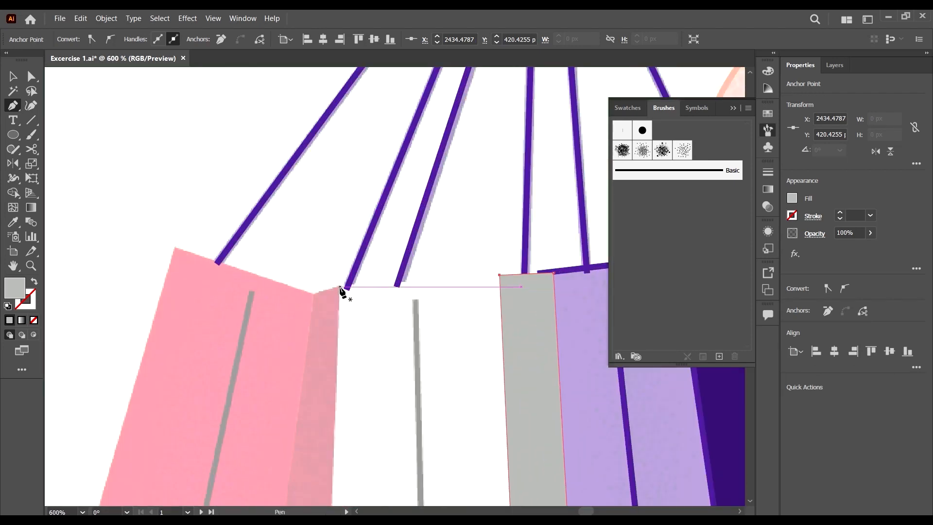
pyautogui.click(338, 288)
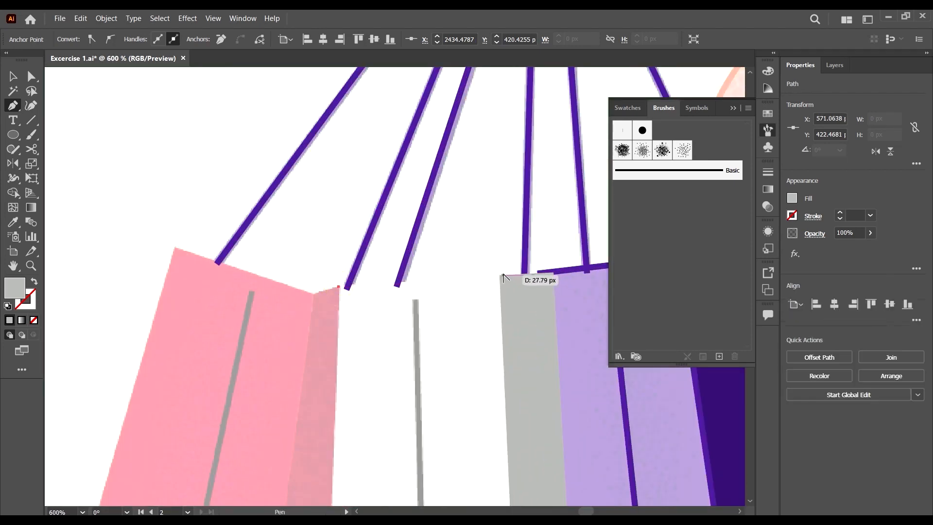
pyautogui.scroll(4, 501, 278)
pyautogui.click(496, 290)
pyautogui.scroll(-9, 496, 291)
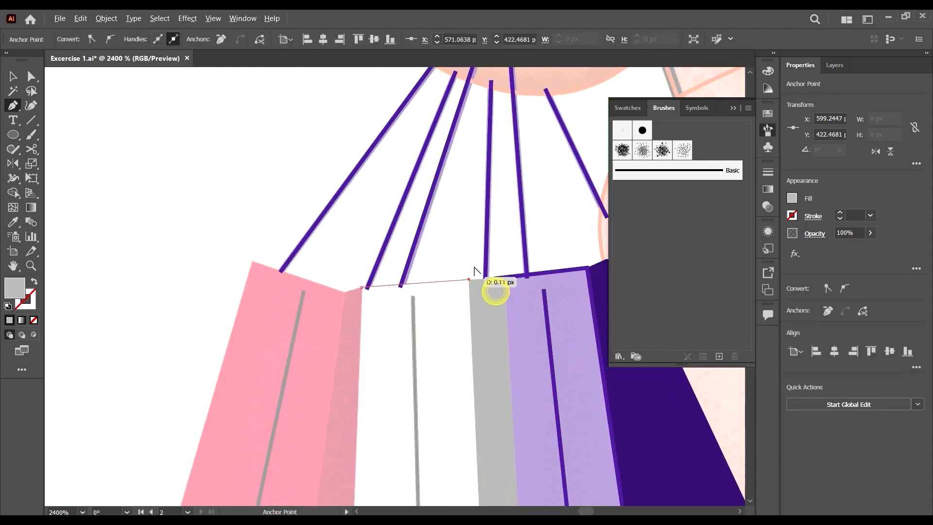
pyautogui.scroll(6, 495, 394)
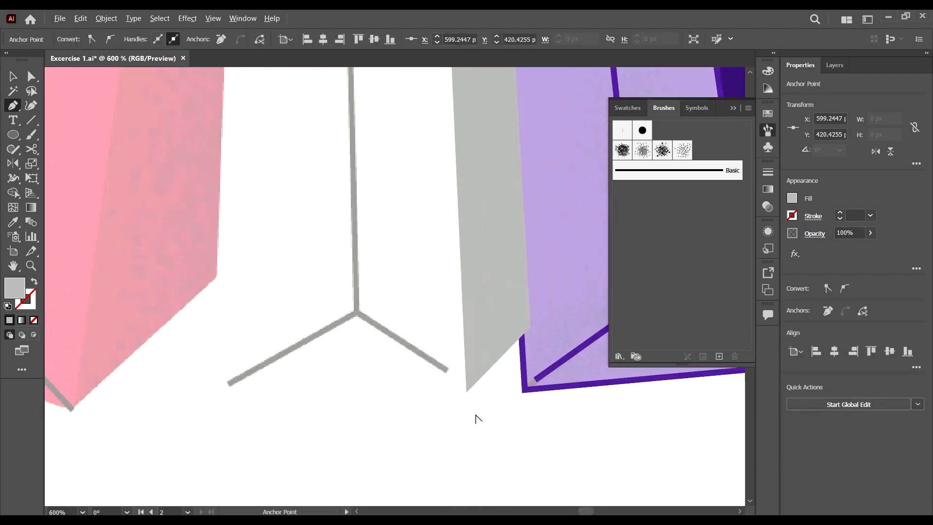
pyautogui.click(214, 399)
pyautogui.scroll(-5, 258, 360)
pyautogui.scroll(5, 246, 212)
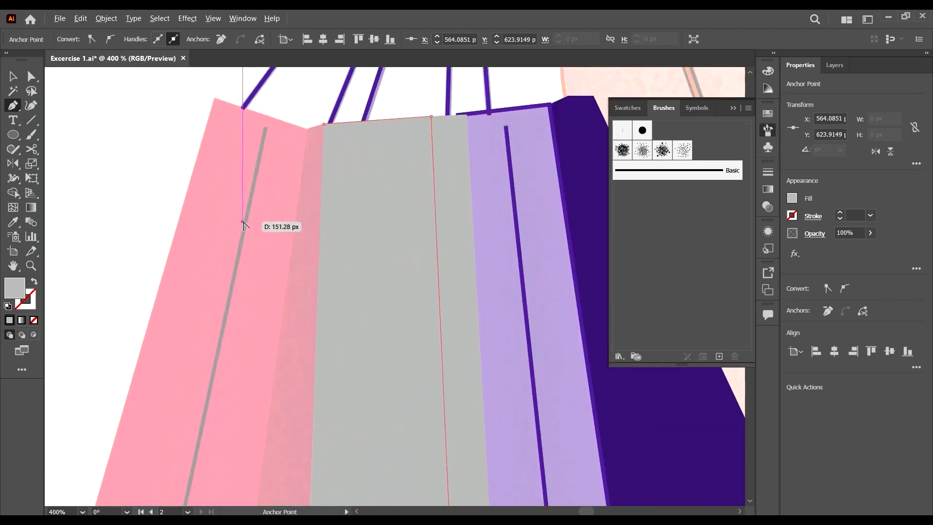
pyautogui.click(366, 78)
# Step: Sample the white bag front from the finished illustration for the front panel and switch to a white 1 pt stroke with no fill
pyautogui.scroll(-8, 366, 77)
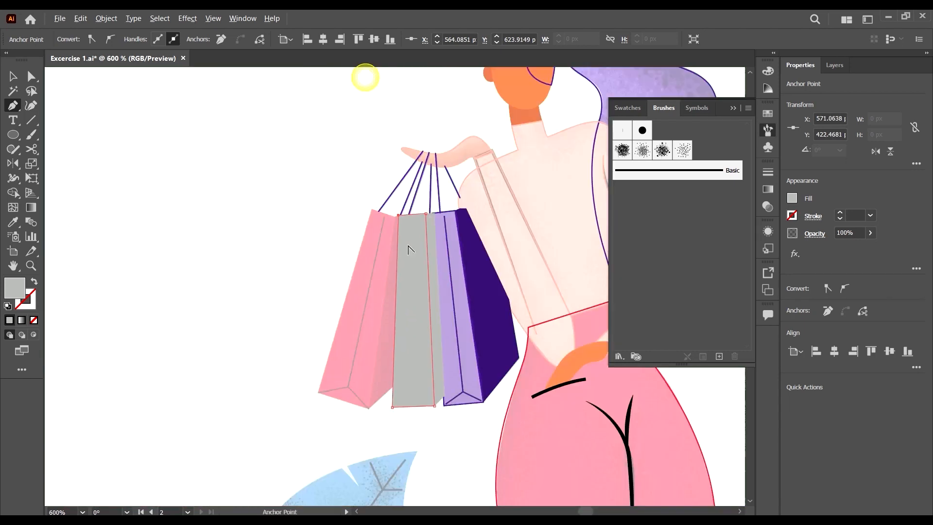
pyautogui.scroll(-2, 414, 268)
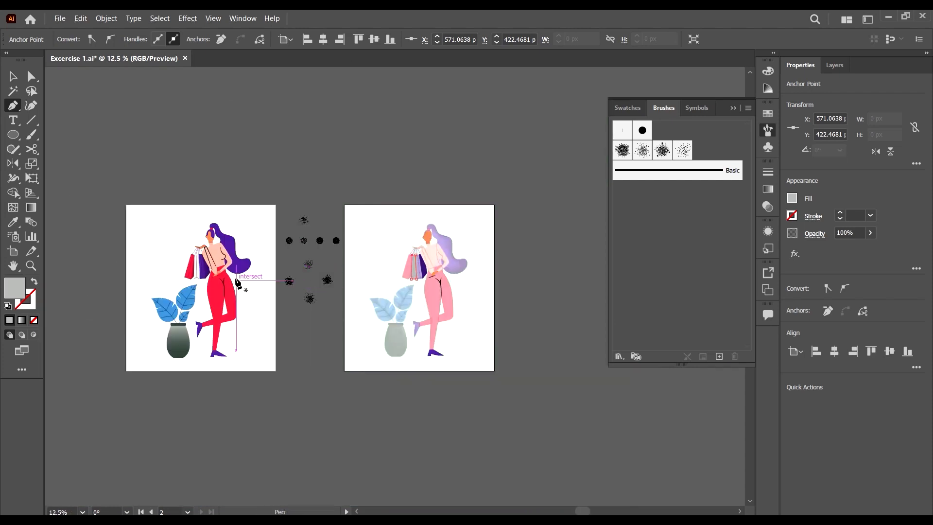
pyautogui.scroll(8, 294, 330)
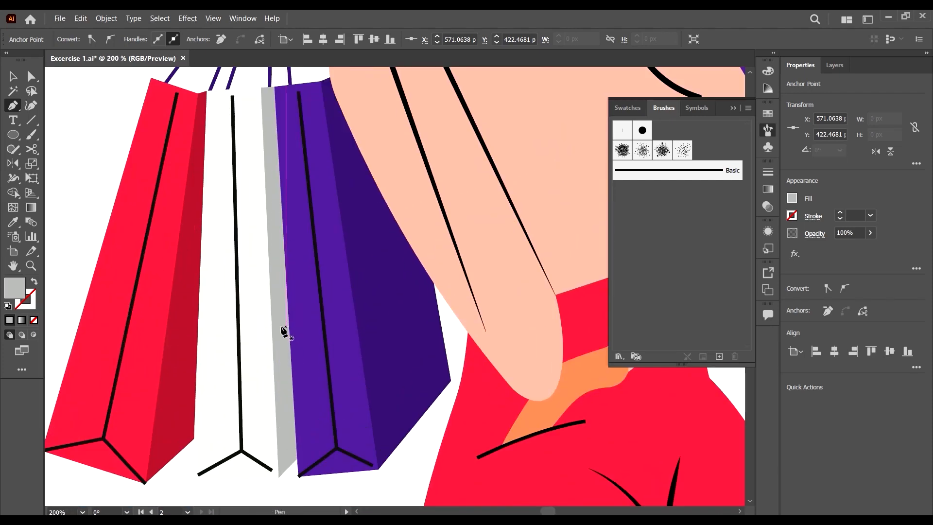
pyautogui.click(223, 319)
pyautogui.scroll(-8, 223, 318)
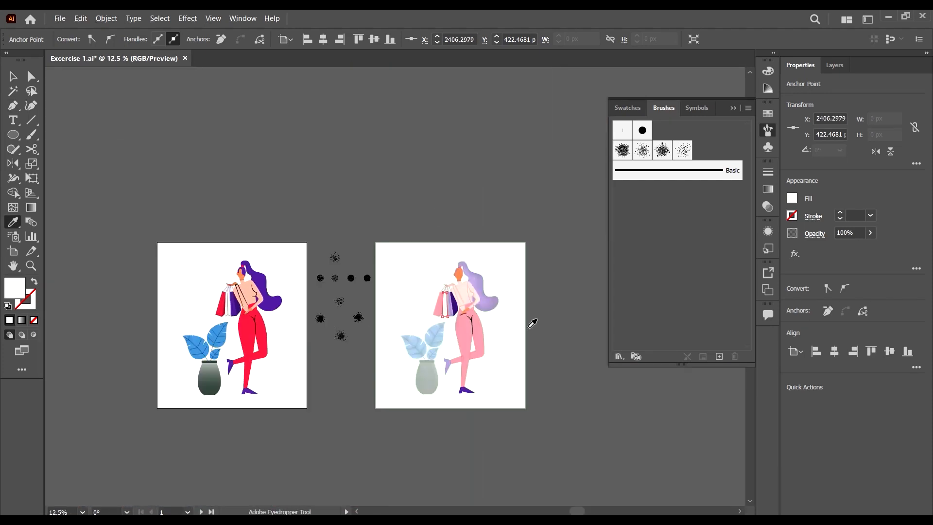
pyautogui.scroll(4, 457, 309)
pyautogui.scroll(2, 457, 310)
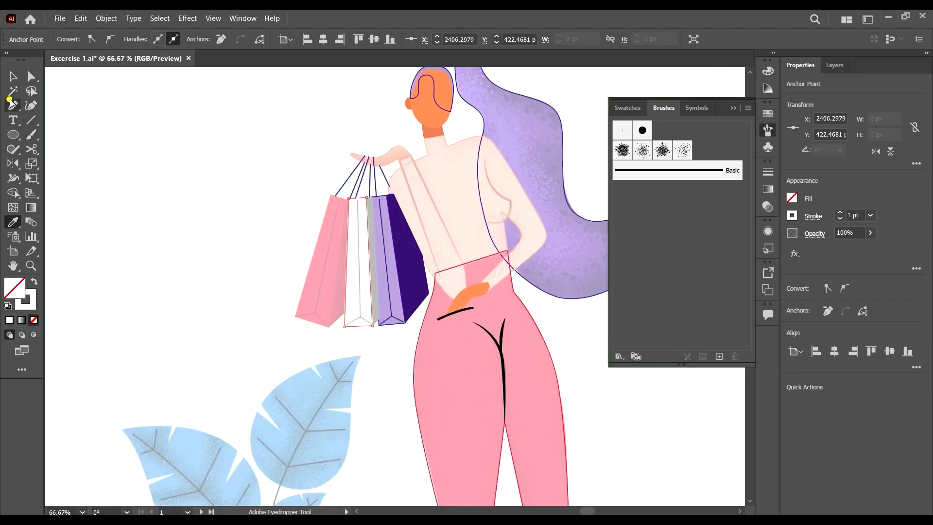
# Step: Trace the white bag's vertical fold line and its two lower branches on the faded illustration with open Pen paths
pyautogui.scroll(5, 361, 180)
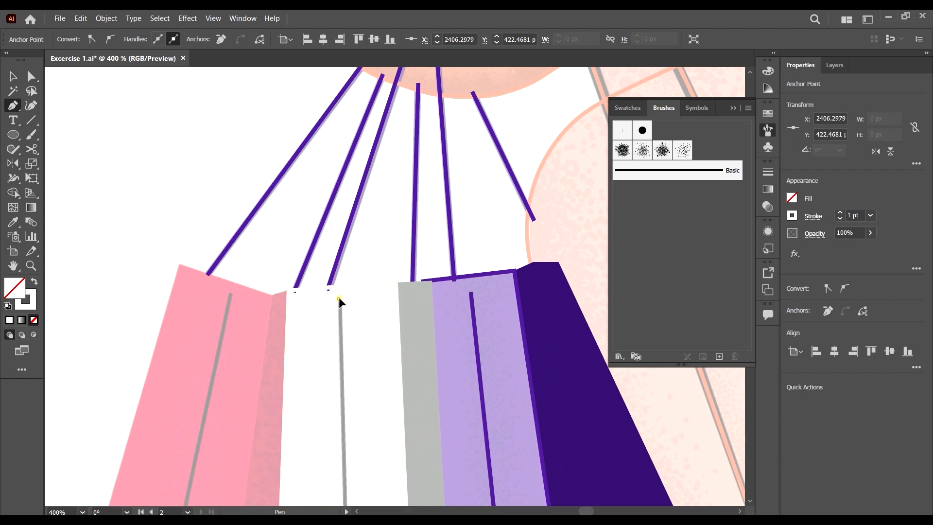
pyautogui.click(339, 298)
pyautogui.scroll(-8, 377, 362)
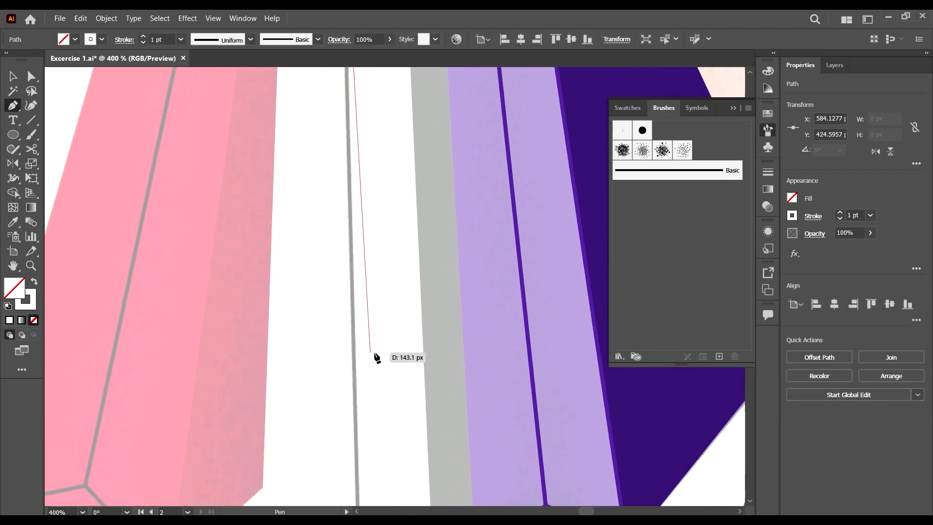
pyautogui.scroll(-3, 376, 363)
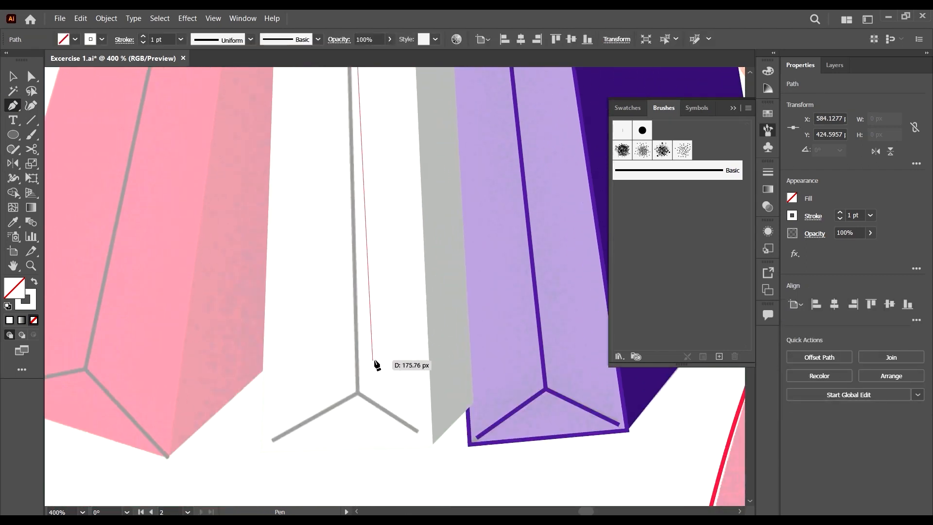
pyautogui.click(357, 392)
pyautogui.click(269, 441)
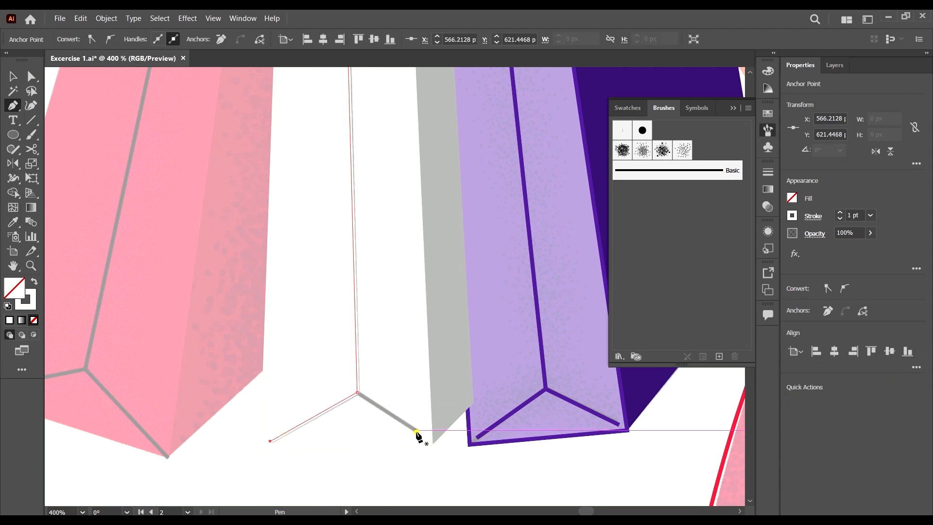
pyautogui.moveTo(416, 430); pyautogui.dragTo(335, 390)
pyautogui.click(358, 392)
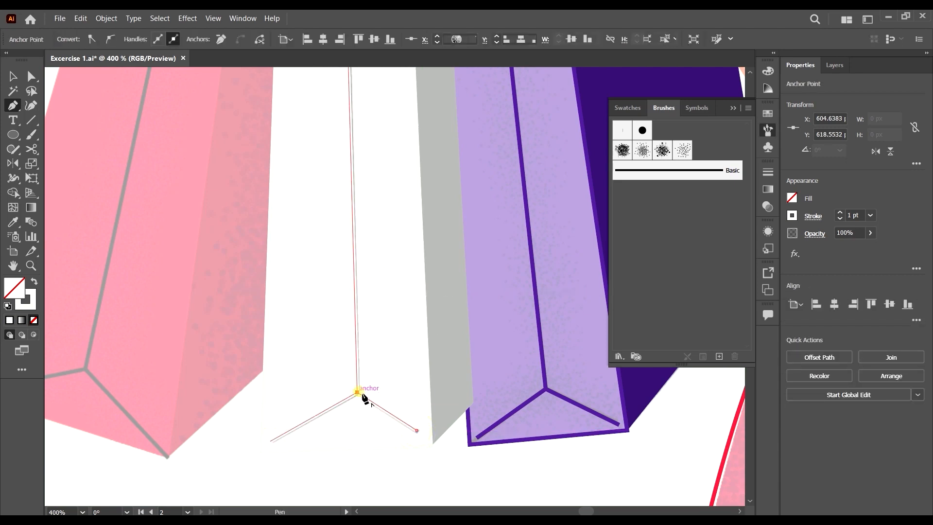
# Step: Select the white bag's fold-line paths, give them the purple bag fold line's colour as a 1 pt stroke with no fill, and deselect
pyautogui.click(332, 406)
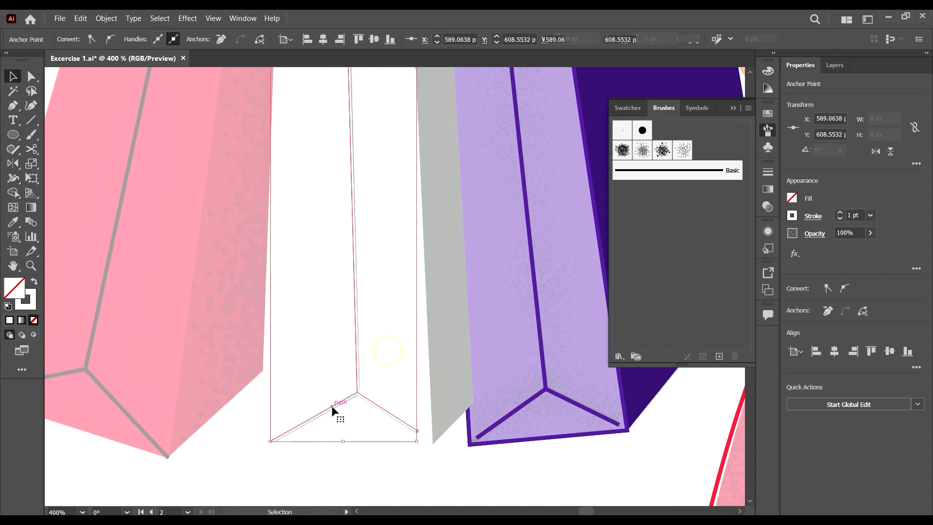
pyautogui.press('i')
pyautogui.click(543, 333)
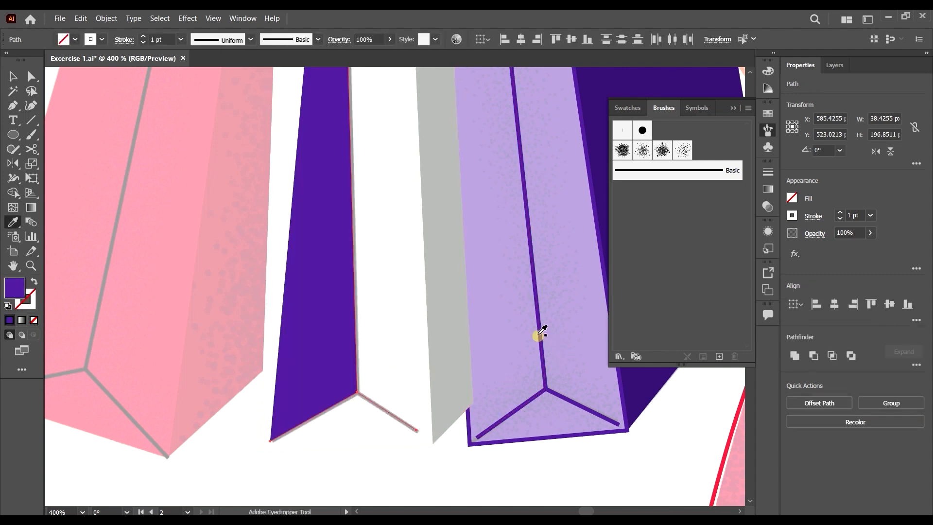
pyautogui.click(541, 324)
pyautogui.scroll(-3, 538, 327)
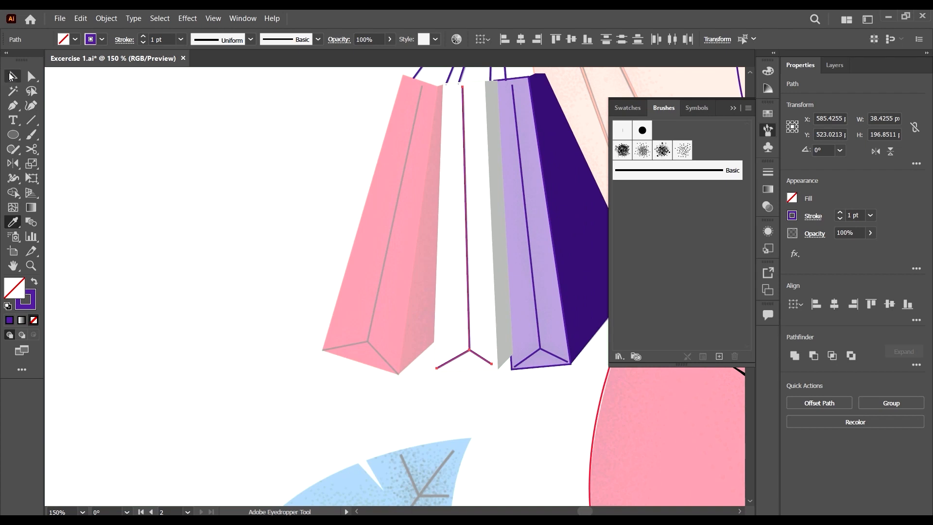
pyautogui.click(11, 76)
pyautogui.click(148, 214)
# Step: Begin a Pen path for the pink bag's side panel along its slanted lower edge and up the inner fold to the top
pyautogui.scroll(2, 426, 285)
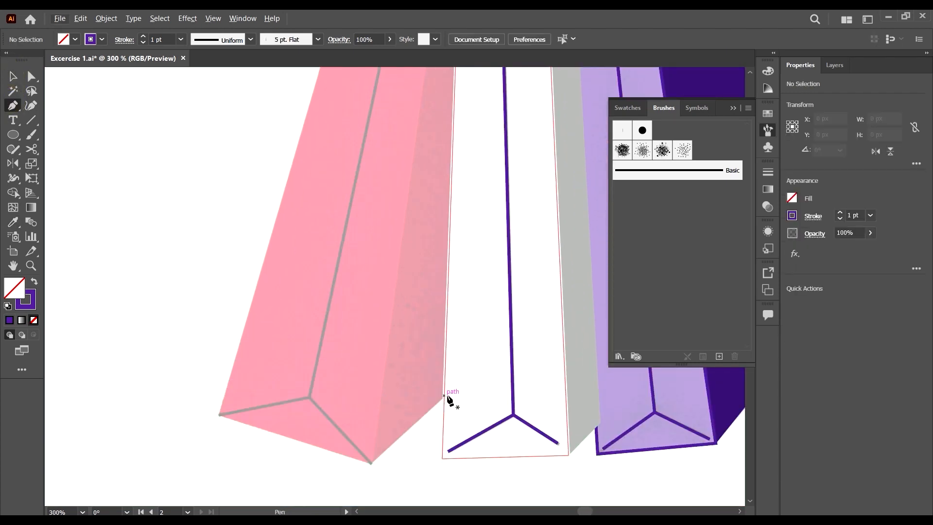
pyautogui.click(447, 393)
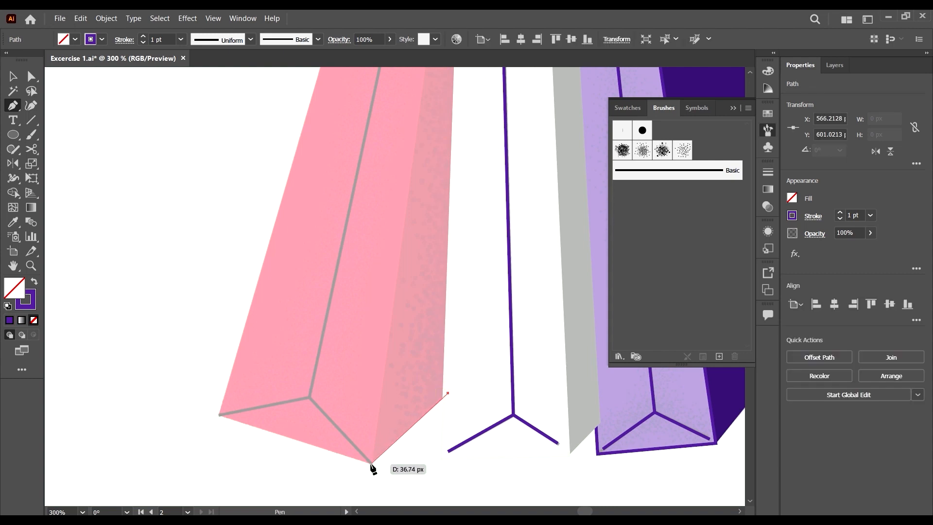
pyautogui.click(371, 462)
pyautogui.scroll(-2, 412, 445)
pyautogui.scroll(1, 422, 314)
pyautogui.scroll(3, 422, 317)
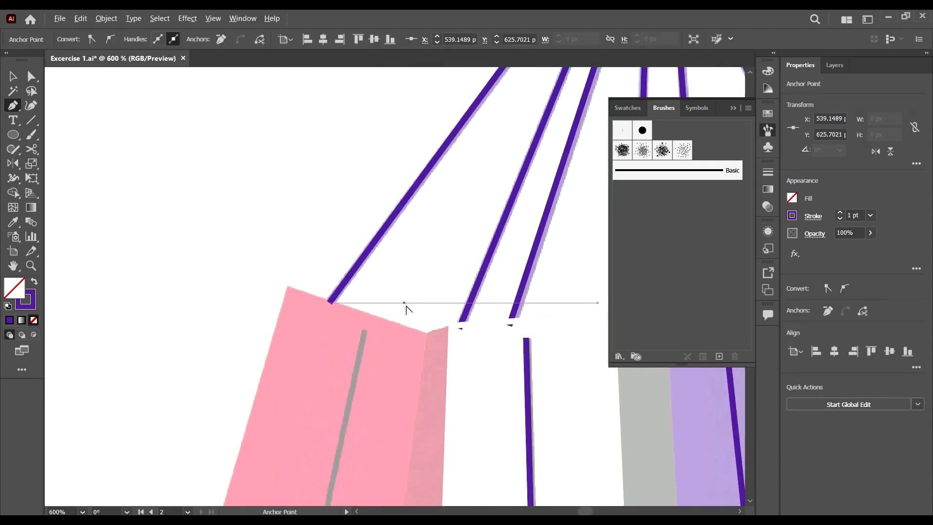
pyautogui.click(424, 334)
# Step: Continue the side panel's path along its short top edge, slightly into the white bag, and close it at the starting anchor
pyautogui.scroll(3, 428, 334)
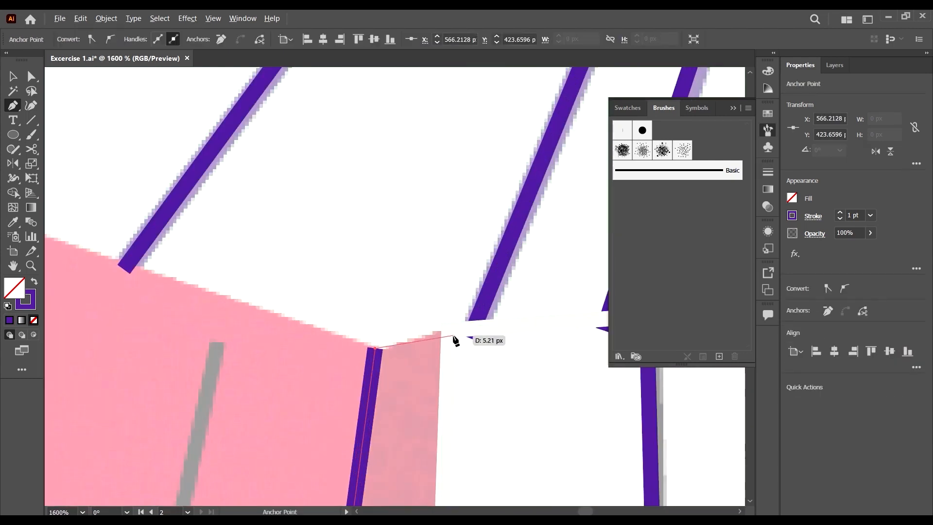
pyautogui.click(459, 329)
pyautogui.scroll(-6, 459, 329)
pyautogui.scroll(-5, 473, 350)
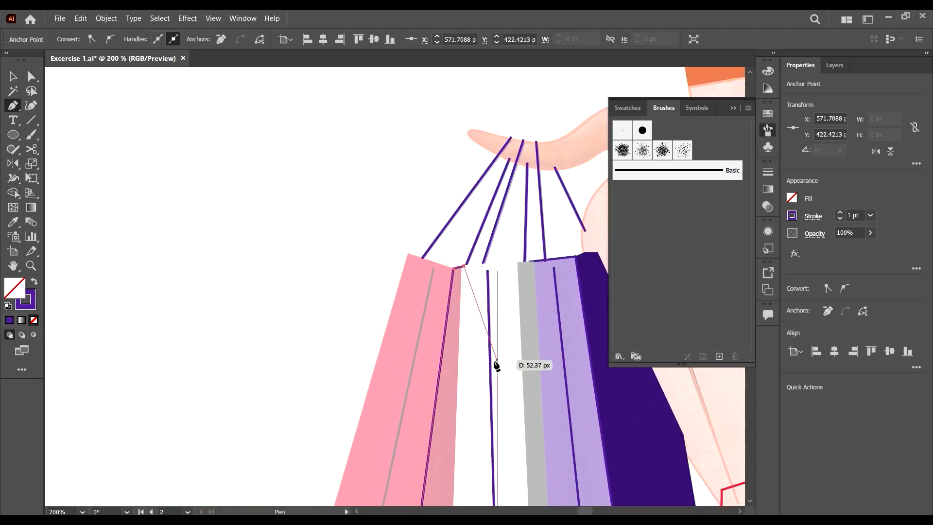
pyautogui.click(453, 419)
# Step: Sample the dark red bag side from the finished illustration as the side panel's fill with no stroke, and deselect
pyautogui.scroll(-10, 454, 419)
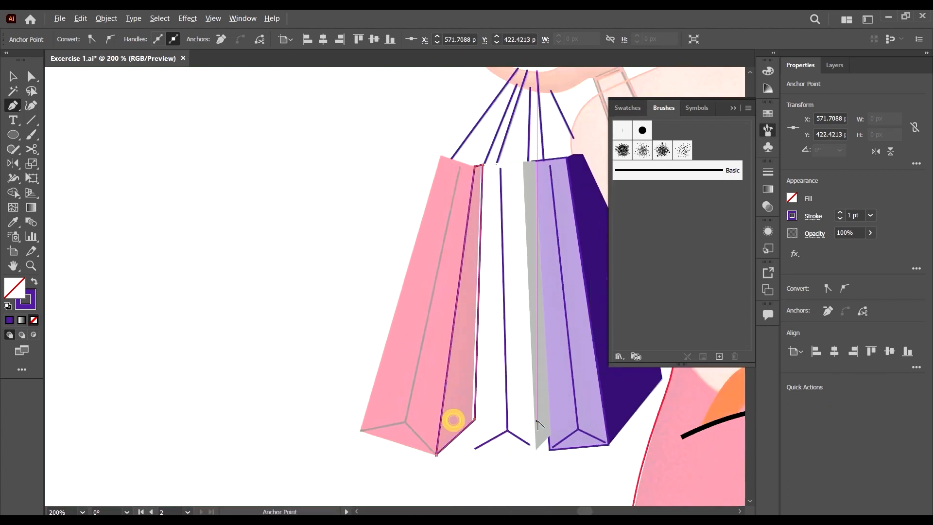
pyautogui.scroll(8, 327, 416)
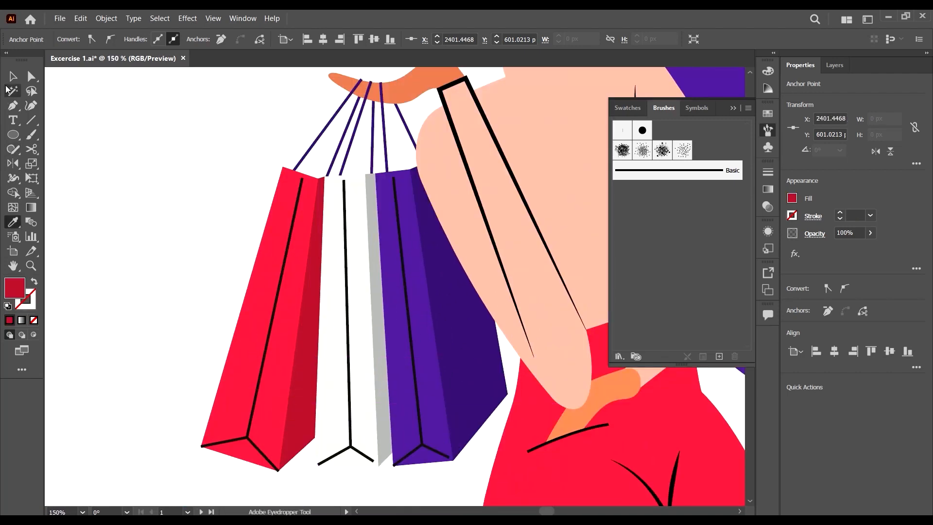
pyautogui.click(181, 240)
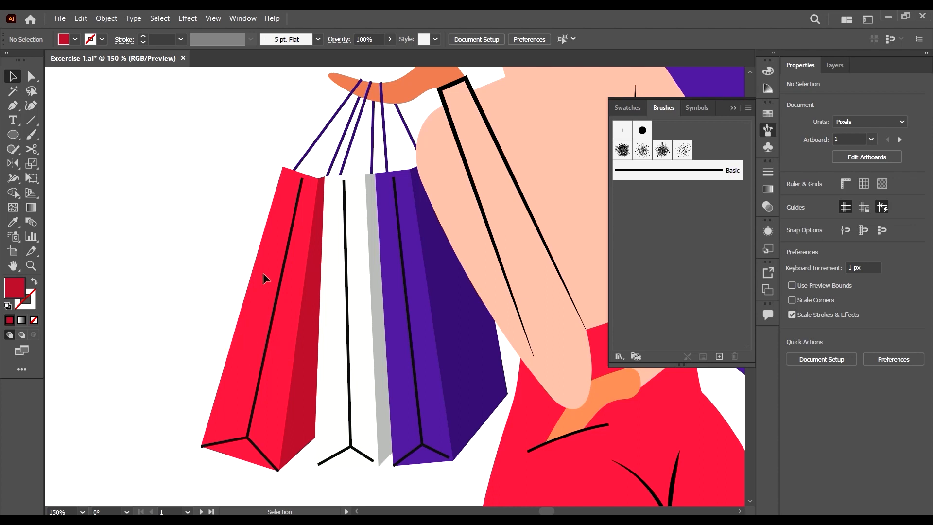
# Step: Swap the dark red side panel's fill and stroke on the faded illustration to leave a 1 pt outline without fill, and deselect
pyautogui.scroll(-10, 301, 197)
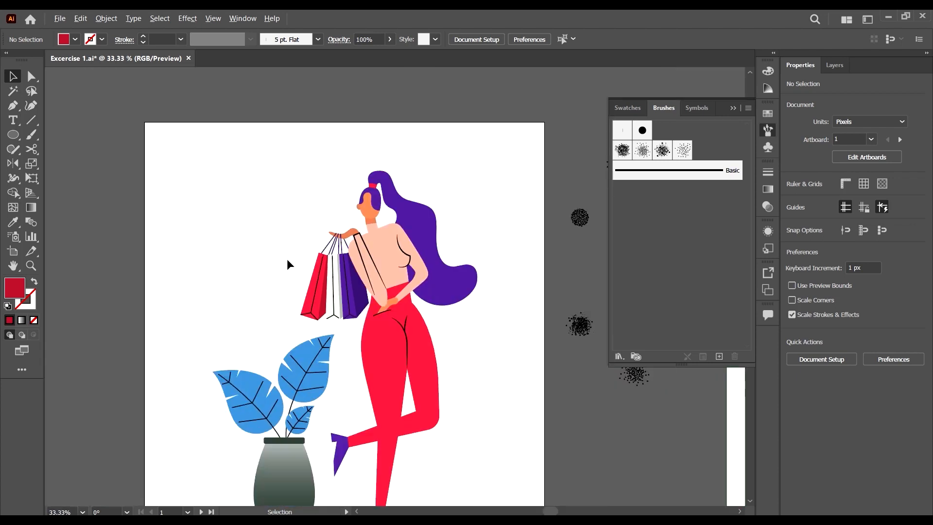
pyautogui.scroll(3, 554, 321)
pyautogui.scroll(6, 511, 314)
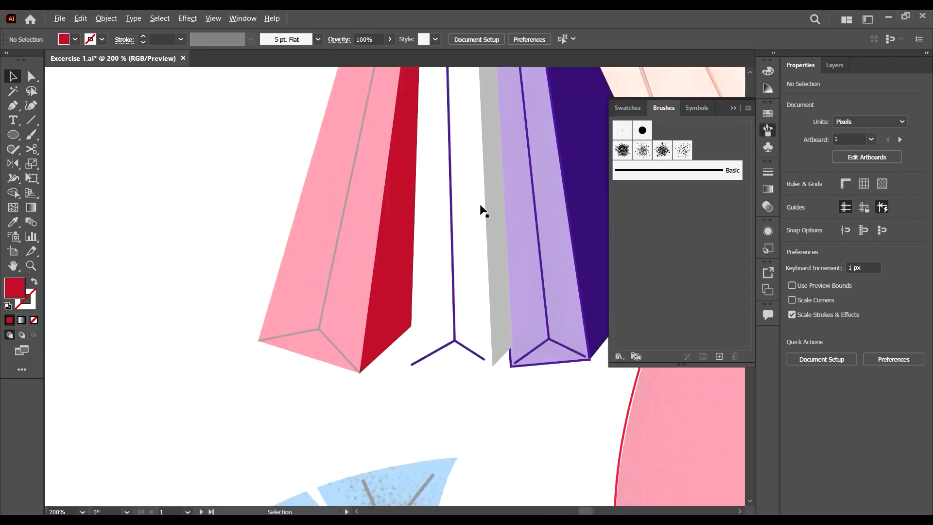
pyautogui.click(395, 230)
pyautogui.hotkey('shift', 'x')
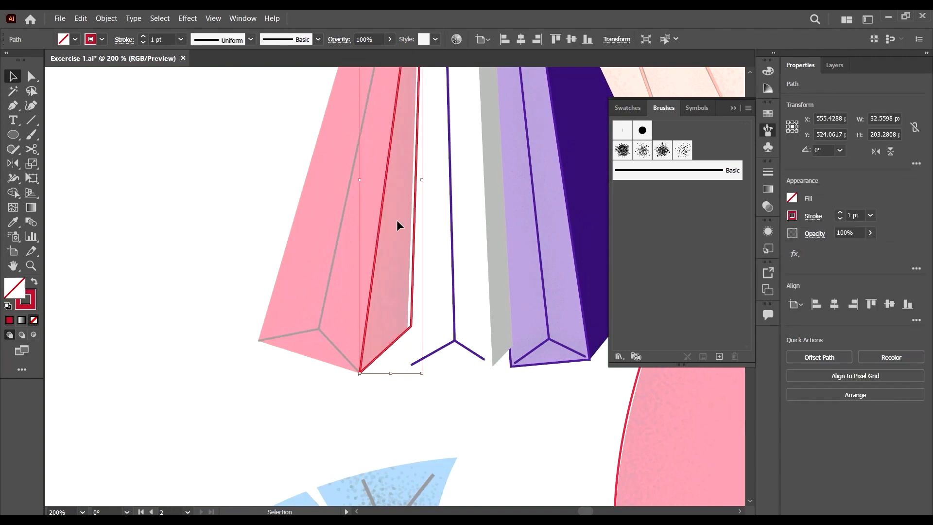
pyautogui.scroll(2, 258, 150)
pyautogui.click(260, 146)
# Step: Begin a Pen path for the pink bag's front panel along its bottom edge and up to the side panel's top inner corner
pyautogui.click(17, 106)
pyautogui.scroll(3, 330, 438)
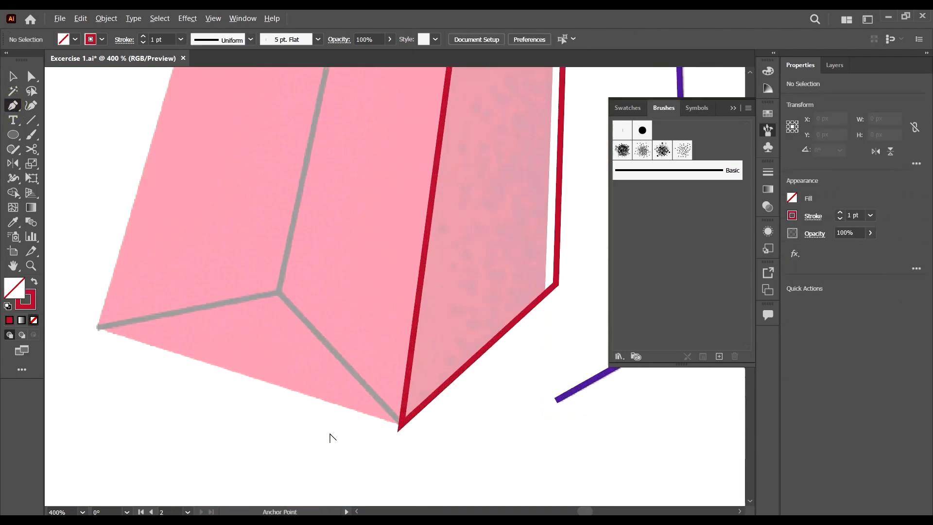
pyautogui.click(96, 327)
pyautogui.click(399, 424)
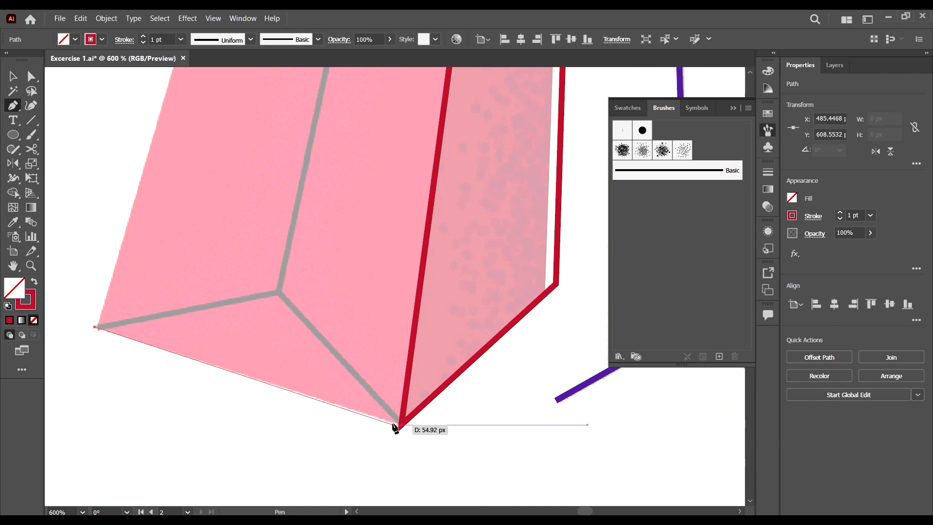
pyautogui.scroll(-5, 410, 403)
pyautogui.scroll(8, 444, 208)
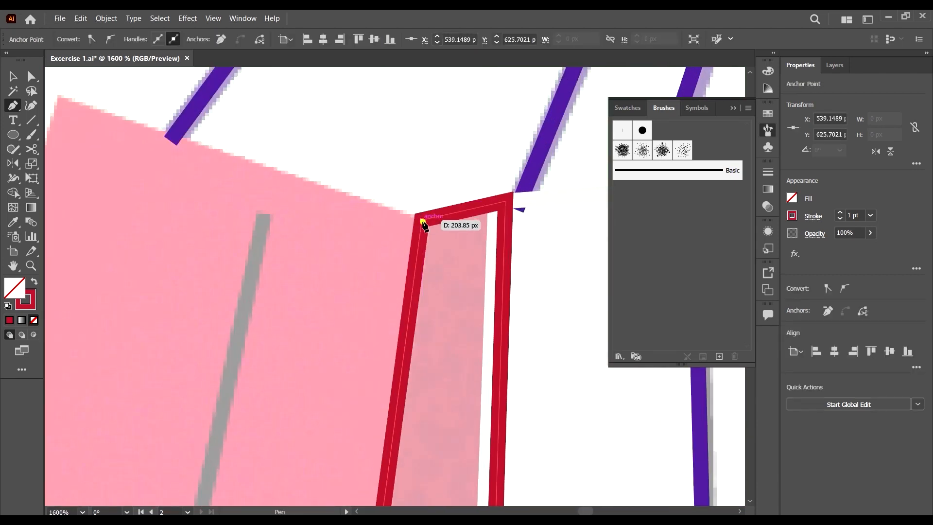
pyautogui.click(421, 221)
# Step: Continue the front panel's path along its top edge to the outer corner and close it at the bottom starting anchor
pyautogui.scroll(-3, 437, 224)
pyautogui.scroll(2, 318, 174)
pyautogui.click(281, 187)
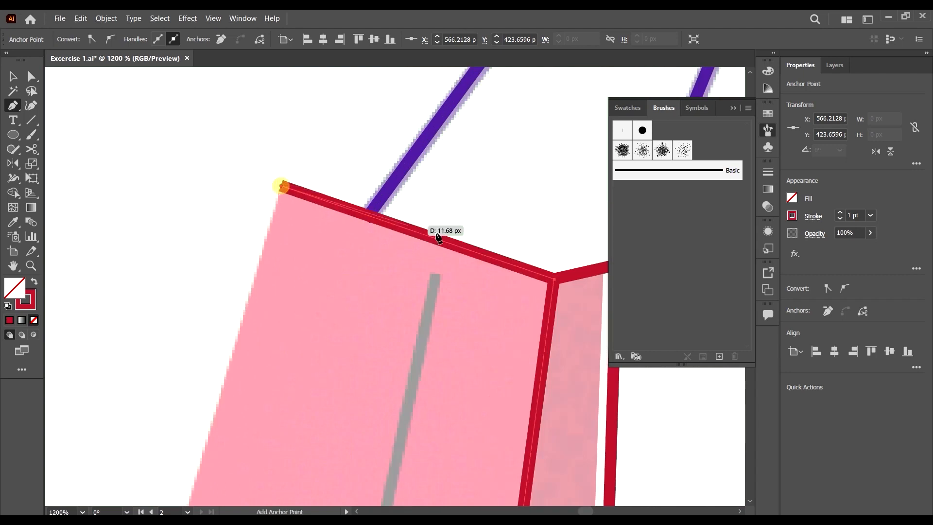
pyautogui.scroll(-5, 438, 233)
pyautogui.scroll(-2, 321, 301)
pyautogui.scroll(3, 308, 377)
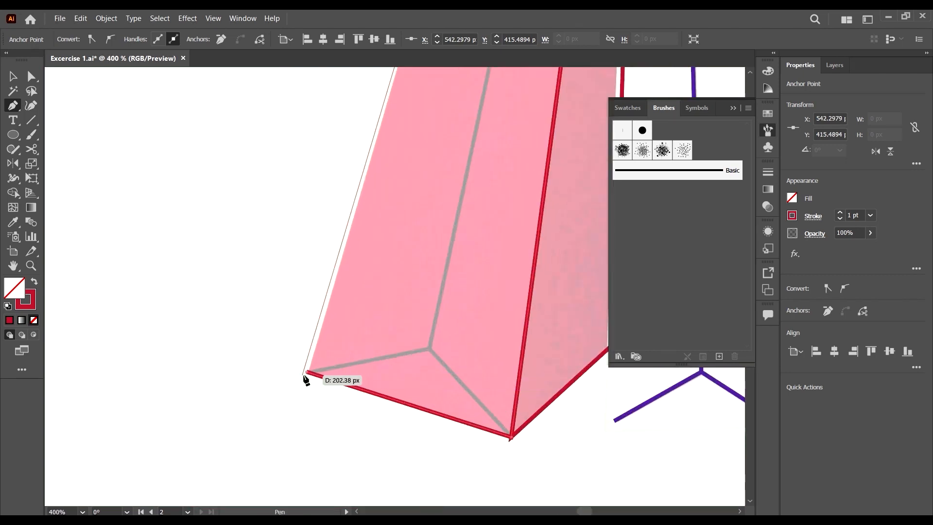
pyautogui.click(308, 374)
# Step: Sample the bright red bag front from the finished illustration as the front panel's fill with no stroke, and deselect
pyautogui.scroll(-4, 522, 345)
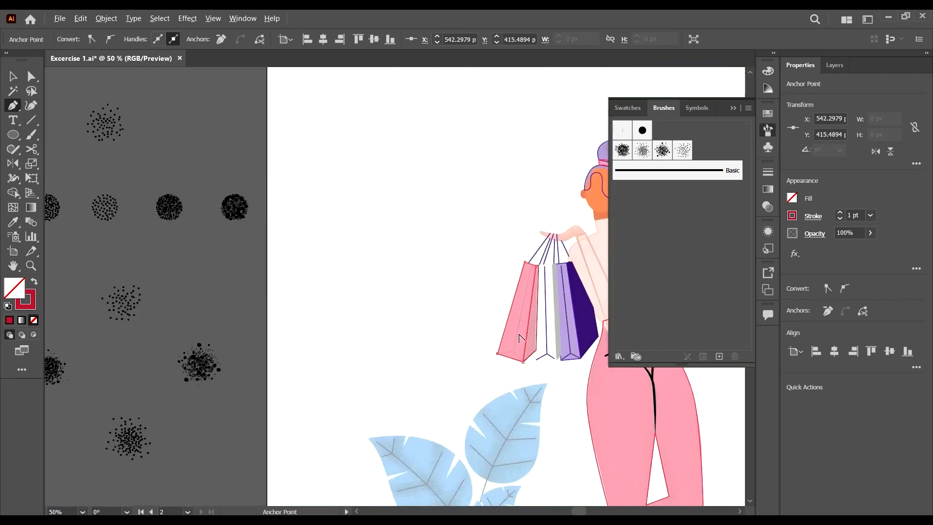
pyautogui.scroll(-2, 210, 286)
pyautogui.scroll(8, 346, 333)
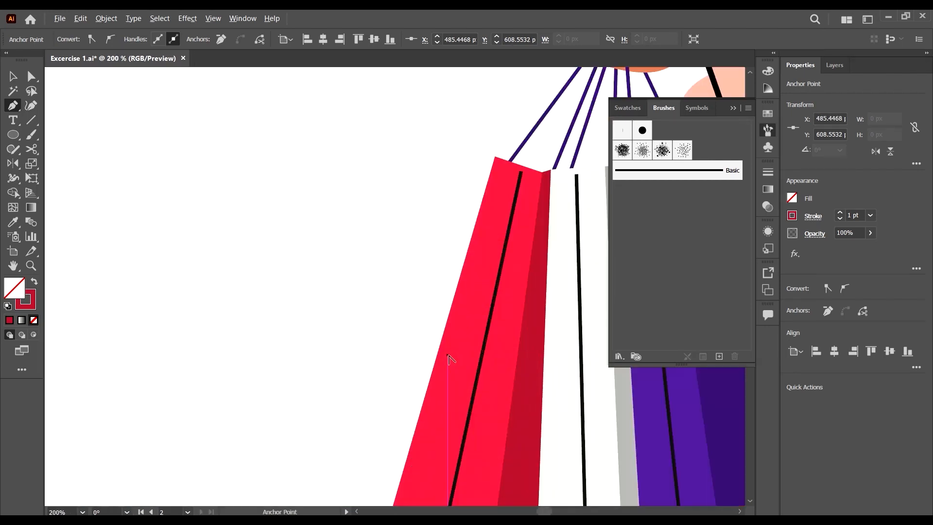
pyautogui.scroll(-6, 318, 256)
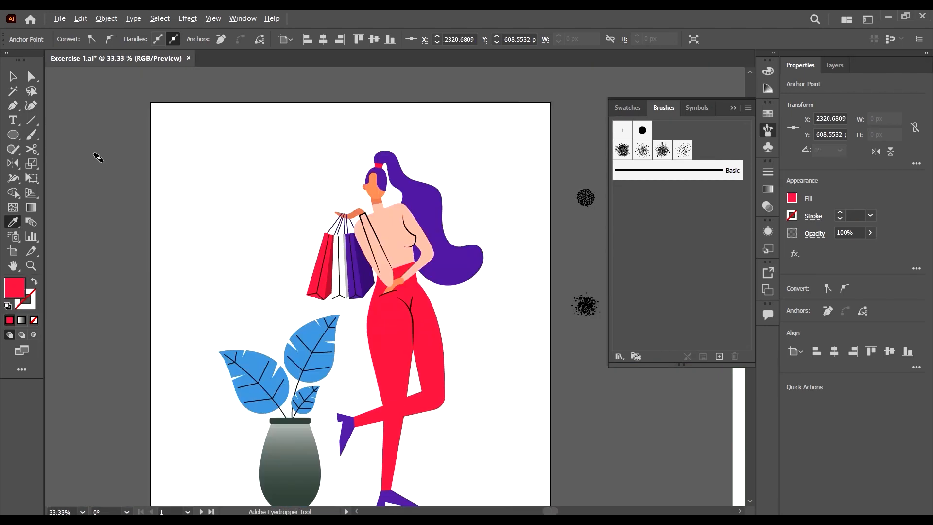
pyautogui.scroll(-3, 132, 227)
pyautogui.click(386, 379)
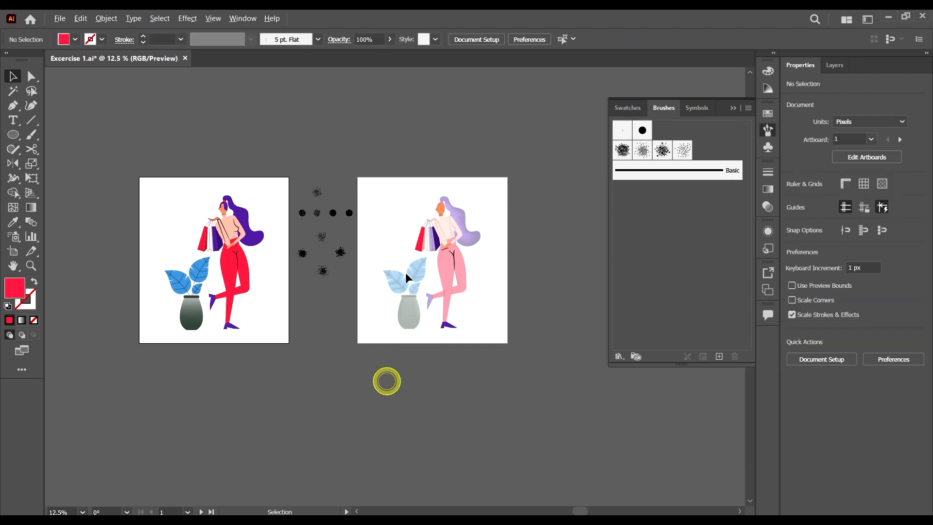
# Step: Swap the bright red front panel's fill and stroke on the faded illustration to leave a 1 pt outline without fill, and deselect
pyautogui.scroll(5, 406, 272)
pyautogui.press('p')
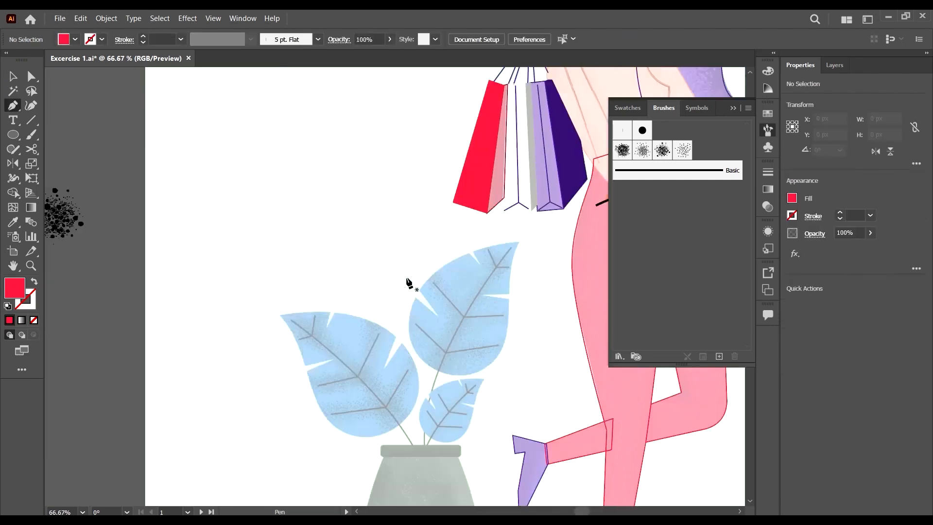
pyautogui.scroll(2, 407, 281)
pyautogui.scroll(3, 484, 252)
pyautogui.press('v')
pyautogui.click(422, 294)
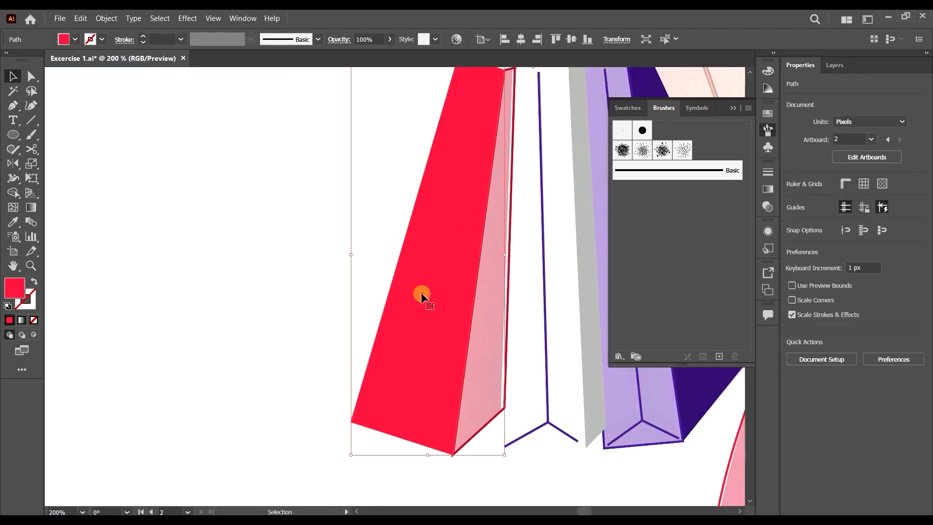
pyautogui.hotkey('shift', 'x')
pyautogui.click(288, 263)
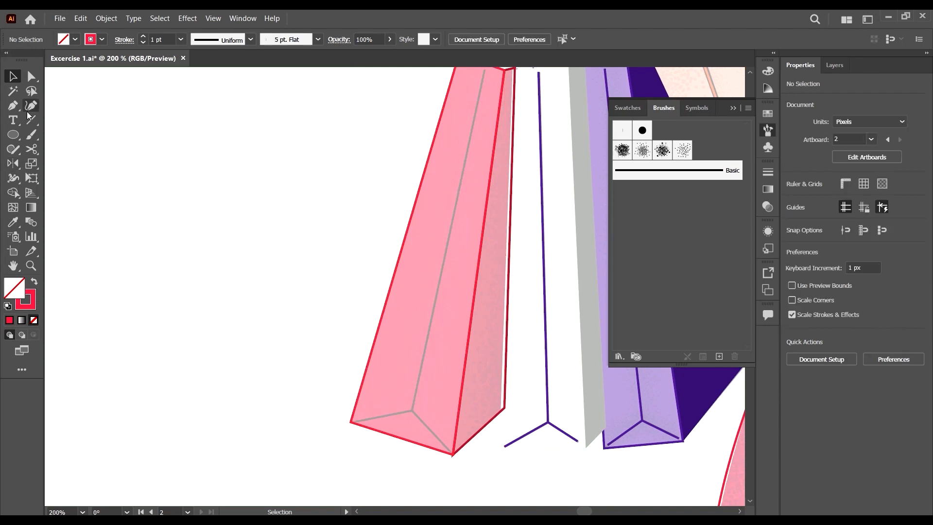
# Step: Trace the pink bag's fold lines with the Pen tool: the long vertical crease and its two branches to the bottom corners
pyautogui.click(13, 106)
pyautogui.scroll(3, 505, 134)
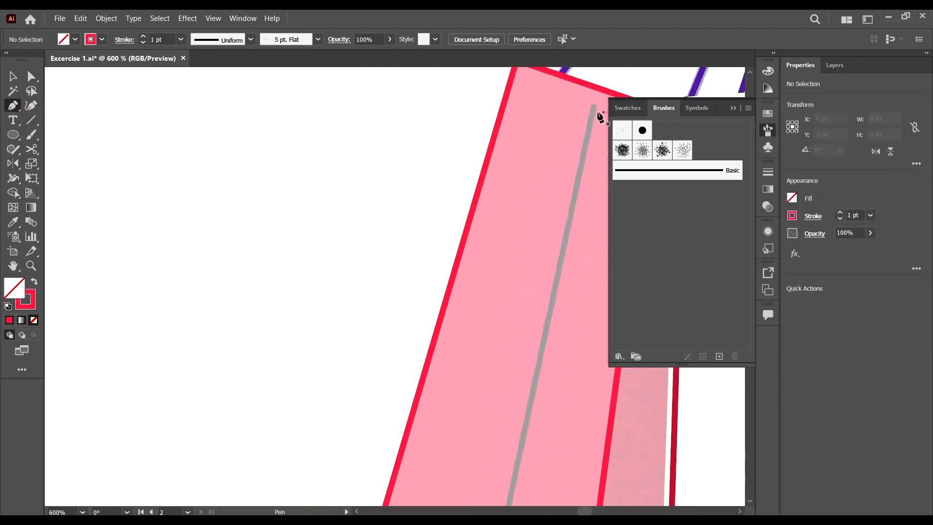
pyautogui.click(594, 106)
pyautogui.scroll(-4, 594, 109)
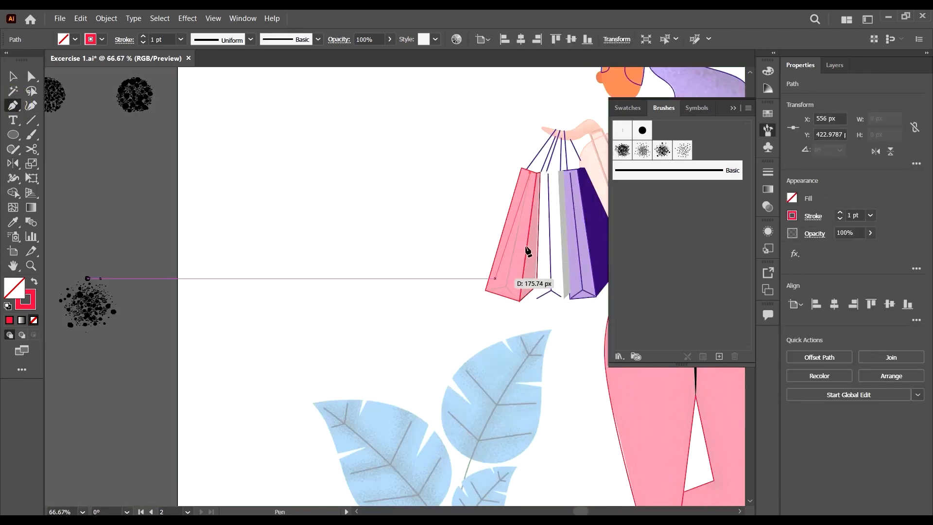
pyautogui.scroll(3, 501, 333)
pyautogui.click(484, 376)
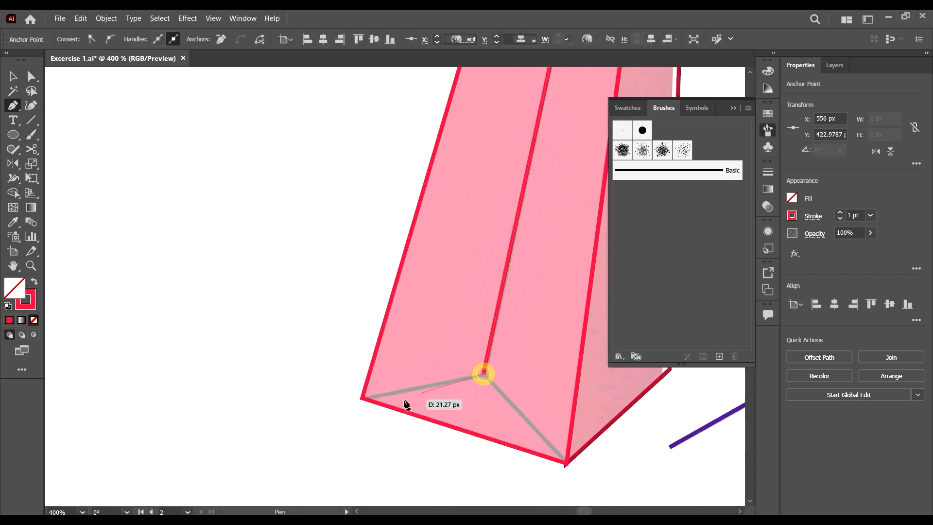
pyautogui.click(368, 396)
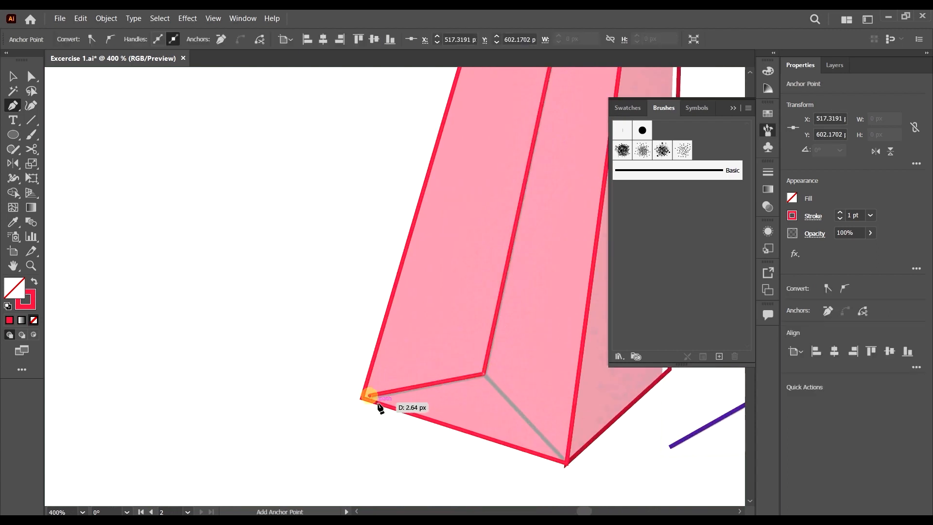
pyautogui.click(565, 460)
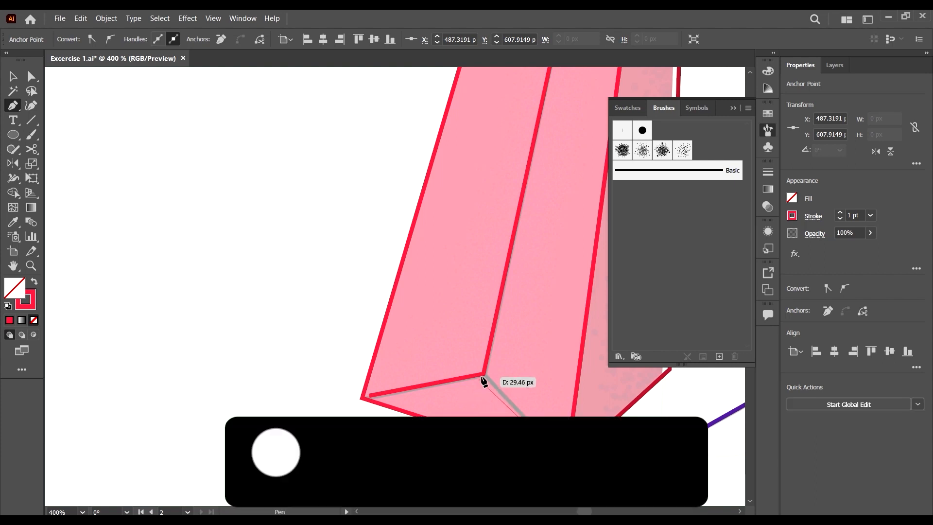
pyautogui.click(484, 375)
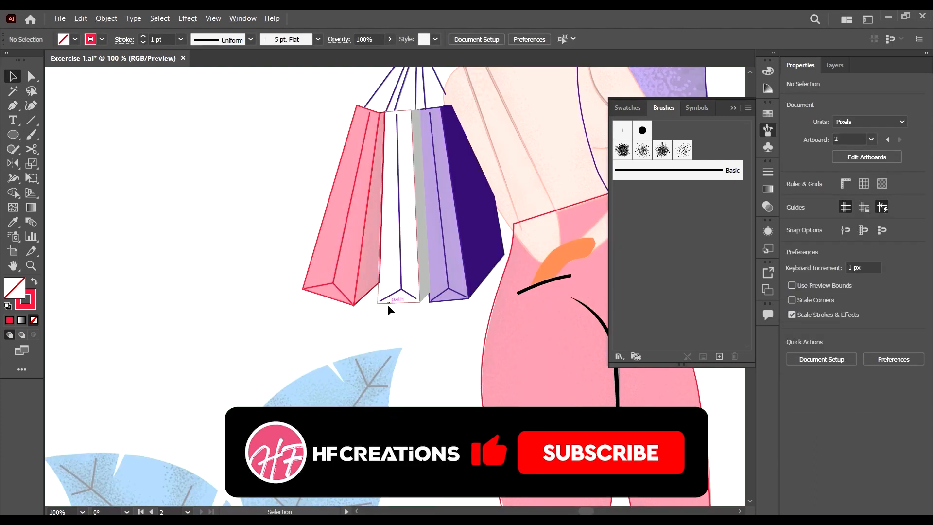
# Step: Select the pink bag's fold lines and sample the purple 1 pt stroke from the purple bag's fold line onto them
pyautogui.scroll(5, 342, 194)
pyautogui.click(305, 276)
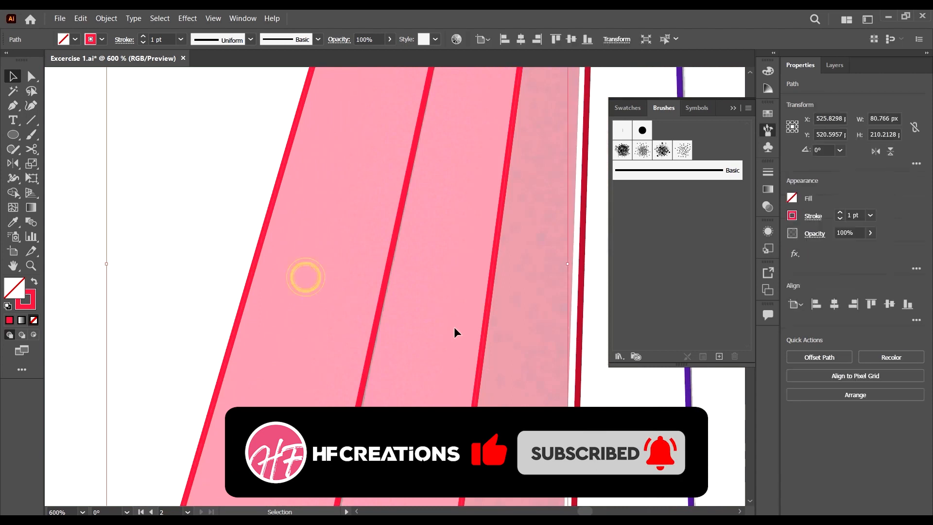
pyautogui.scroll(-8, 454, 327)
pyautogui.keyDown('alt'); pyautogui.scroll(5, 451, 335); pyautogui.keyUp('alt')
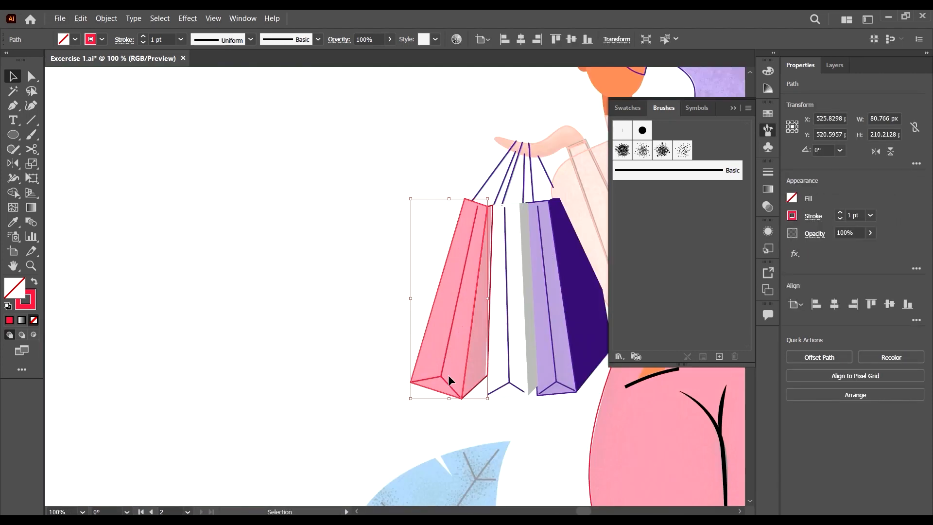
pyautogui.click(421, 376)
pyautogui.keyDown('alt'); pyautogui.scroll(-4, 293, 279); pyautogui.keyUp('alt')
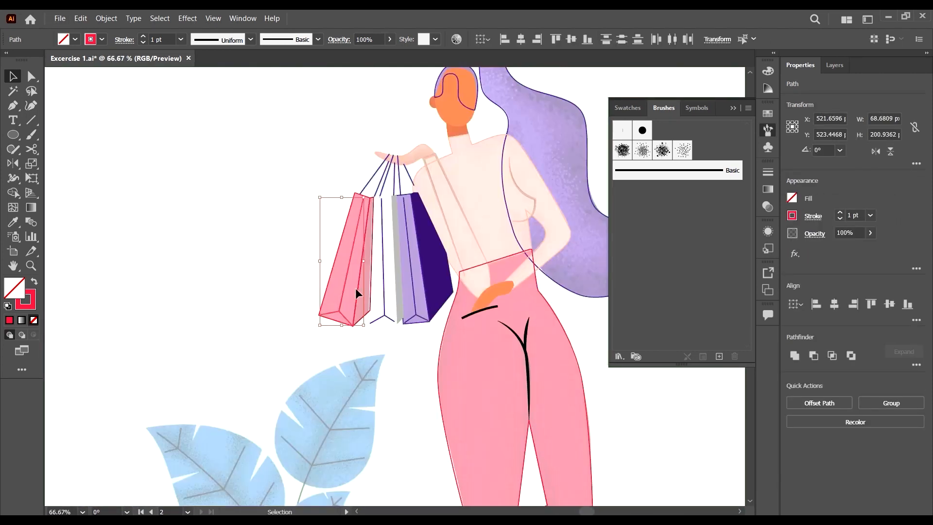
pyautogui.click(418, 282)
pyautogui.press('v')
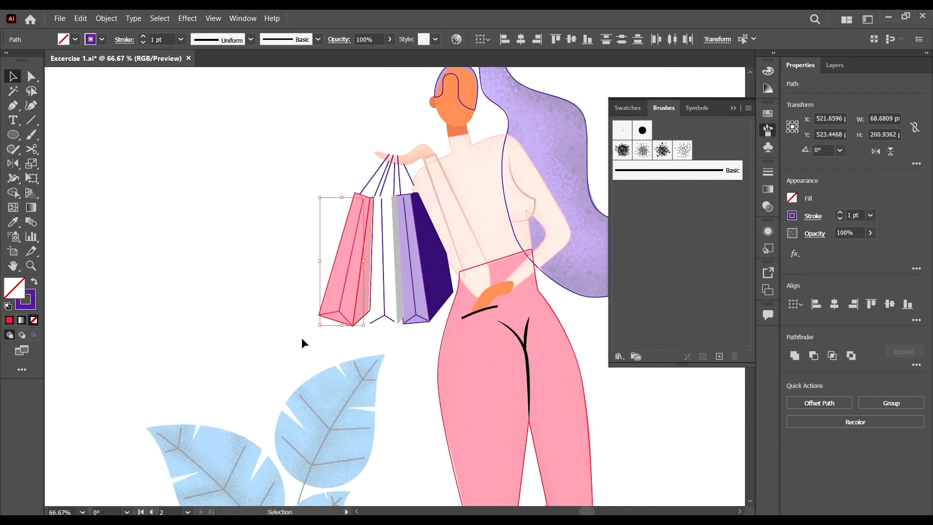
# Step: Add the white and purple bags' fold lines to the selection, set their stroke to R=26 G=26 B=26, and deselect
pyautogui.keyDown('alt'); pyautogui.scroll(3, 405, 306); pyautogui.keyUp('alt')
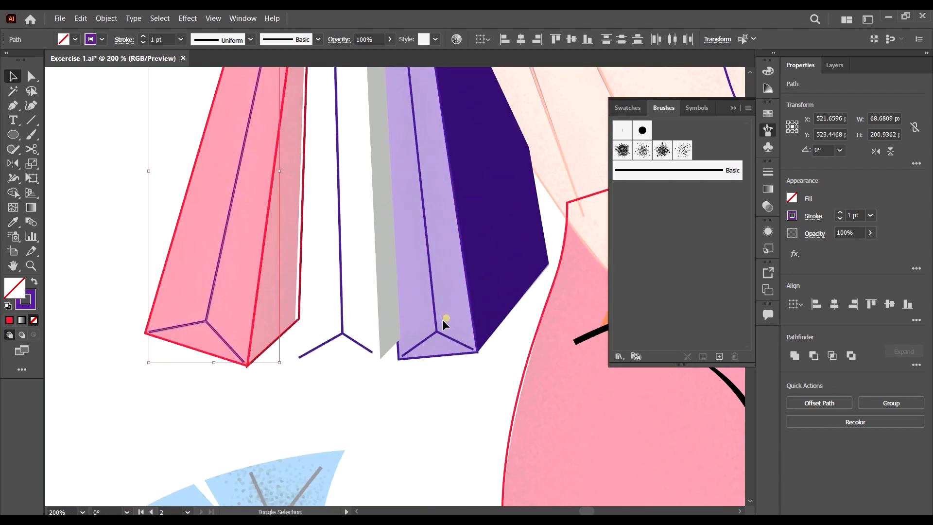
pyautogui.keyDown('shift'); pyautogui.click(429, 332); pyautogui.keyUp('shift')
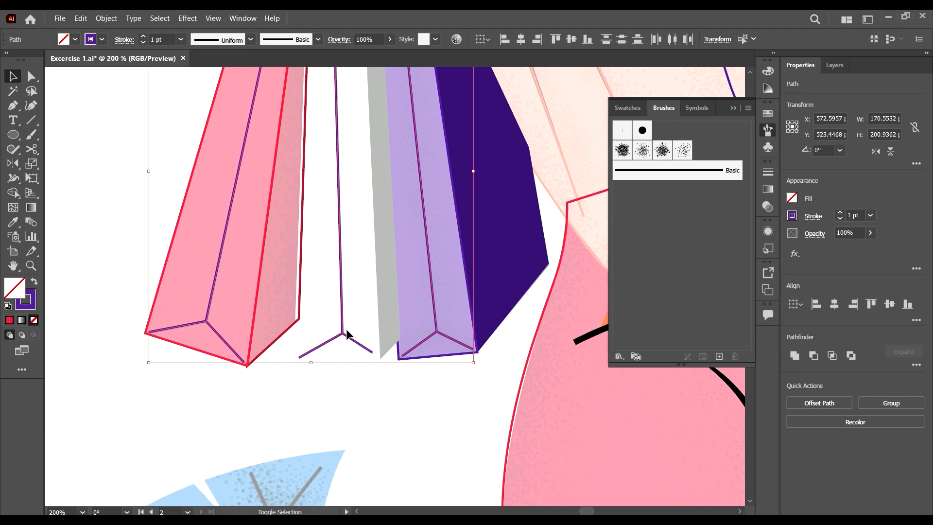
pyautogui.scroll(4, 450, 281)
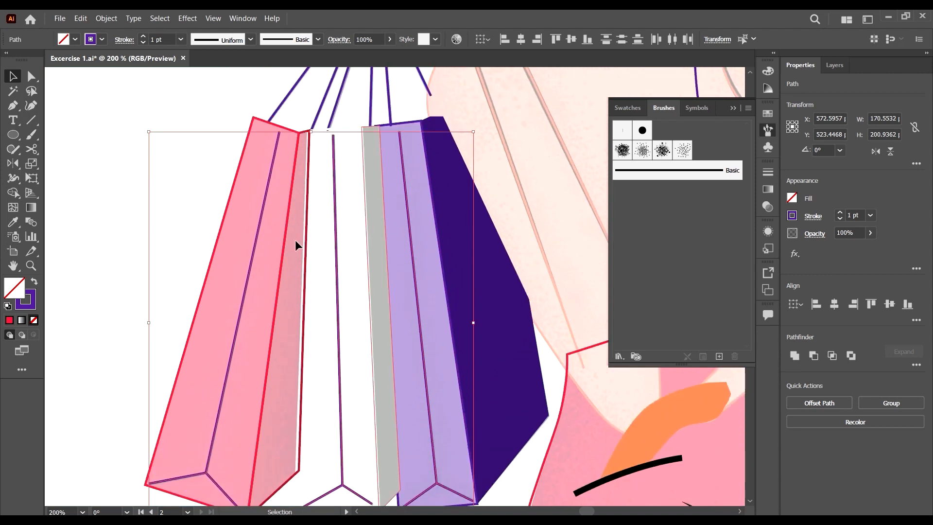
pyautogui.click(102, 40)
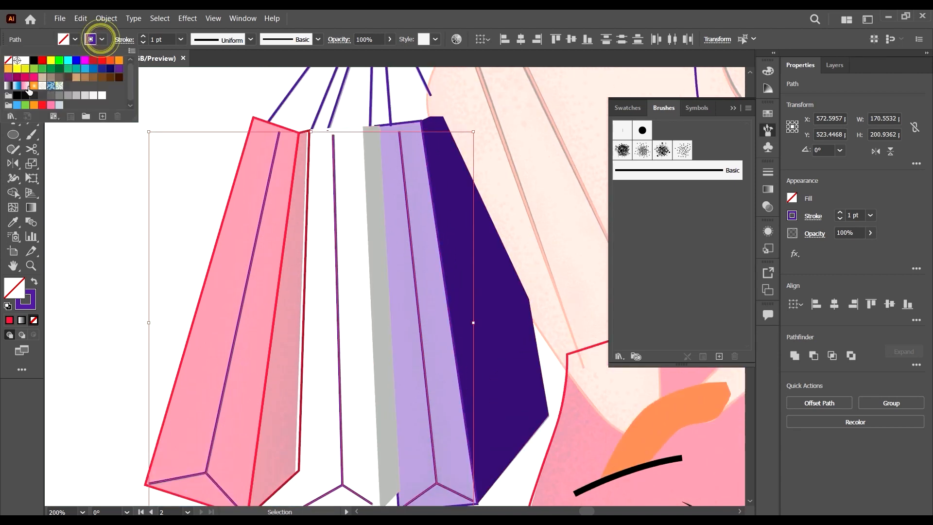
pyautogui.click(25, 96)
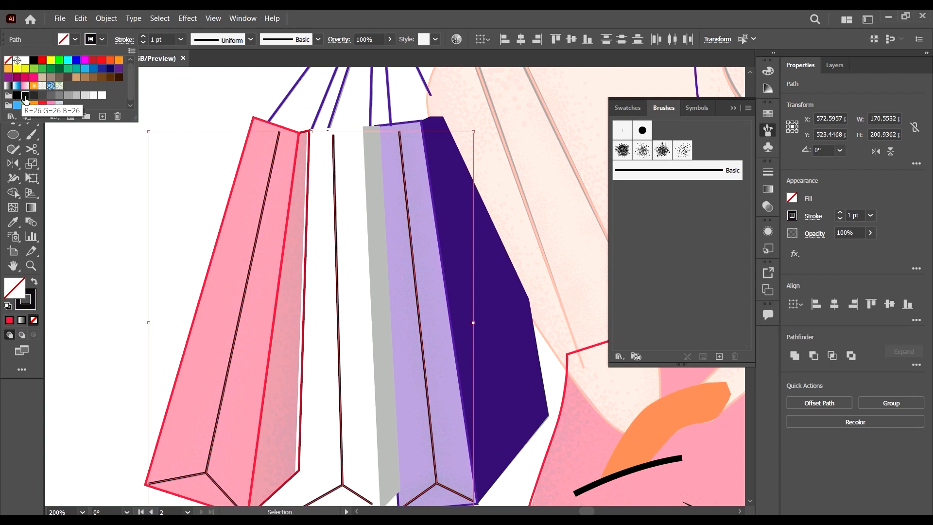
pyautogui.click(87, 258)
pyautogui.scroll(-3, 441, 305)
pyautogui.scroll(-1, 490, 326)
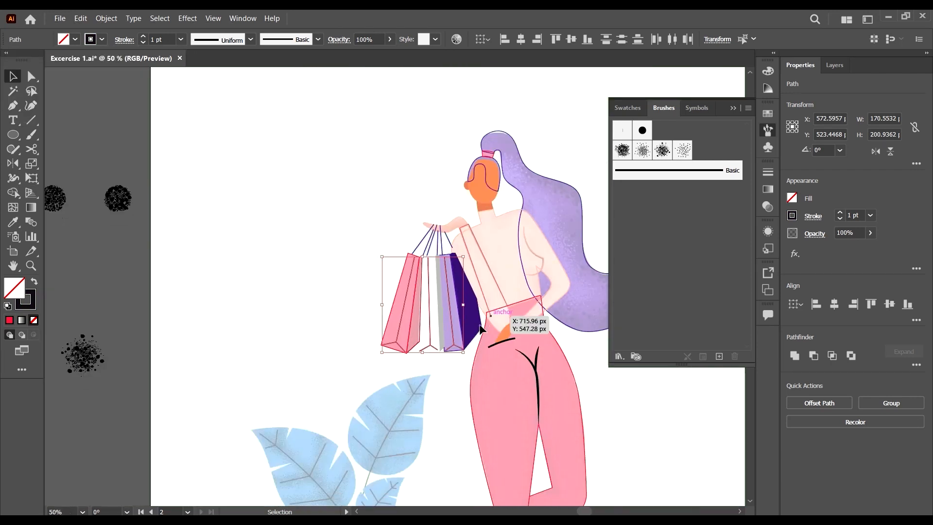
pyautogui.scroll(-3, 373, 305)
pyautogui.click(360, 314)
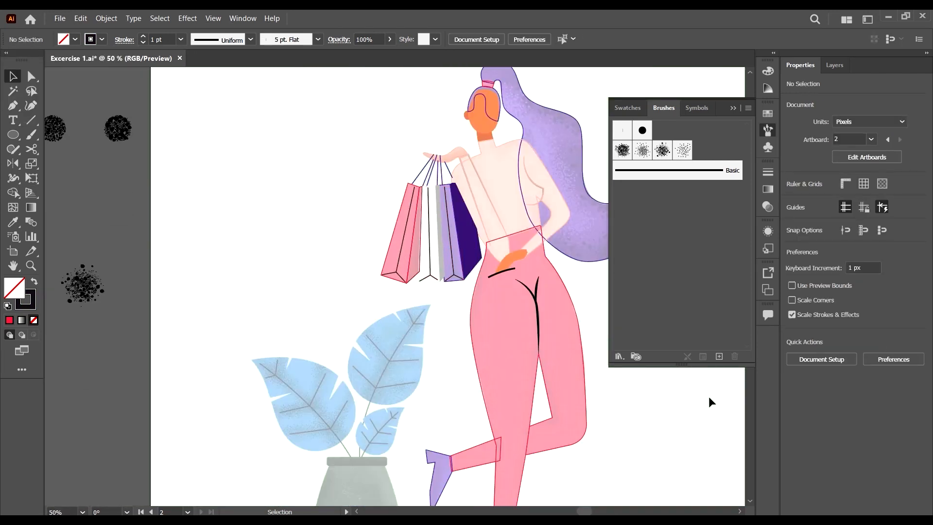
# Step: Swap the purple bag's front panel fill and stroke to give it a solid purple fill without outline, and deselect
pyautogui.scroll(-1, 367, 315)
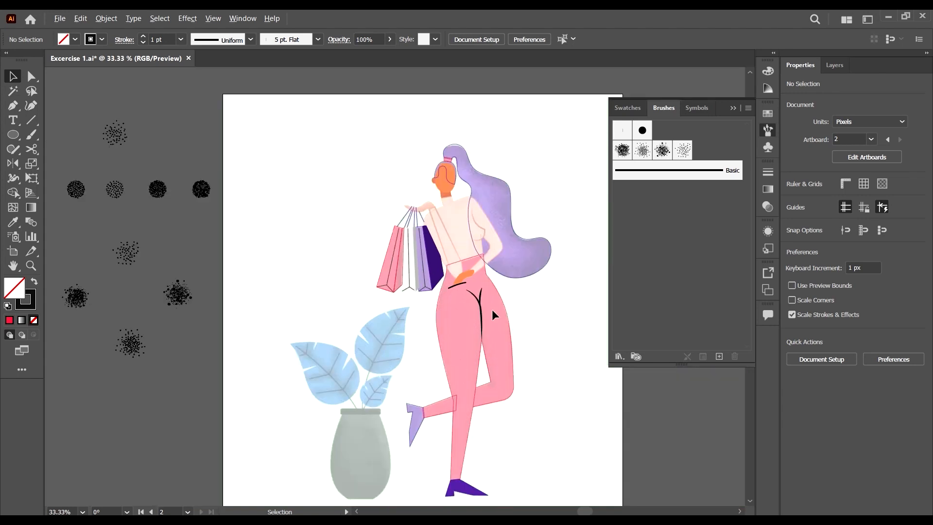
pyautogui.scroll(5, 421, 273)
pyautogui.click(442, 387)
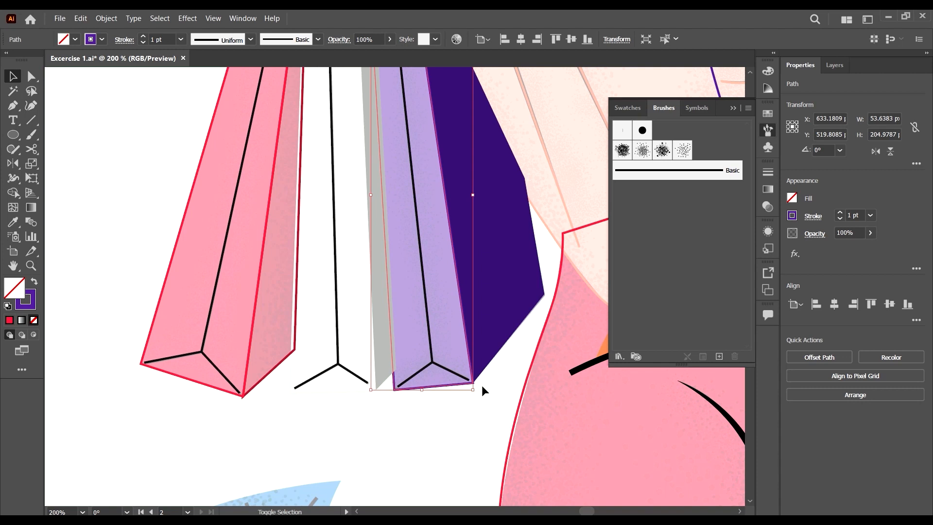
pyautogui.hotkey('shift', 'x')
pyautogui.click(369, 420)
# Step: Select the purple bag's front panel together with its fold lines, bring them to the front, and deselect
pyautogui.scroll(2, 475, 375)
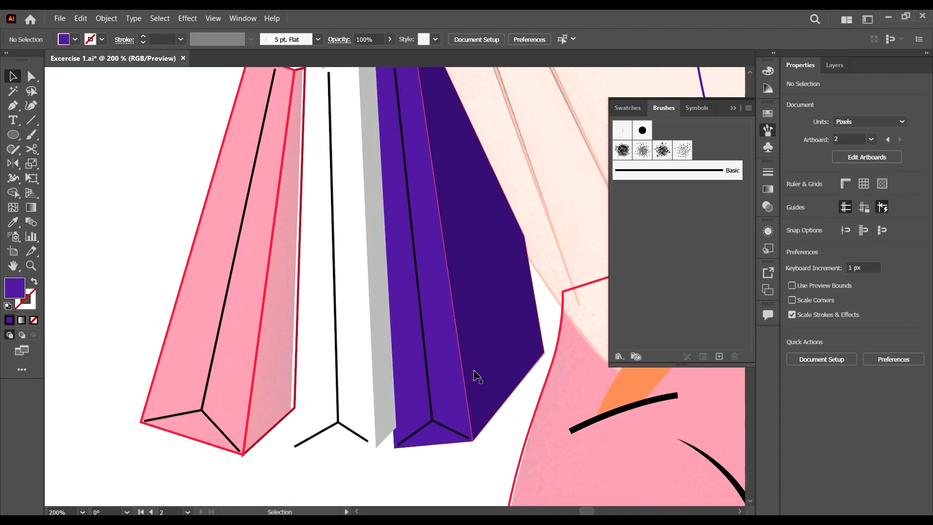
pyautogui.scroll(2, 436, 407)
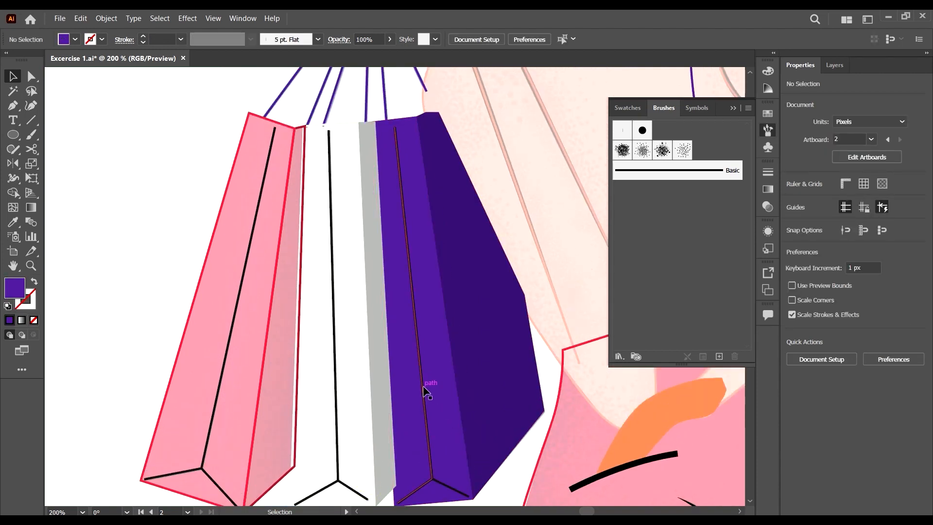
pyautogui.click(422, 387)
pyautogui.scroll(-2, 447, 437)
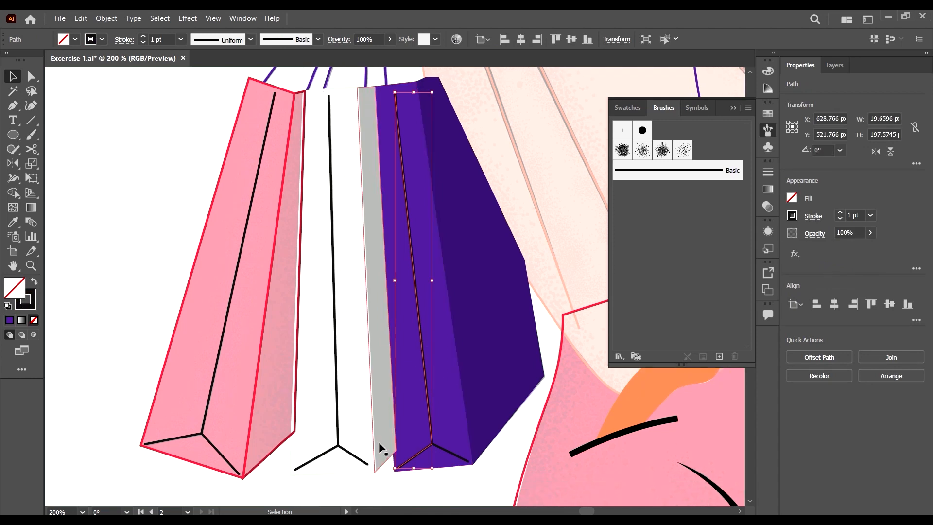
pyautogui.keyDown('shift'); pyautogui.click(449, 401); pyautogui.keyUp('shift')
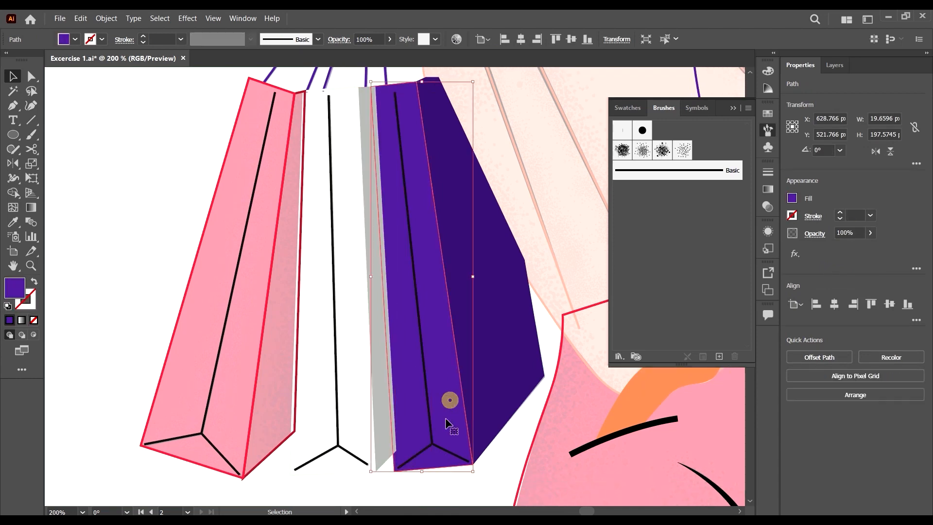
pyautogui.keyDown('shift'); pyautogui.click(448, 453); pyautogui.keyUp('shift')
pyautogui.keyDown('shift'); pyautogui.click(416, 454); pyautogui.keyUp('shift')
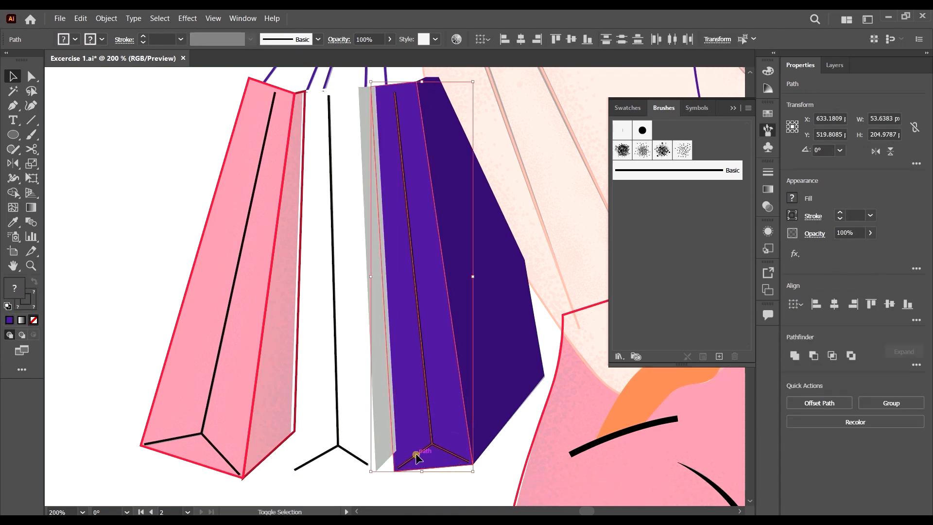
pyautogui.rightClick(436, 403)
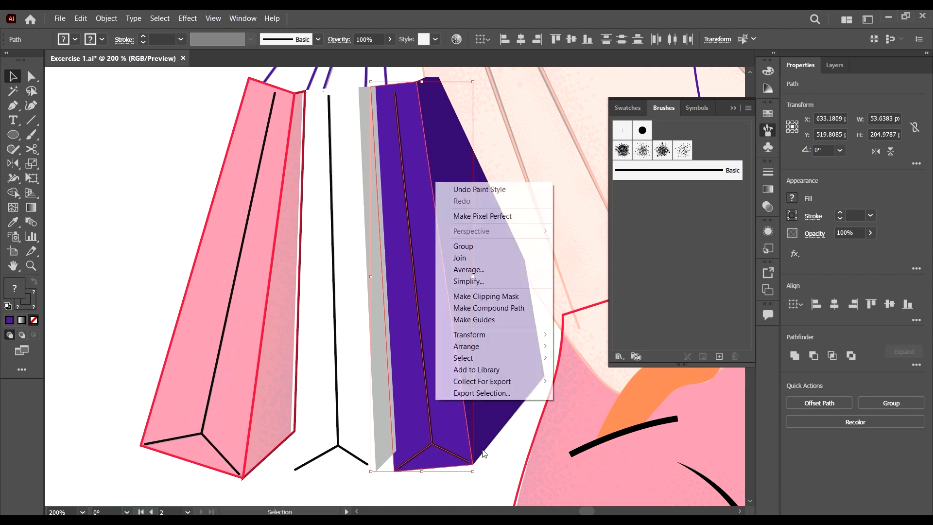
pyautogui.click(523, 352)
pyautogui.click(603, 351)
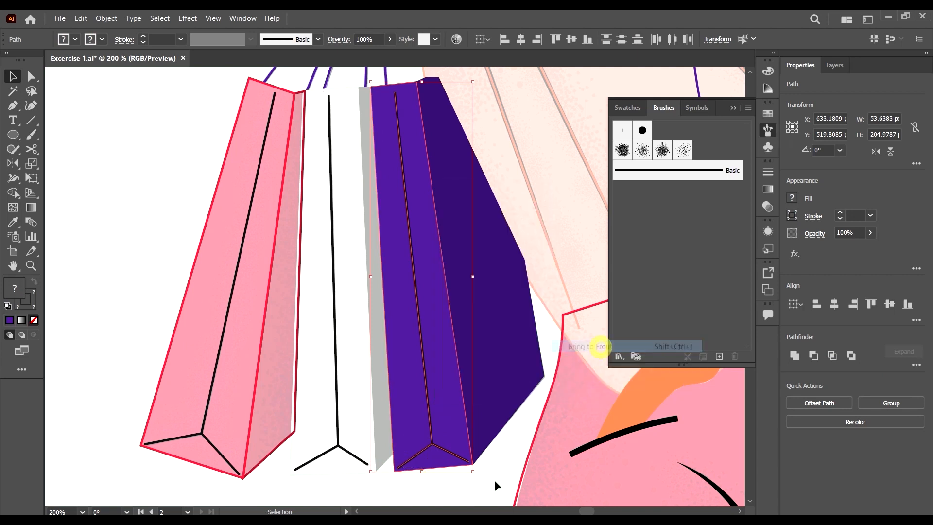
pyautogui.click(522, 447)
# Step: Send the purple bag's dark side panel to the back of the stacking order and deselect
pyautogui.scroll(3, 503, 278)
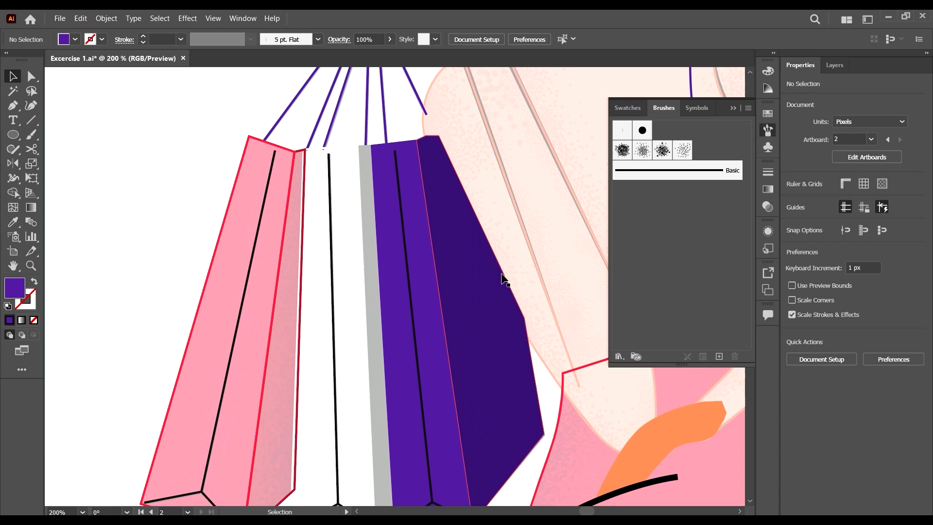
pyautogui.click(430, 151)
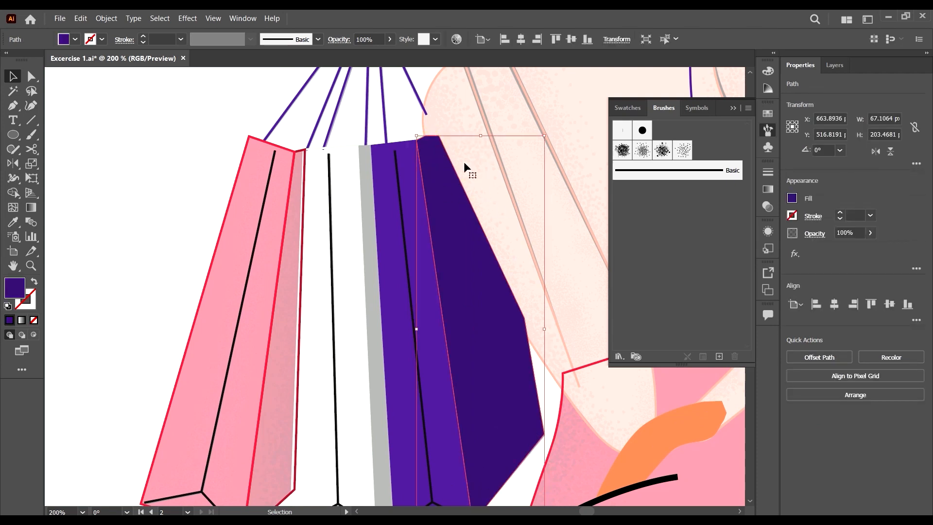
pyautogui.rightClick(464, 214)
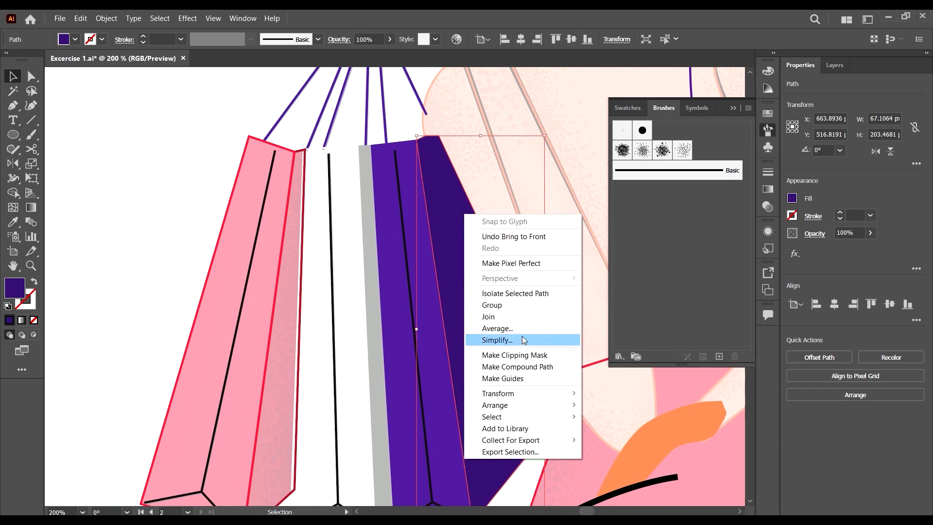
pyautogui.moveTo(530, 404)
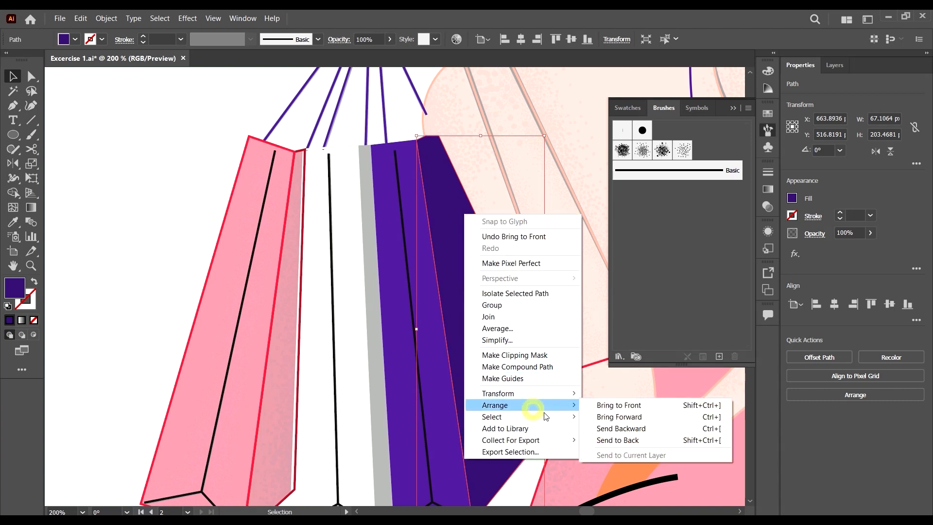
pyautogui.click(629, 441)
pyautogui.click(521, 485)
pyautogui.scroll(-3, 440, 370)
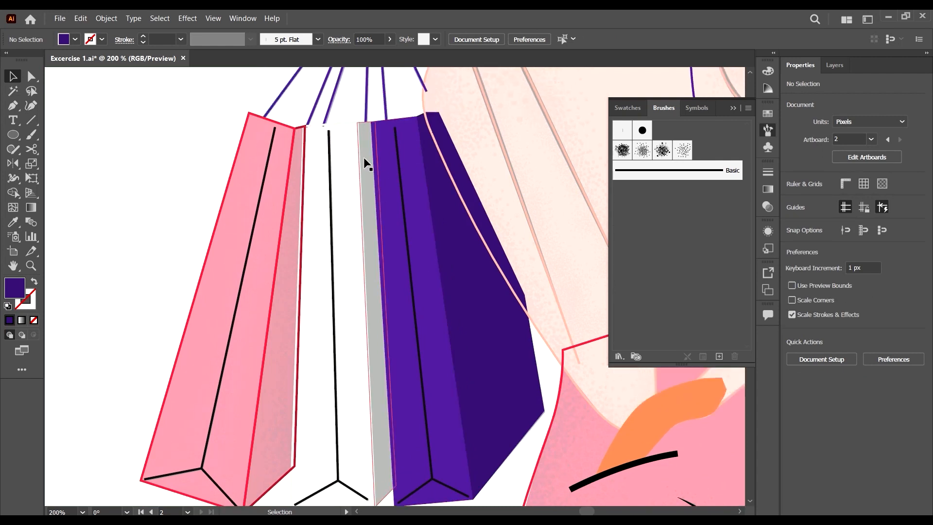
pyautogui.scroll(2, 334, 255)
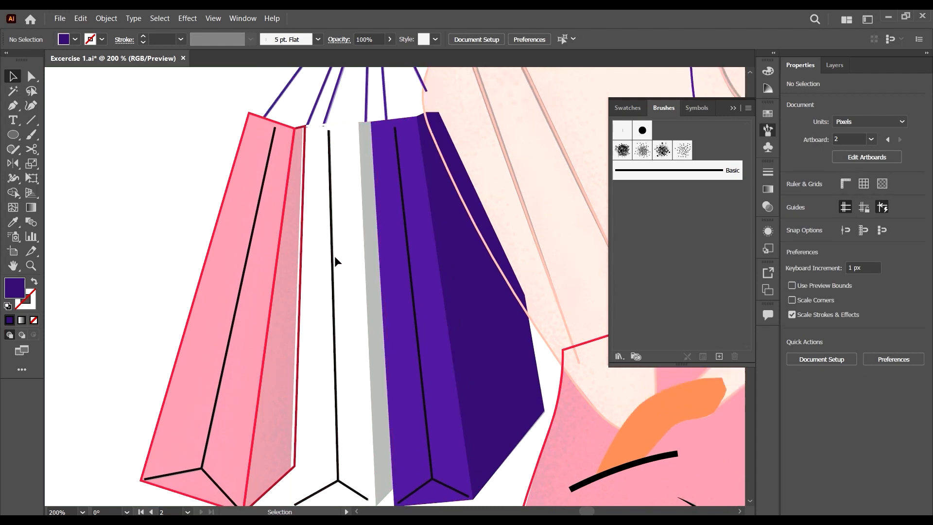
# Step: Extend the end of the white bag's lower-right fold line toward the front panel's bottom corner, and deselect
pyautogui.scroll(1, 298, 196)
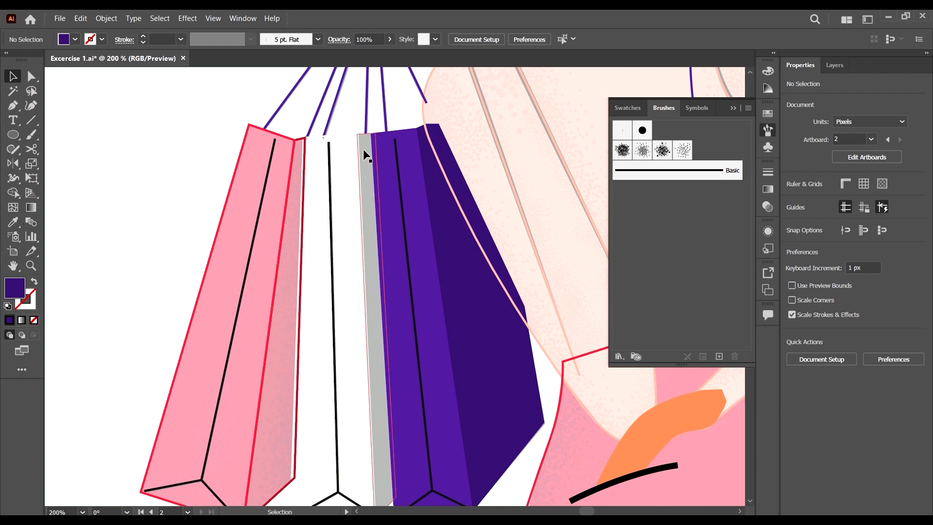
pyautogui.click(344, 140)
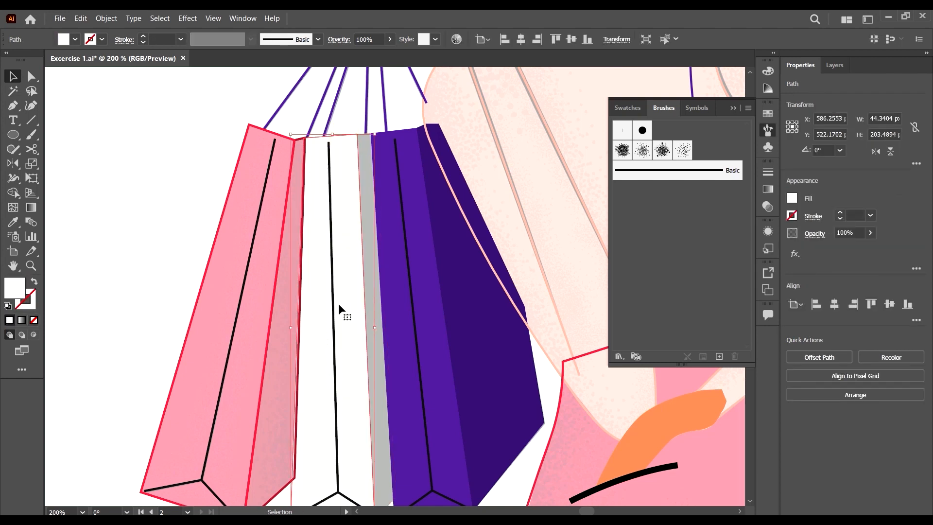
pyautogui.scroll(-5, 345, 277)
pyautogui.click(392, 430)
pyautogui.scroll(2, 386, 413)
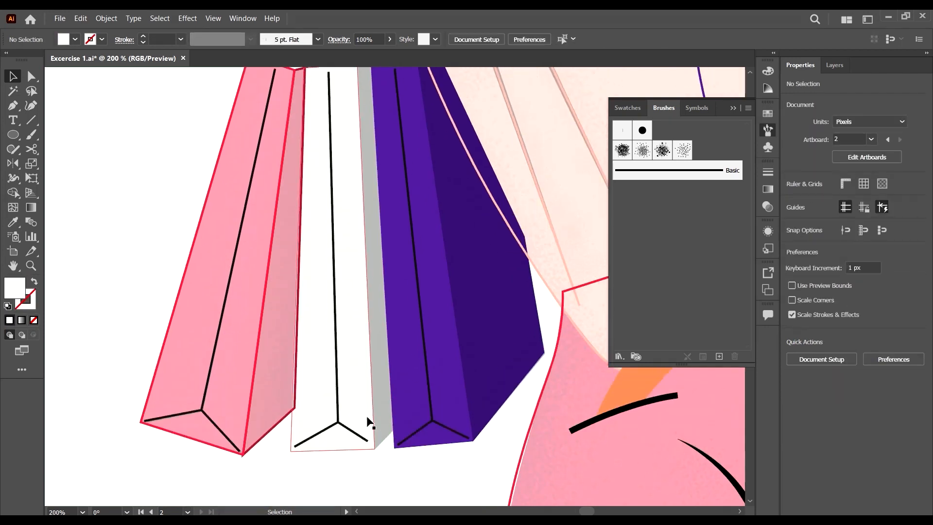
pyautogui.scroll(4, 374, 449)
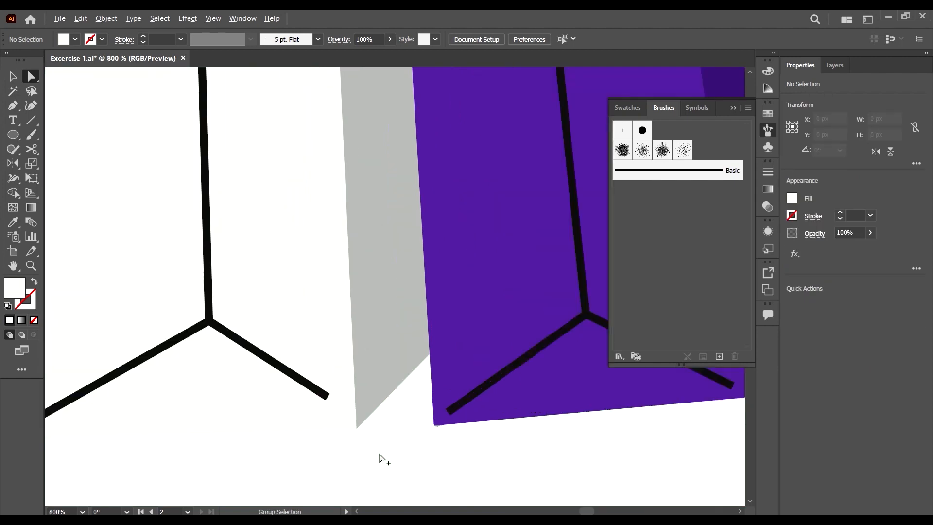
pyautogui.moveTo(327, 395); pyautogui.dragTo(343, 420)
pyautogui.scroll(-3, 395, 403)
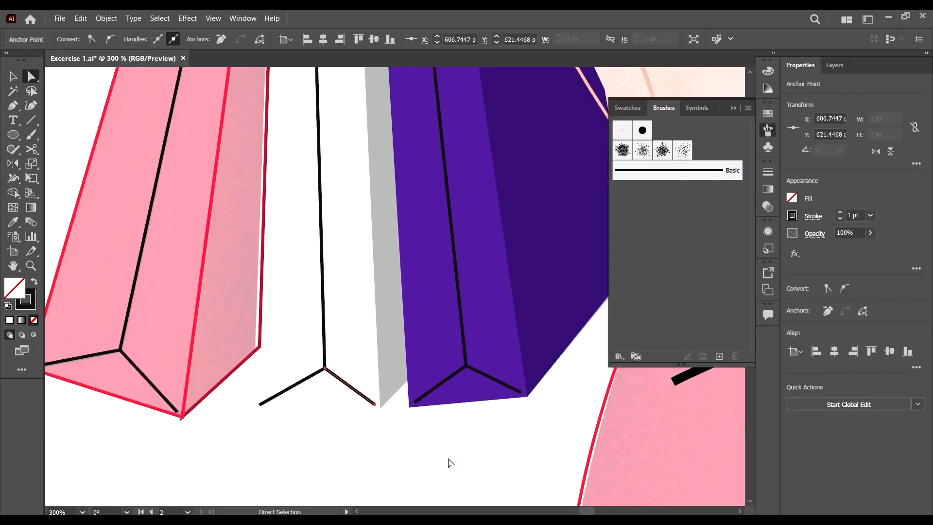
pyautogui.press('v')
pyautogui.click(452, 444)
pyautogui.scroll(-4, 252, 330)
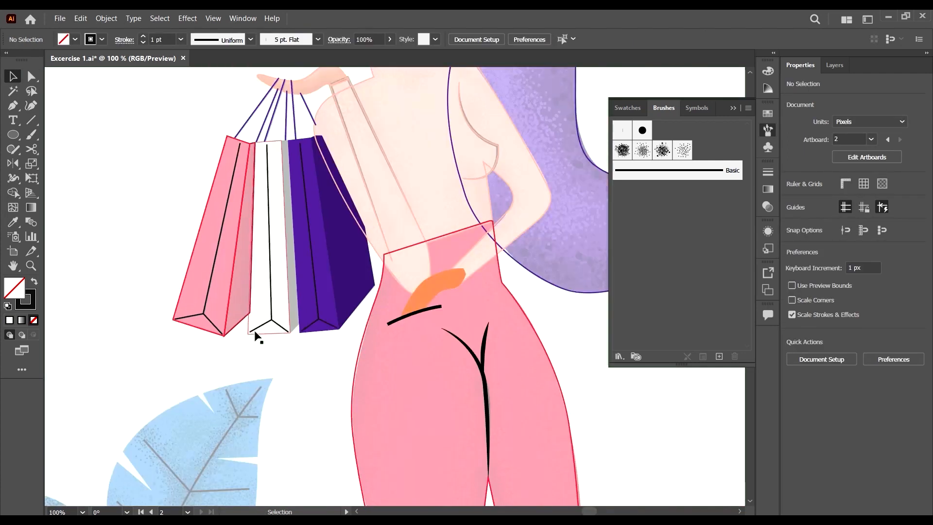
# Step: Swap the pink bag's side panel fill and stroke to make it solid dark red, send it to the back, and deselect
pyautogui.click(236, 324)
pyautogui.scroll(2, 228, 309)
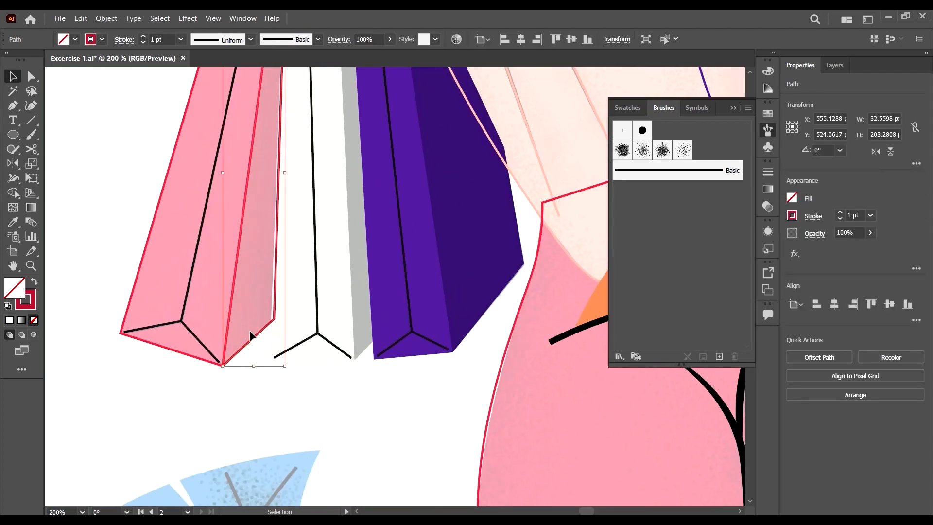
pyautogui.hotkey('shift', 'x')
pyautogui.rightClick(265, 350)
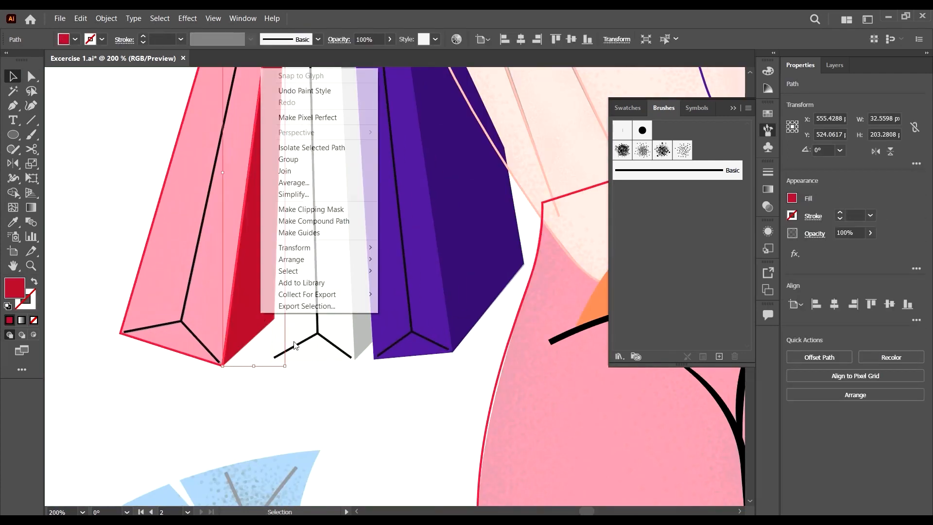
pyautogui.click(309, 259)
pyautogui.click(432, 294)
pyautogui.scroll(-1, 397, 377)
pyautogui.click(389, 375)
pyautogui.scroll(2, 389, 375)
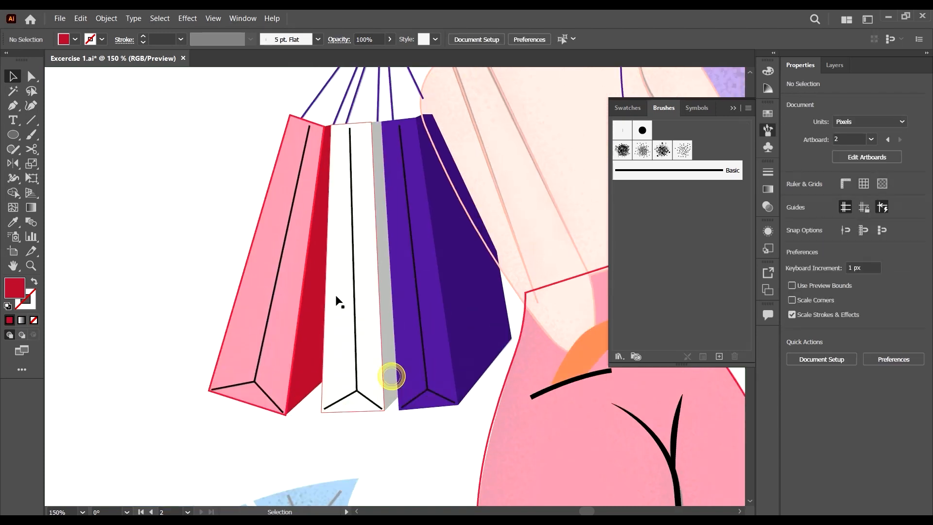
# Step: Swap the pink bag's front panel fill and stroke to give it a solid red fill without outline, and deselect
pyautogui.scroll(4, 277, 340)
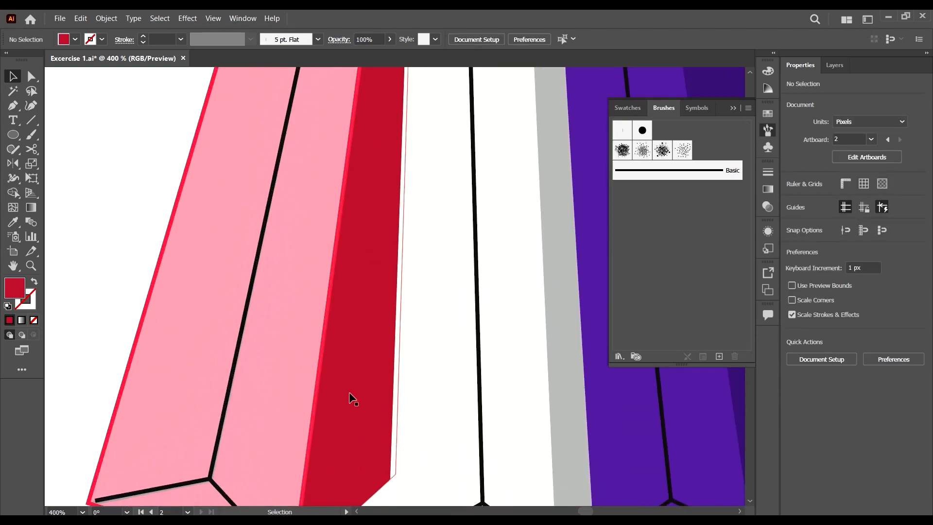
pyautogui.click(143, 312)
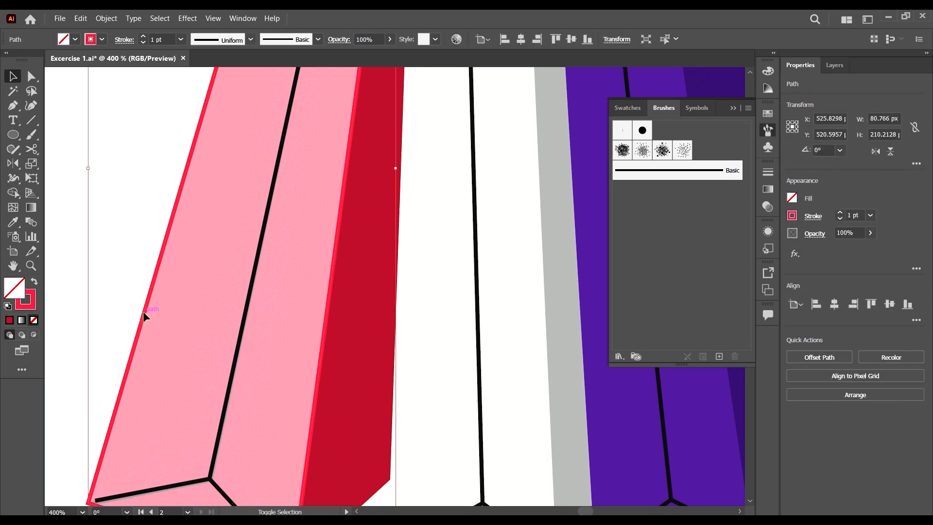
pyautogui.hotkey('shift', 'x')
pyautogui.click(110, 231)
pyautogui.scroll(-2, 214, 249)
pyautogui.scroll(-3, 279, 389)
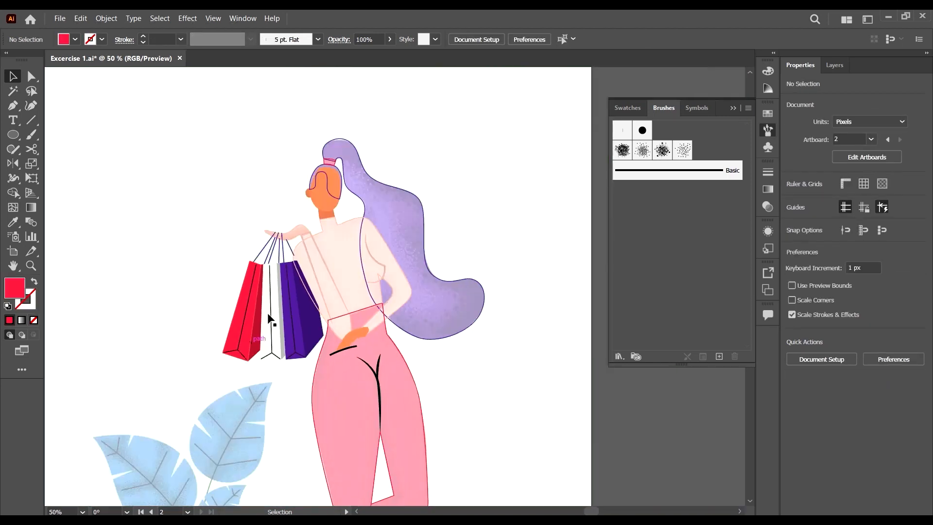
# Step: Review the filled shopping bags and compare the traced artboard with the finished illustration on the first artboard
pyautogui.scroll(3, 253, 237)
pyautogui.scroll(-3, 253, 237)
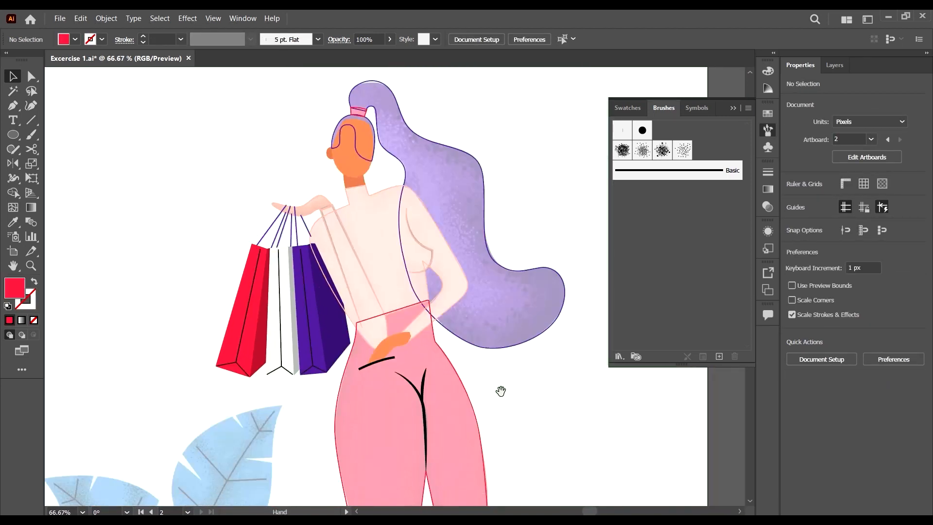
pyautogui.moveTo(550, 414); pyautogui.dragTo(442, 386)
pyautogui.scroll(-1, 398, 293)
pyautogui.scroll(-3, 405, 285)
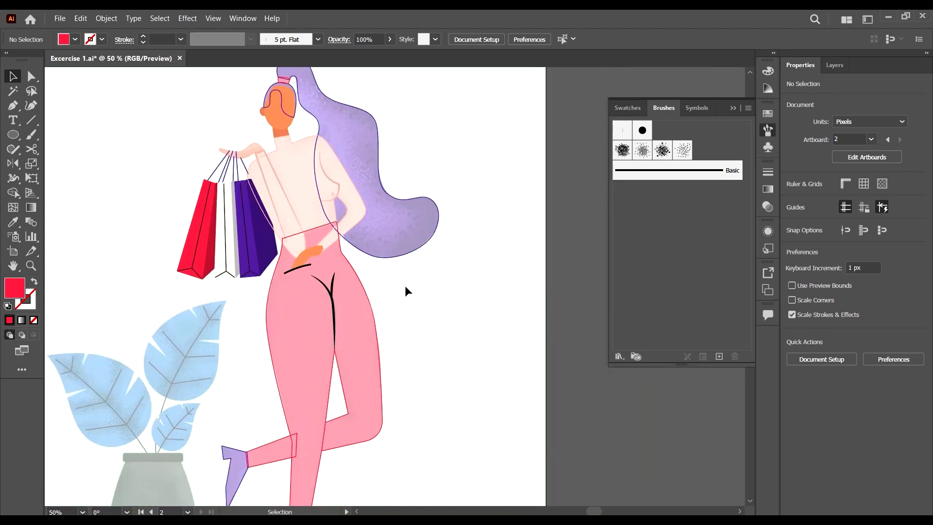
pyautogui.scroll(-2, 431, 333)
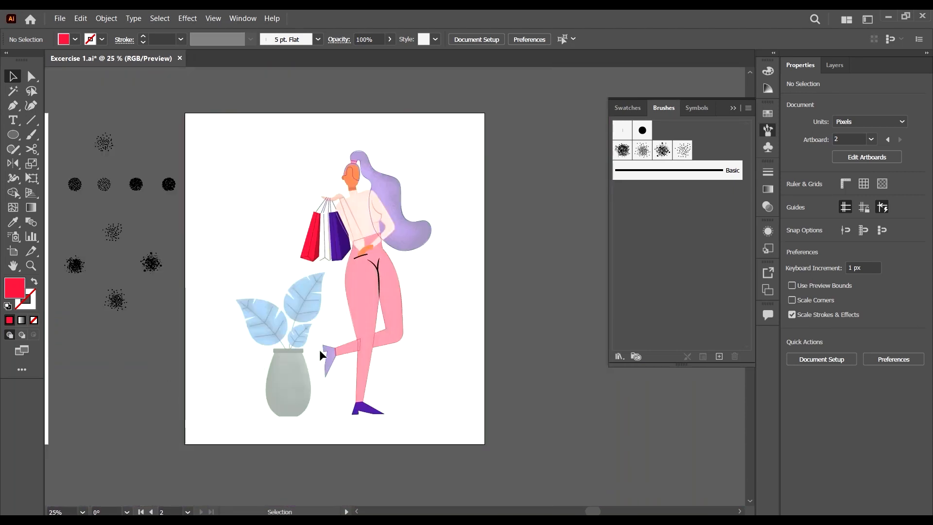
pyautogui.scroll(3, 334, 319)
pyautogui.scroll(-3, 386, 330)
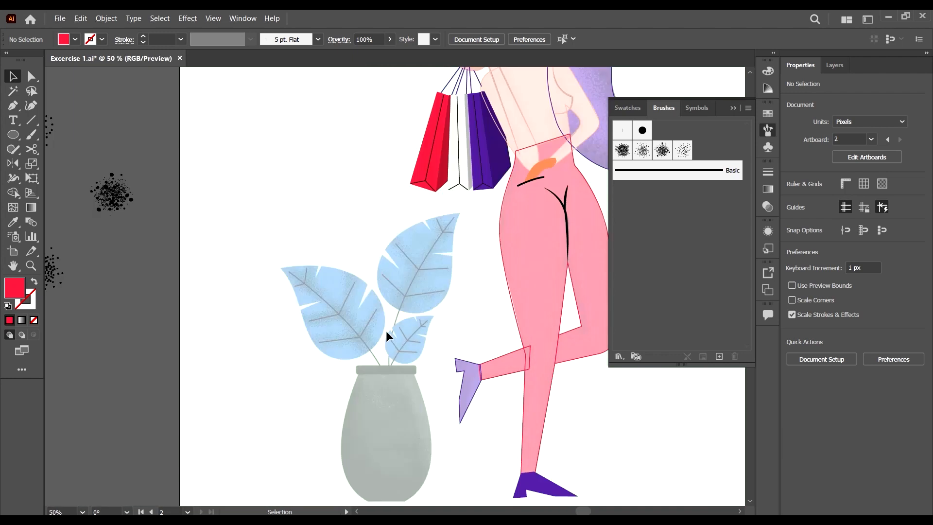
pyautogui.scroll(-3, 386, 331)
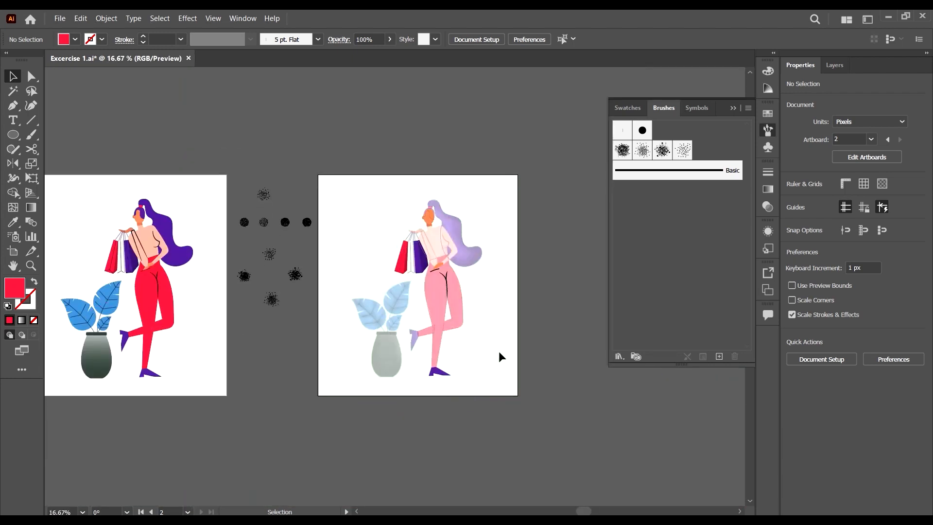
pyautogui.hscroll(-3, 183, 332)
pyautogui.hotkey('ctrl', '+')
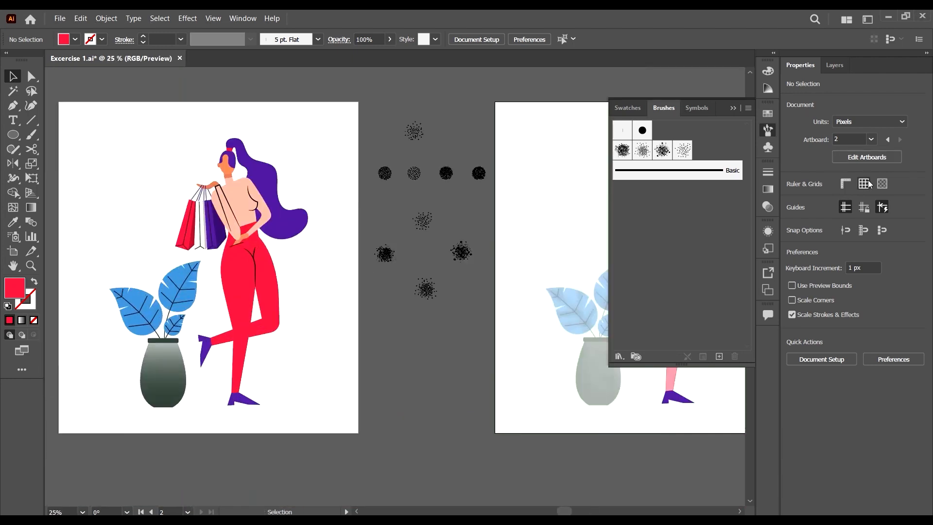
# Step: Unlock Layer 1 and select the finished plant with its pot on the first artboard
pyautogui.click(833, 64)
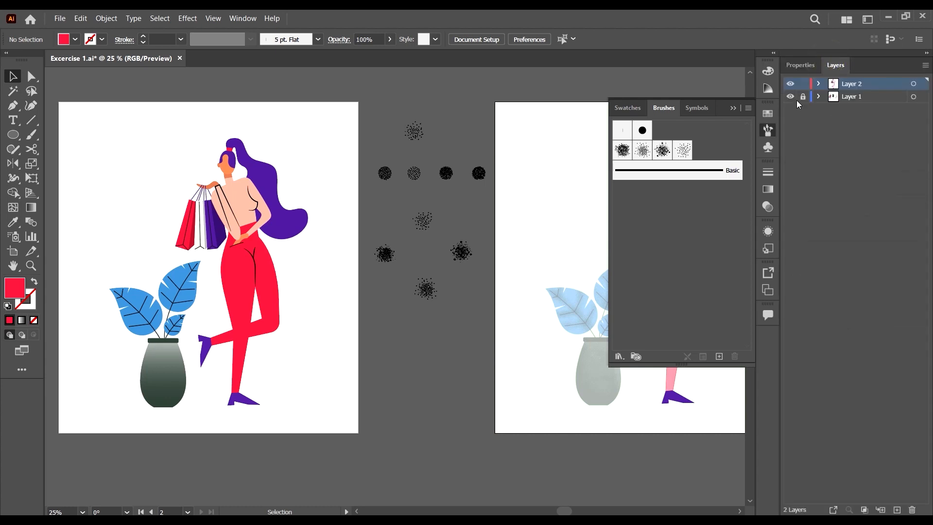
pyautogui.scroll(-2, 200, 263)
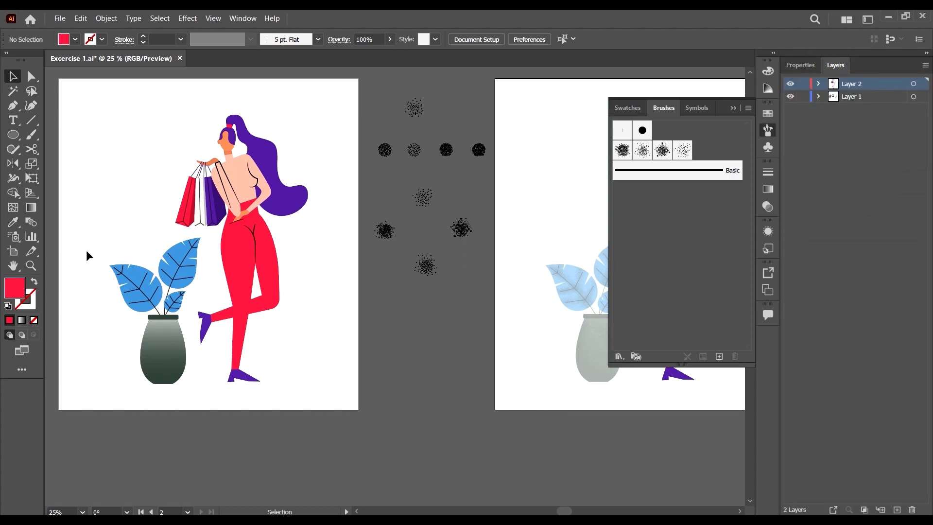
pyautogui.moveTo(90, 229); pyautogui.dragTo(188, 359)
pyautogui.moveTo(103, 254); pyautogui.dragTo(169, 343)
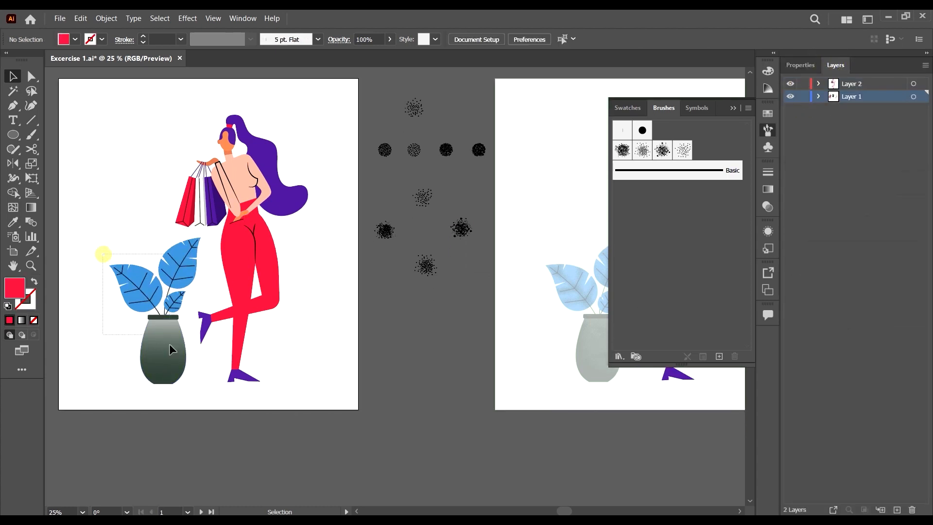
pyautogui.moveTo(190, 390); pyautogui.dragTo(190, 390)
pyautogui.moveTo(161, 350); pyautogui.dragTo(416, 393)
pyautogui.scroll(6, 421, 355)
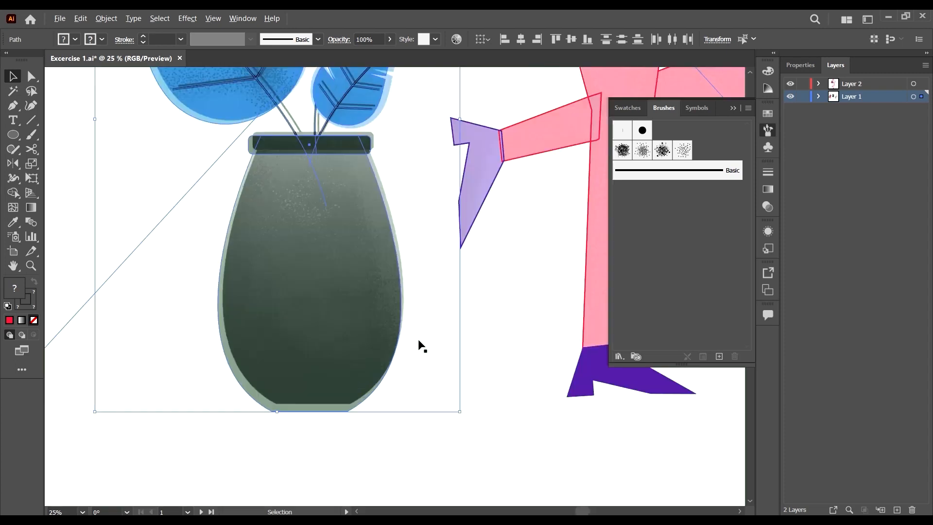
pyautogui.moveTo(386, 332); pyautogui.dragTo(607, 443)
pyautogui.scroll(-5, 326, 343)
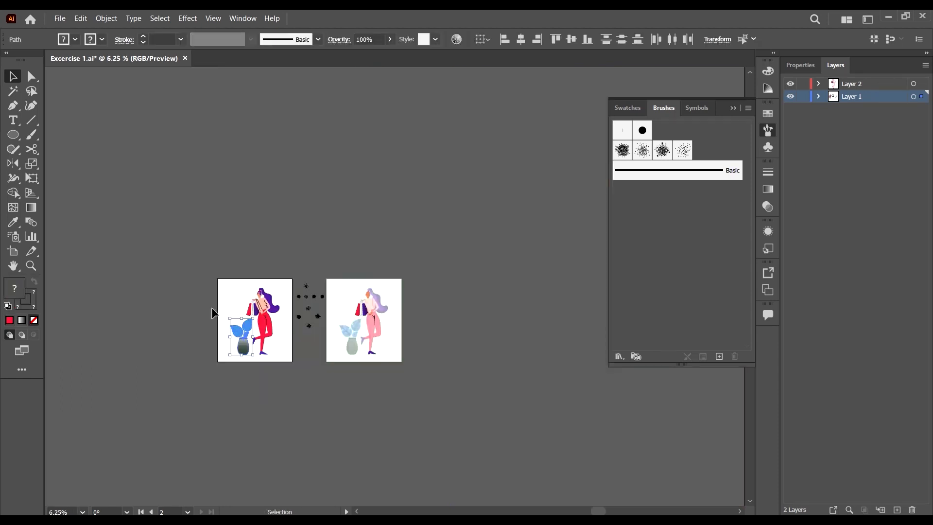
# Step: Duplicate the finished plant and pot onto the faded plant on the second artboard, and deselect
pyautogui.scroll(3, 213, 310)
pyautogui.hscroll(2, 324, 354)
pyautogui.hscroll(2, 204, 400)
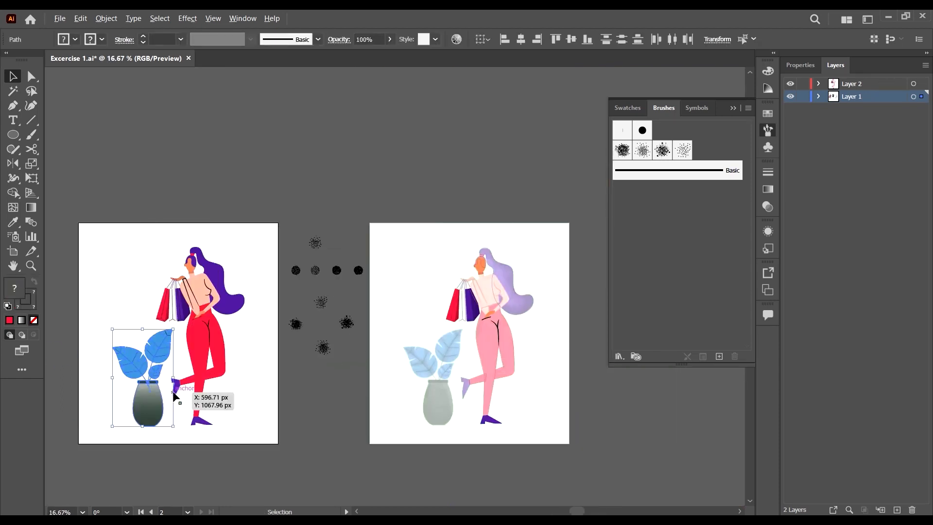
pyautogui.moveTo(152, 399); pyautogui.dragTo(443, 462)
pyautogui.click(615, 458)
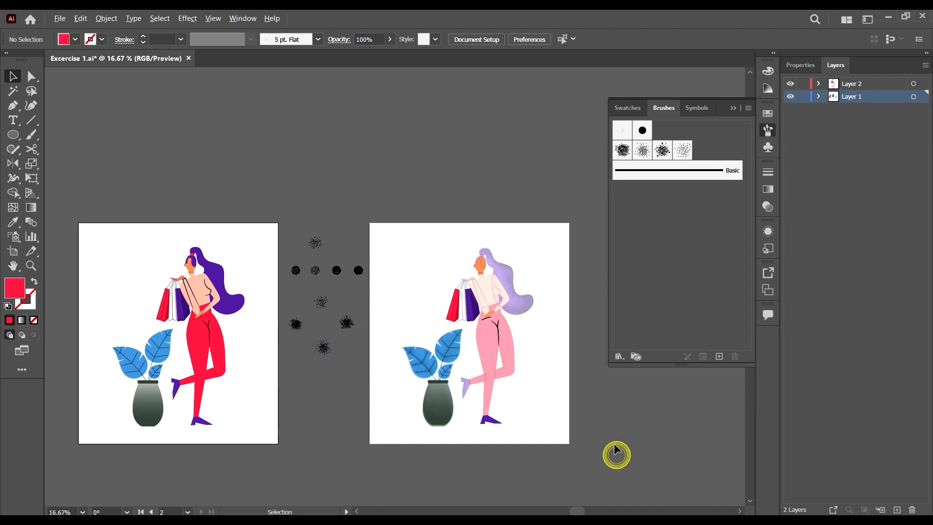
# Step: Lock Layer 2 and select the copied plant and pot on the second artboard, leaving the faded reference image out of the selection
pyautogui.scroll(2, 616, 454)
pyautogui.keyDown('ctrl'); pyautogui.click(791, 96); pyautogui.keyUp('ctrl')
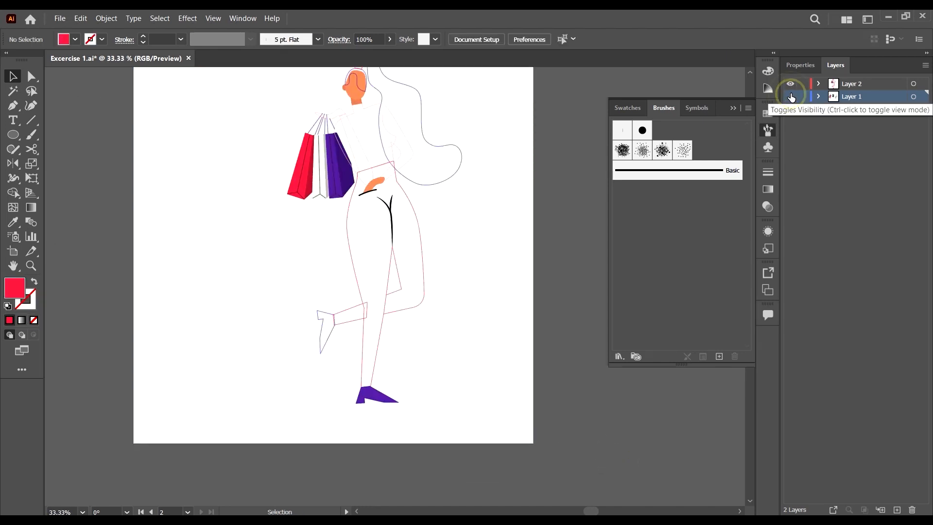
pyautogui.keyDown('ctrl'); pyautogui.click(792, 95); pyautogui.keyUp('ctrl')
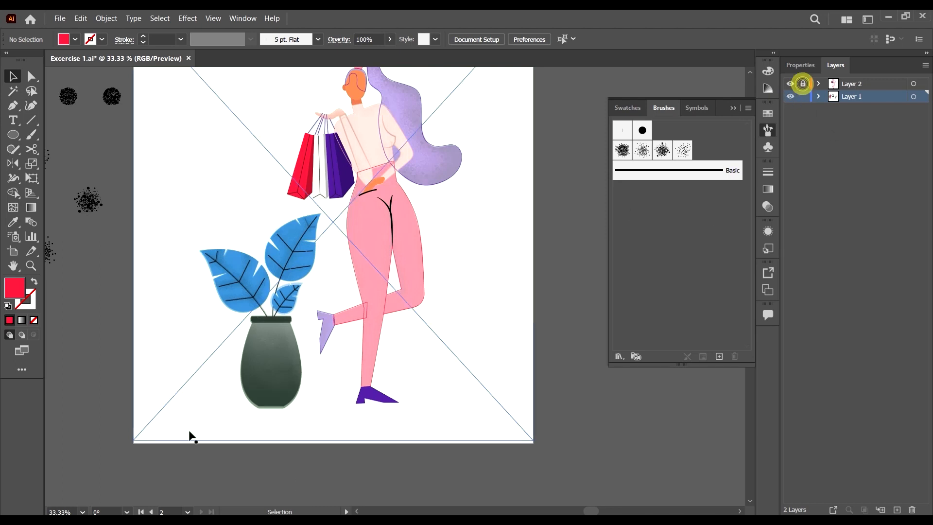
pyautogui.moveTo(119, 200); pyautogui.dragTo(336, 444)
pyautogui.keyDown('shift'); pyautogui.click(480, 338); pyautogui.keyUp('shift')
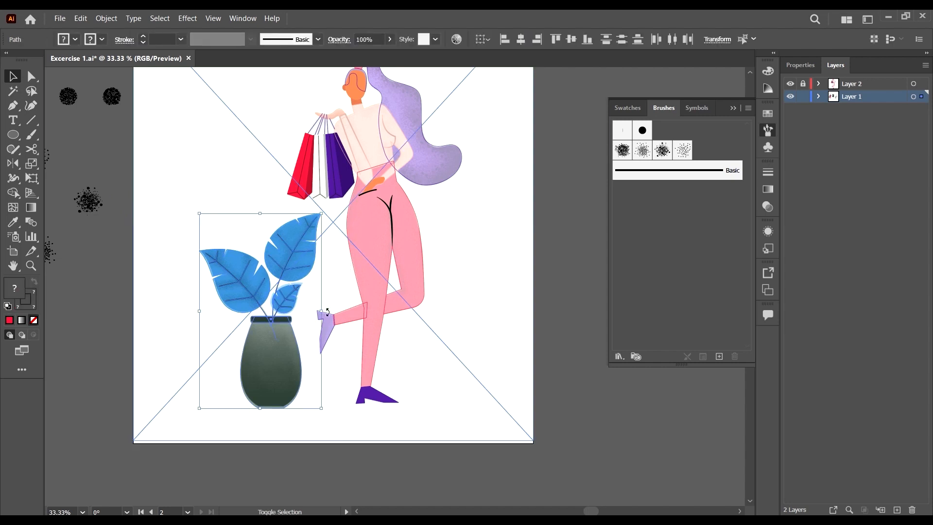
# Step: Cut the copied plant and pot from Layer 1, unlock Layer 2, and paste them in place there
pyautogui.scroll(2, 394, 209)
pyautogui.press('a')
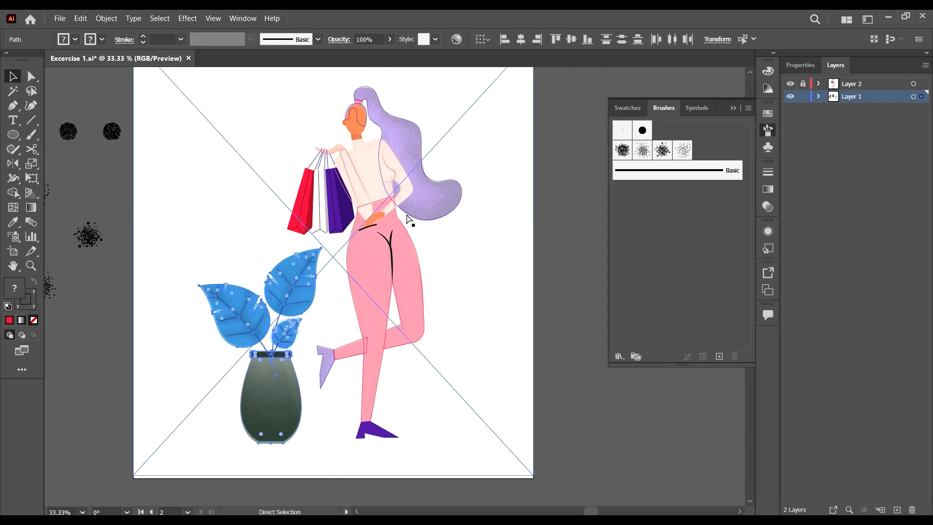
pyautogui.hotkey('ctrl', 'x')
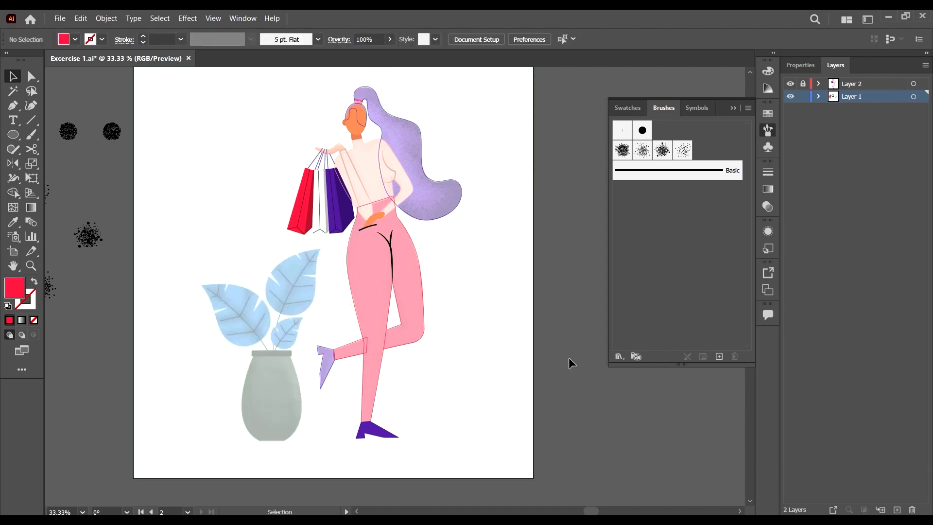
pyautogui.click(873, 84)
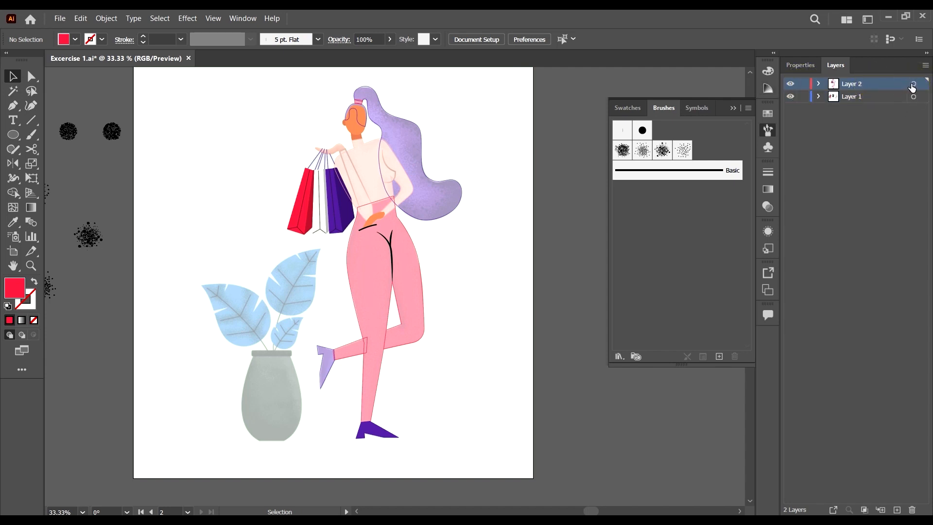
pyautogui.click(913, 83)
pyautogui.hotkey('ctrl', 'f')
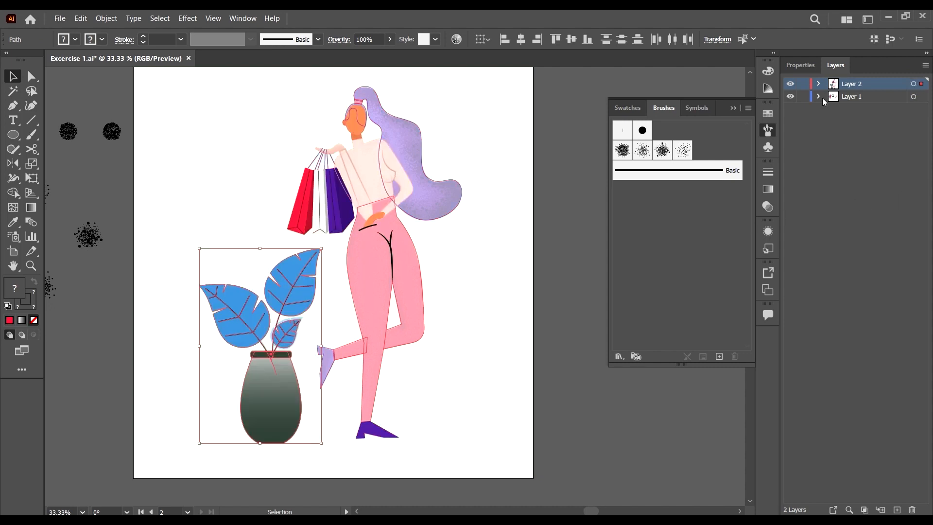
# Step: Lock and hide Layer 1, and deselect the plant
pyautogui.click(816, 148)
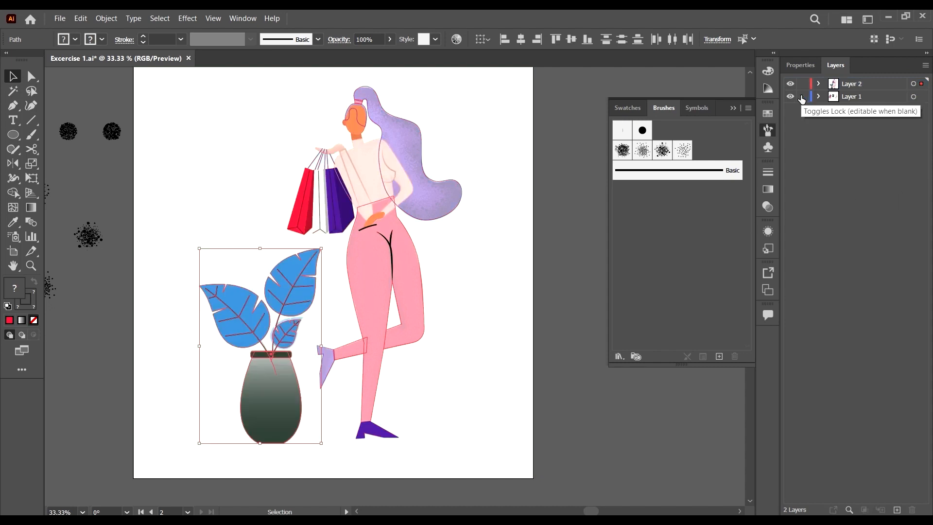
pyautogui.click(802, 96)
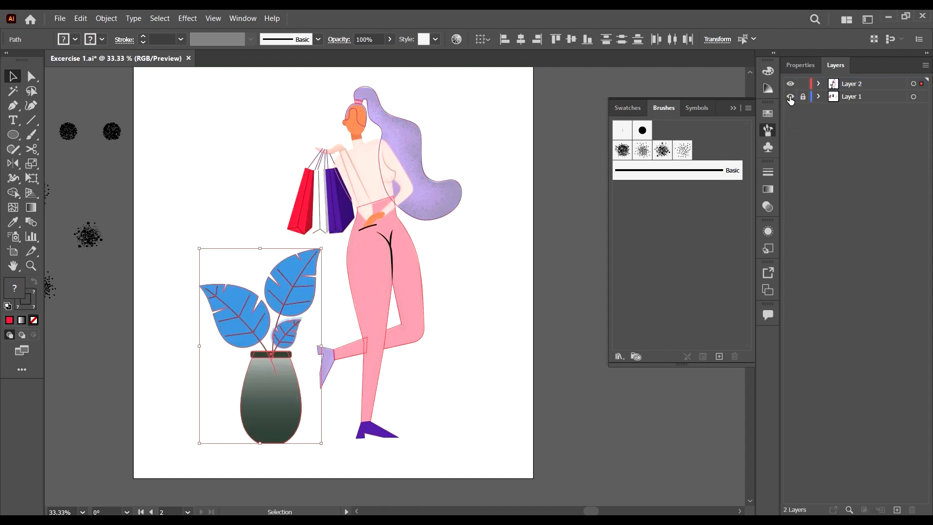
pyautogui.click(791, 96)
pyautogui.scroll(-3, 531, 333)
pyautogui.click(545, 341)
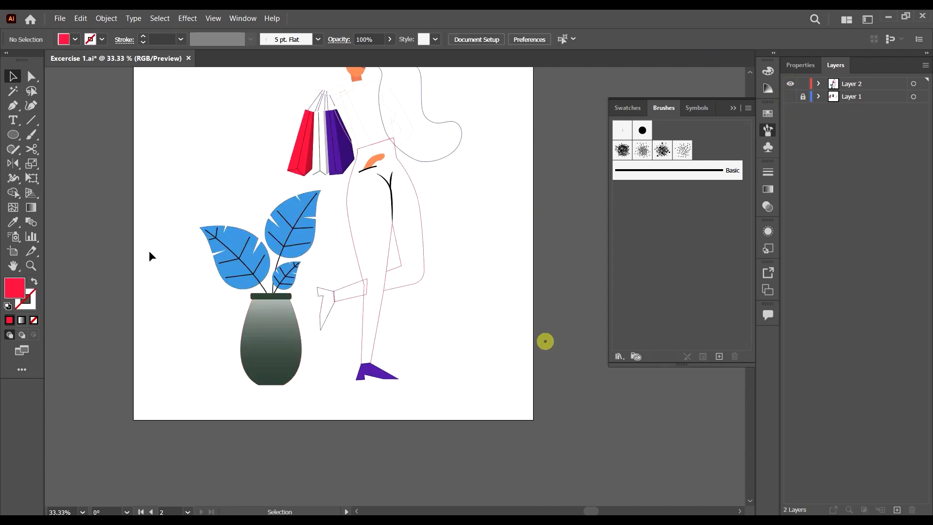
# Step: Draw a closed red leaf shape with a pointed tip and curved sides beside the potted plant using the Pen tool
pyautogui.scroll(5, 236, 265)
pyautogui.scroll(-4, 356, 171)
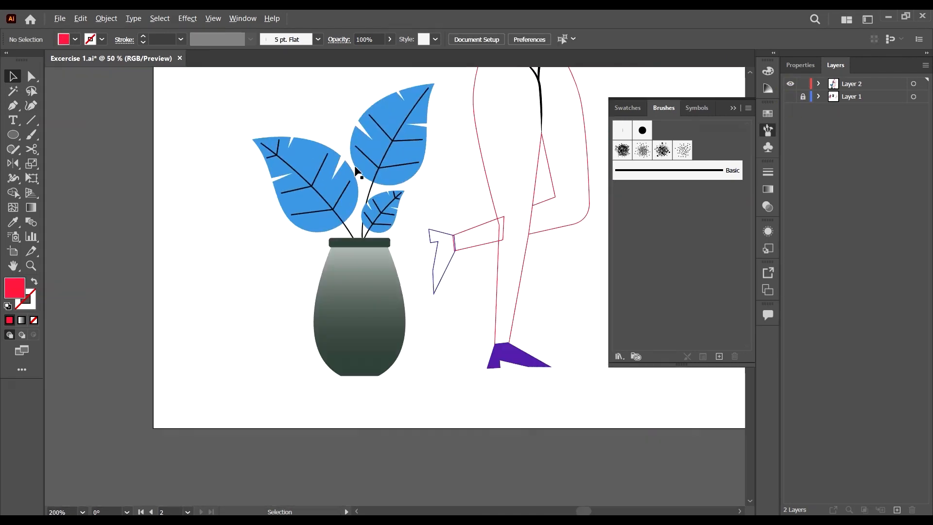
pyautogui.scroll(1, 292, 189)
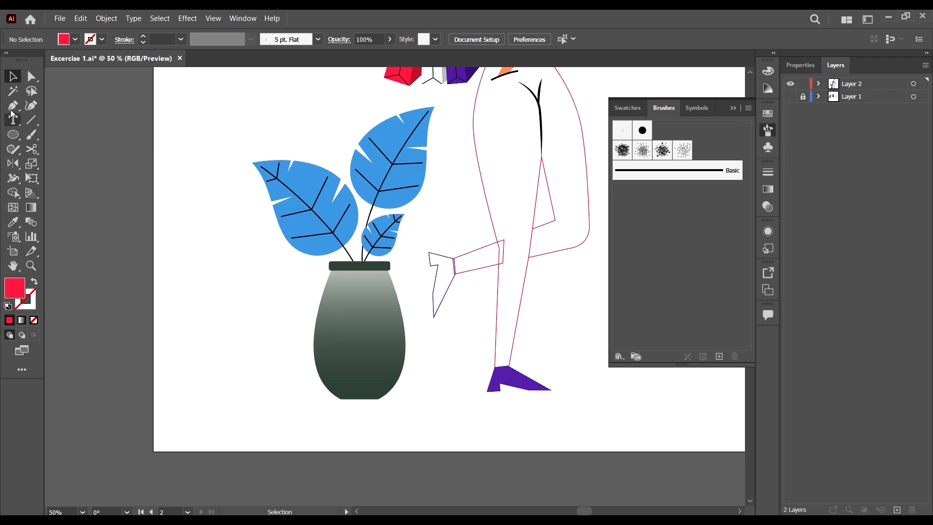
pyautogui.scroll(5, 270, 201)
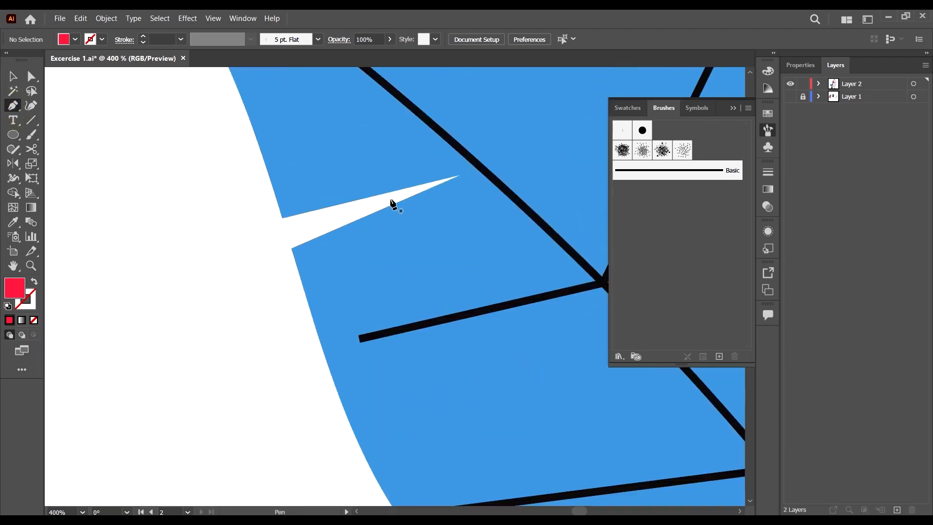
pyautogui.scroll(-4, 340, 209)
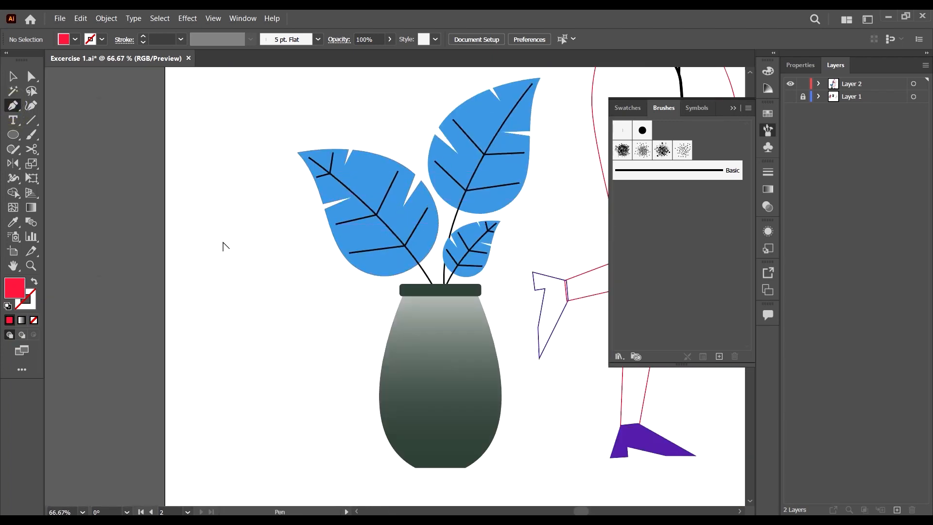
pyautogui.scroll(5, 223, 246)
pyautogui.scroll(-4, 215, 208)
pyautogui.click(214, 209)
pyautogui.moveTo(308, 291); pyautogui.dragTo(290, 358)
pyautogui.moveTo(213, 301); pyautogui.dragTo(209, 244)
pyautogui.moveTo(214, 209); pyautogui.dragTo(176, 168)
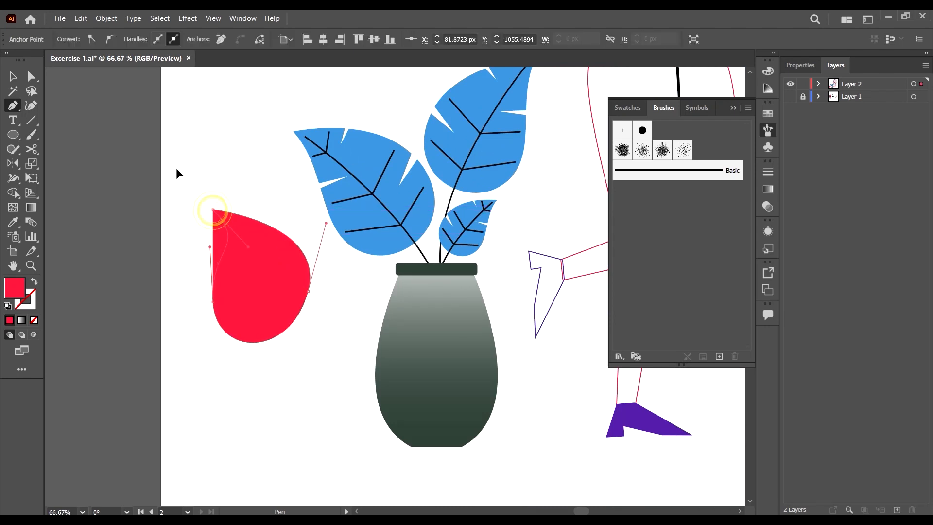
# Step: Reshape the red leaf by moving its lower-left anchor point slightly inward, and deselect the leaf
pyautogui.press('a')
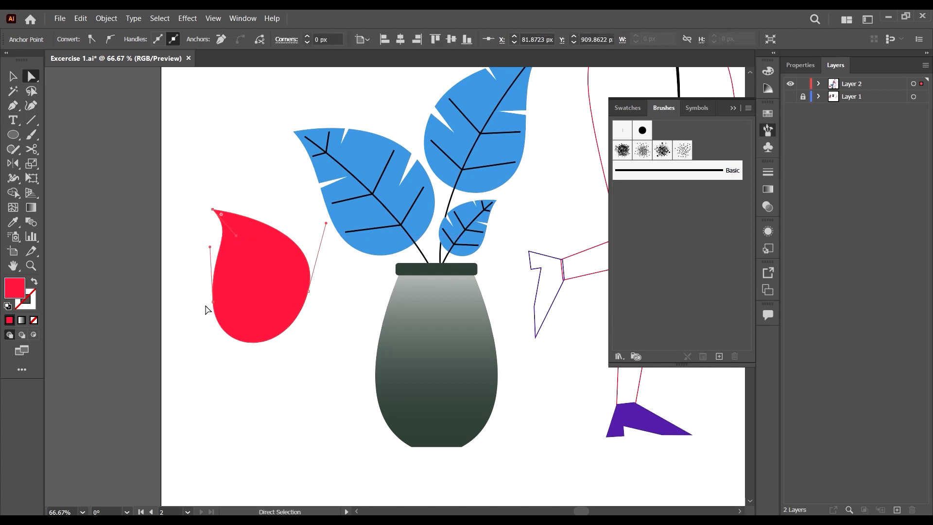
pyautogui.click(205, 293)
pyautogui.moveTo(215, 301); pyautogui.dragTo(230, 290)
pyautogui.click(106, 119)
# Step: Draw a closed narrow wedge that crosses the red leaf's upper edge with its sharp end inside the leaf
pyautogui.press('p')
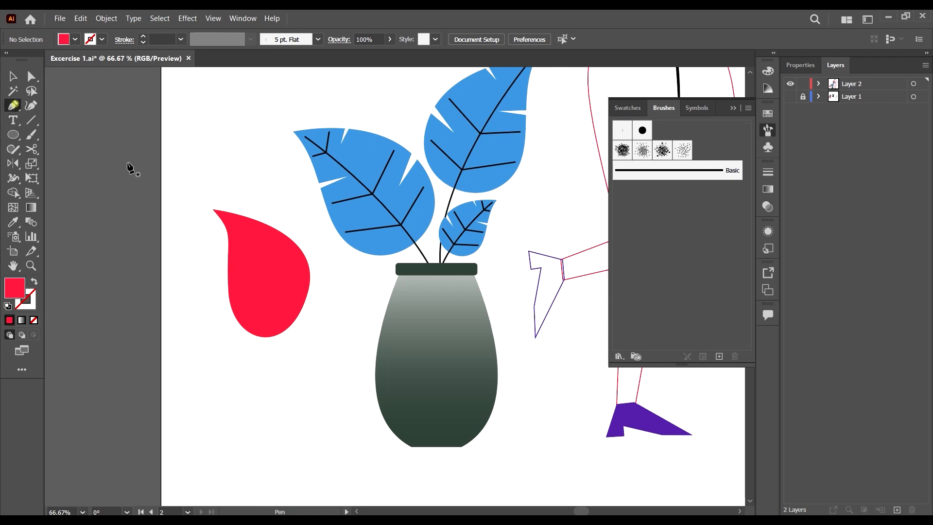
pyautogui.scroll(2, 262, 219)
pyautogui.click(224, 177)
pyautogui.click(214, 273)
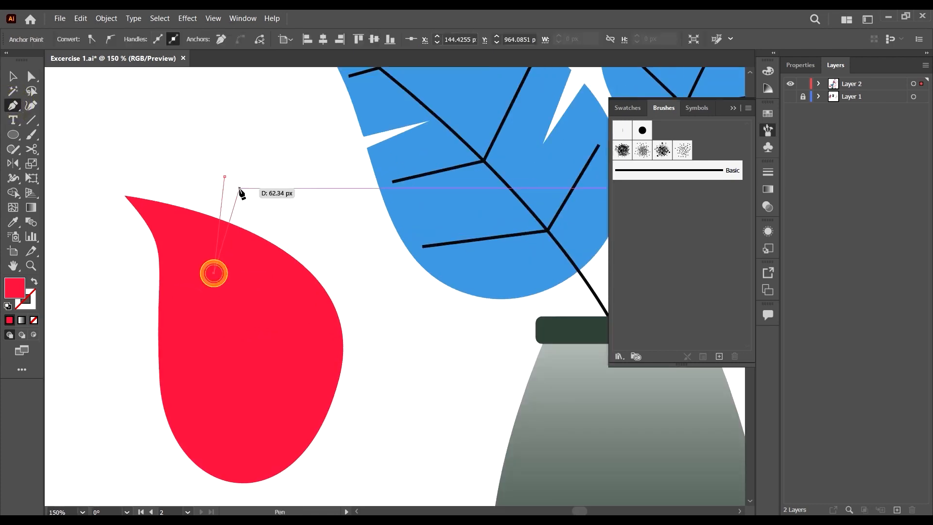
pyautogui.click(240, 185)
pyautogui.click(225, 177)
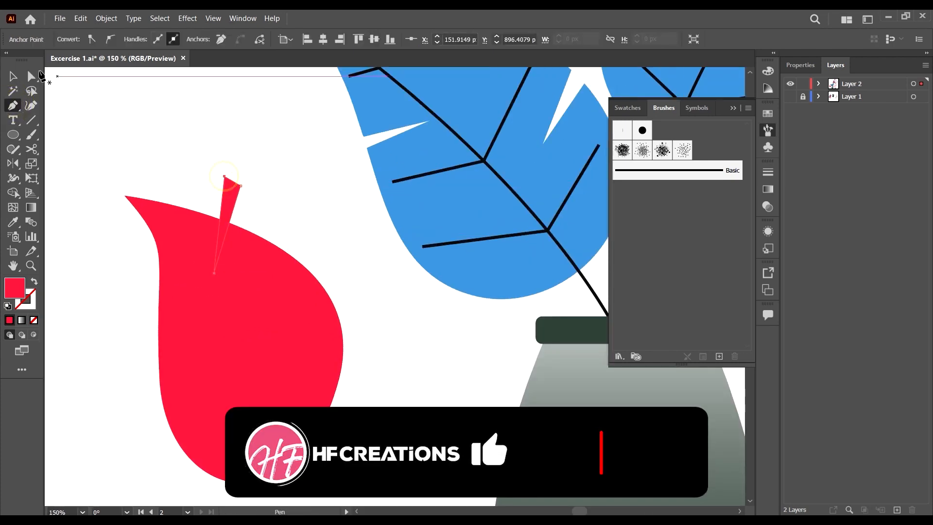
# Step: Fill the narrow wedge with bright green so it contrasts with the red leaf
pyautogui.click(12, 76)
pyautogui.scroll(-1, 301, 244)
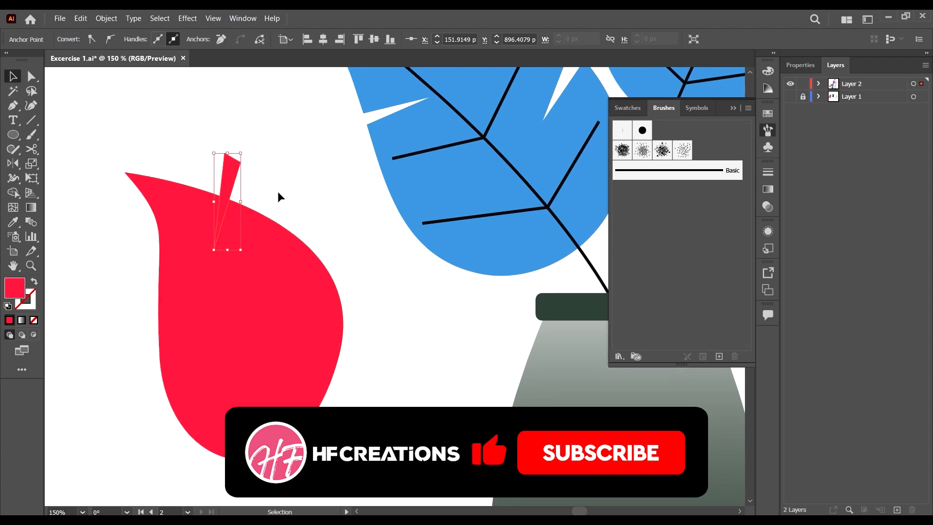
pyautogui.click(291, 160)
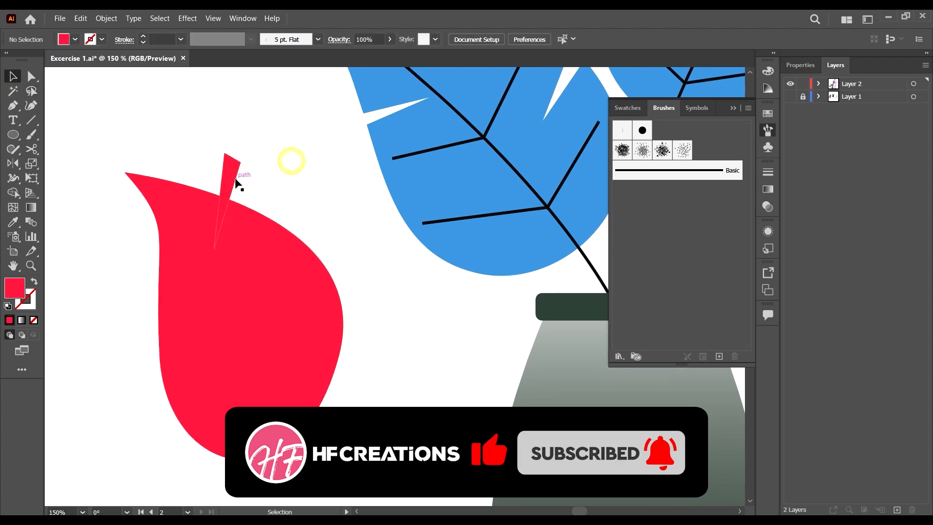
pyautogui.click(235, 178)
pyautogui.click(75, 39)
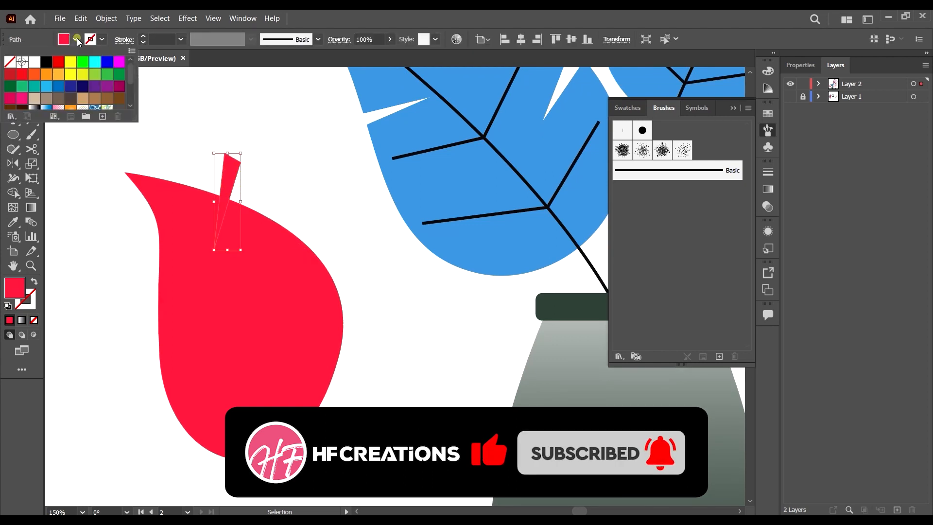
pyautogui.click(87, 64)
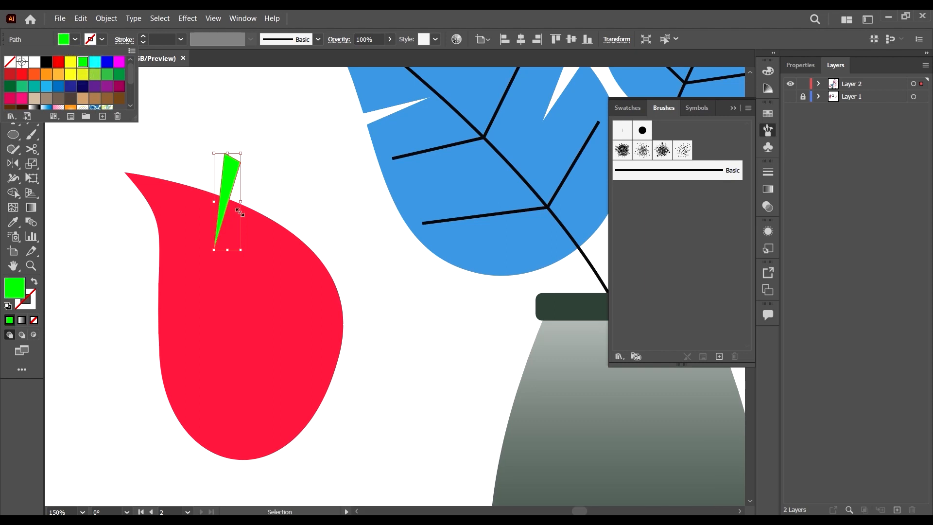
pyautogui.click(357, 210)
# Step: Duplicate the green wedge onto the leaf's upper-right edge and rotate the copy to point inward
pyautogui.moveTo(232, 184); pyautogui.dragTo(299, 229)
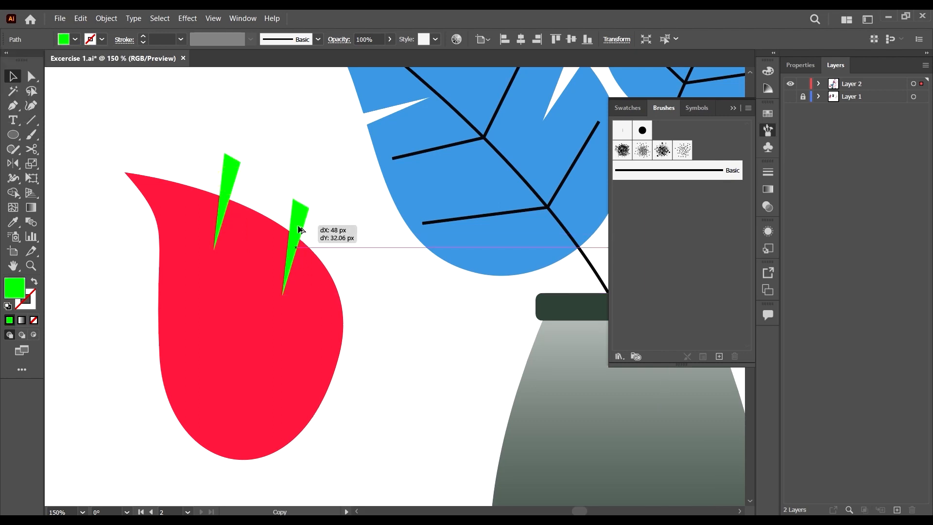
pyautogui.scroll(5, 305, 233)
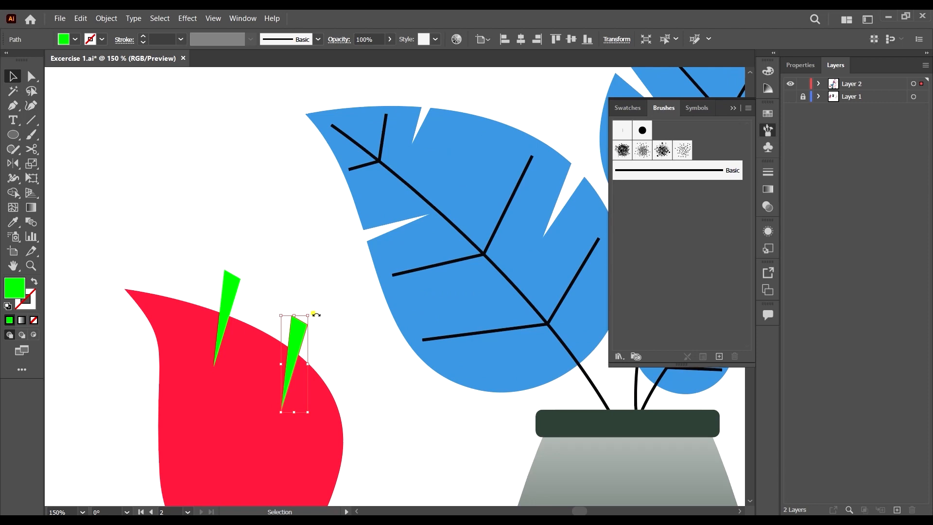
pyautogui.moveTo(316, 315); pyautogui.dragTo(338, 351)
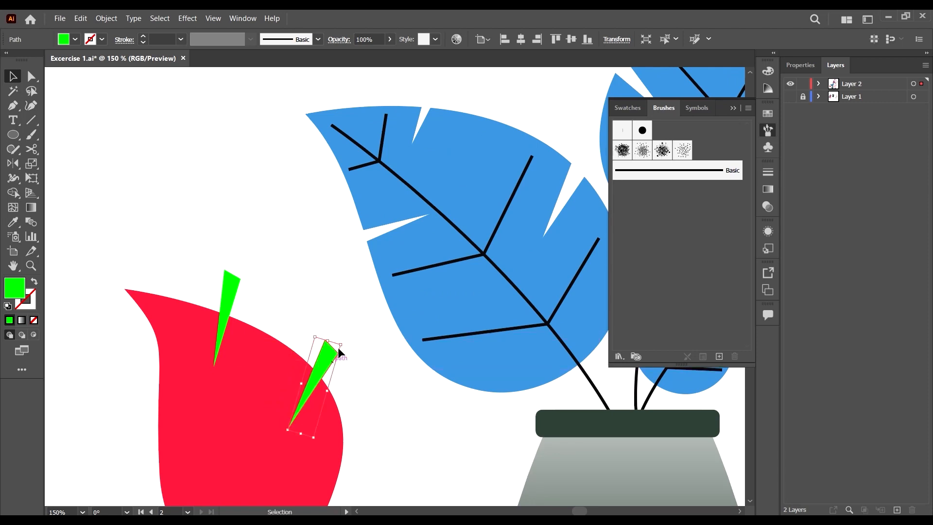
# Step: Select both green wedges and create a vertically reflected copy of them
pyautogui.scroll(-3, 338, 351)
pyautogui.keyDown('shift'); pyautogui.click(239, 214); pyautogui.keyUp('shift')
pyautogui.rightClick(239, 215)
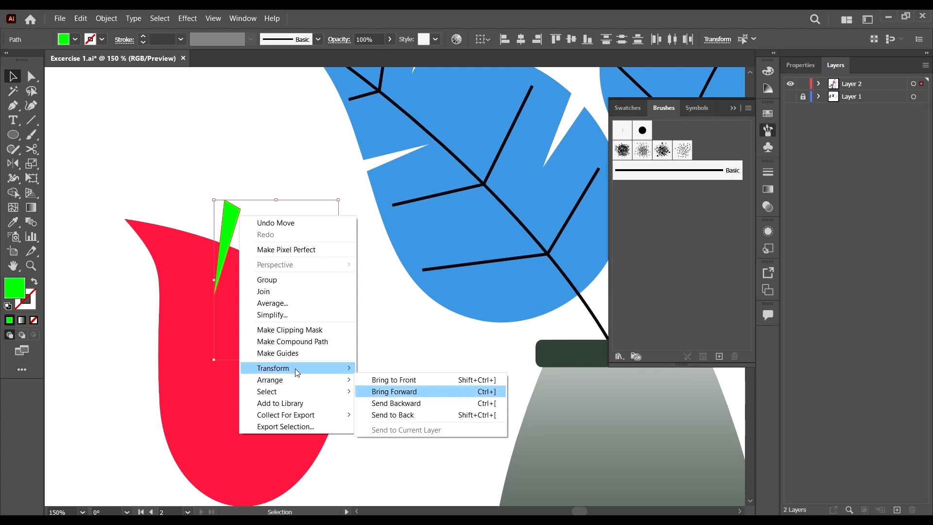
pyautogui.moveTo(296, 368)
pyautogui.click(403, 405)
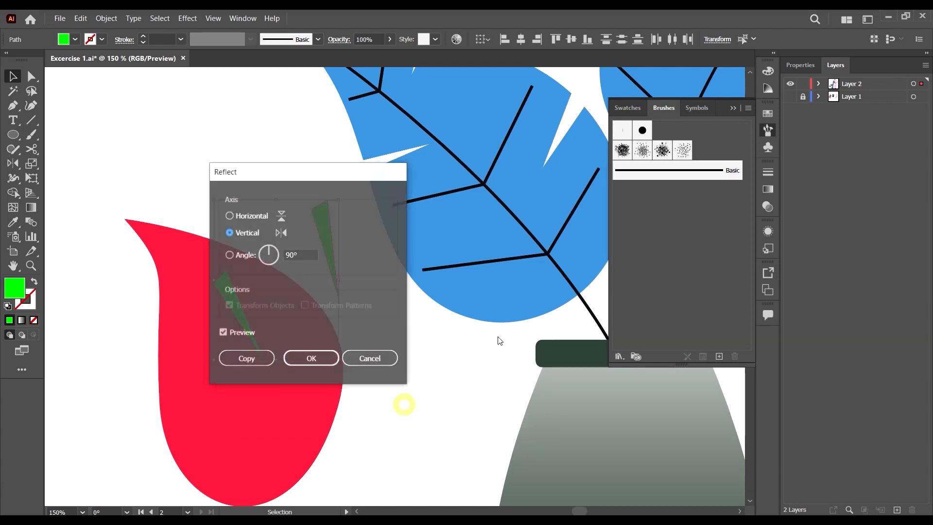
pyautogui.click(260, 362)
# Step: Arrange and rotate the two mirrored wedges so they point inward across the red leaf's left edge
pyautogui.moveTo(265, 256); pyautogui.dragTo(206, 304)
pyautogui.moveTo(239, 437); pyautogui.dragTo(296, 316)
pyautogui.moveTo(141, 299); pyautogui.dragTo(153, 320)
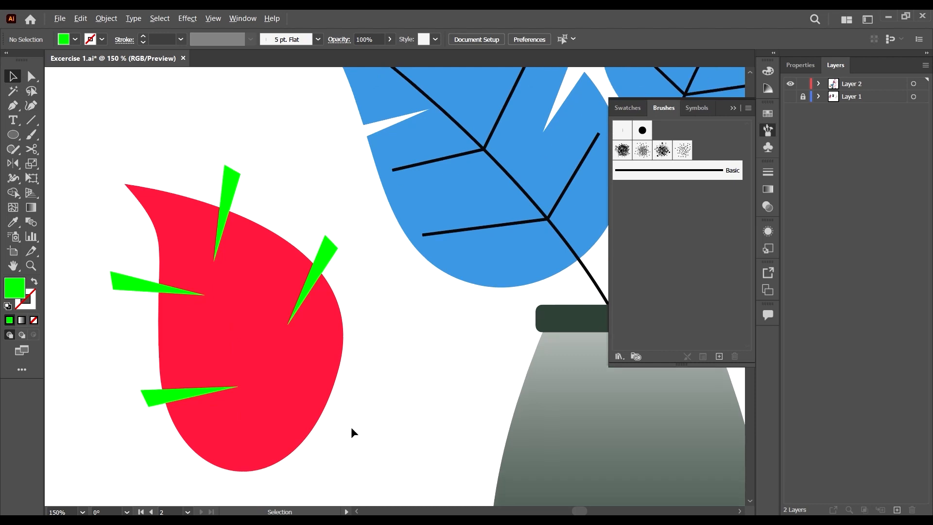
# Step: Select the red leaf with all wedges and subtract the two upper-edge wedges with the Shape Builder tool
pyautogui.scroll(-2, 351, 427)
pyautogui.moveTo(334, 450); pyautogui.dragTo(339, 460)
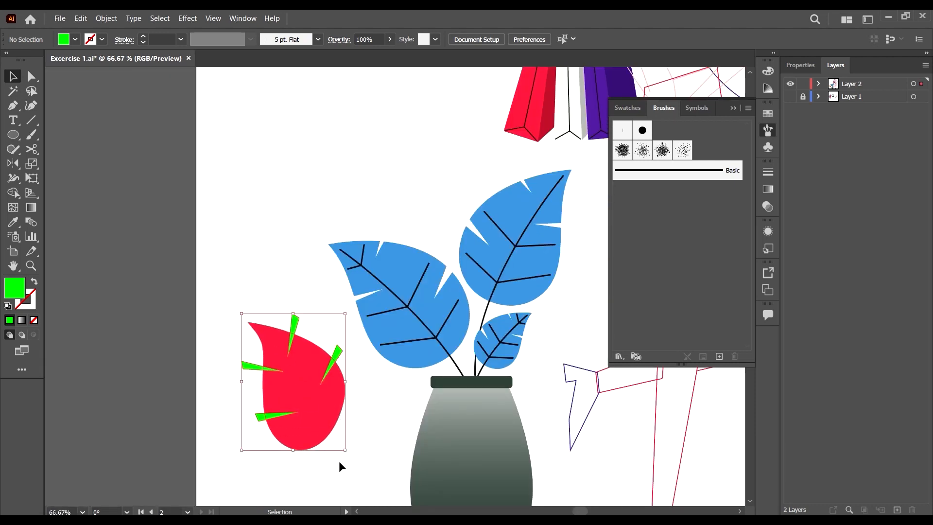
pyautogui.click(13, 192)
pyautogui.scroll(1, 362, 398)
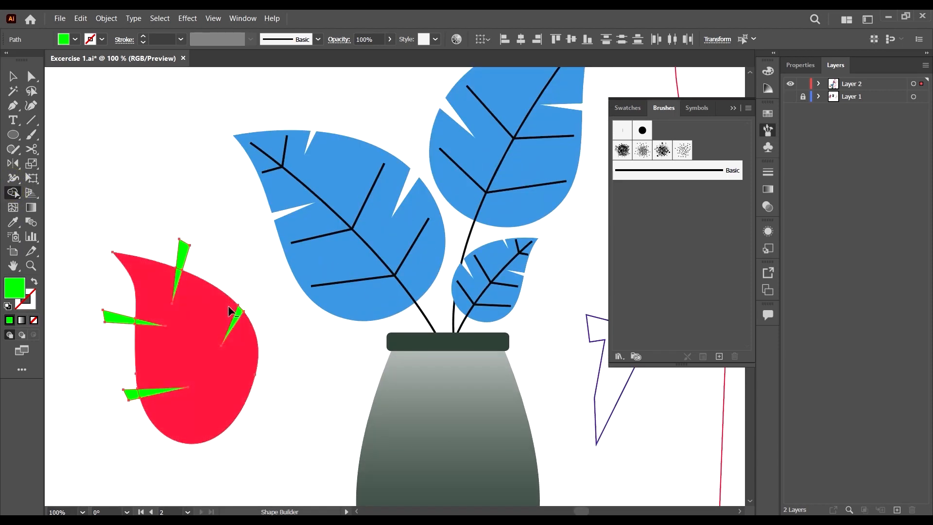
pyautogui.keyDown('alt'); pyautogui.click(238, 309); pyautogui.keyUp('alt')
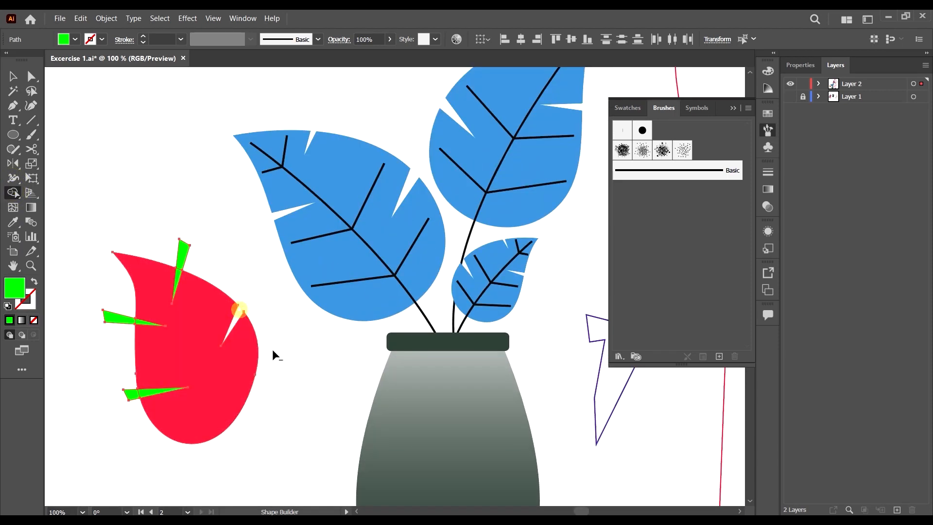
pyautogui.keyDown('alt'); pyautogui.click(178, 275); pyautogui.keyUp('alt')
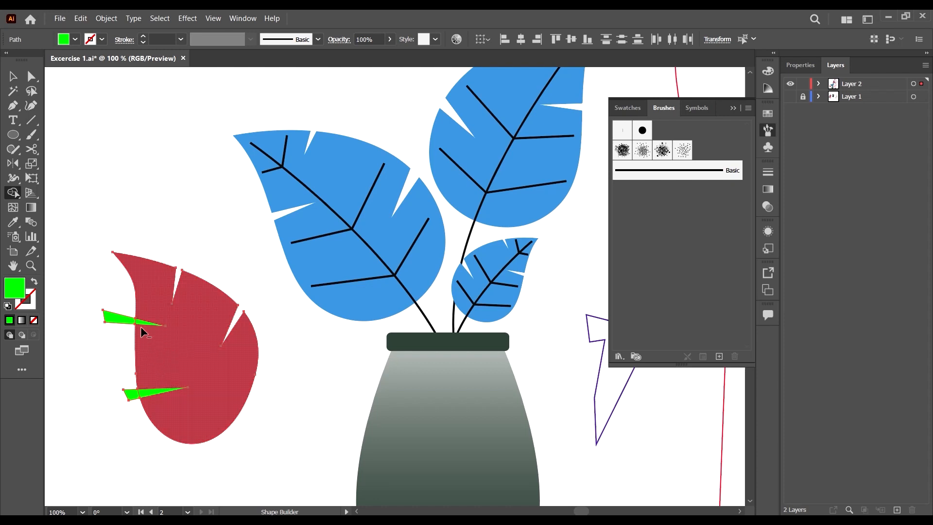
# Step: Subtract the two remaining green wedges from the leaf's left edge with Shape Builder, and deselect the leaf
pyautogui.scroll(3, 126, 324)
pyautogui.moveTo(189, 318); pyautogui.dragTo(101, 309)
pyautogui.scroll(-2, 266, 353)
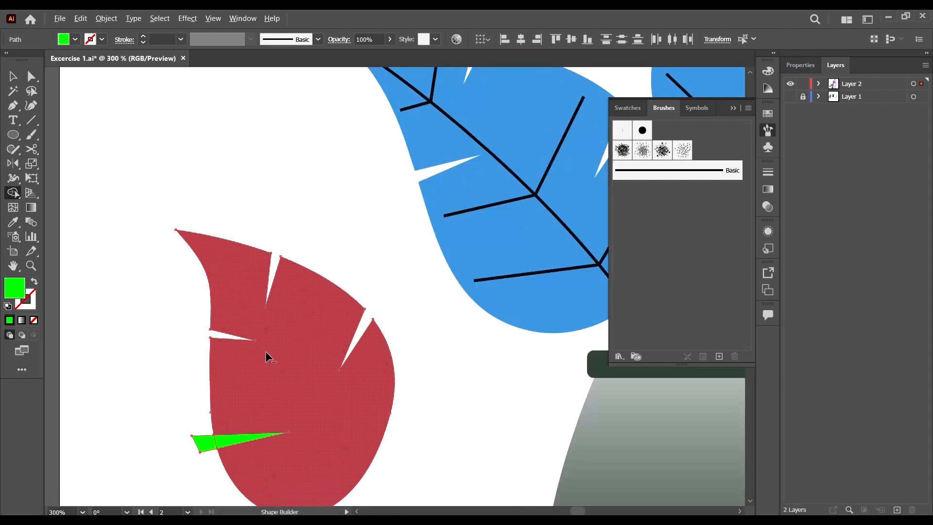
pyautogui.moveTo(244, 379); pyautogui.dragTo(197, 388)
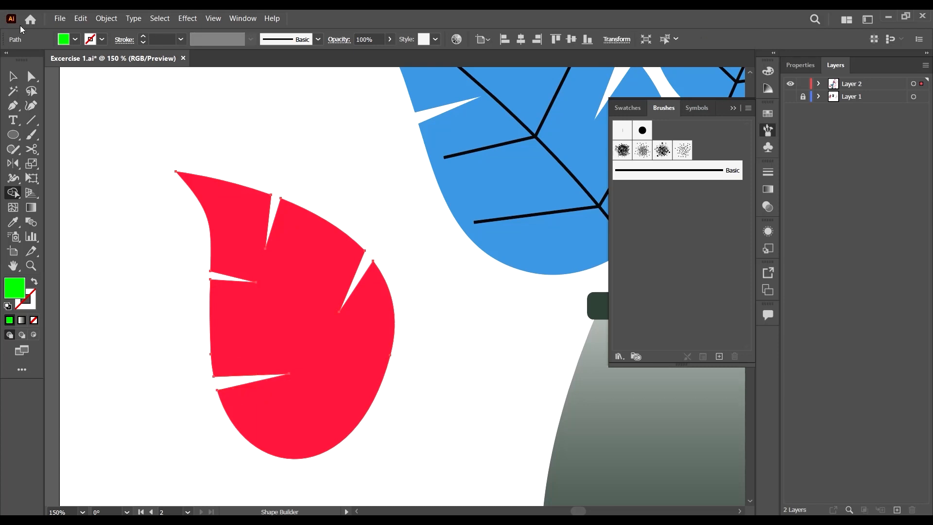
pyautogui.click(13, 78)
pyautogui.click(349, 156)
# Step: Move the finished red leaf down beside the lower part of the pot
pyautogui.scroll(-4, 331, 218)
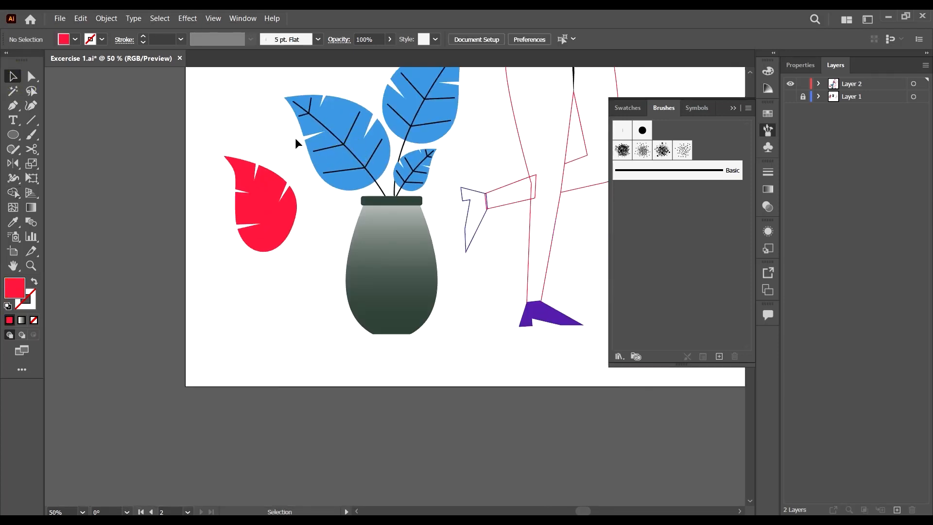
pyautogui.moveTo(278, 209); pyautogui.dragTo(303, 297)
pyautogui.scroll(3, 384, 130)
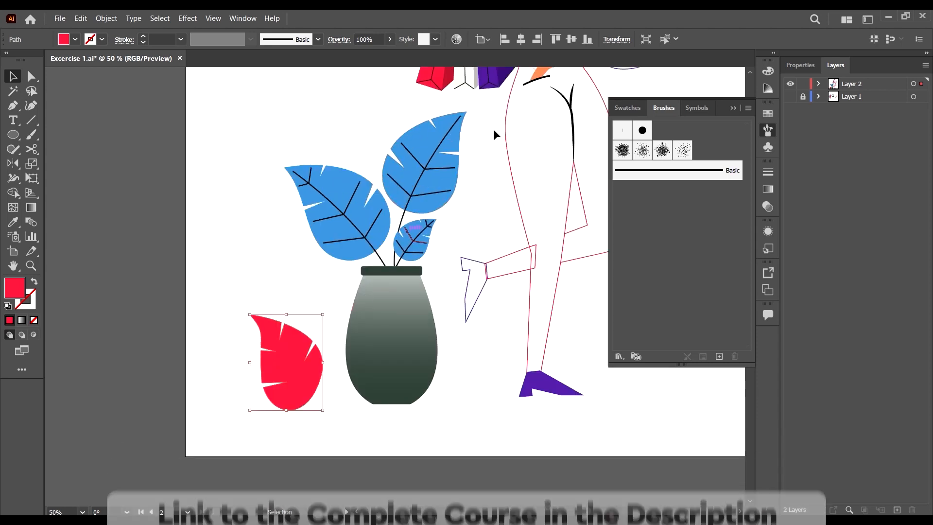
pyautogui.moveTo(457, 147); pyautogui.dragTo(304, 128)
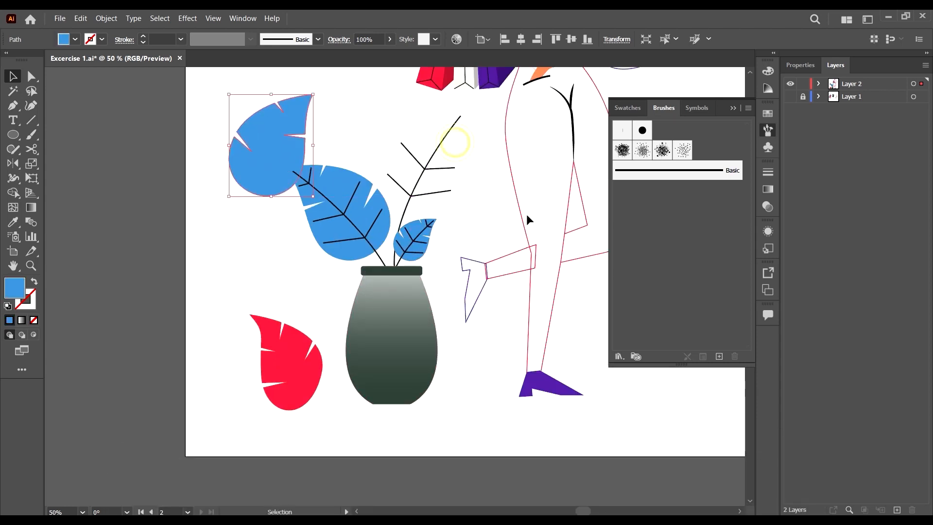
pyautogui.press('a')
pyautogui.hotkey('ctrl', 'z')
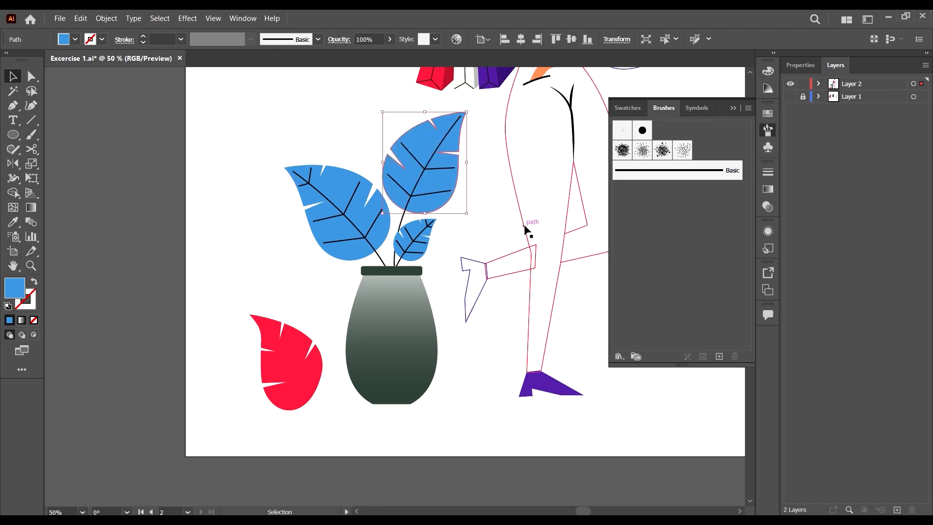
pyautogui.click(494, 165)
# Step: Duplicate the small tip vein of the left blue leaf onto the midrib near the upper leaf's tip
pyautogui.scroll(3, 486, 156)
pyautogui.scroll(-3, 183, 370)
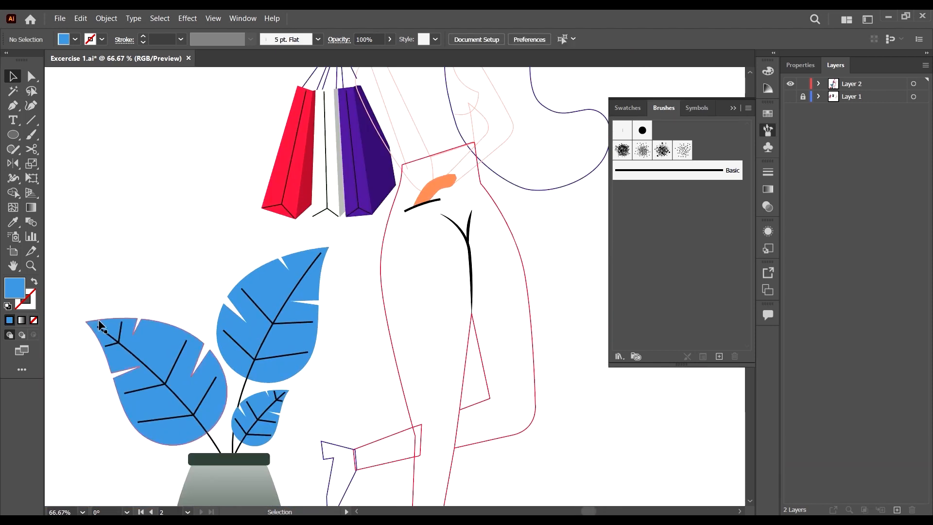
pyautogui.click(123, 343)
pyautogui.moveTo(123, 341); pyautogui.dragTo(251, 354)
pyautogui.scroll(3, 307, 270)
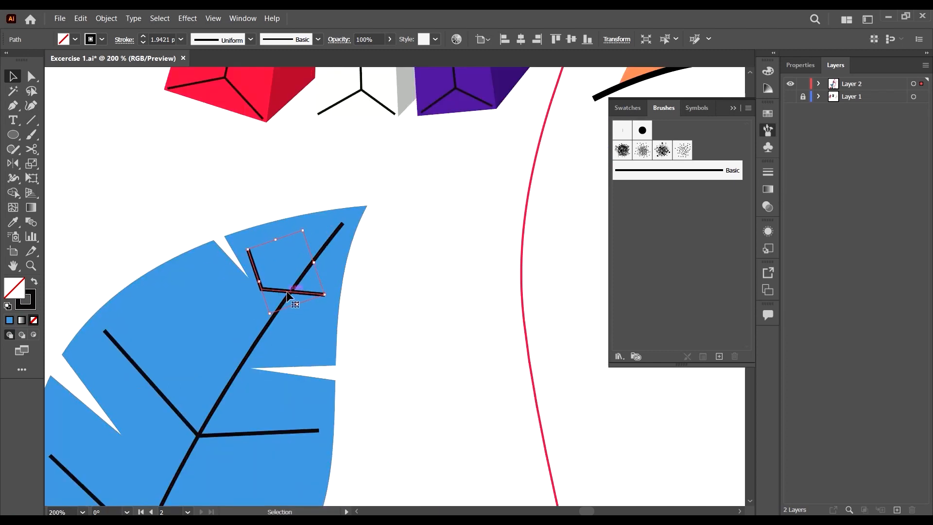
pyautogui.moveTo(286, 291); pyautogui.dragTo(295, 321)
pyautogui.click(377, 340)
# Step: Reflect the duplicated tip vein of the upper blue leaf and rotate it into place on the midrib
pyautogui.scroll(-1, 419, 303)
pyautogui.scroll(-3, 514, 378)
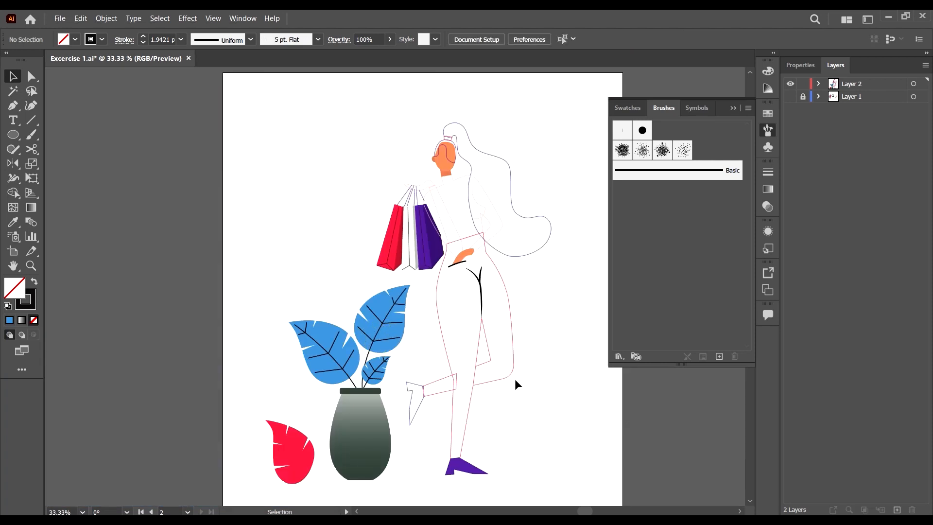
pyautogui.scroll(2, 409, 306)
pyautogui.click(351, 294)
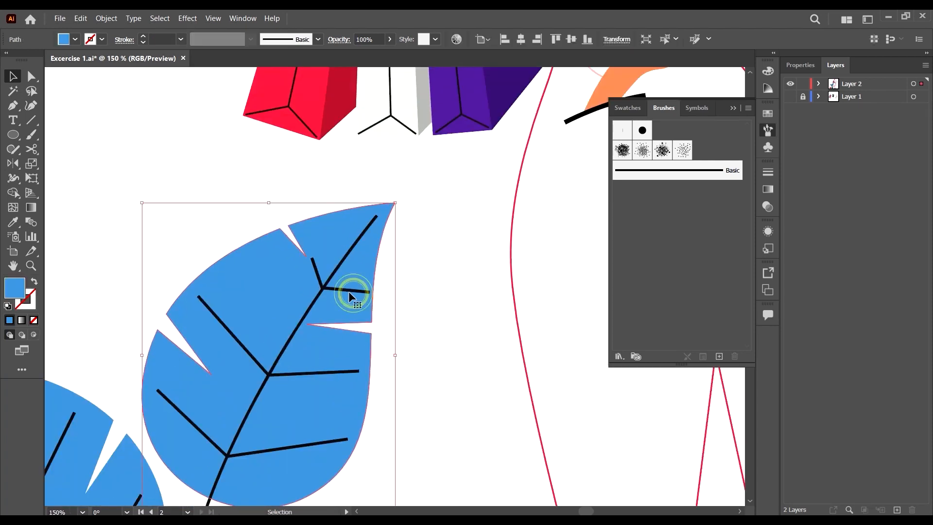
pyautogui.click(347, 290)
pyautogui.rightClick(348, 290)
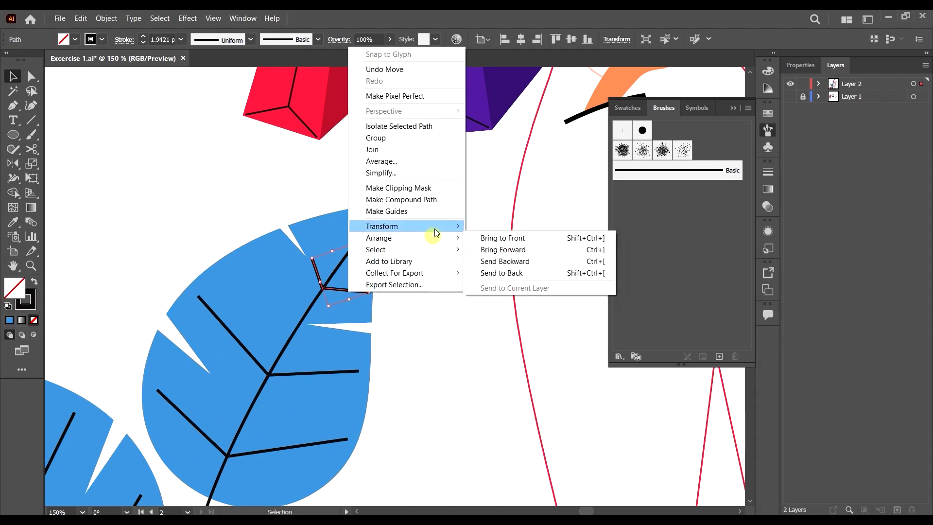
pyautogui.moveTo(422, 226)
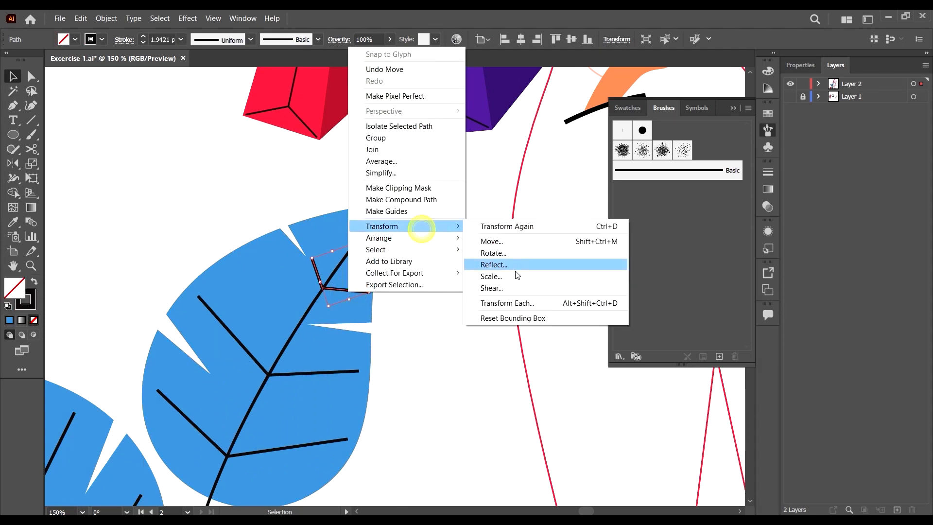
pyautogui.click(505, 264)
pyautogui.click(314, 361)
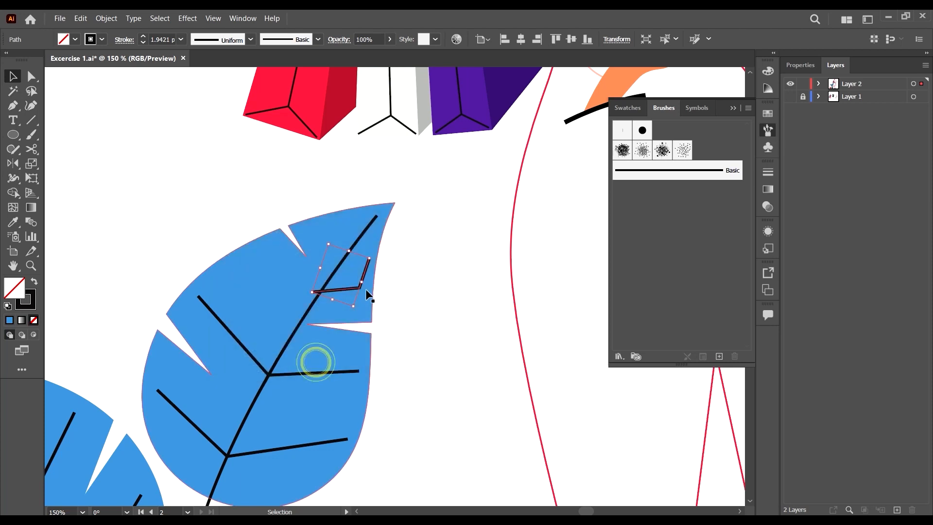
pyautogui.moveTo(373, 260); pyautogui.dragTo(330, 305)
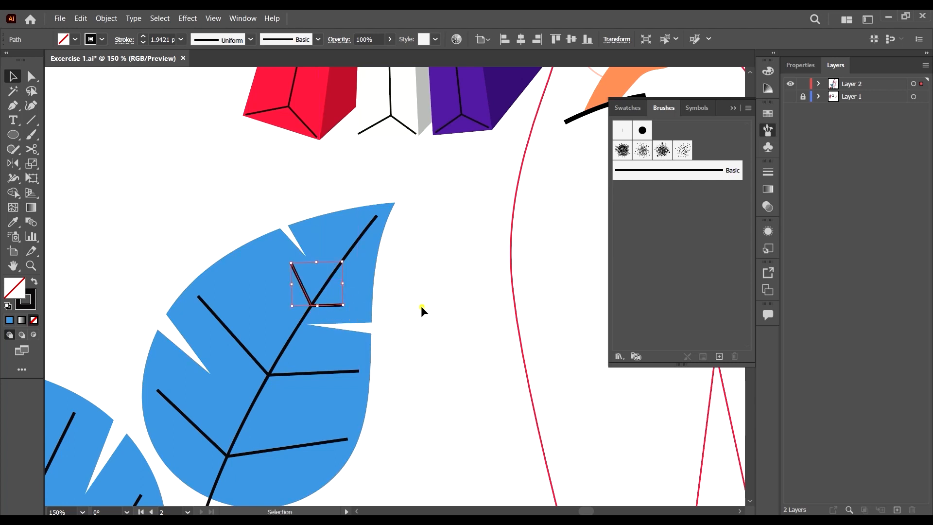
pyautogui.click(421, 306)
# Step: Delete the red demonstration leaf beside the pot
pyautogui.scroll(-4, 422, 307)
pyautogui.click(229, 440)
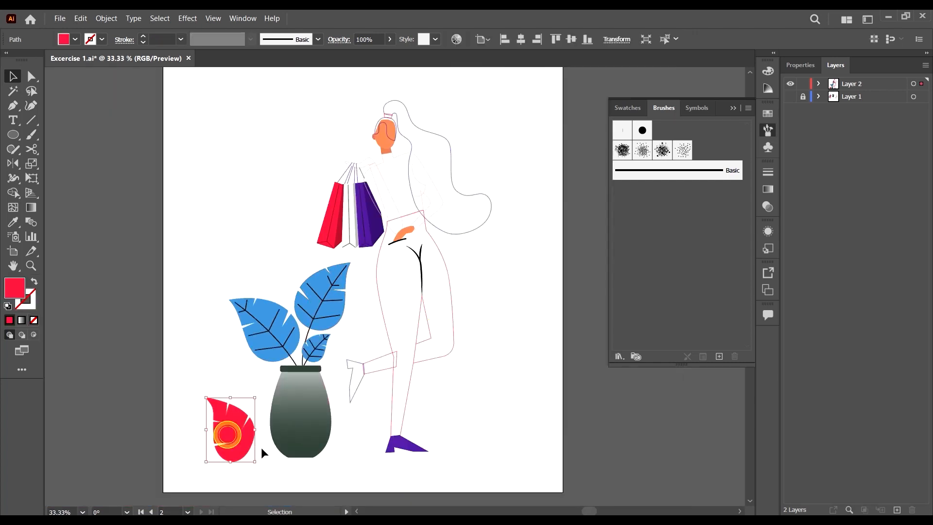
pyautogui.press('Delete')
# Step: Swap fill and stroke on the raised hand's outline so the hand is filled with pale skin colour
pyautogui.scroll(2, 449, 220)
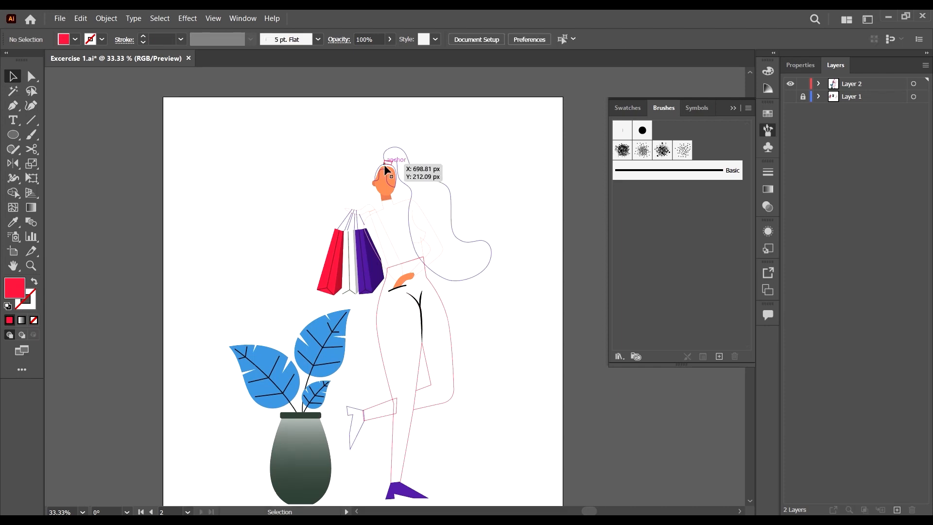
pyautogui.scroll(3, 384, 165)
pyautogui.scroll(-1, 392, 239)
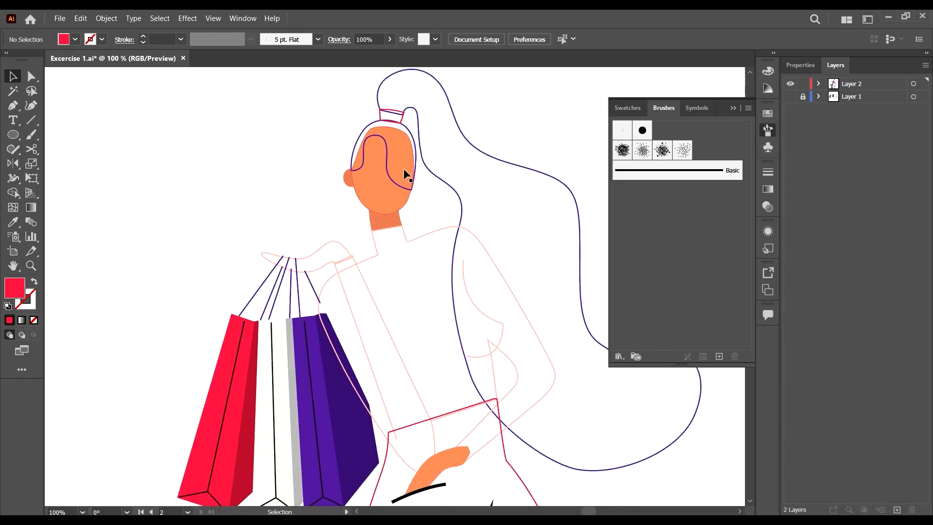
pyautogui.hscroll(3, 404, 174)
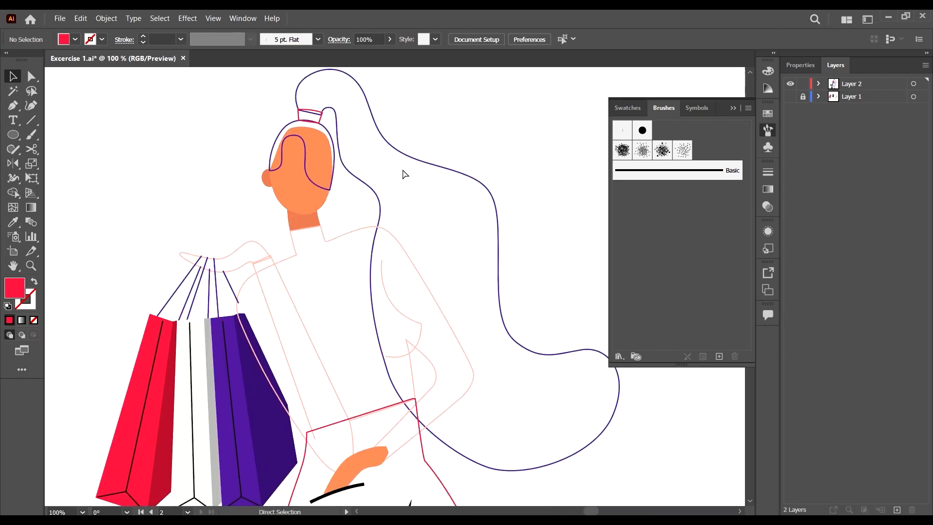
pyautogui.click(258, 245)
pyautogui.hotkey('shift', 'x')
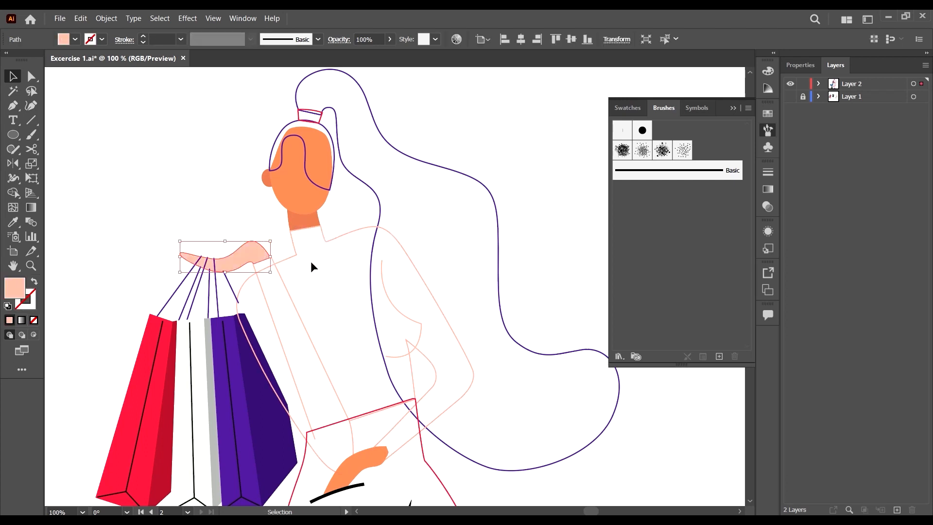
# Step: Show Layer 1 and recolour the raised hand with the darker orange sampled from the reference illustration's hand
pyautogui.scroll(-6, 340, 258)
pyautogui.scroll(-2, 364, 256)
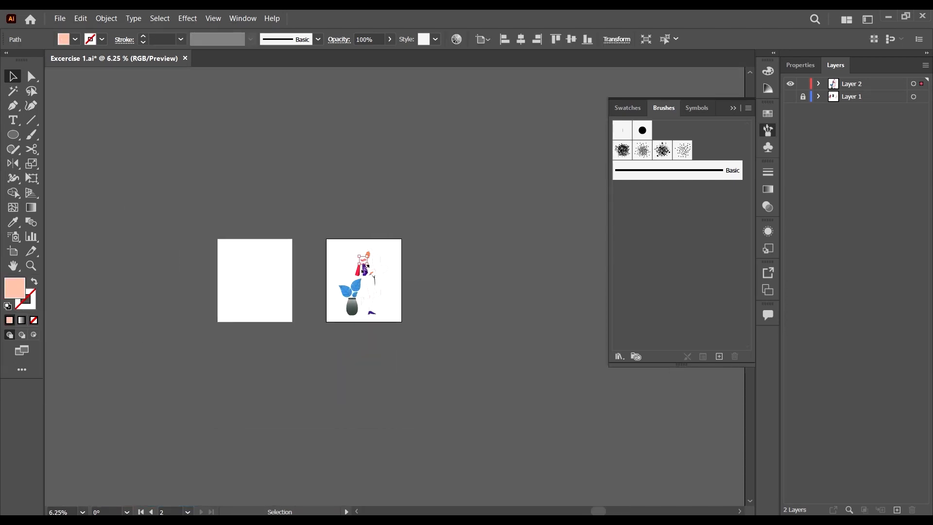
pyautogui.click(790, 97)
pyautogui.scroll(10, 326, 243)
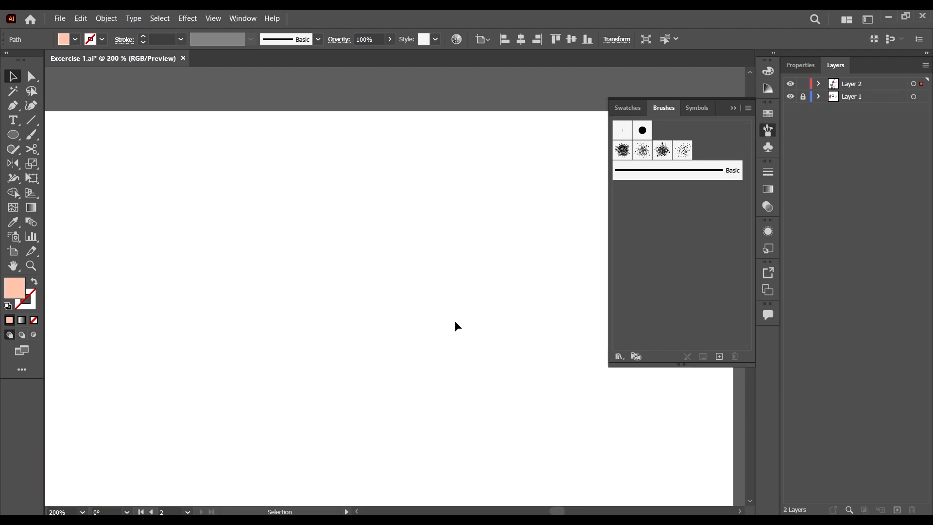
pyautogui.scroll(-3, 454, 320)
pyautogui.scroll(4, 195, 457)
pyautogui.press('i')
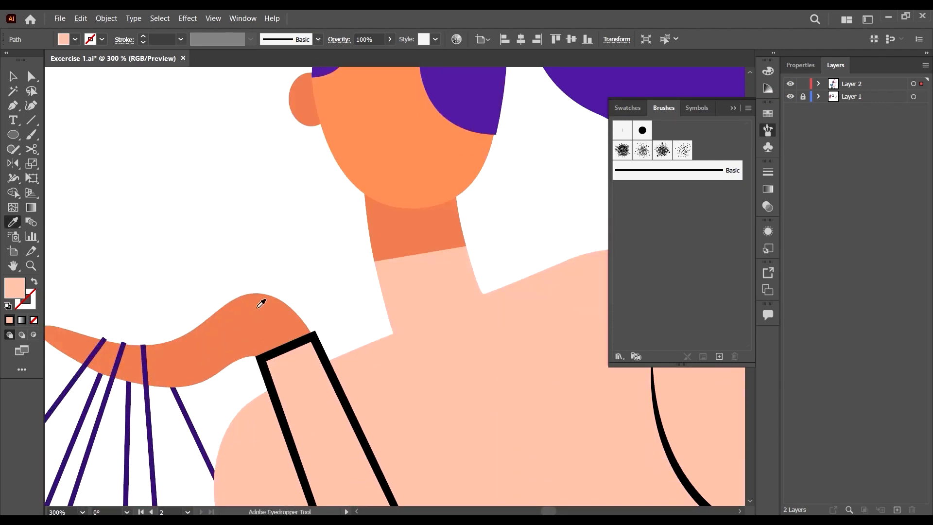
pyautogui.click(261, 303)
pyautogui.click(12, 76)
# Step: Swap fill and stroke on the torso outline so it is filled with pale skin colour, and deselect it
pyautogui.scroll(-1, 92, 259)
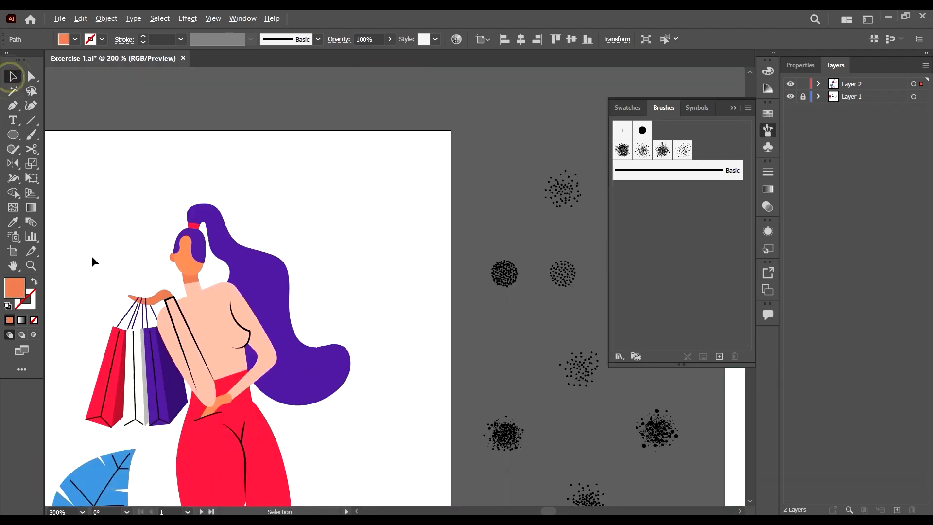
pyautogui.scroll(-5, 111, 264)
pyautogui.scroll(6, 389, 340)
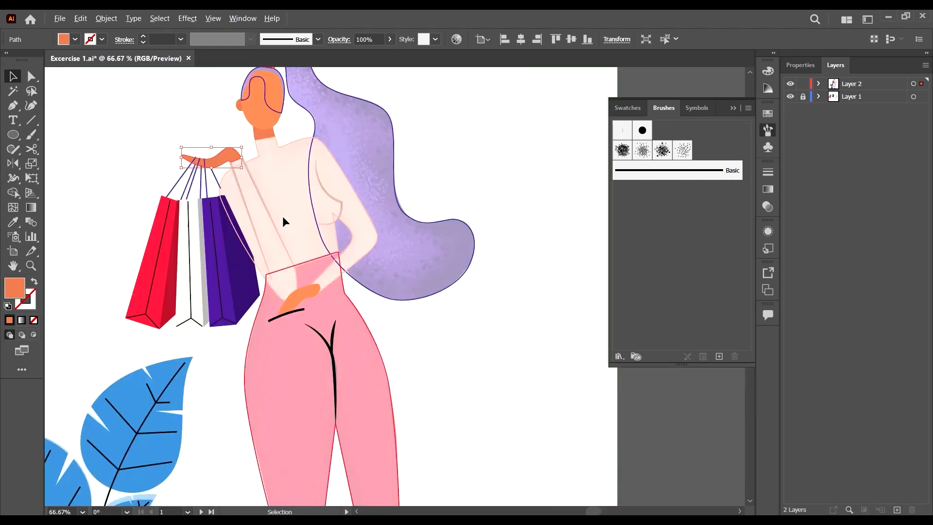
pyautogui.scroll(4, 246, 182)
pyautogui.click(249, 143)
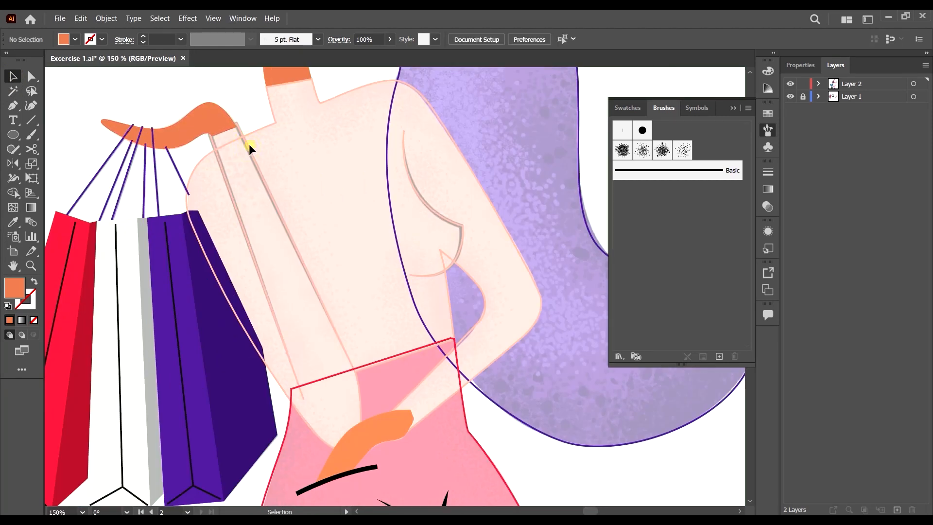
pyautogui.click(251, 134)
pyautogui.hotkey('shift', 'x')
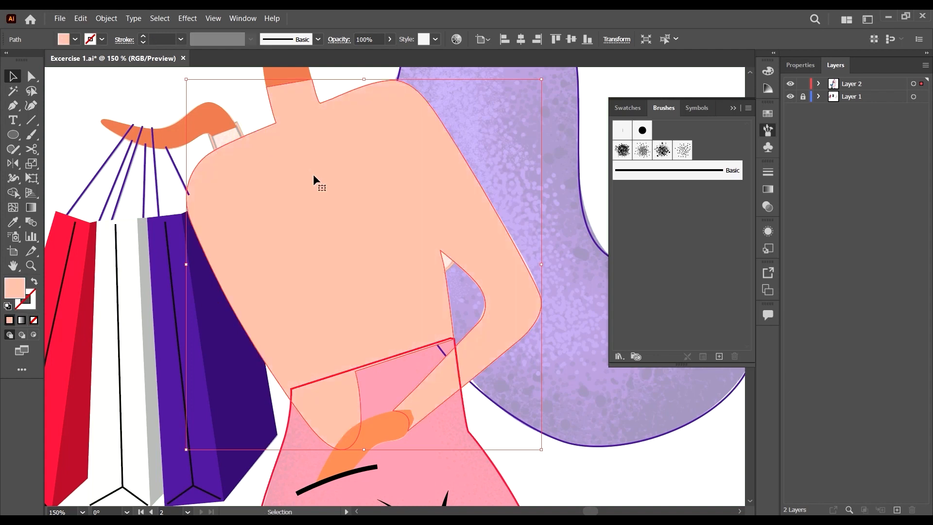
pyautogui.click(252, 119)
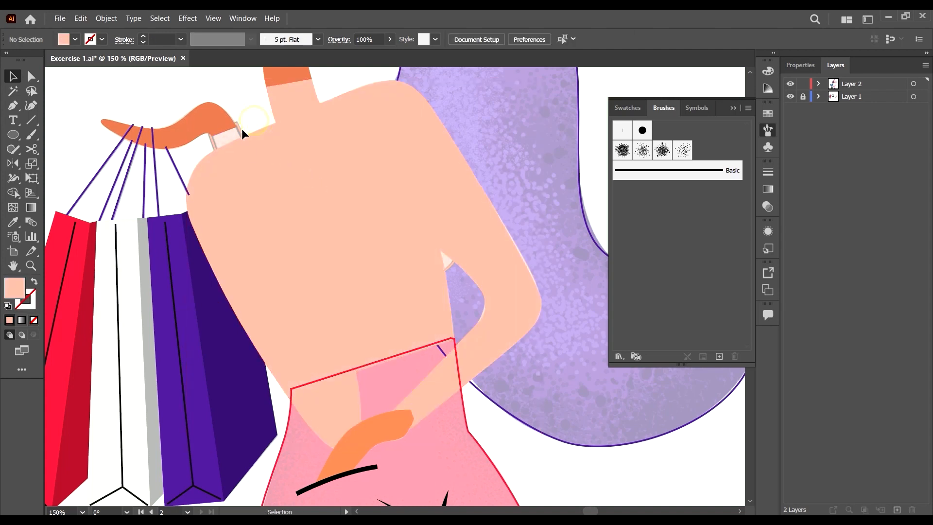
# Step: Swap fill and stroke on the long raised-arm shape across the back and bring it to the front
pyautogui.click(239, 128)
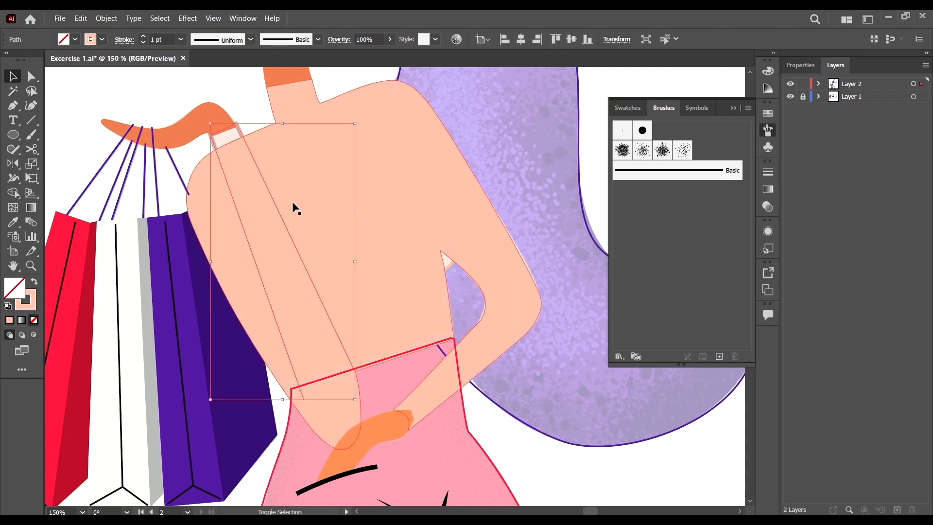
pyautogui.hotkey('shift', 'x')
pyautogui.scroll(2, 222, 98)
pyautogui.scroll(2, 222, 147)
pyautogui.rightClick(251, 220)
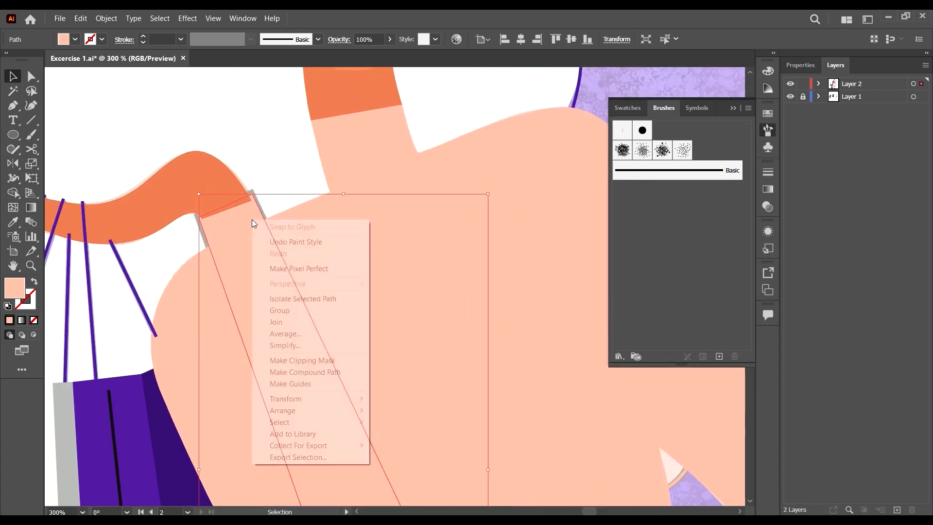
pyautogui.moveTo(335, 412)
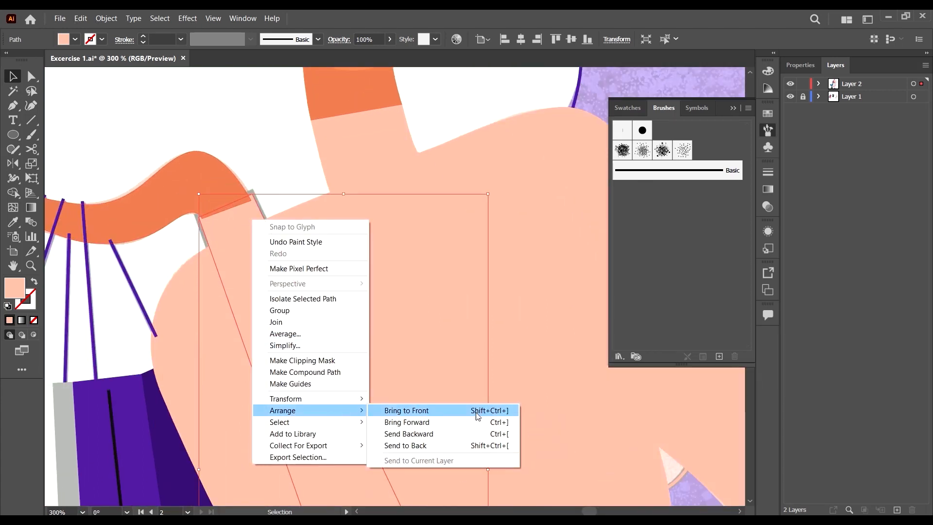
pyautogui.click(477, 415)
# Step: Remove the raised-arm shape's fill and give it a black 2 pt stroke
pyautogui.scroll(-1, 252, 100)
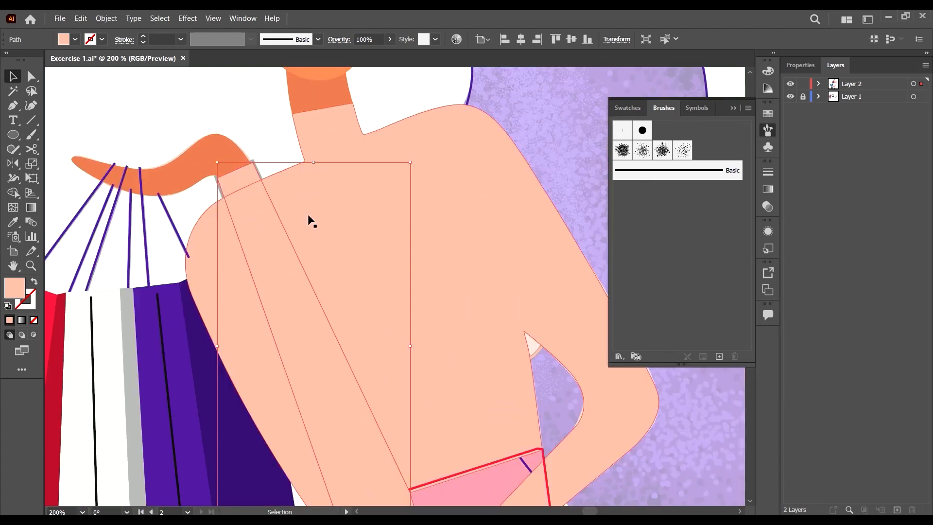
pyautogui.press('a')
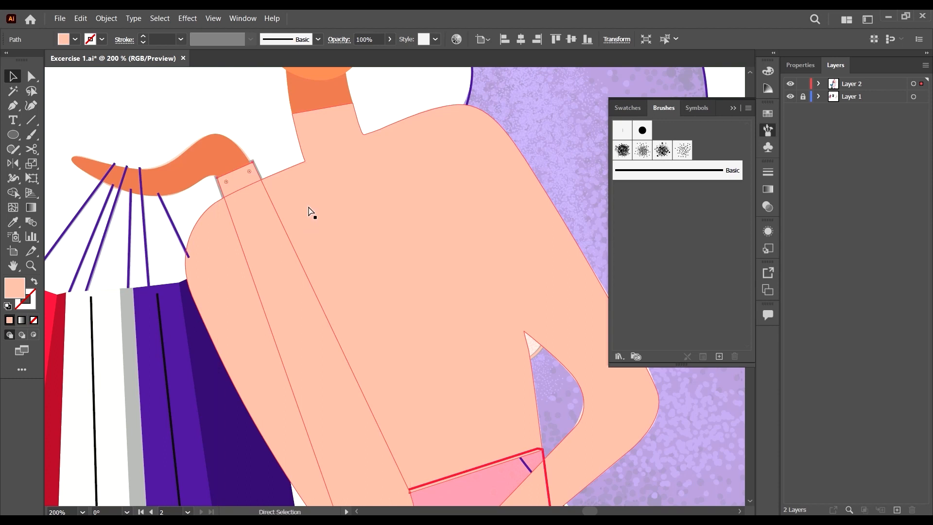
pyautogui.press('v')
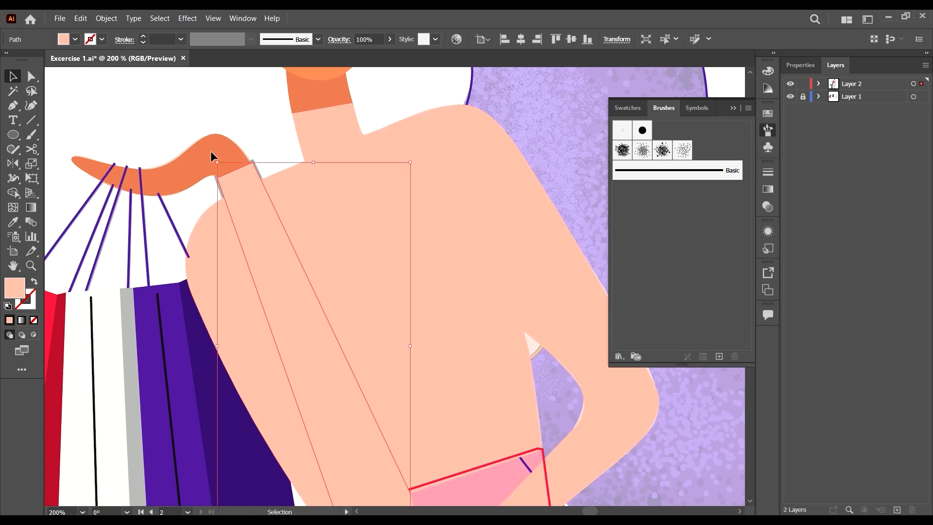
pyautogui.click(76, 39)
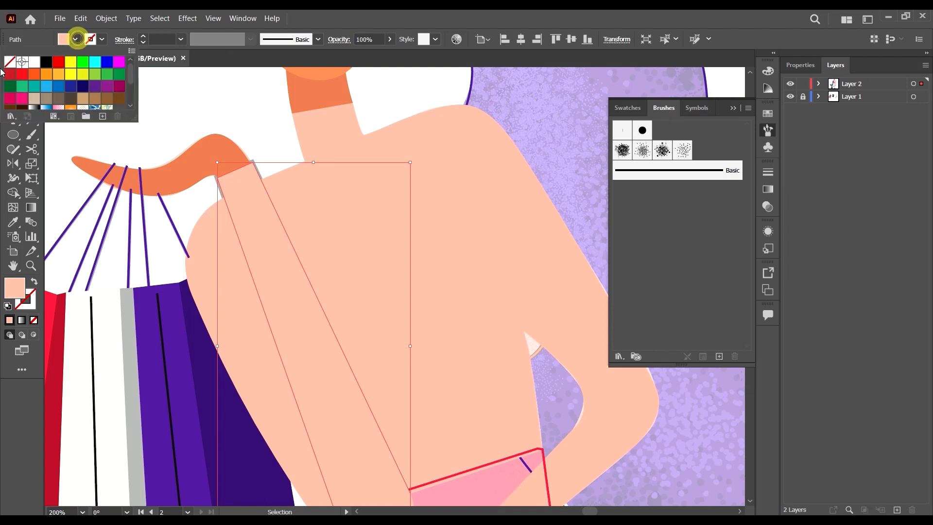
pyautogui.click(9, 62)
pyautogui.click(95, 38)
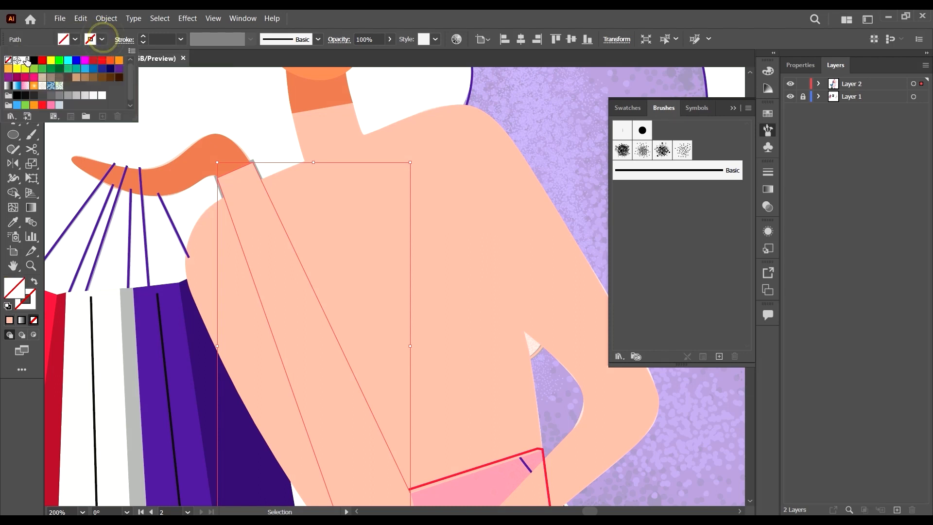
pyautogui.click(33, 59)
pyautogui.click(162, 41)
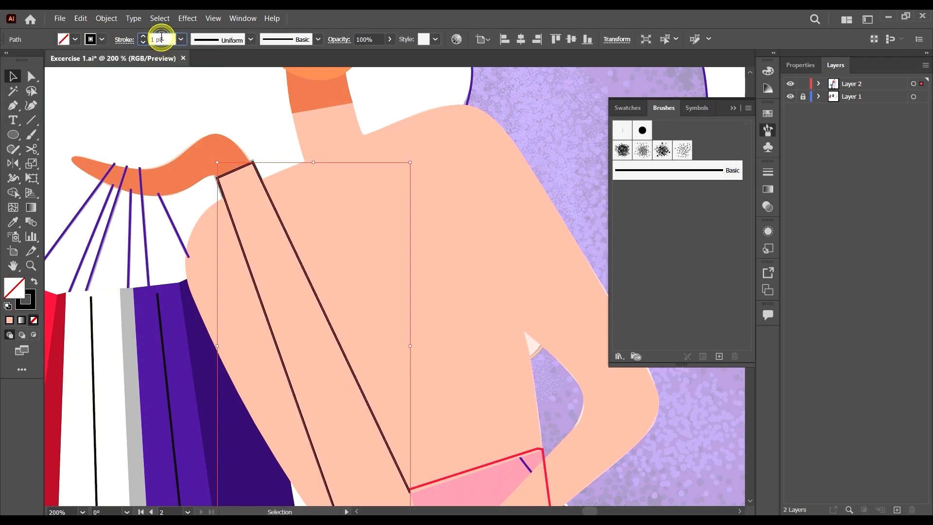
pyautogui.write('2')
pyautogui.press('Return')
# Step: Apply the lens-shaped tapered width profile to the raised-arm outline and deselect it
pyautogui.click(249, 39)
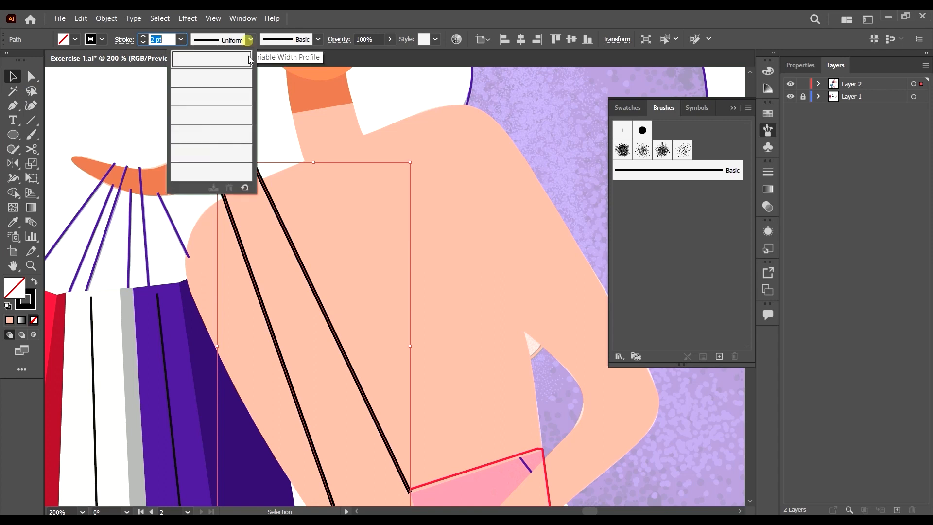
pyautogui.click(214, 78)
pyautogui.hotkey('ctrl', '-')
pyautogui.hotkey('ctrl', '-')
pyautogui.hotkey('ctrl', '-')
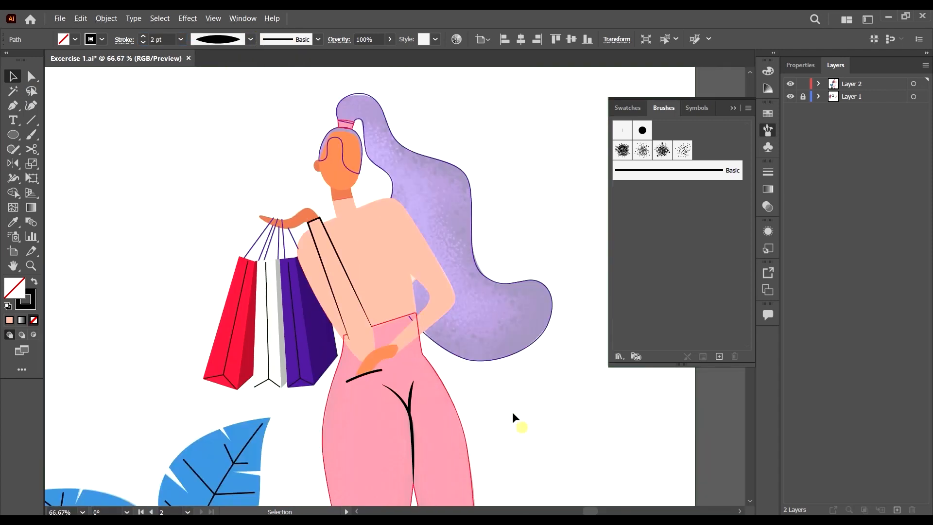
pyautogui.click(512, 412)
# Step: Select the curved contour path near the bent arm's inner edge and bring it to the front
pyautogui.hotkey('ctrl', '+')
pyautogui.hotkey('ctrl', '+')
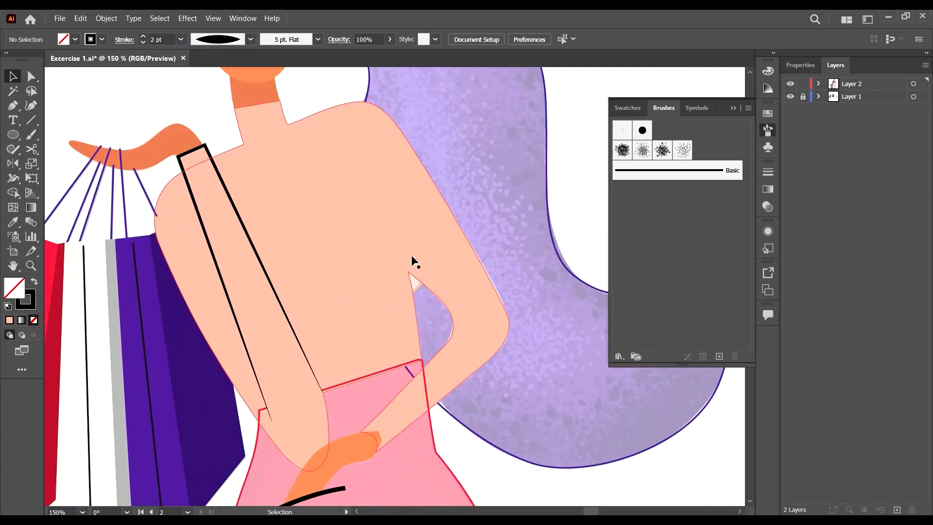
pyautogui.click(417, 281)
pyautogui.click(419, 286)
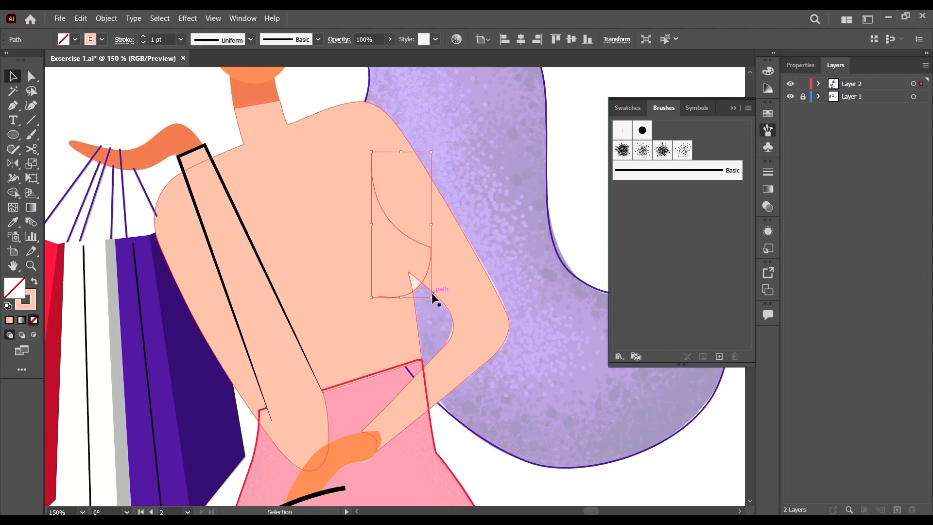
pyautogui.rightClick(425, 293)
pyautogui.click(475, 242)
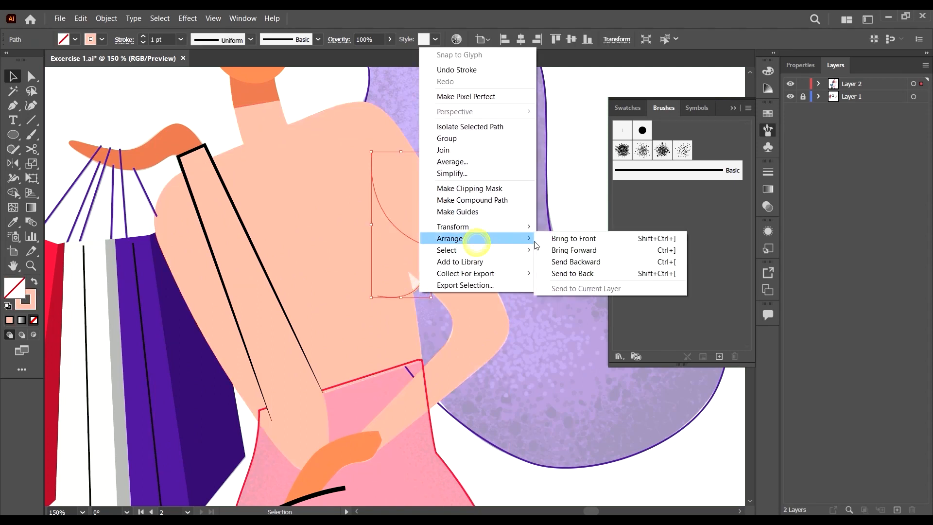
pyautogui.click(559, 239)
# Step: Give the curved contour path near the bent arm a black 2 pt stroke with no fill
pyautogui.hotkey('shift', 'x')
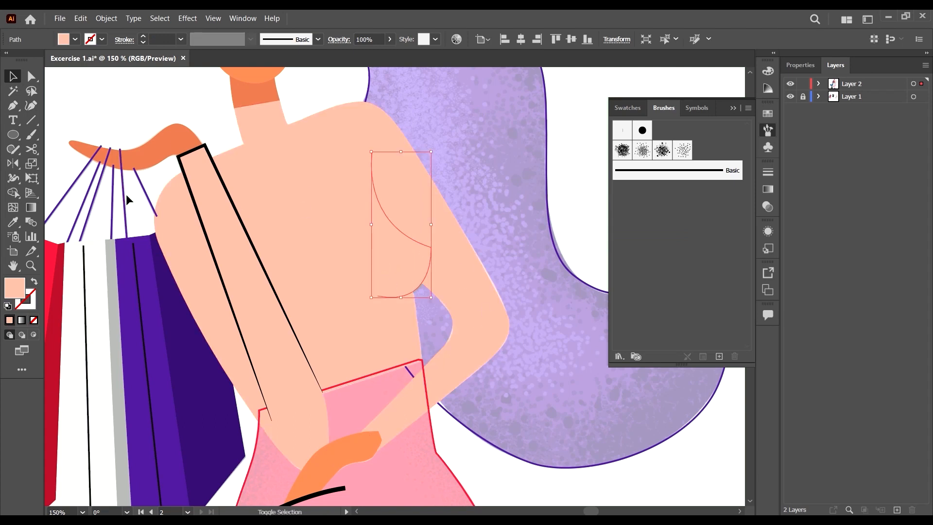
pyautogui.hotkey('shift', 'x')
pyautogui.click(98, 38)
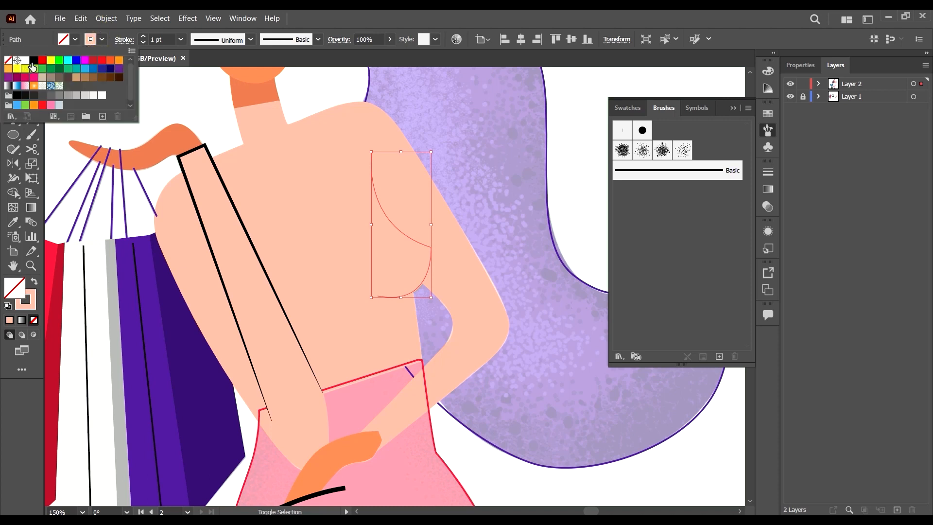
pyautogui.click(32, 61)
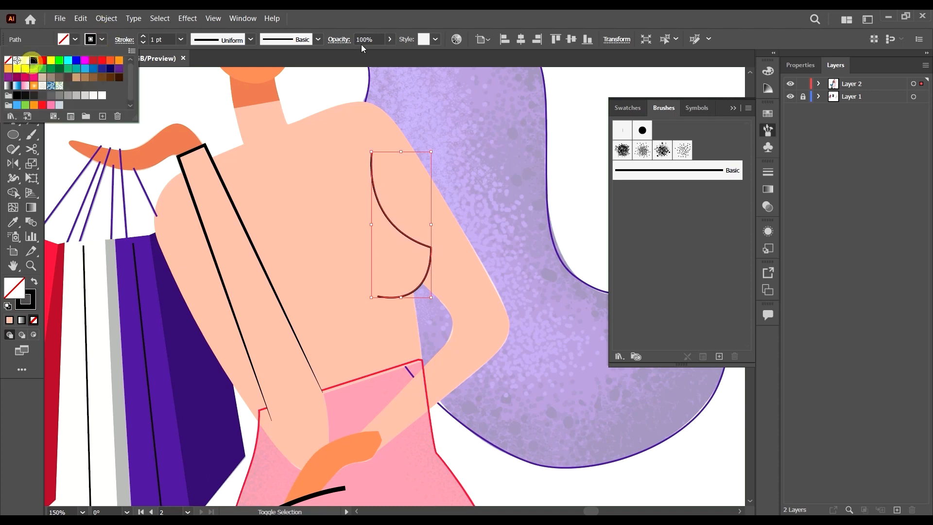
pyautogui.click(165, 39)
pyautogui.scroll(1, 165, 39)
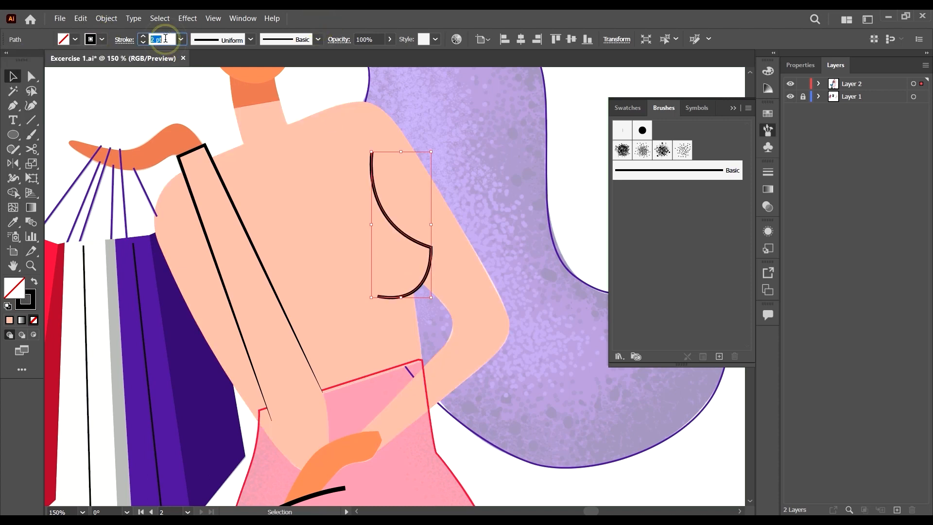
# Step: Apply the lens-shaped tapered width profile to the bent-arm contour and deselect it
pyautogui.click(251, 39)
pyautogui.click(221, 76)
pyautogui.click(508, 471)
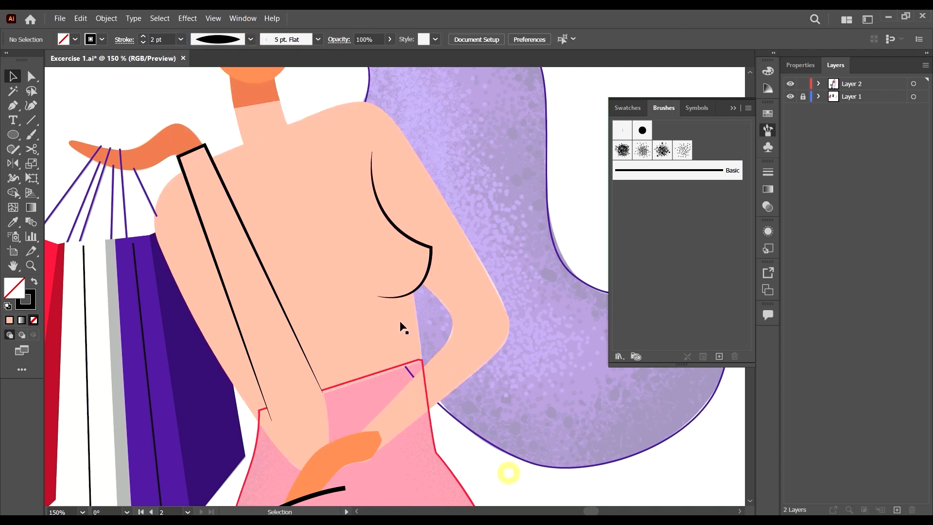
# Step: Swap the trousers' fill and stroke so they are solid red, send them to the back and deselect
pyautogui.hotkey('ctrl', '-')
pyautogui.scroll(-3, 505, 358)
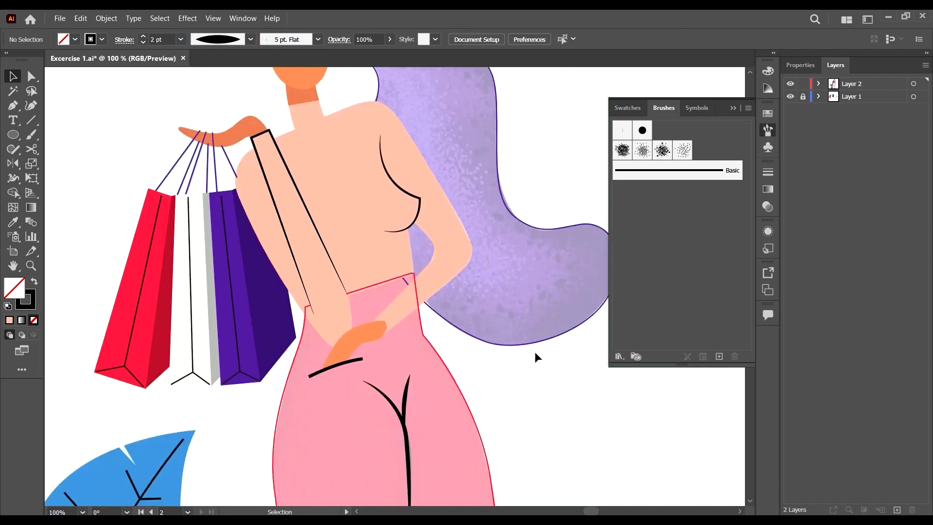
pyautogui.click(420, 320)
pyautogui.hotkey('shift', 'x')
pyautogui.scroll(-2, 414, 343)
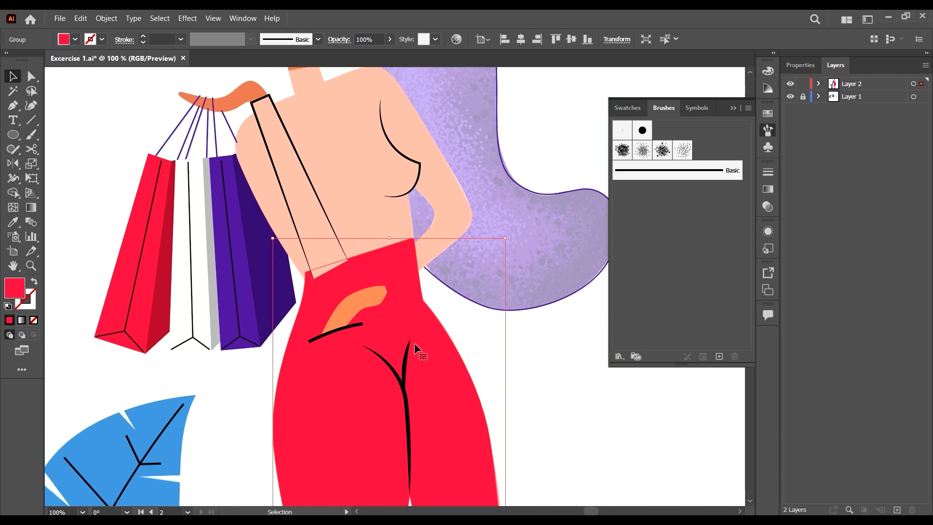
pyautogui.rightClick(415, 343)
pyautogui.click(579, 329)
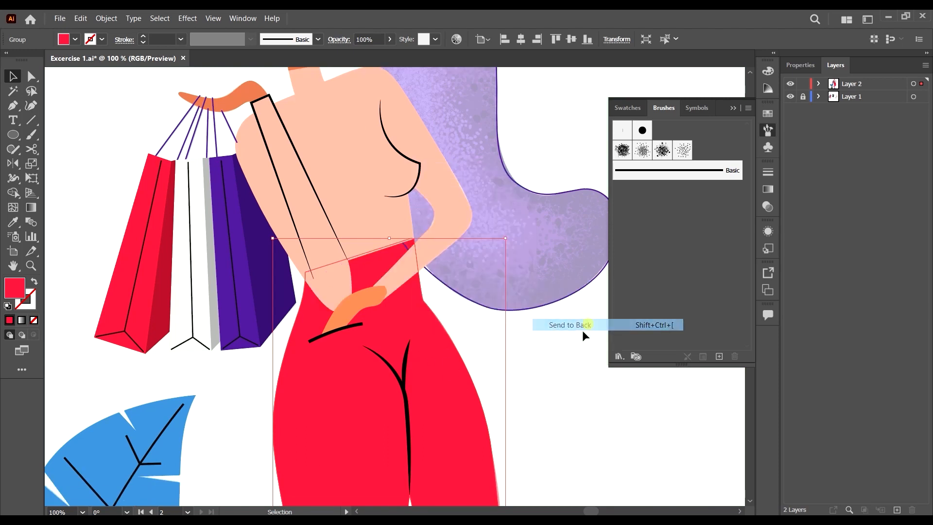
pyautogui.scroll(-1, 523, 373)
pyautogui.click(524, 373)
# Step: Swap the long ponytail shape's fill and stroke to get a solid purple fill, and send it to the back
pyautogui.scroll(1, 423, 205)
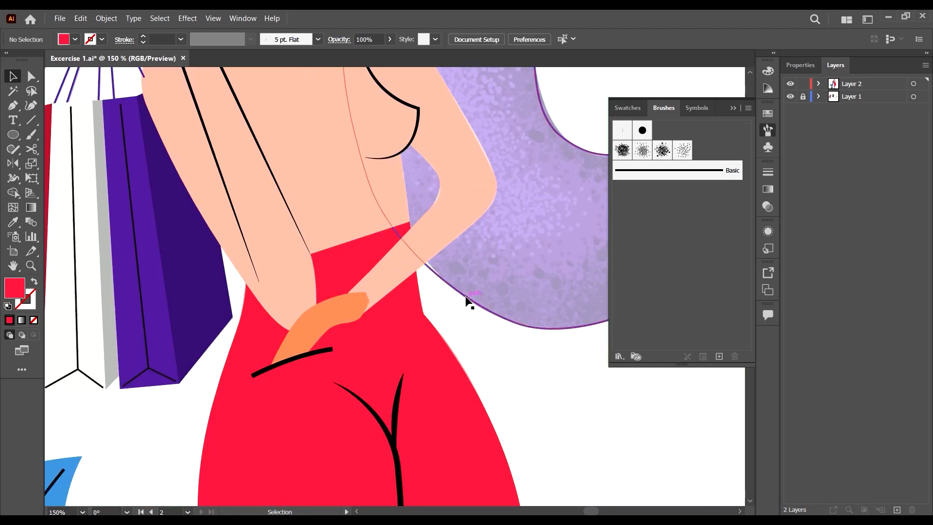
pyautogui.click(471, 303)
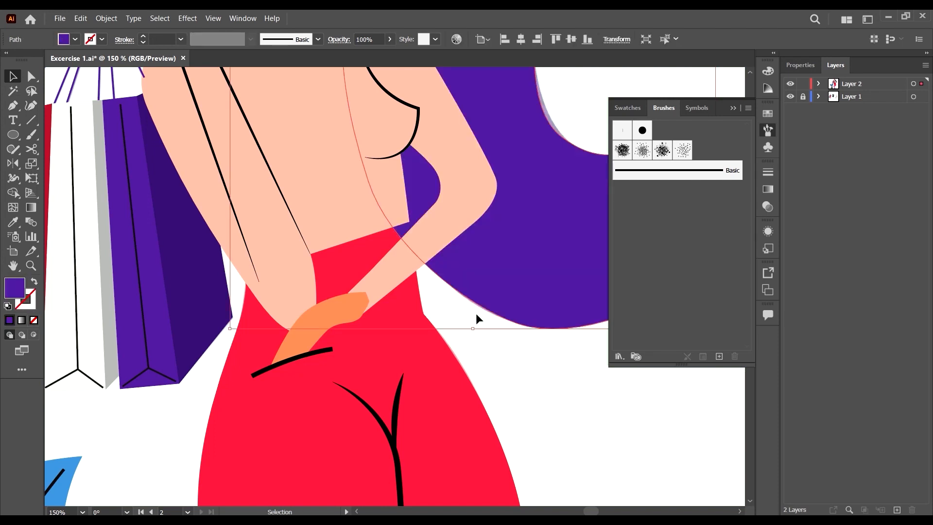
pyautogui.rightClick(476, 313)
pyautogui.moveTo(515, 261)
pyautogui.click(629, 293)
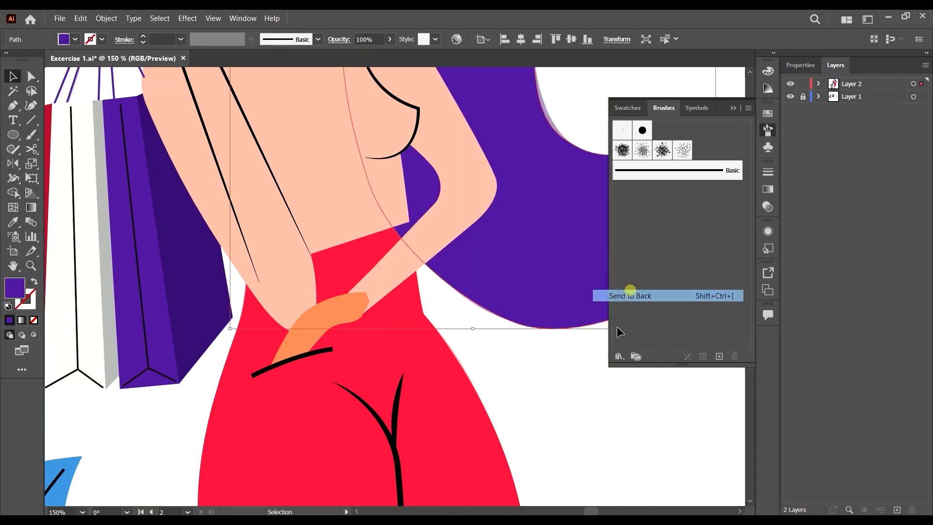
pyautogui.click(549, 394)
# Step: Swap the raised lower leg's fill and stroke to get a red fill, and send it to the back
pyautogui.scroll(-2, 406, 285)
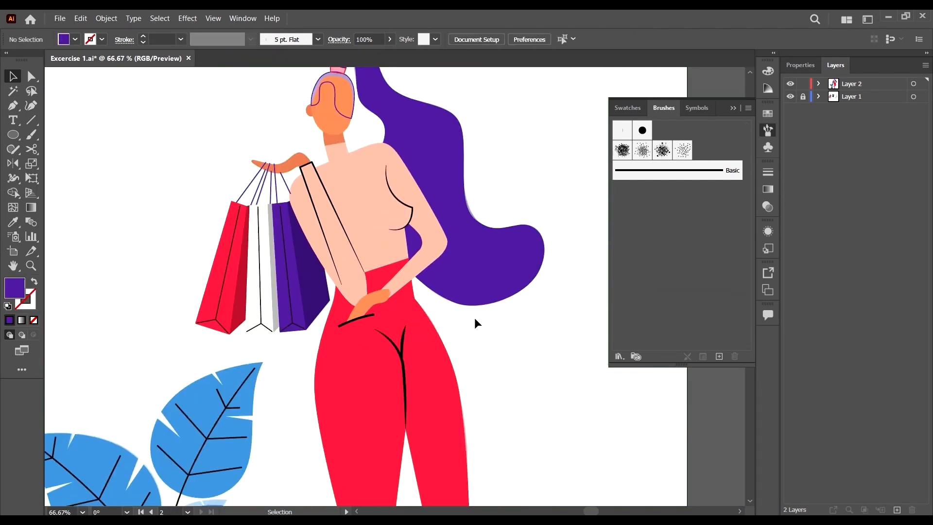
pyautogui.scroll(-5, 474, 317)
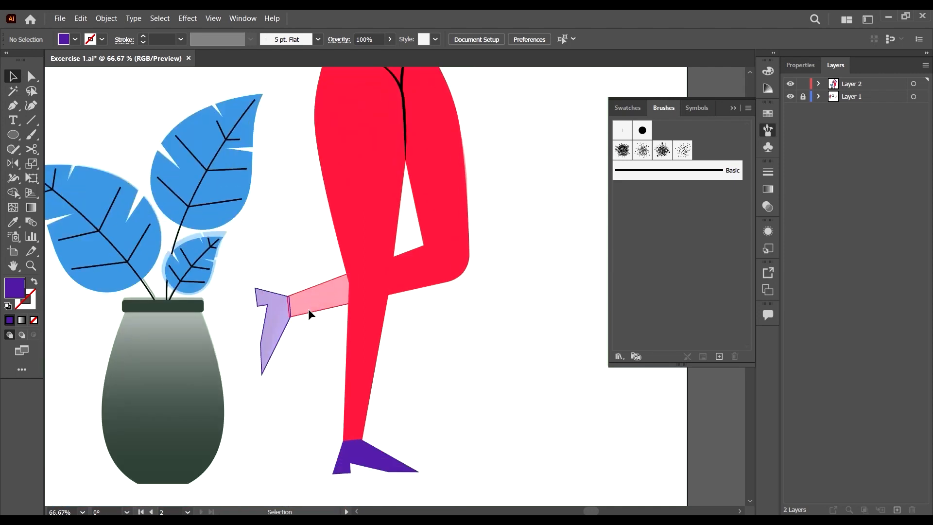
pyautogui.click(311, 314)
pyautogui.rightClick(311, 298)
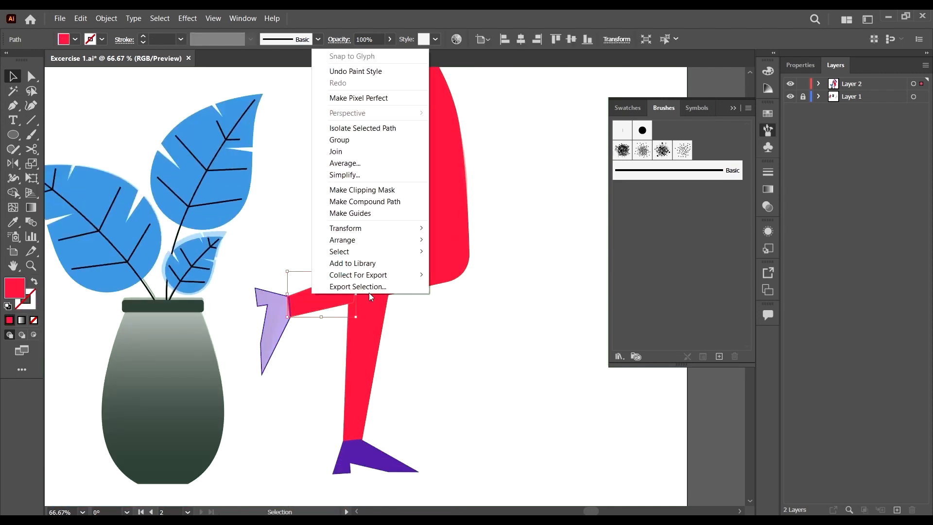
pyautogui.moveTo(362, 249)
pyautogui.click(485, 276)
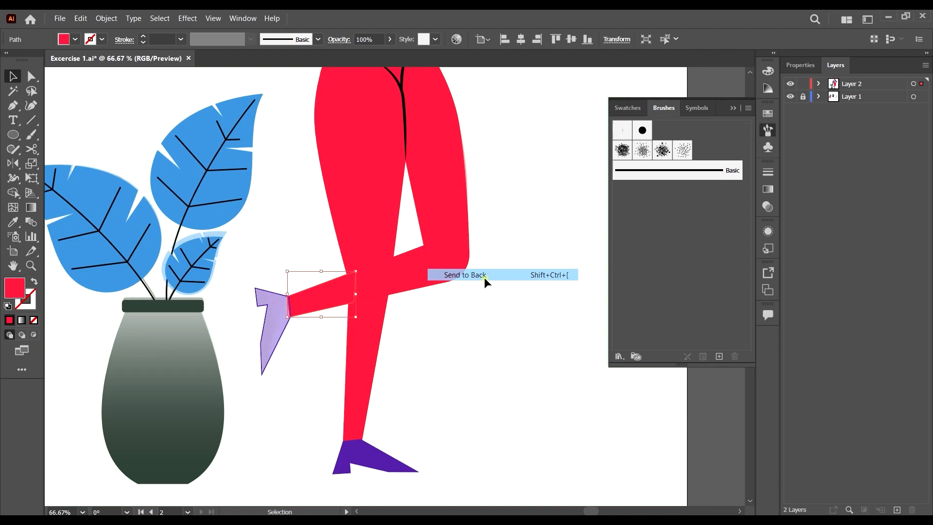
# Step: Swap the raised shoe's fill and stroke to get a purple fill, send it to the back and deselect
pyautogui.click(289, 331)
pyautogui.hotkey('shift', 'x')
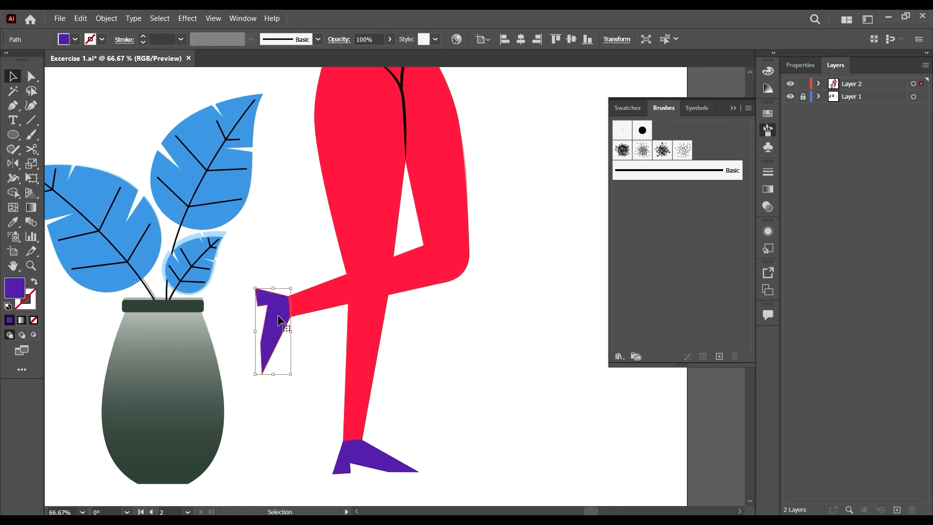
pyautogui.click(319, 406)
pyautogui.scroll(4, 325, 286)
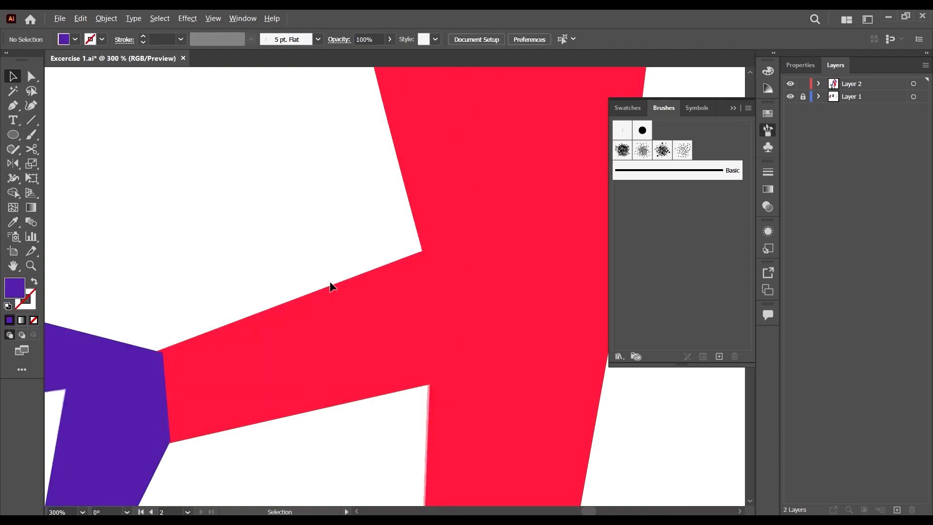
pyautogui.scroll(-4, 330, 287)
pyautogui.click(256, 327)
pyautogui.rightClick(256, 329)
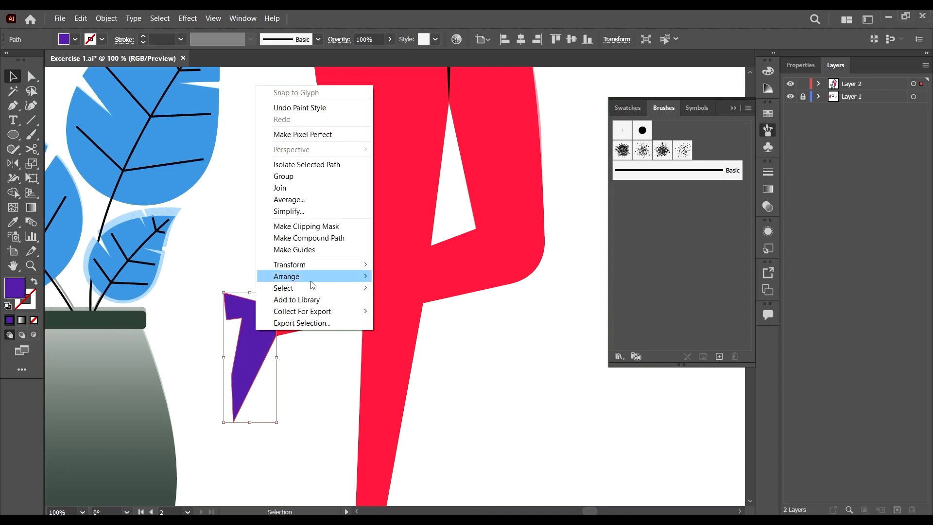
pyautogui.moveTo(313, 277)
pyautogui.click(421, 308)
pyautogui.click(474, 409)
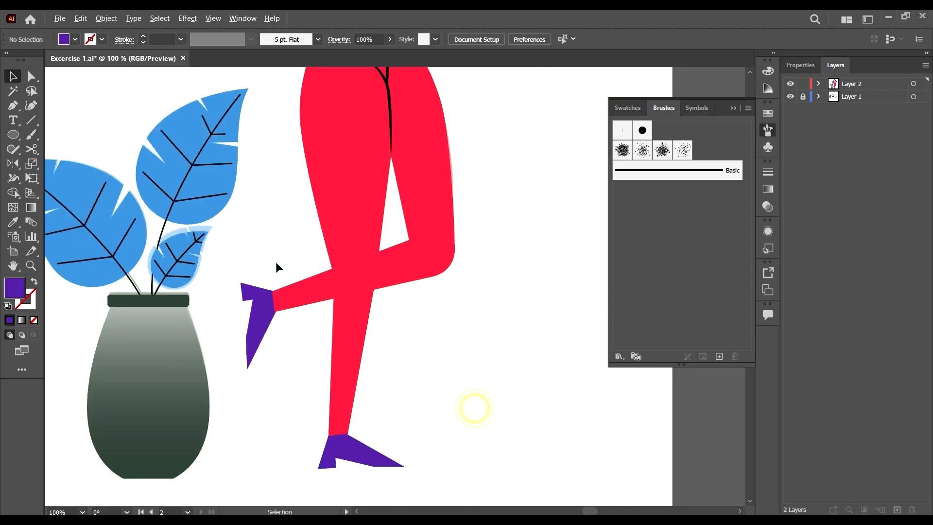
# Step: Swap the fill and stroke on the hair tie below the ponytail so it is solid red
pyautogui.scroll(-1, 275, 262)
pyautogui.scroll(3, 349, 190)
pyautogui.scroll(2, 341, 154)
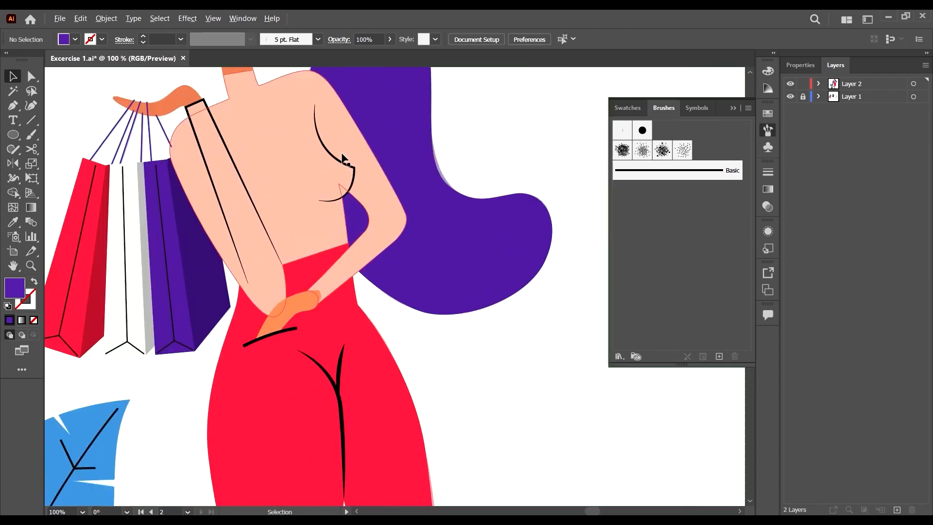
pyautogui.scroll(-1, 475, 298)
pyautogui.scroll(2, 430, 228)
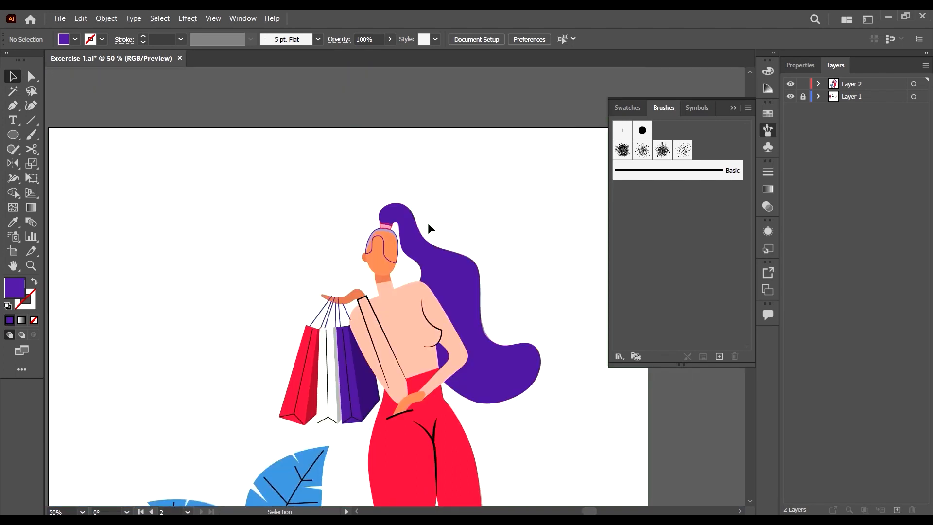
pyautogui.scroll(3, 365, 234)
pyautogui.click(204, 276)
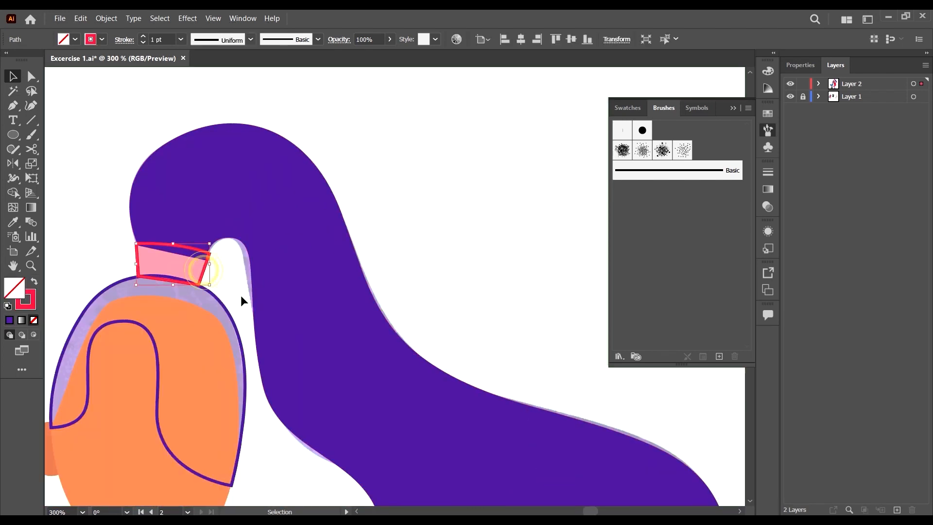
pyautogui.click(222, 300)
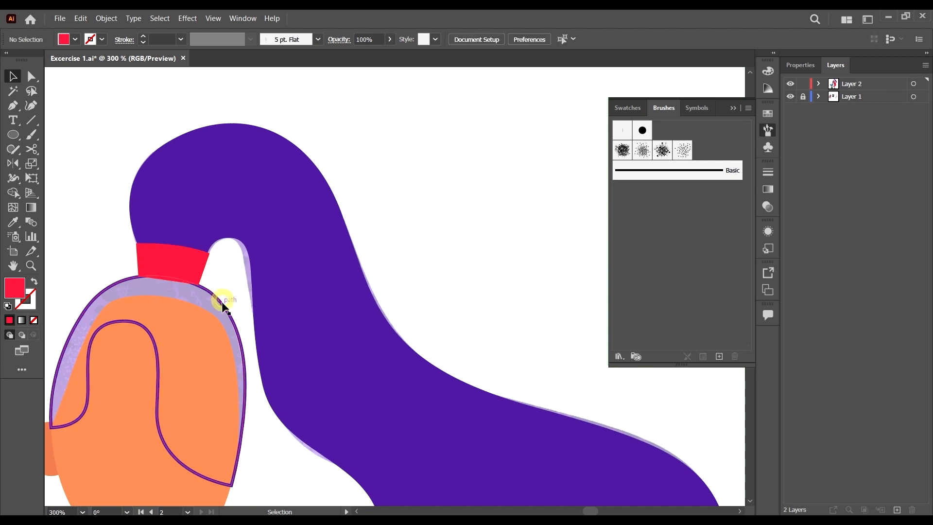
# Step: Swap the fill and stroke on the hair shape around the face so it is solid purple, and deselect
pyautogui.click(223, 302)
pyautogui.hotkey('shift', 'x')
pyautogui.click(430, 243)
pyautogui.scroll(-3, 564, 291)
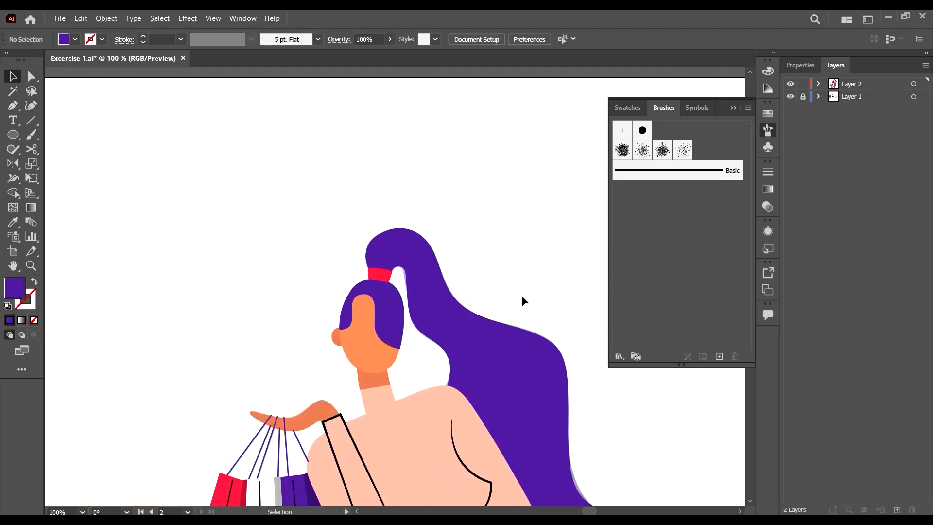
# Step: Hide Layer 1 and examine the traced figure and plant without the reference image
pyautogui.scroll(-3, 521, 295)
pyautogui.click(790, 97)
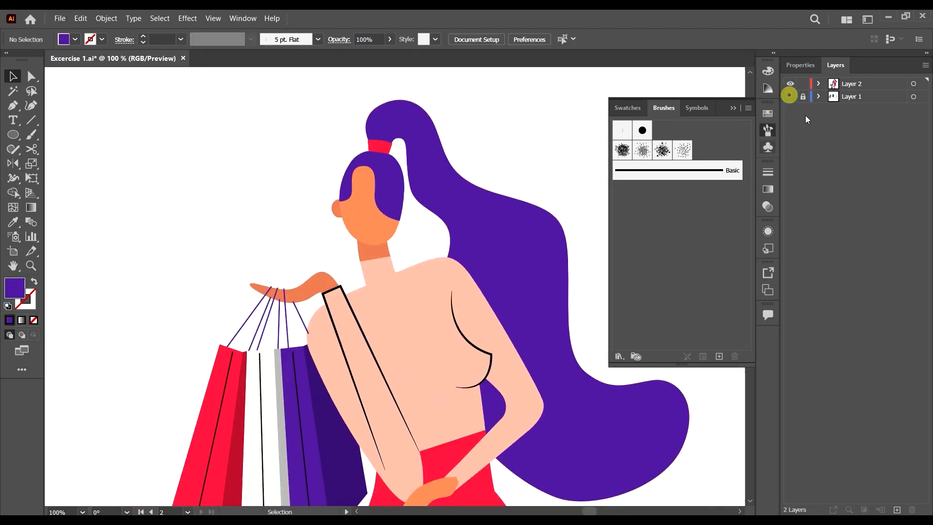
pyautogui.scroll(-3, 406, 160)
pyautogui.scroll(-1, 325, 199)
pyautogui.scroll(-1, 325, 198)
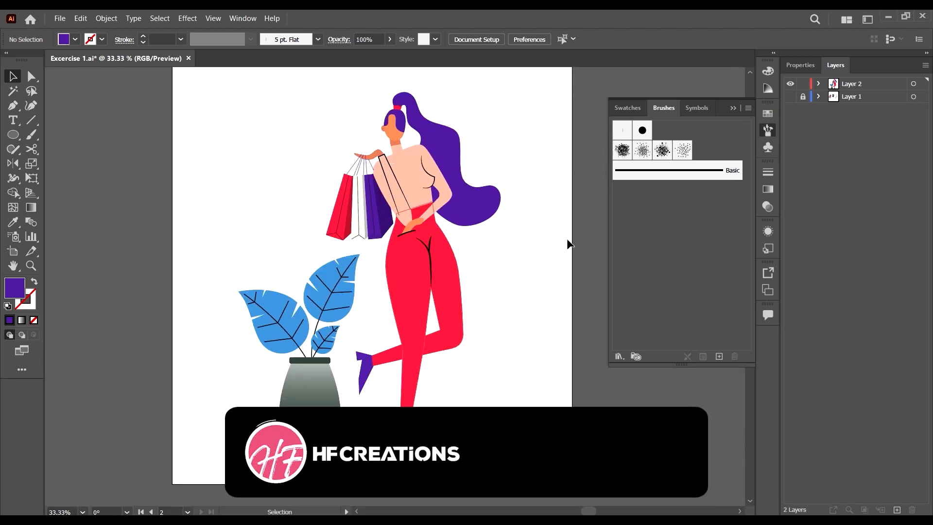
pyautogui.scroll(3, 335, 154)
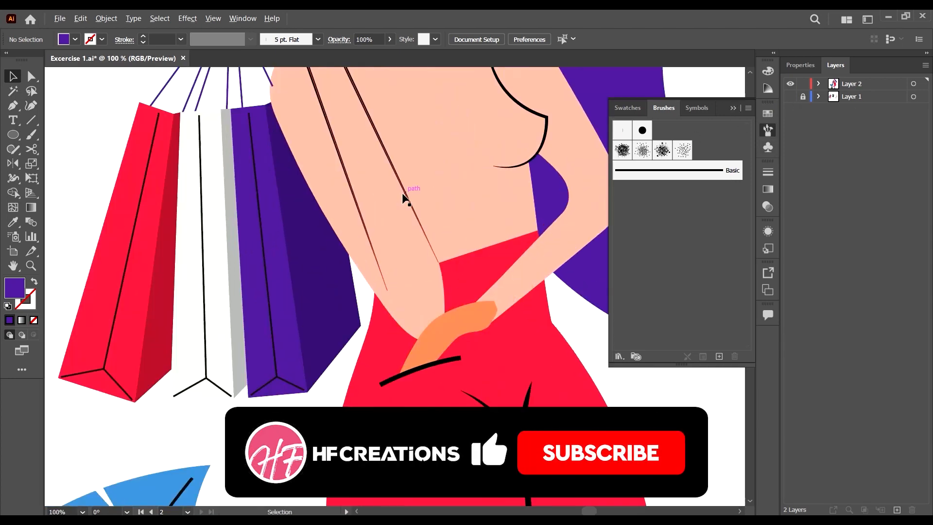
pyautogui.scroll(-3, 318, 202)
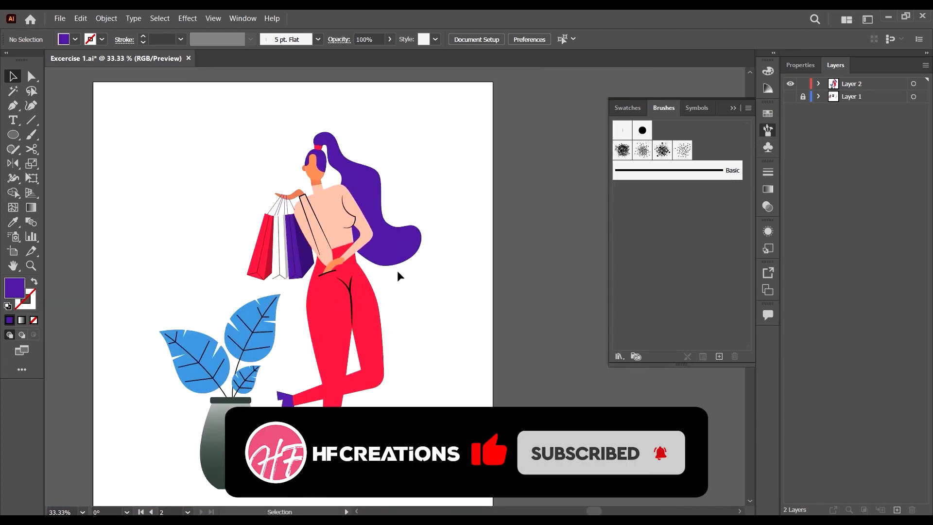
pyautogui.scroll(-6, 398, 270)
pyautogui.scroll(2, 601, 319)
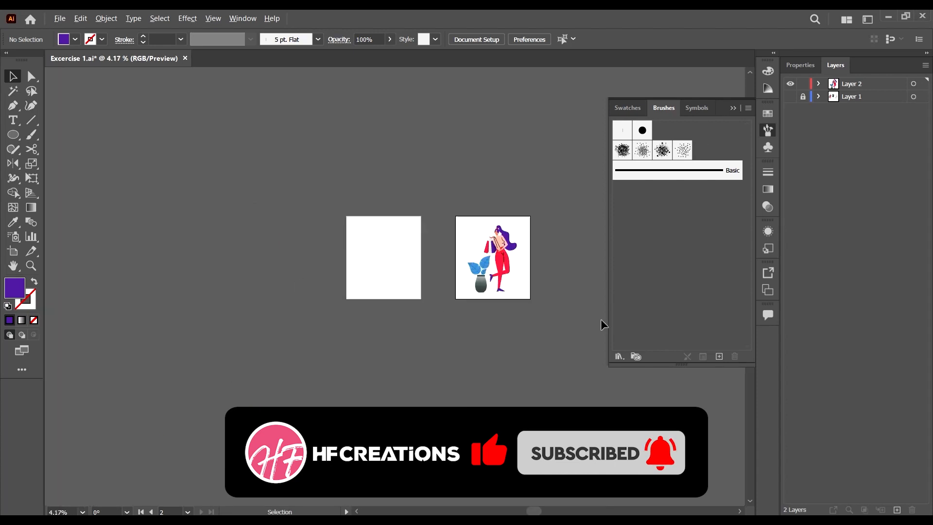
# Step: Show Layer 1 again and compare the traced figure with the reference artwork
pyautogui.click(790, 96)
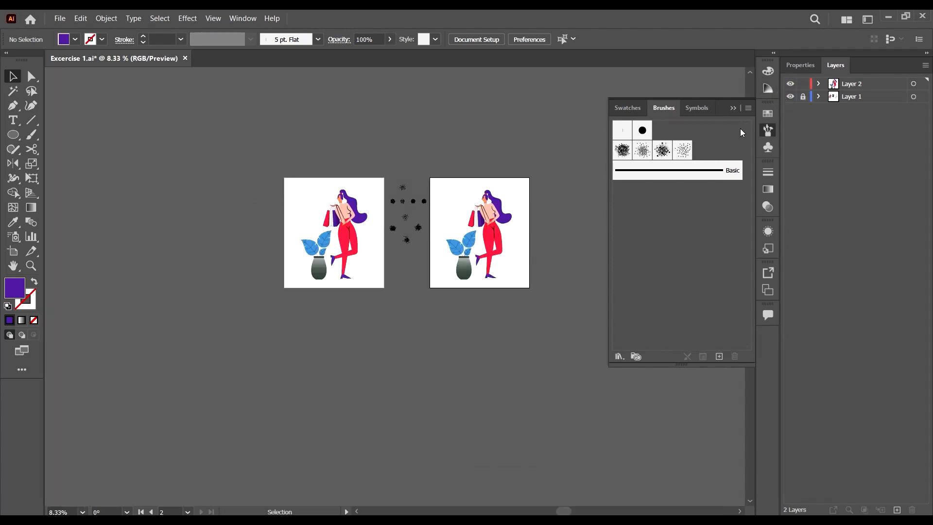
pyautogui.scroll(3, 386, 235)
pyautogui.scroll(3, 287, 162)
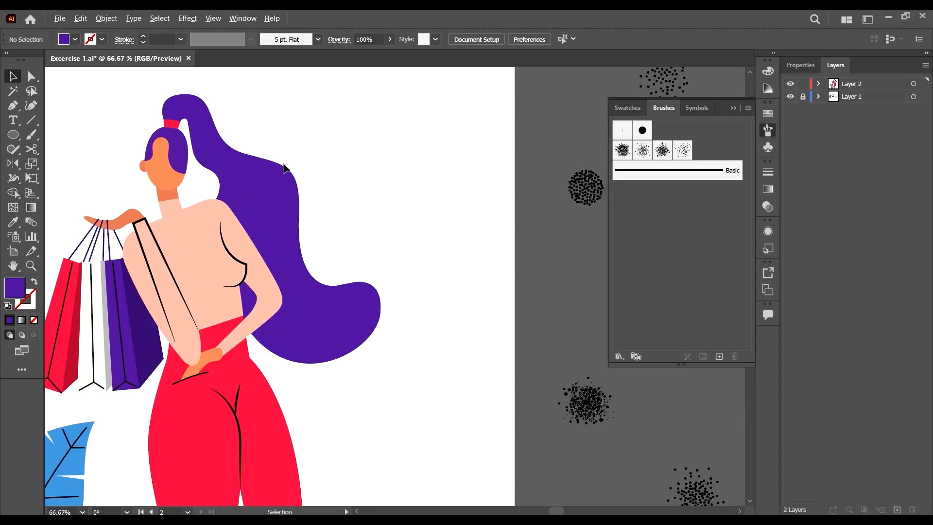
pyautogui.scroll(-3, 285, 167)
pyautogui.scroll(-2, 301, 194)
# Step: Select both the bent-arm contour and the raised-arm outline and set their stroke weight to 3 pt
pyautogui.scroll(5, 340, 243)
pyautogui.scroll(2, 306, 286)
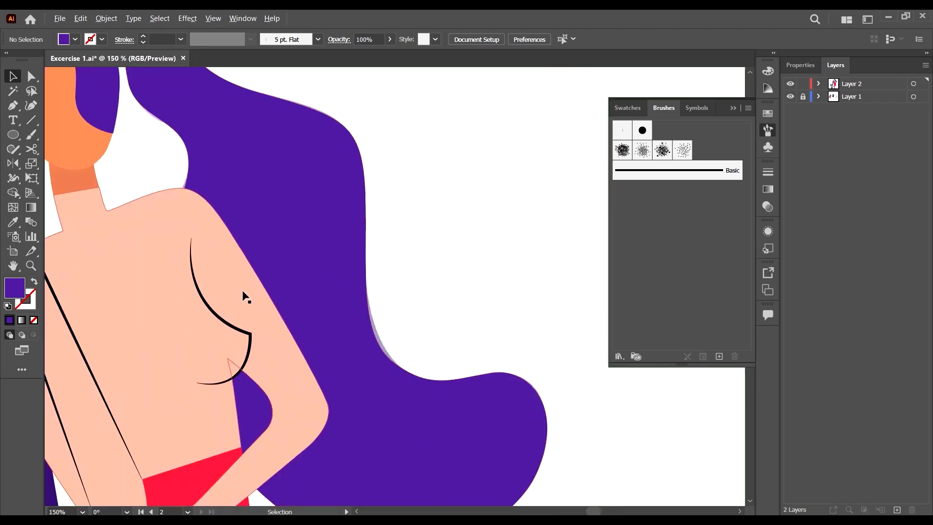
pyautogui.click(250, 322)
pyautogui.scroll(-2, 273, 324)
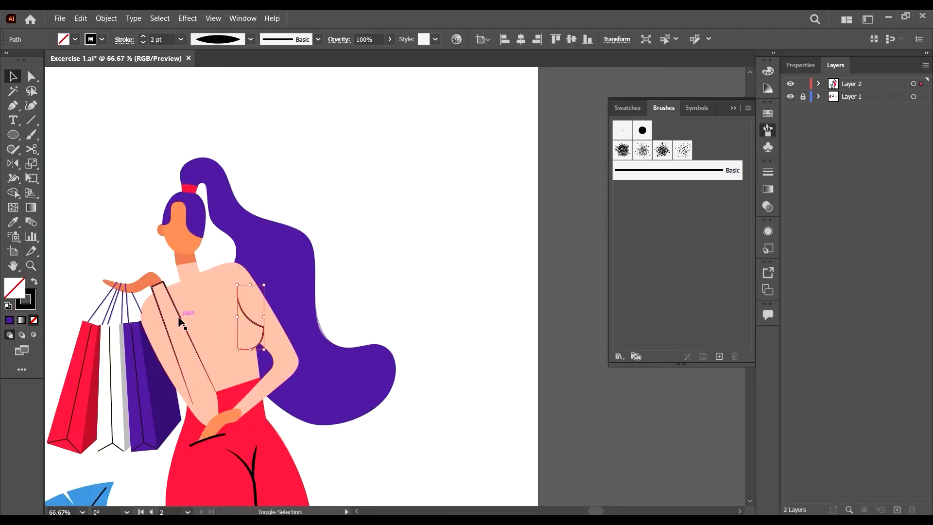
pyautogui.keyDown('shift'); pyautogui.click(181, 322); pyautogui.keyUp('shift')
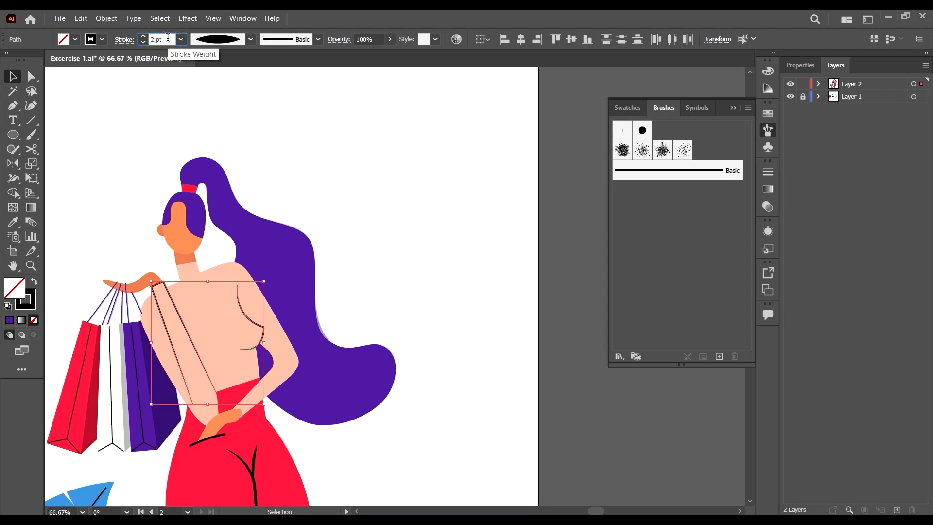
pyautogui.press('Up')
pyautogui.scroll(-2, 340, 195)
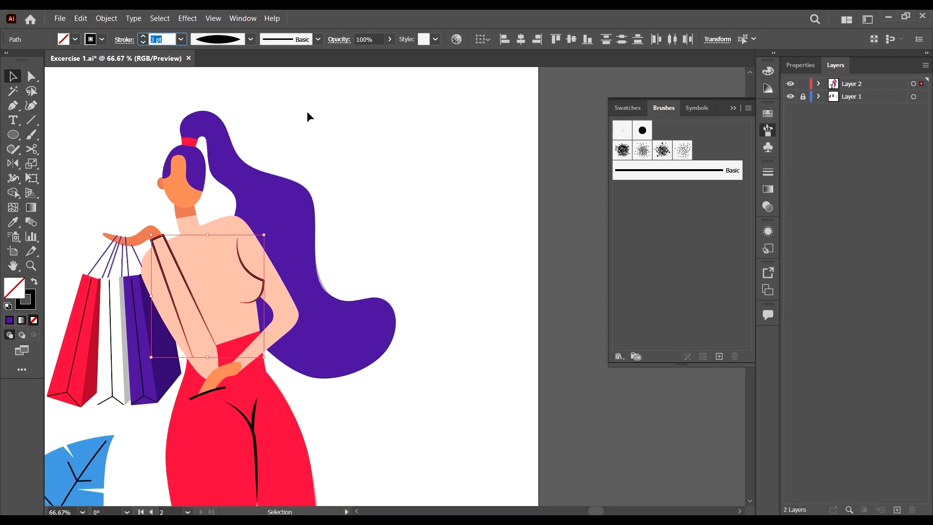
# Step: Set the stroke weight of the long fold line on the purple bag to 2 pt and deselect it
pyautogui.scroll(-2, 312, 121)
pyautogui.click(426, 198)
pyautogui.hscroll(-3, 316, 243)
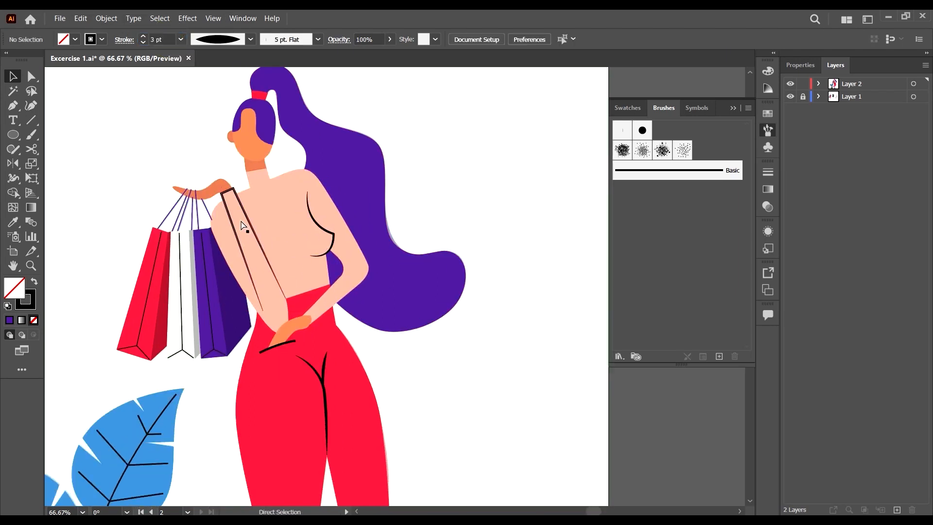
pyautogui.click(207, 280)
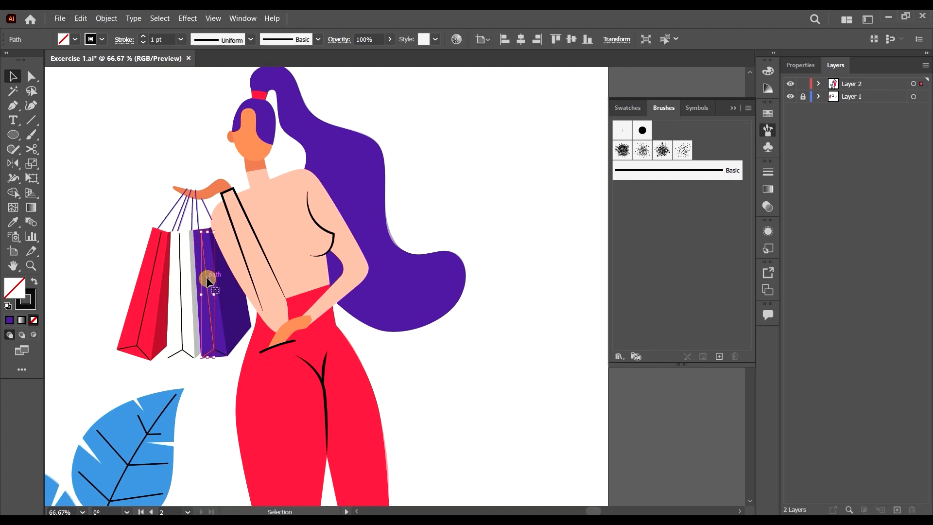
pyautogui.scroll(1, 208, 281)
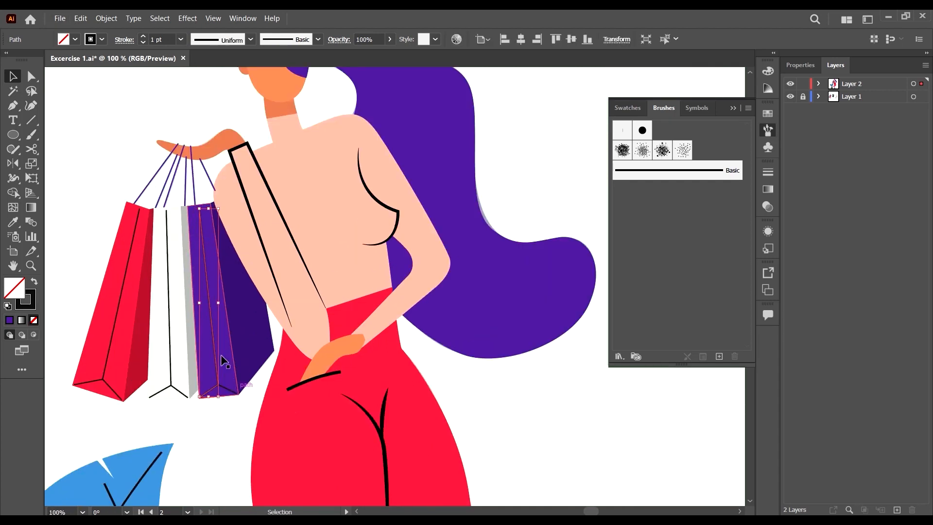
pyautogui.scroll(2, 165, 40)
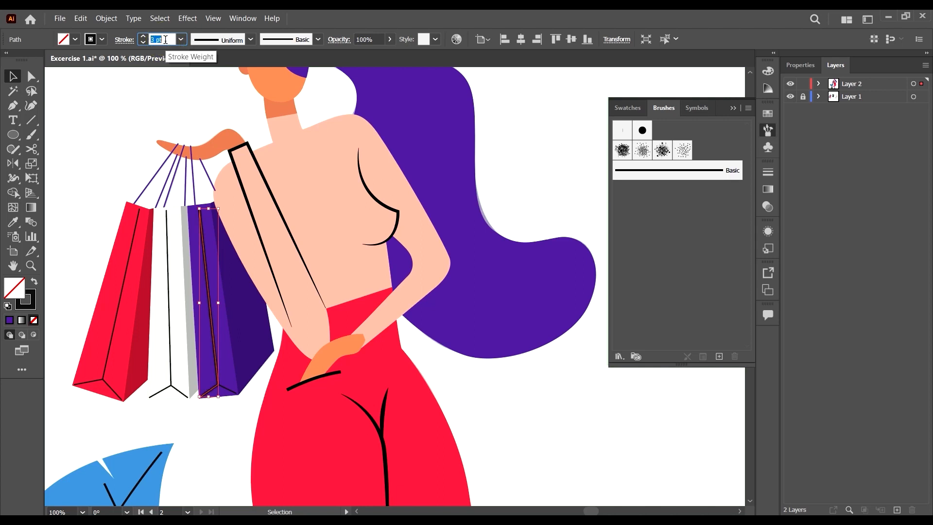
pyautogui.click(155, 156)
pyautogui.hscroll(-2, 103, 207)
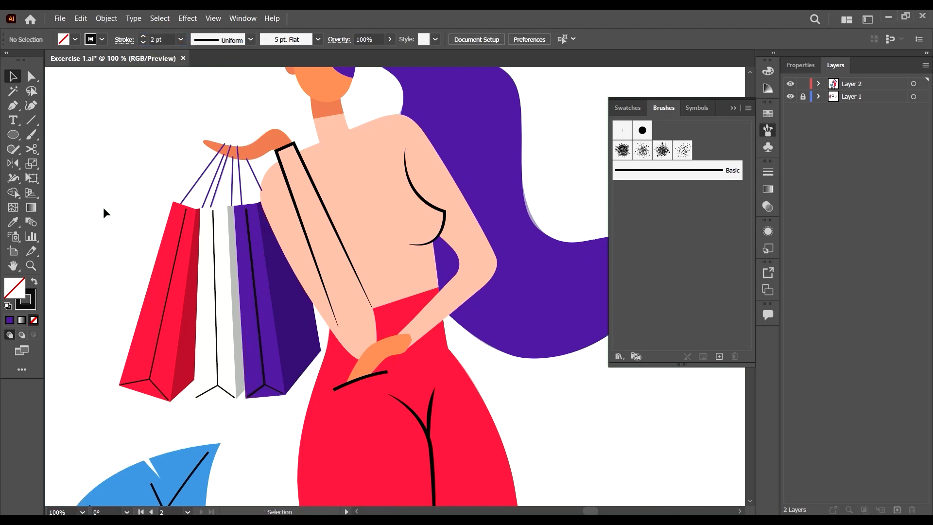
# Step: Select the purple bag's remaining short fold line and the white bag's fold lines, and set their stroke weight to 2 pt
pyautogui.scroll(2, 282, 391)
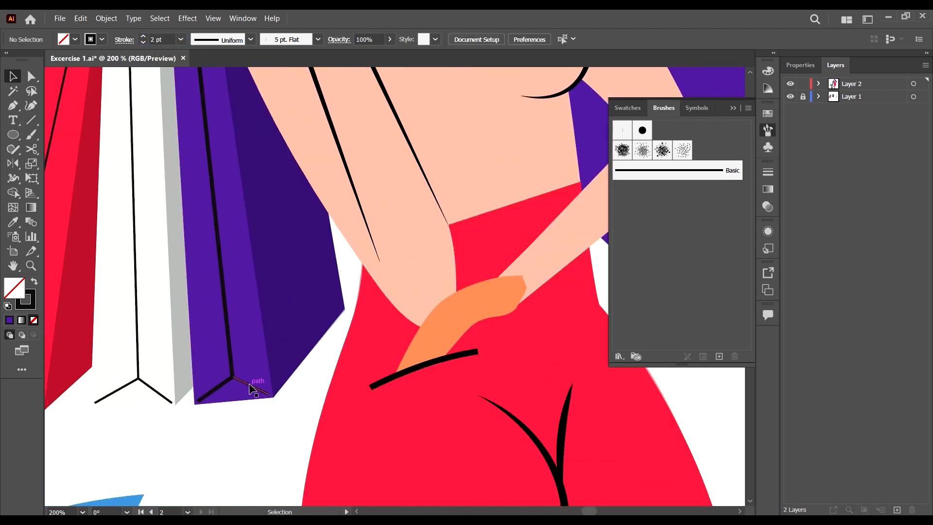
pyautogui.click(246, 384)
pyautogui.keyDown('shift'); pyautogui.click(154, 391); pyautogui.keyUp('shift')
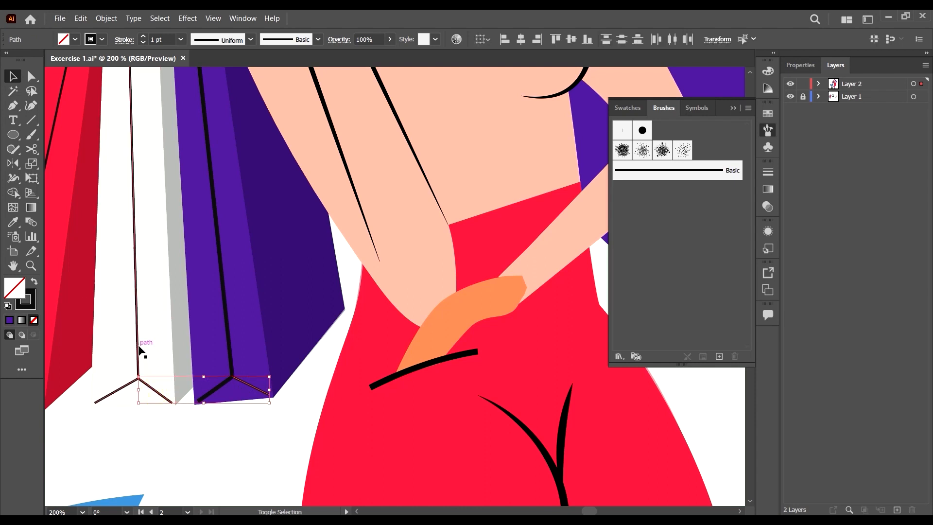
pyautogui.keyDown('shift'); pyautogui.click(138, 345); pyautogui.keyUp('shift')
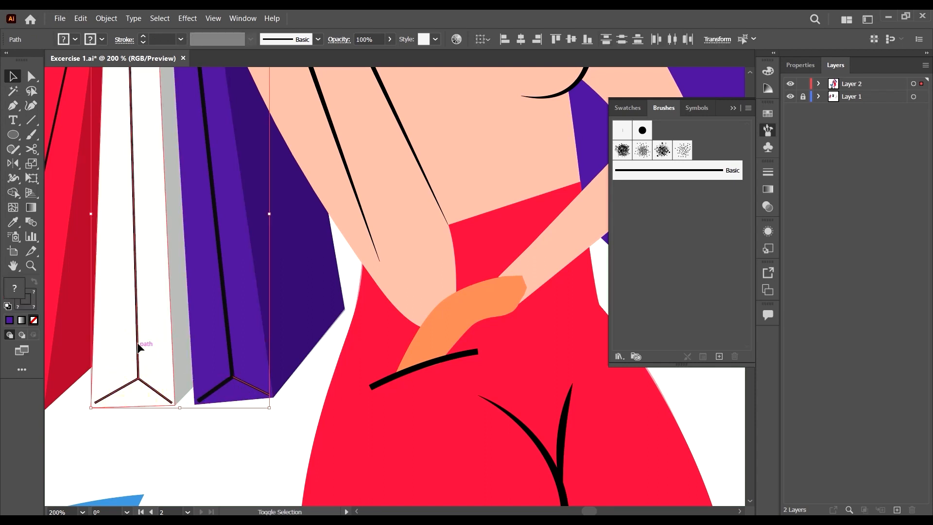
pyautogui.click(181, 39)
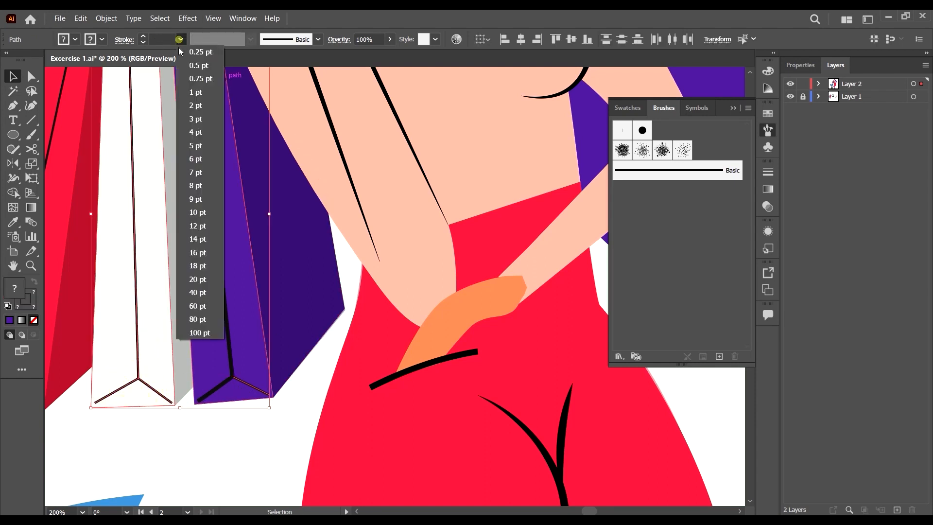
pyautogui.click(200, 106)
pyautogui.click(248, 457)
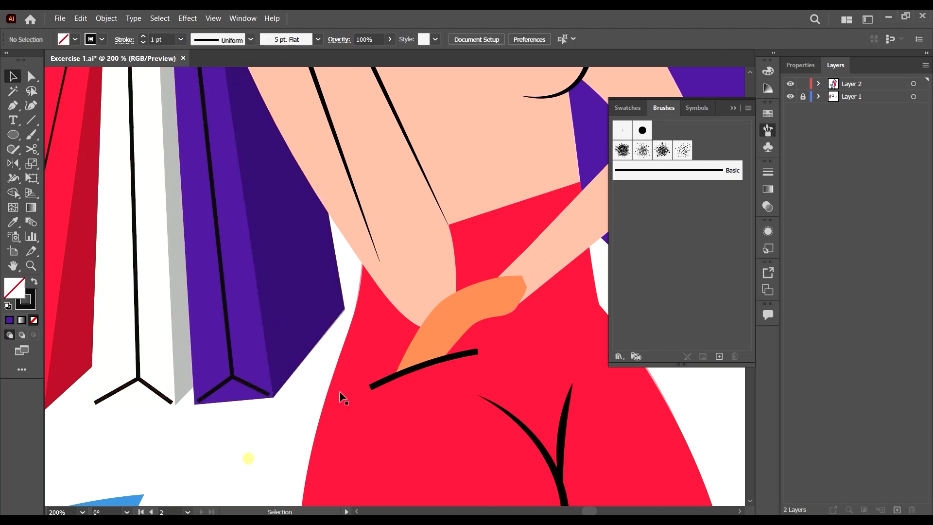
# Step: Select the red bag's fold lines together with all the purple bag handles and set their stroke weight to 2 pt
pyautogui.scroll(-2, 350, 391)
pyautogui.scroll(1, 190, 257)
pyautogui.click(183, 446)
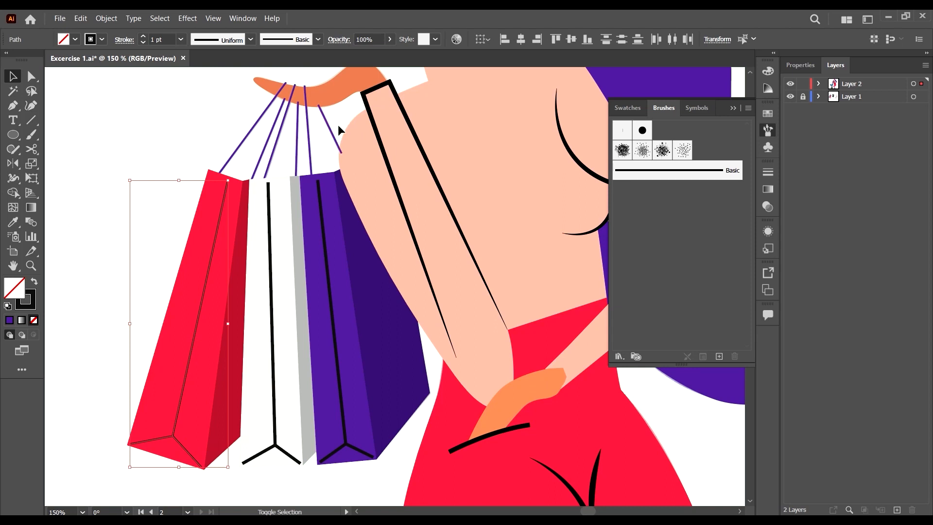
pyautogui.moveTo(282, 132); pyautogui.dragTo(245, 130)
pyautogui.click(181, 39)
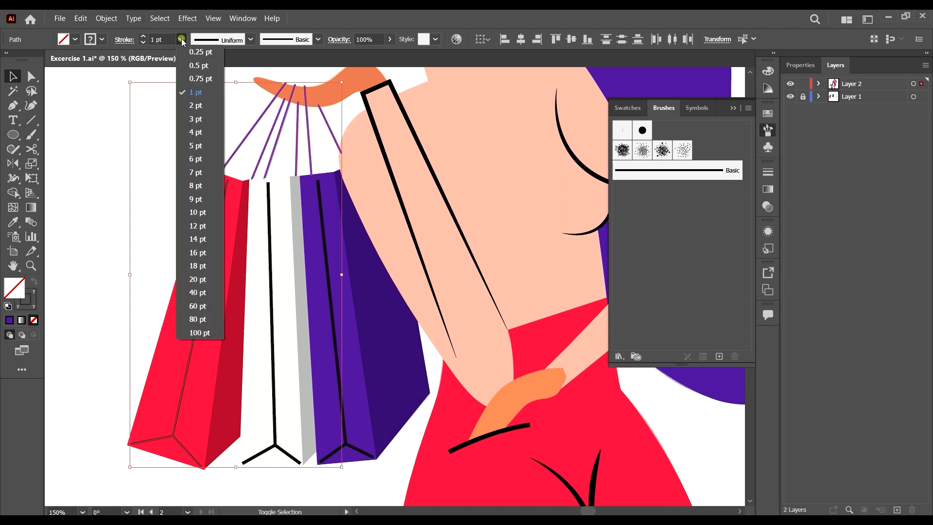
pyautogui.click(204, 105)
pyautogui.click(125, 177)
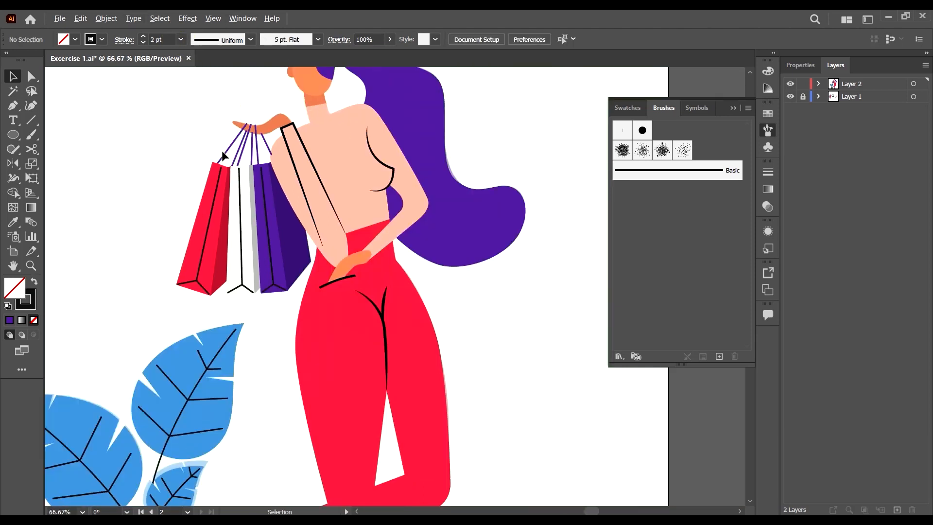
# Step: Send the purple bag's handle nearest the shoulder to the back, behind the hand and arm
pyautogui.scroll(-2, 216, 156)
pyautogui.scroll(5, 272, 126)
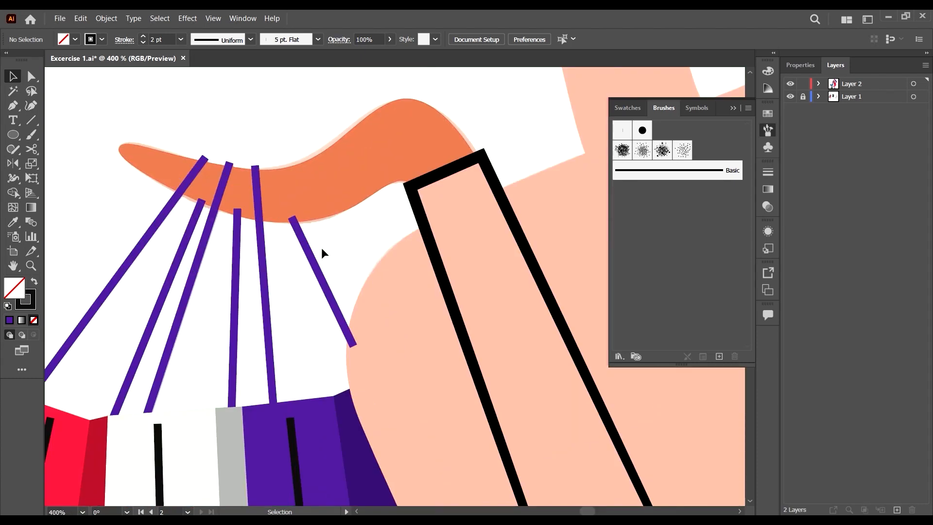
pyautogui.click(311, 263)
pyautogui.rightClick(311, 263)
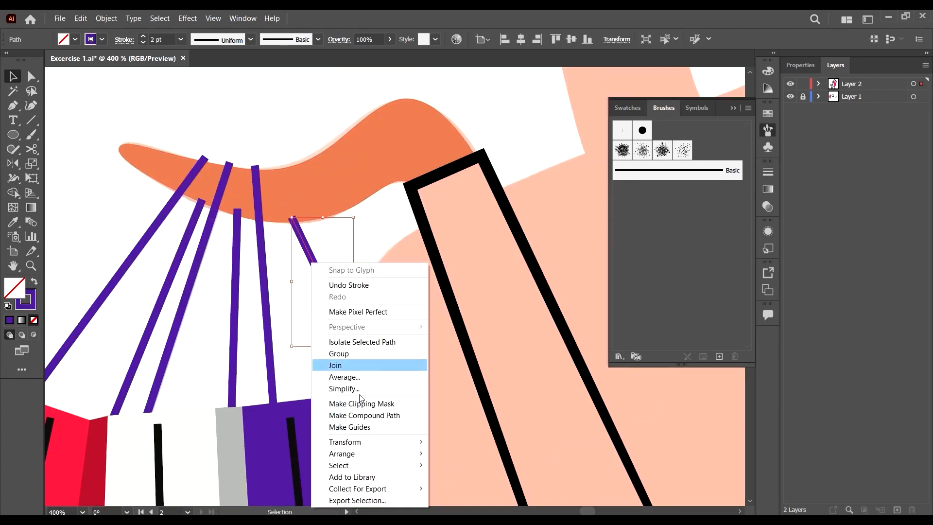
pyautogui.moveTo(374, 454)
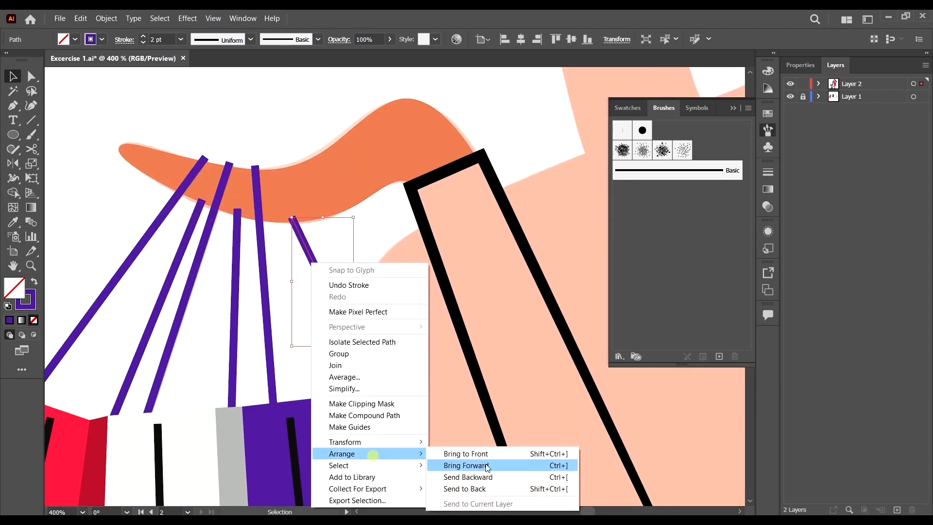
pyautogui.click(491, 488)
# Step: Select the other two rear bag handles below the hand and send both to the back
pyautogui.click(237, 268)
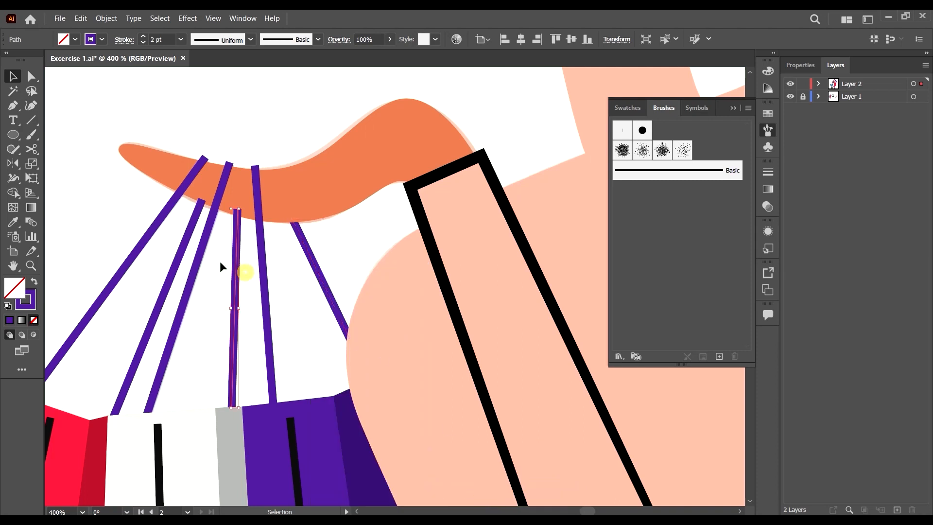
pyautogui.keyDown('shift'); pyautogui.click(181, 251); pyautogui.keyUp('shift')
pyautogui.rightClick(182, 251)
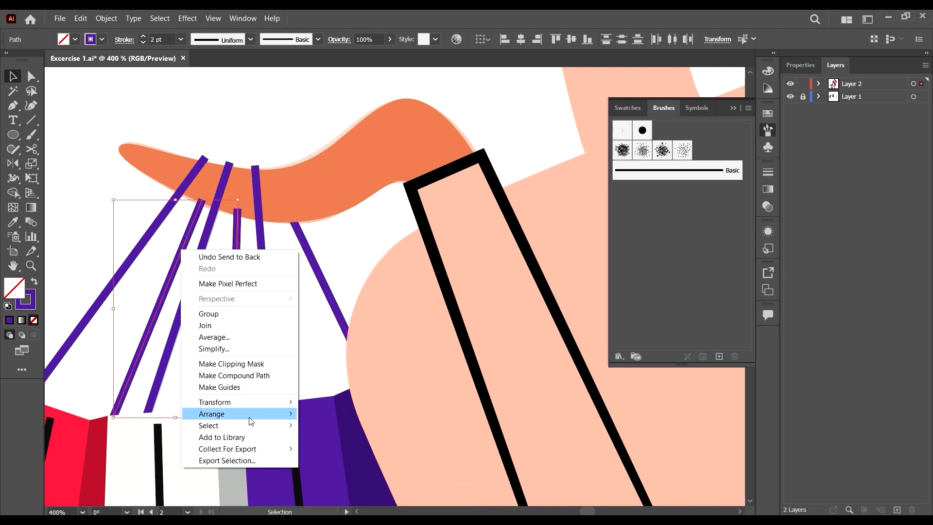
pyautogui.moveTo(248, 414)
pyautogui.click(339, 446)
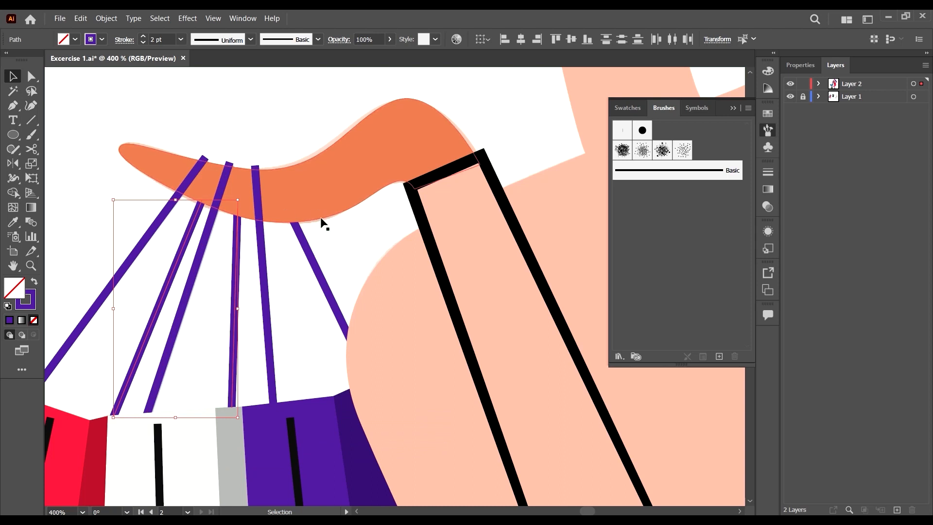
# Step: Unlock Layer 1 and delete the linked reference image Excercise 1-02.jpg from behind the figure
pyautogui.scroll(-6, 344, 182)
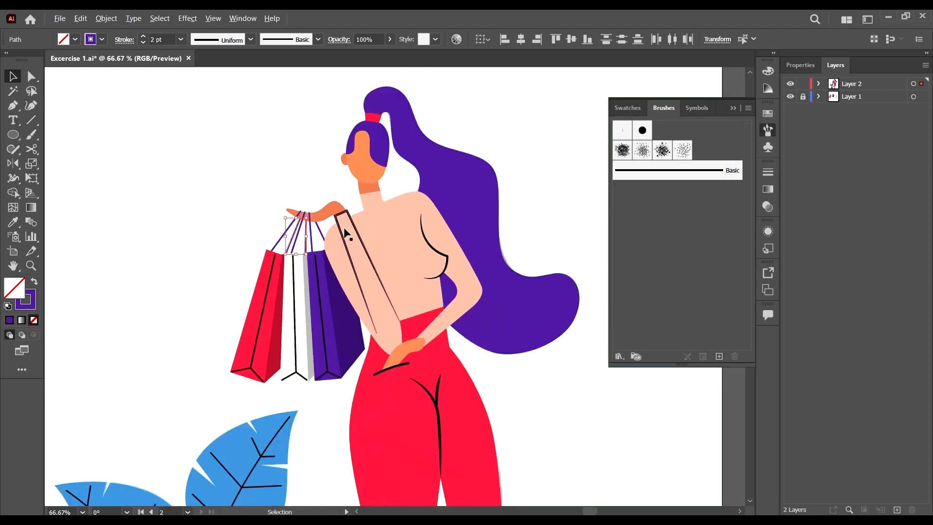
pyautogui.scroll(-2, 473, 363)
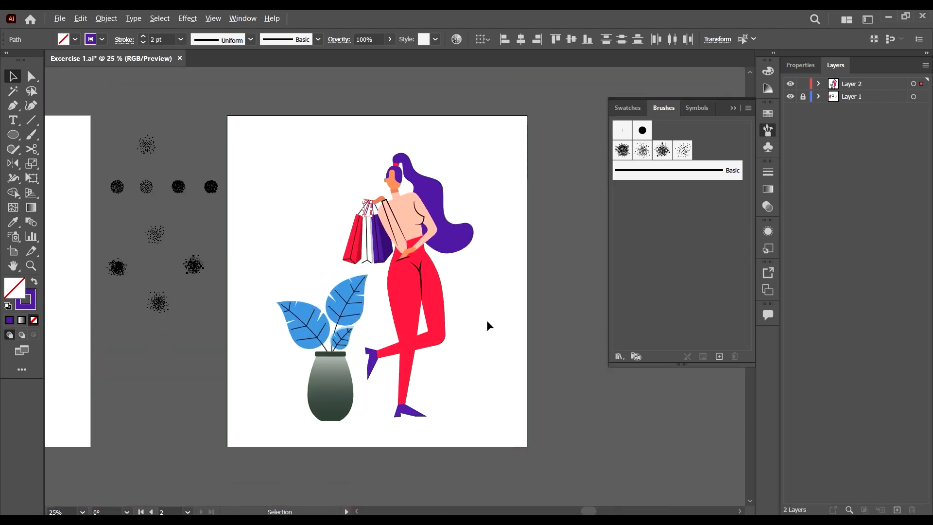
pyautogui.scroll(1, 488, 326)
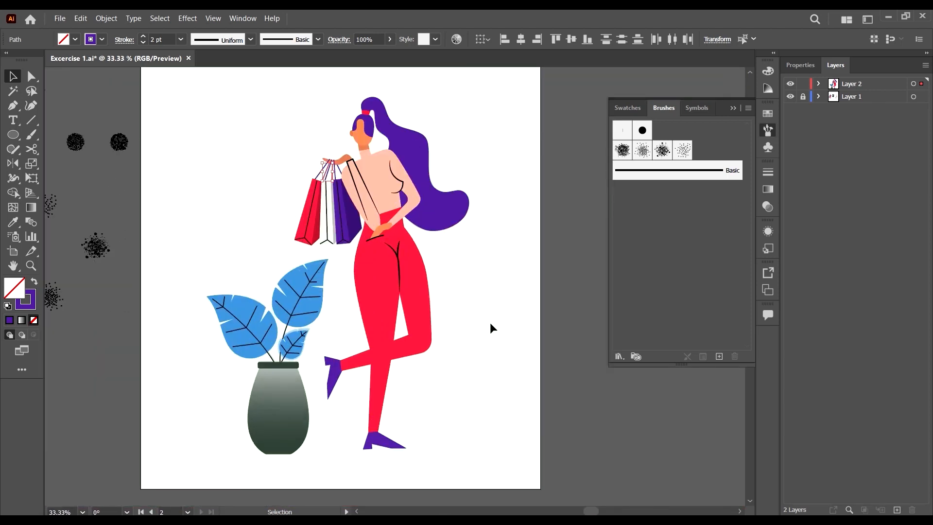
pyautogui.click(875, 96)
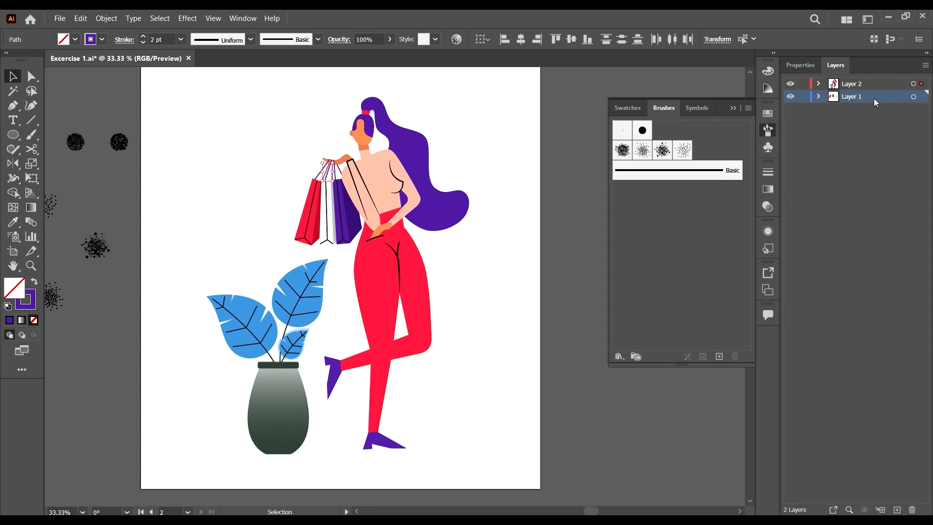
pyautogui.click(520, 150)
pyautogui.scroll(2, 520, 151)
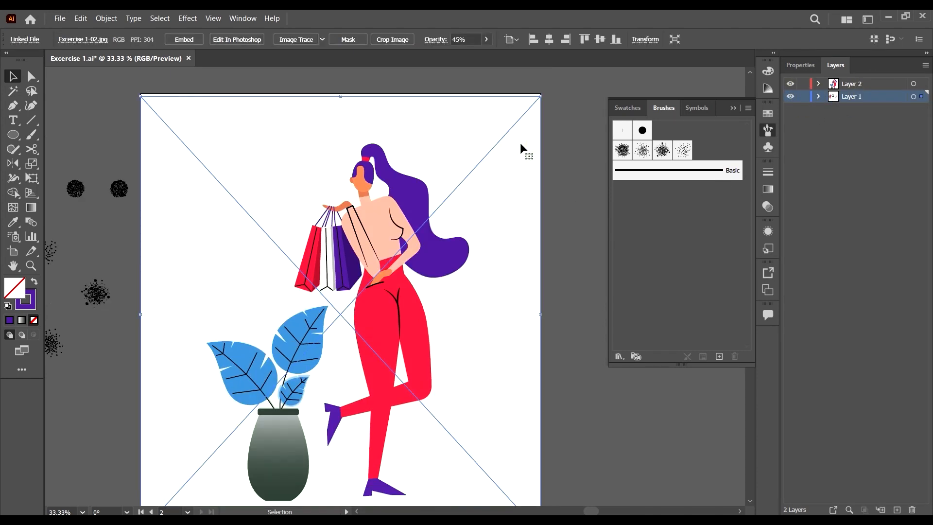
pyautogui.press('Delete')
pyautogui.scroll(-2, 524, 176)
pyautogui.press('alt')
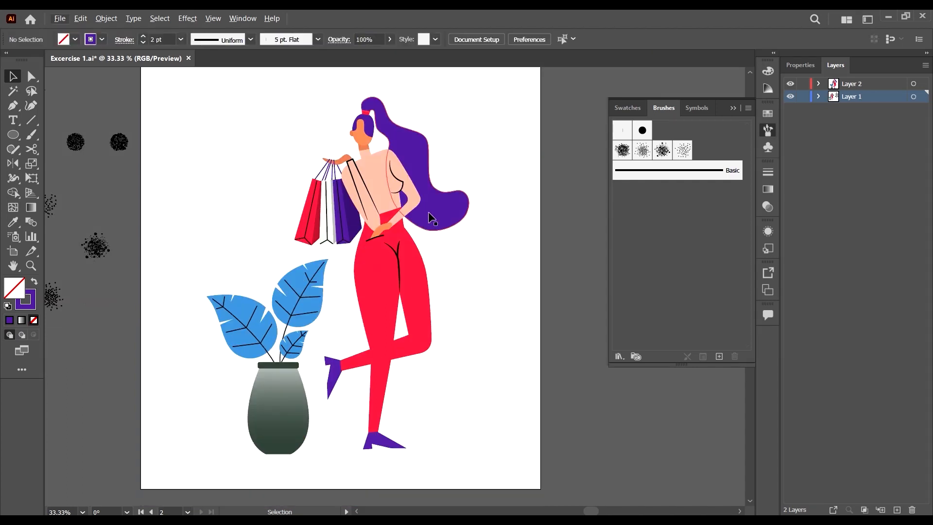
pyautogui.scroll(-1, 432, 219)
pyautogui.scroll(1, 517, 240)
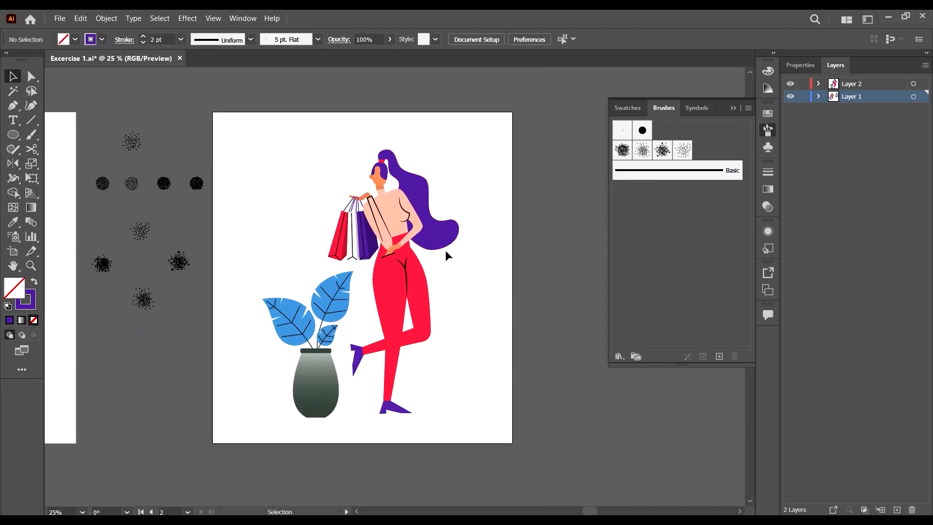